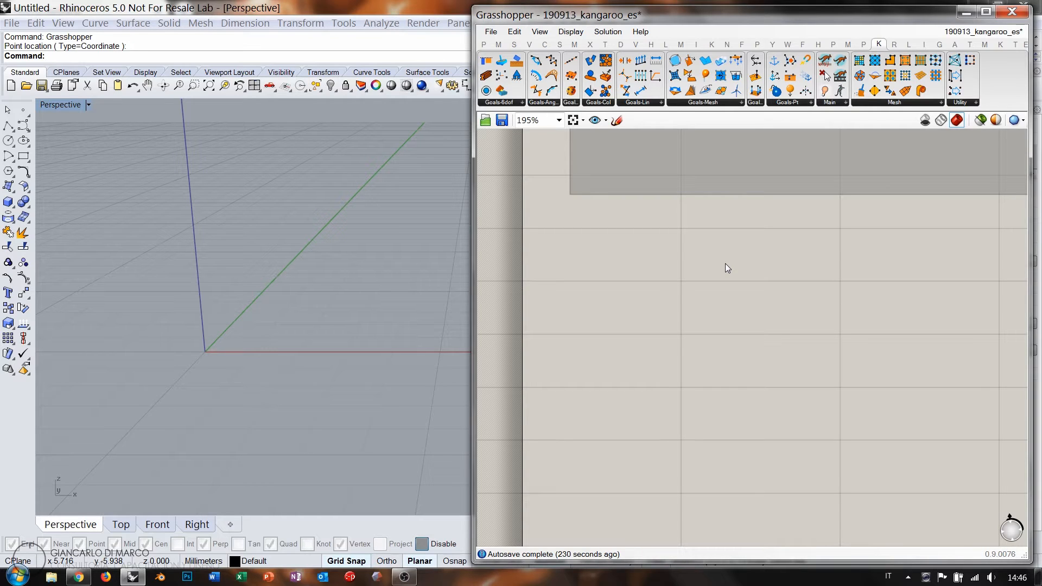
- Add a Point parameter on the empty canvas area below the grey group
double_click(716, 292)
text(point)
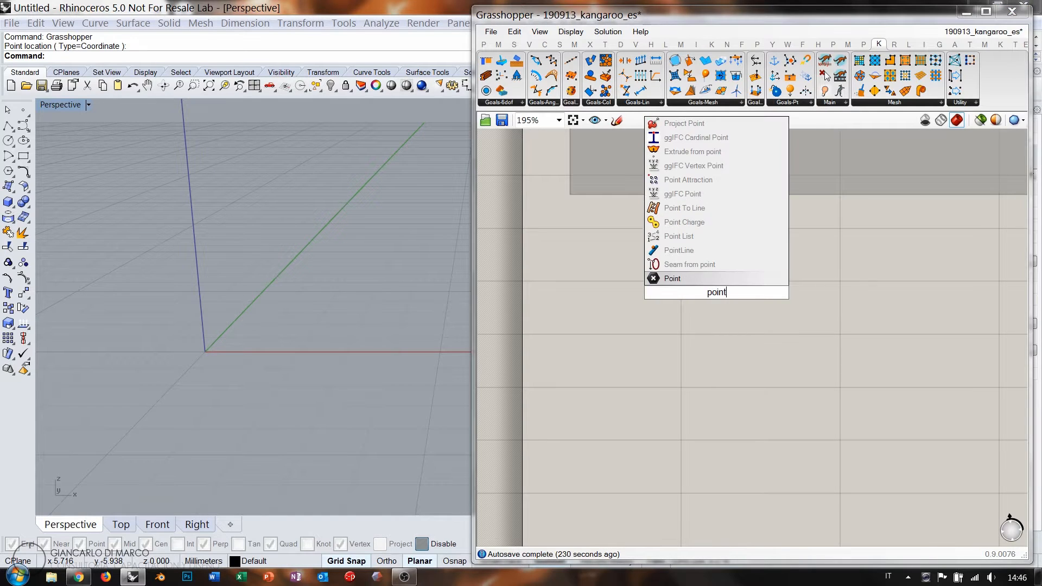
key(Return)
- Assign multiple points to the Point parameter by picking four corners of a quadrilateral near the origin, and shift the component slightly
right_click(716, 292)
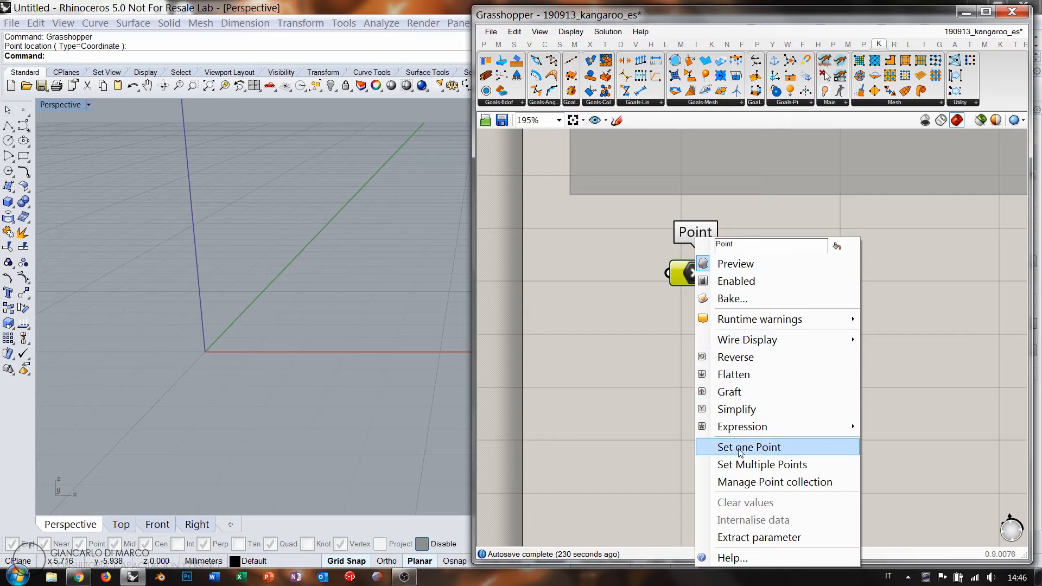
click(745, 464)
click(141, 369)
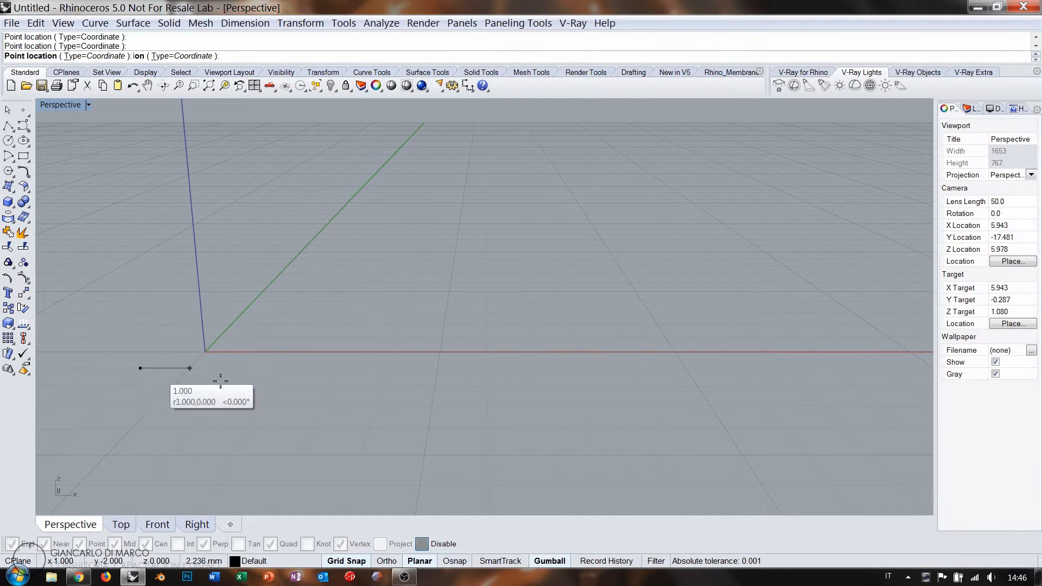
click(377, 405)
click(414, 322)
click(250, 311)
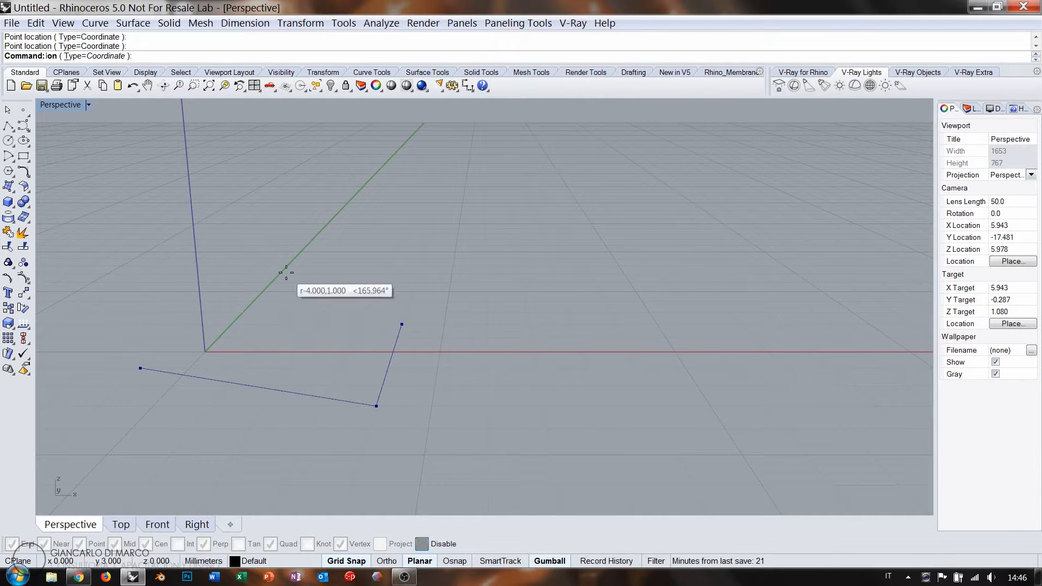
right_click(284, 253)
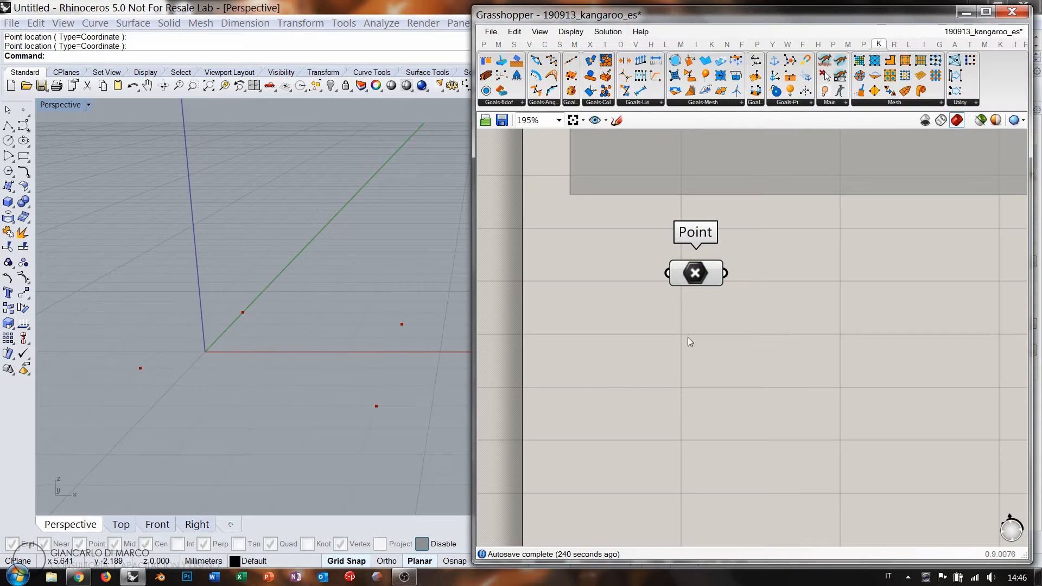
right_drag(372, 350, 328, 344)
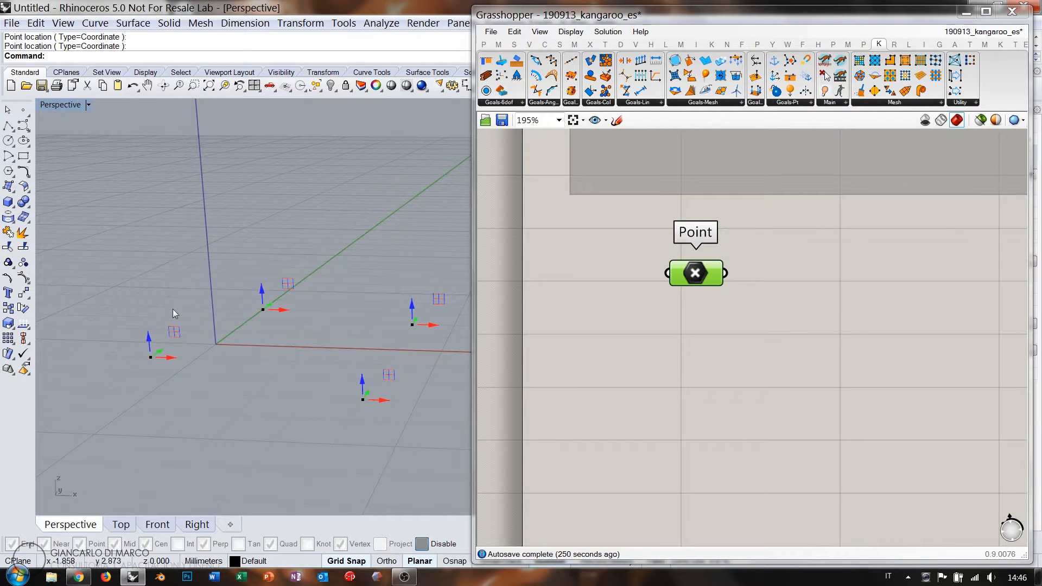
drag(696, 279, 662, 274)
click(662, 315)
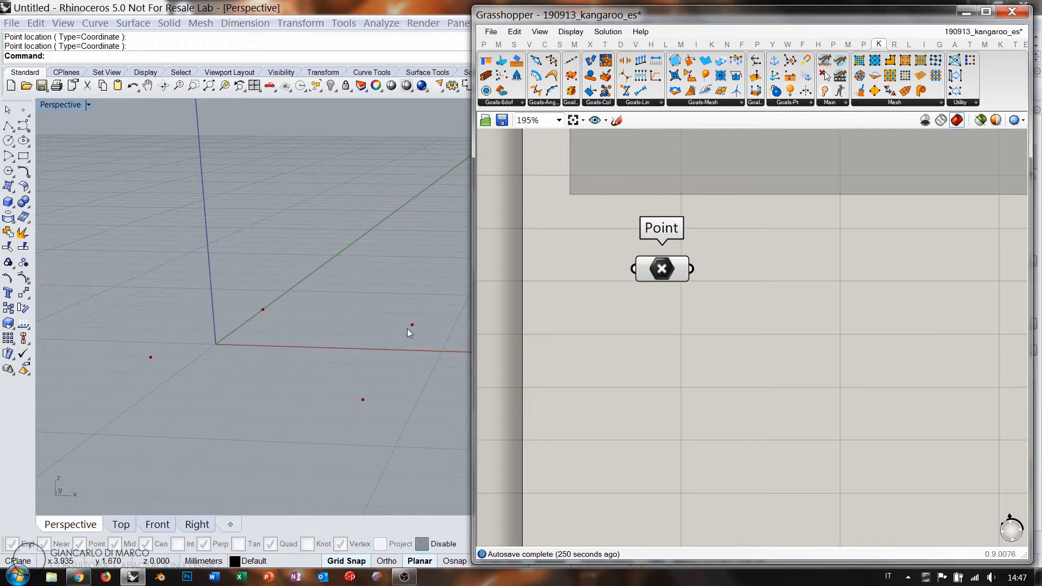
- Add a RigidPointSet component beside the Point parameter and feed the points into its Points input
click(501, 80)
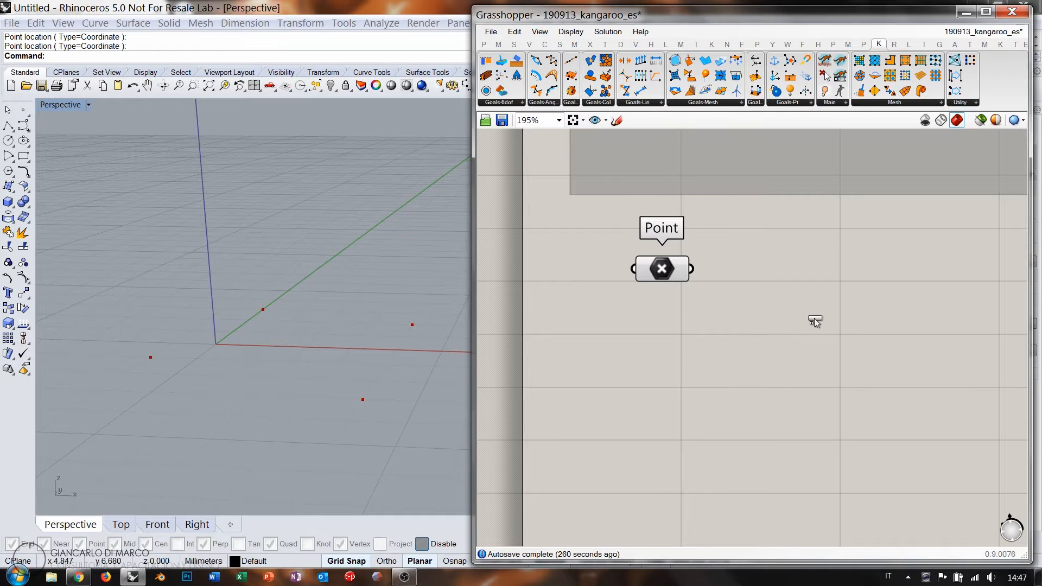
click(817, 314)
drag(795, 305, 845, 290)
drag(691, 268, 785, 271)
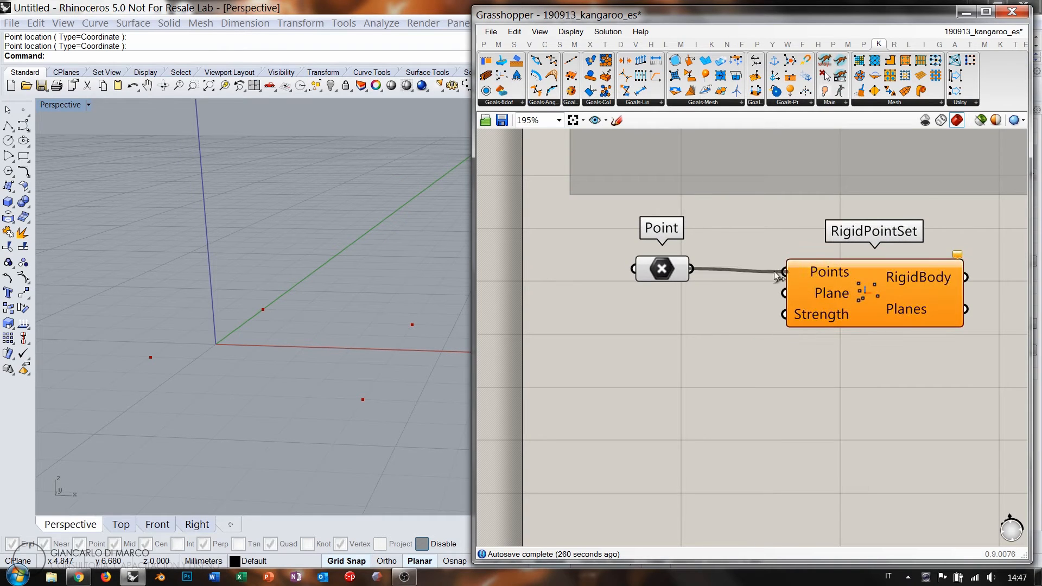
drag(868, 287, 859, 284)
click(858, 369)
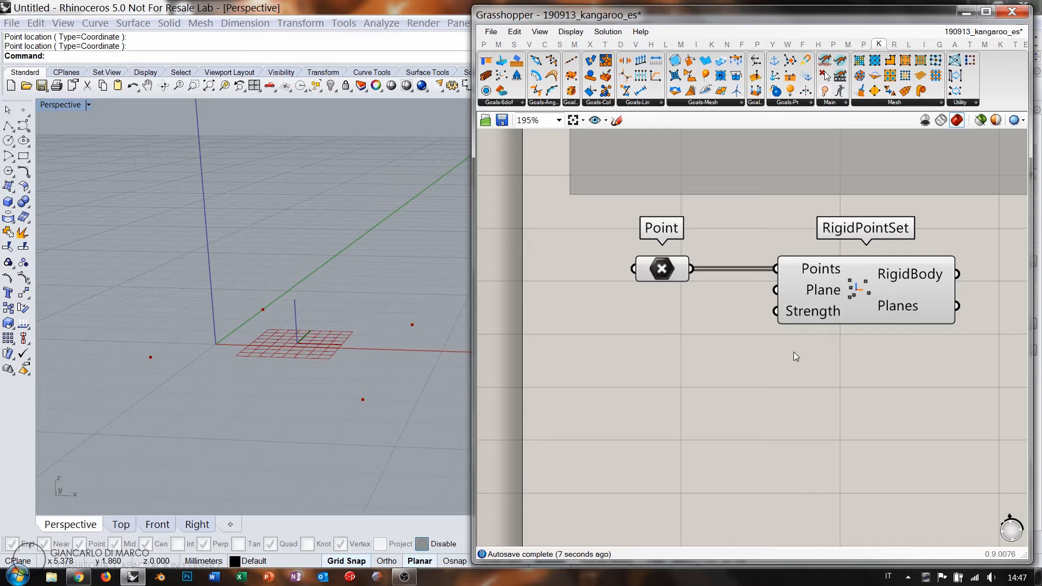
right_drag(815, 358, 781, 362)
drag(812, 298, 794, 298)
click(793, 369)
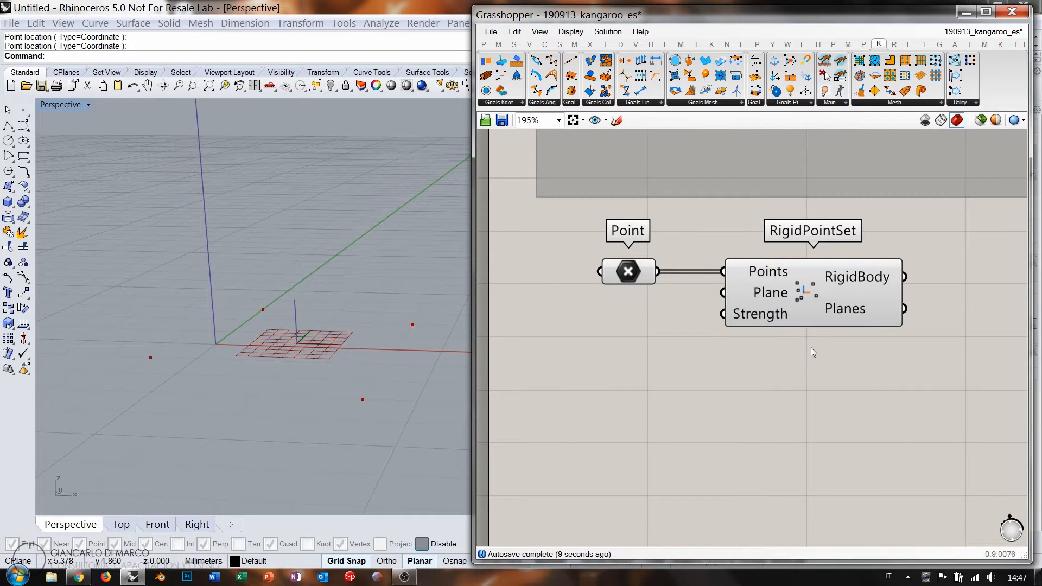
- Add a List Item component below RigidPointSet and connect the Point parameter to its List input
right_drag(815, 351, 811, 324)
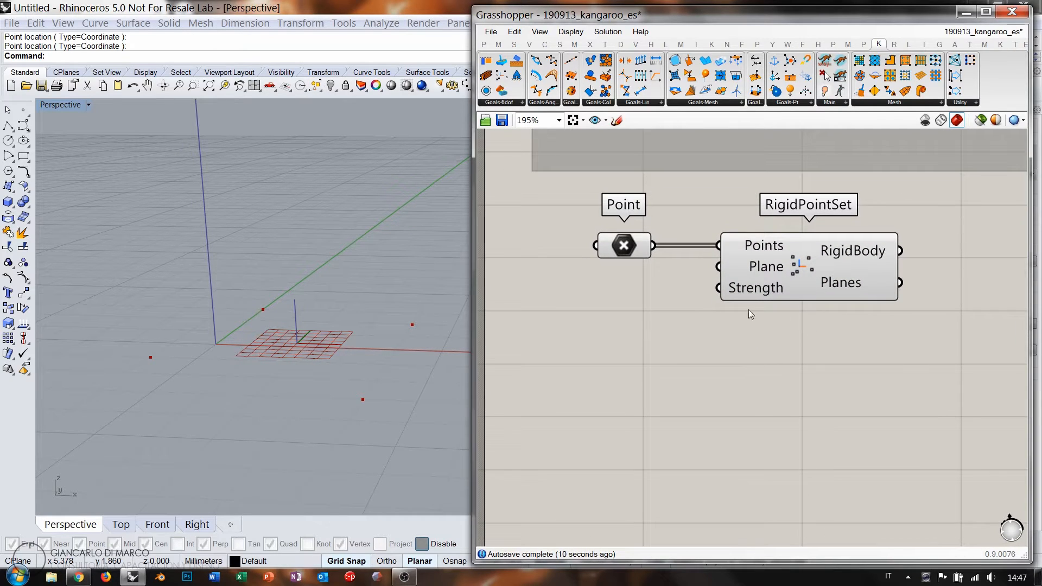
double_click(807, 406)
text(item)
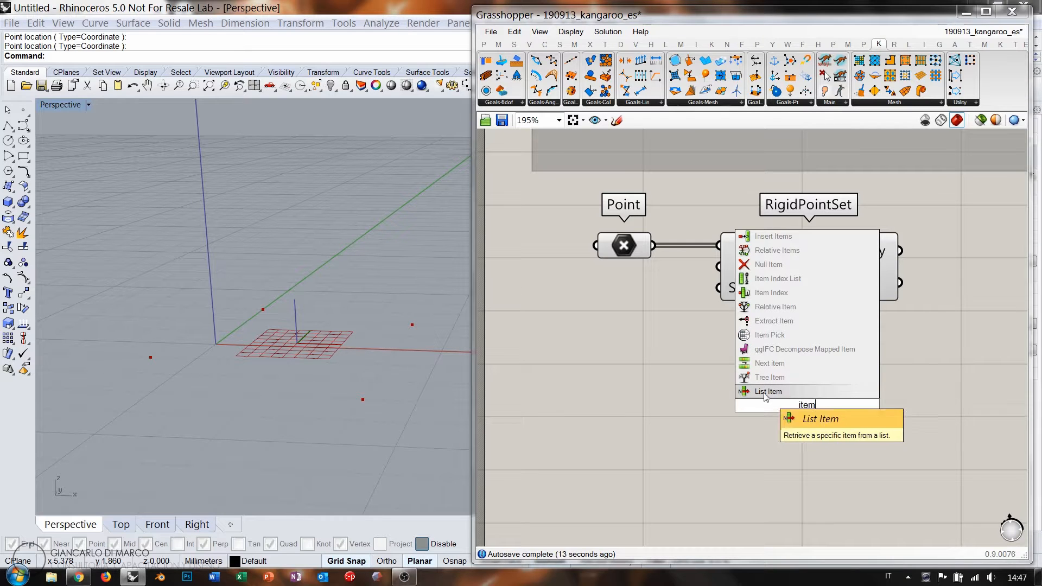
key(Return)
drag(654, 248, 745, 384)
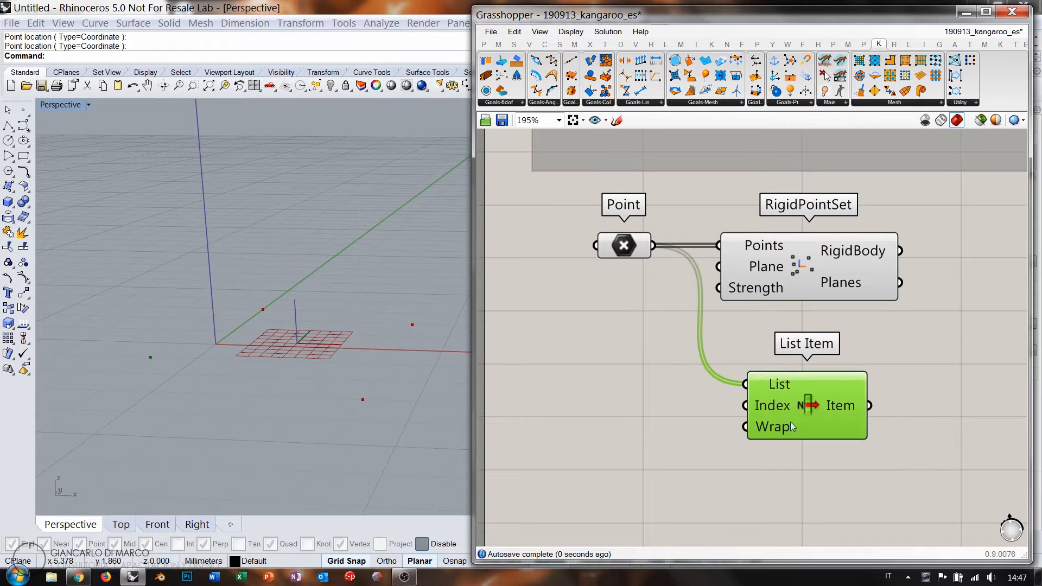
- Add an Anchor goal beside List Item and connect the Item output to its Point input
right_drag(895, 383, 768, 384)
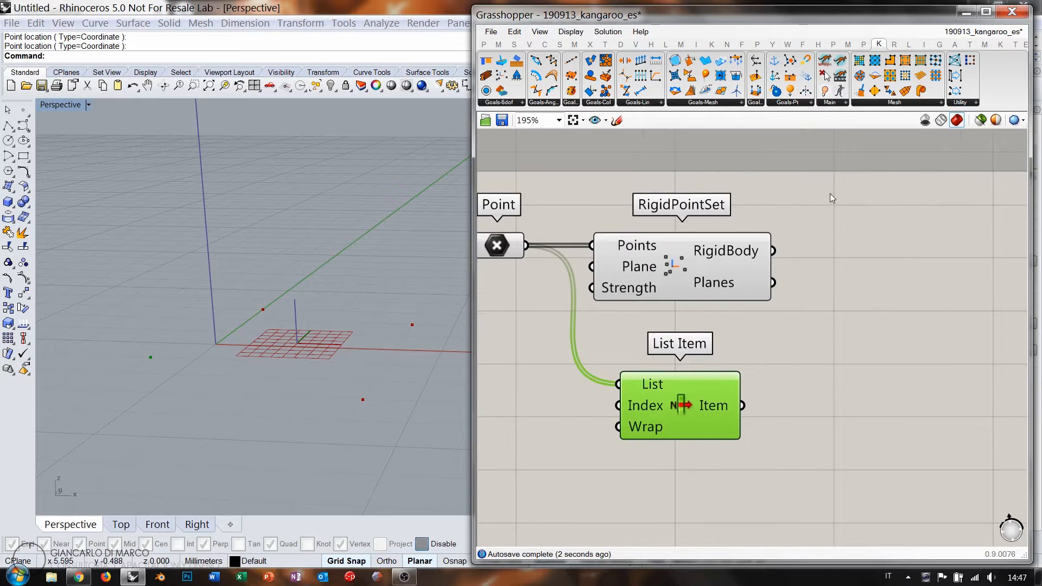
click(775, 62)
click(907, 417)
drag(742, 405, 852, 403)
- Add the +1, +2 and +3 outputs to List Item and align the component with Anchor
scroll(849, 327, up, 1)
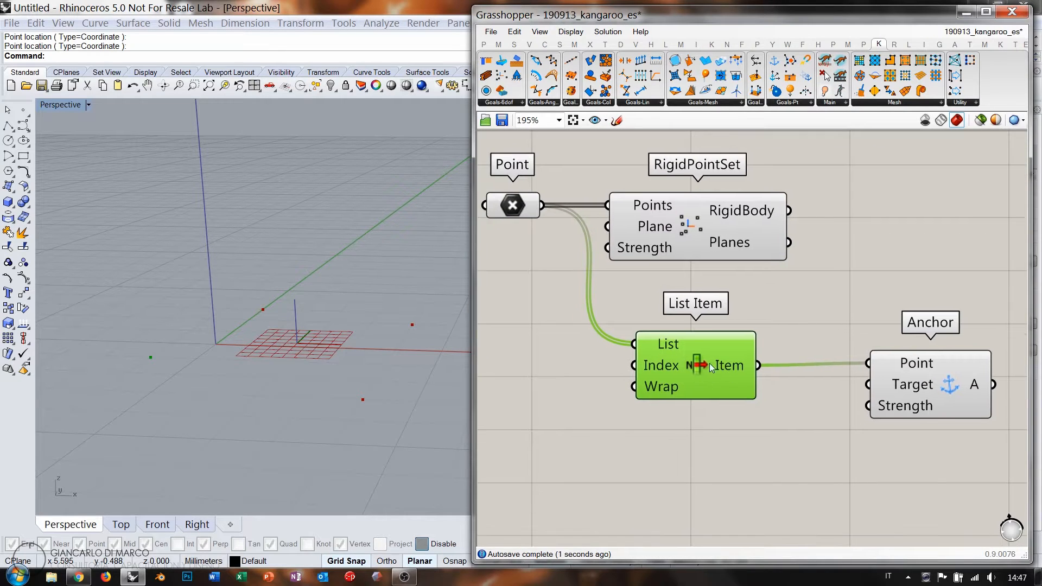
scroll(733, 399, up, 3)
click(700, 388)
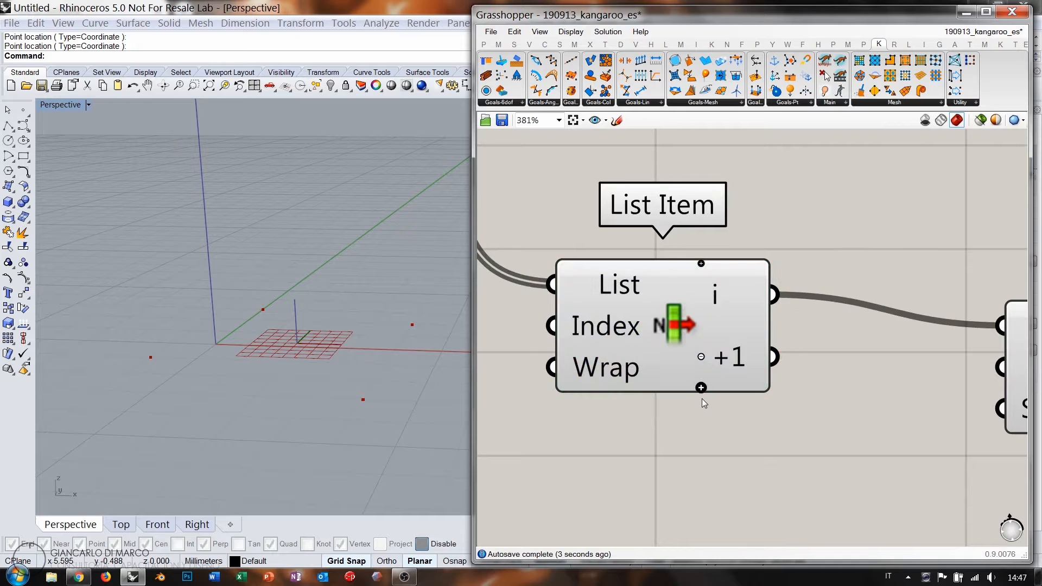
click(701, 399)
click(702, 404)
drag(676, 337, 684, 390)
click(583, 245)
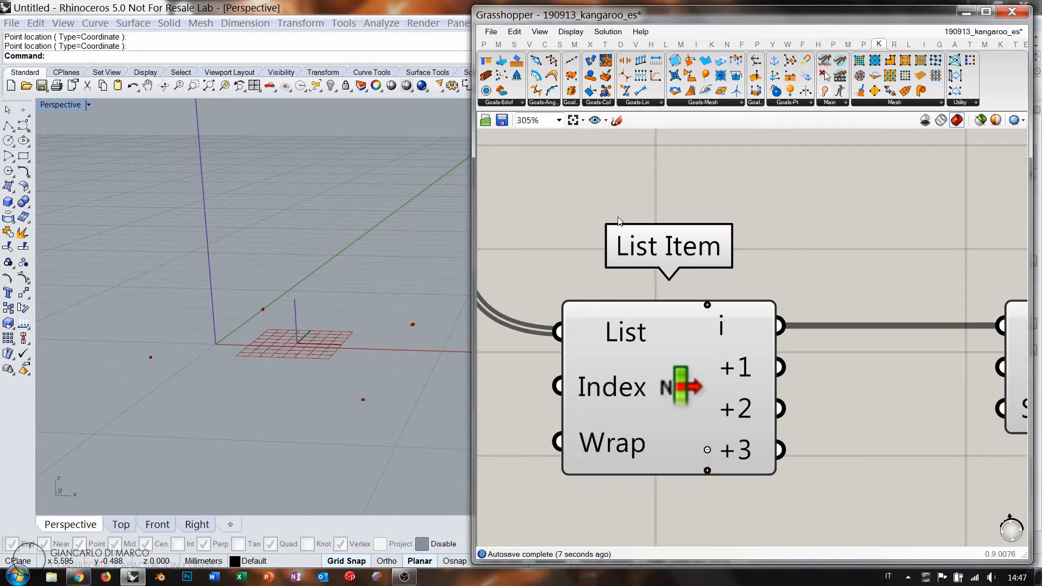
- Move the RigidPointSet component above the Anchor goal
scroll(620, 219, down, 4)
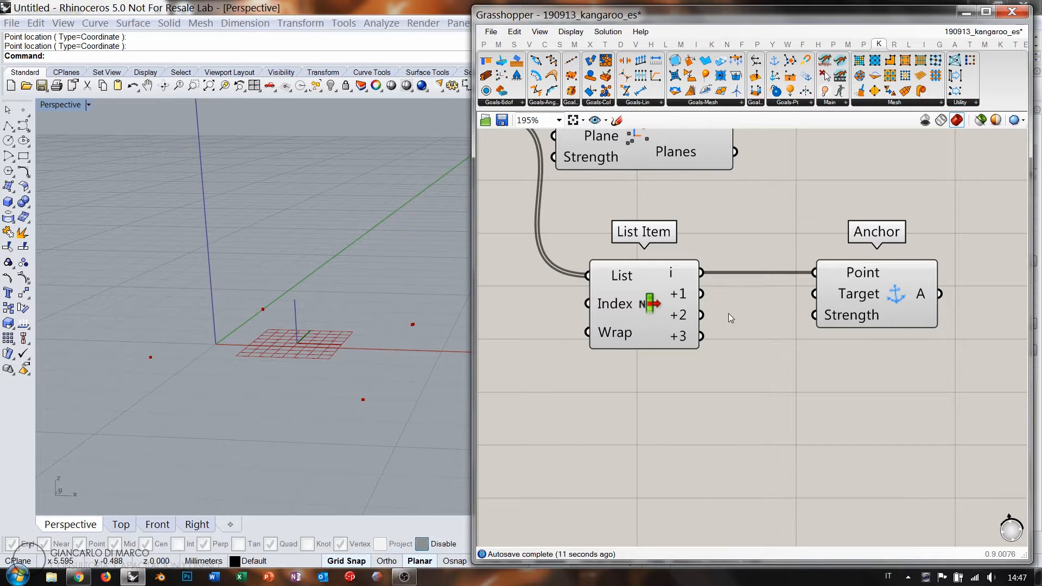
scroll(758, 250, down, 2)
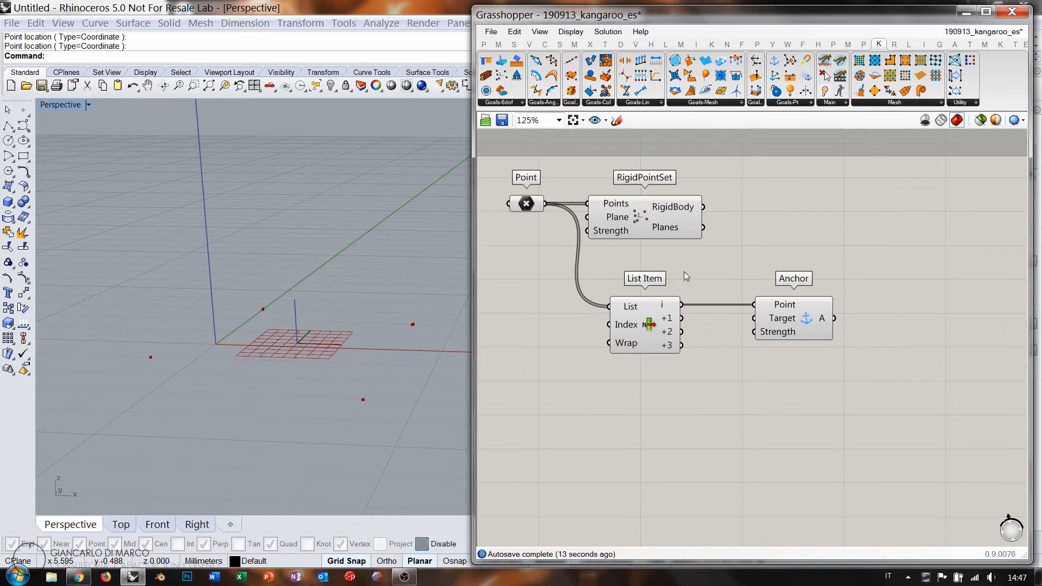
drag(632, 219, 779, 222)
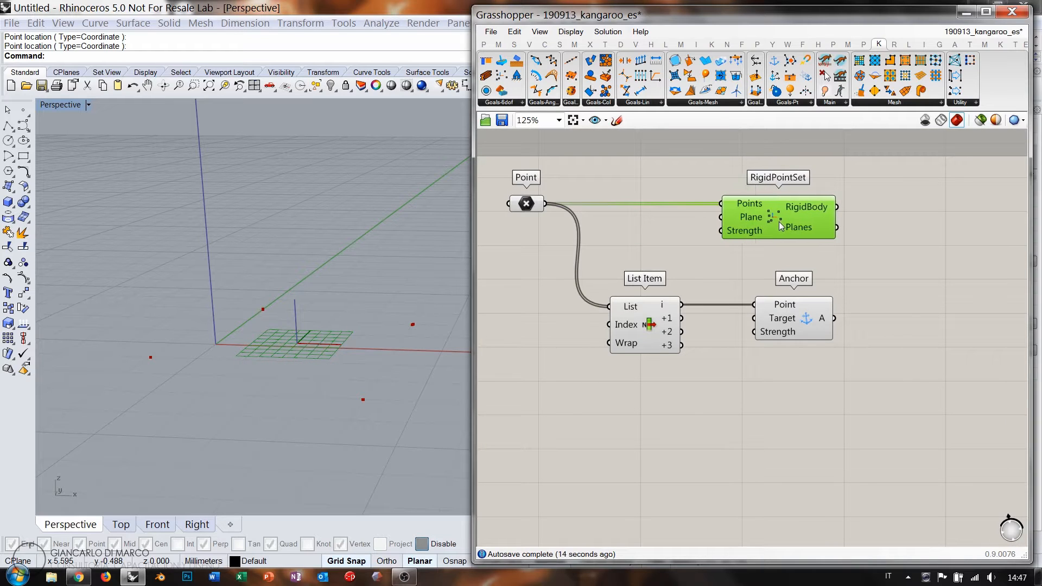
click(708, 253)
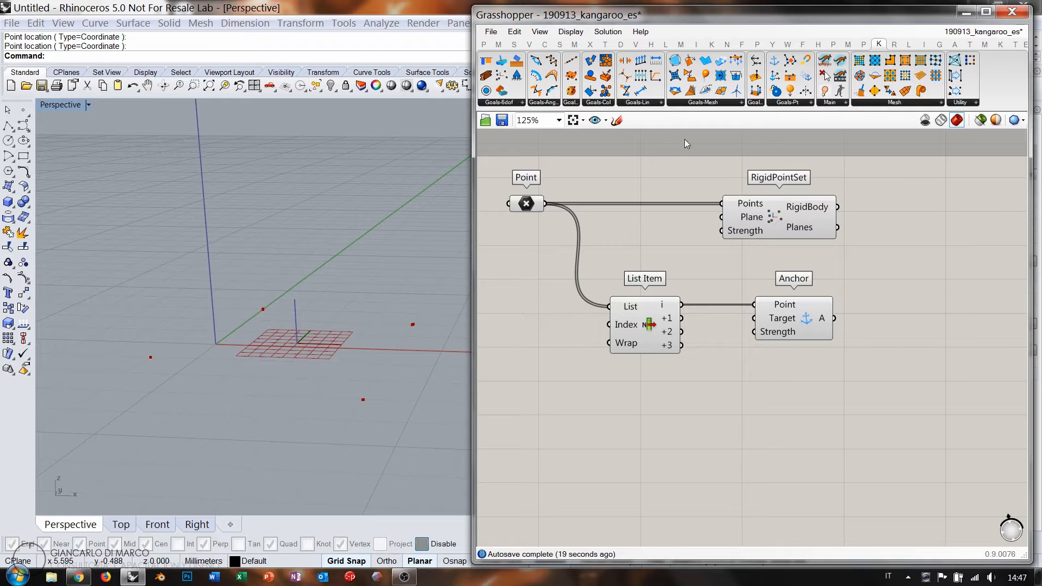
- Add a Load goal below Anchor and connect the +1, +2 and +3 outputs of List Item to its Point input
drag(790, 91, 800, 410)
drag(682, 319, 743, 395)
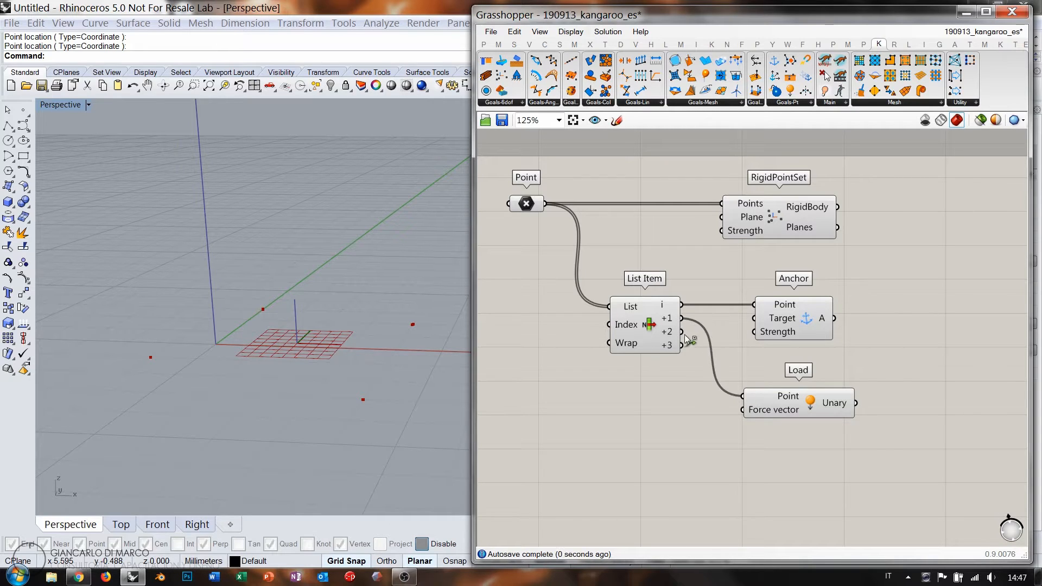
shift+drag(681, 331, 743, 396)
shift+drag(682, 345, 744, 397)
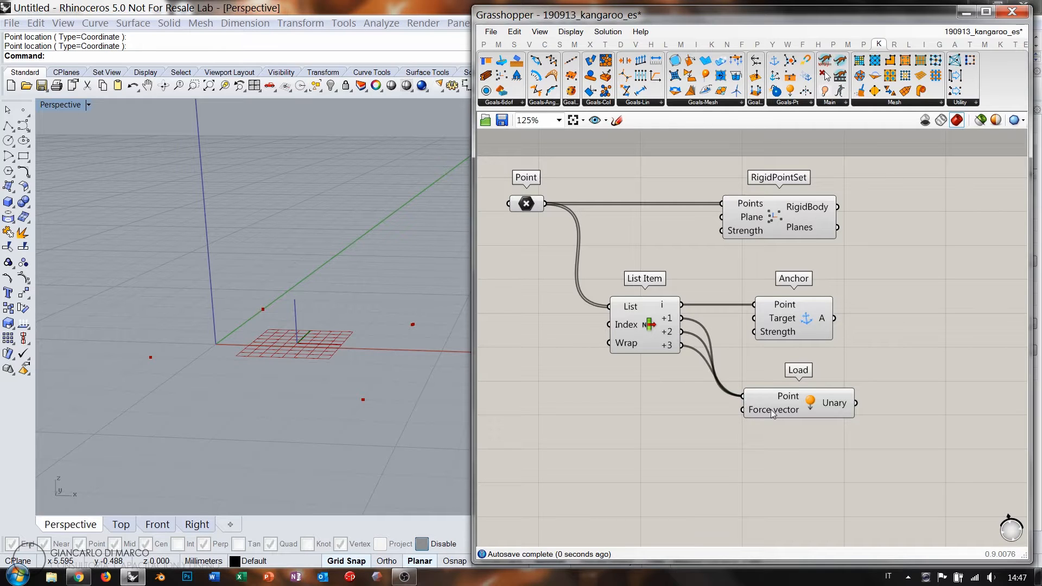
mouse_move(770, 410)
drag(807, 407, 784, 386)
click(861, 268)
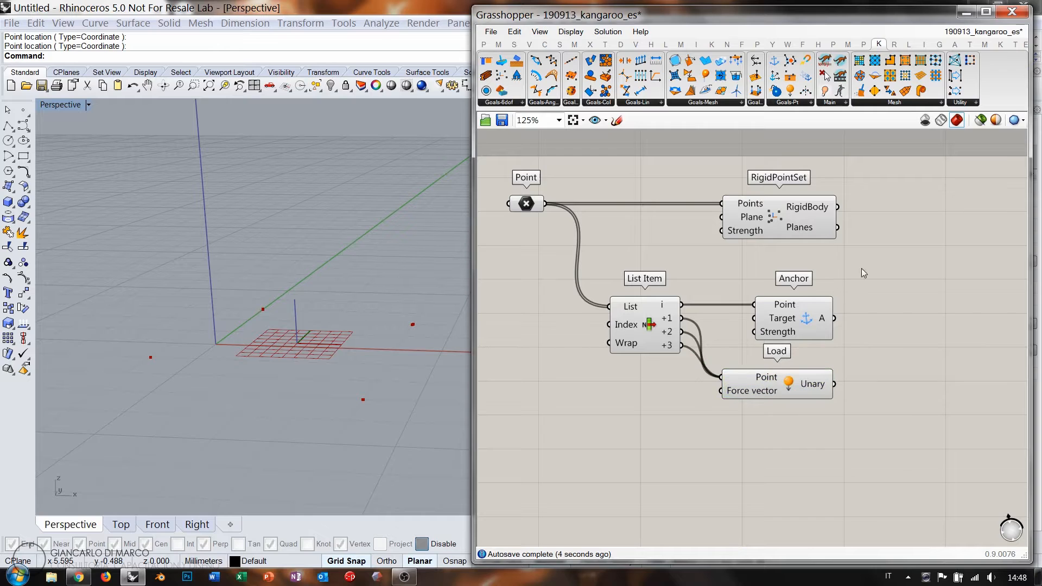
- Add a BouncySolver component on the empty canvas beyond the RigidPointSet, Anchor and Load goals
click(799, 220)
click(798, 313)
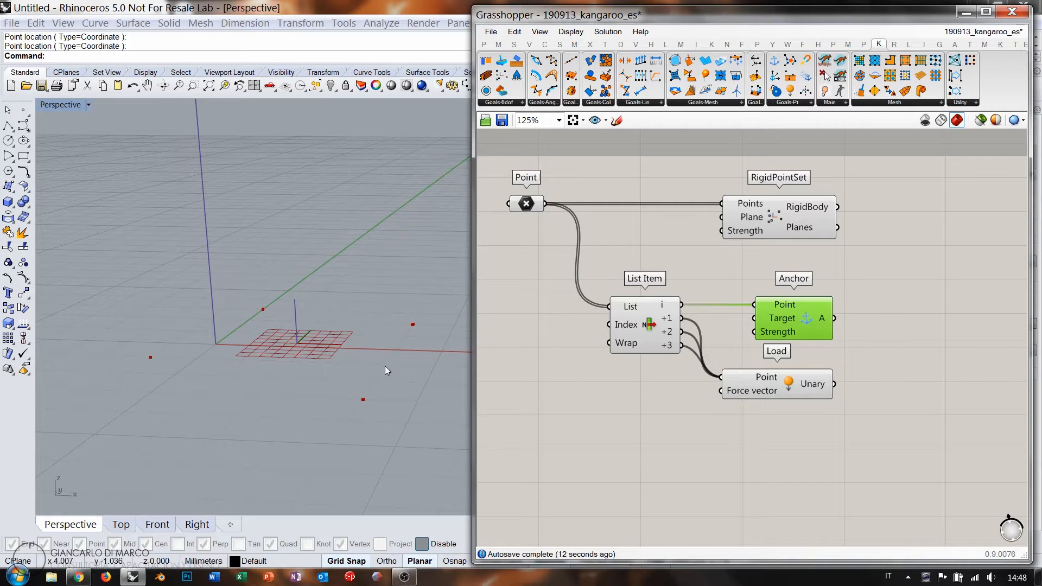
right_drag(901, 309, 773, 311)
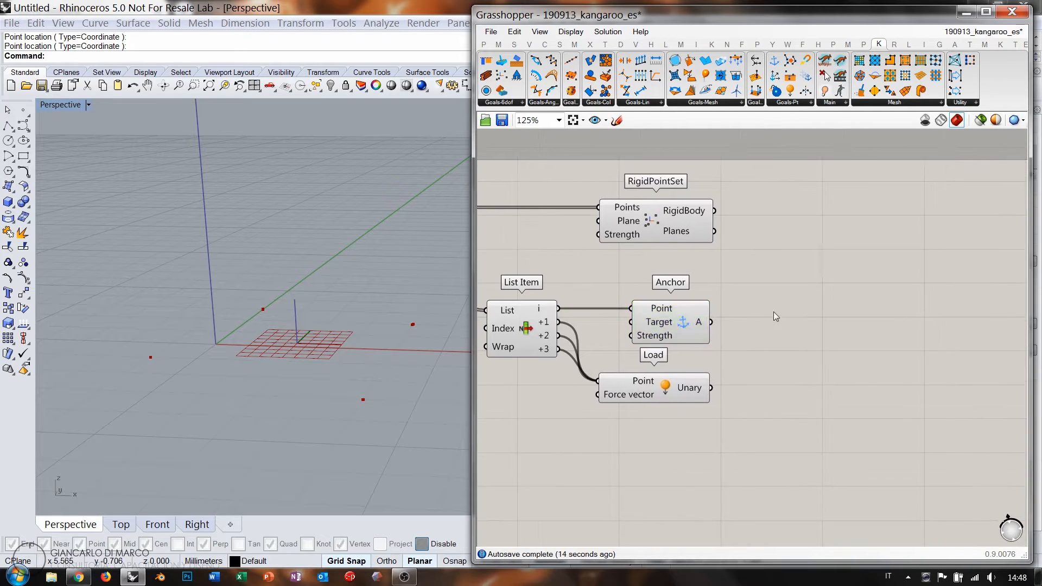
drag(825, 61, 911, 320)
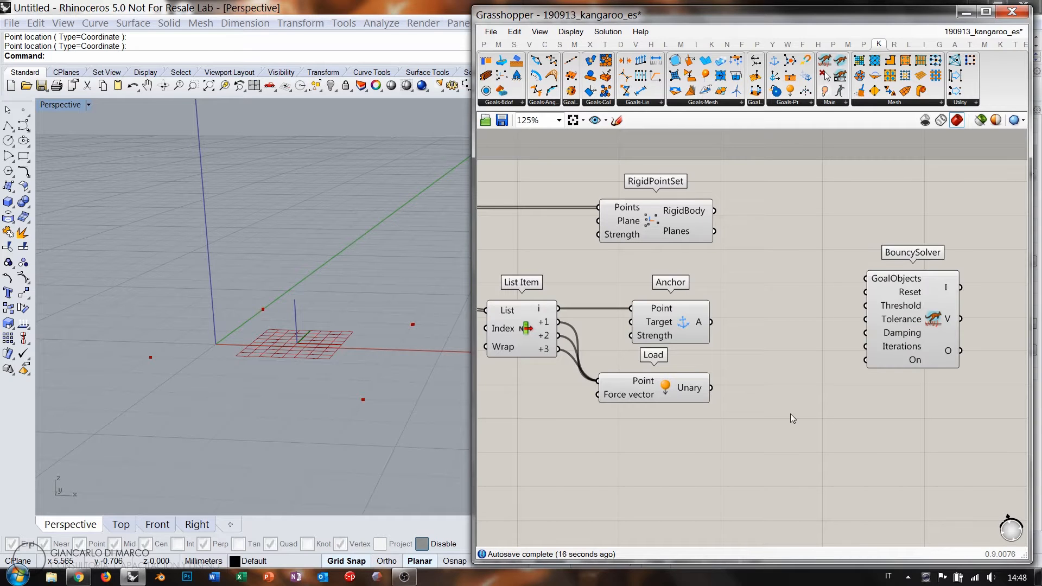
- Add a Boolean Toggle below the solver and connect it to the On input of BouncySolver
double_click(791, 415)
text(toggle)
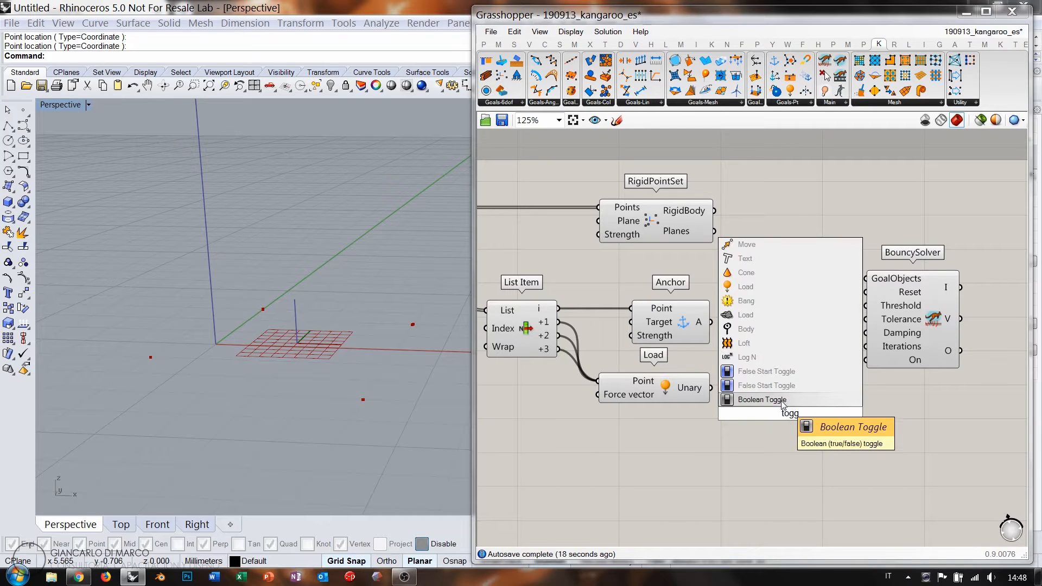
click(783, 401)
drag(865, 360, 848, 414)
- Add a Button beside the solver and connect it to the Reset input of BouncySolver
double_click(791, 354)
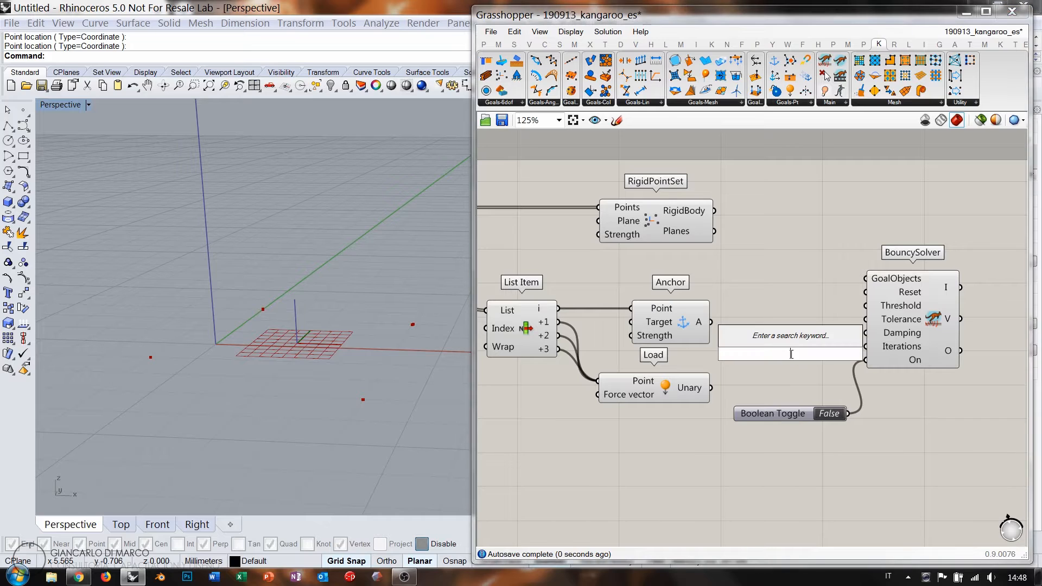
text(button)
key(Return)
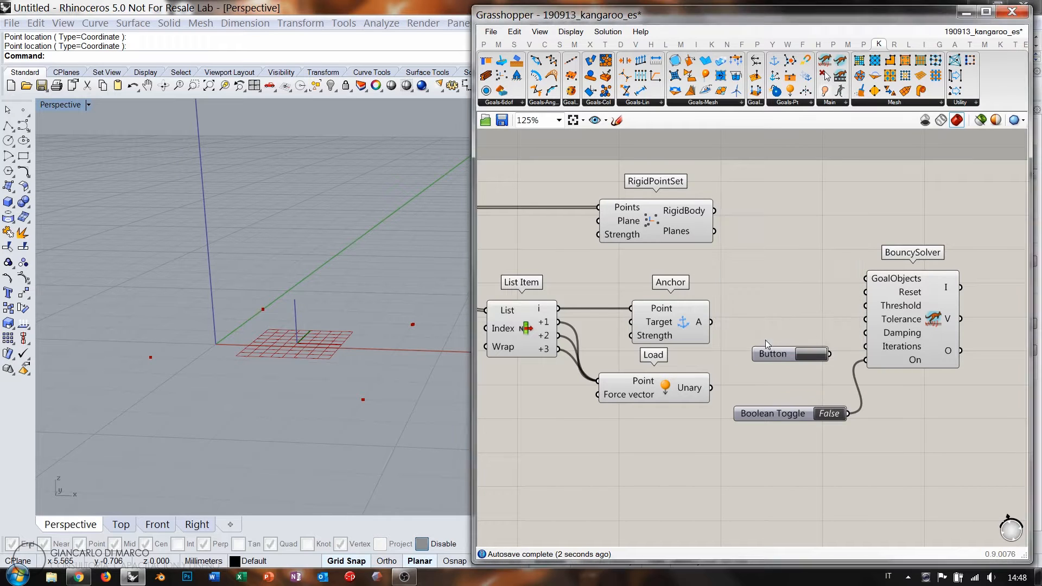
drag(864, 293, 775, 317)
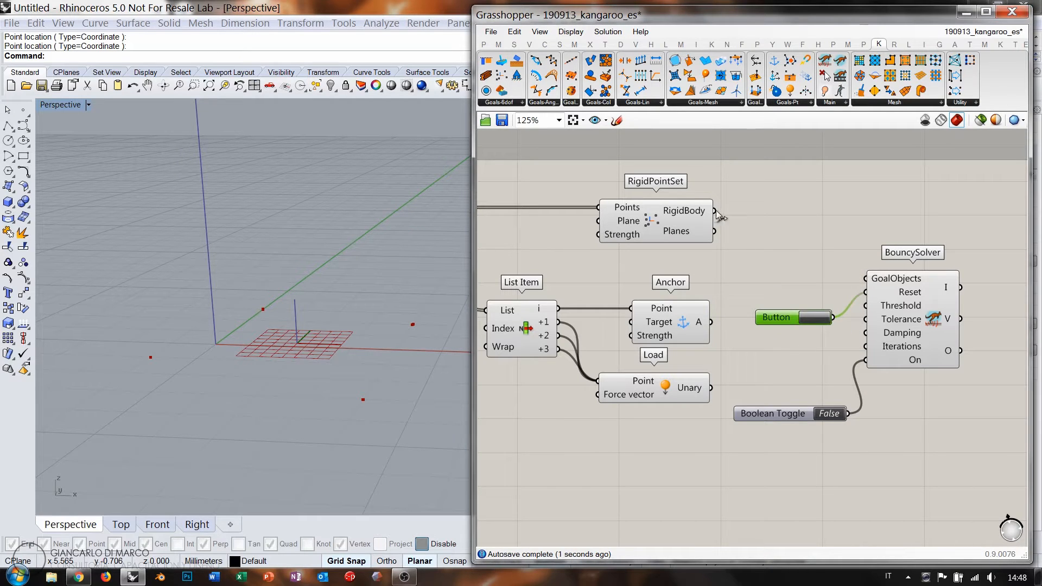
- Connect the RigidBody, Anchor and Load outputs together into the GoalObjects input of BouncySolver
drag(714, 211, 865, 278)
shift+drag(711, 322, 866, 278)
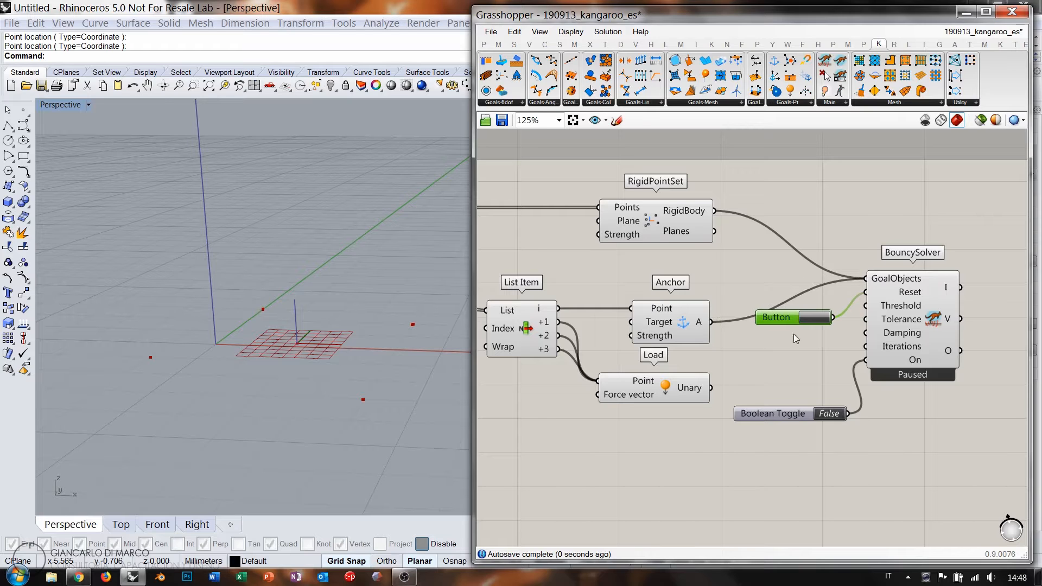
shift+drag(711, 388, 865, 278)
- Hide the previews of the Point, List Item, RigidPointSet, Anchor and Load components
right_drag(666, 326, 822, 346)
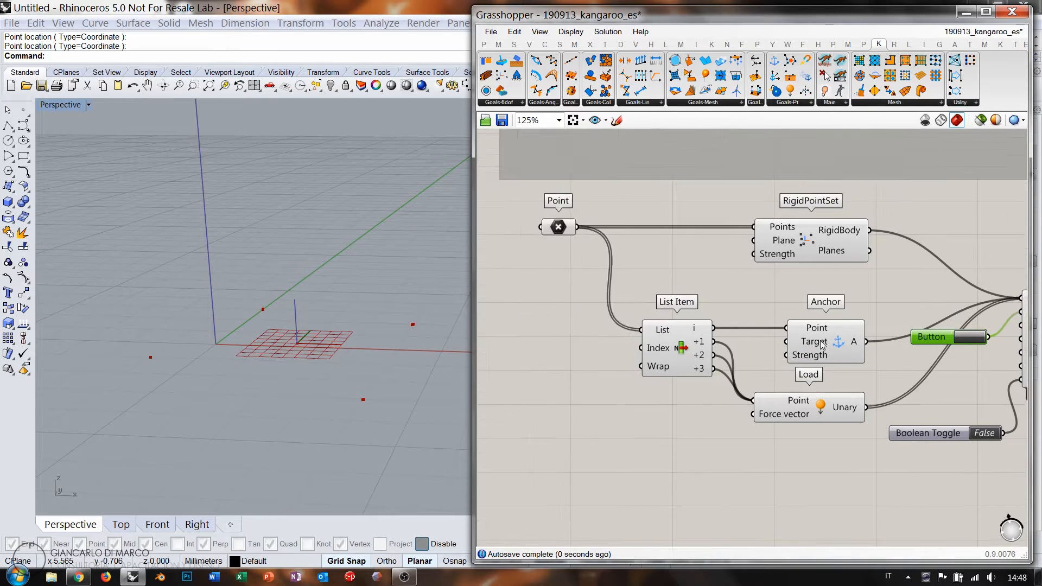
scroll(822, 346, down, 4)
drag(856, 254, 672, 399)
middle_click(782, 295)
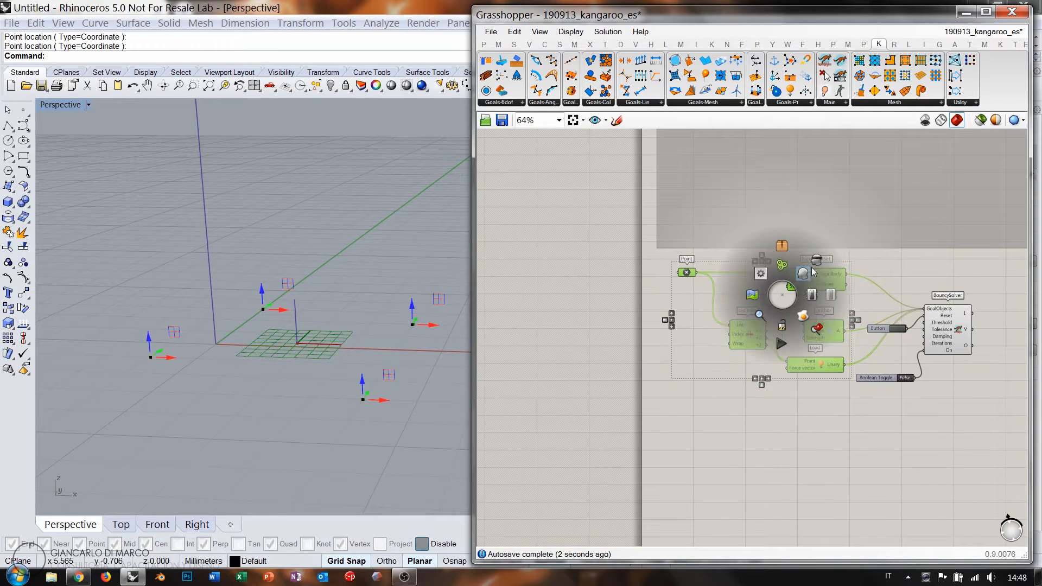
click(816, 261)
click(782, 319)
right_drag(938, 369, 798, 376)
scroll(792, 344, up, 2)
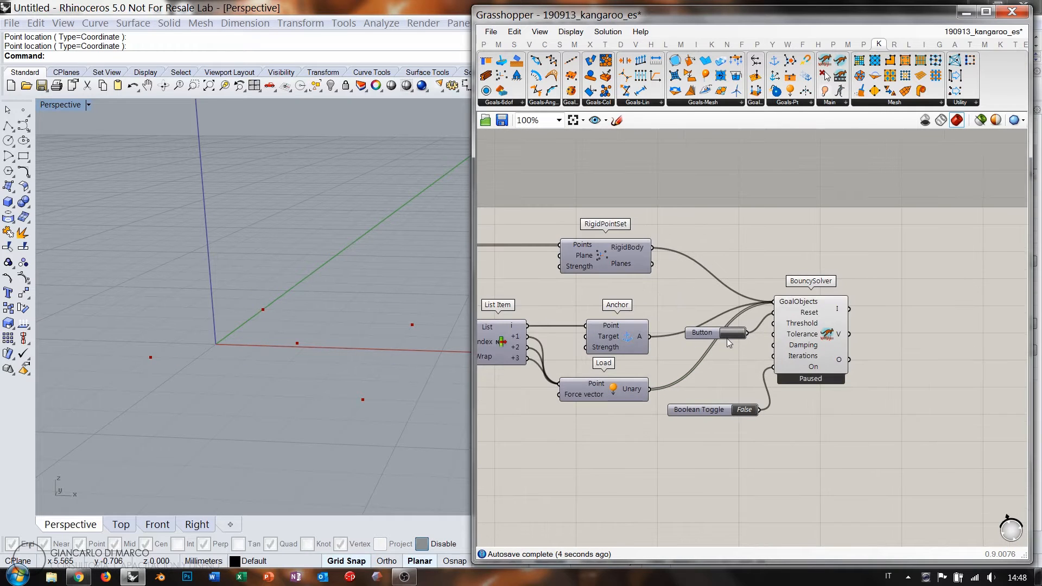
- Set the Boolean Toggle to True to run the BouncySolver, and reset the simulation to replay the motion
double_click(745, 409)
right_drag(318, 291, 310, 316)
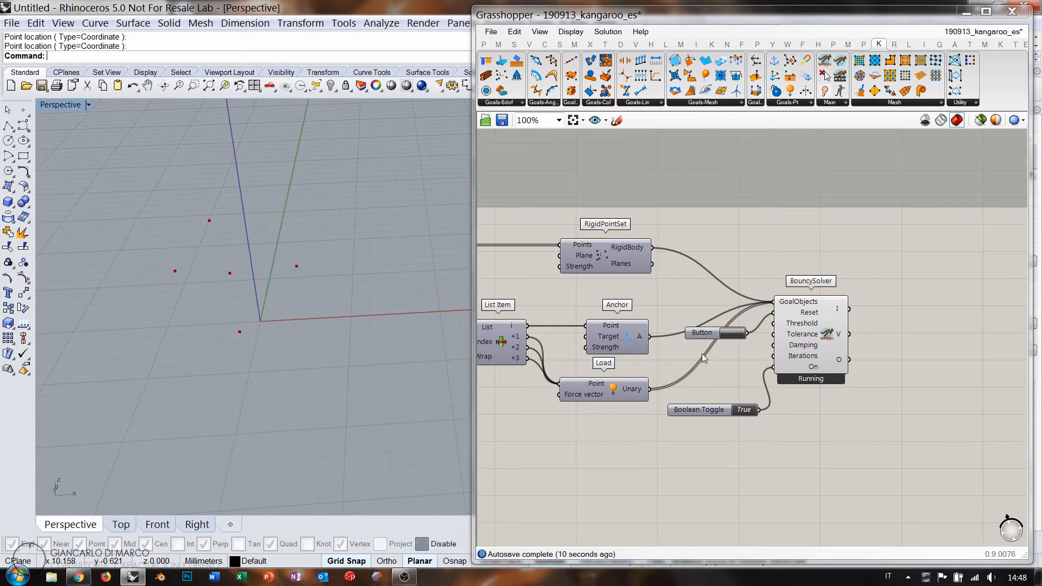
click(730, 334)
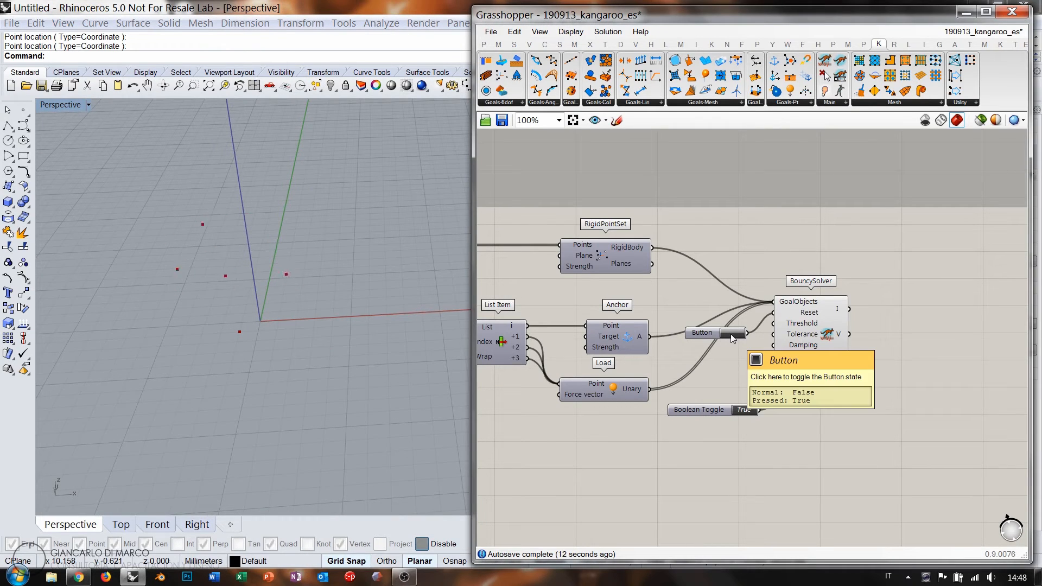
click(731, 337)
click(732, 335)
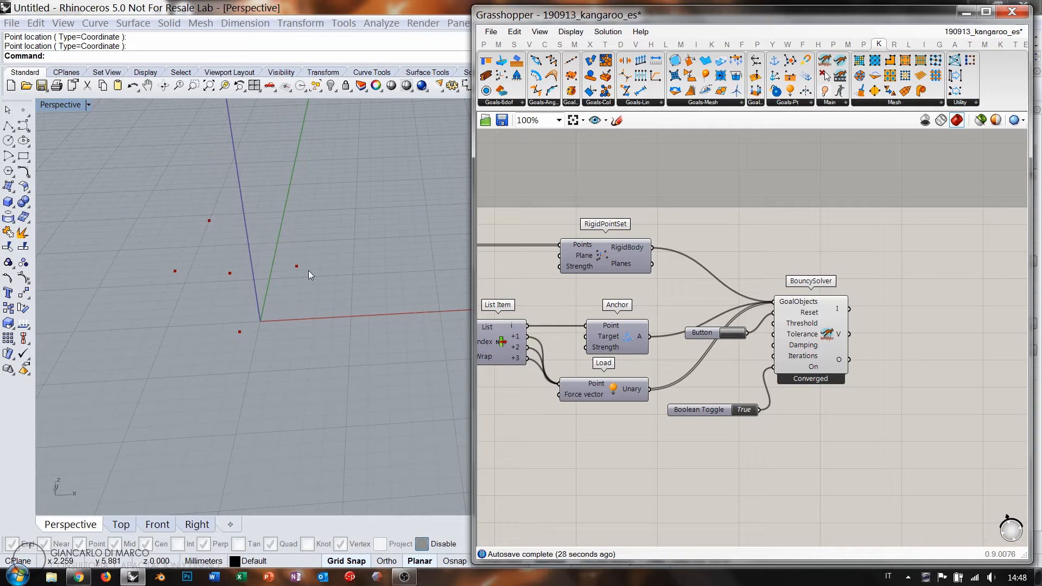
- Move the Point and RigidPointSet components together down closer to List Item and Anchor to free space above them
right_drag(657, 491, 750, 455)
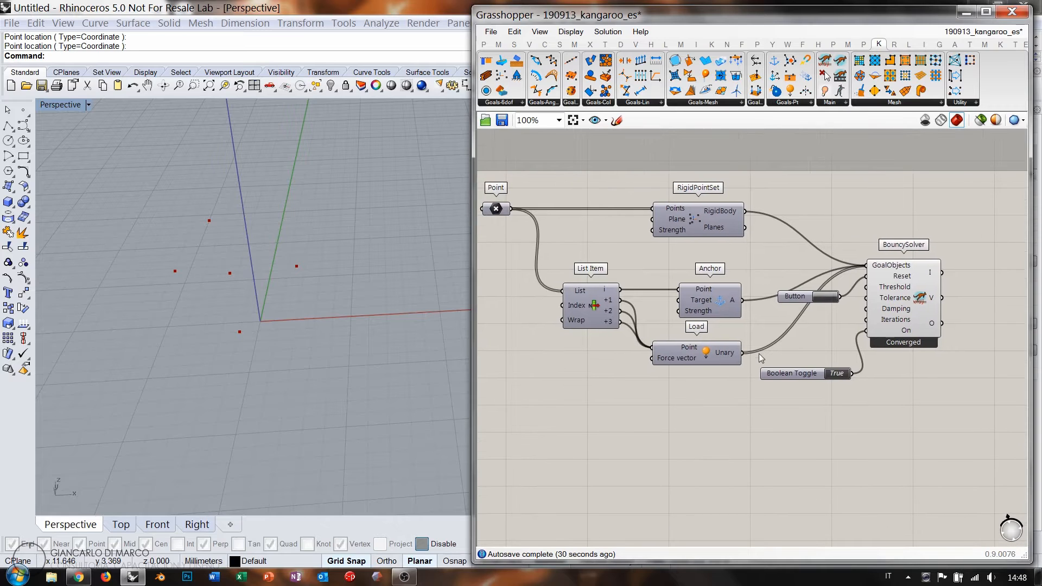
drag(778, 190, 480, 241)
drag(694, 214, 688, 229)
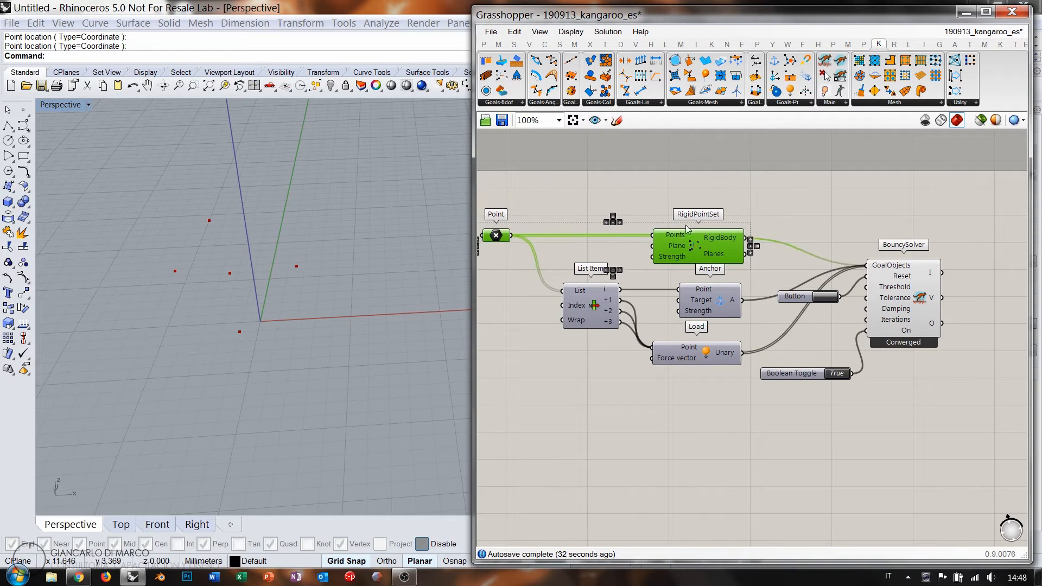
- Add a PolyLine component above the Point parameter, feed the points into its Vertices input and place it beside them
double_click(648, 198)
text(poly)
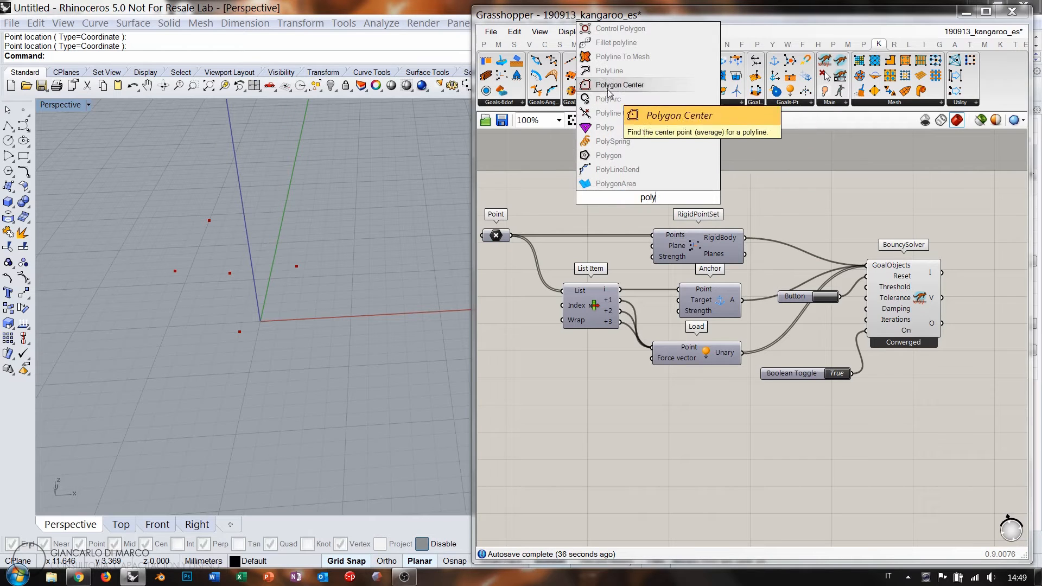
click(618, 71)
drag(513, 234, 610, 194)
drag(643, 195, 582, 199)
- Make the polyline closed through the Closed input and hide the PolyLine component's preview
right_click(557, 209)
click(591, 341)
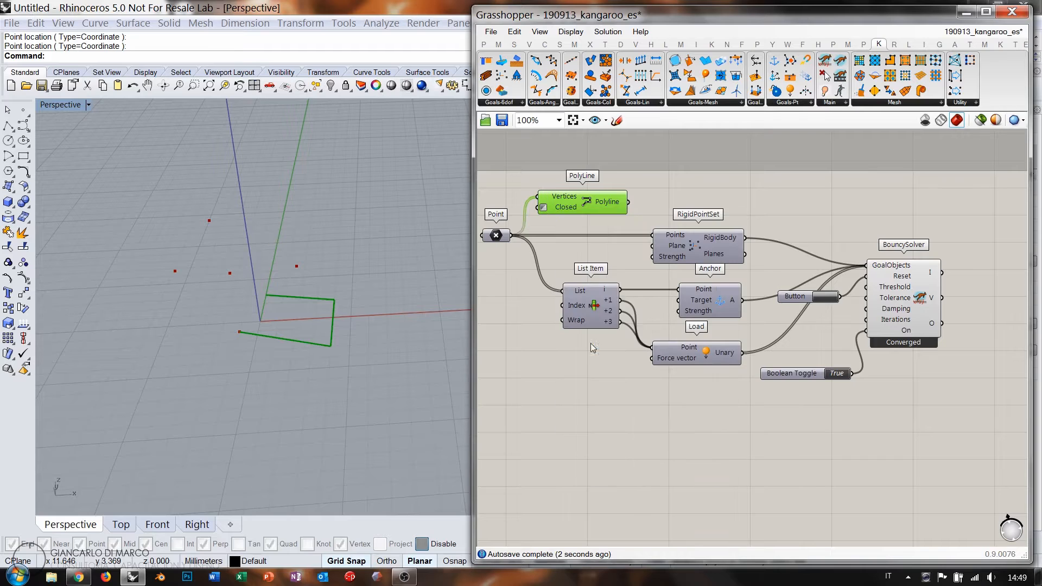
key(ctrl+q)
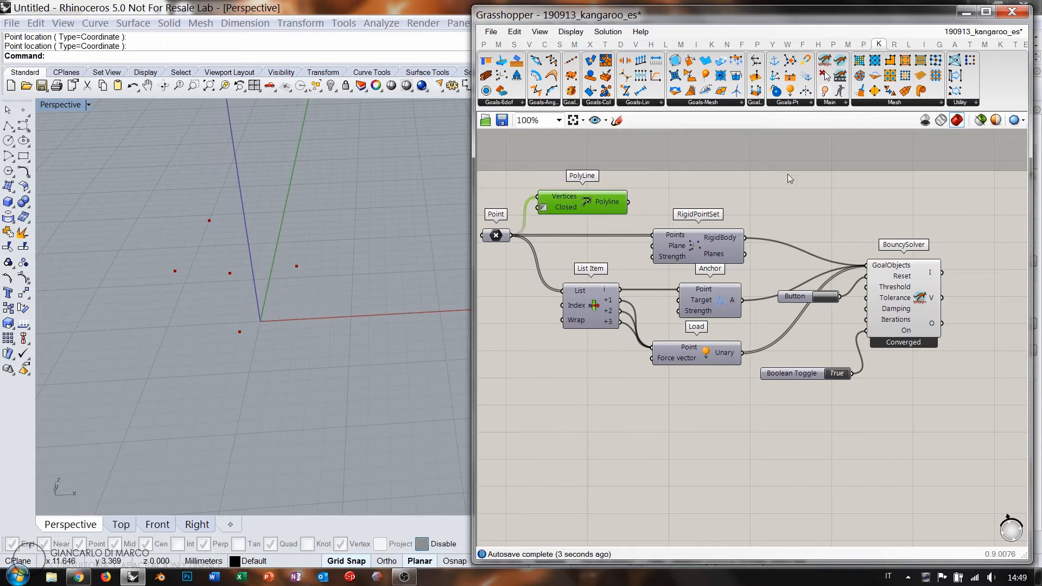
- Add a Kangaroo Show component, feed it the Polyline output and connect it to the solver's GoalObjects input
click(825, 91)
click(722, 193)
drag(629, 202, 728, 199)
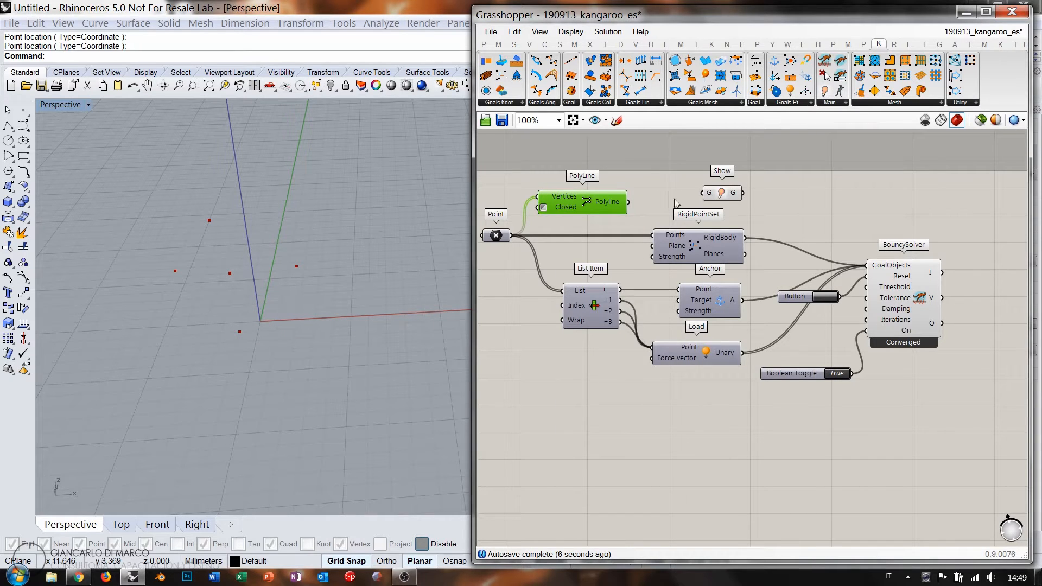
drag(629, 202, 773, 204)
drag(871, 266, 868, 265)
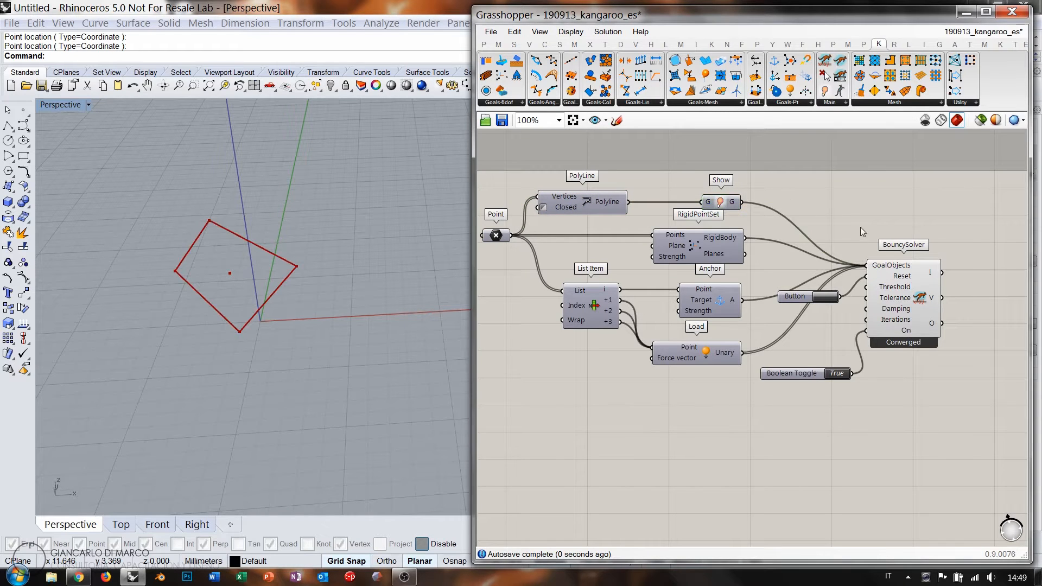
- Reset the solver to replay the simulation and examine the moving quadrilateral outline from different angles
click(824, 298)
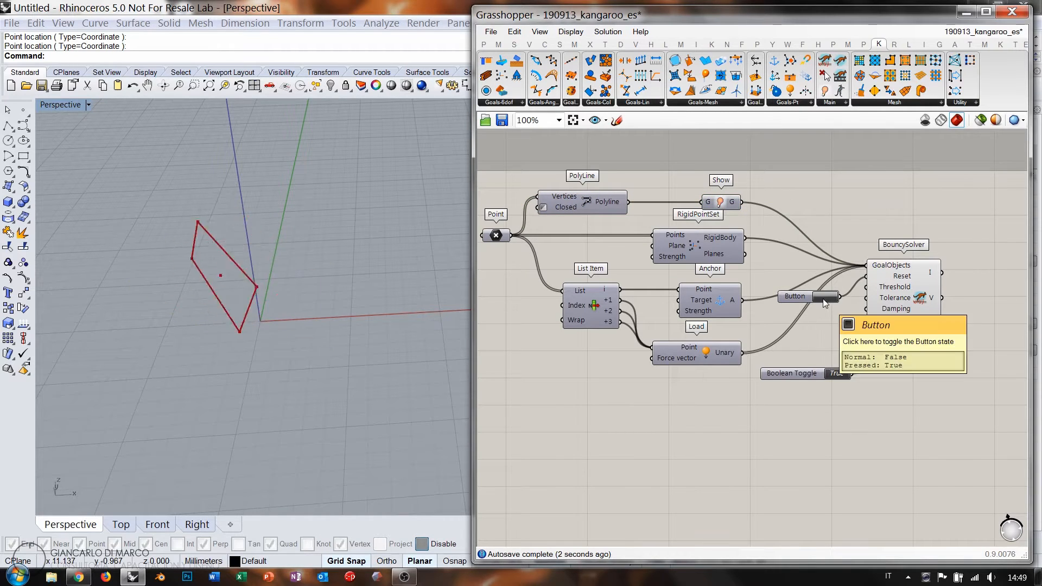
click(823, 300)
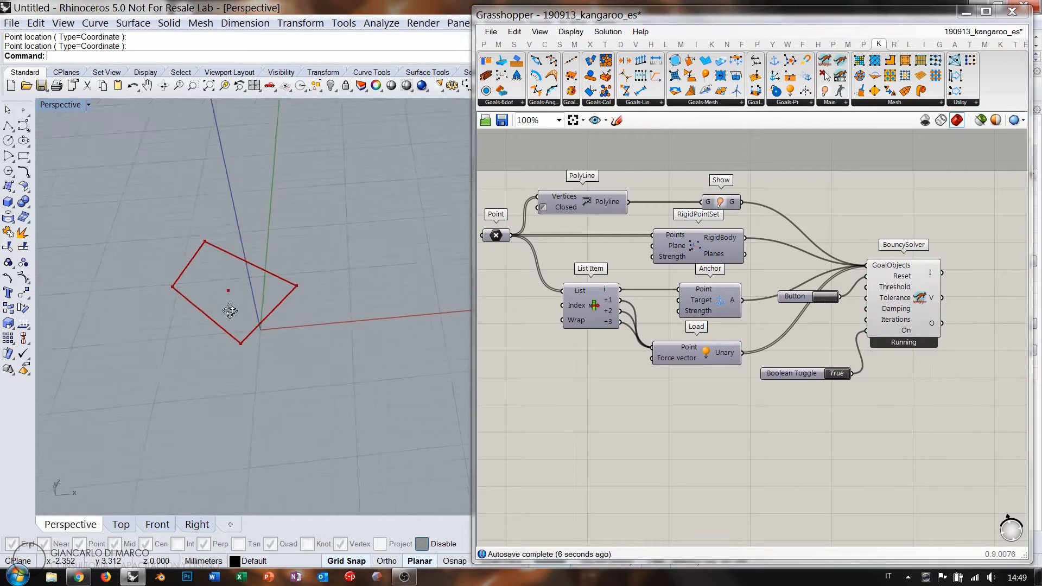
right_drag(230, 310, 244, 391)
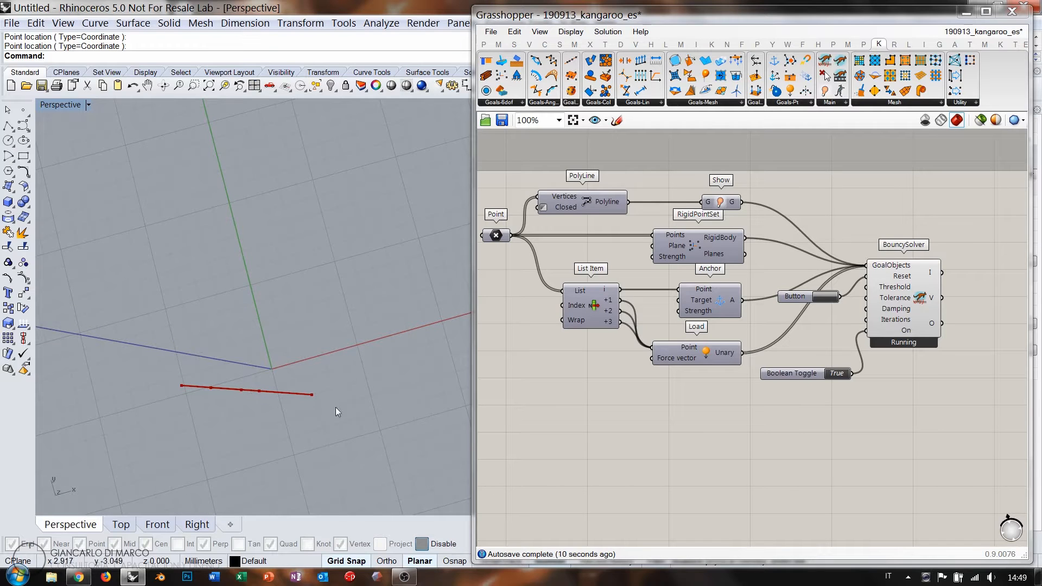
- Temporarily preview the original PolyLine while replaying the simulation to compare both outlines, and hide that preview again
click(584, 204)
key(ctrl+q)
click(524, 372)
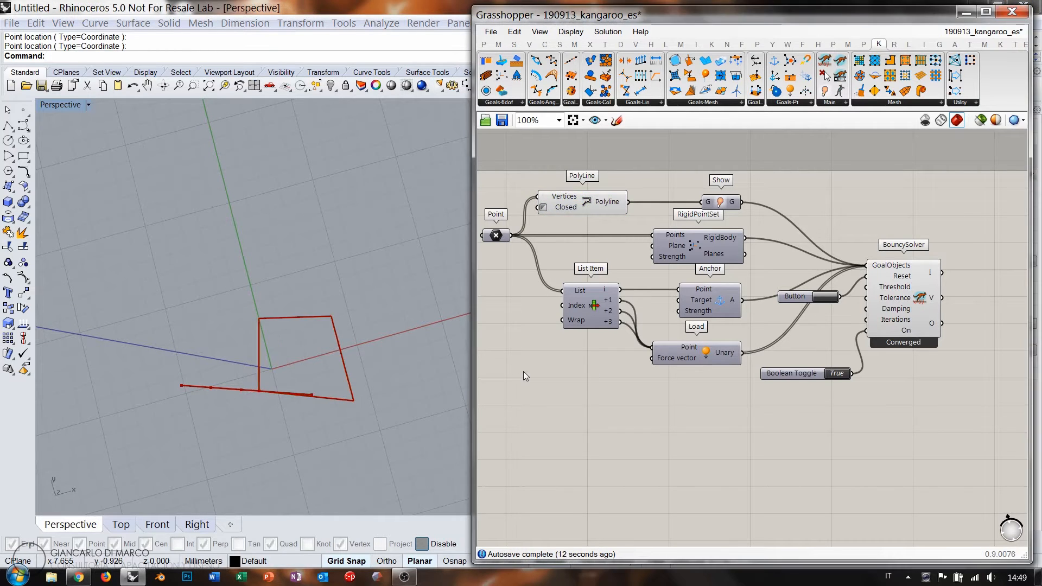
right_drag(295, 360, 235, 302)
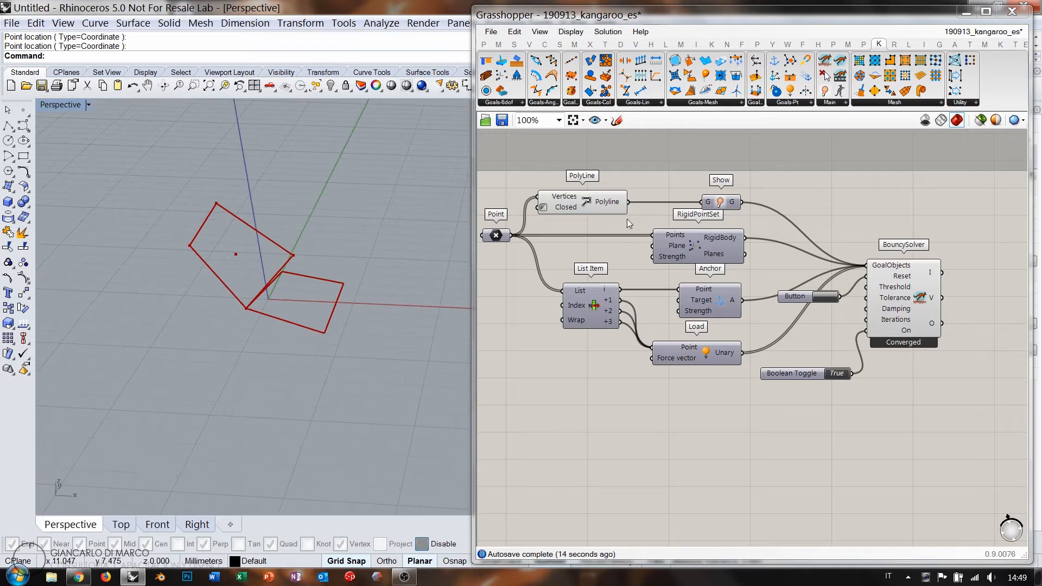
click(811, 300)
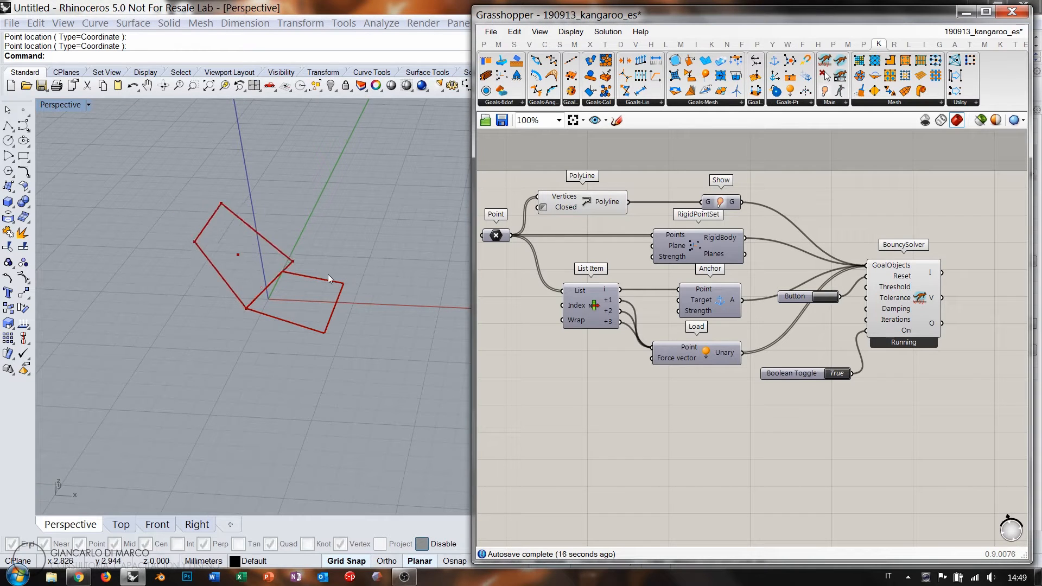
right_drag(285, 288, 434, 258)
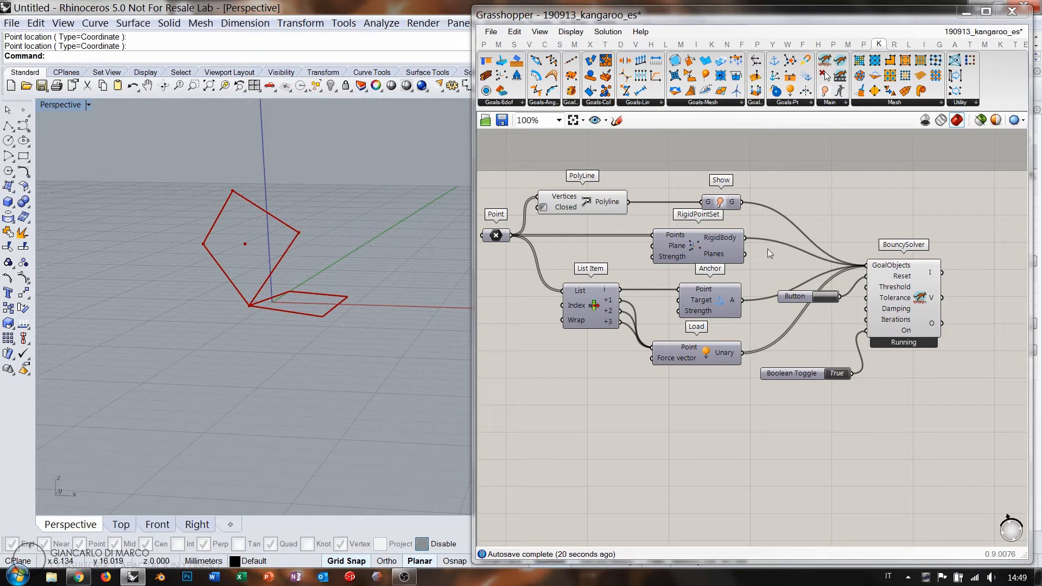
click(585, 201)
key(ctrl+q)
click(602, 368)
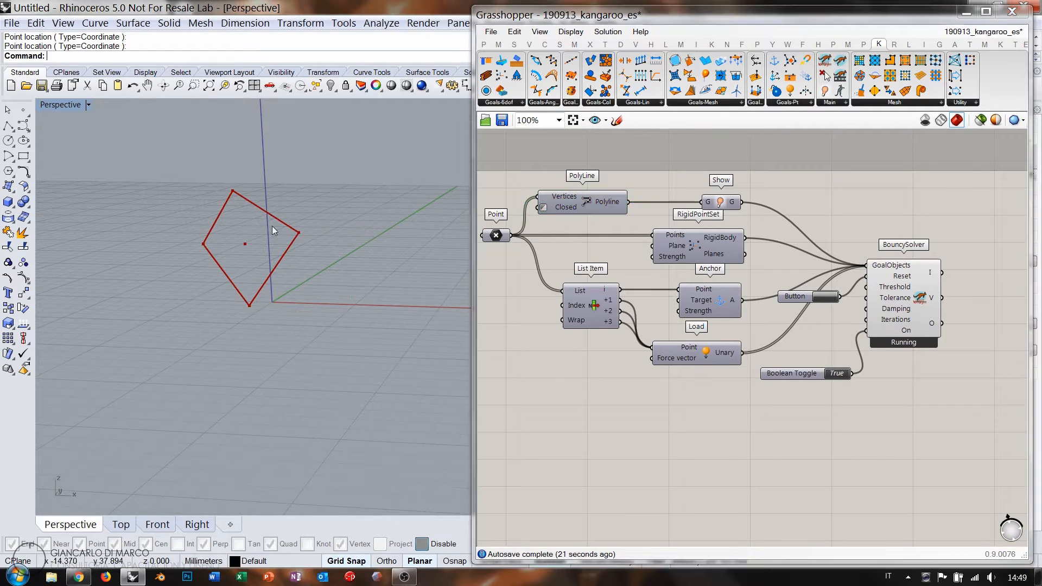
right_drag(271, 225, 277, 245)
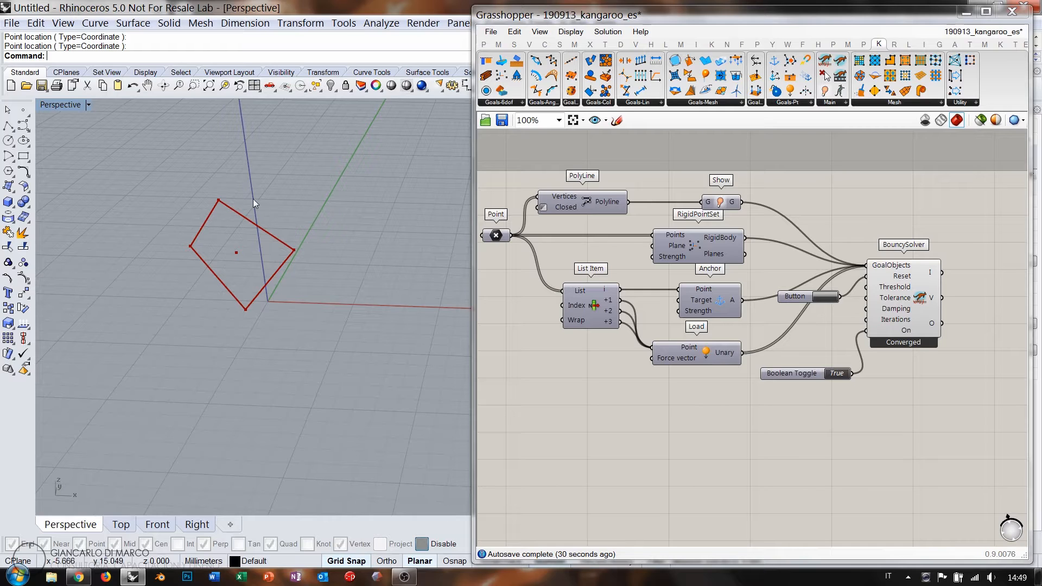
- Set the Boolean Toggle to False to pause the simulation, and hide the BouncySolver preview
click(837, 373)
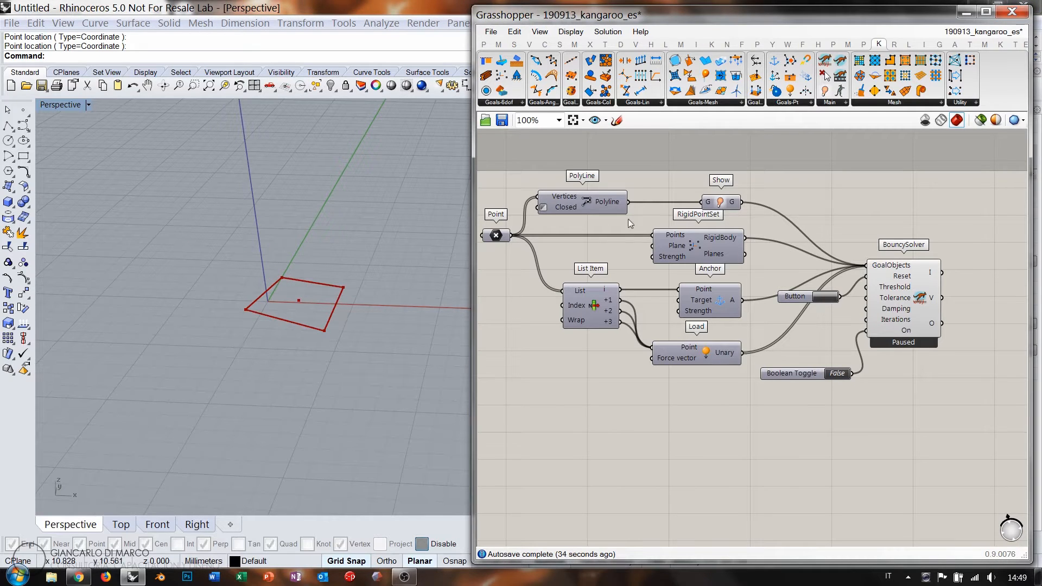
scroll(308, 291, up, 5)
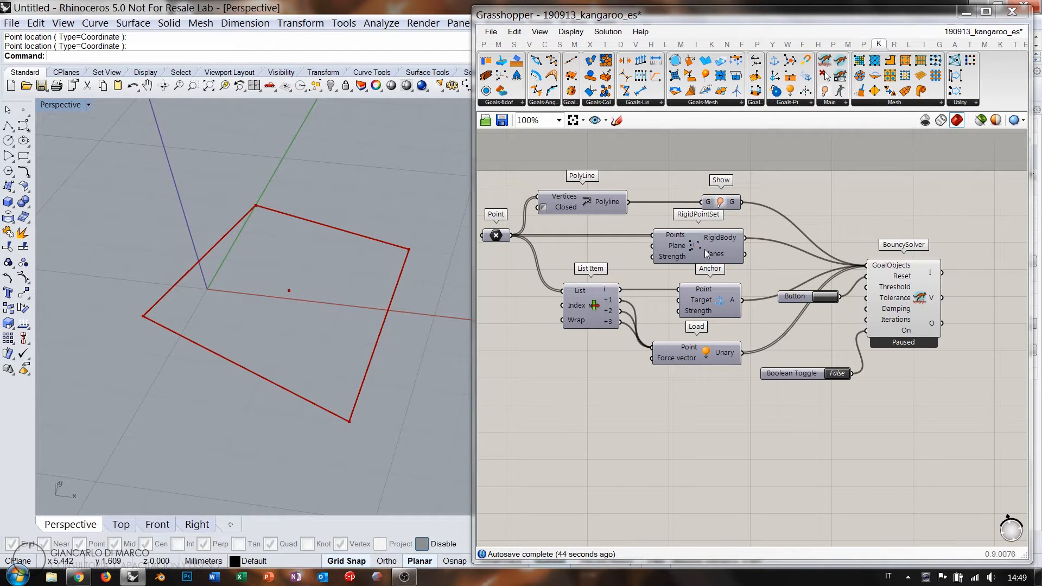
click(897, 306)
- Temporarily preview the RigidPointSet plane and the original points to examine the body's reference plane, and hide both again
click(702, 245)
click(821, 209)
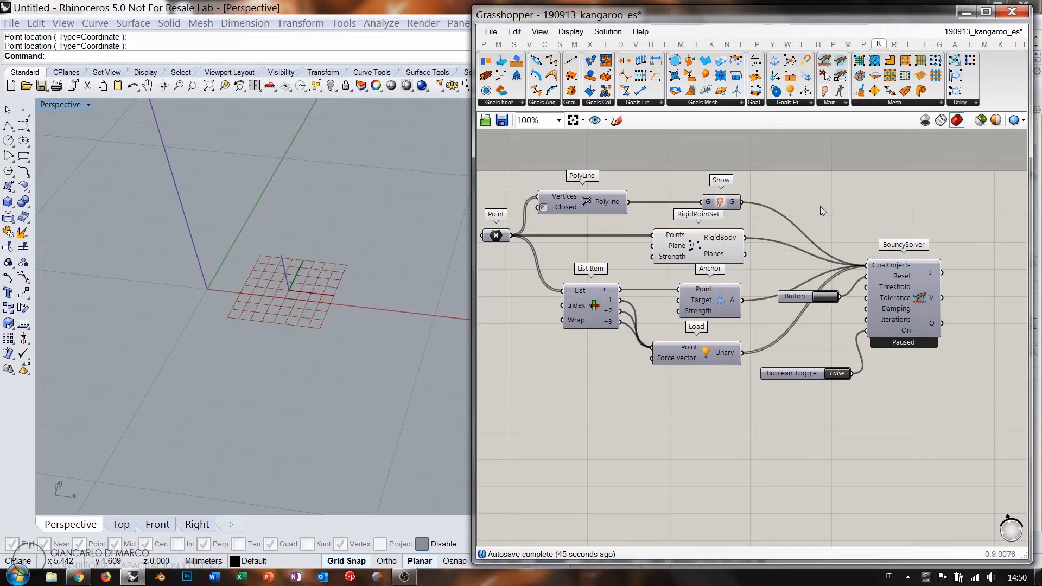
click(495, 235)
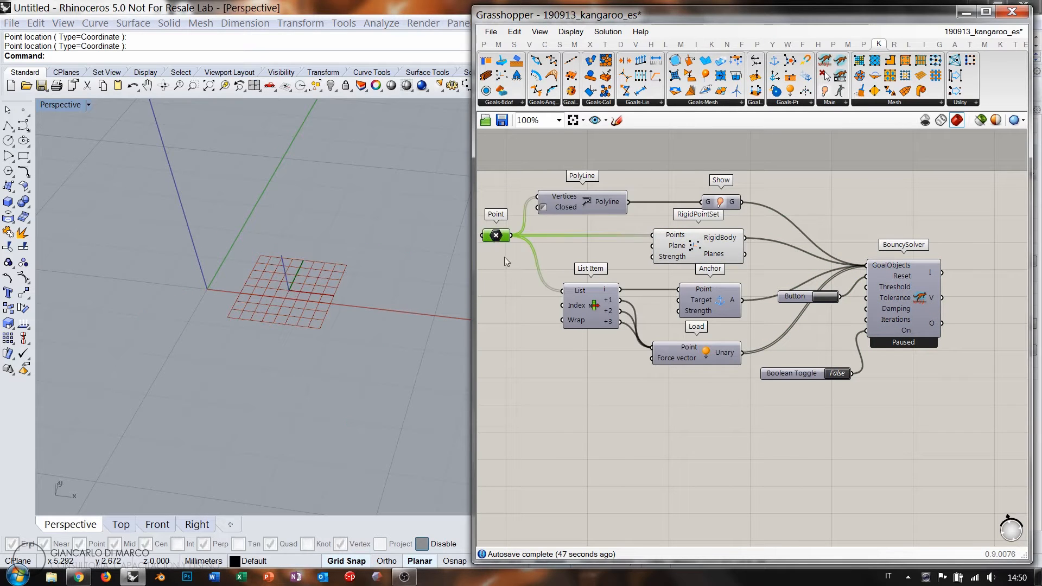
click(504, 256)
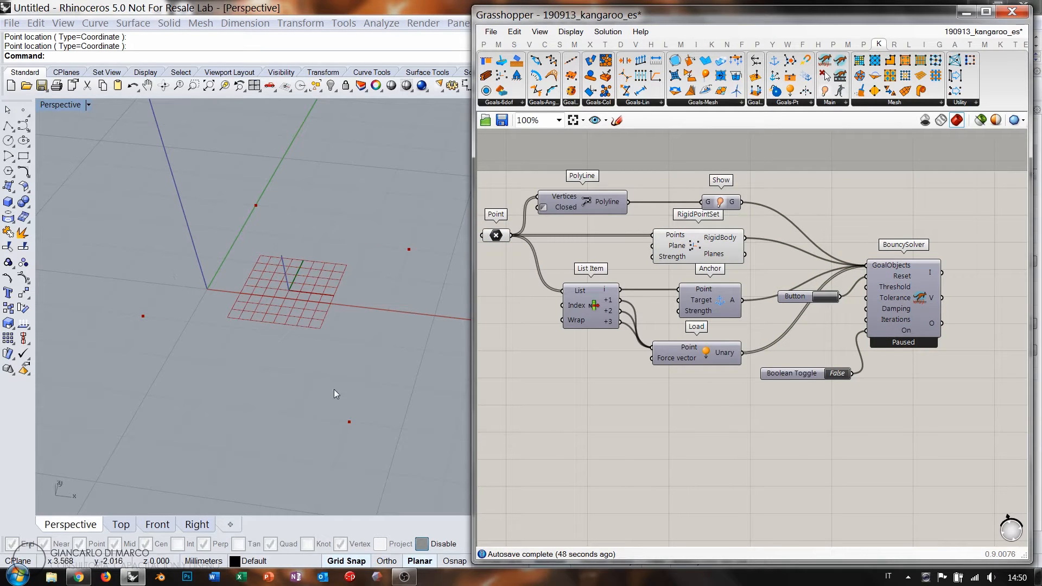
click(496, 237)
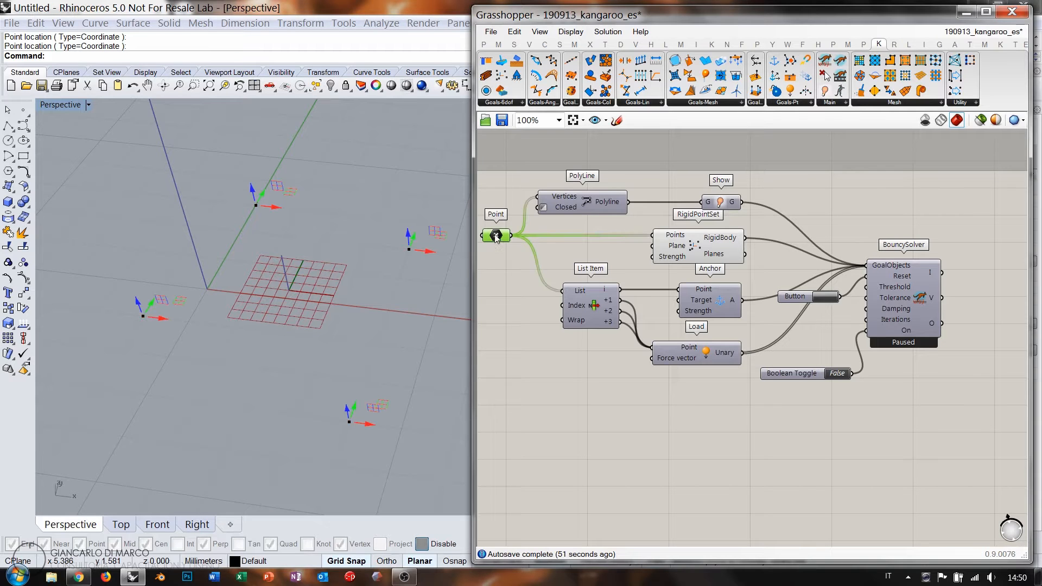
click(705, 245)
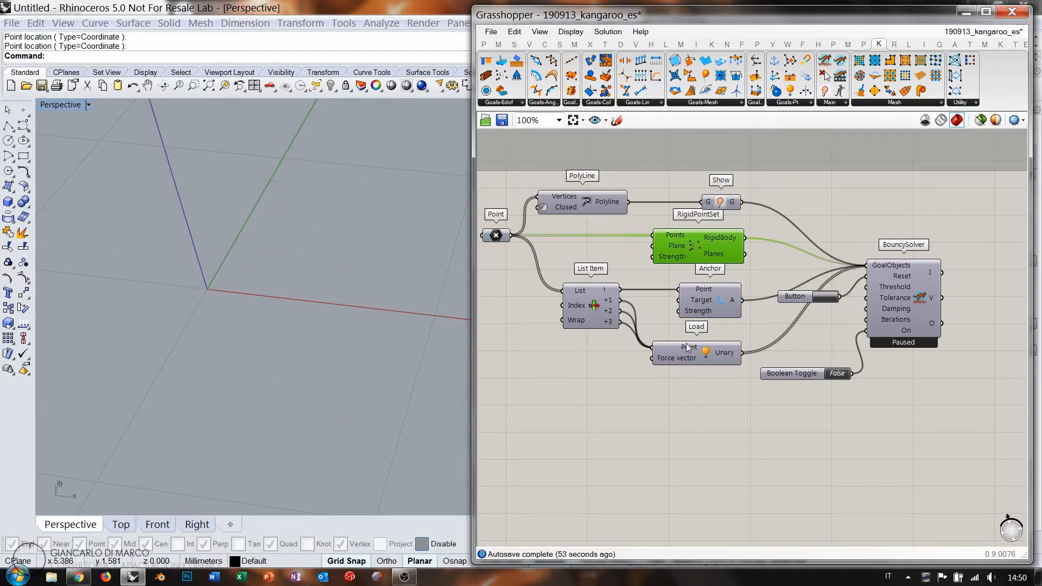
click(797, 252)
- Group all components of the rigid point set definition, from the Point parameter to the BouncySolver
scroll(797, 252, down, 2)
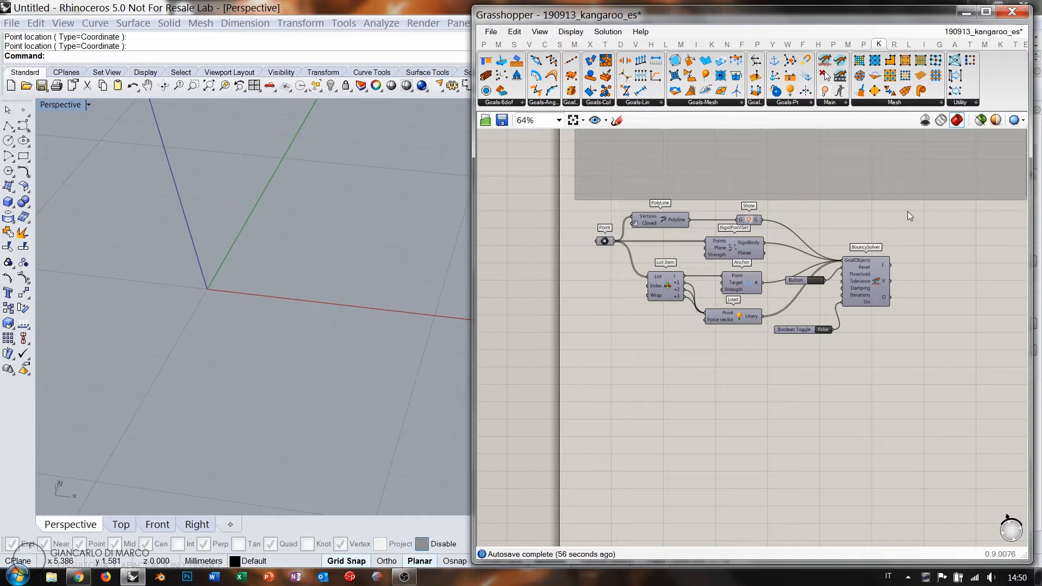
scroll(886, 212, up, 2)
scroll(886, 216, down, 1)
drag(953, 209, 552, 421)
key(ctrl+g)
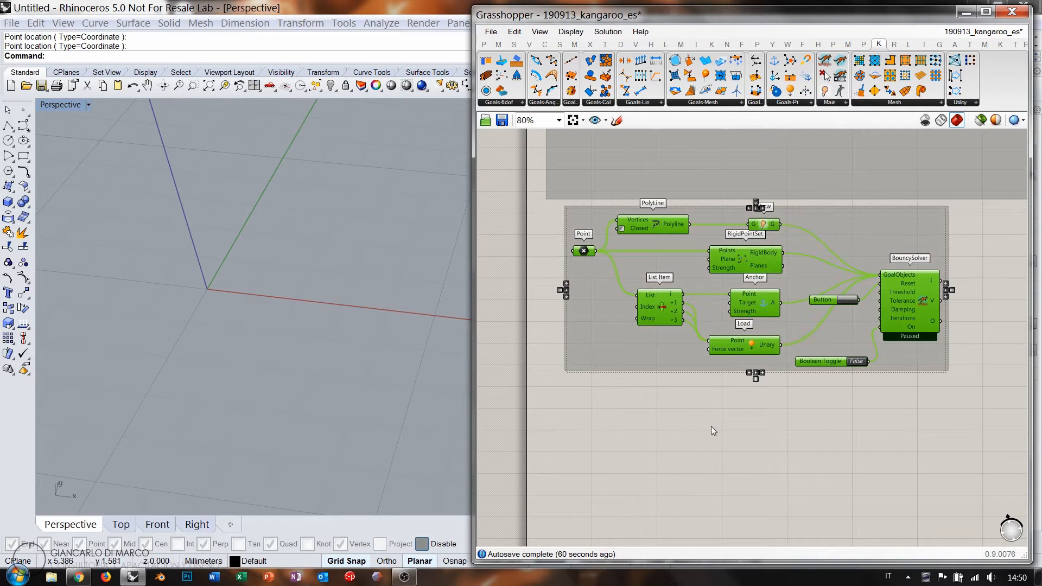
- Align the new group with the edge of the group above it and disable its components
click(642, 388)
drag(593, 285, 575, 301)
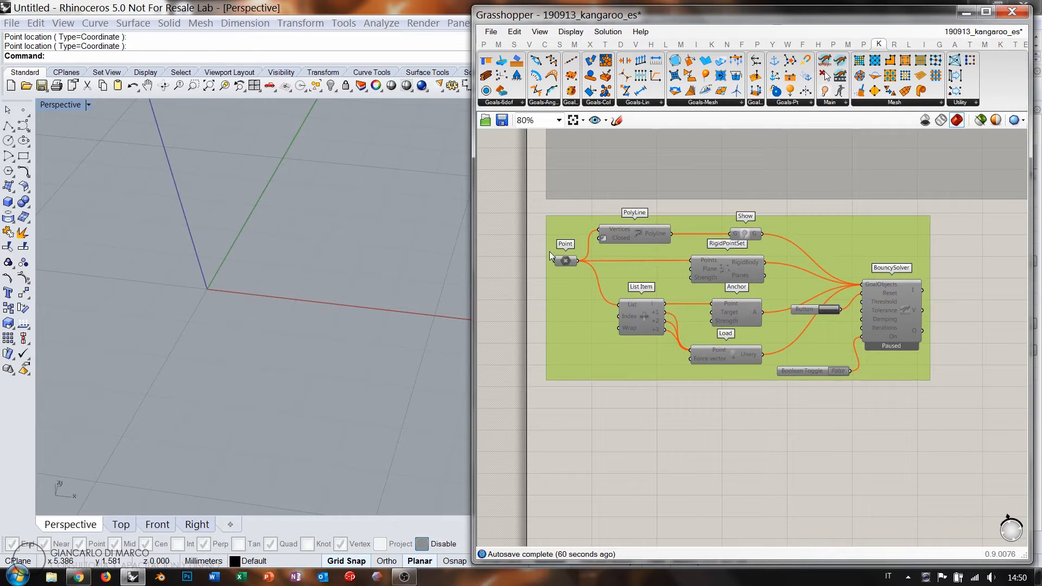
click(518, 252)
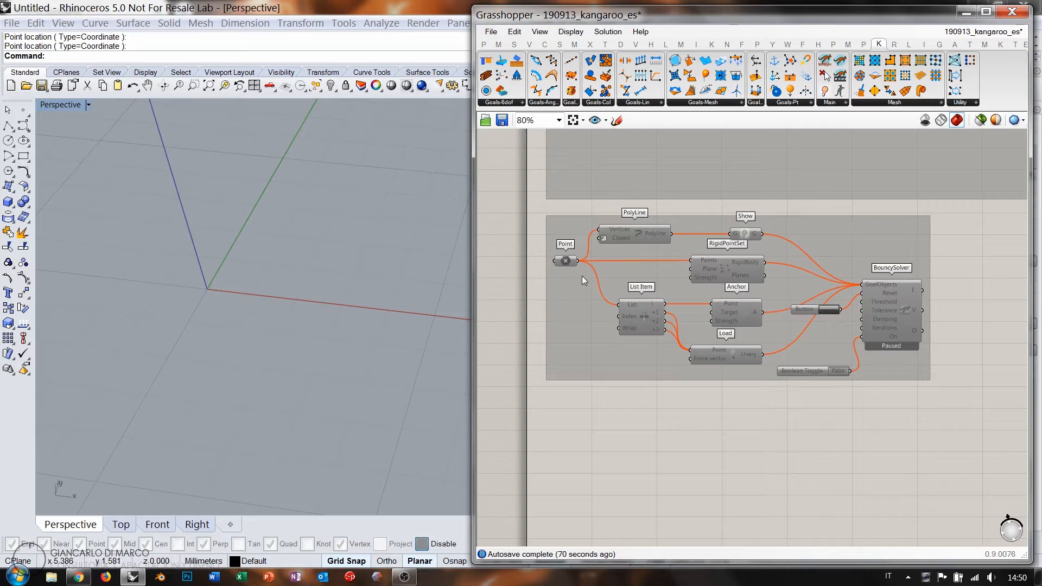
- Add a Domain Box component on the empty canvas below the disabled group
right_drag(637, 406, 632, 287)
double_click(620, 306)
text(box)
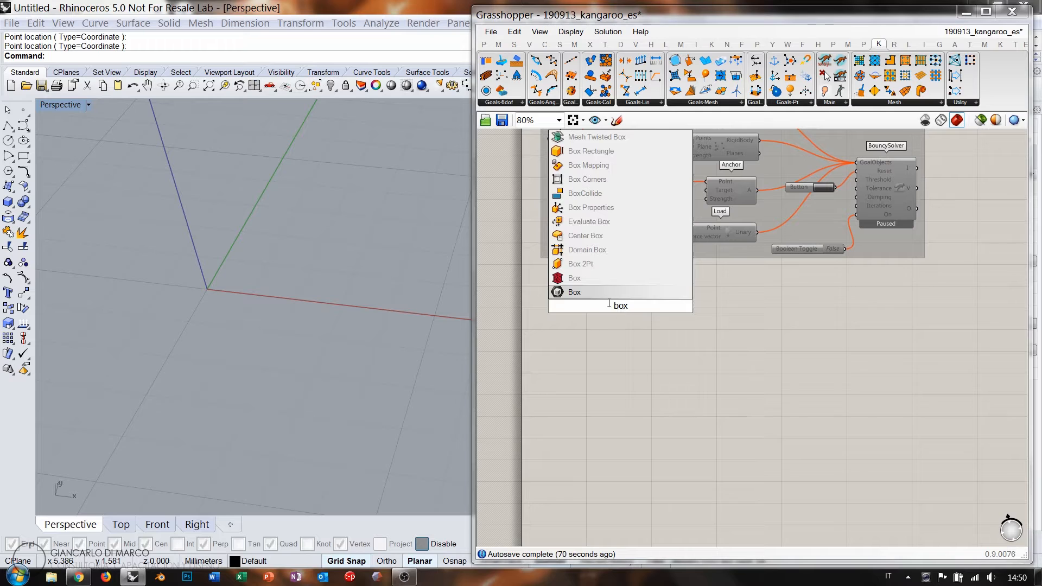
click(585, 251)
scroll(594, 305, up, 1)
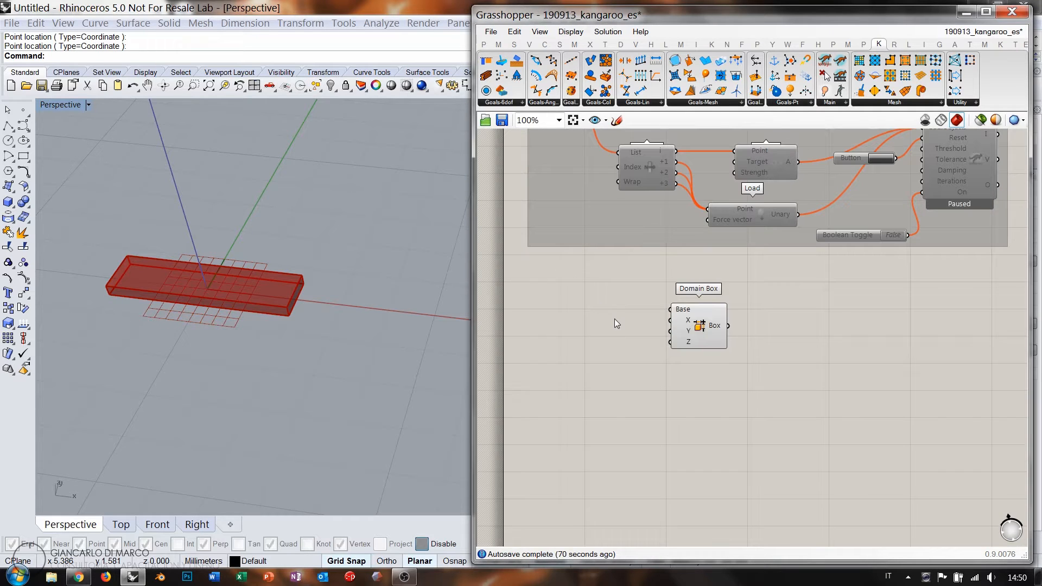
- Add a Point parameter, wire it to the Domain Box's Base input, and set it to one point picked in the Perspective viewport
double_click(614, 318)
text(poi)
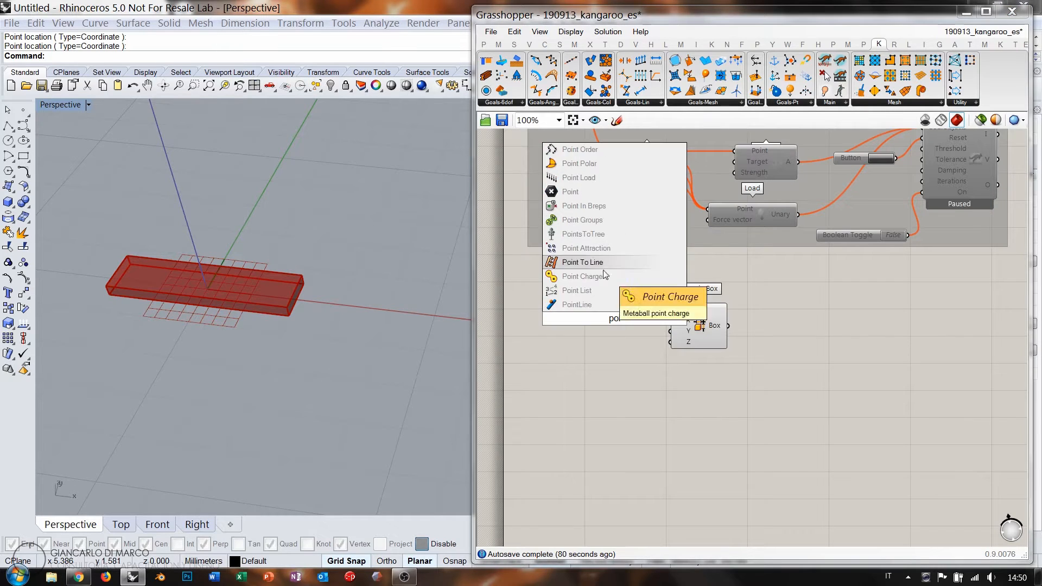
click(588, 195)
mouse_move(629, 319)
mouse_down()
mouse_move(666, 313)
mouse_move(625, 305)
mouse_up()
right_click(625, 305)
click(654, 447)
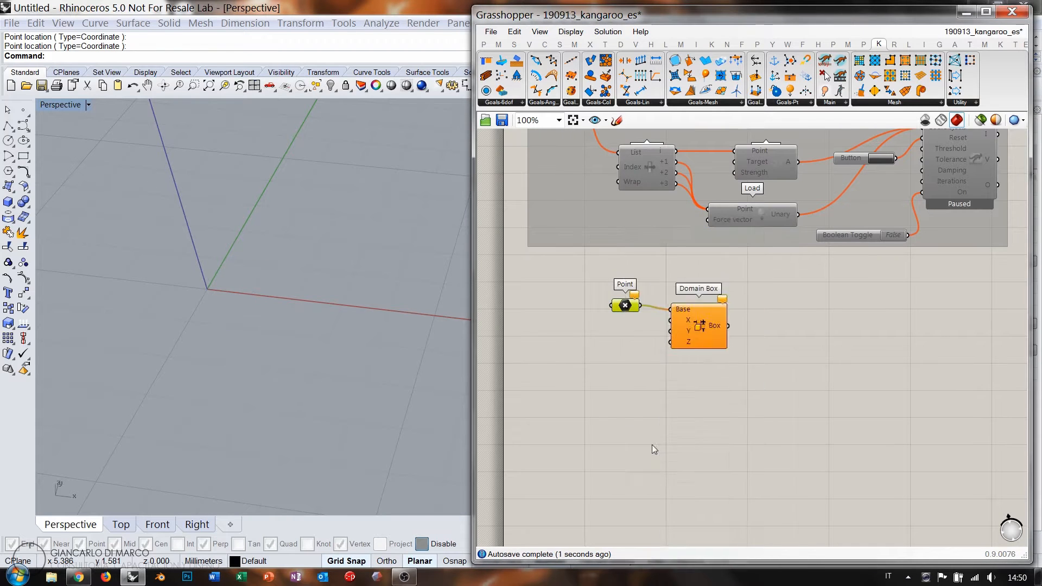
click(234, 327)
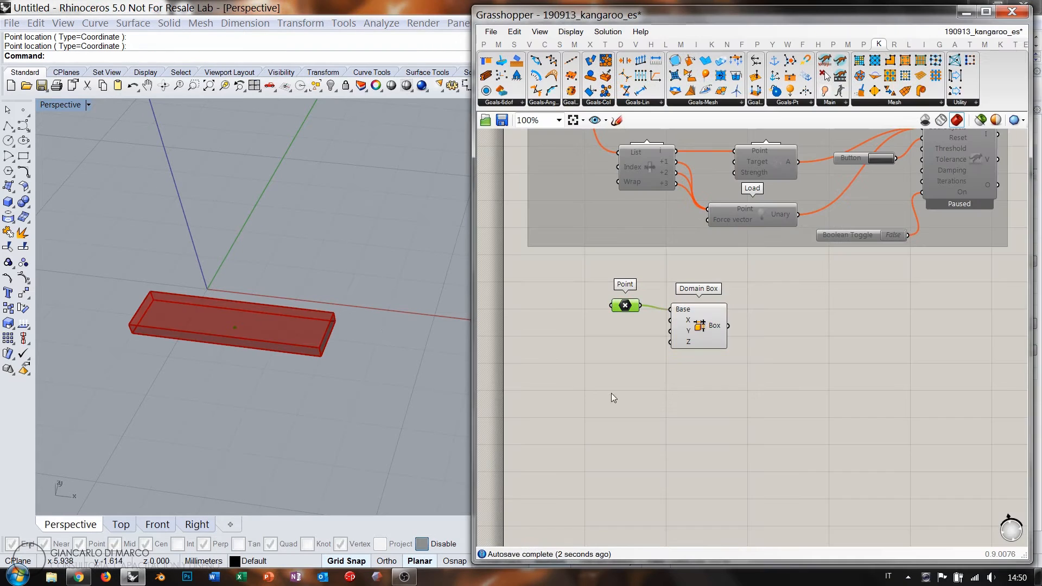
- Raise the referenced base point about 3.69 mm along the Z axis above the construction plane in the Perspective viewport
click(628, 311)
right_drag(304, 361, 242, 380)
scroll(297, 327, down, 5)
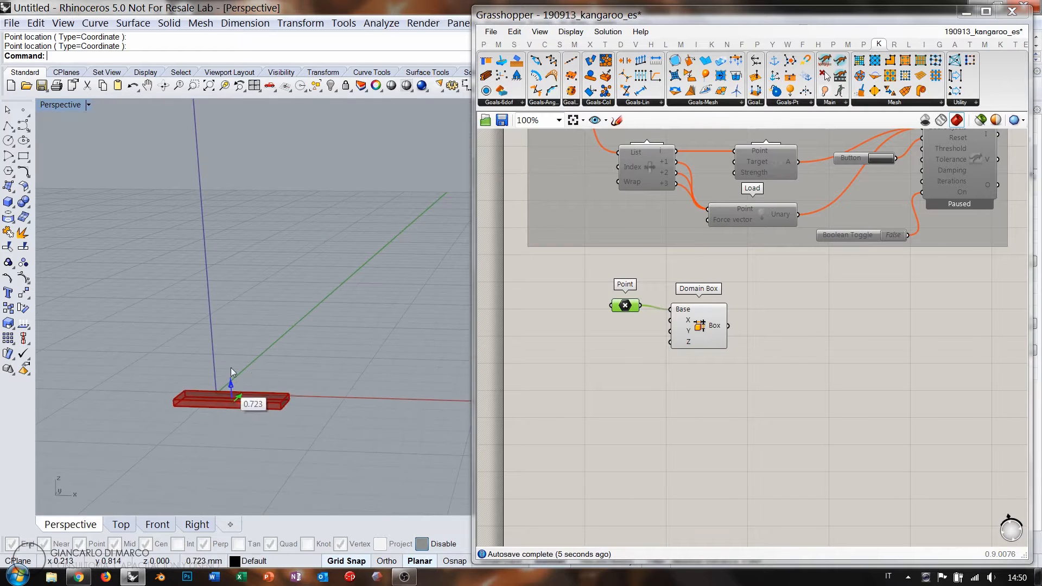
drag(230, 368, 224, 275)
click(534, 369)
right_drag(268, 339, 254, 385)
scroll(237, 344, up, 5)
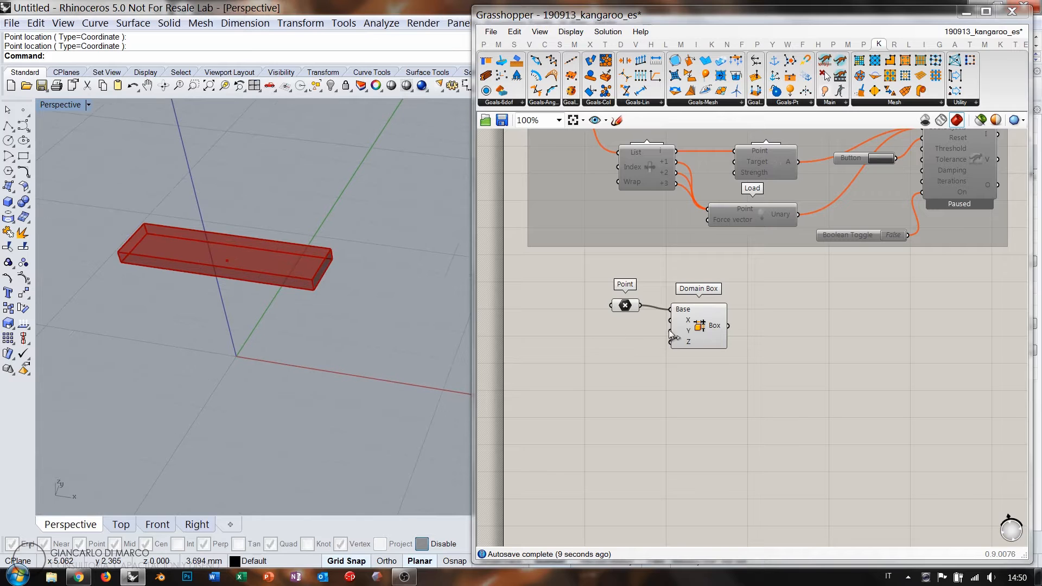
- Reposition the Domain Box beside the Point parameter so that the wire between them runs straight
drag(706, 327, 718, 322)
click(712, 372)
right_drag(270, 295, 296, 253)
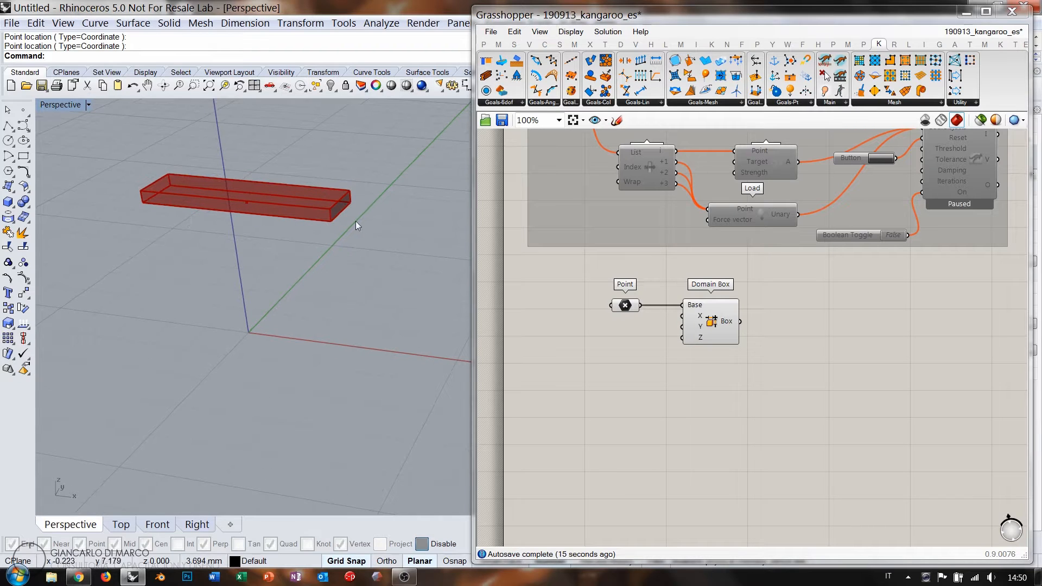
right_drag(767, 356, 731, 354)
drag(678, 326, 662, 327)
click(750, 360)
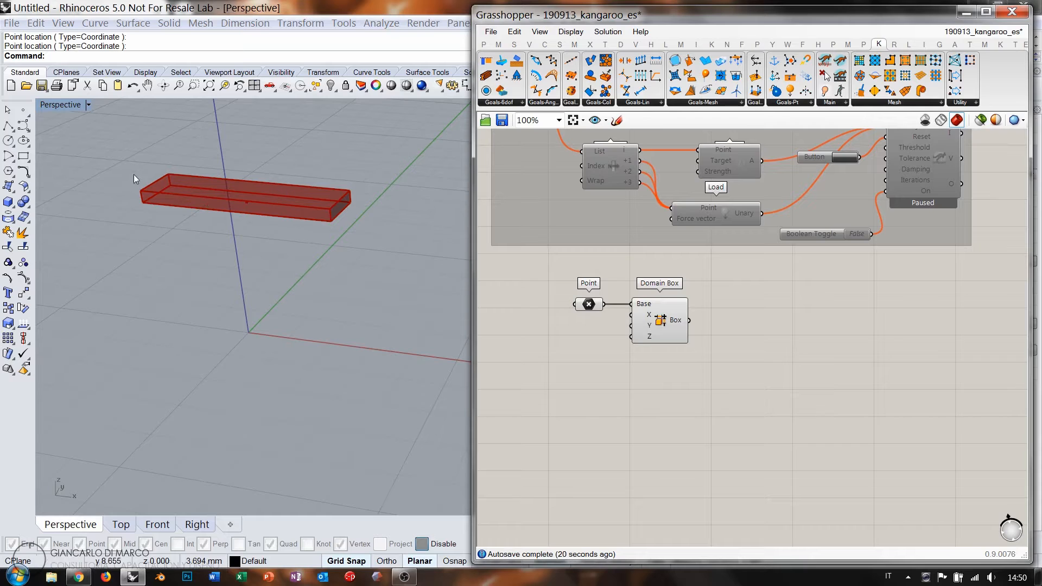
right_drag(707, 336, 681, 317)
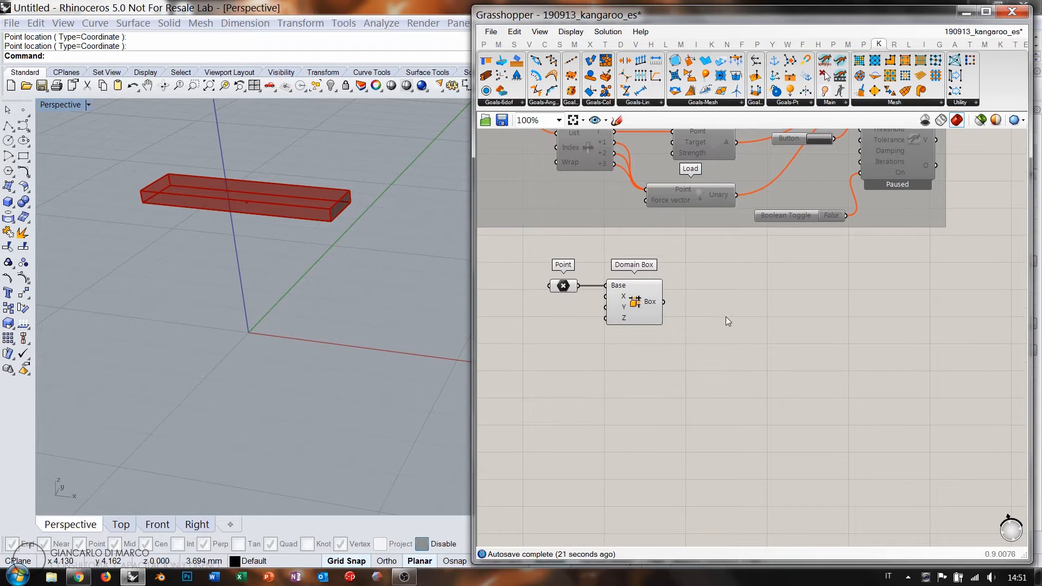
- Add a Deconstruct Brep component beside the Domain Box and feed the Box output into its Brep input
double_click(729, 318)
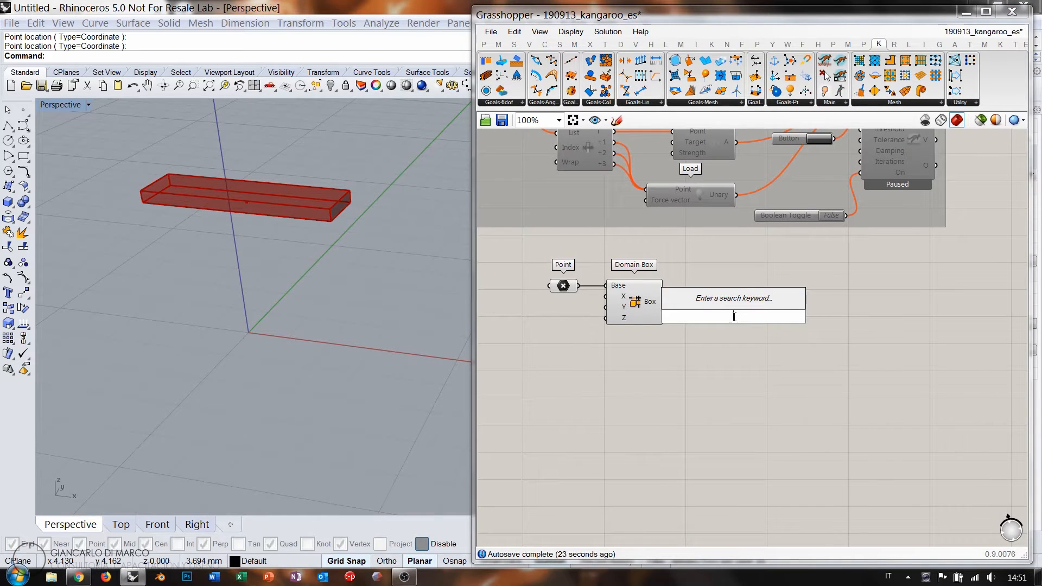
text(decon)
click(723, 300)
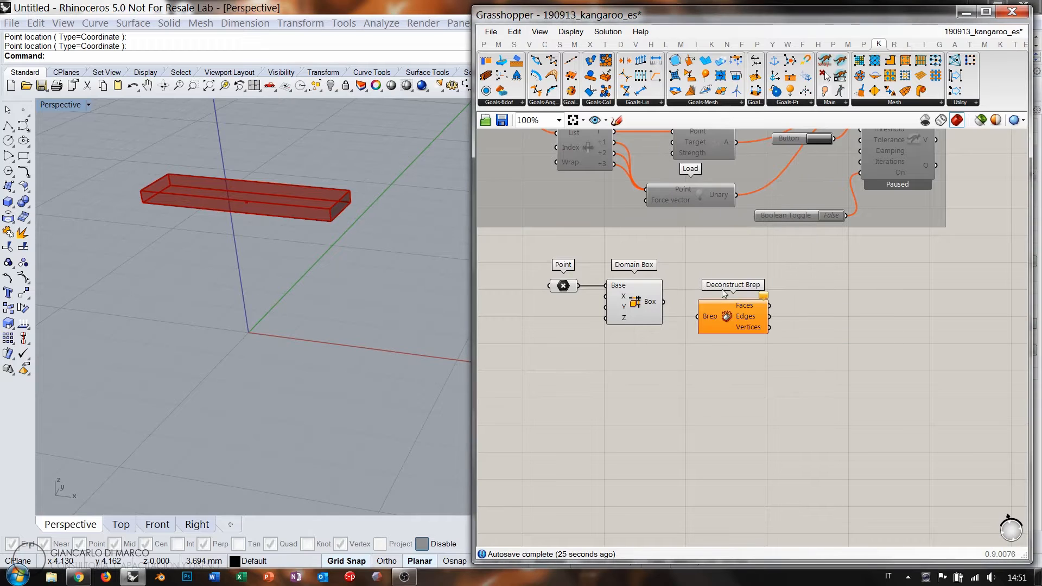
drag(663, 302, 714, 303)
click(724, 337)
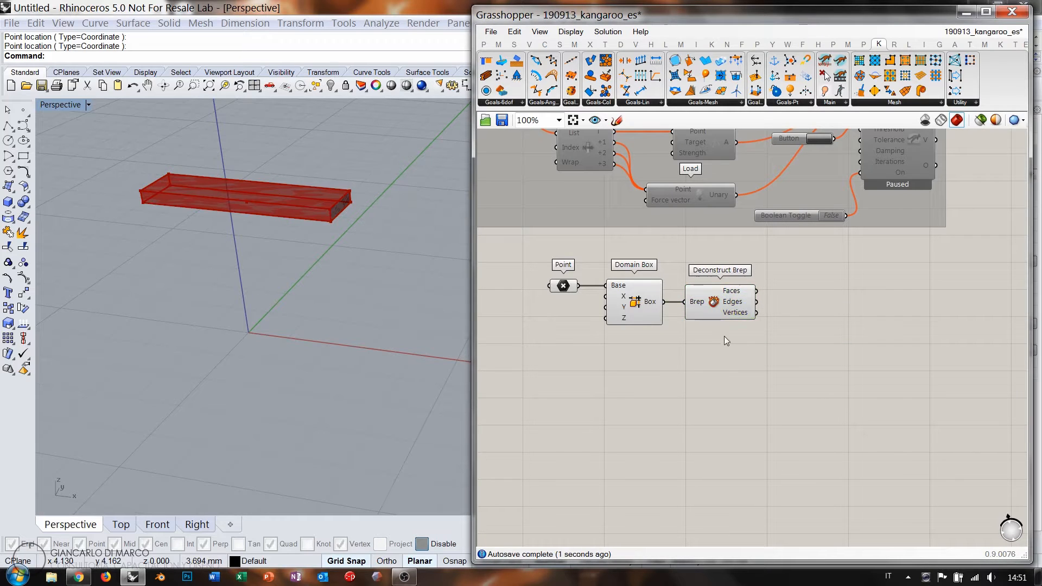
- Inspect the Vertices output of Deconstruct Brep and turn off that component's preview
scroll(750, 314, up, 5)
mouse_move(729, 318)
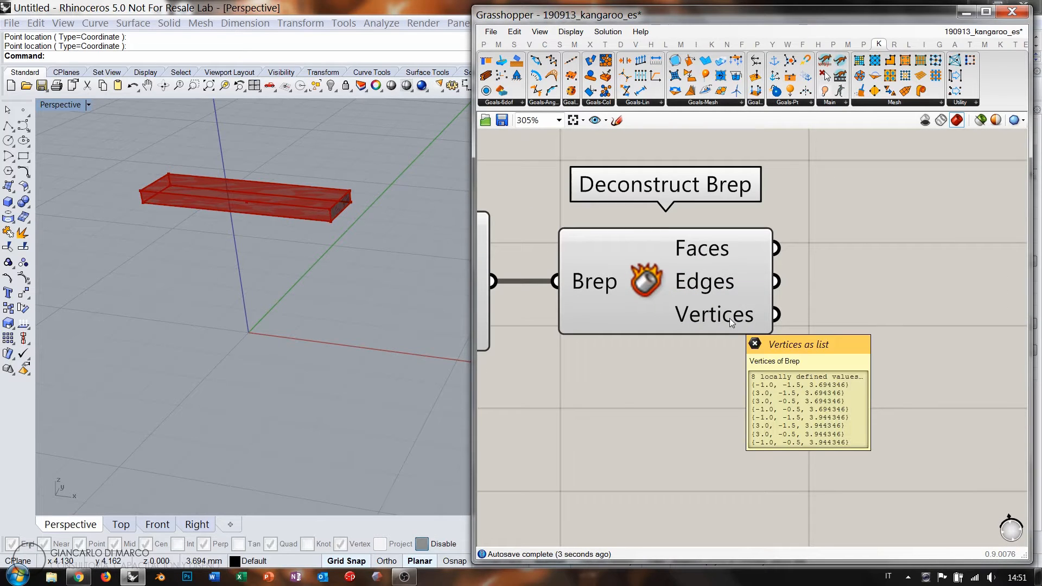
scroll(729, 318, down, 6)
click(722, 318)
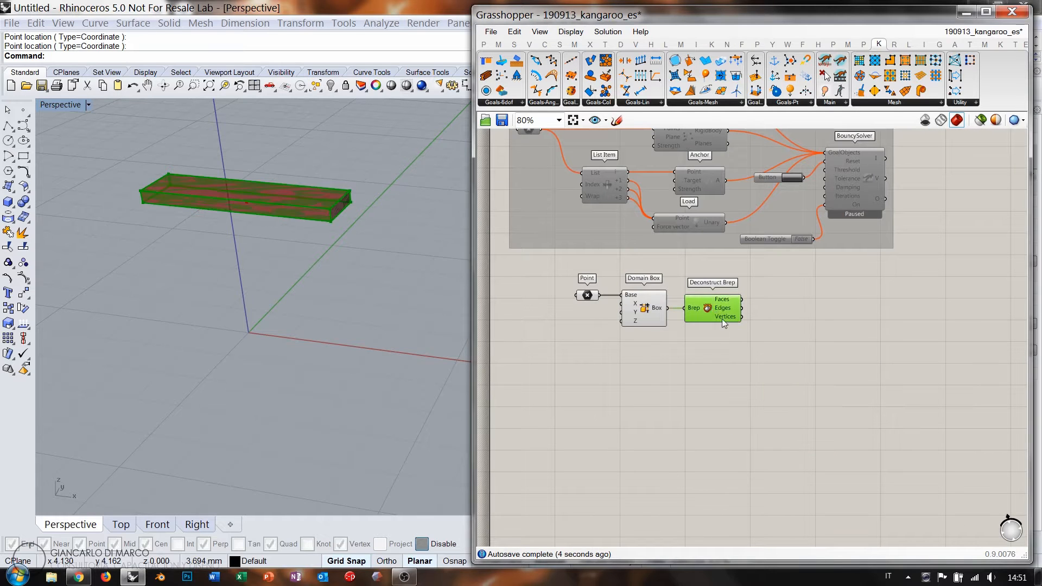
right_drag(795, 323, 733, 349)
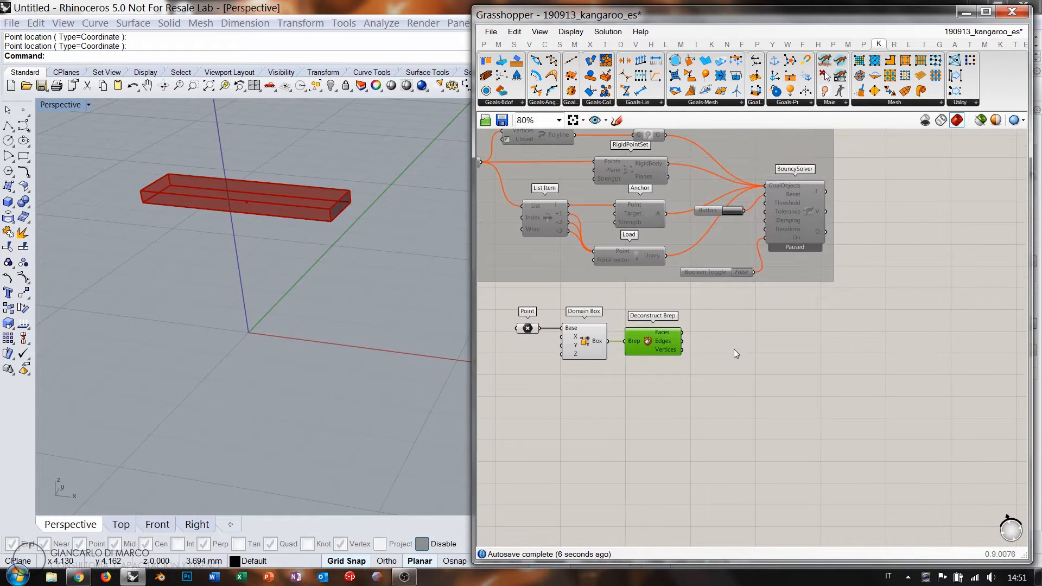
- Add a RigidPointSet goal, feed the Deconstruct Brep Vertices into its Points input, and place it beside that component
click(503, 77)
scroll(727, 340, up, 3)
drag(659, 359, 730, 341)
drag(814, 358, 775, 363)
click(707, 284)
right_drag(198, 214, 248, 181)
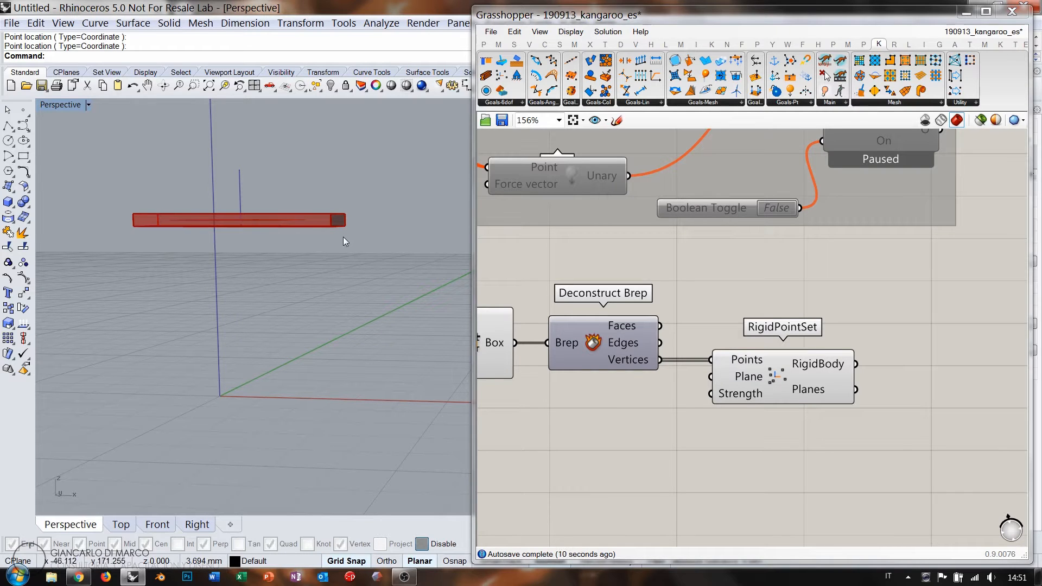
right_drag(342, 237, 318, 255)
right_drag(822, 351, 795, 337)
scroll(794, 338, down, 4)
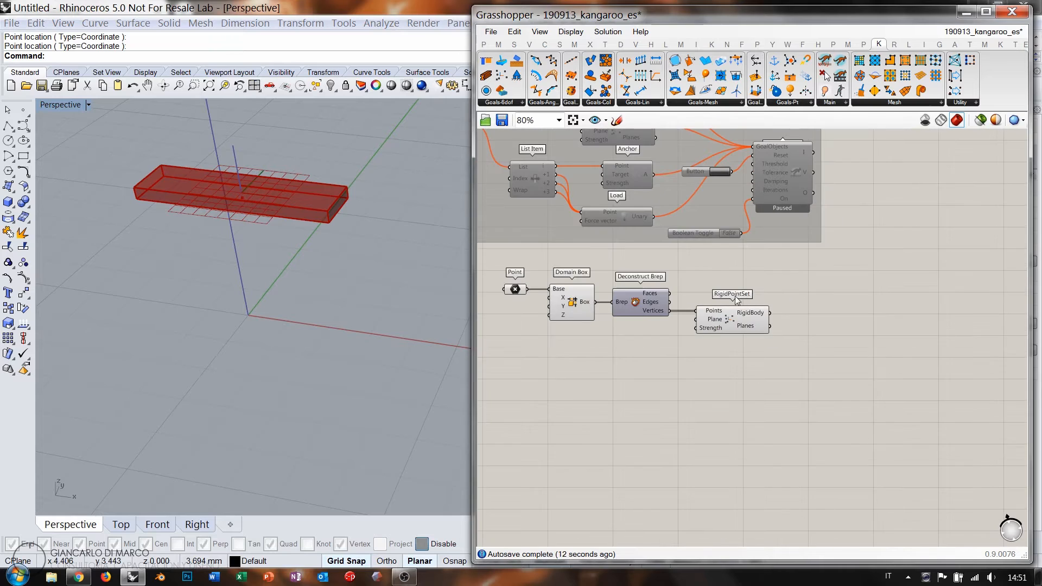
- Turn off the preview of the Domain Box, the RigidPointSet and the Point parameter
click(626, 305)
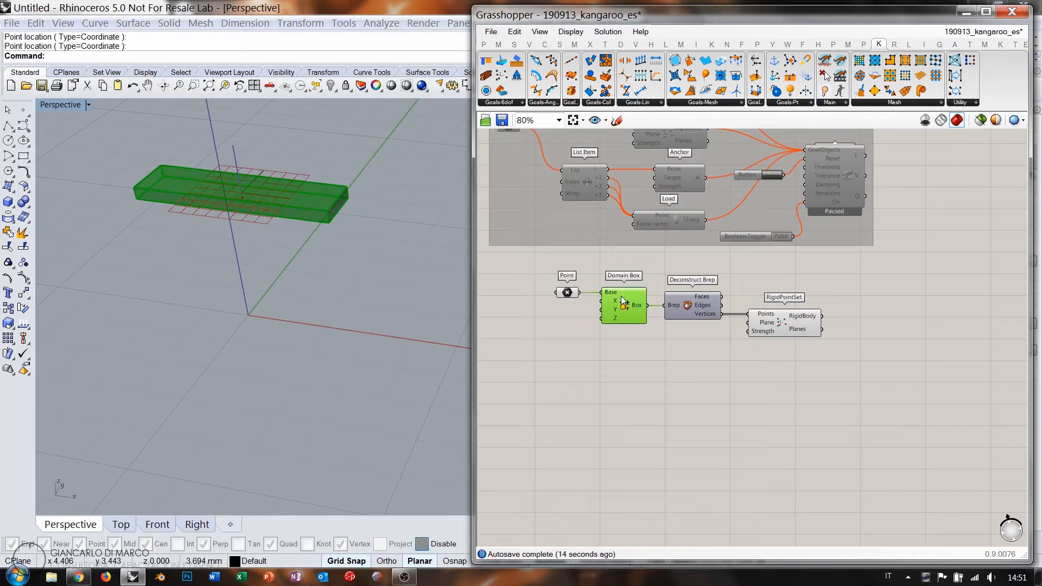
key(ctrl+q)
click(575, 327)
click(781, 324)
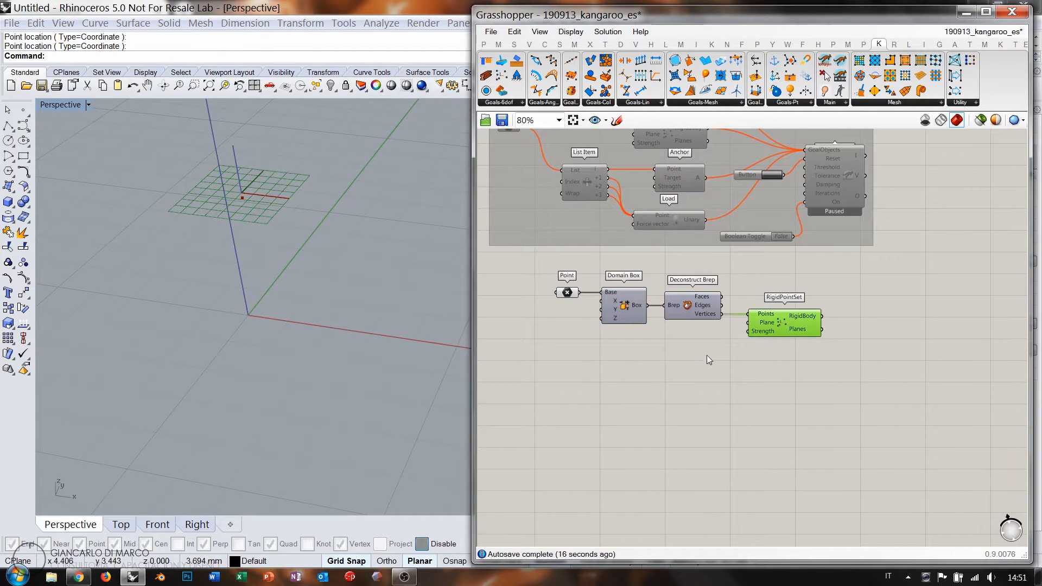
key(ctrl+q)
click(707, 347)
click(566, 292)
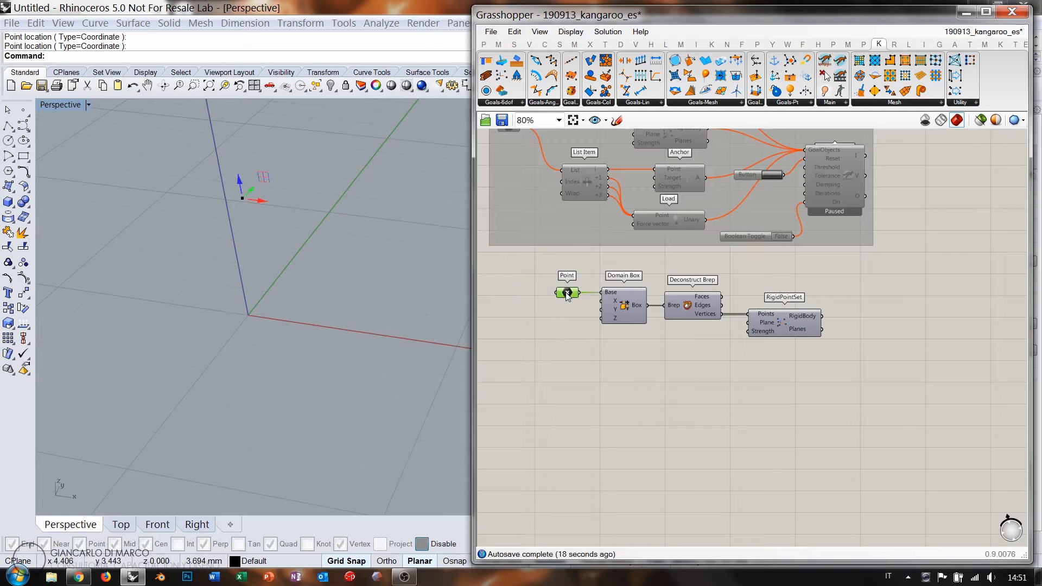
key(ctrl+q)
click(566, 344)
- Add a Load goal below the RigidPointSet and connect a new Unit Z vector to its Force vector input
drag(805, 91, 786, 366)
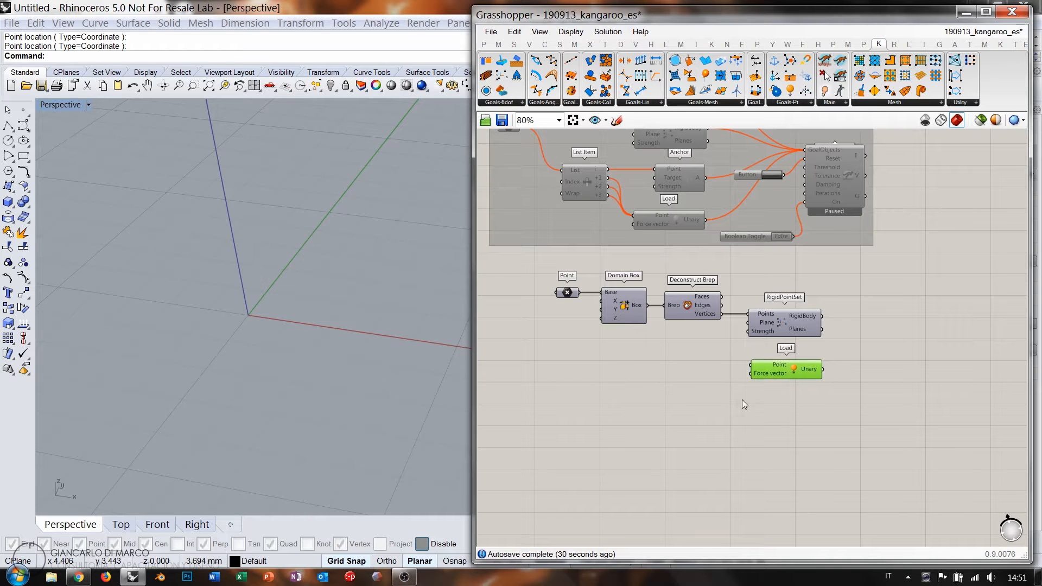
scroll(714, 387, up, 2)
double_click(706, 393)
text(unit z)
key(Return)
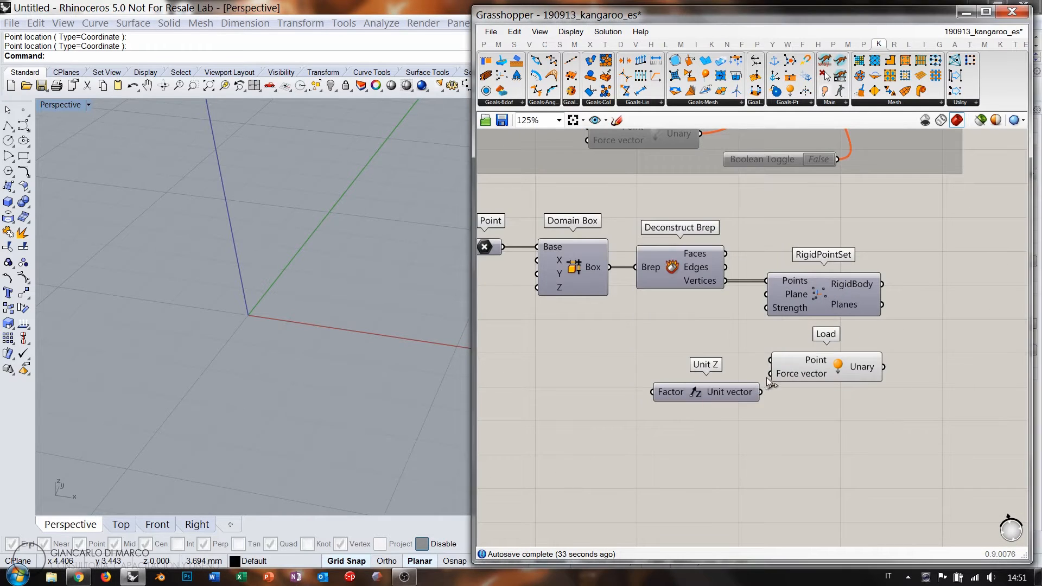
drag(768, 381, 727, 372)
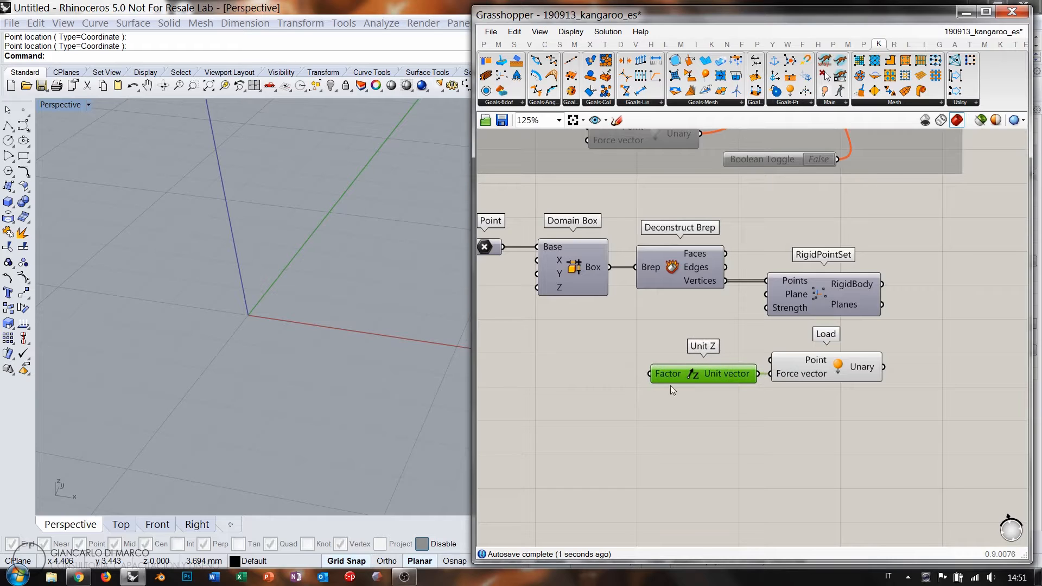
click(669, 386)
double_click(604, 389)
text(-1)
key(Return)
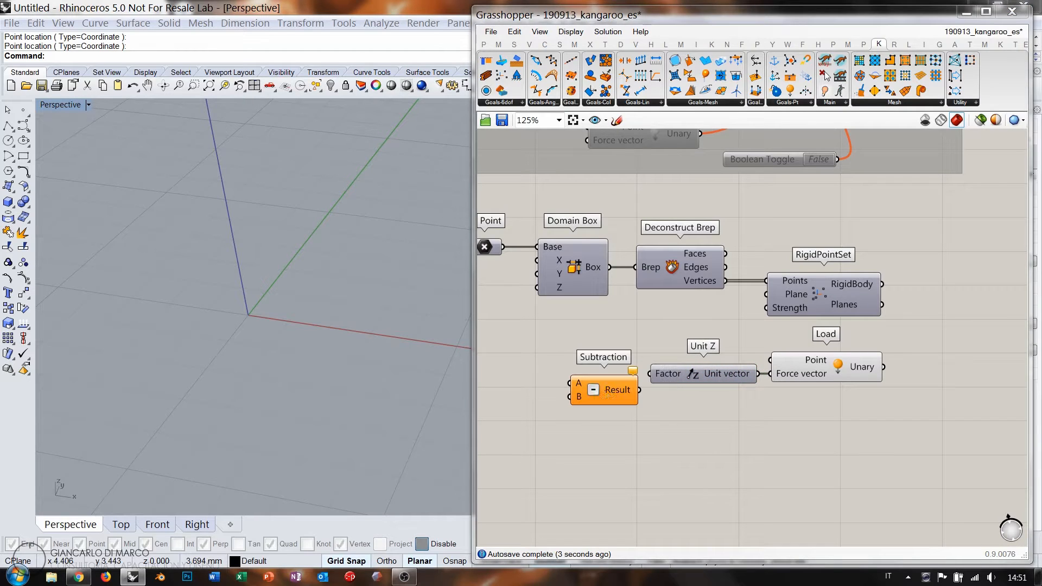
click(604, 389)
key(Delete)
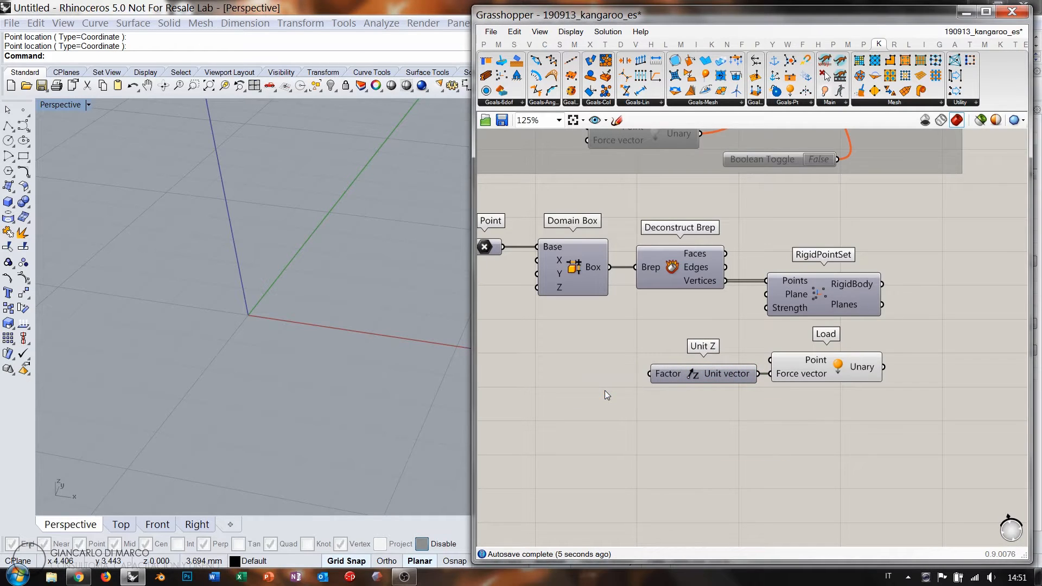
- Create a number slider with the value -1.00 and connect it to the Unit Z Factor input
double_click(604, 390)
text(-)
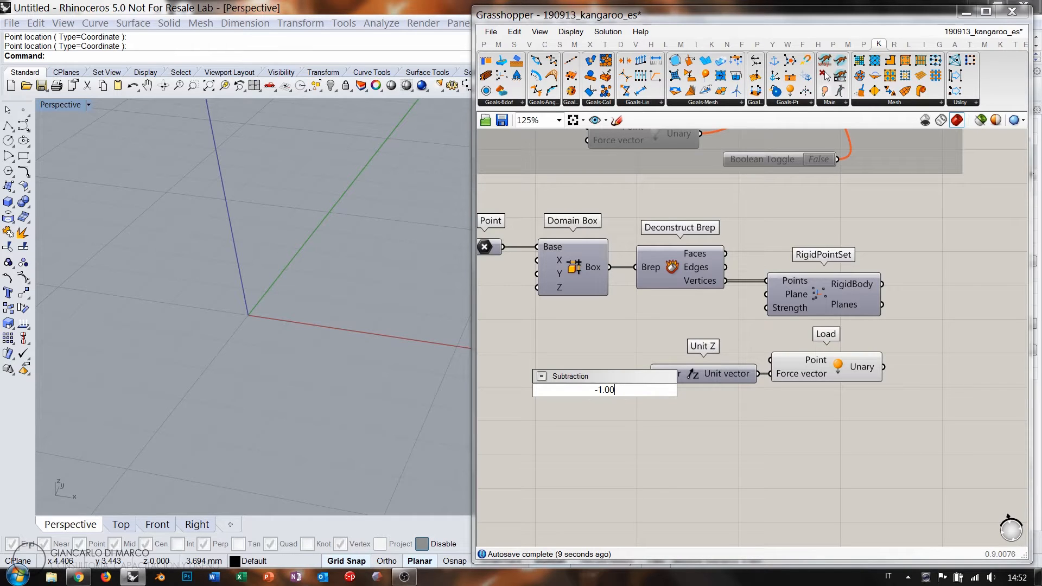
text(1.00)
key(Return)
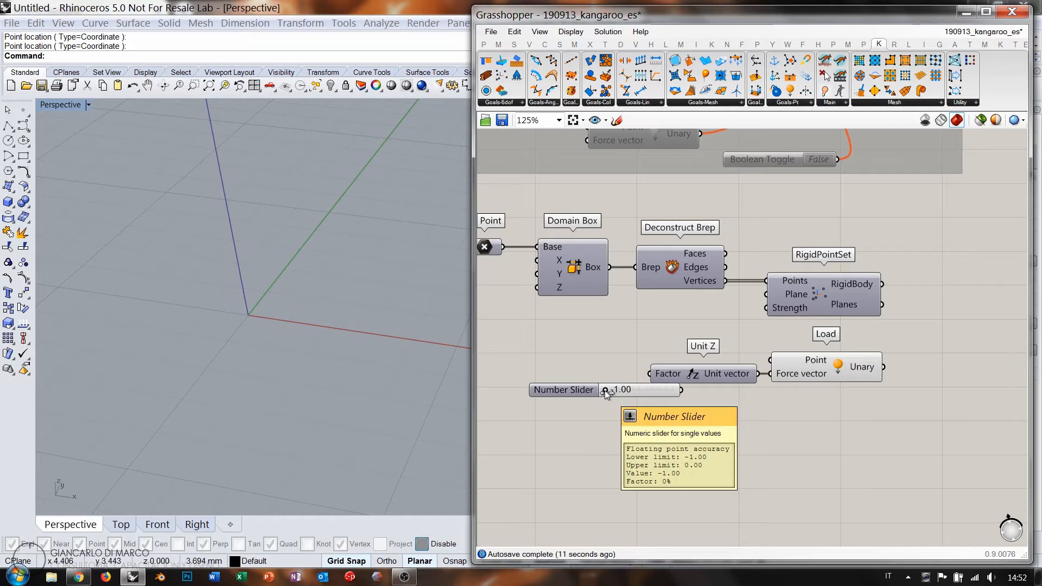
drag(642, 392, 599, 376)
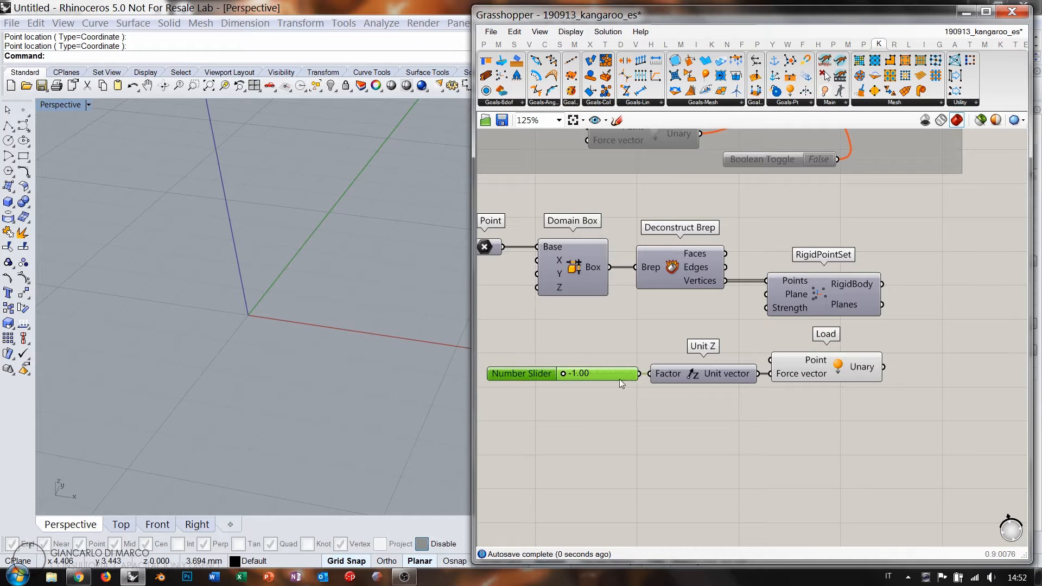
- Turn off the Load preview and connect the Deconstruct Brep Vertices to the Load's Point input
right_drag(909, 339, 832, 334)
click(761, 360)
right_drag(634, 307, 667, 317)
drag(677, 285, 723, 364)
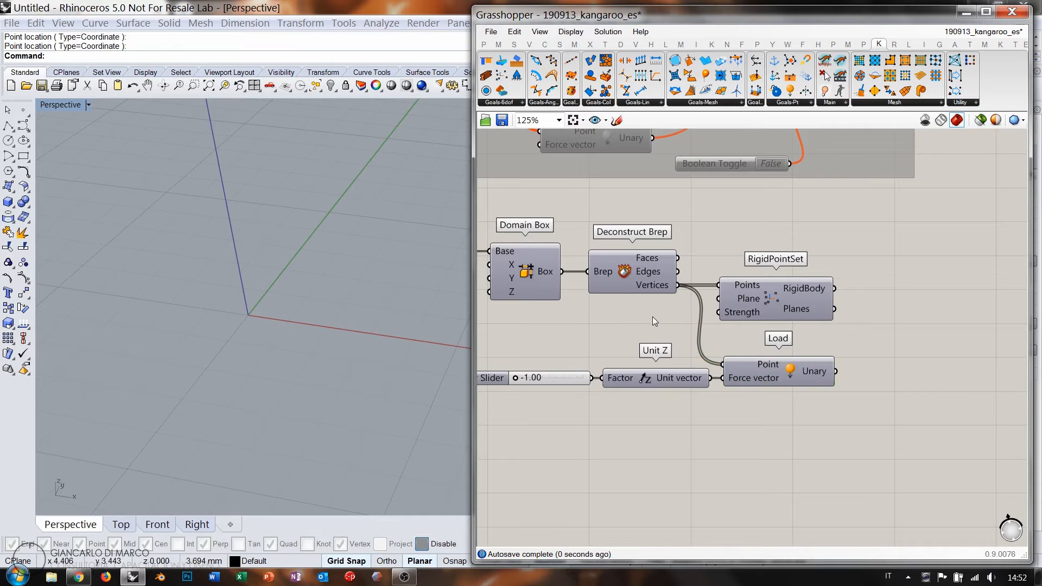
- Copy the BouncySolver with its Button and Boolean Toggle from the disabled group into the new definition and enable the copies
right_drag(873, 309, 745, 283)
scroll(720, 299, down, 3)
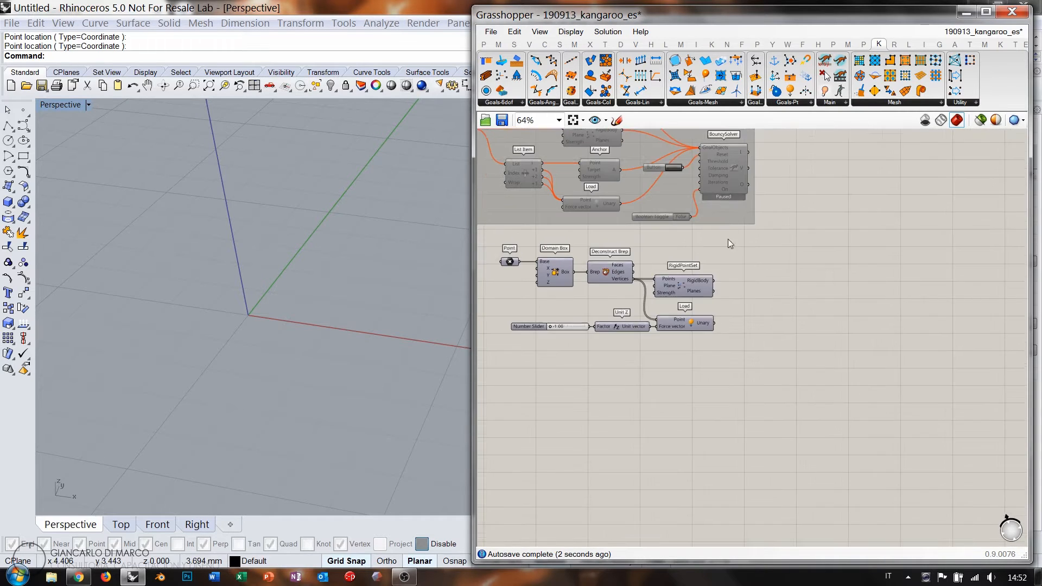
right_drag(644, 233, 643, 277)
drag(623, 286, 771, 168)
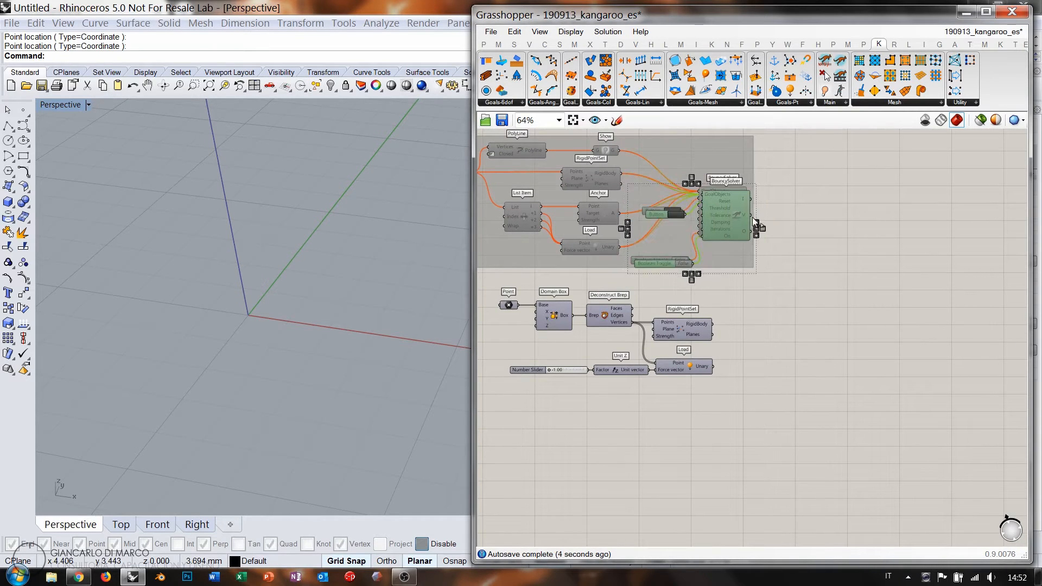
drag(754, 223, 850, 392)
scroll(764, 311, up, 4)
right_drag(764, 312, 763, 276)
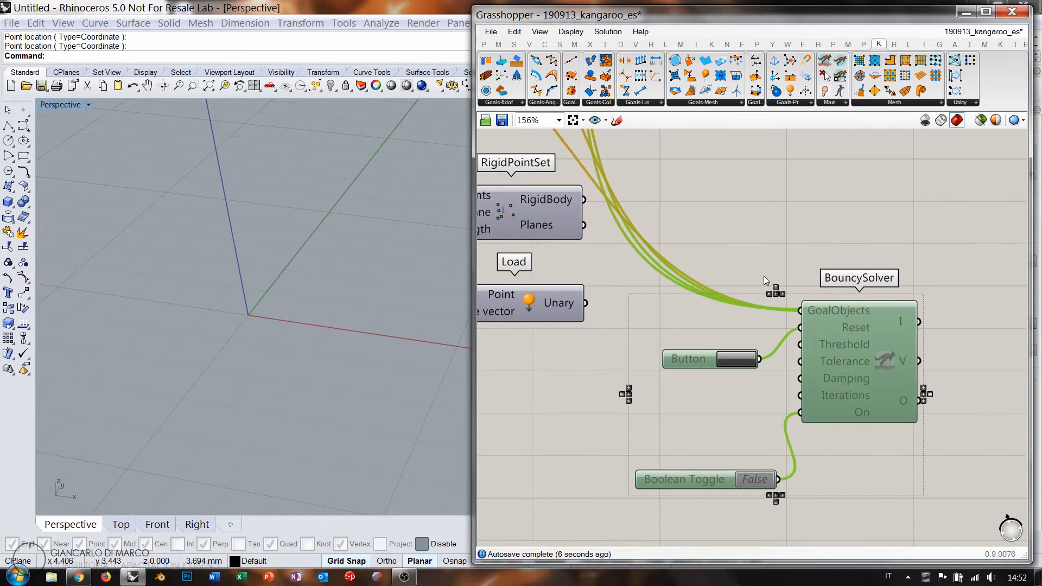
click(779, 265)
- Disconnect all inherited wires from the copied solver's GoalObjects and connect the new RigidBody and the Load's Unary output instead
right_click(823, 313)
mouse_move(863, 334)
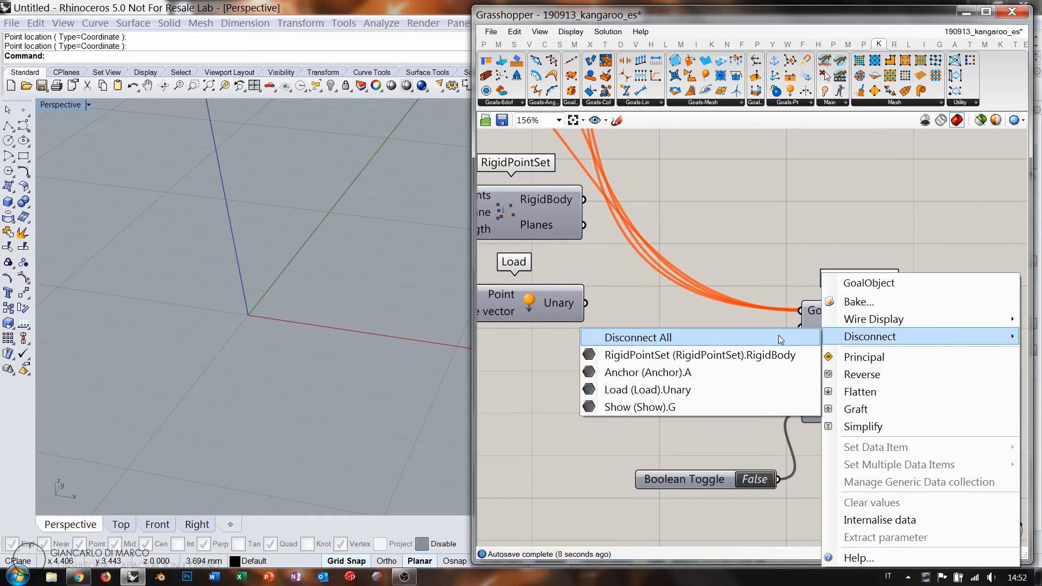
click(716, 334)
right_drag(721, 249, 739, 254)
drag(602, 204, 819, 316)
shift+drag(604, 308, 818, 315)
- Turn on the preview of the copied BouncySolver and bring its points into view in the Perspective viewport
click(893, 355)
key(ctrl+q)
click(689, 252)
right_drag(352, 253, 314, 216)
scroll(308, 214, down, 6)
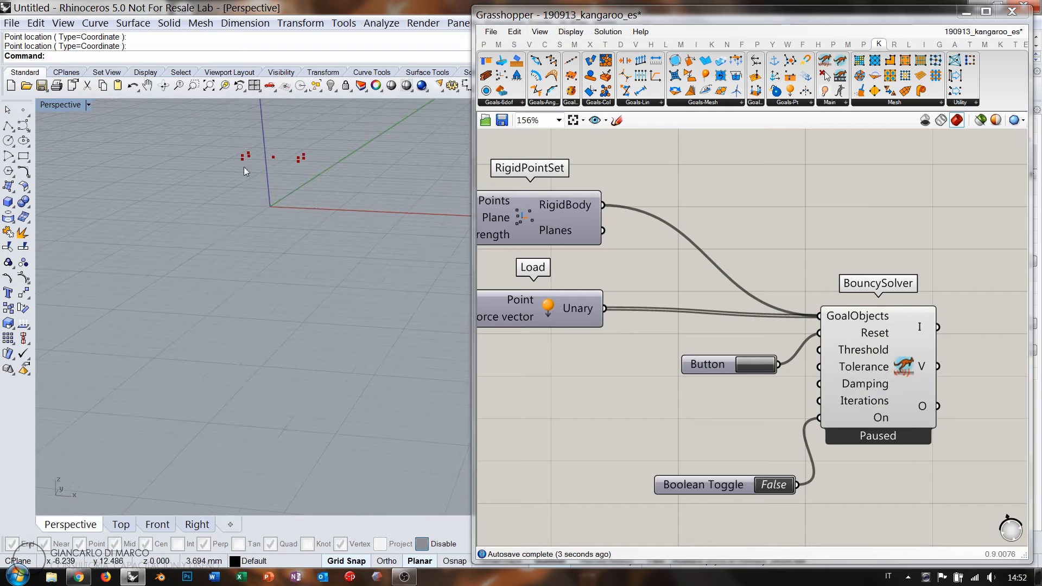
right_drag(589, 219, 806, 281)
scroll(805, 281, down, 1)
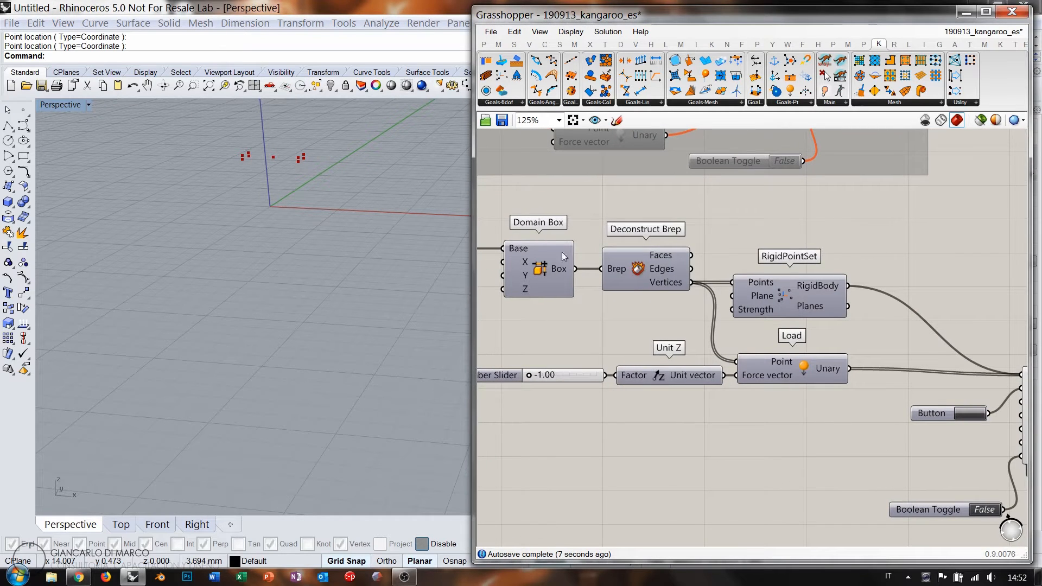
right_drag(834, 227, 794, 217)
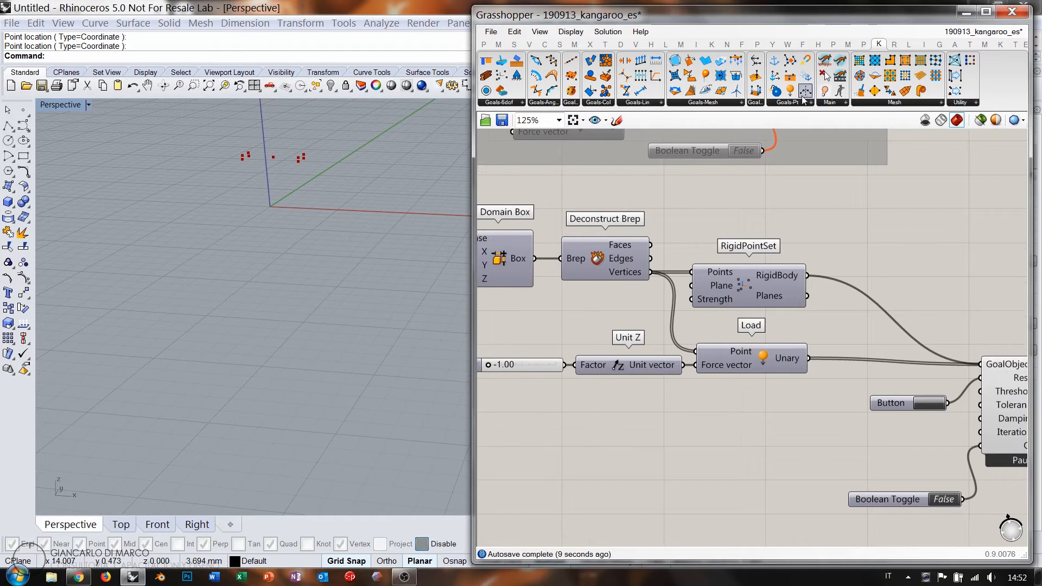
- Add a Show component above the RigidPointSet and connect the Domain Box's Box output to its G input
drag(535, 259, 737, 211)
click(762, 215)
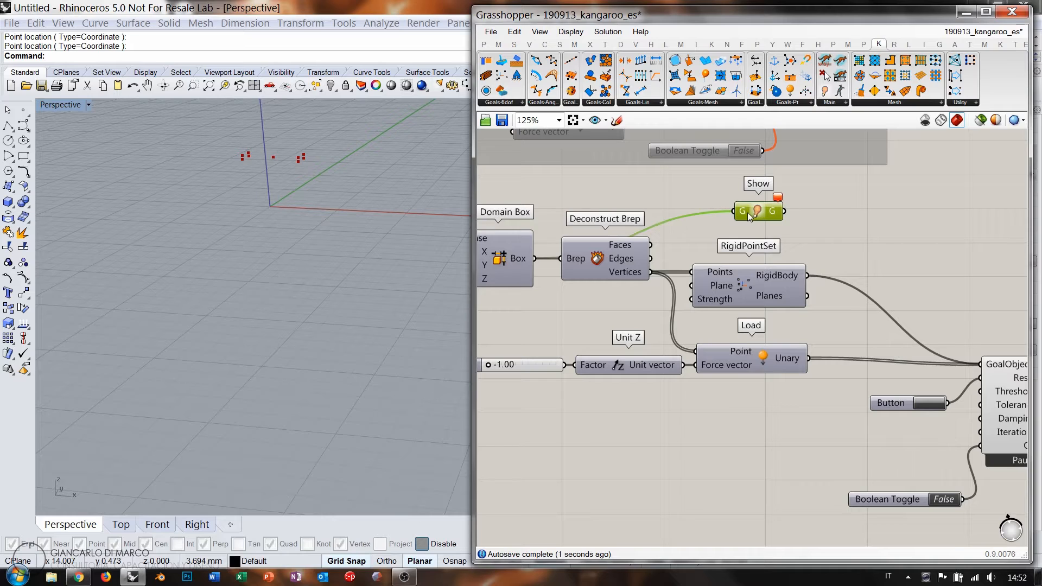
mouse_move(518, 262)
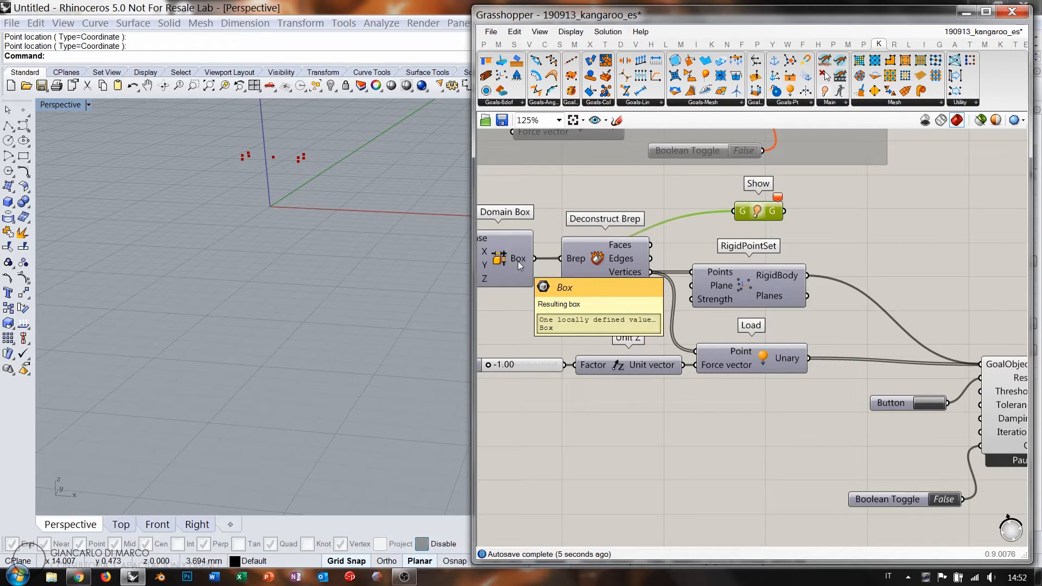
mouse_move(777, 199)
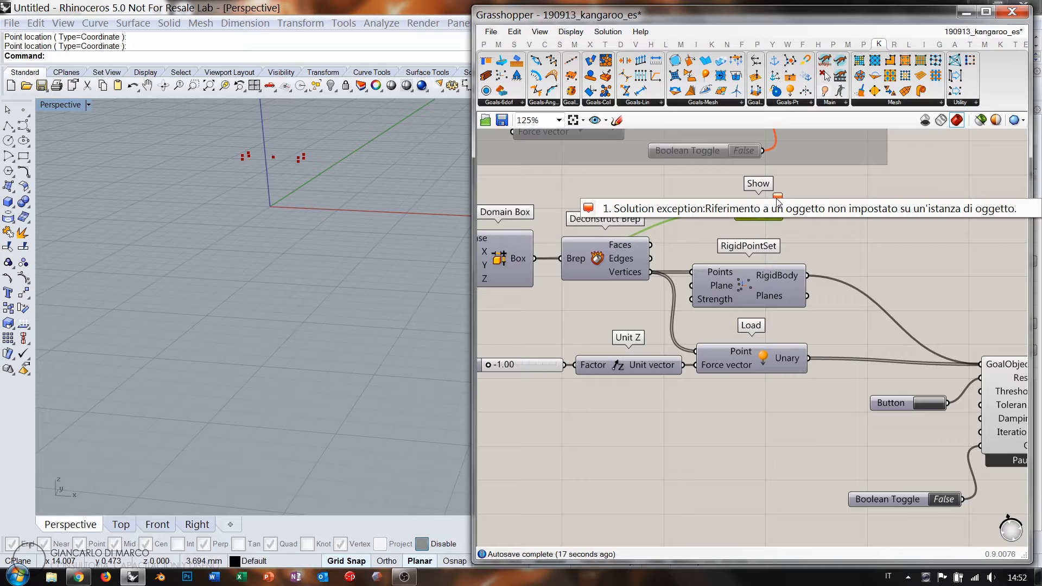
- Add a Mesh Brep component, connect the Domain Box's Box output to its Brep input, and check its preview in the Perspective viewport
right_drag(590, 194, 703, 210)
double_click(703, 210)
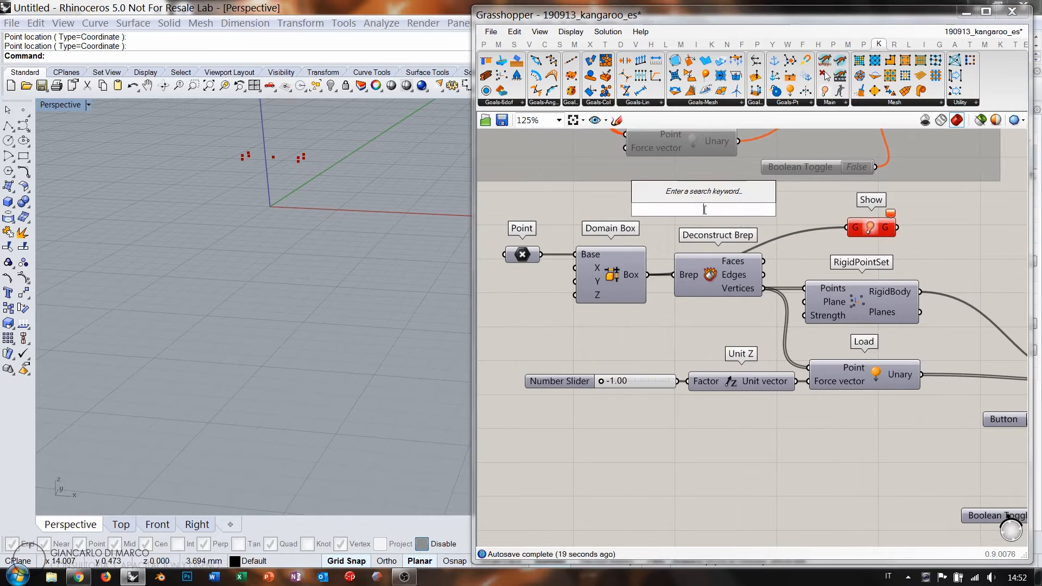
text(mesh)
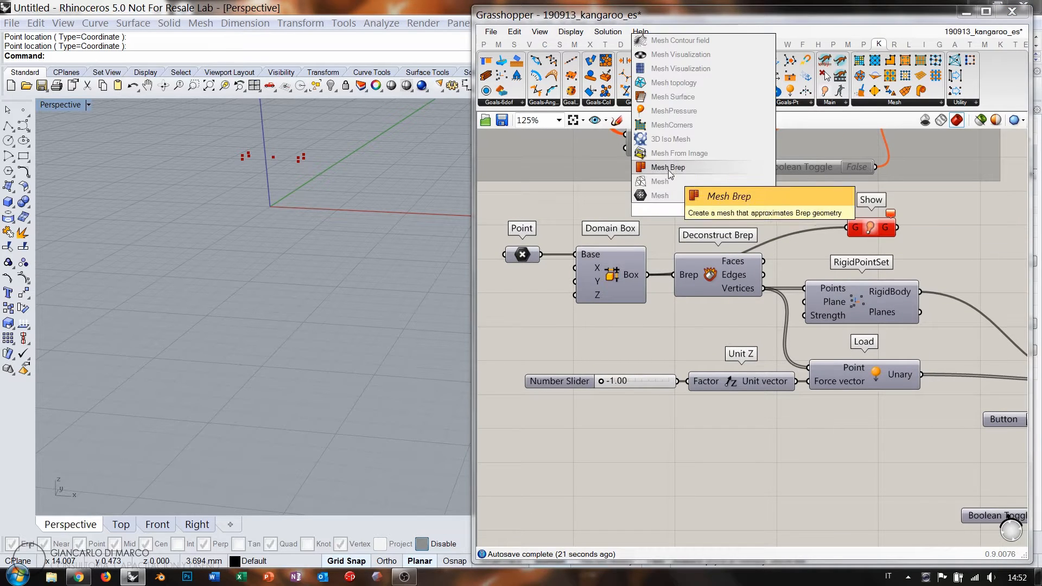
click(668, 172)
drag(647, 275, 657, 203)
click(711, 213)
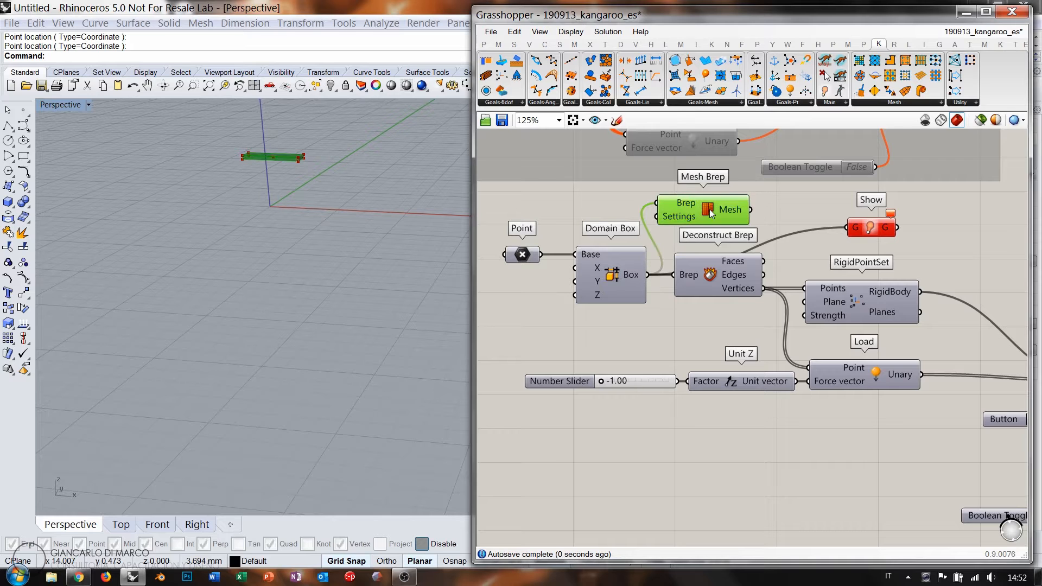
key(ctrl+q)
key(ctrl+q)
scroll(773, 220, down, 1)
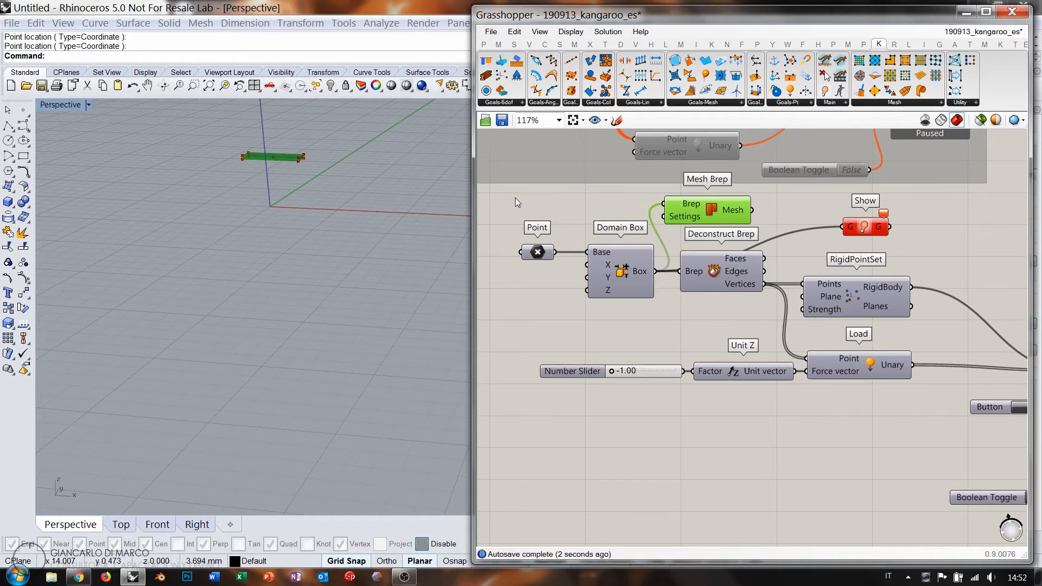
ctrl+right_drag(296, 179, 269, 471)
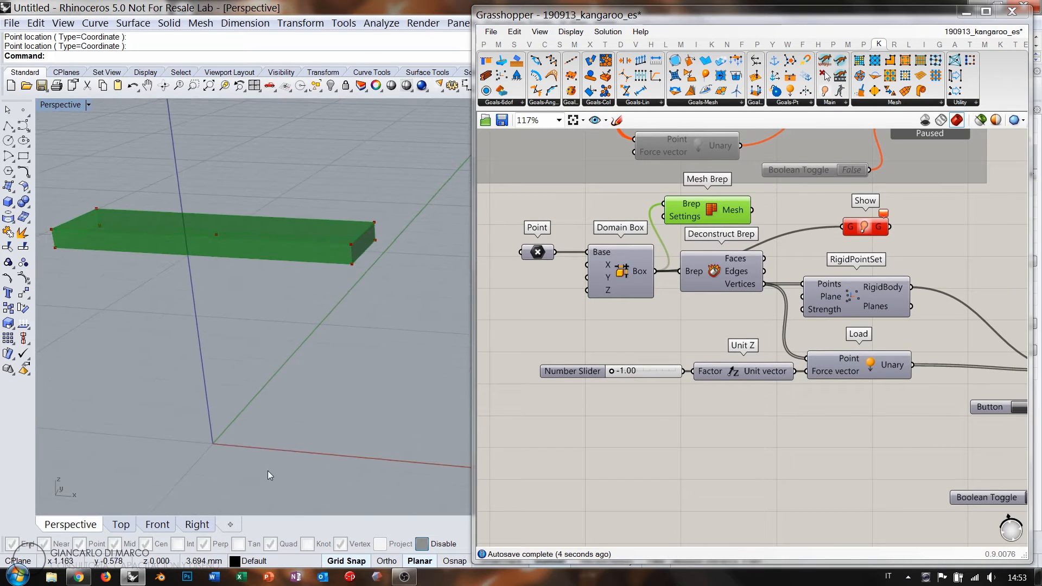
- Connect Mesh Brep's Mesh output to the Show component and Show's output to the BouncySolver's GoalObjects
click(594, 213)
drag(752, 210, 843, 226)
drag(711, 220, 720, 225)
drag(859, 230, 866, 218)
scroll(867, 220, down, 3)
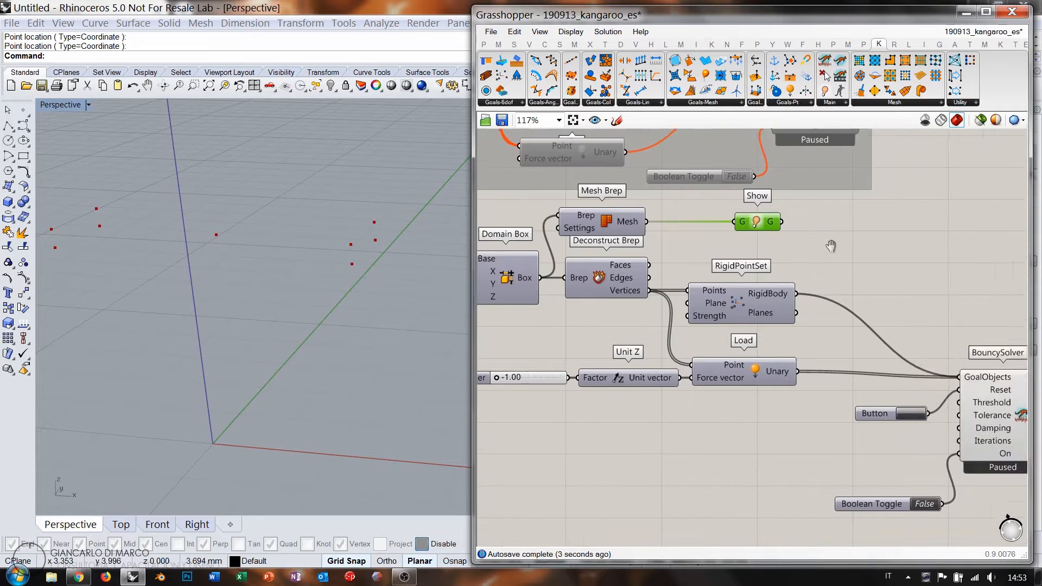
drag(763, 232, 884, 330)
click(604, 287)
scroll(321, 233, down, 5)
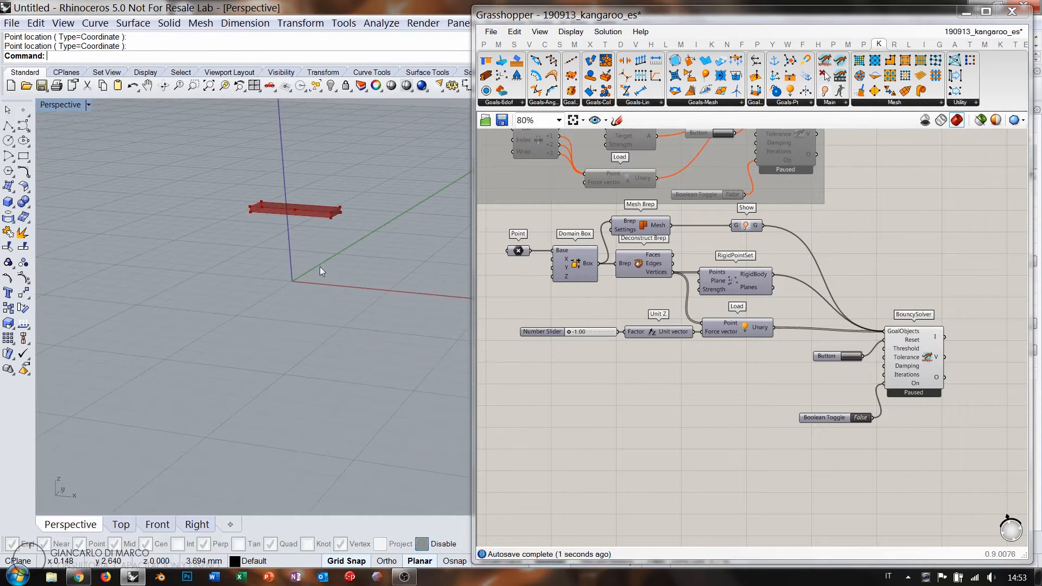
- Move the solver's Boolean Toggle up closer to the Button and test-run the simulation, ending with the toggle at False and a reset
drag(845, 420, 831, 379)
scroll(849, 378, up, 5)
double_click(858, 383)
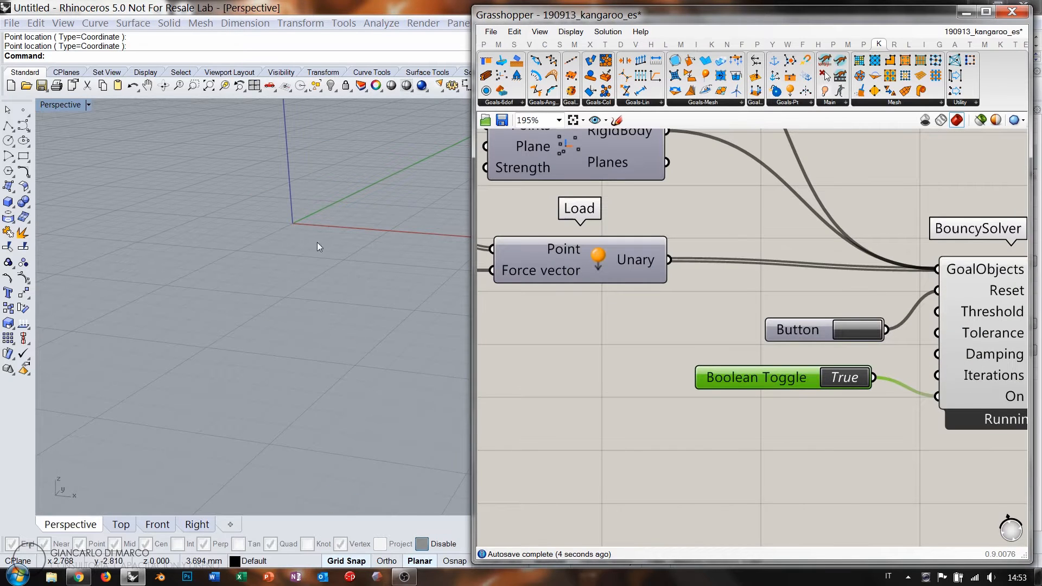
right_drag(317, 242, 279, 341)
scroll(280, 340, down, 4)
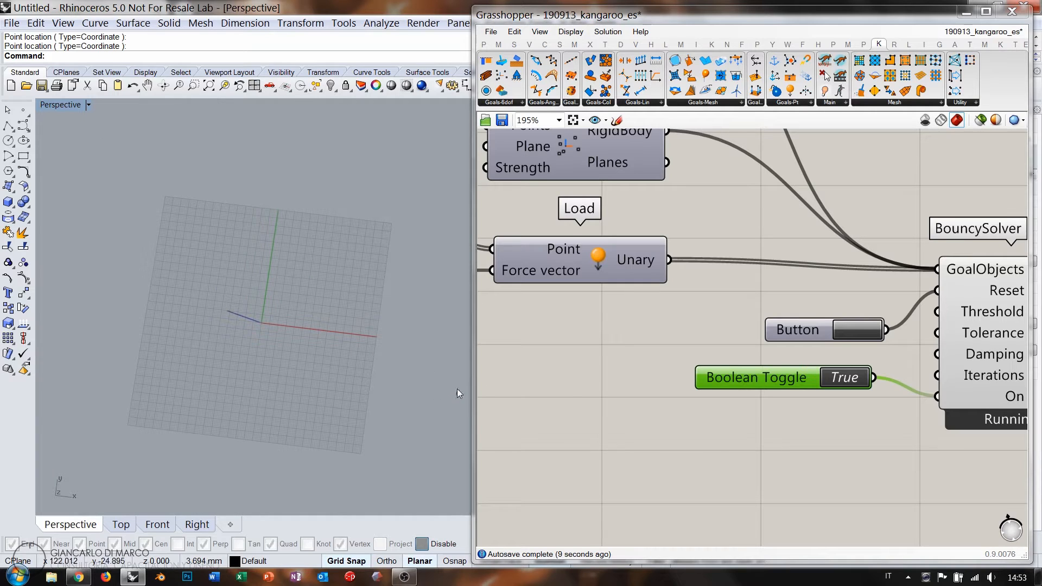
click(849, 377)
click(857, 329)
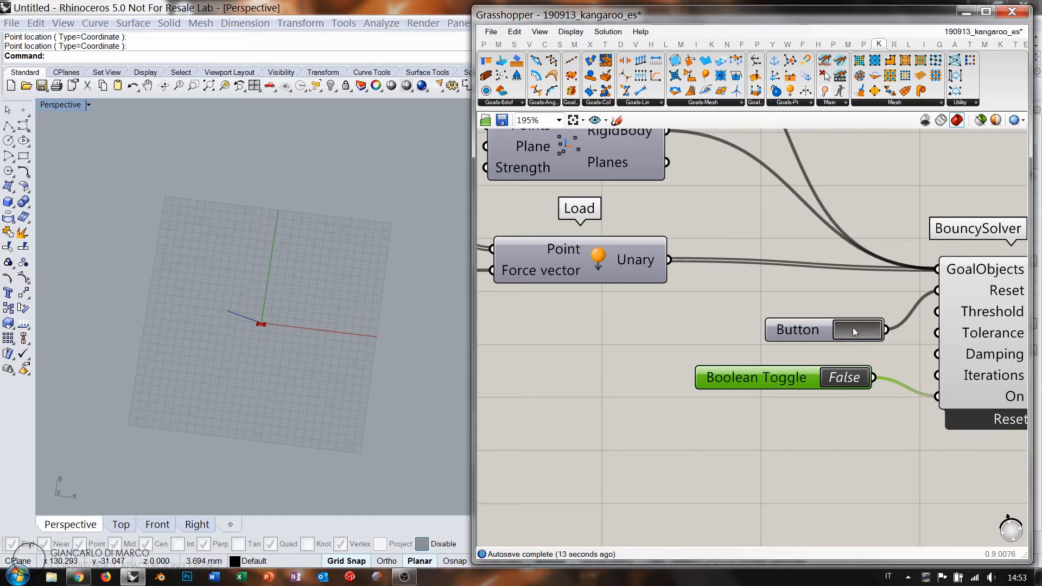
- Zoom the Perspective viewport to the BouncySolver's geometry and adjust the view to frame the box above the origin
right_drag(272, 356, 260, 284)
right_drag(988, 312, 839, 346)
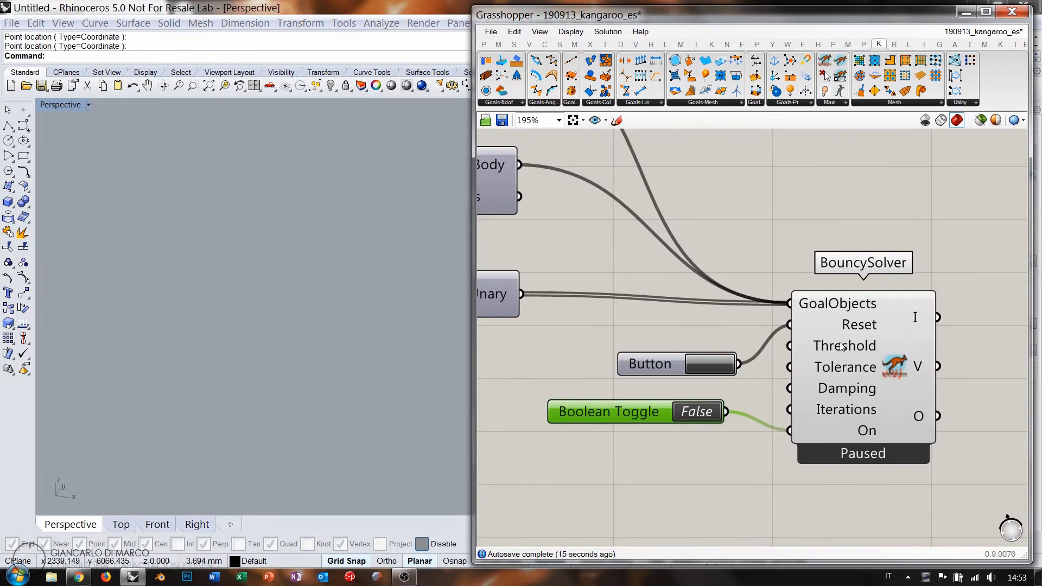
click(896, 367)
middle_click(896, 367)
click(929, 400)
click(715, 205)
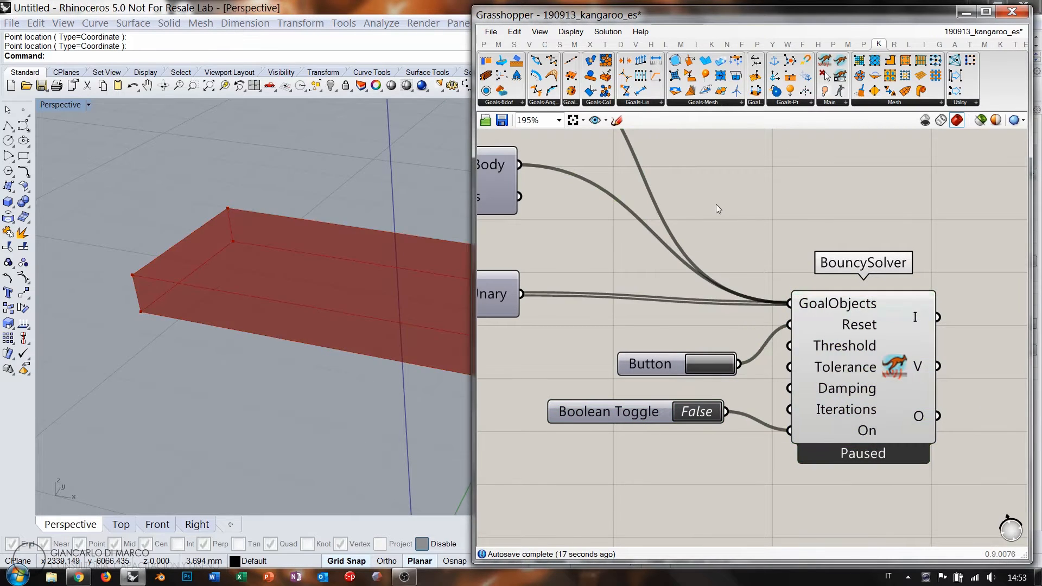
ctrl+right_drag(198, 219, 279, 235)
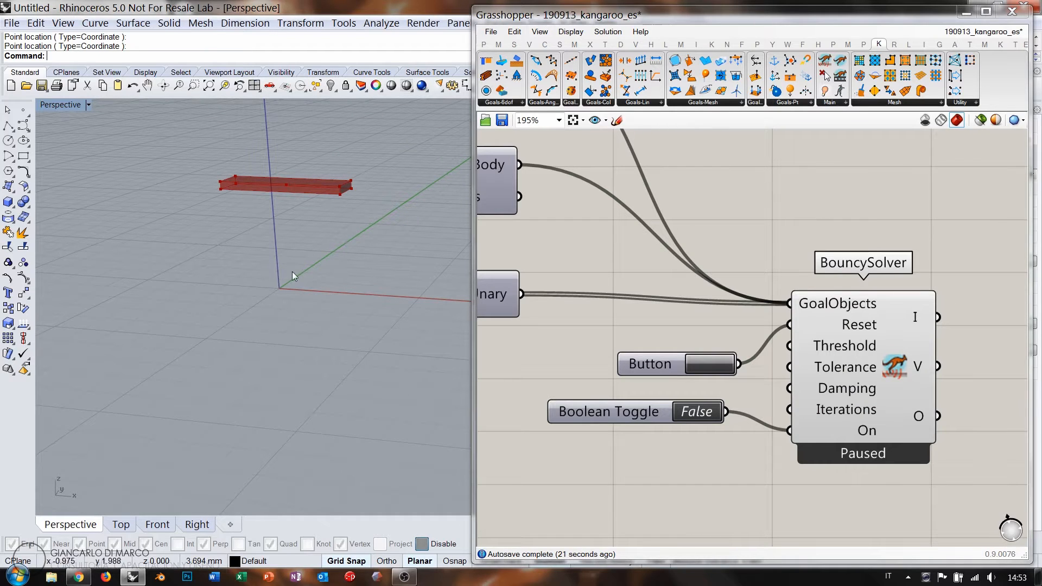
right_drag(304, 262, 325, 275)
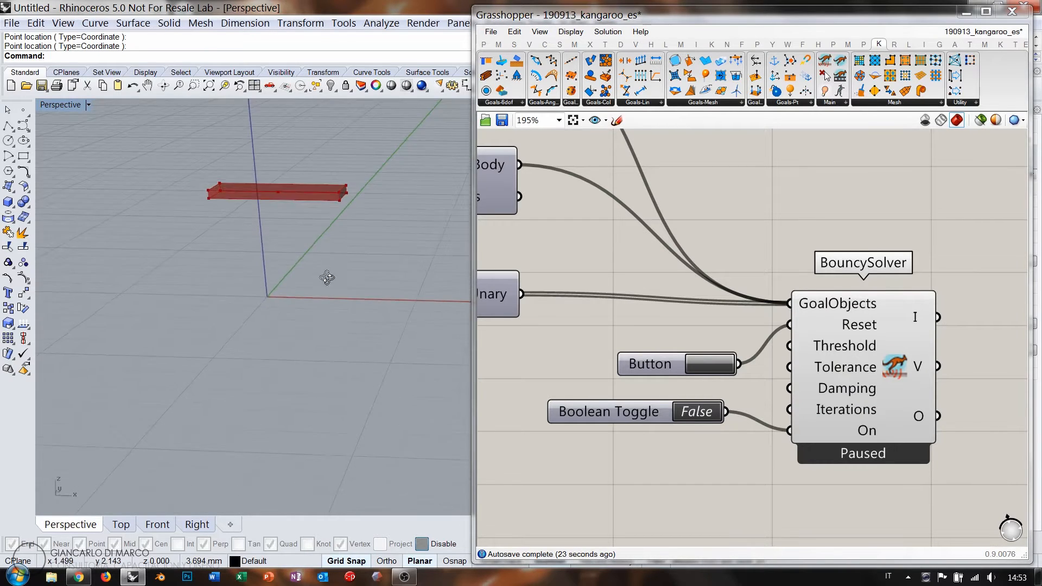
- Place a Kangaroo Floor component on the canvas below the Load component
click(791, 79)
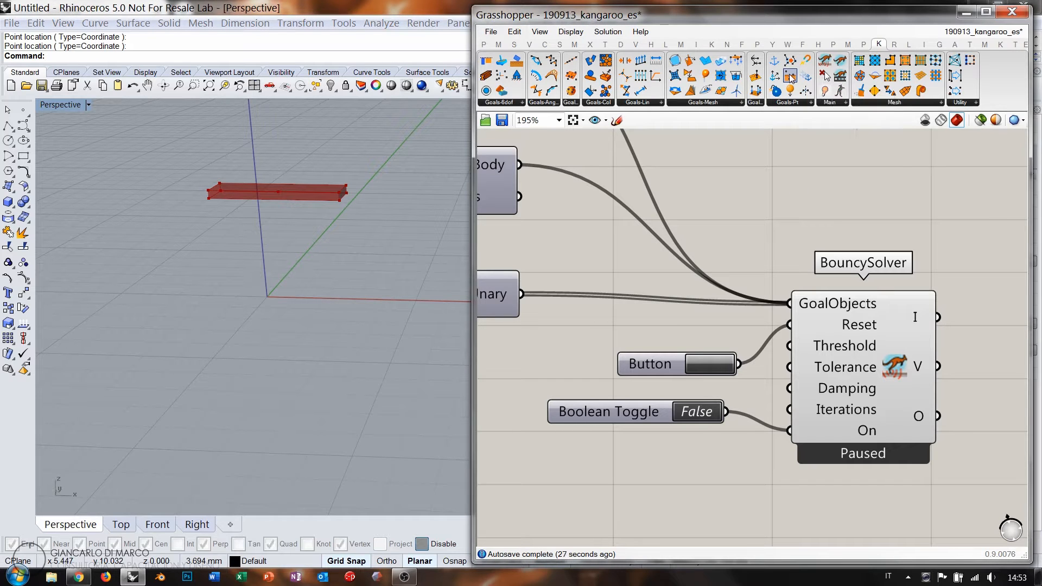
click(517, 365)
right_drag(519, 367, 894, 320)
drag(895, 321, 825, 335)
right_drag(825, 336, 632, 339)
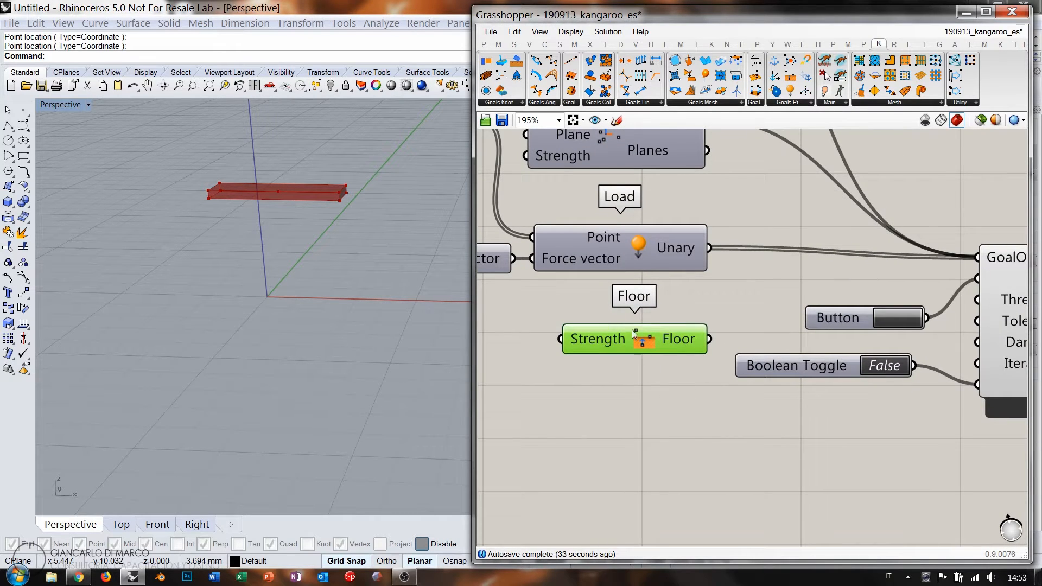
scroll(666, 333, down, 3)
- Disconnect Show's output from the BouncySolver's GoalObjects to compare the display without the mesh, and reconnect it
click(882, 320)
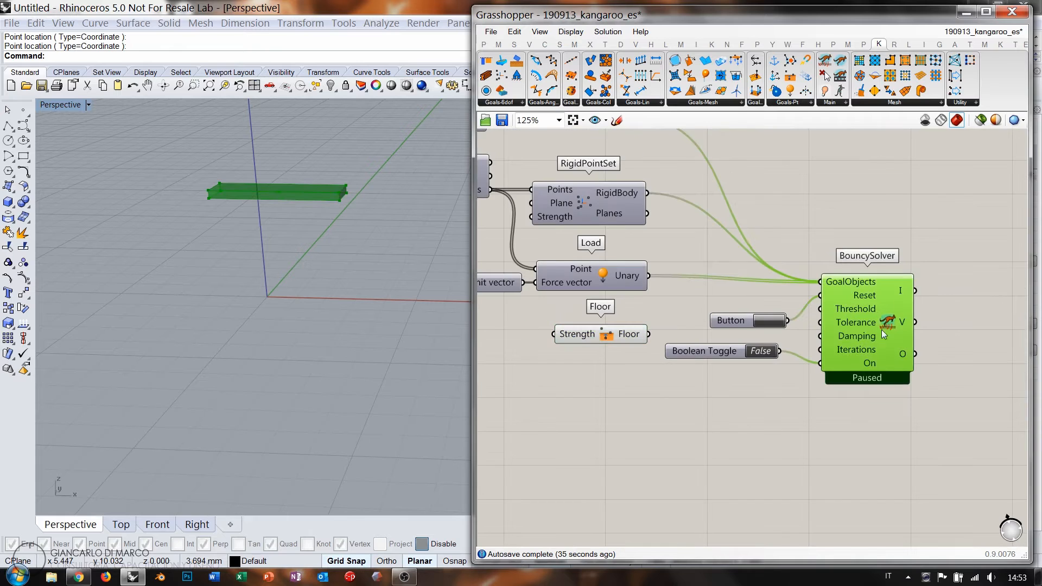
right_drag(621, 129, 652, 194)
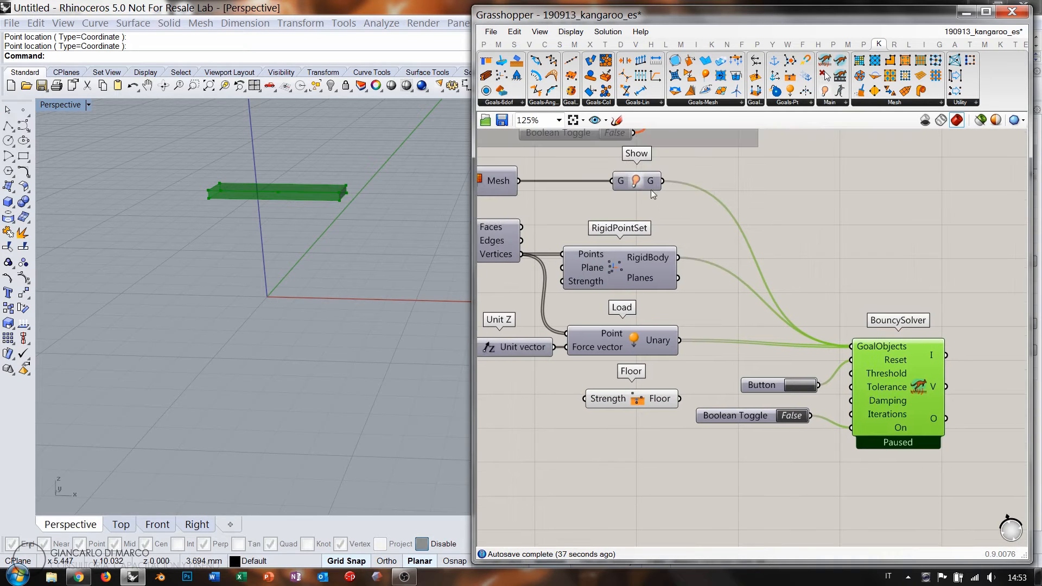
ctrl+drag(663, 181, 851, 347)
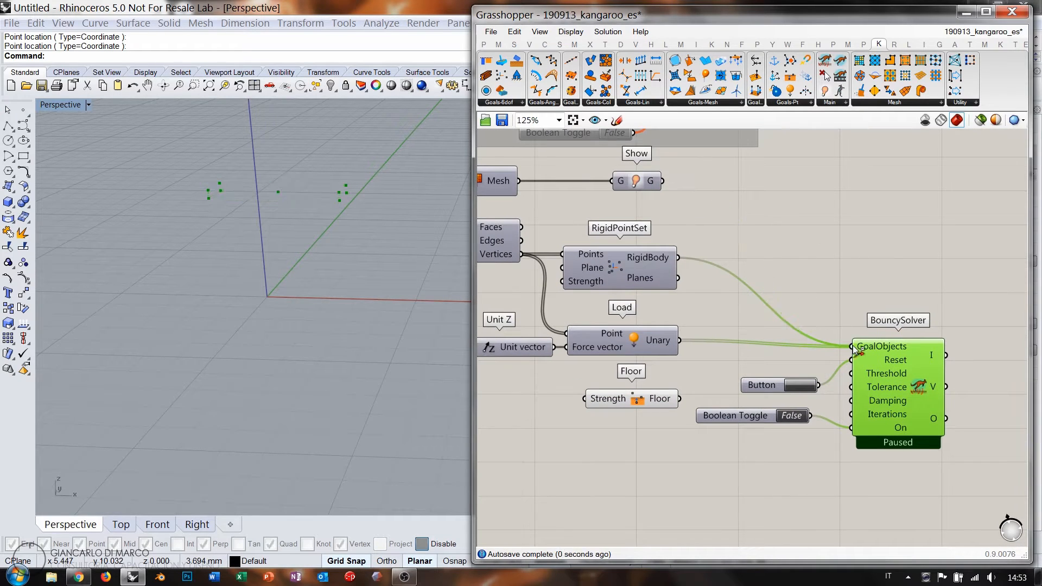
click(787, 299)
mouse_move(332, 210)
right_down()
mouse_move(344, 226)
mouse_move(337, 203)
right_up()
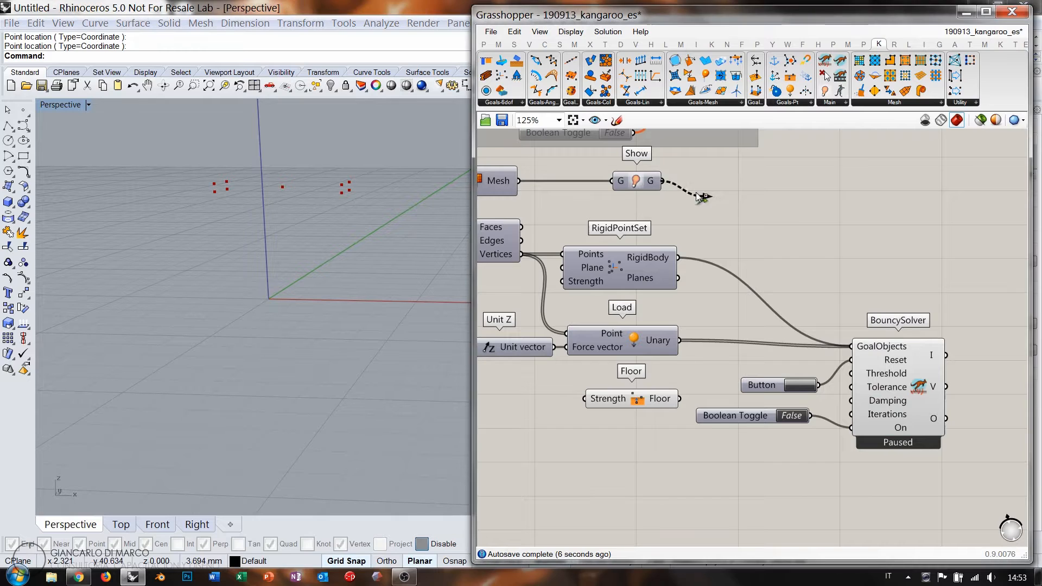
drag(662, 182, 850, 346)
- Connect the Floor output to the BouncySolver's GoalObjects and run the simulation with the toggle at True, resetting it in the Front view
drag(680, 398, 851, 346)
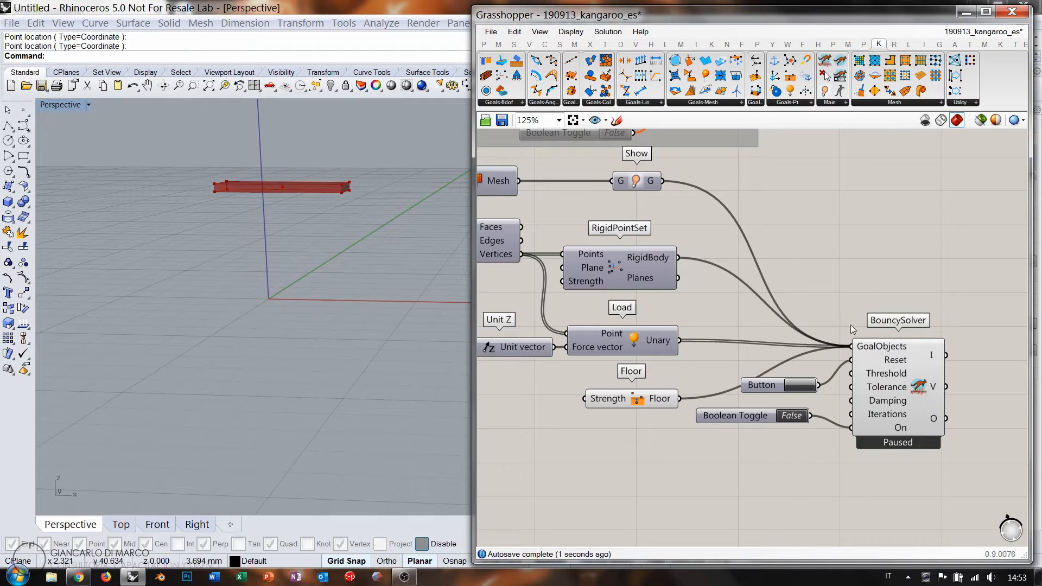
double_click(791, 416)
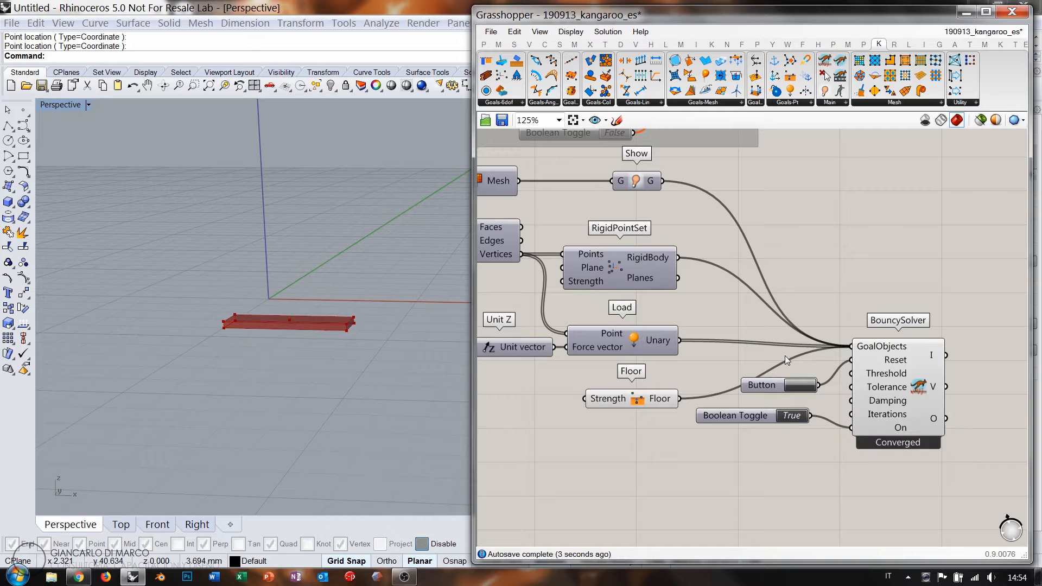
click(158, 525)
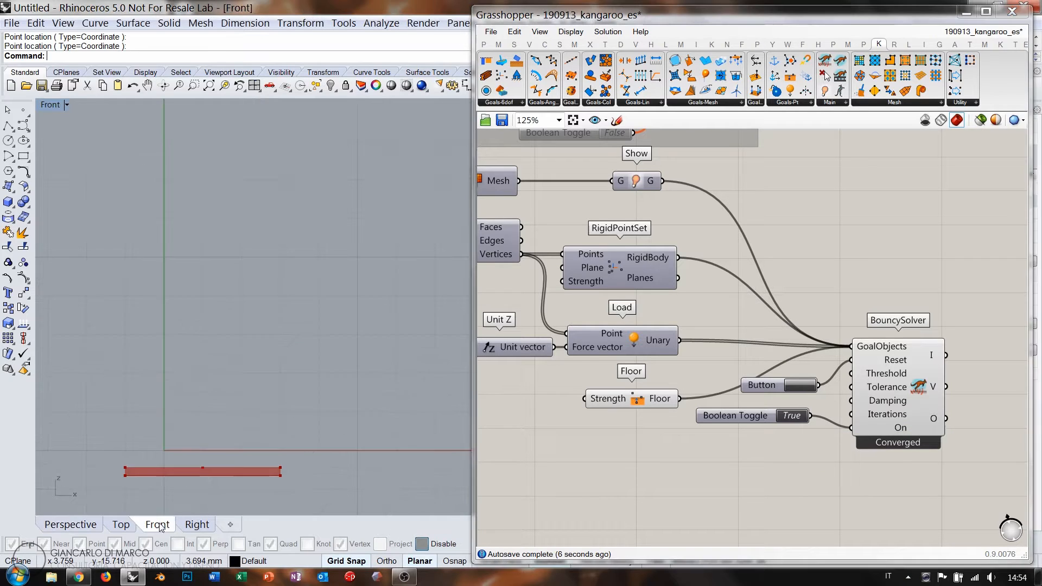
click(805, 387)
click(805, 387)
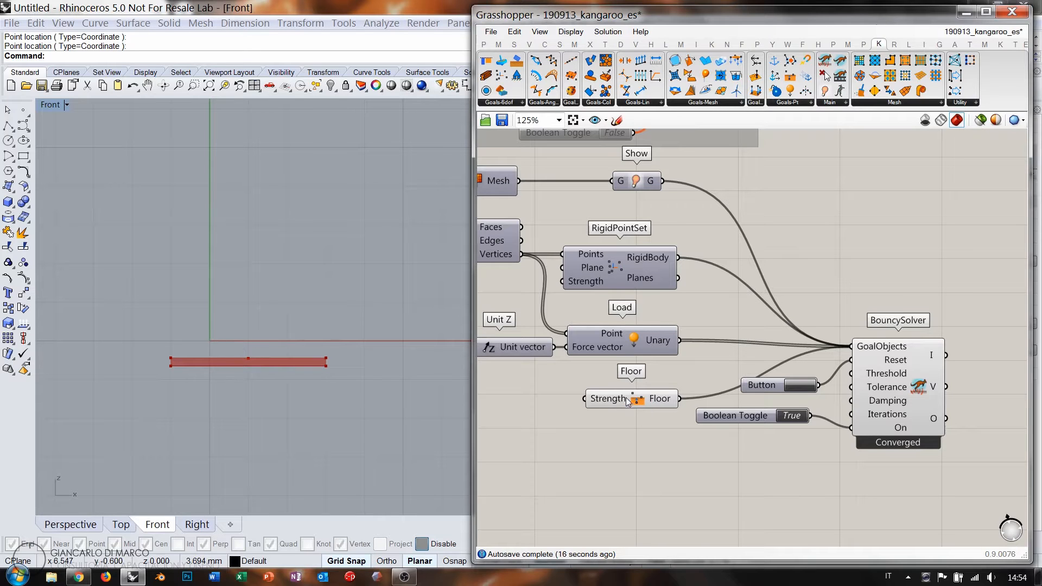
- Add a Number Slider set to 100 and connect it to the Floor component's Strength input
scroll(627, 401, up, 4)
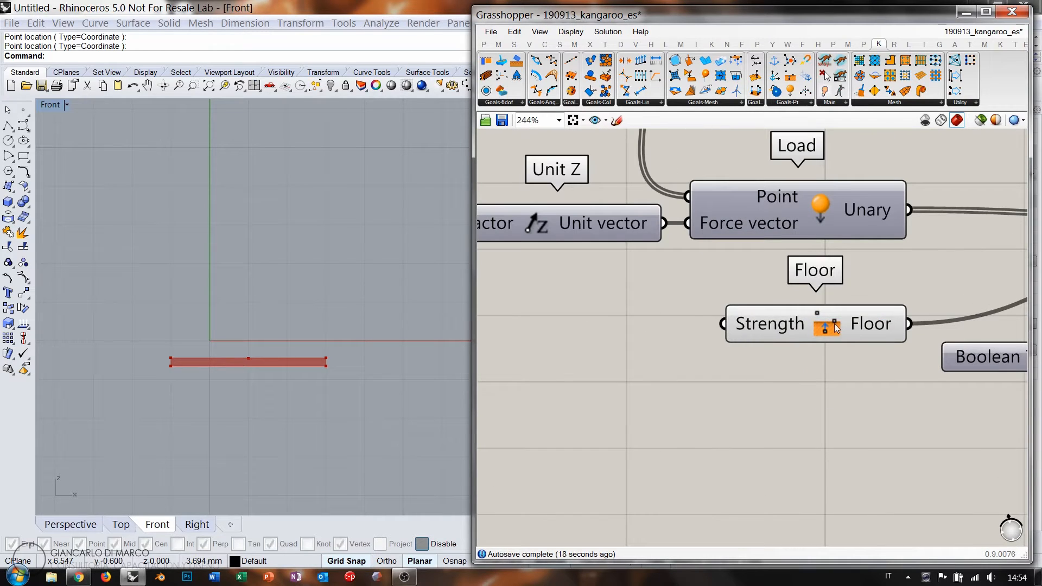
drag(826, 323, 823, 323)
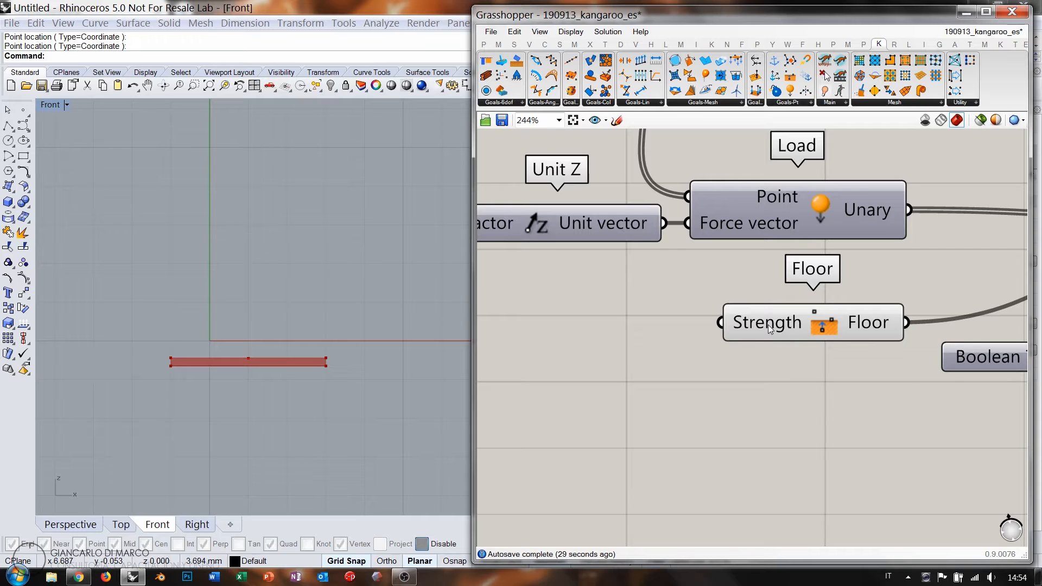
mouse_move(767, 325)
right_drag(768, 324, 928, 331)
double_click(630, 338)
text(1)
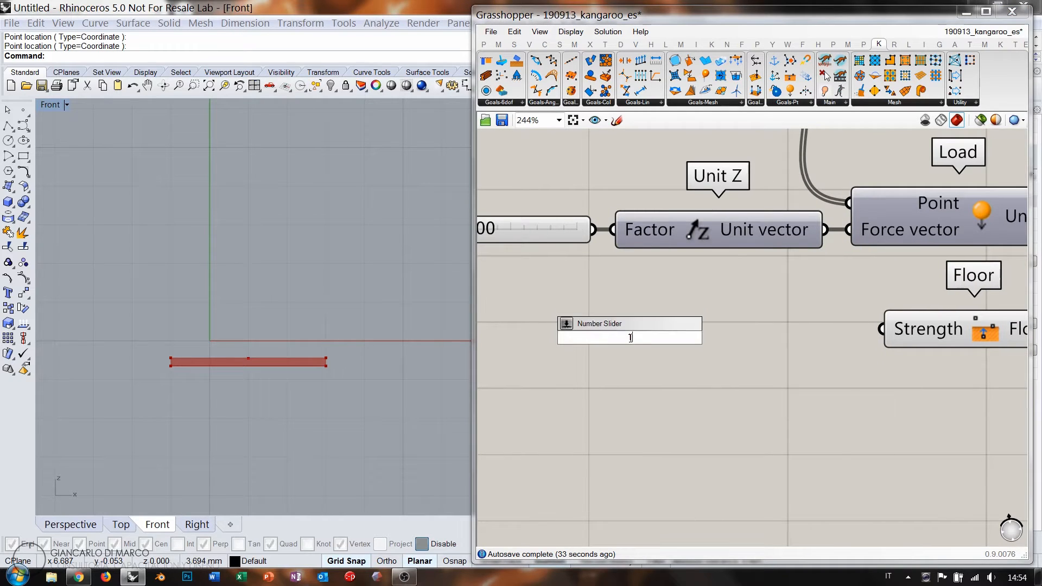
key(Return)
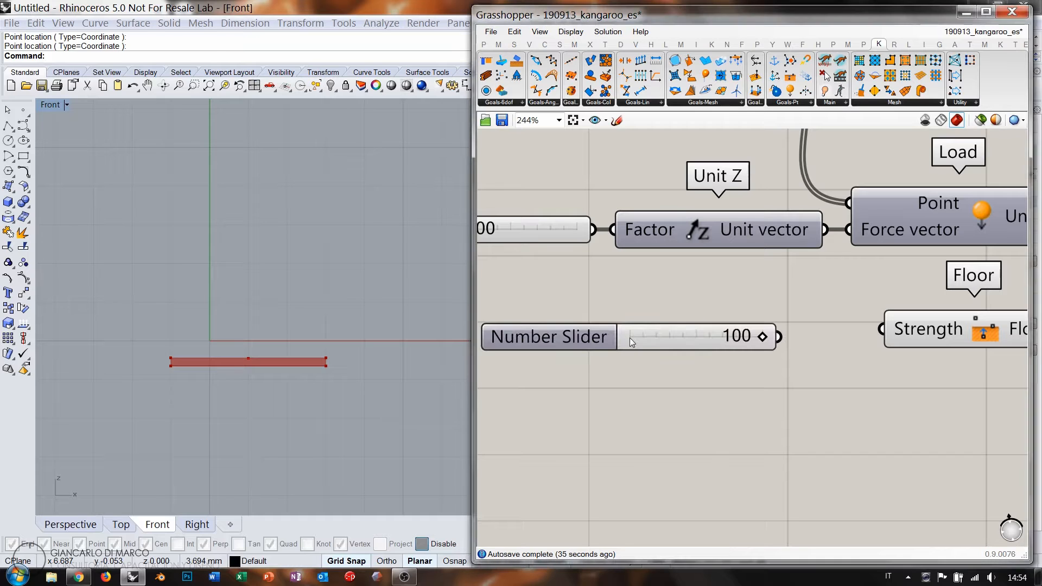
drag(879, 338, 779, 337)
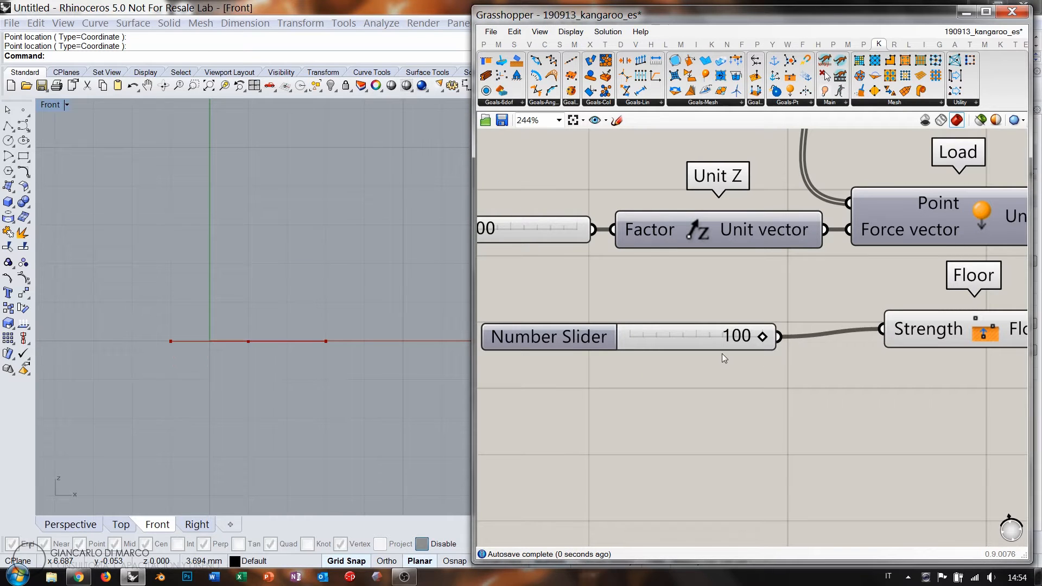
drag(699, 338, 755, 331)
scroll(754, 334, down, 5)
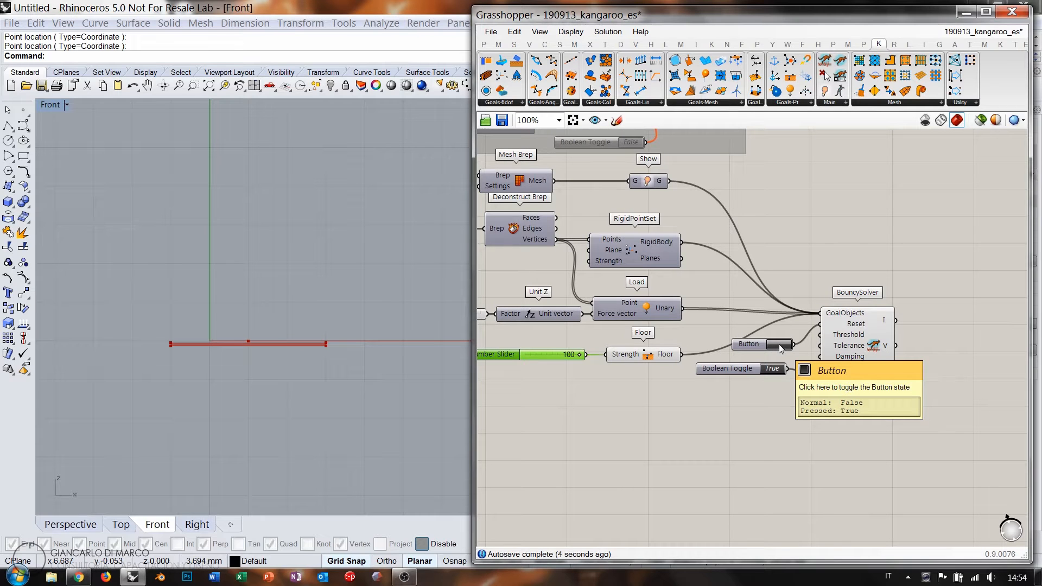
right_drag(635, 350, 723, 337)
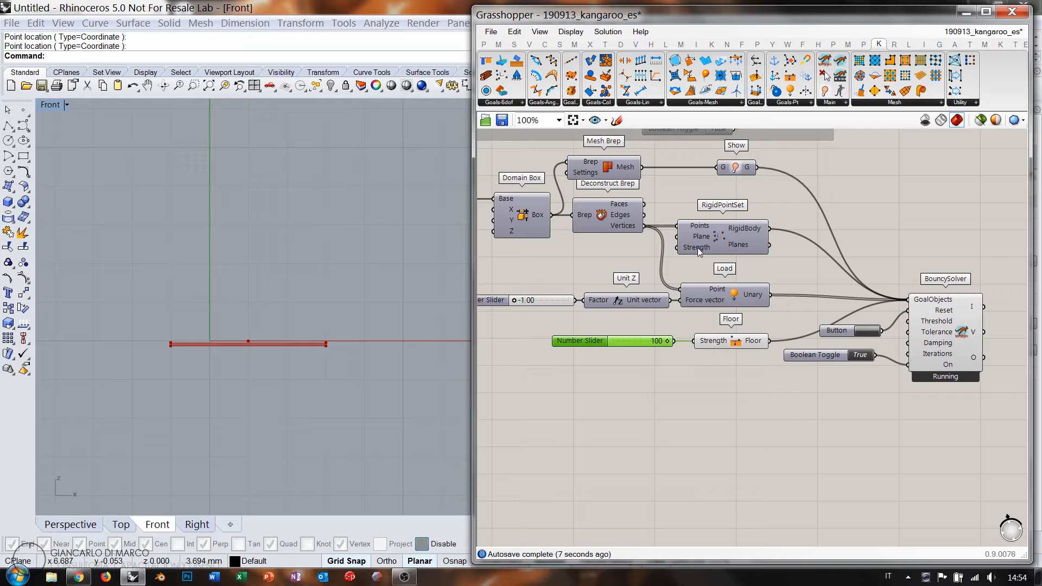
mouse_move(694, 250)
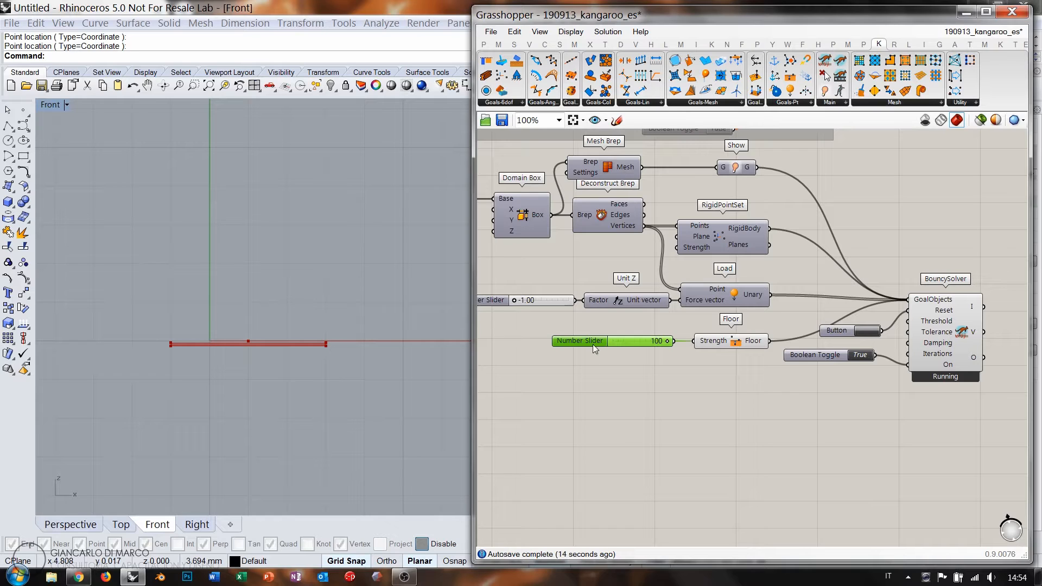
- Duplicate the 100 slider, connect the copy to the RigidPointSet's Strength input, and reset the simulation
key(ctrl+c)
key(ctrl+v)
drag(609, 350, 585, 254)
drag(677, 248, 646, 255)
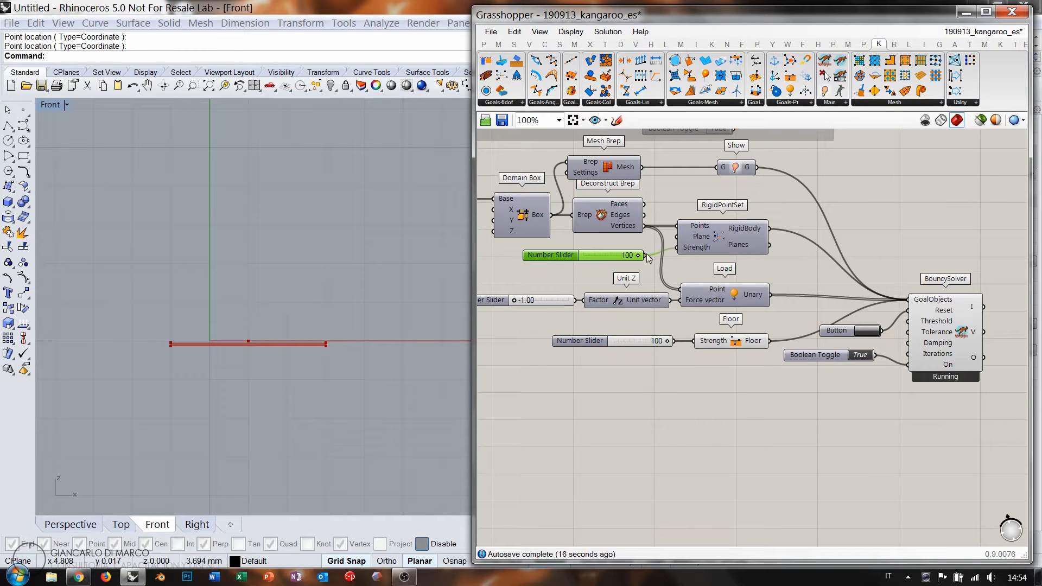
click(865, 208)
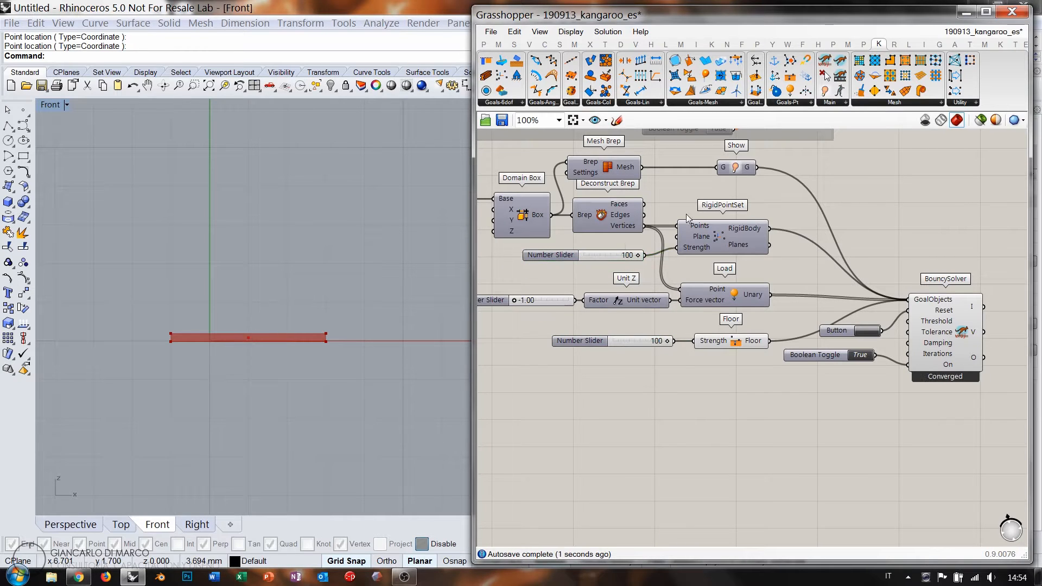
click(859, 330)
- Raise the RigidPointSet Strength slider's maximum to 300 and set its value to 300
double_click(566, 256)
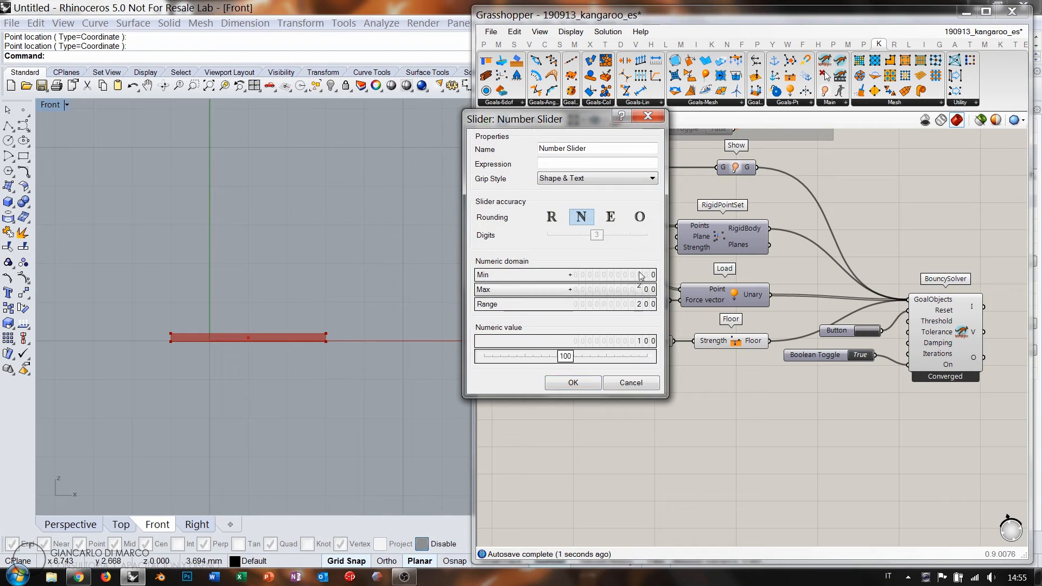
click(573, 382)
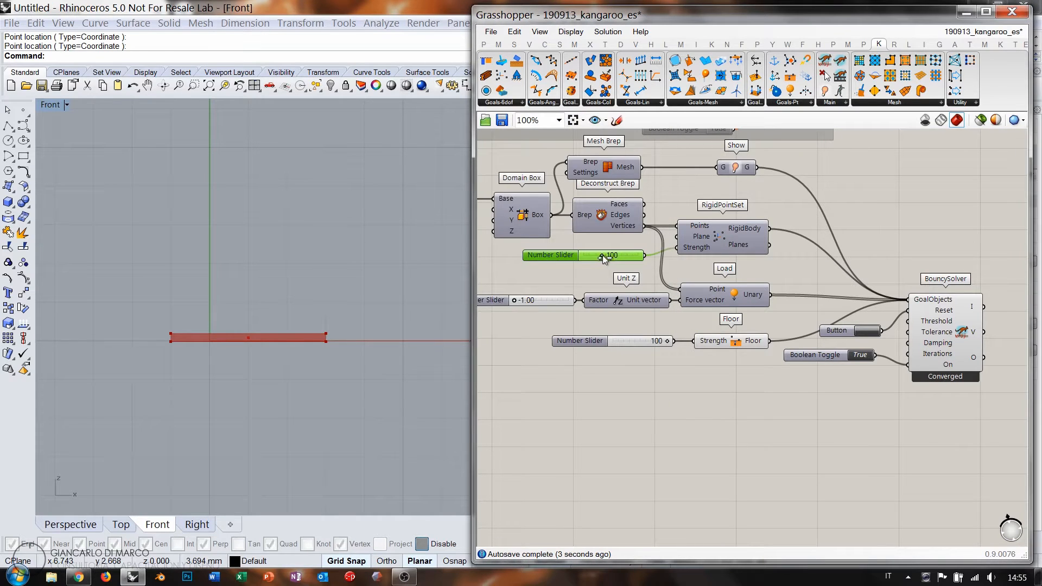
drag(602, 255, 659, 255)
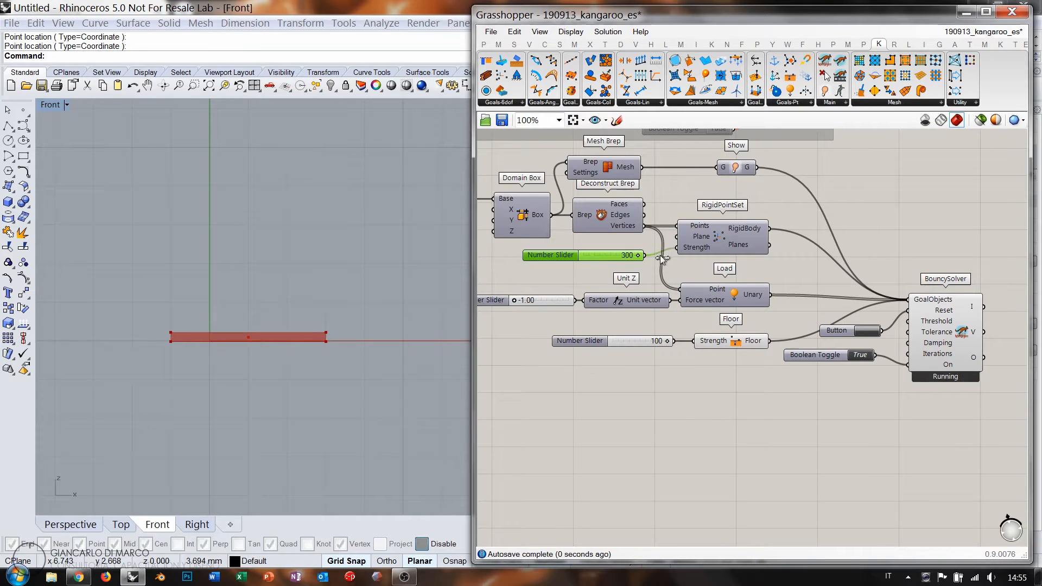
- Reset the simulation several times to examine how the box lands on the floor with the higher rigid-body strength
click(869, 334)
click(868, 334)
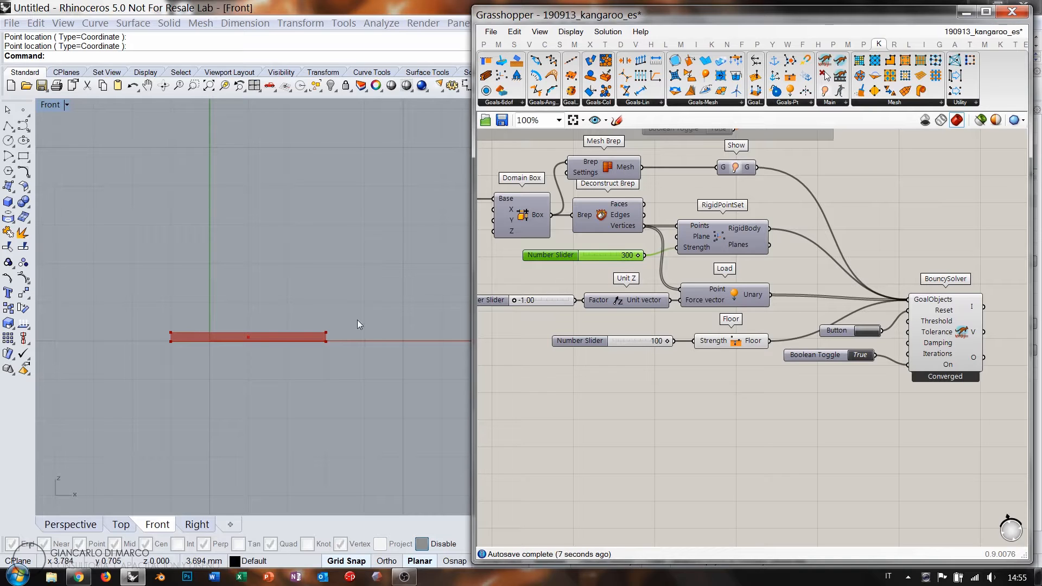
click(867, 336)
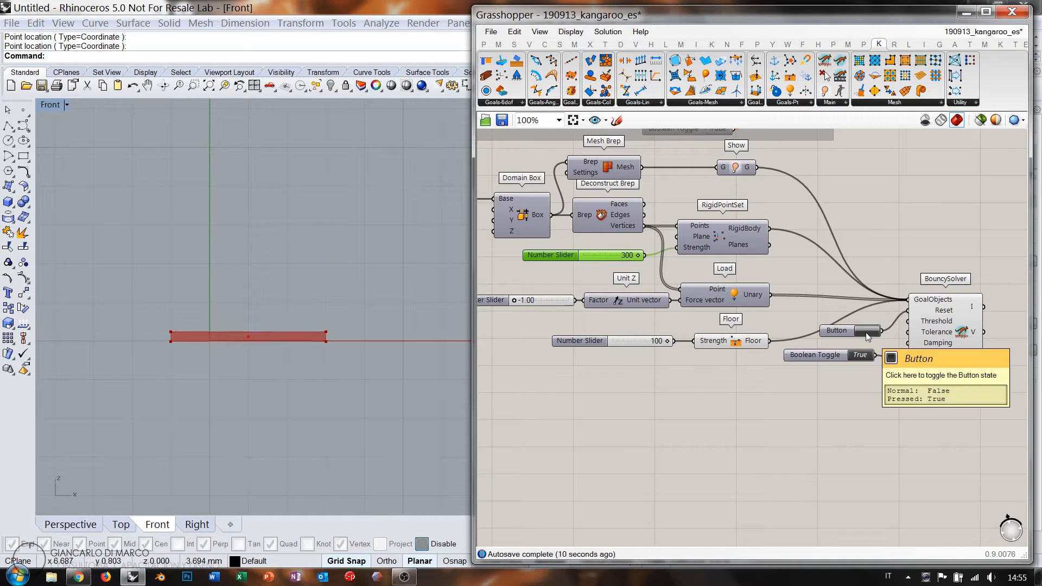
click(867, 336)
click(867, 337)
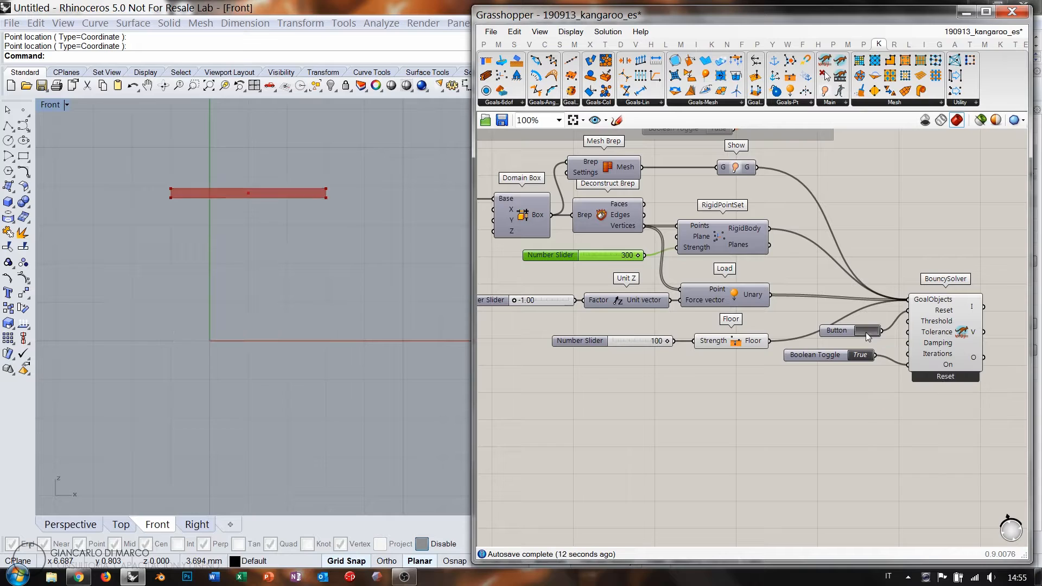
click(867, 336)
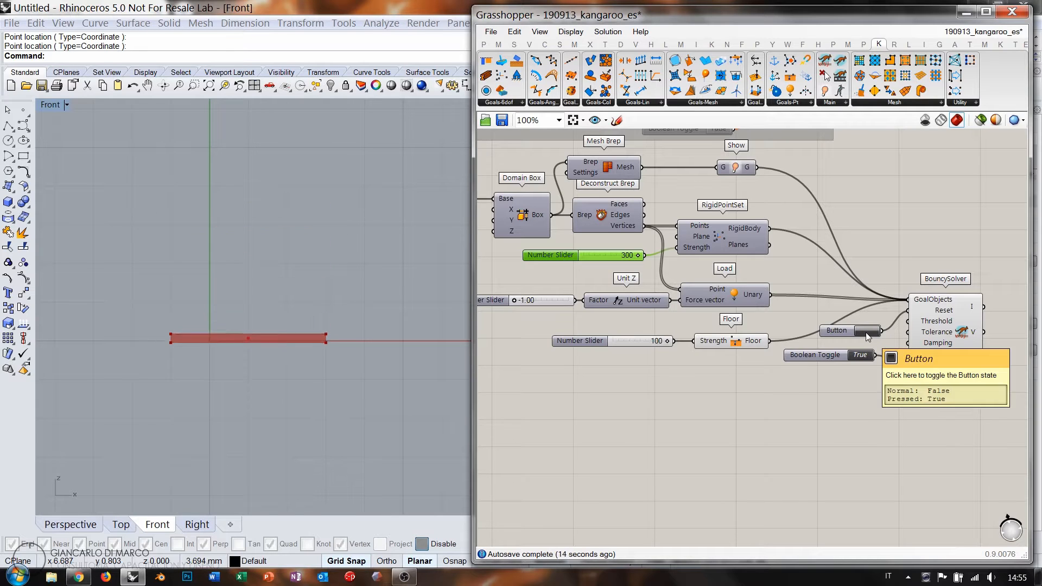
- Delete both Strength sliders, reset the simulation to compare the behaviour, then undo the deletion and reset it again
click(602, 341)
shift+click(565, 255)
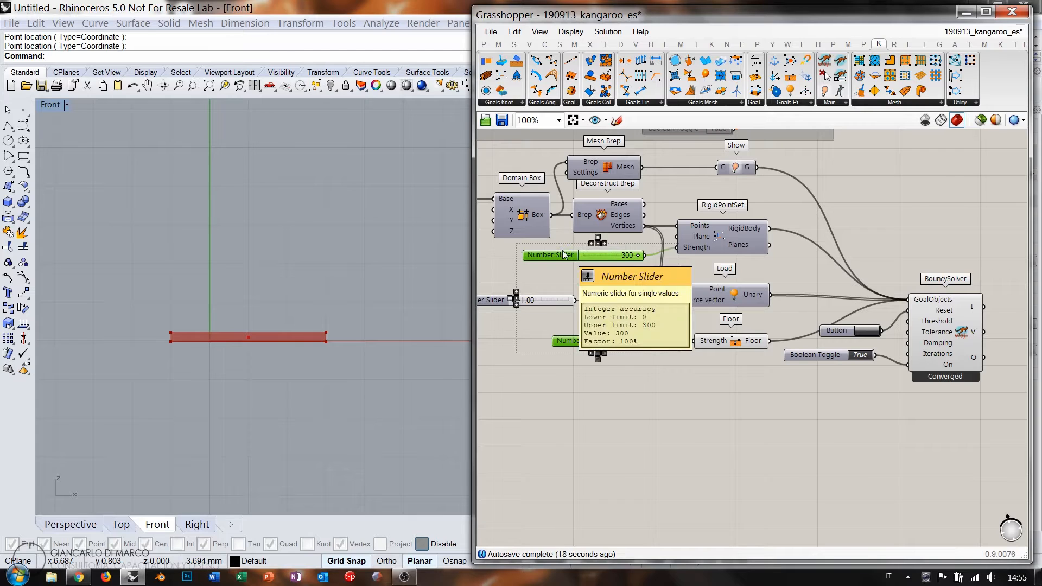
key(Delete)
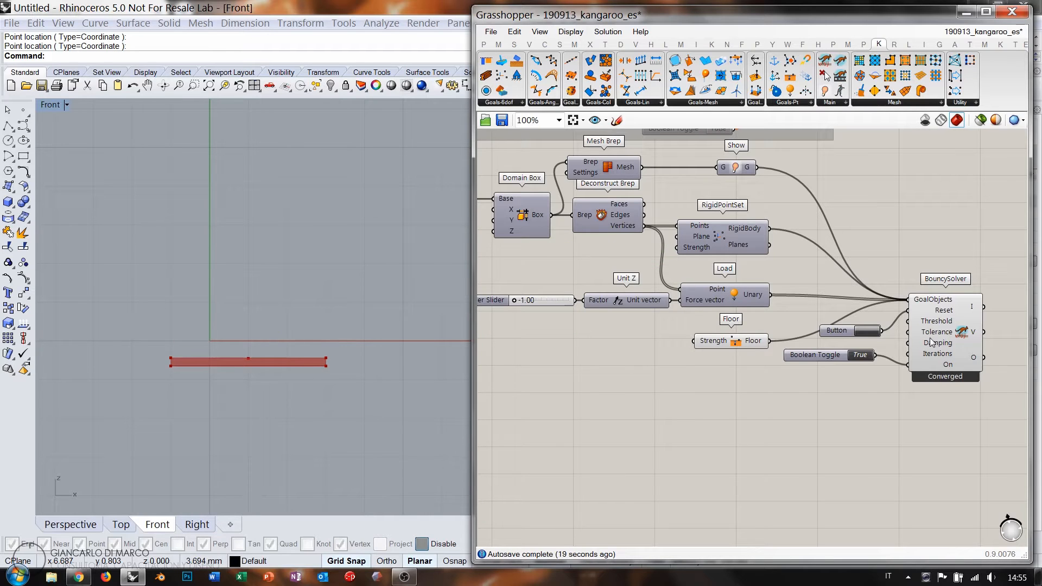
click(868, 331)
click(868, 331)
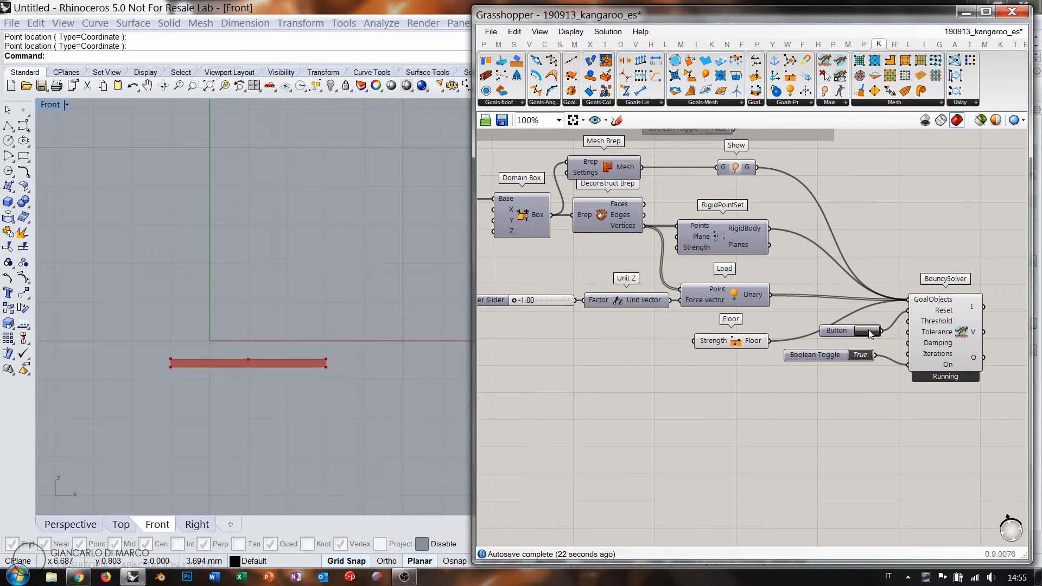
click(868, 331)
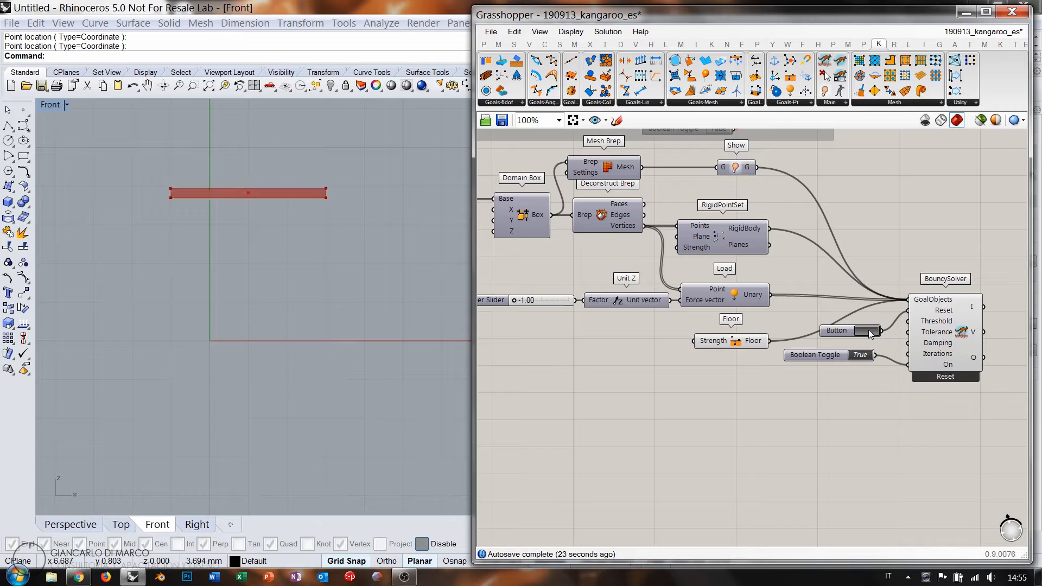
key(ctrl+z)
click(871, 243)
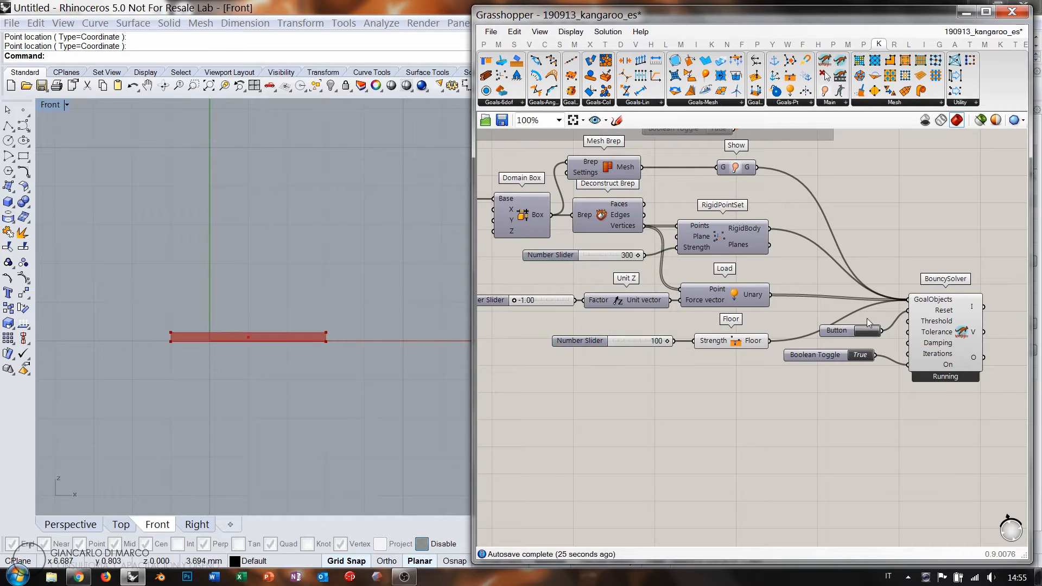
click(868, 331)
- Toggle off the viewport preview of the Floor component
click(734, 343)
key(ctrl+q)
click(725, 394)
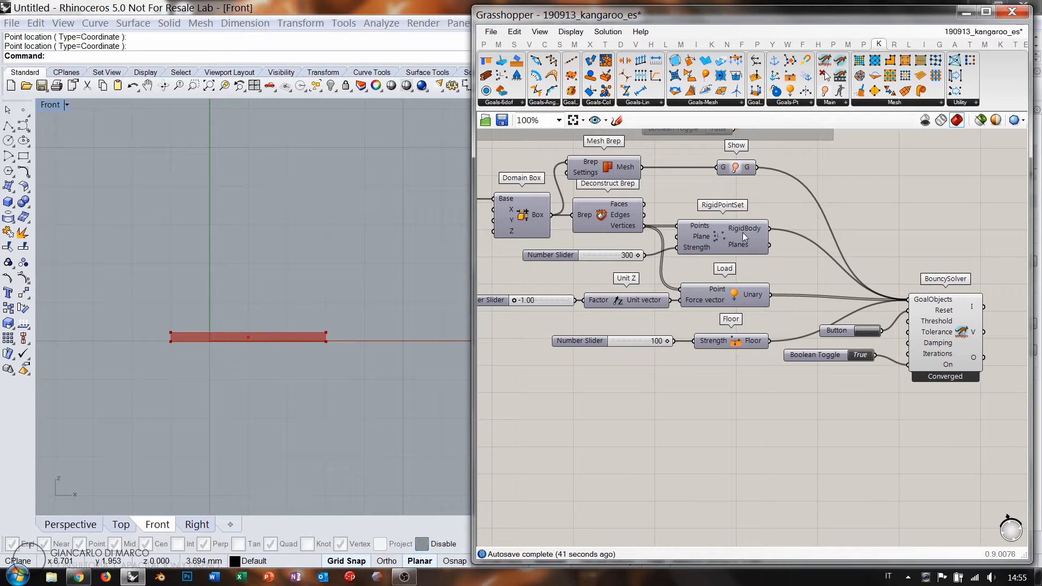
- Place a Kangaroo SolidPointCollide component on the canvas below the Floor component
right_drag(744, 236, 787, 227)
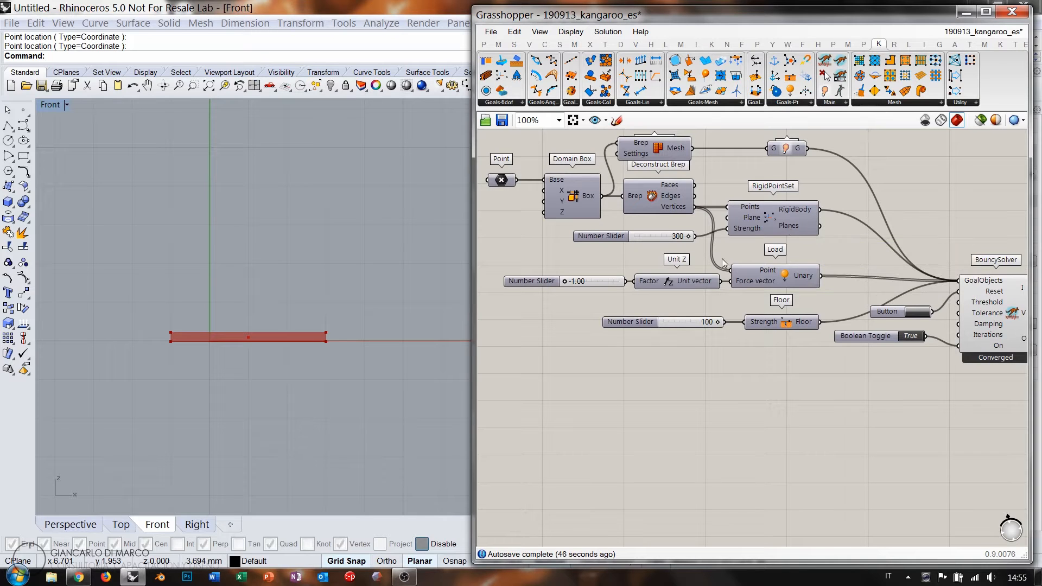
click(598, 102)
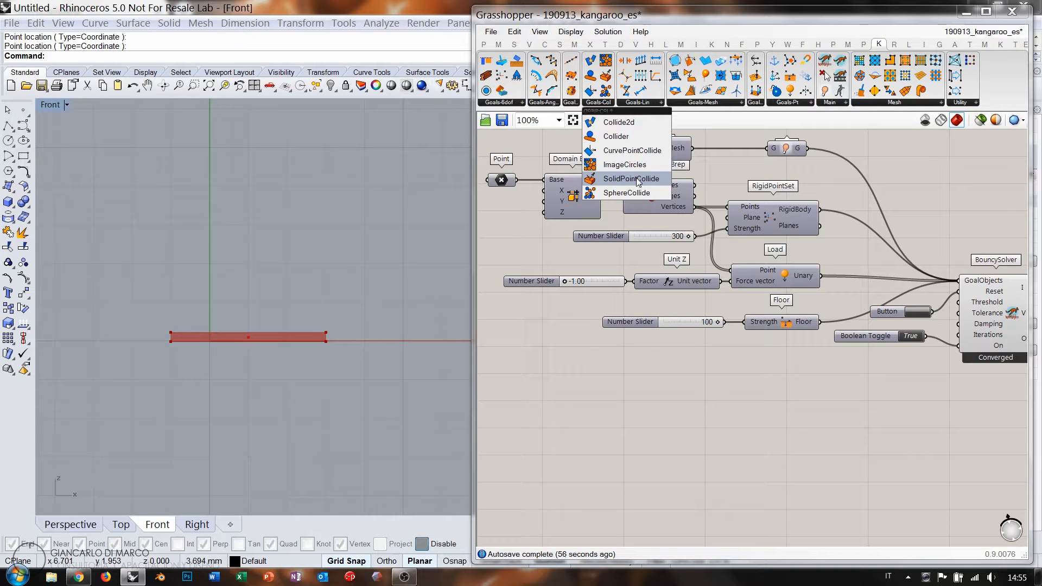
drag(638, 181, 780, 407)
click(688, 373)
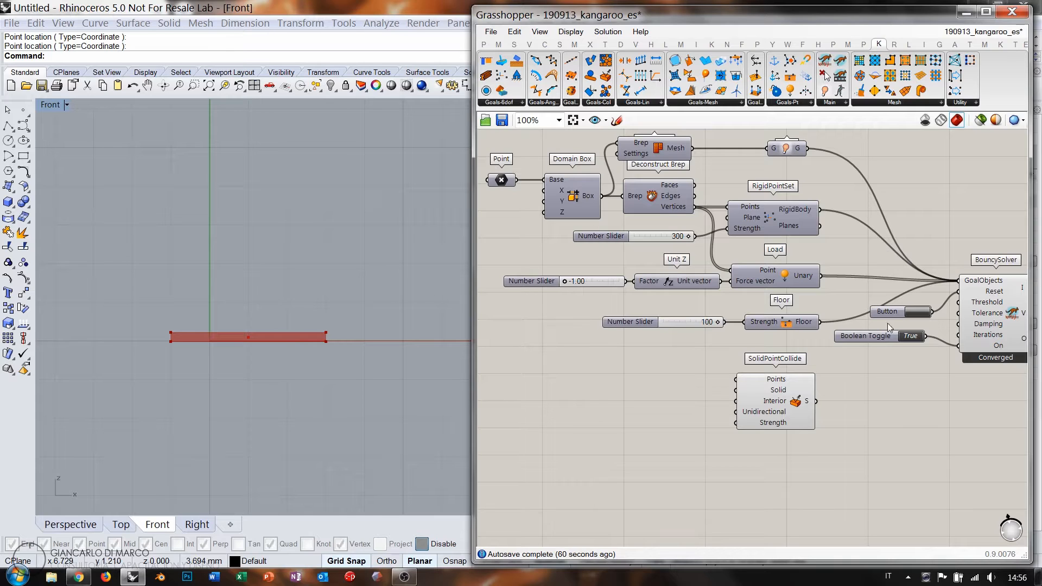
- Pause the BouncySolver by switching its Boolean Toggle to False, and display the Perspective view
click(912, 336)
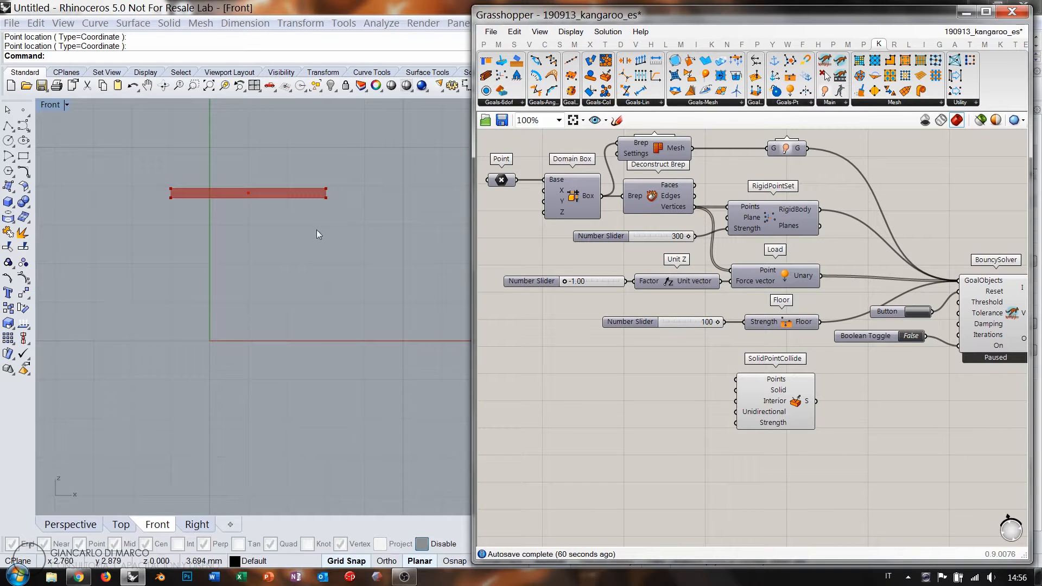
right_drag(342, 262, 275, 309)
click(91, 525)
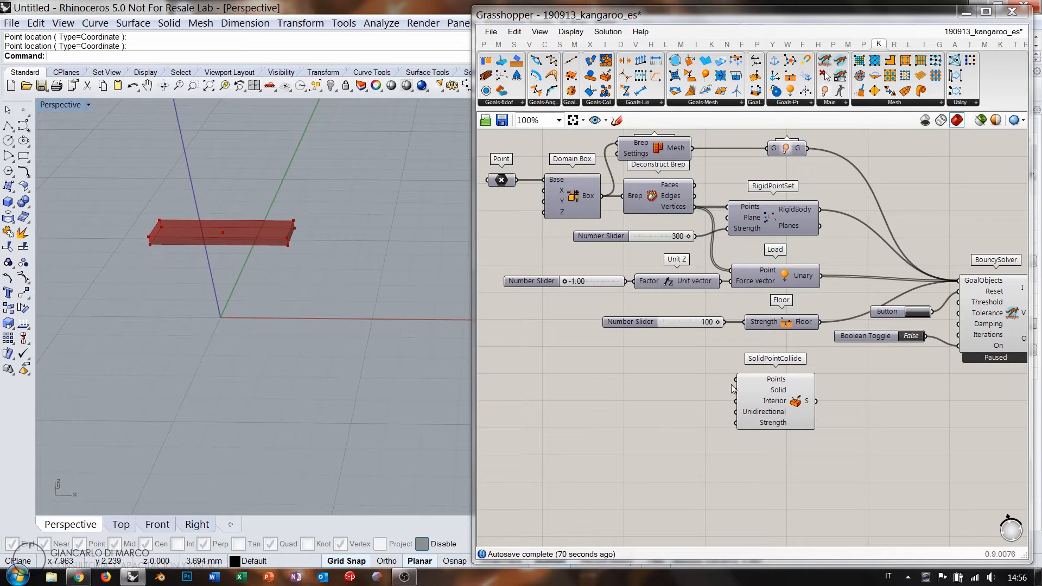
- Check SolidPointCollide's Solid input requirements and place a Mesh Box component in the free space beside it
right_drag(758, 398, 744, 360)
scroll(744, 359, up, 5)
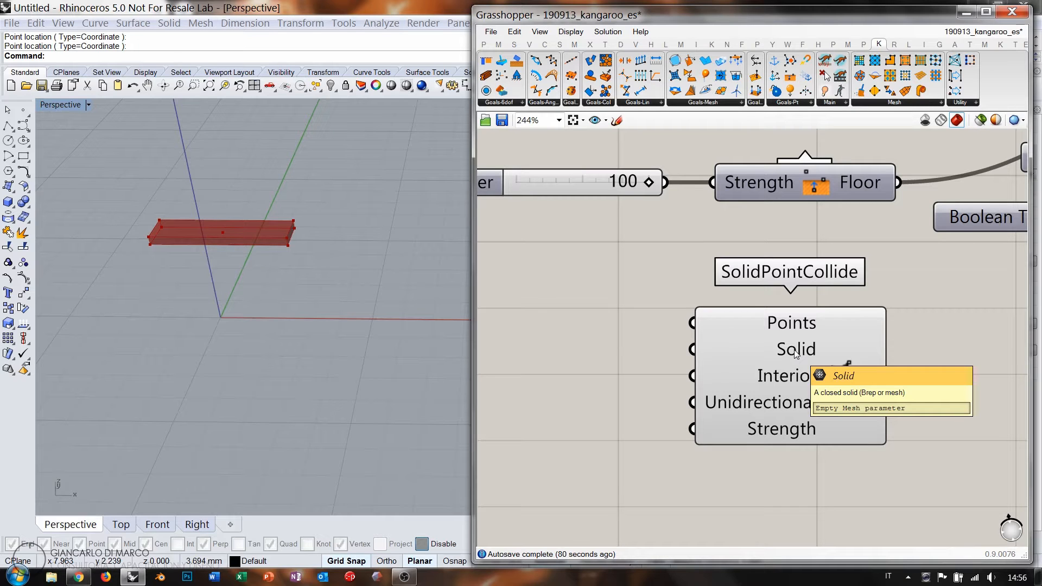
scroll(794, 351, up, 1)
scroll(795, 353, down, 6)
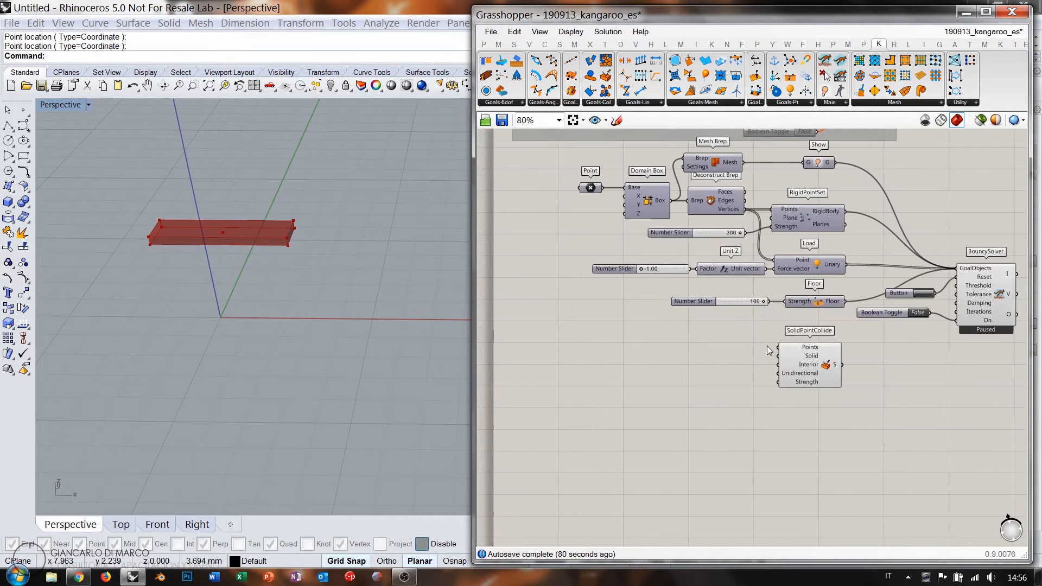
right_drag(766, 346, 835, 371)
scroll(736, 342, up, 1)
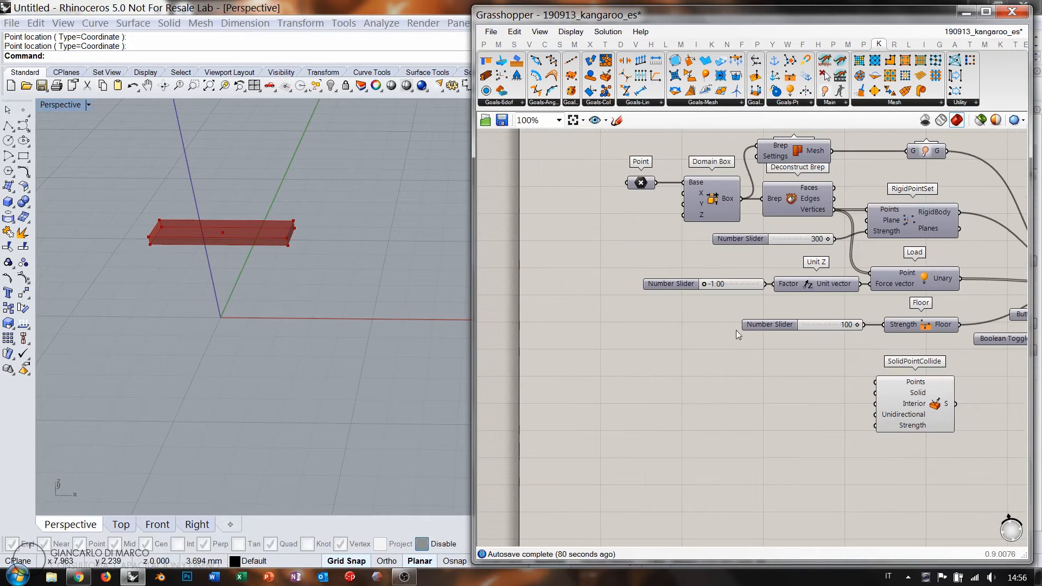
double_click(703, 398)
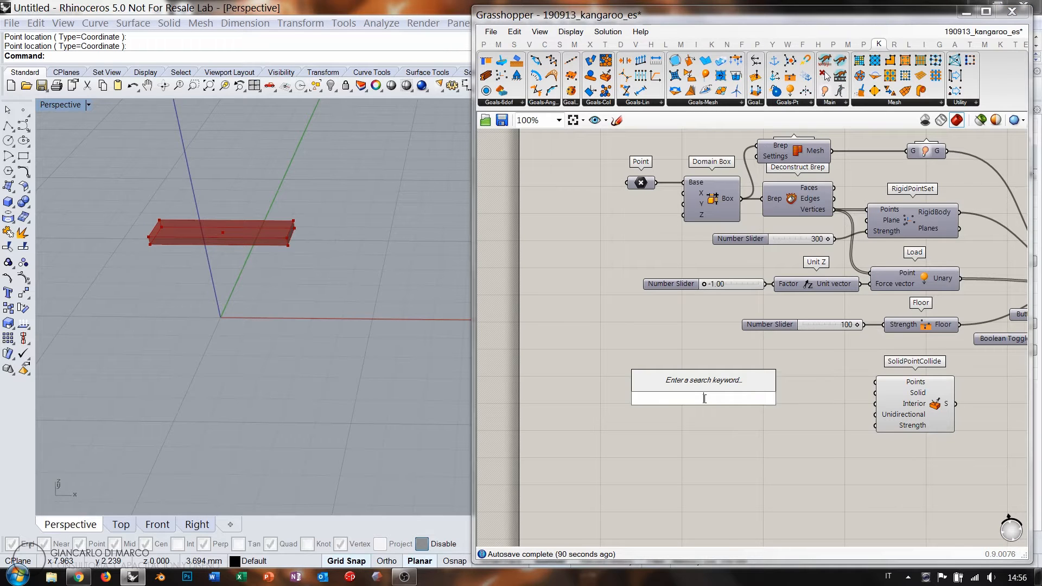
text(mesh bo)
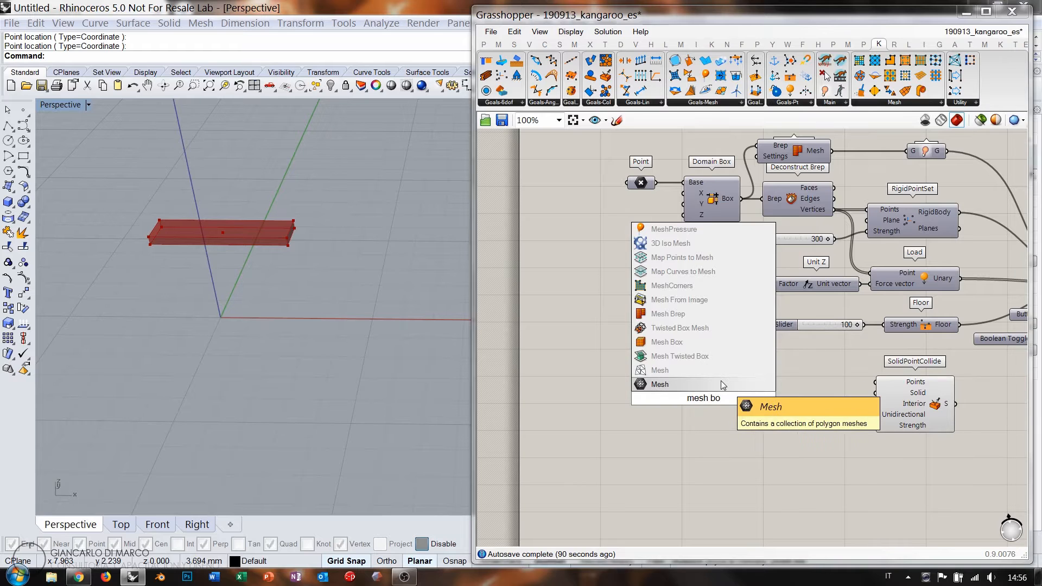
text(x)
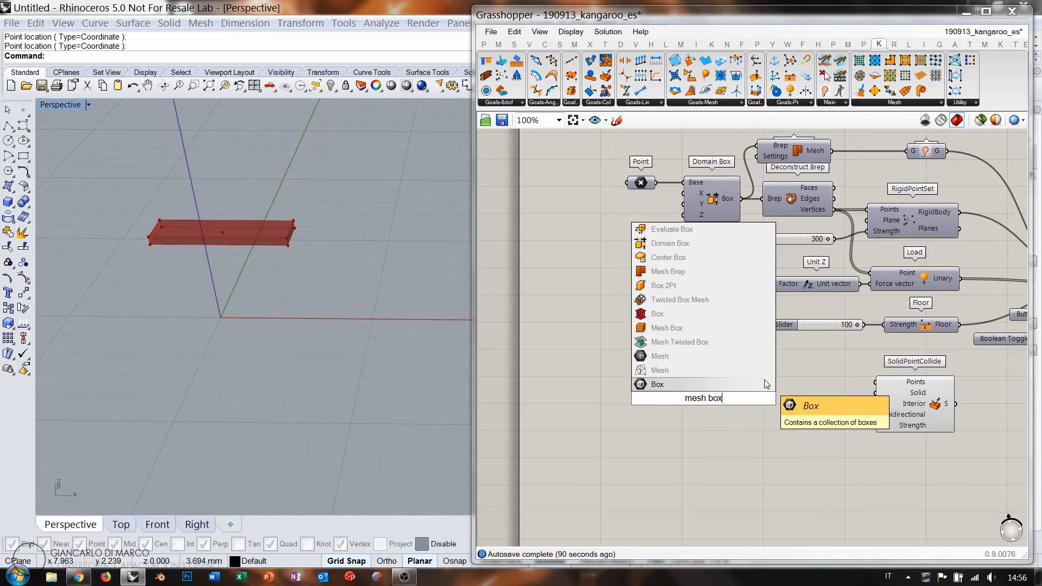
click(667, 327)
click(756, 455)
- Set the Mesh Box's Base to one box drawn with a 3 by 4 base in Top view and about 3 high in Front view
scroll(767, 408, up, 5)
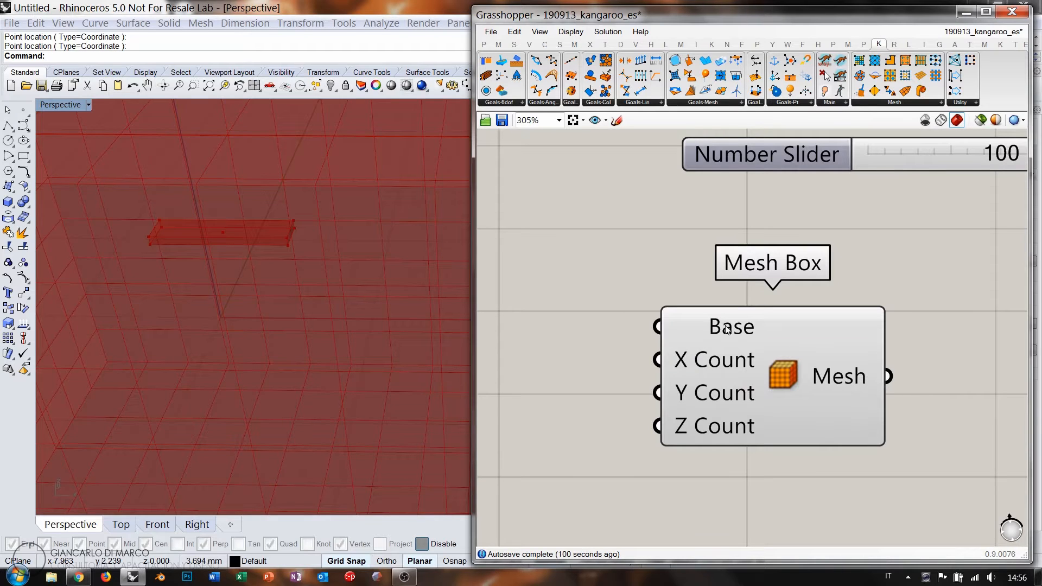
mouse_move(727, 329)
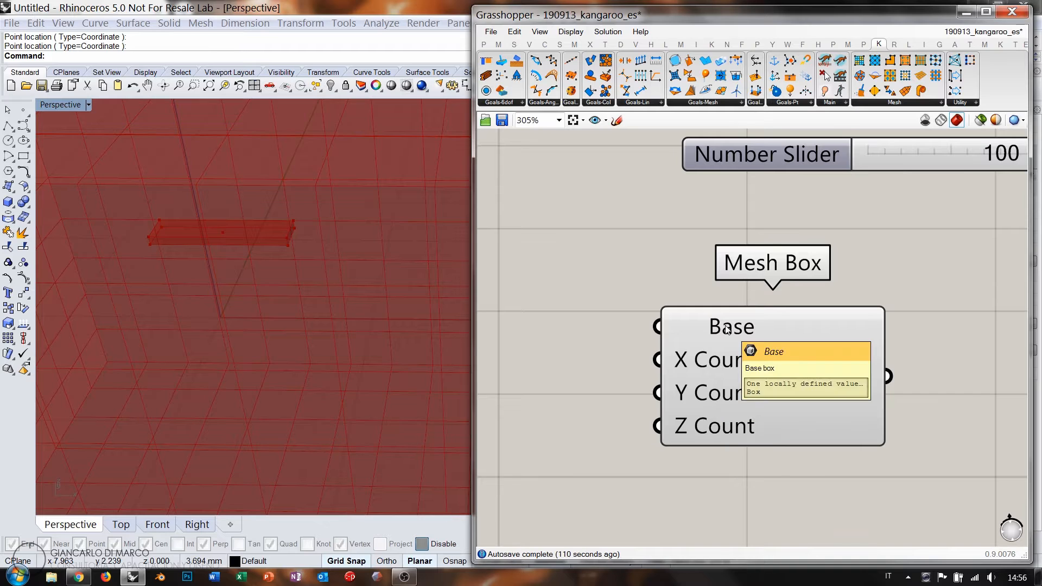
click(121, 524)
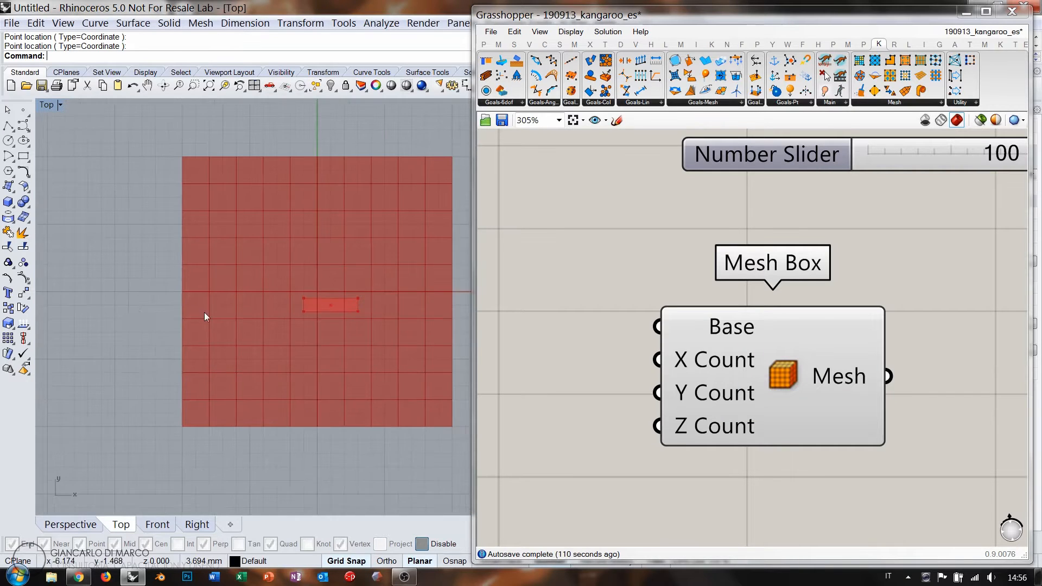
scroll(372, 312, up, 2)
right_drag(371, 312, 299, 333)
scroll(299, 333, up, 2)
right_click(729, 330)
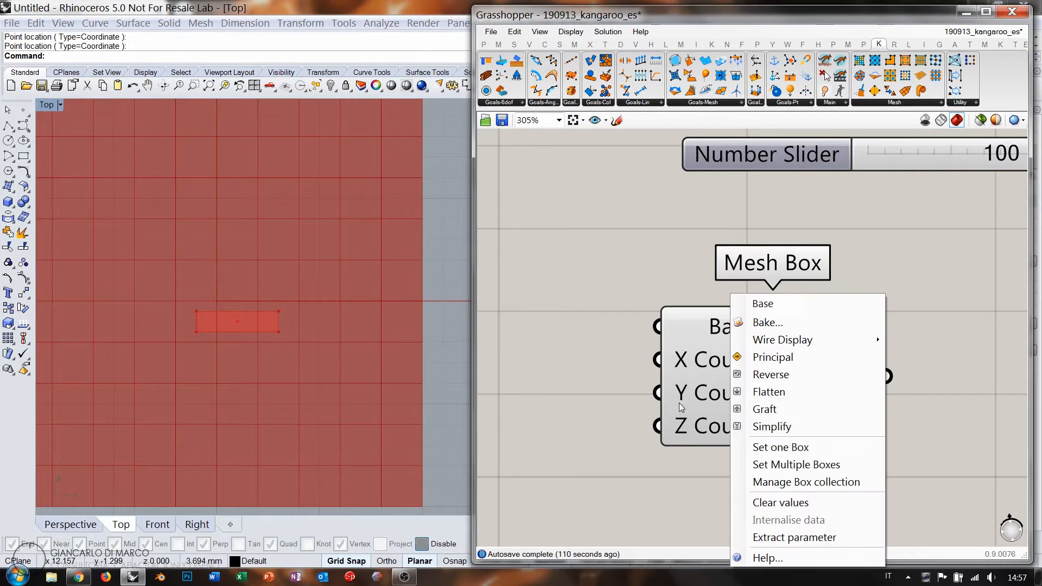
click(771, 464)
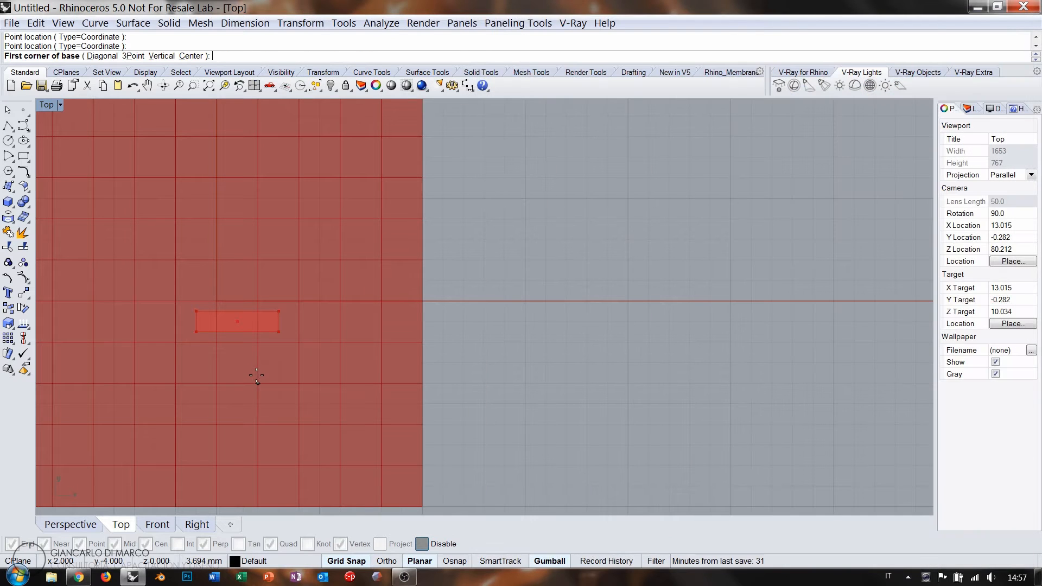
click(258, 362)
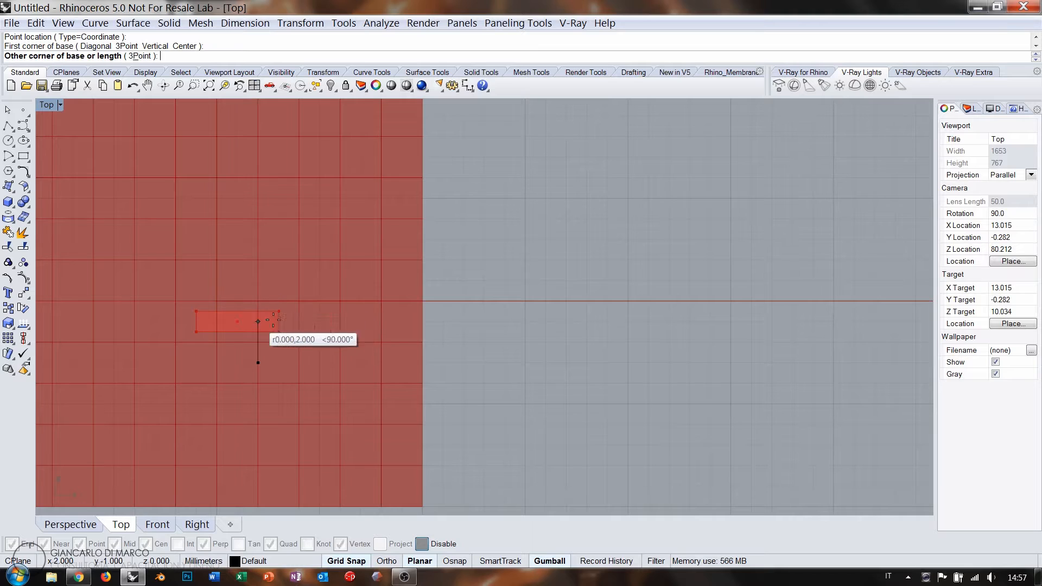
click(314, 280)
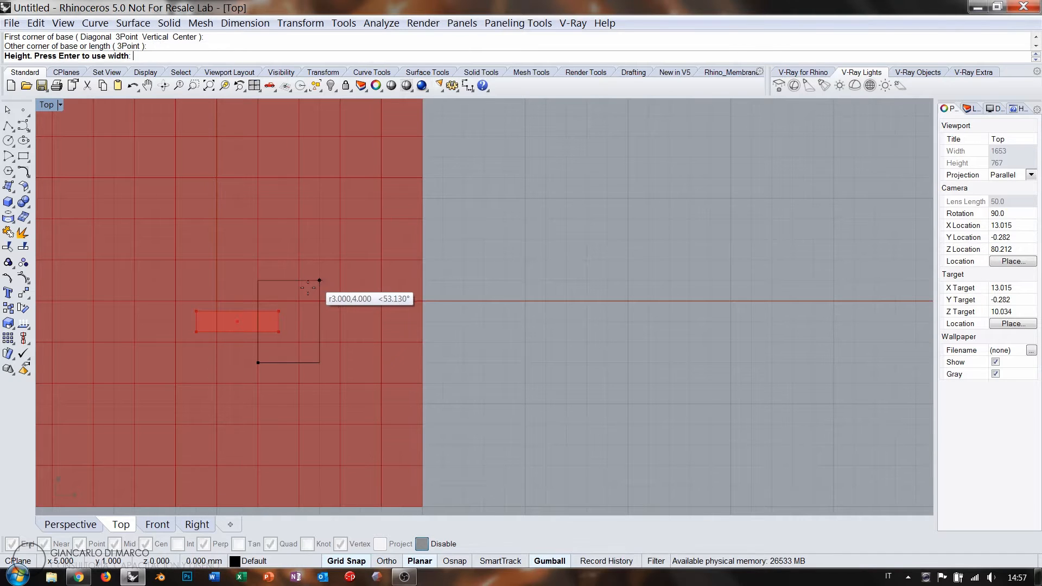
click(158, 523)
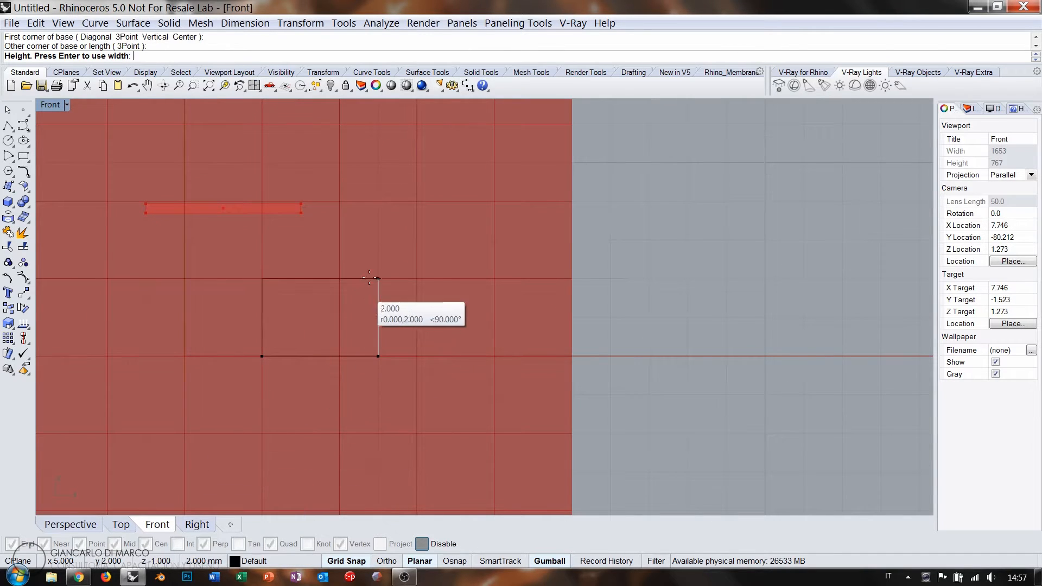
click(385, 230)
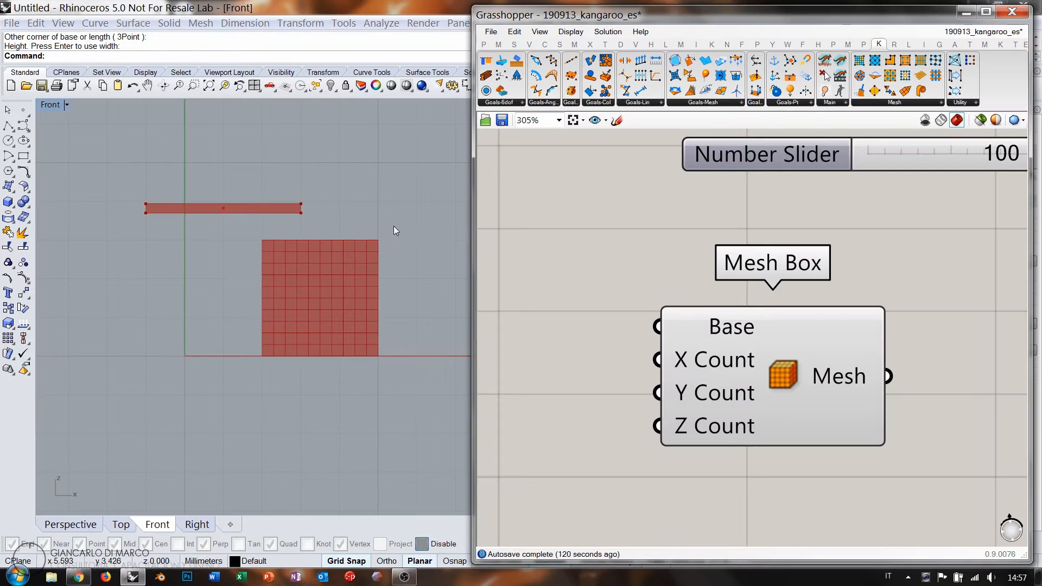
- Display the Perspective view and connect the Mesh Box's Mesh output to SolidPointCollide's Solid input, placing the Mesh Box close beside it
click(97, 526)
mouse_move(279, 331)
right_down()
mouse_move(255, 421)
mouse_move(281, 328)
right_up()
right_drag(306, 283, 314, 294)
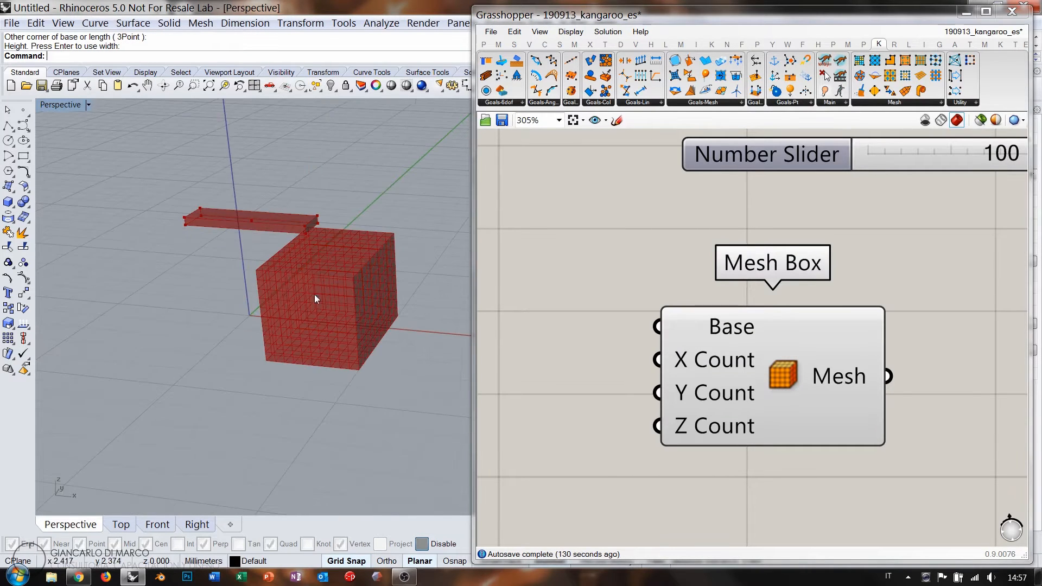
scroll(653, 365, down, 5)
scroll(793, 381, up, 1)
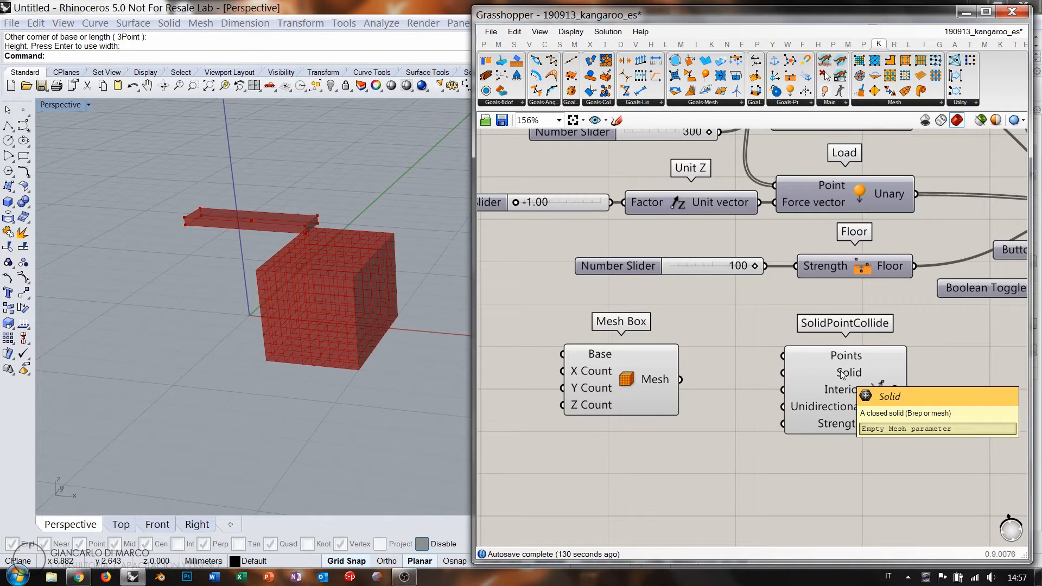
drag(681, 380, 785, 374)
drag(636, 379, 709, 402)
mouse_move(843, 393)
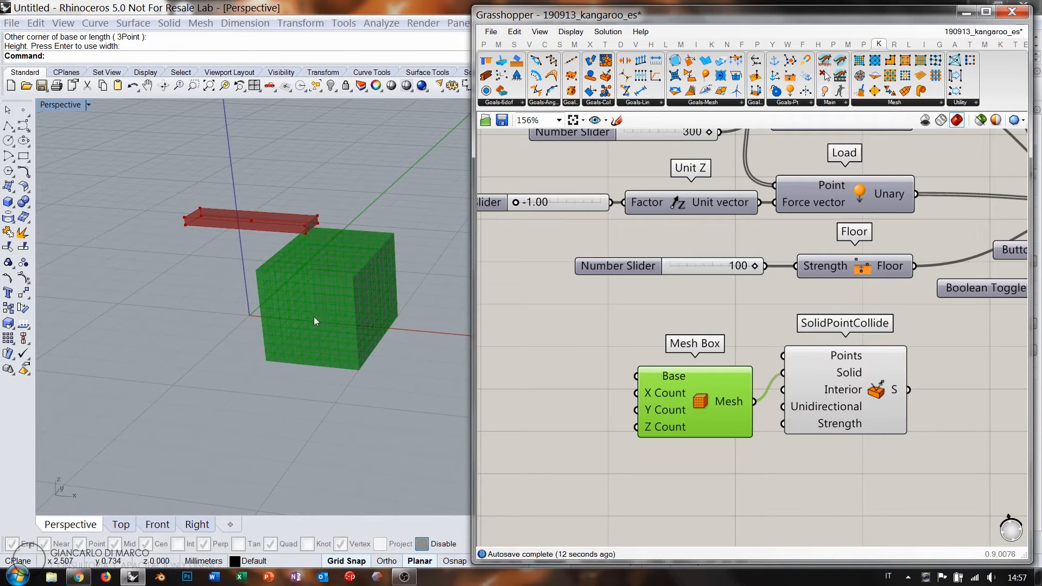
- Connect the Deconstruct Brep's Vertices output to SolidPointCollide's Points input
scroll(784, 362, down, 2)
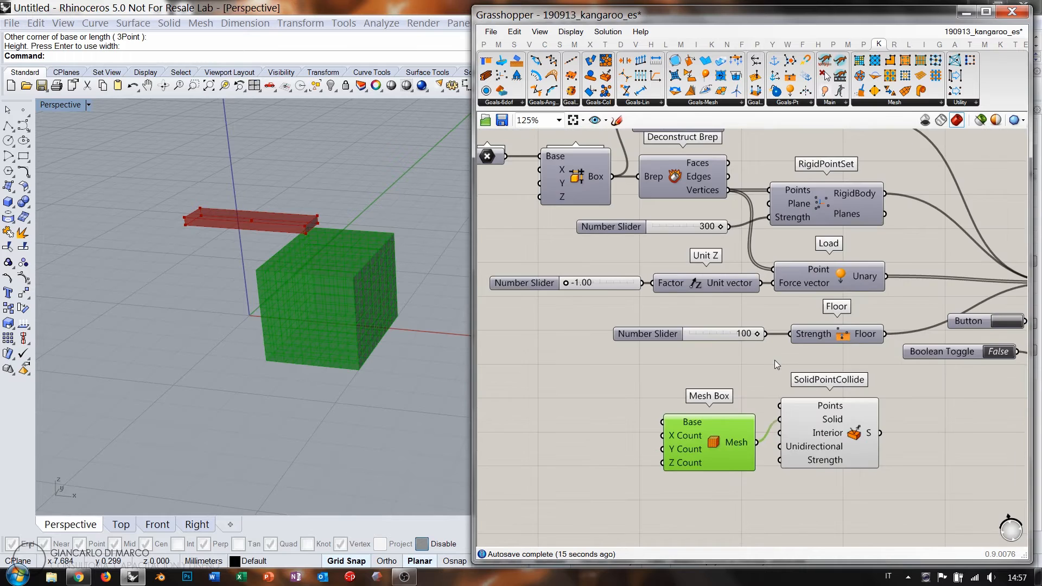
scroll(773, 360, down, 1)
click(696, 212)
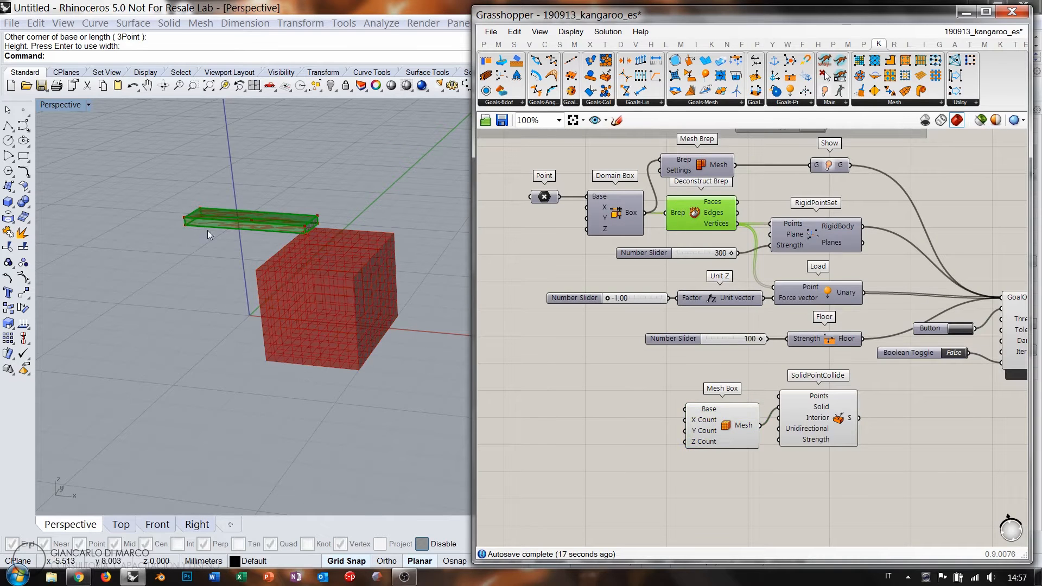
drag(737, 224, 779, 396)
click(727, 434)
click(736, 486)
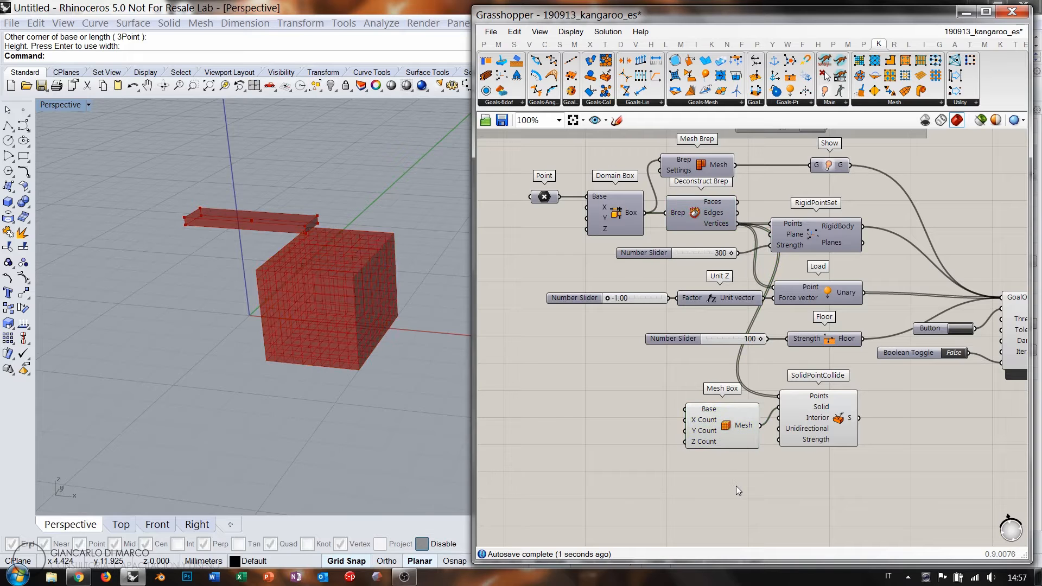
- Connect SolidPointCollide's output to the BouncySolver's GoalObjects along with the other goals, and run the simulation with the Boolean Toggle at True
right_drag(830, 401, 696, 395)
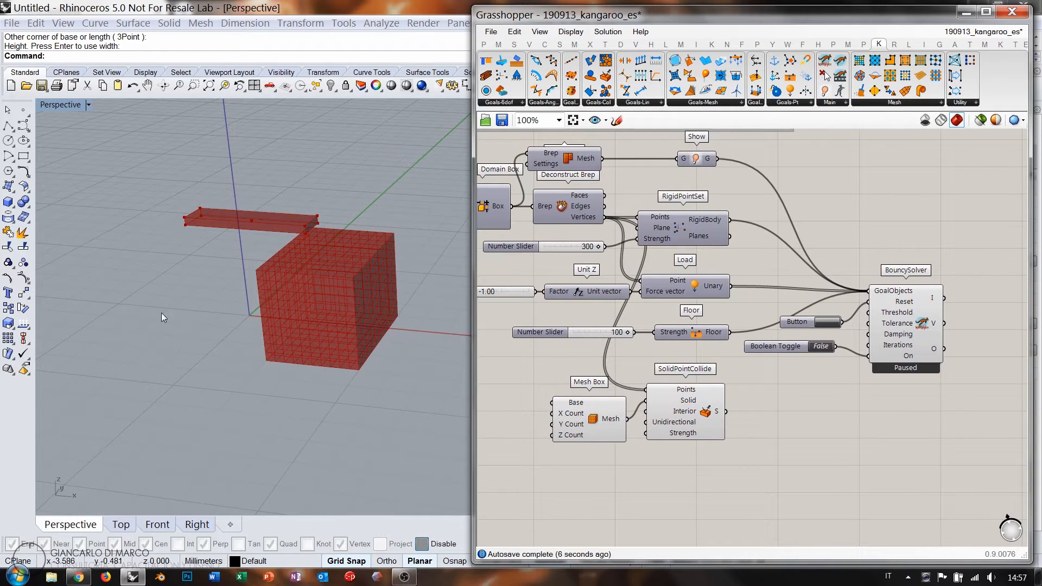
right_drag(206, 317, 273, 259)
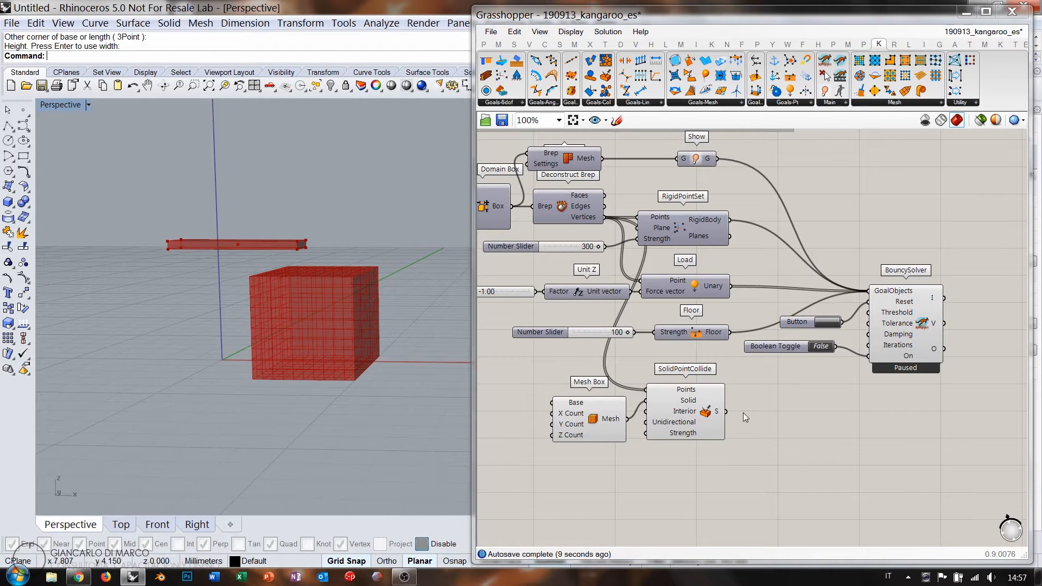
drag(725, 411, 868, 291)
double_click(821, 347)
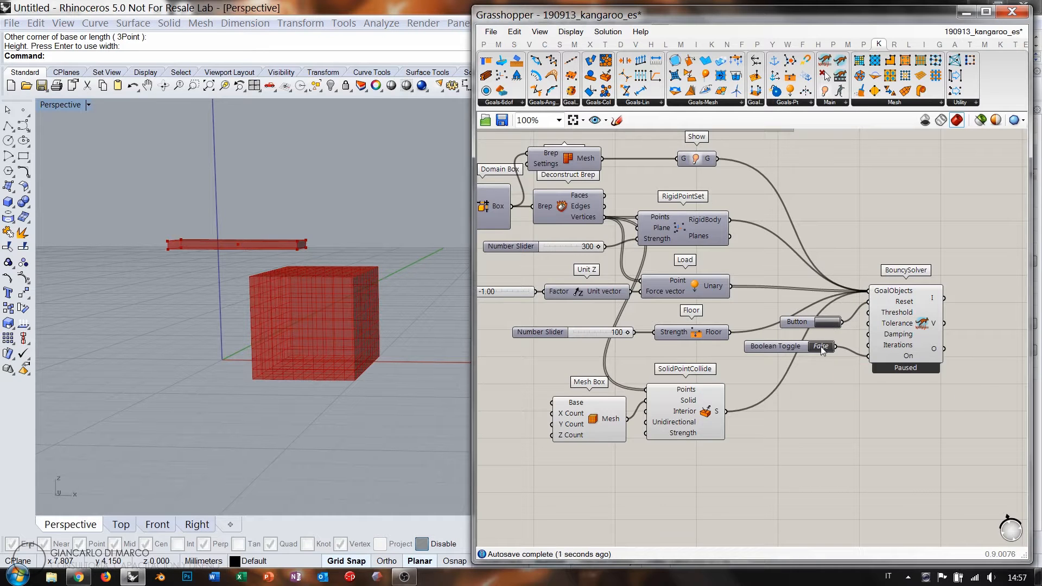
right_drag(334, 328, 379, 320)
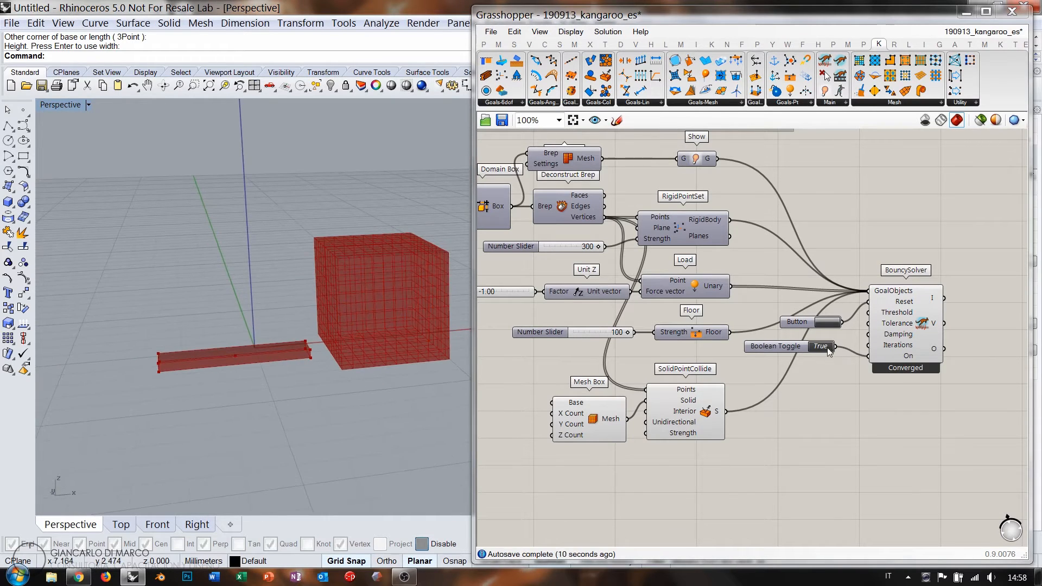
- Reset the simulation to replay the drop and examine the flat box's collision with the solid mesh box
click(827, 322)
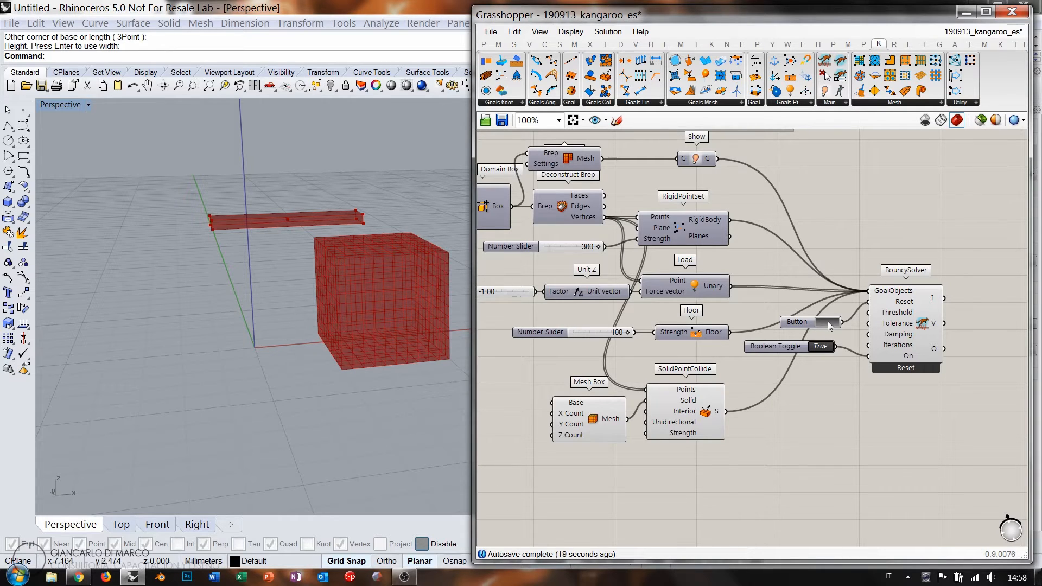
click(828, 325)
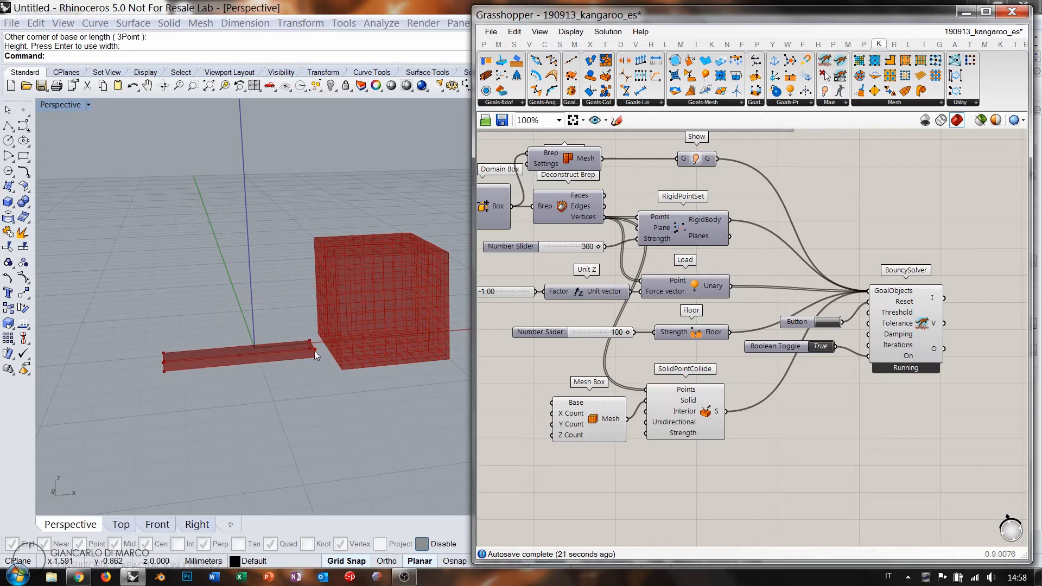
right_drag(319, 354, 331, 361)
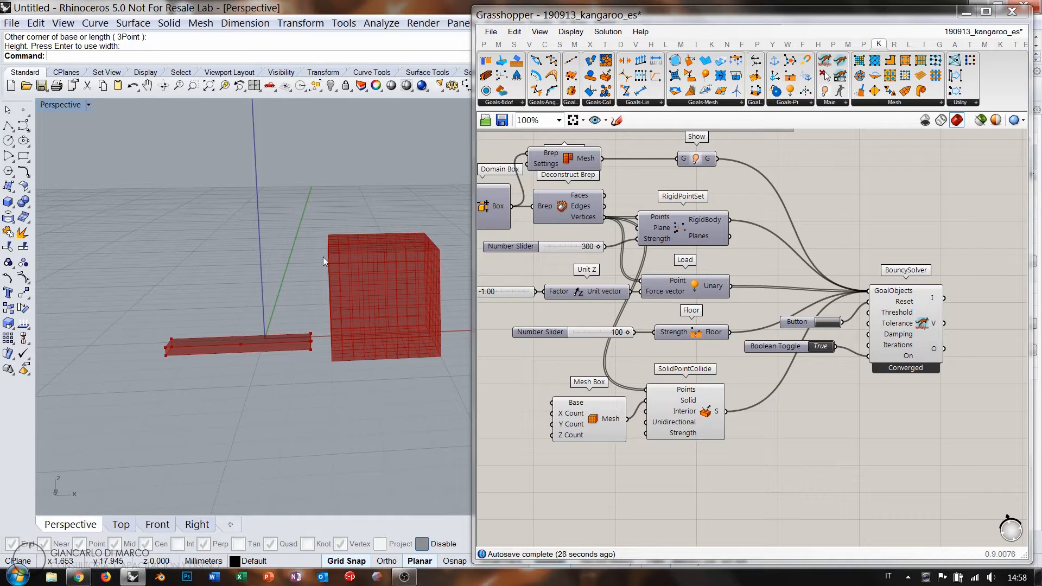
right_drag(315, 274, 328, 287)
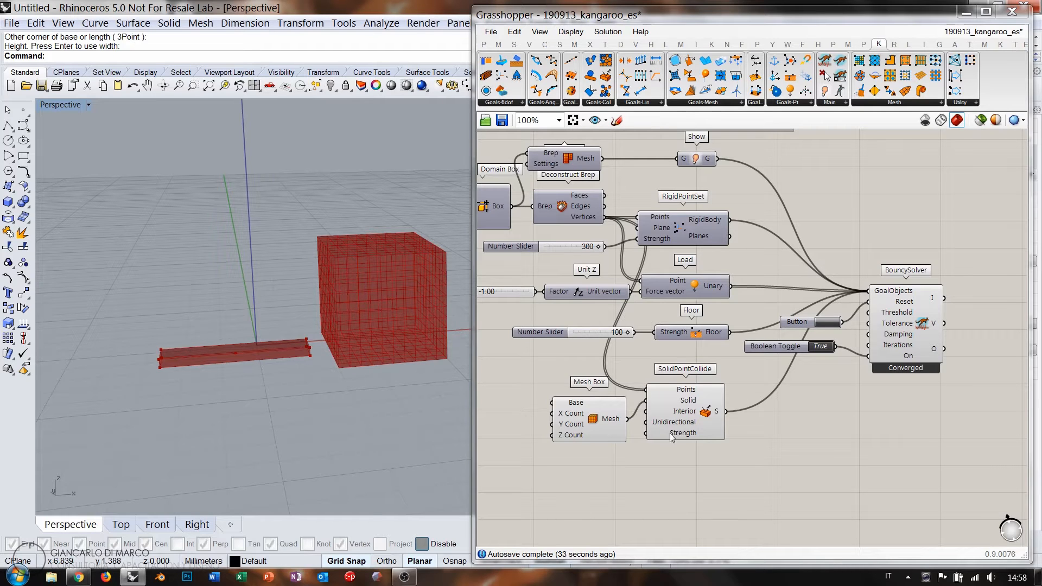
- Connect the 300 Number Slider to SolidPointCollide's Strength input, then reset and replay the simulation to inspect the collision
mouse_move(675, 435)
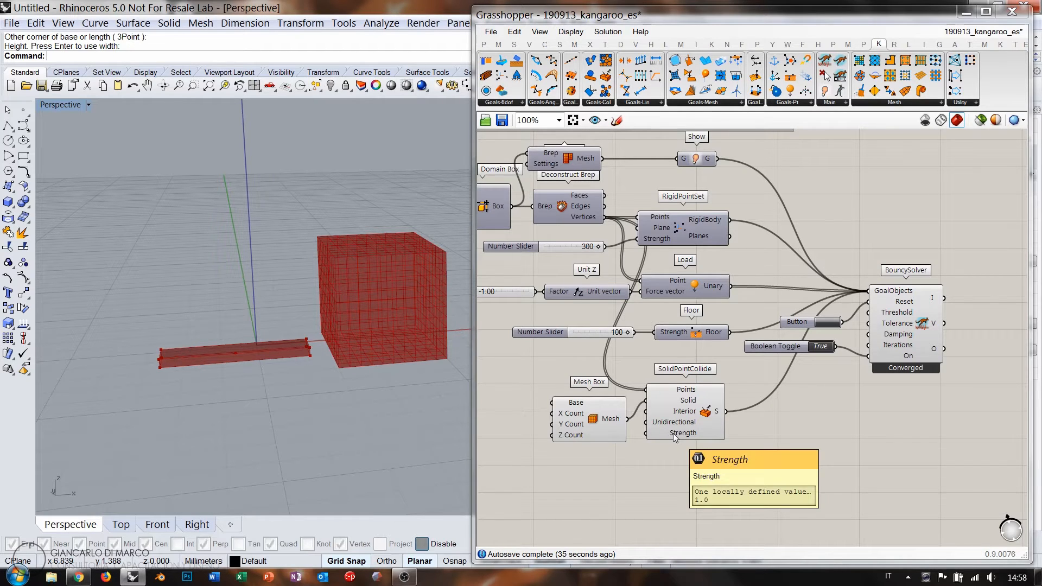
drag(603, 247, 645, 434)
click(818, 323)
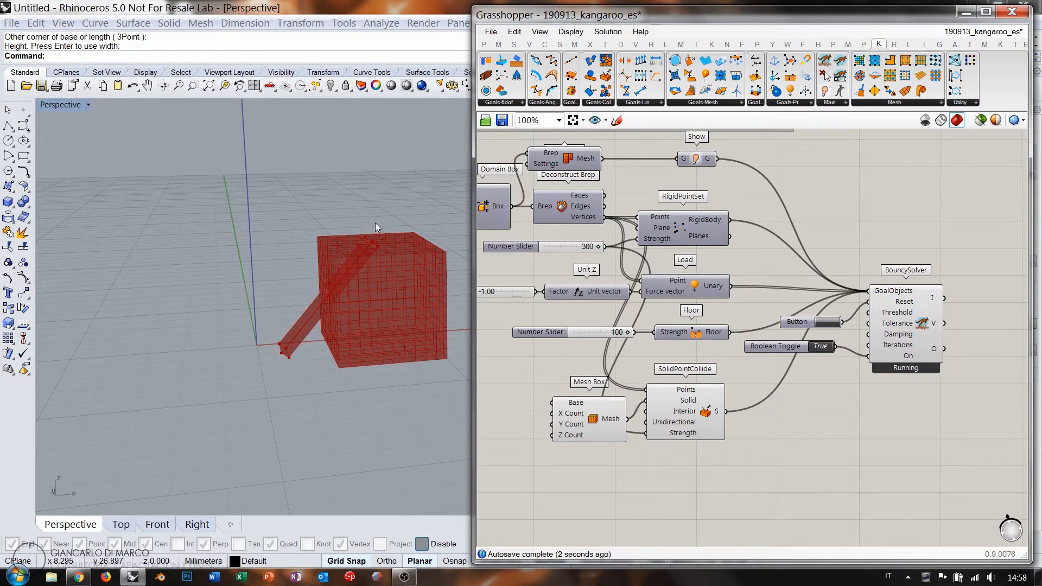
right_drag(388, 350, 314, 332)
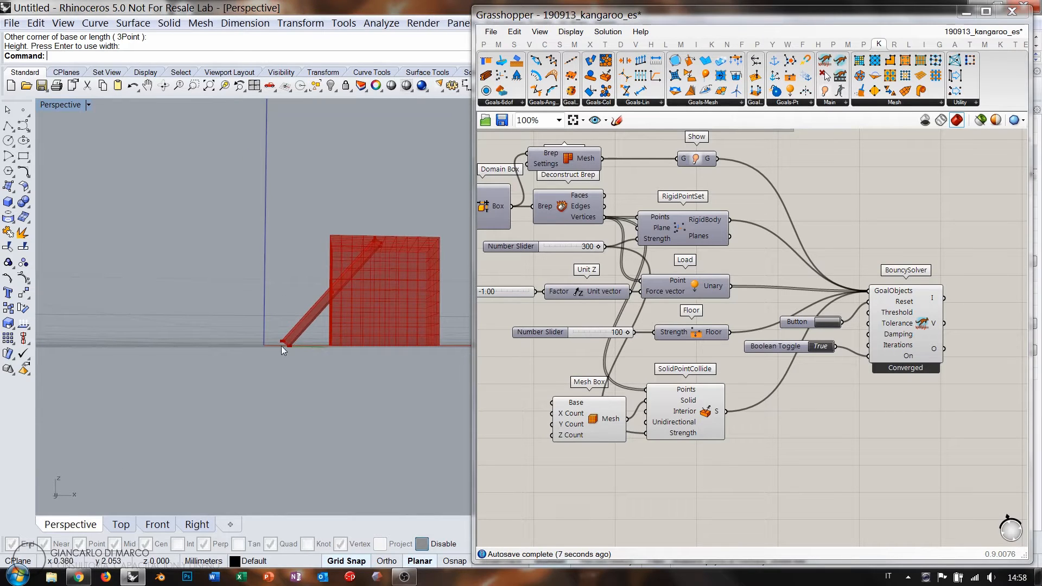
right_drag(367, 302, 372, 250)
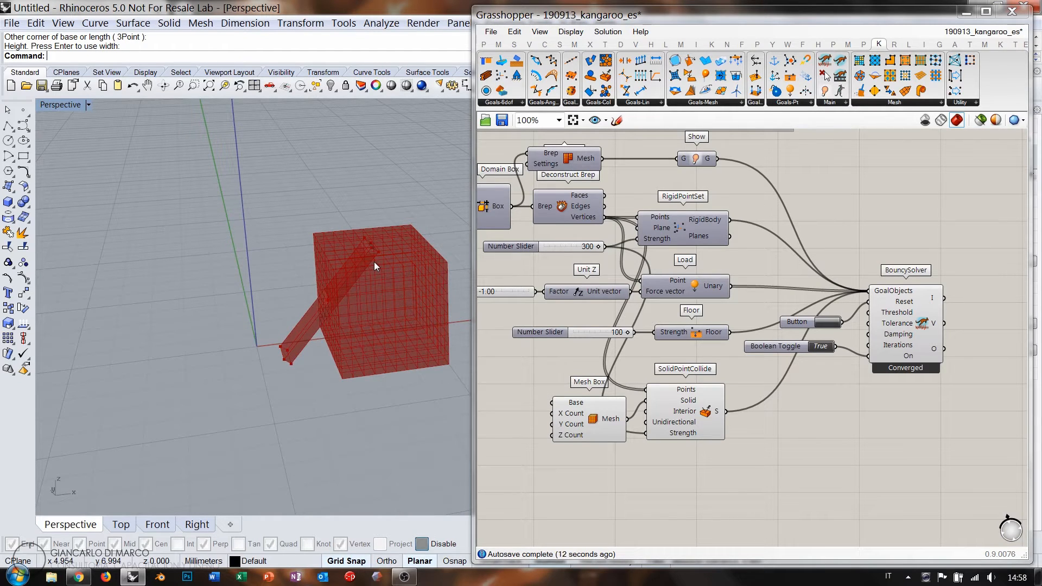
mouse_move(370, 241)
right_down()
mouse_move(366, 314)
mouse_move(376, 259)
right_up()
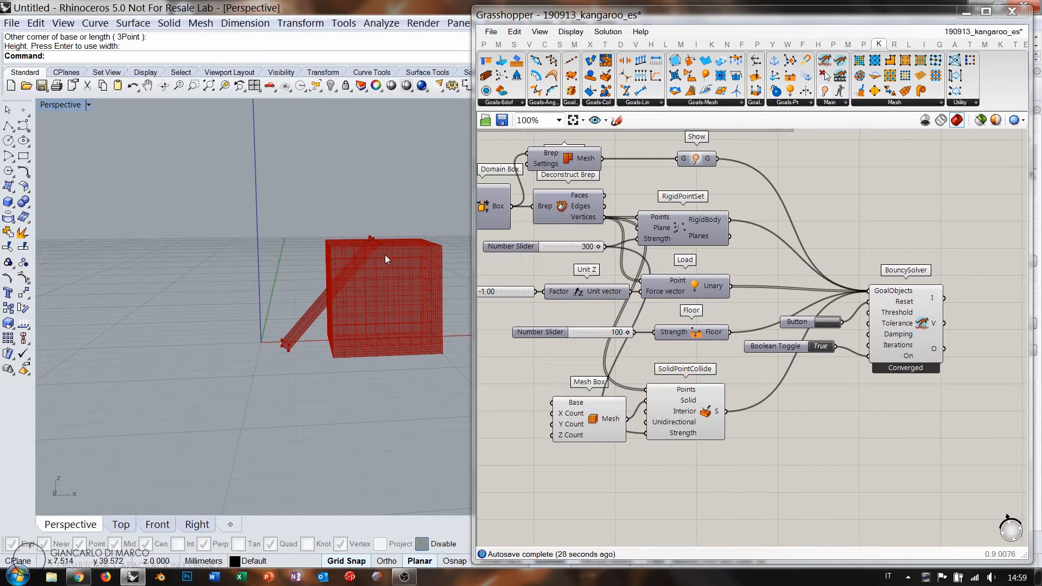
right_drag(387, 266, 326, 316)
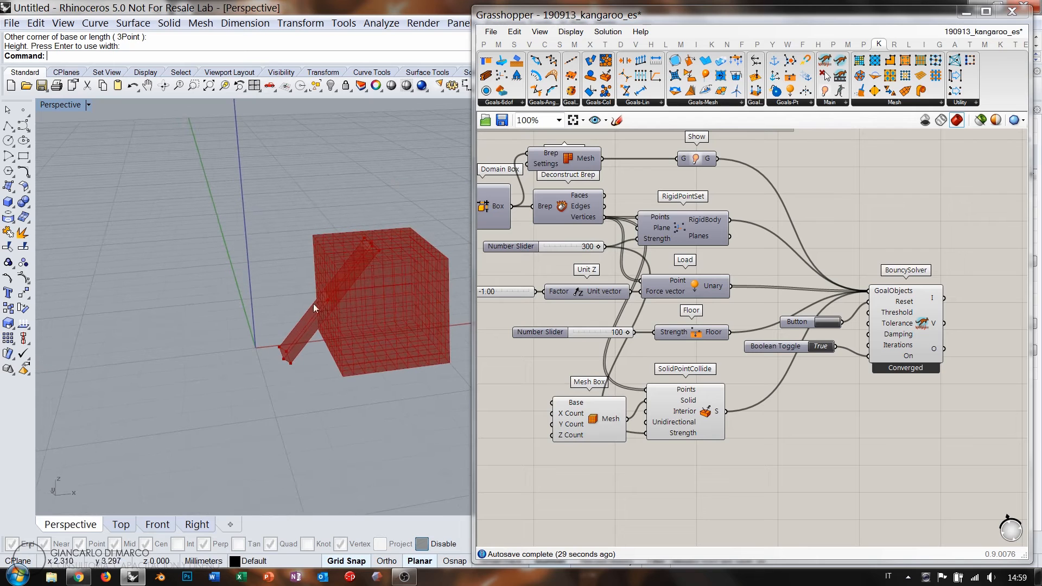
- Move the Domain Box away from the meshing components and place a copy of the Mesh Box in the space freed beside it
right_drag(480, 185, 651, 202)
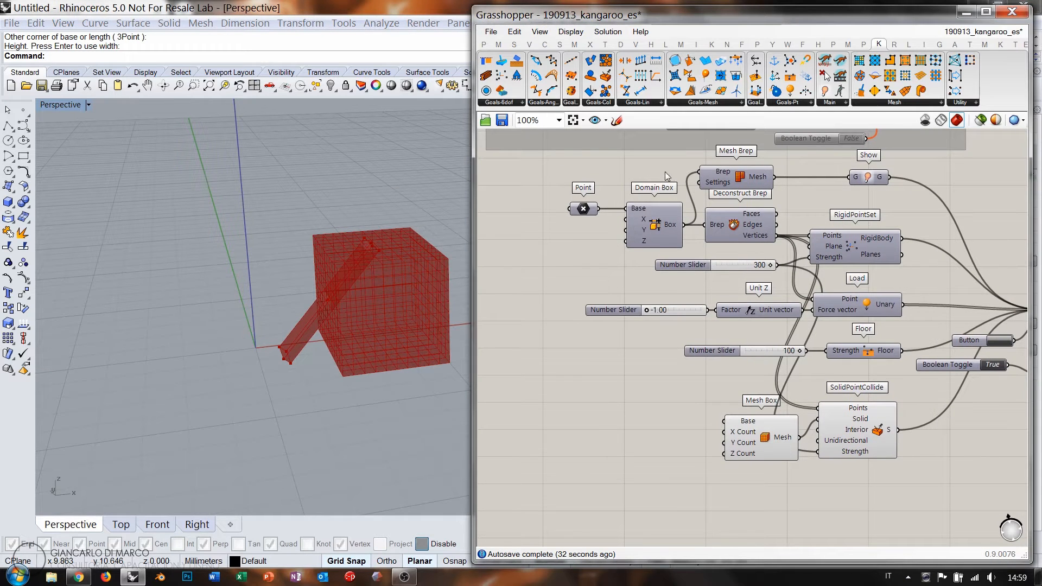
drag(666, 171, 567, 238)
drag(666, 236, 524, 236)
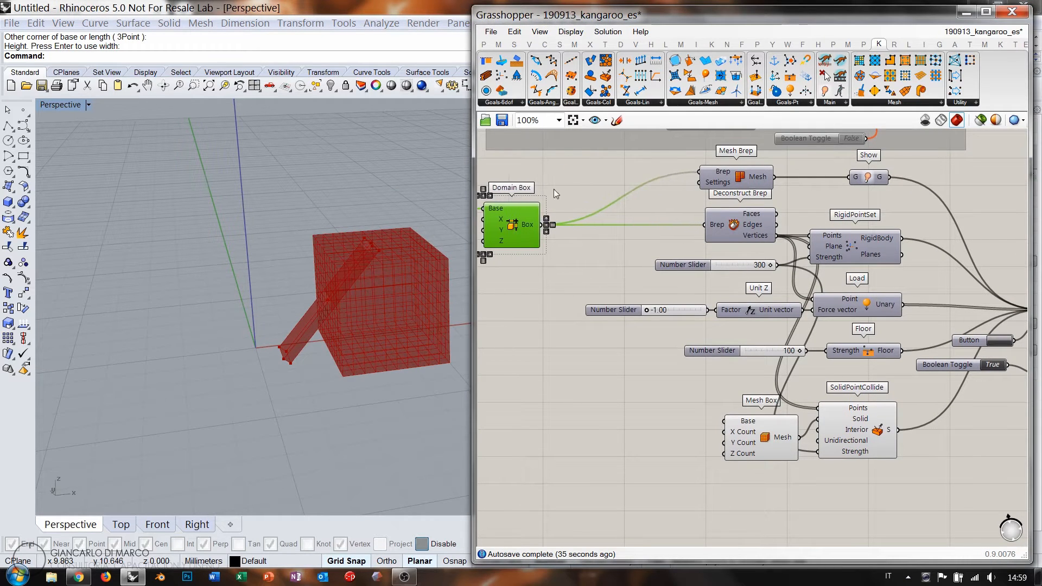
click(554, 194)
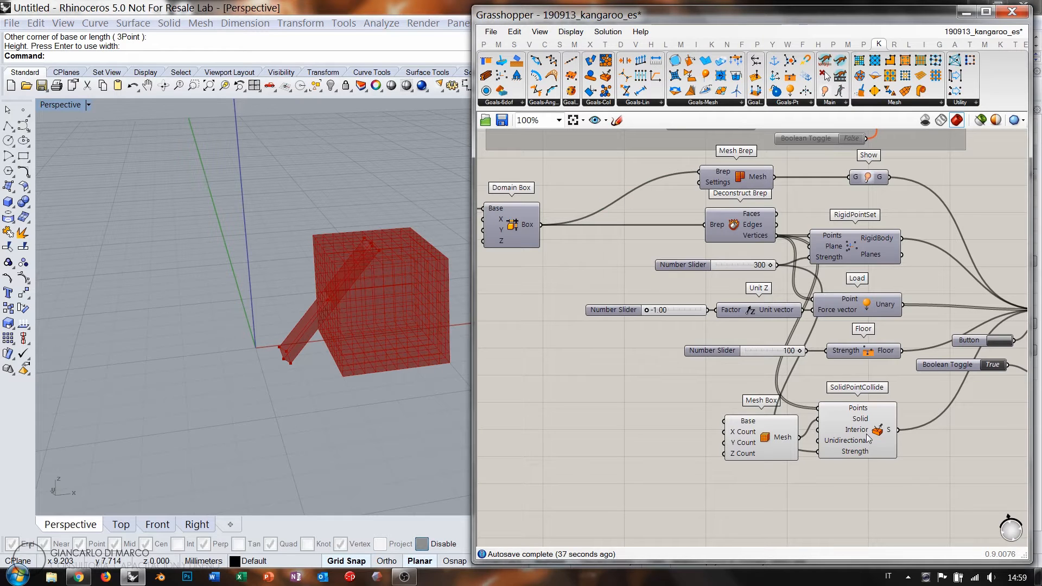
click(765, 442)
alt+drag(765, 440, 581, 240)
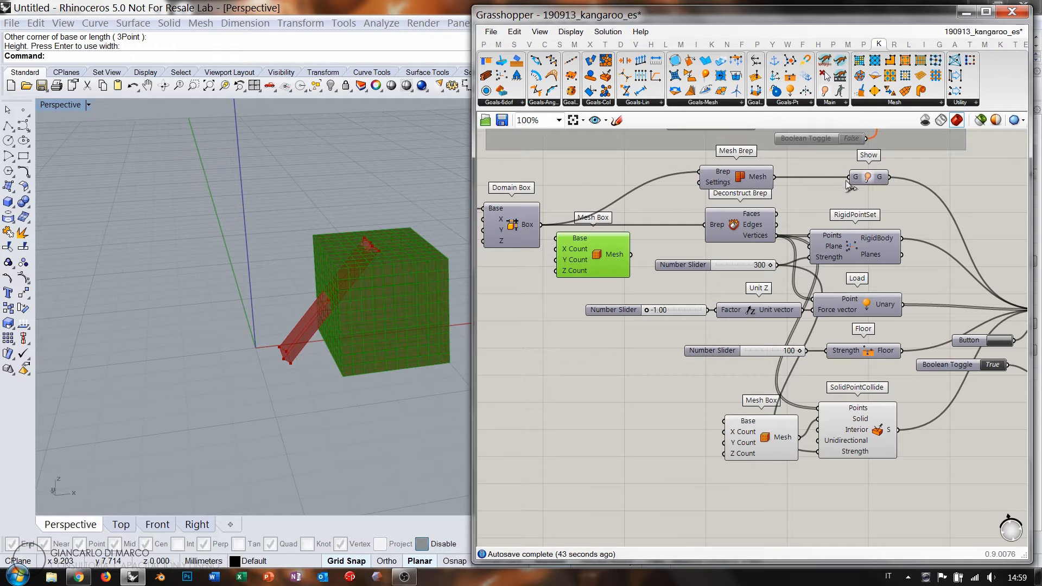
- Pause the BouncySolver by switching its Boolean Toggle to False and reset the simulation
right_drag(830, 247, 786, 241)
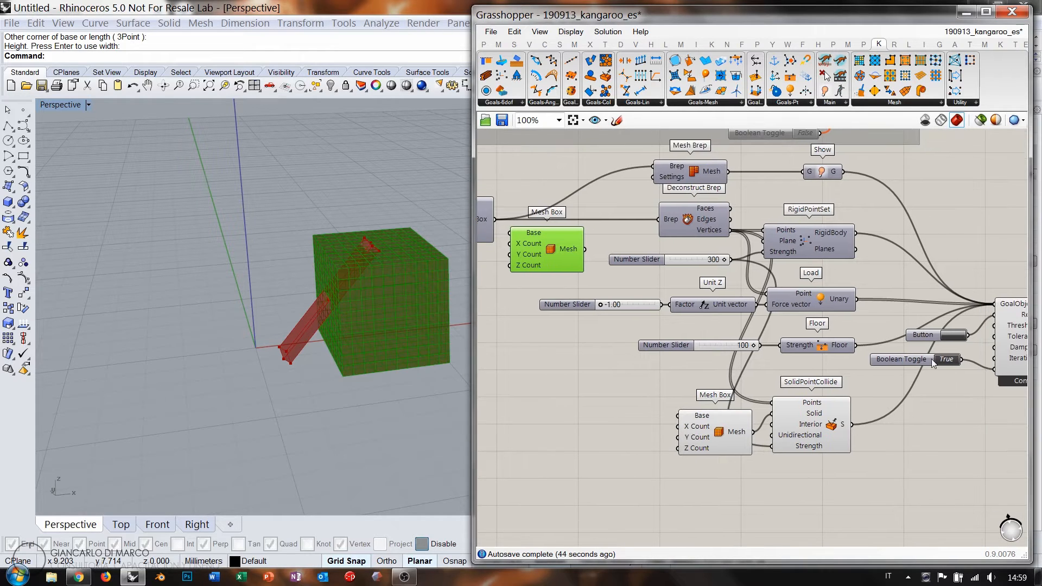
click(942, 360)
click(954, 335)
right_drag(579, 239, 595, 230)
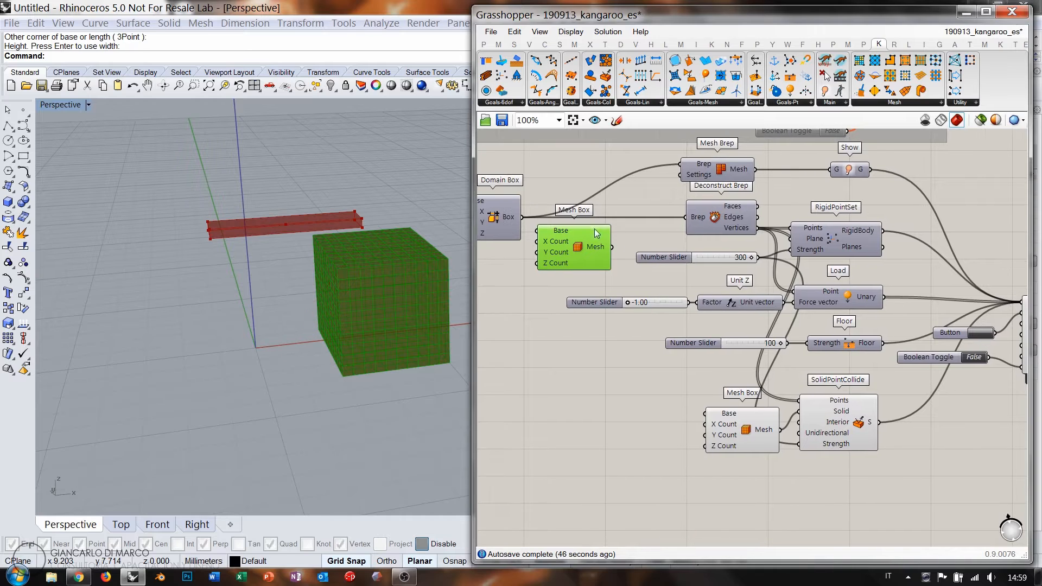
- Replace Mesh Brep with the copied Mesh Box, connecting the Domain Box to its Base and its Mesh output to Show
drag(721, 175, 644, 175)
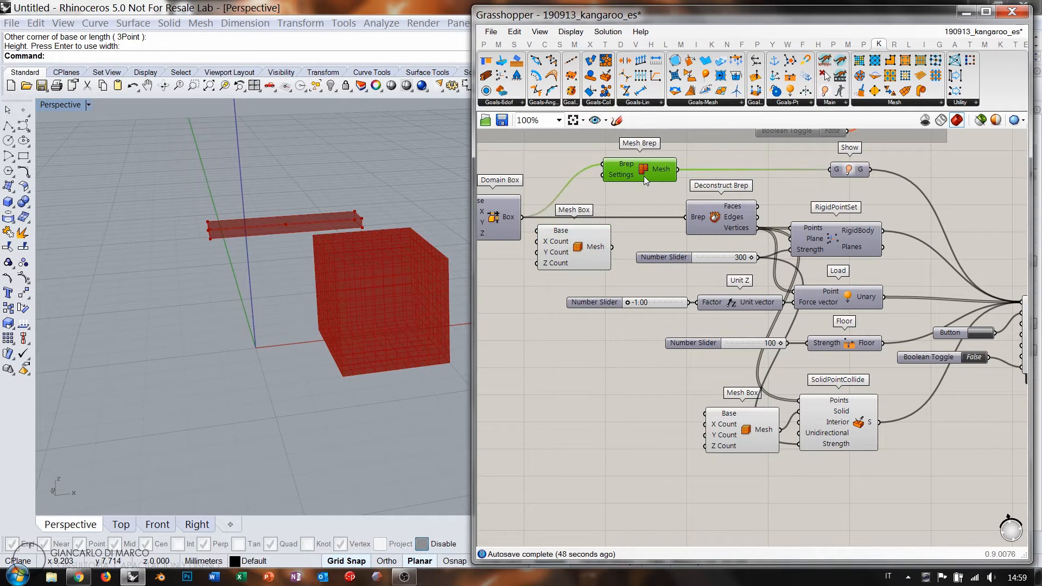
key(Delete)
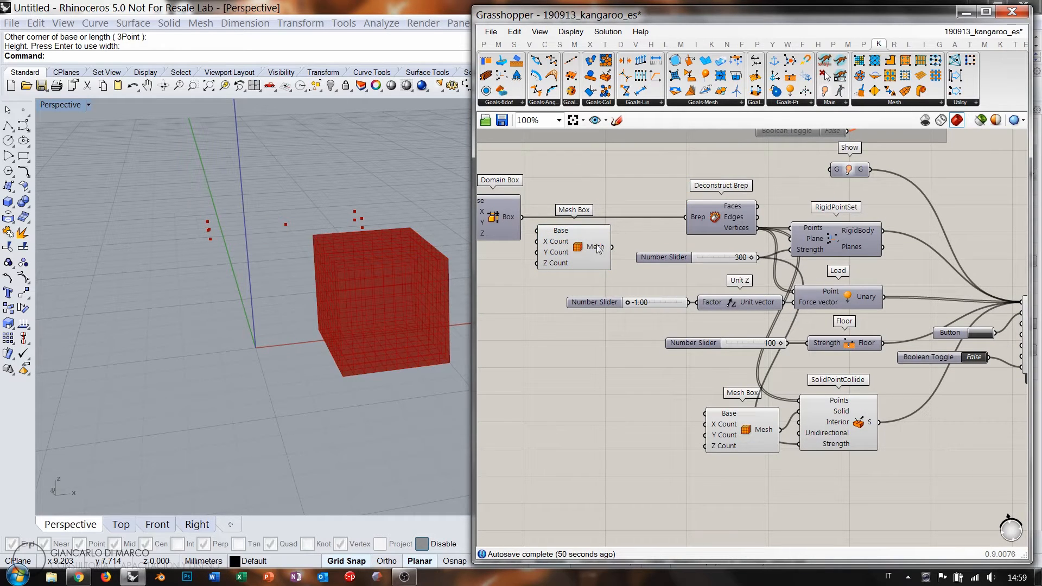
drag(539, 234, 537, 231)
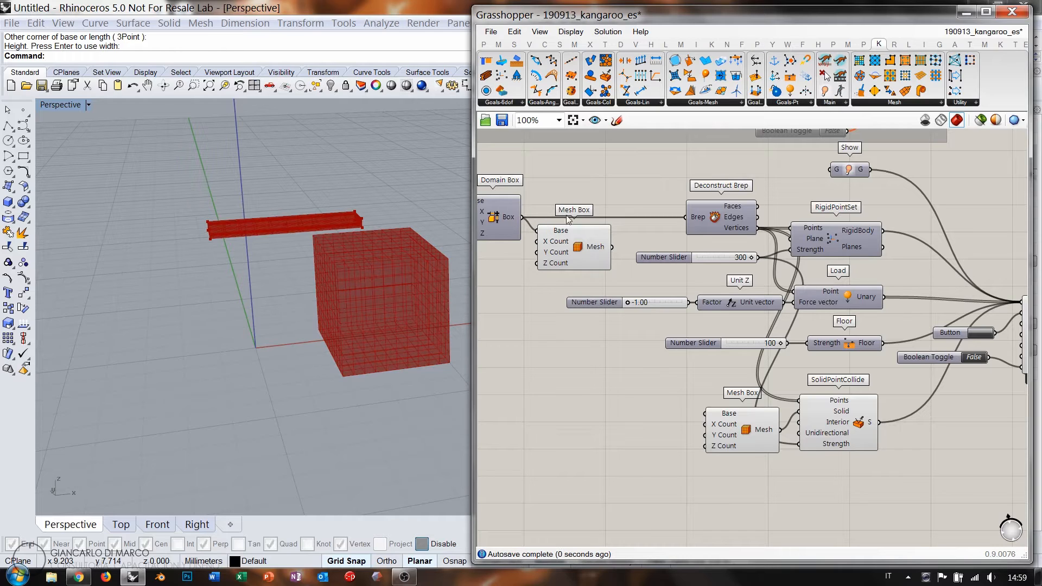
click(576, 255)
drag(612, 246, 635, 228)
drag(826, 172, 828, 170)
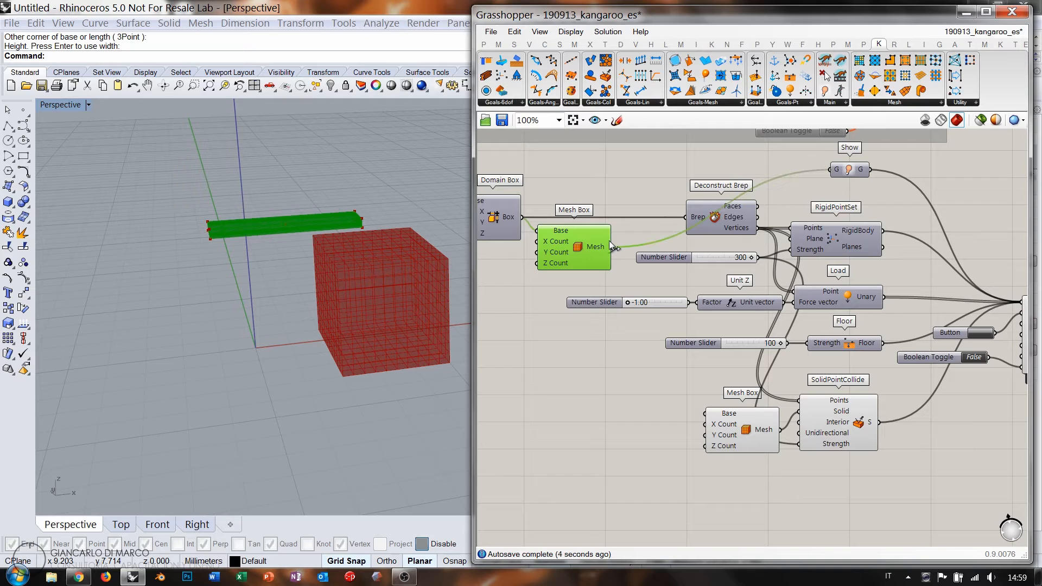
- Delete the Deconstruct Brep component and align the copied Mesh Box with the Domain Box
drag(580, 251, 589, 190)
drag(719, 220, 676, 220)
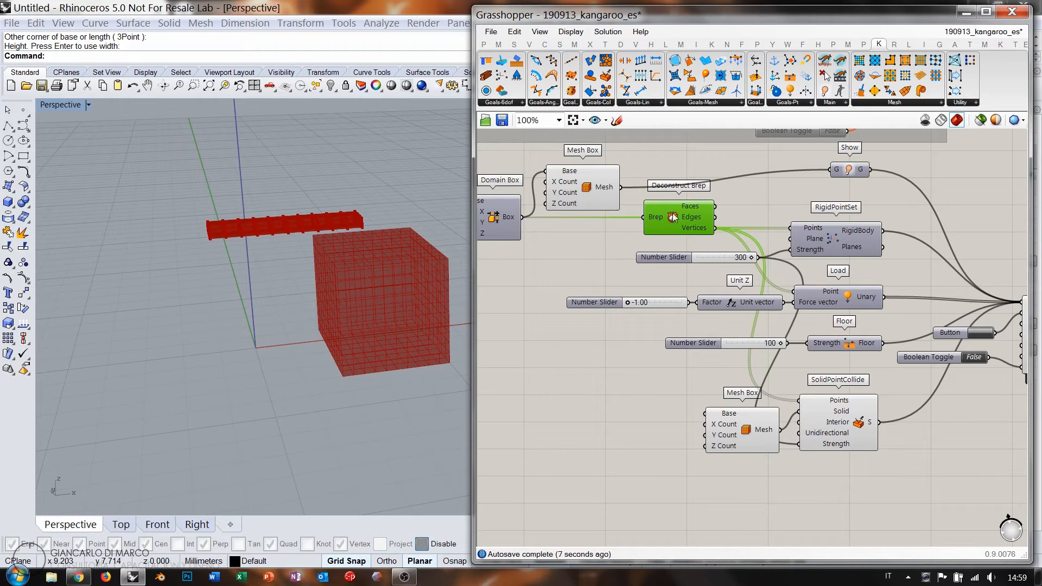
key(Delete)
drag(581, 187, 573, 233)
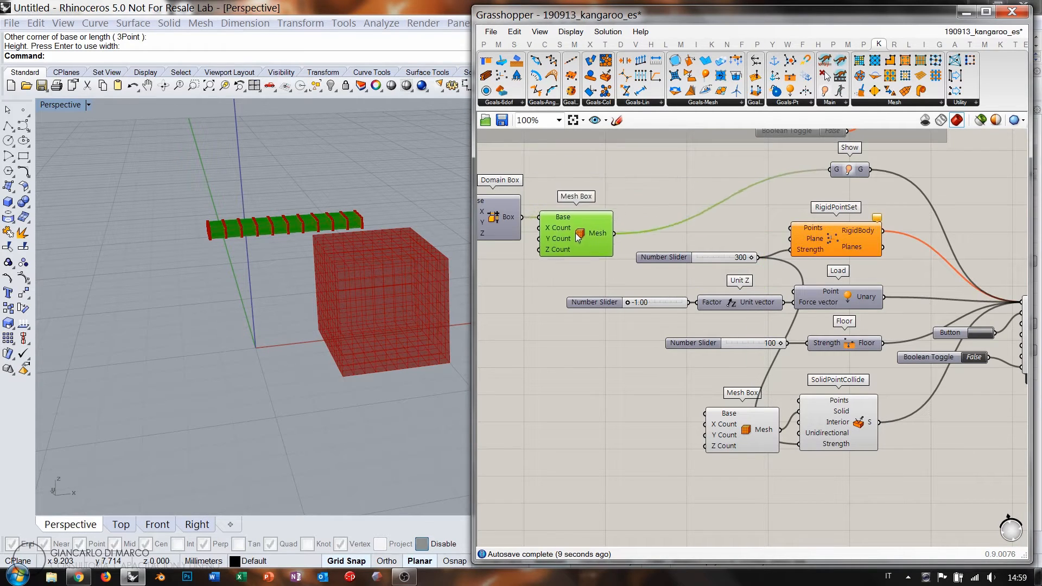
- Add a Deconstruct Mesh component and feed it with the copied Mesh Box's Mesh output
double_click(666, 198)
text(dem)
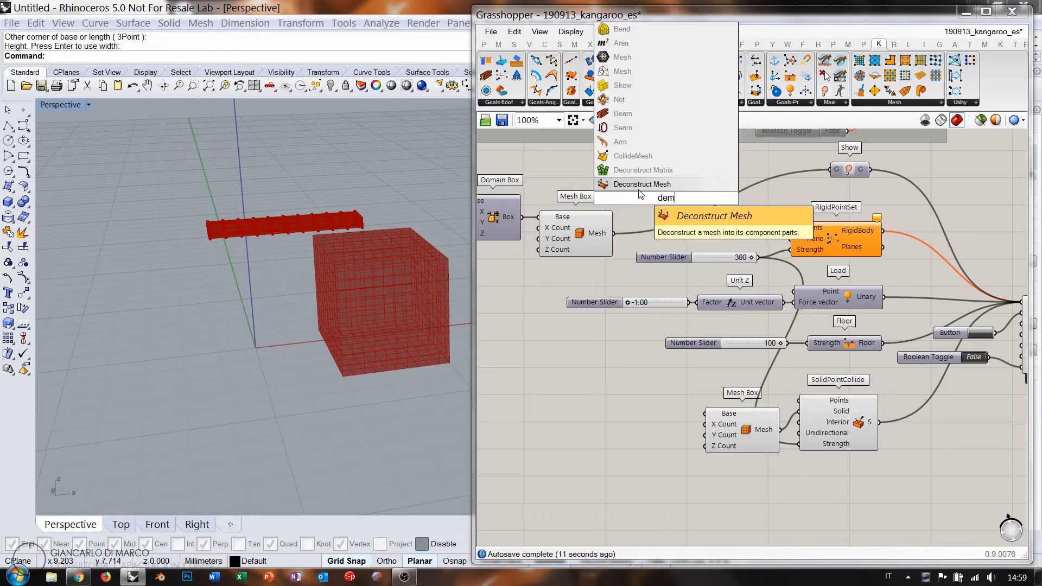
click(641, 185)
drag(617, 221, 627, 197)
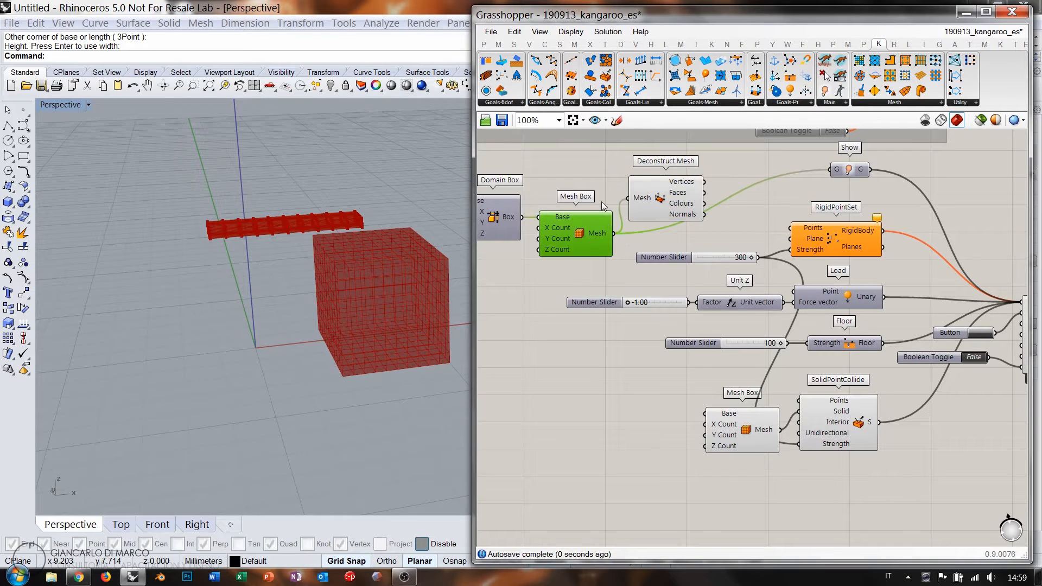
- Hide the previews of the copied Mesh Box and the BouncySolver
right_drag(955, 307, 915, 302)
click(1016, 329)
key(ctrl+q)
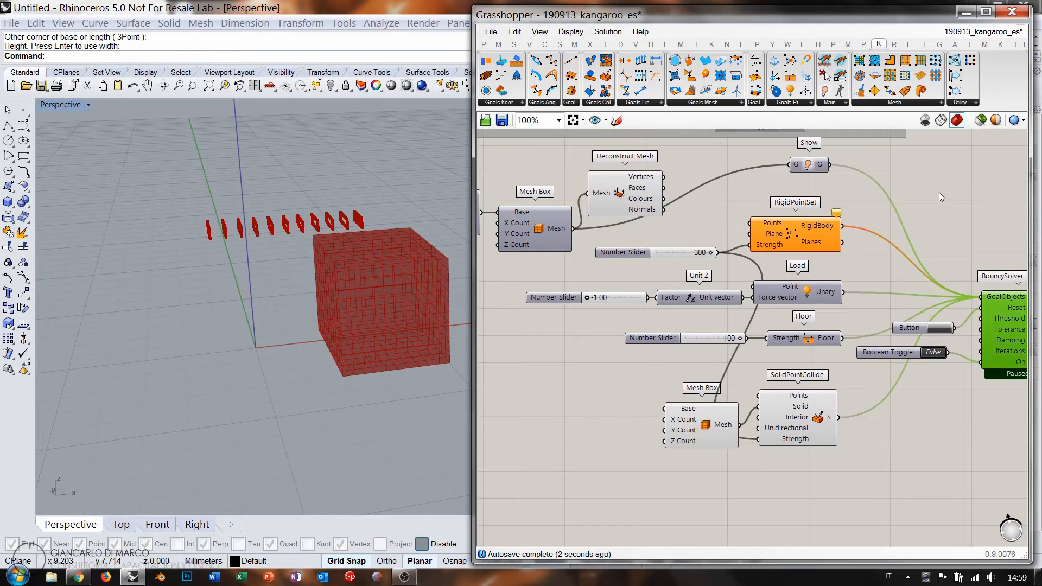
- Connect Deconstruct Mesh's Vertices output to the Points inputs of RigidPointSet and SolidPointCollide
click(938, 192)
right_drag(312, 225, 245, 233)
scroll(360, 201, up, 6)
right_drag(361, 201, 337, 214)
drag(615, 186, 751, 223)
click(742, 192)
right_drag(683, 246, 654, 214)
drag(635, 175, 729, 363)
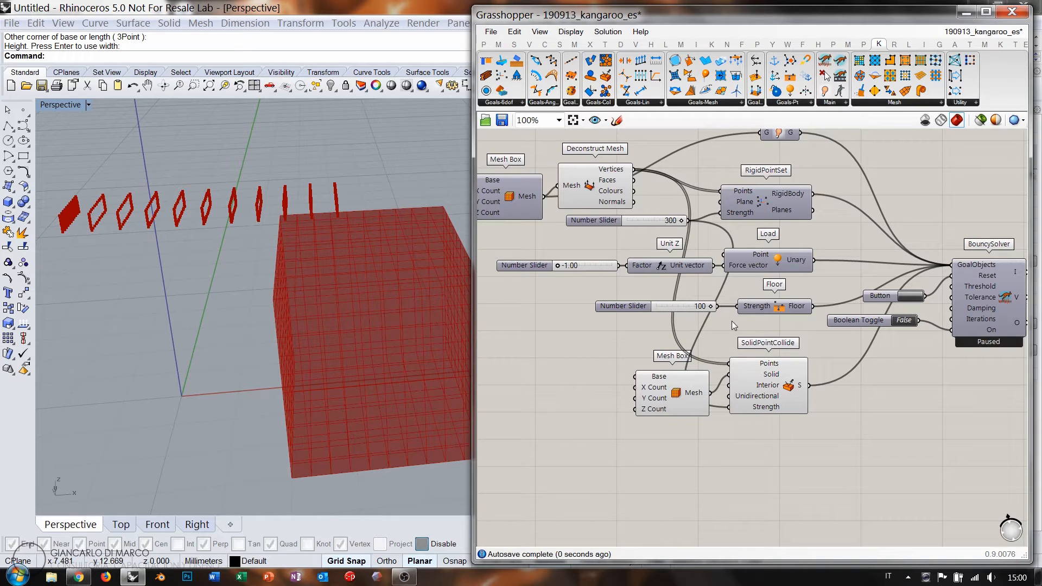
- Hide the Deconstruct Mesh preview and turn the BouncySolver's preview back on
click(601, 190)
key(ctrl+q)
click(1001, 300)
key(ctrl+q)
click(946, 395)
right_drag(290, 305, 265, 286)
shift+right_drag(336, 299, 315, 262)
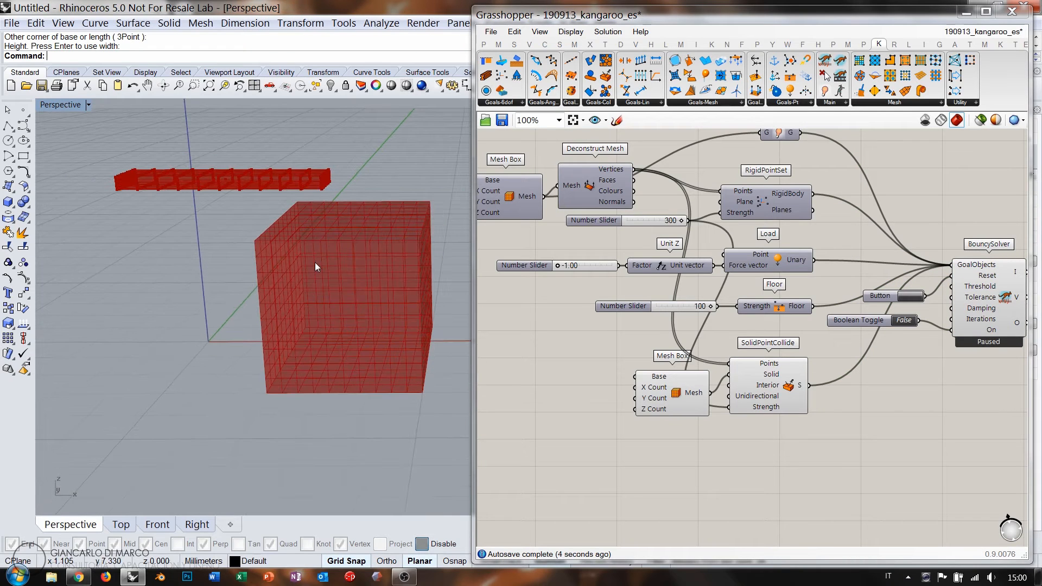
- Reset the BouncySolver, run the simulation, and switch its toggle back to False
click(902, 299)
click(903, 319)
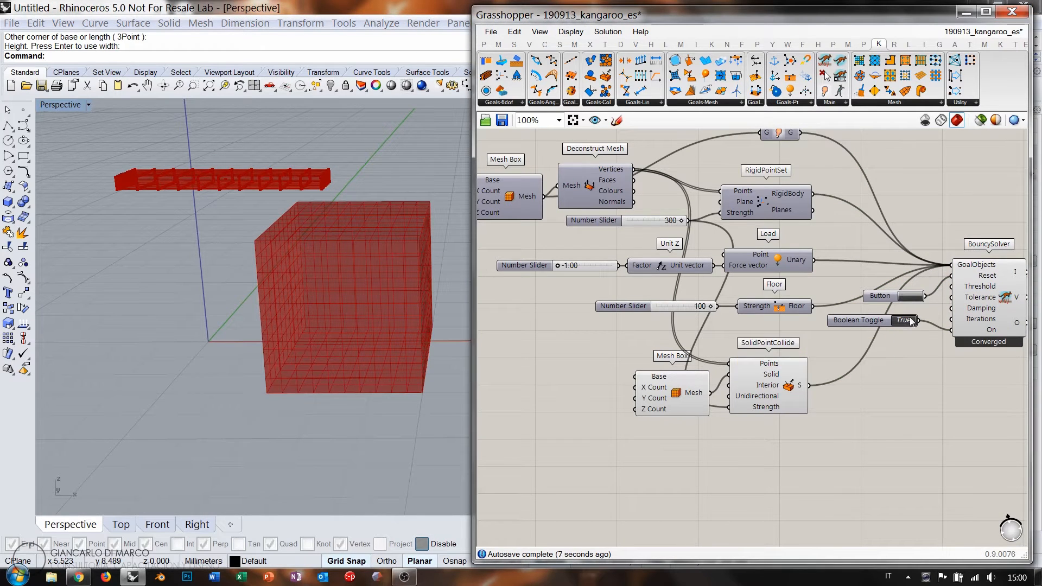
right_drag(694, 230, 709, 231)
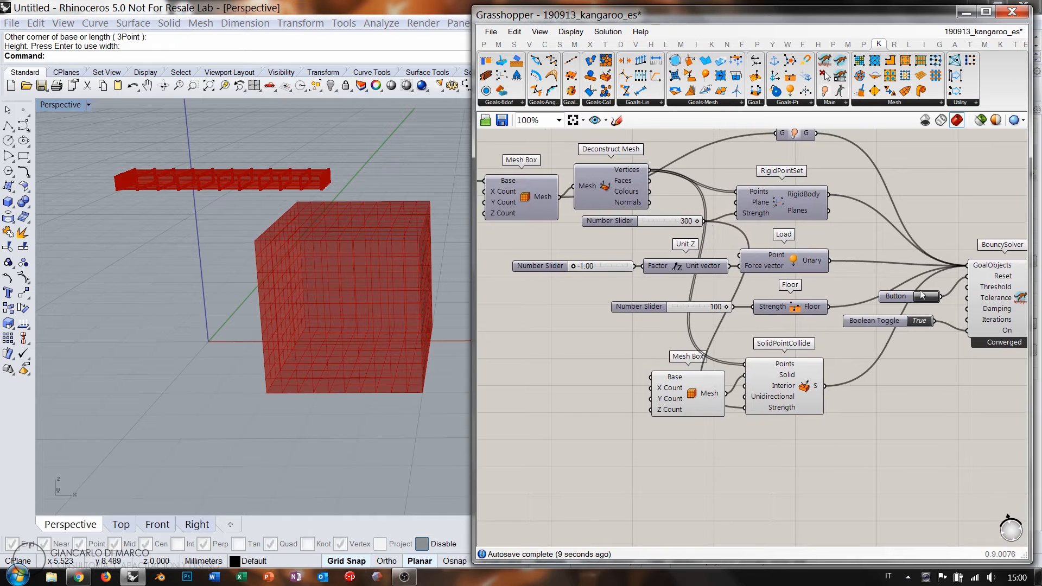
click(919, 321)
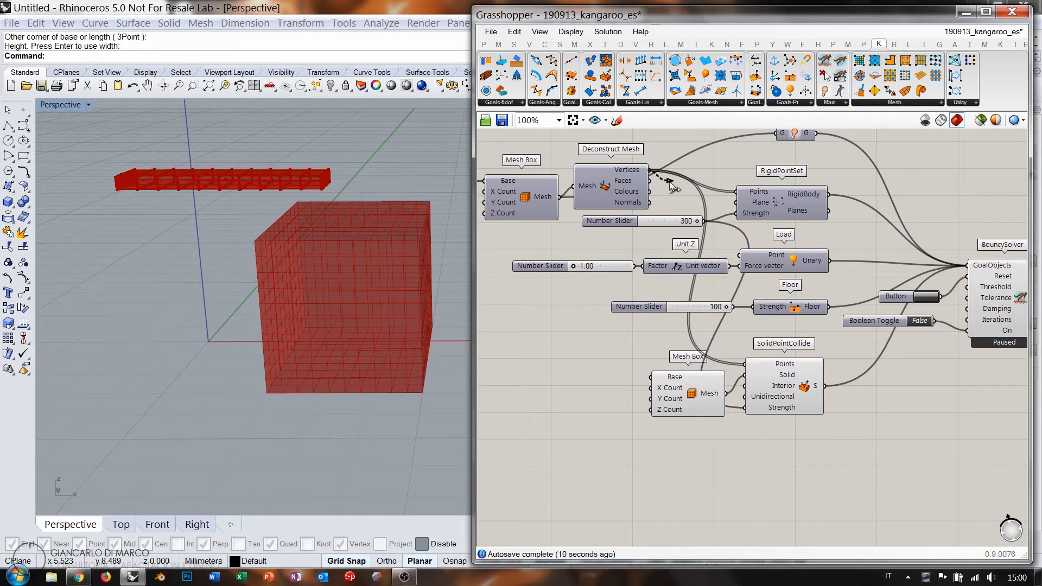
- Connect Deconstruct Mesh's Vertices to the Load's Point input and run the simulation
drag(672, 185, 739, 255)
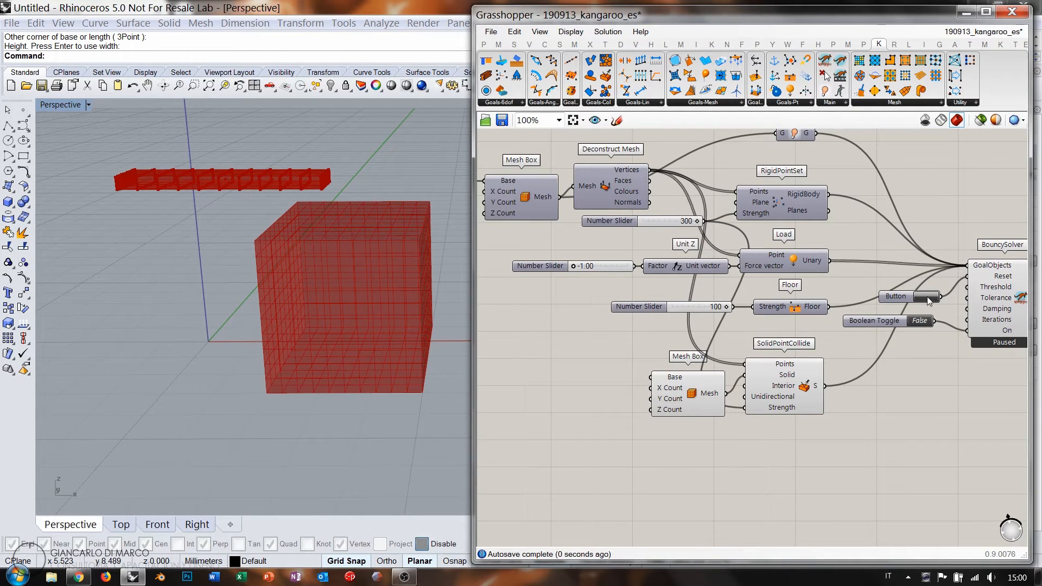
click(919, 320)
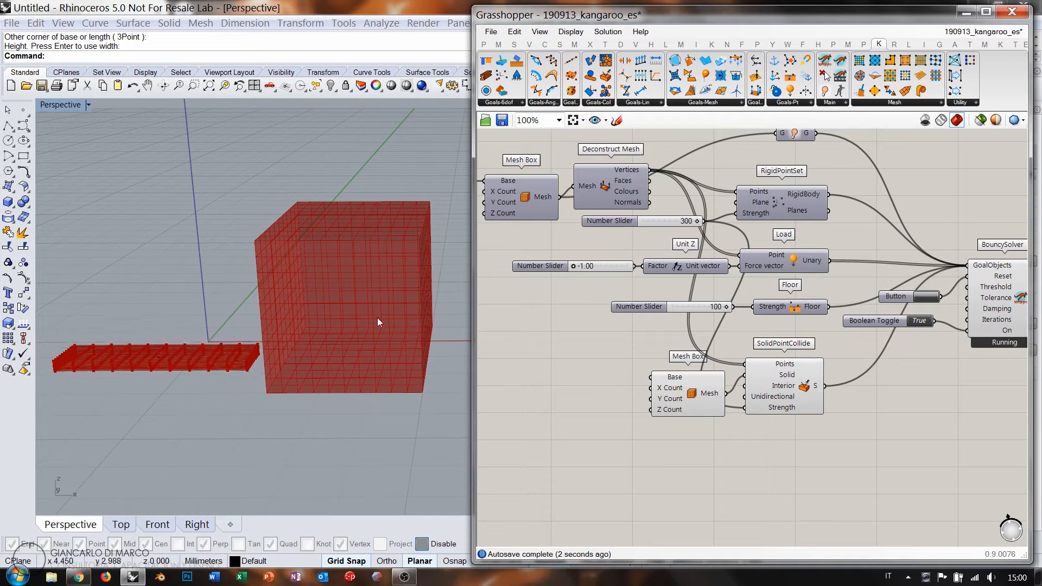
right_drag(347, 317, 331, 300)
scroll(352, 299, down, 3)
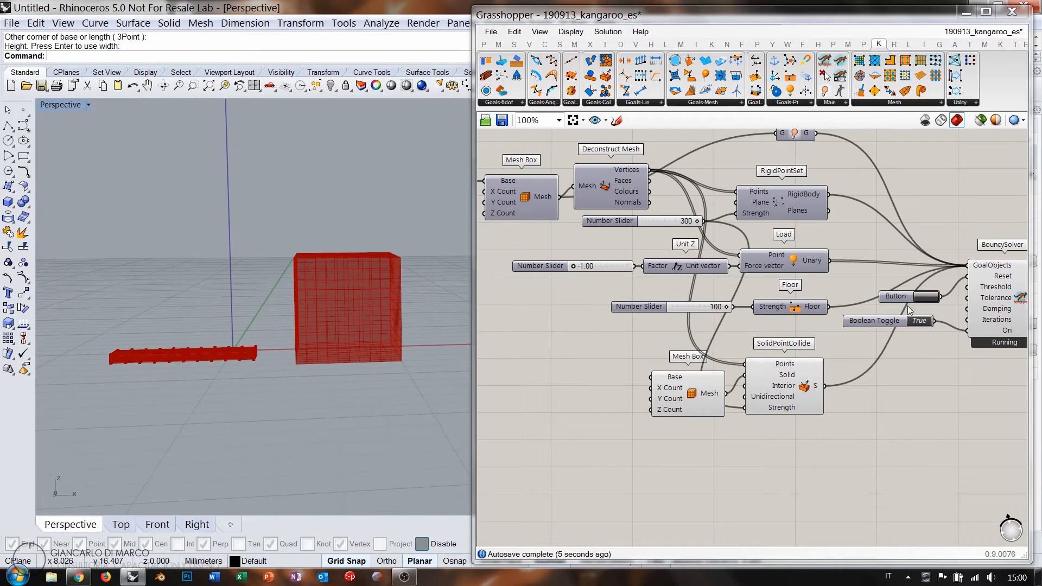
- Reset the running solver repeatedly to replay the box falling against the solid mesh and the floor
click(925, 298)
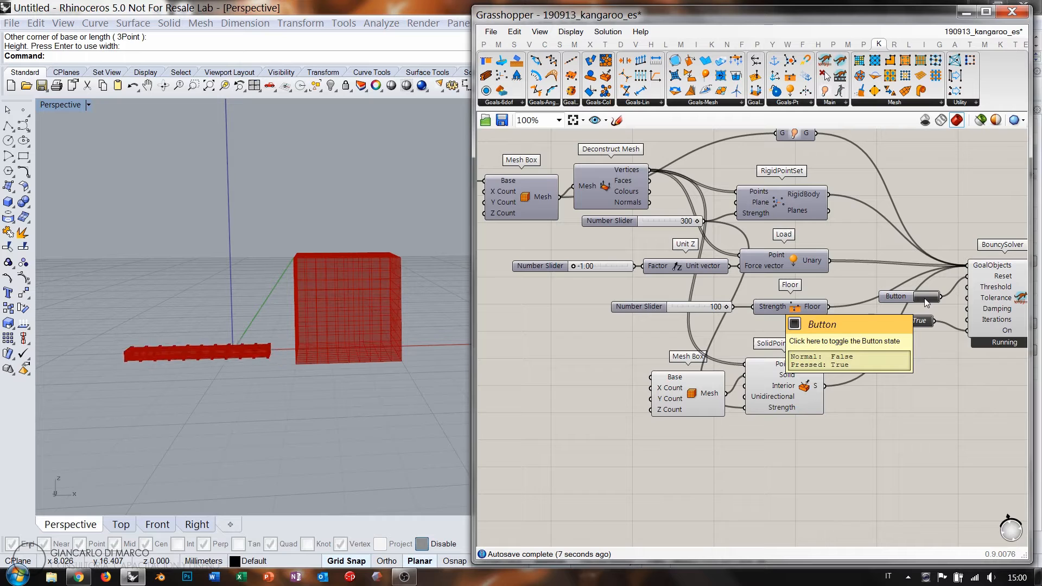
click(925, 298)
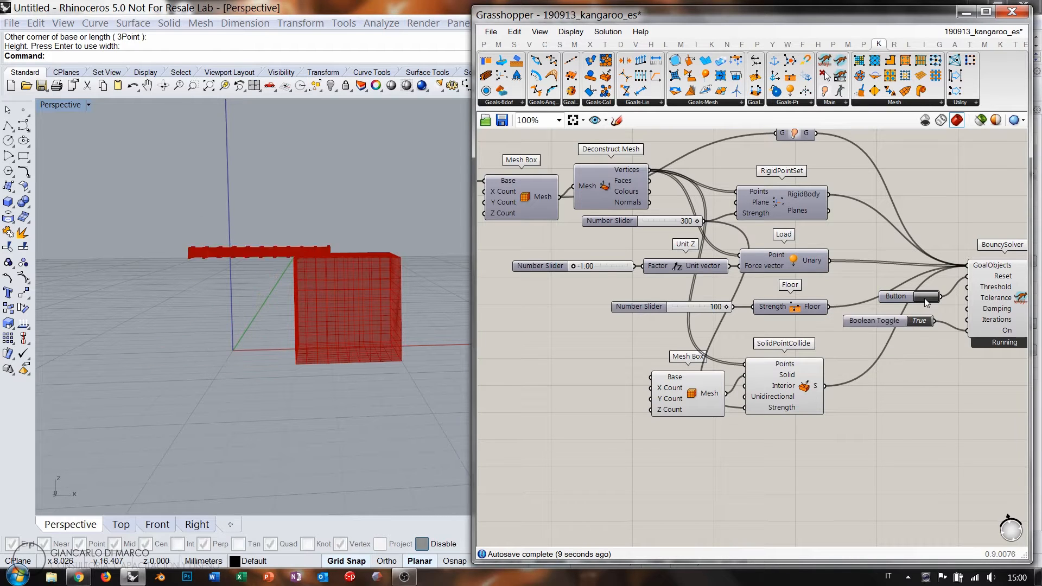
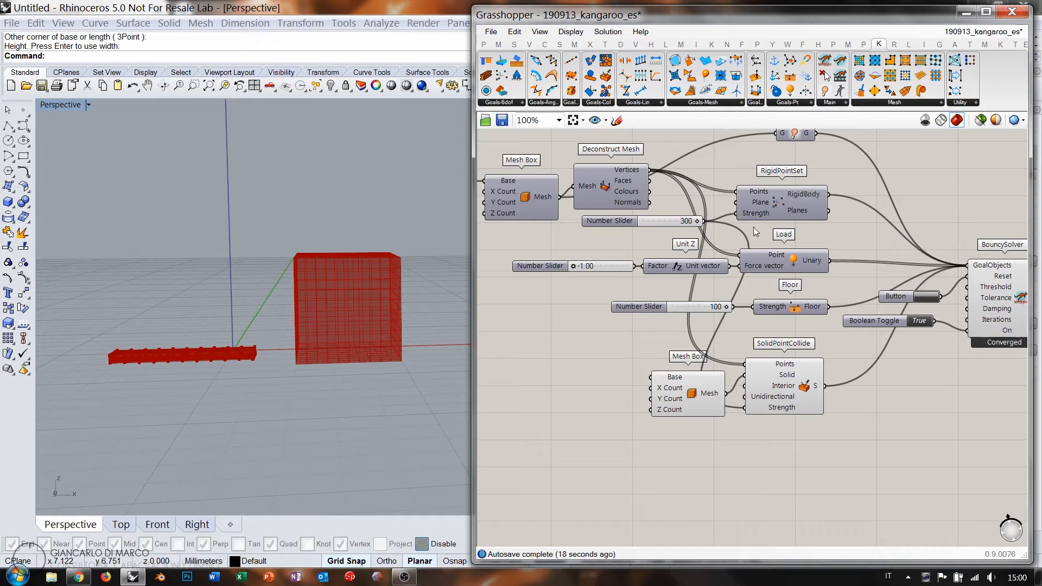
drag(671, 224, 665, 222)
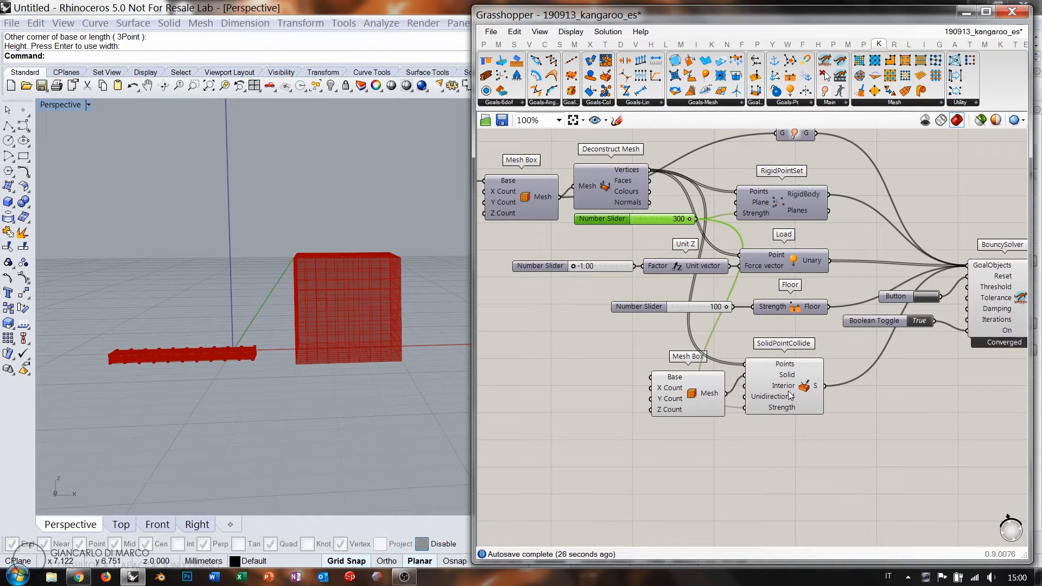
click(927, 297)
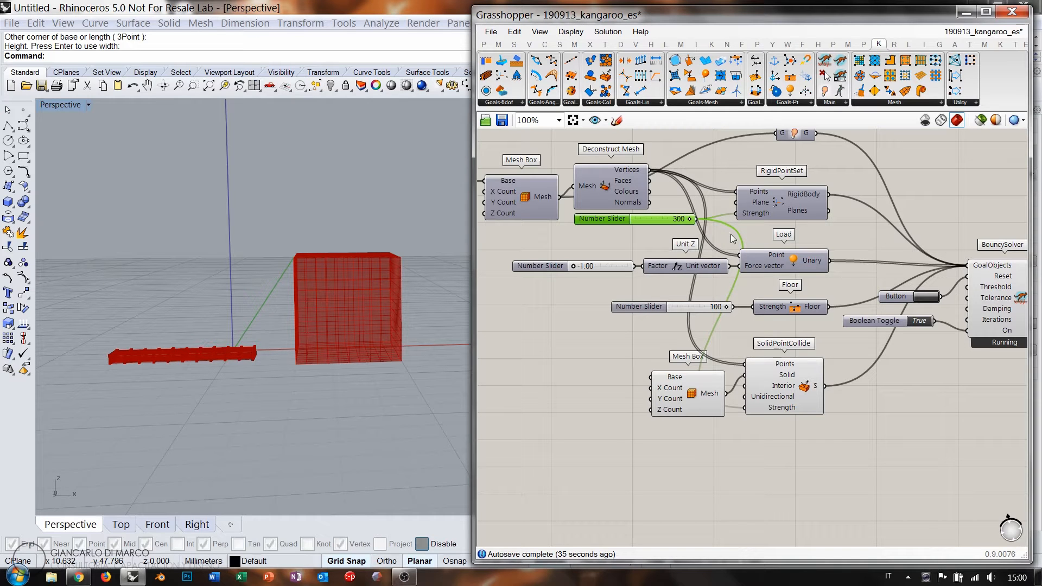
- Show the preview of the Point feeding the Domain Box and raise that point about 6 mm in the viewport
scroll(257, 358, down, 3)
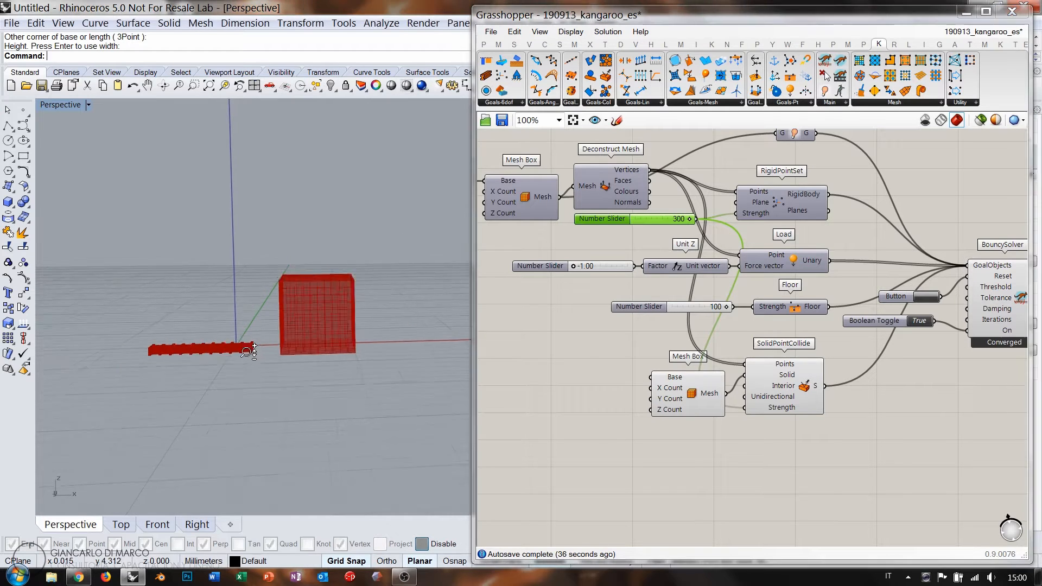
right_drag(247, 369, 279, 340)
shift+right_drag(289, 301, 302, 382)
right_drag(302, 385, 297, 375)
right_drag(537, 205, 744, 246)
click(577, 208)
key(ctrl+q)
click(579, 217)
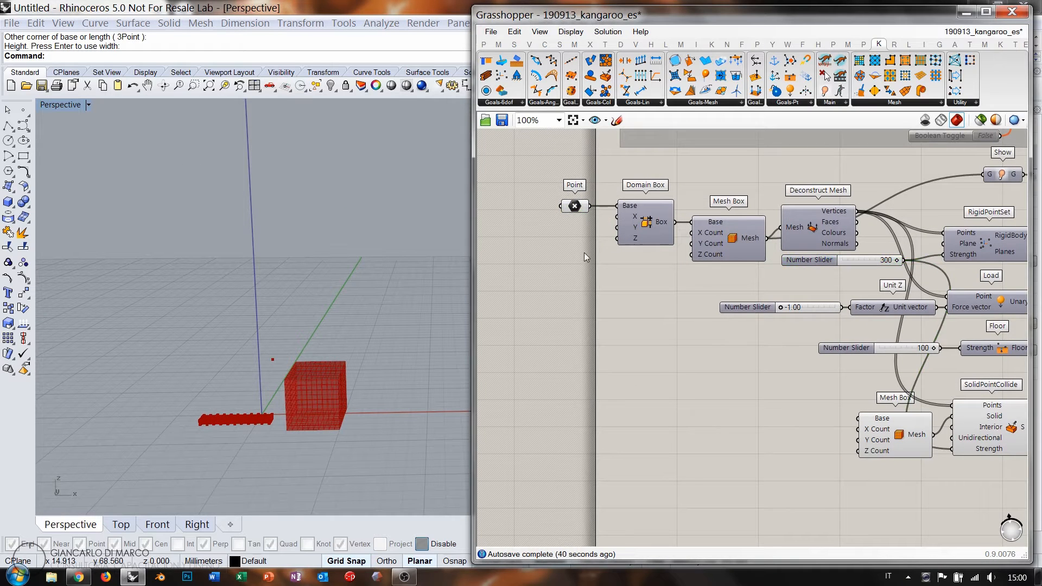
click(575, 206)
drag(272, 345, 692, 278)
- Replay the fall from the raised start point several times, switch the solver off and reset it
right_drag(843, 326, 643, 313)
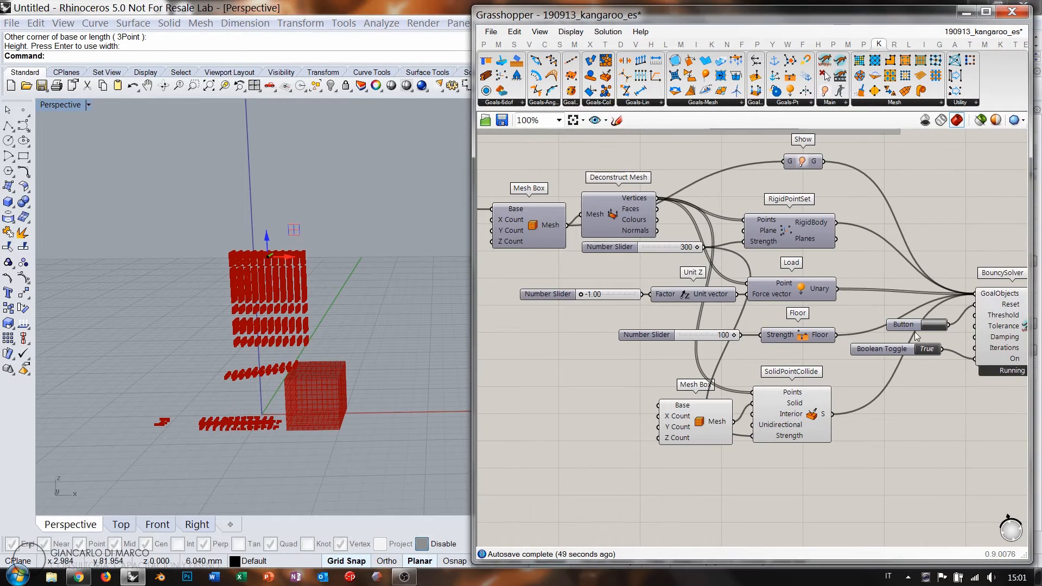
click(936, 325)
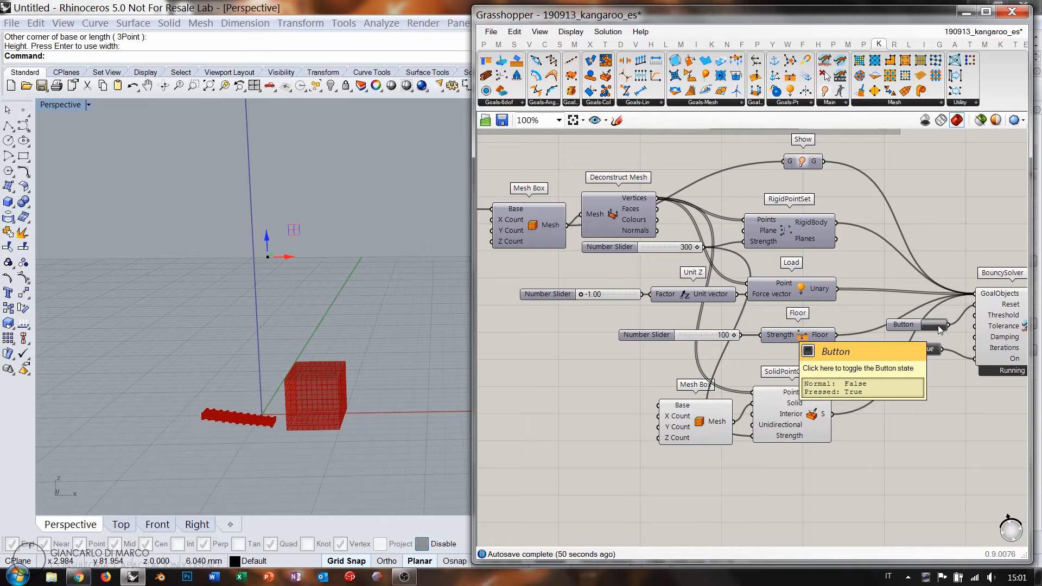
click(939, 326)
click(939, 325)
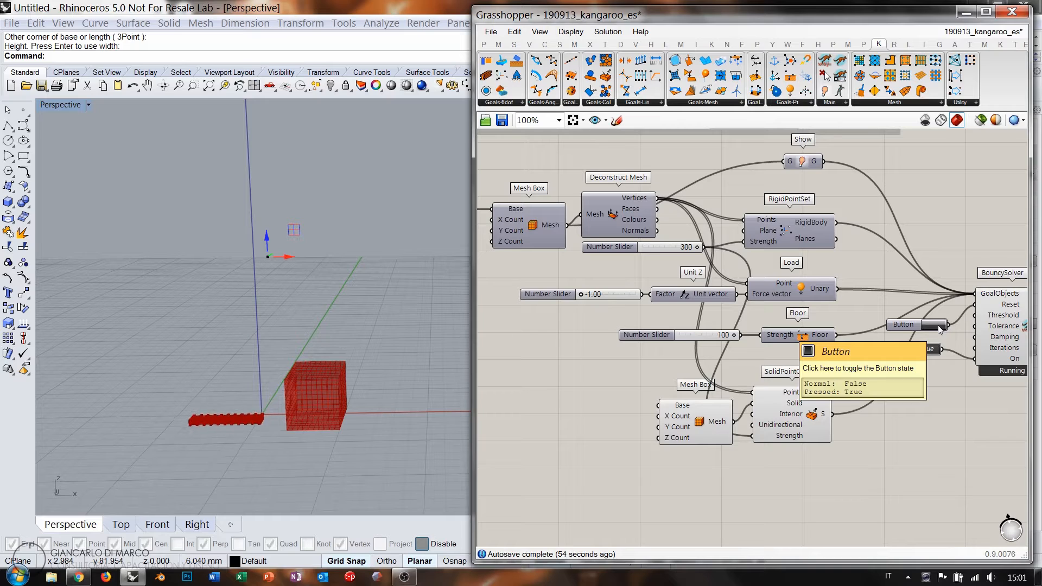
click(939, 325)
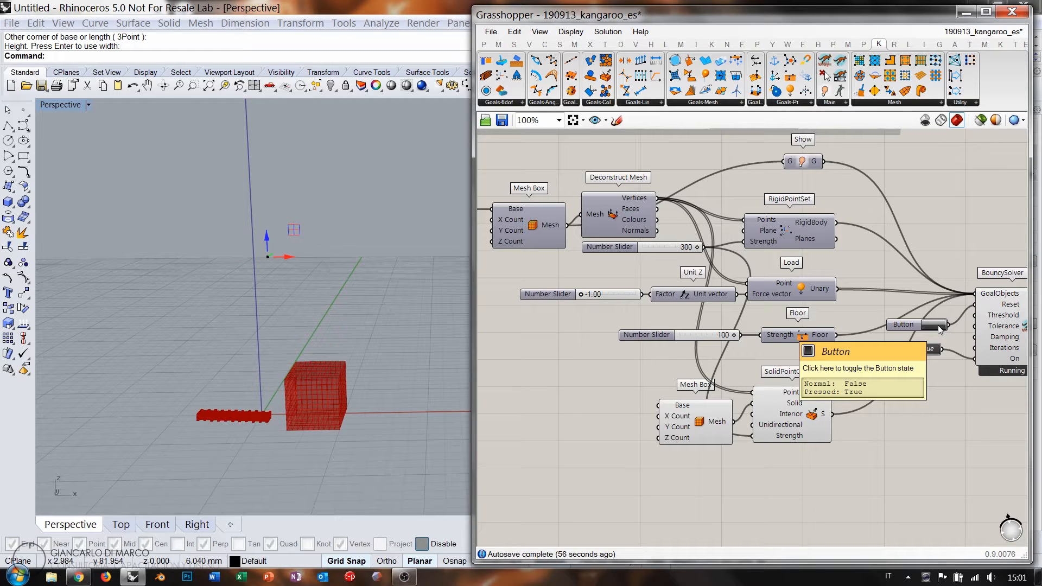
click(939, 326)
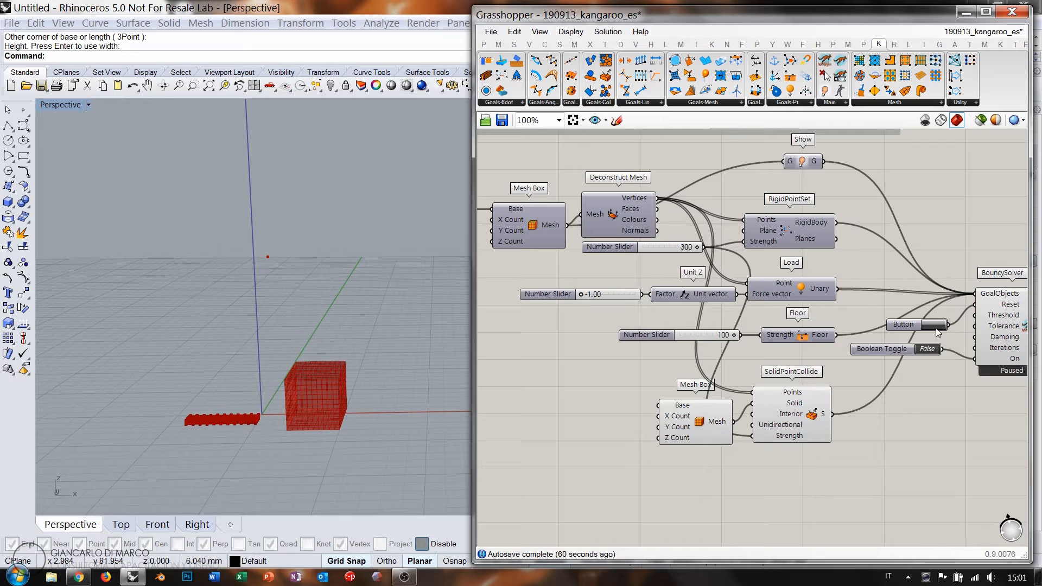
click(937, 325)
right_drag(658, 412, 703, 405)
click(731, 410)
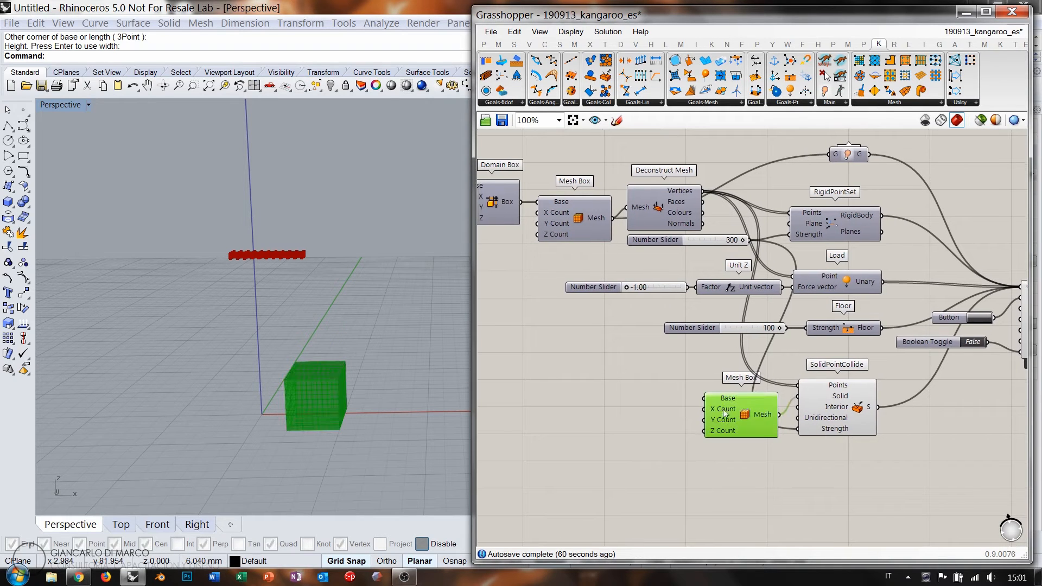
right_drag(620, 366, 681, 362)
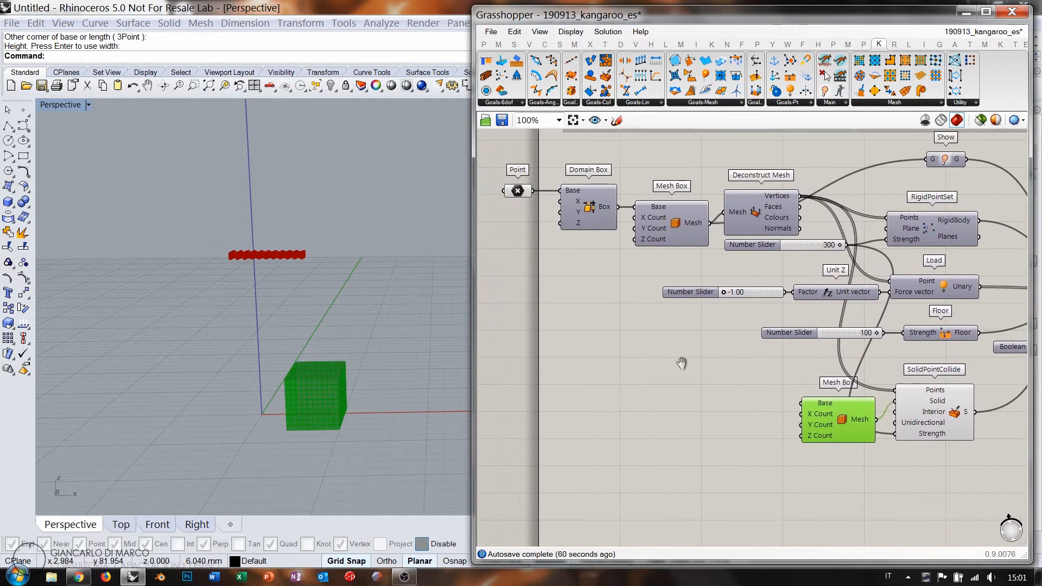
alt+drag(518, 188, 757, 408)
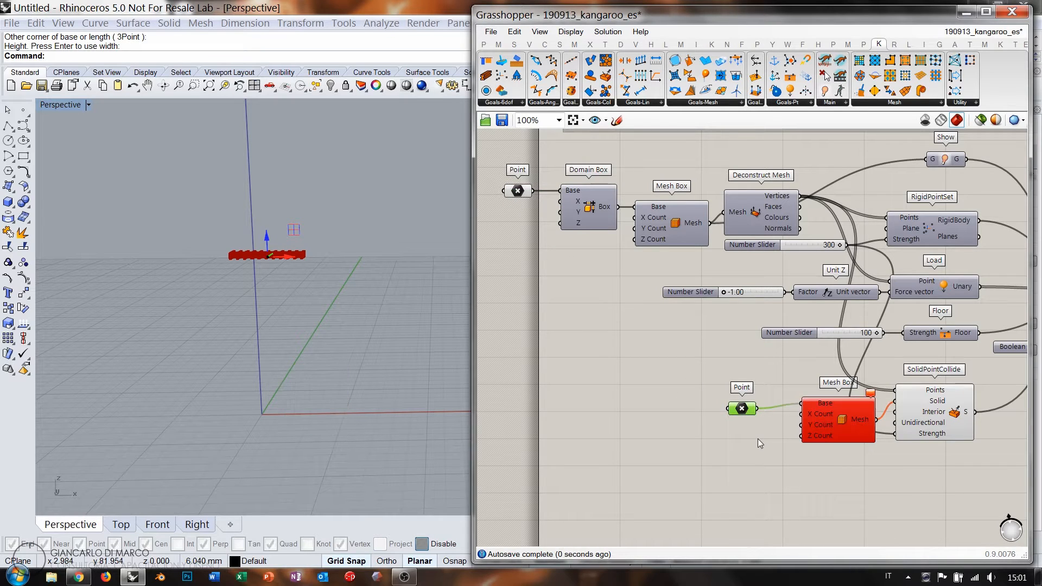
key(ctrl+z)
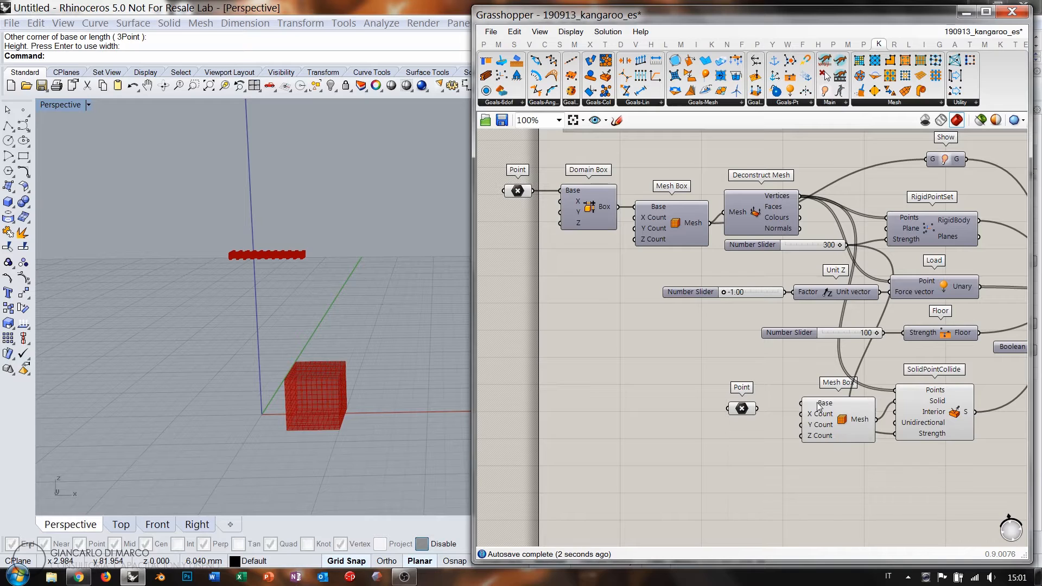
key(ctrl+z)
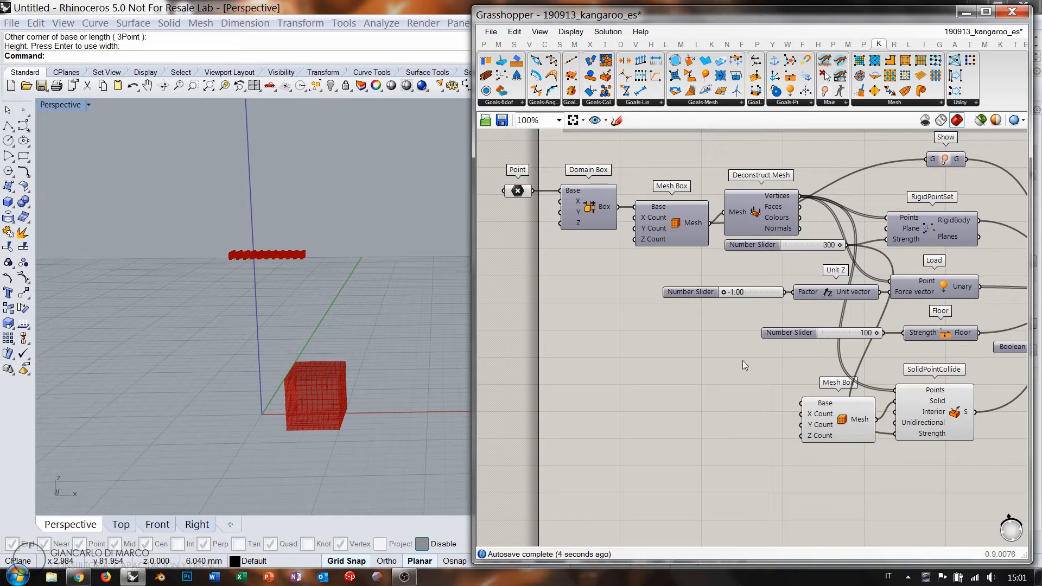
- Duplicate the Point and Domain Box together, place the copies beside SolidPointCollide's Mesh Box and adjust their spacing
click(588, 205)
shift+click(517, 195)
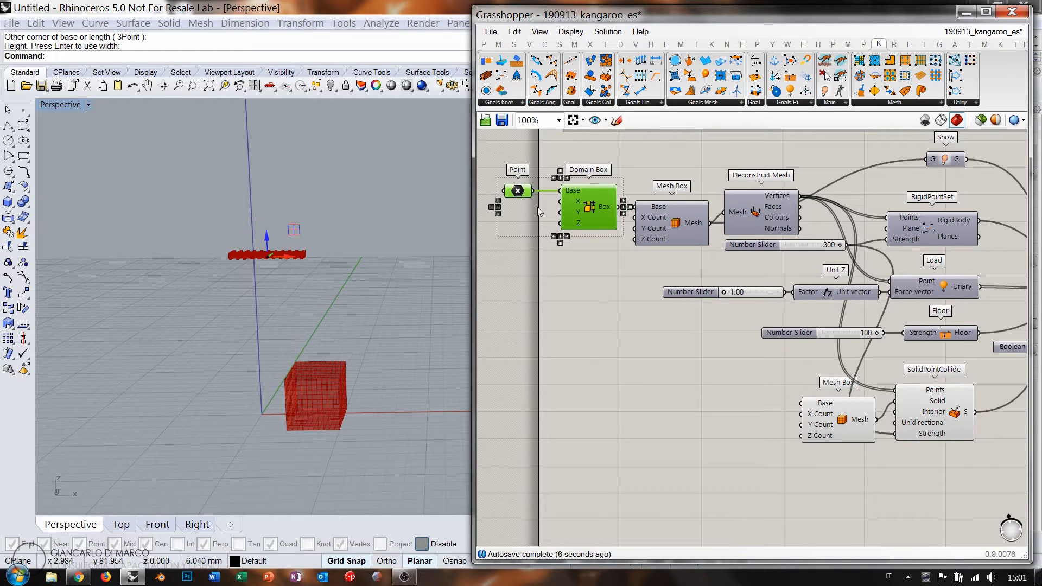
click(577, 257)
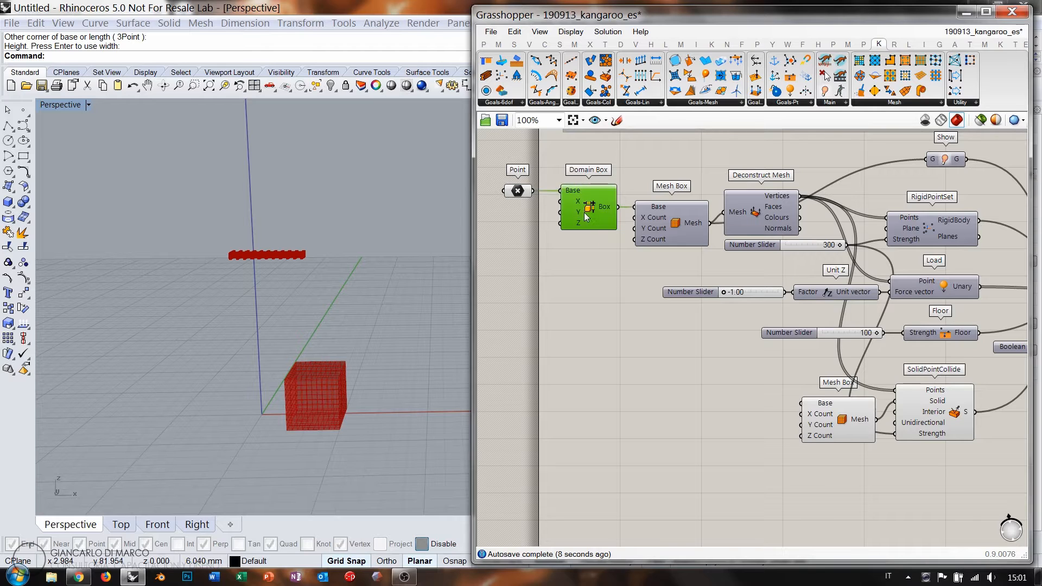
shift+click(517, 191)
key(ctrl+c)
key(ctrl+v)
drag(594, 219, 722, 404)
click(745, 452)
scroll(762, 417, up, 3)
right_drag(668, 386, 747, 380)
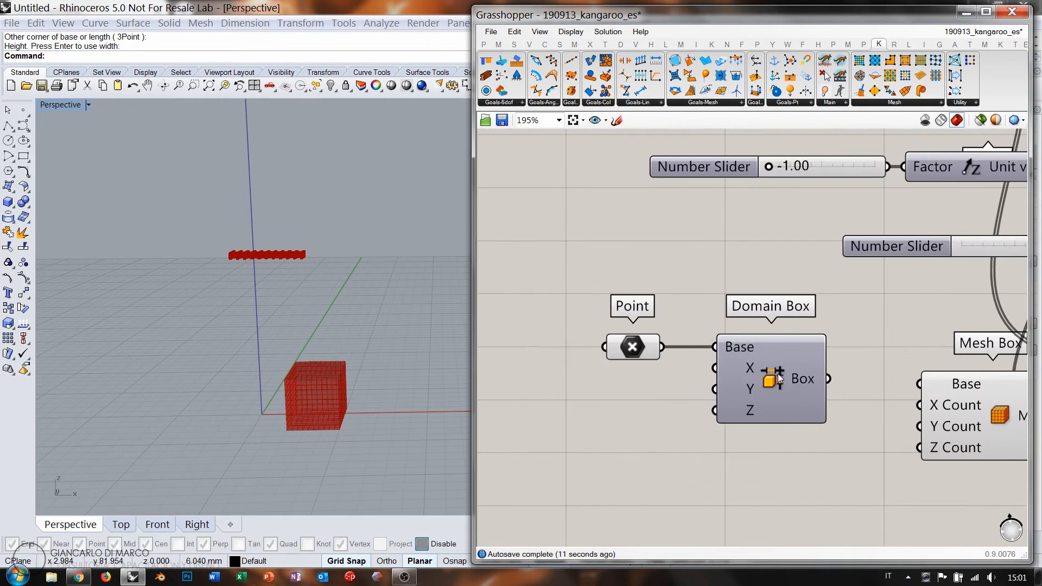
drag(777, 373, 785, 375)
click(604, 370)
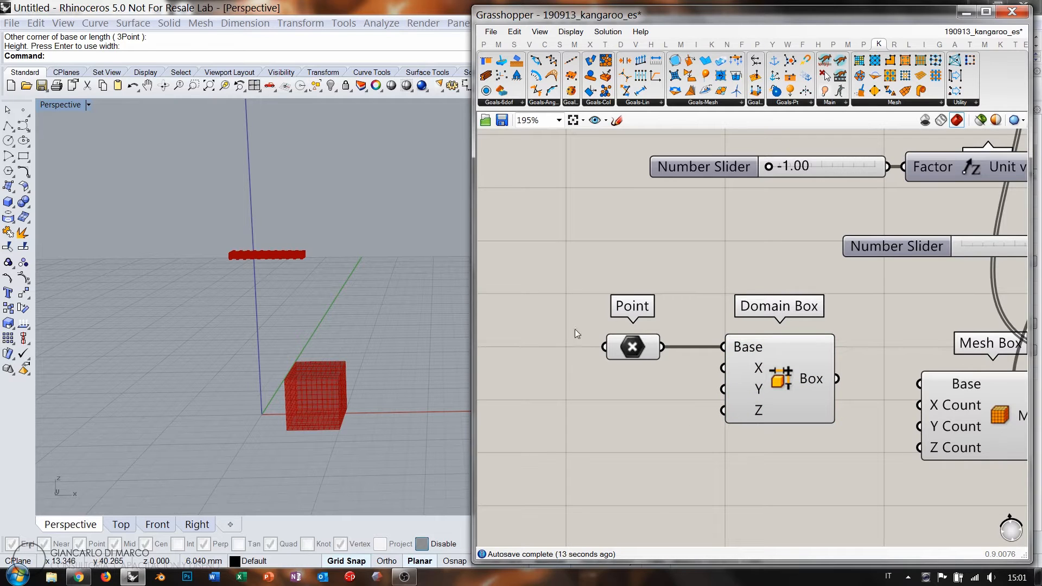
- Move the copied Point about 4.3 mm down and about 2.5 mm along positive X, above the solid mesh
click(632, 346)
drag(266, 236, 263, 319)
right_drag(277, 327, 307, 340)
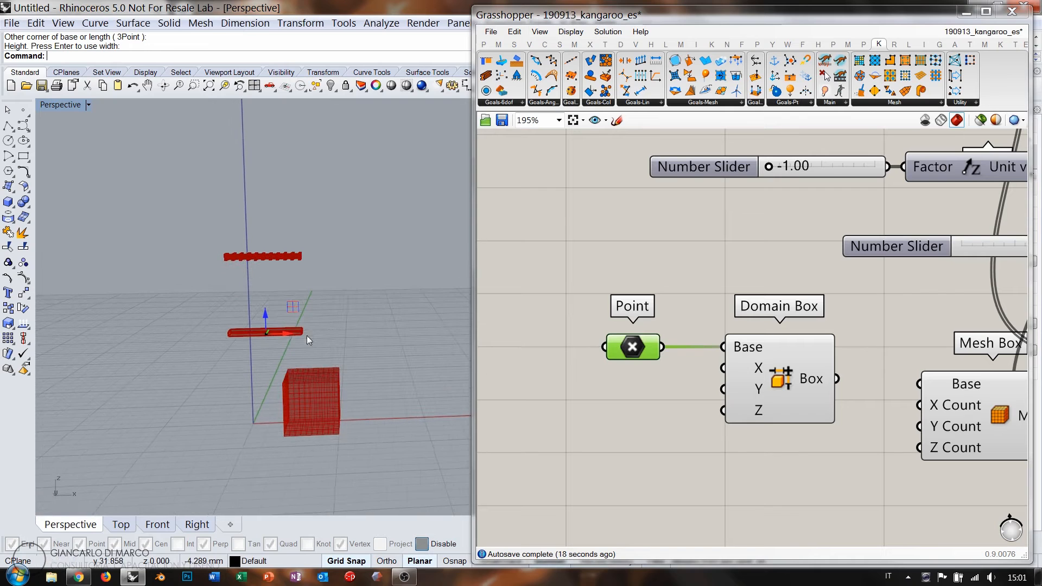
drag(300, 332, 329, 334)
click(585, 429)
mouse_move(305, 354)
right_down()
mouse_move(265, 397)
mouse_move(281, 350)
mouse_move(294, 356)
right_up()
- Add a Construct Domain component and place it before the copied Domain Box
right_drag(761, 369, 802, 318)
double_click(692, 365)
text(cd)
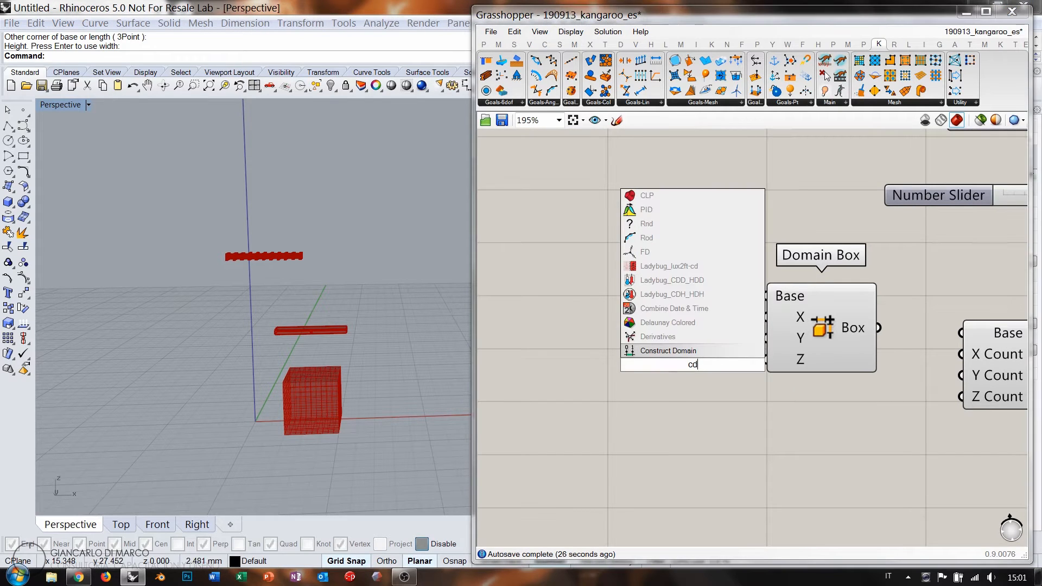
click(663, 350)
right_drag(725, 367, 843, 373)
drag(841, 373, 779, 360)
right_drag(709, 371, 774, 353)
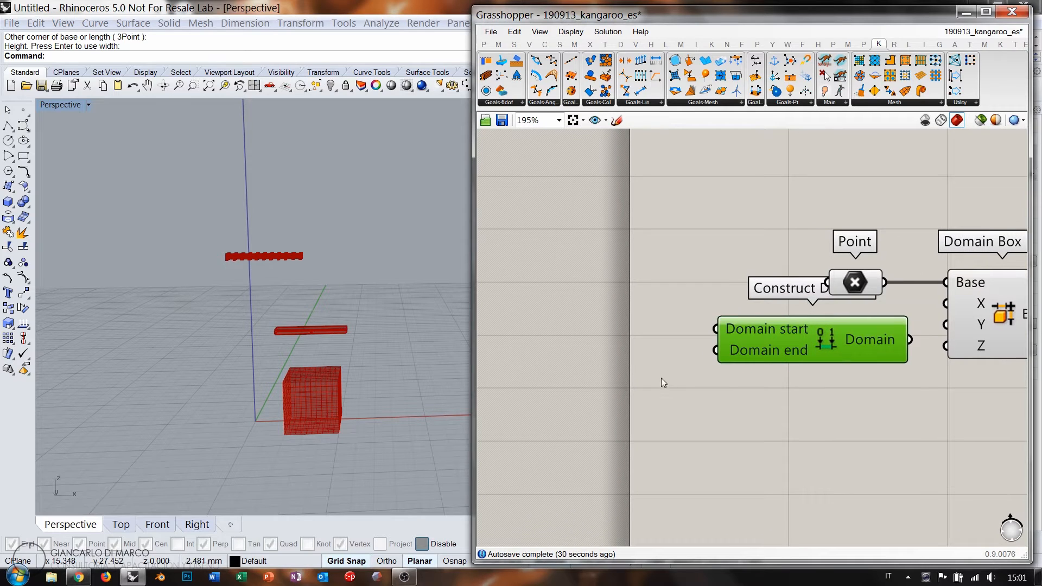
- Add a number slider ranging from 0.000 to 5 beside Construct Domain
click(618, 341)
double_click(619, 341)
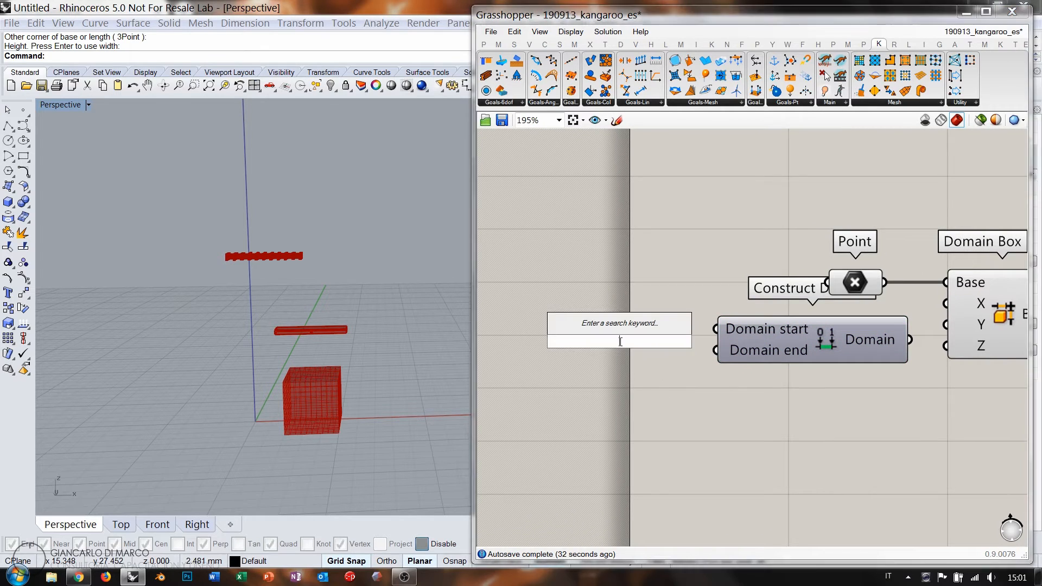
text(0.000<5)
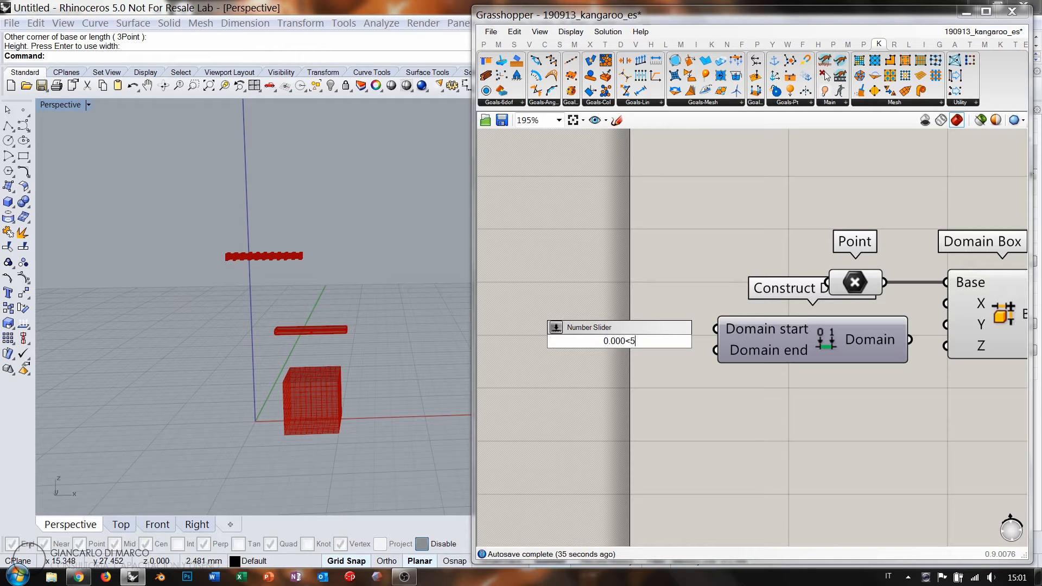
key(Return)
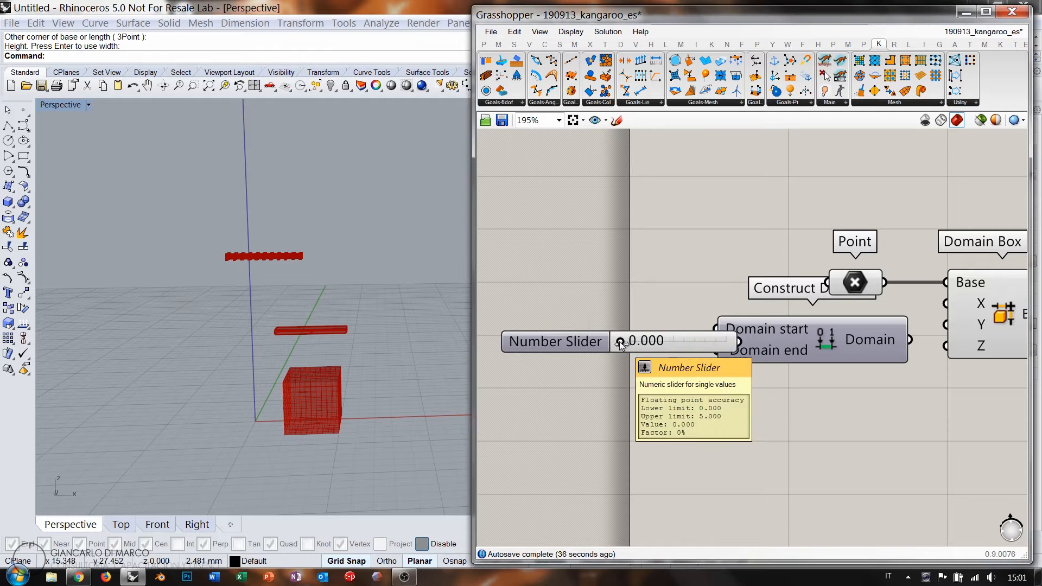
- Connect the slider to both Construct Domain inputs and give Domain start the expression -x
drag(689, 342, 636, 338)
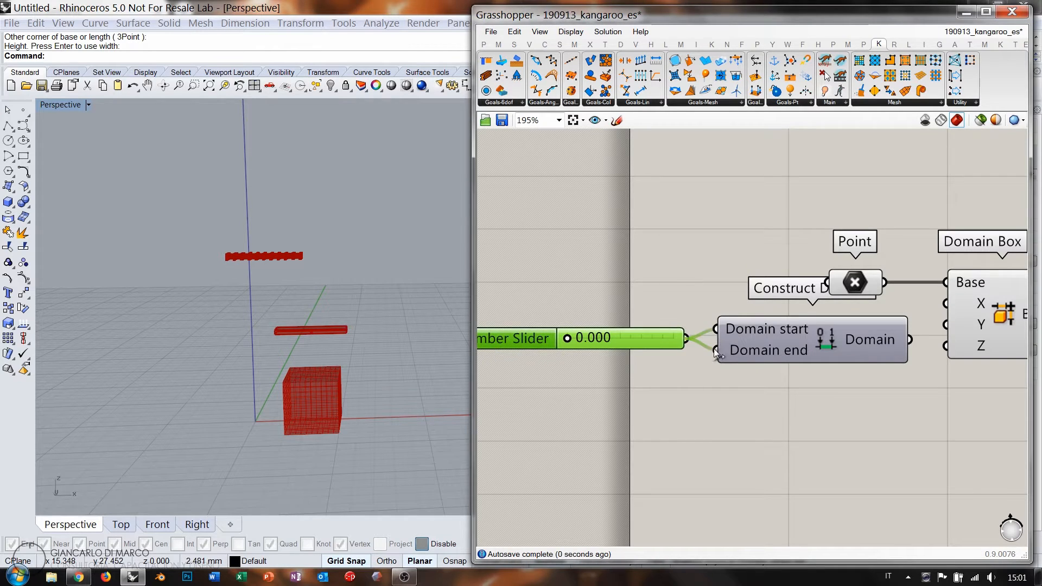
right_click(741, 335)
mouse_move(781, 427)
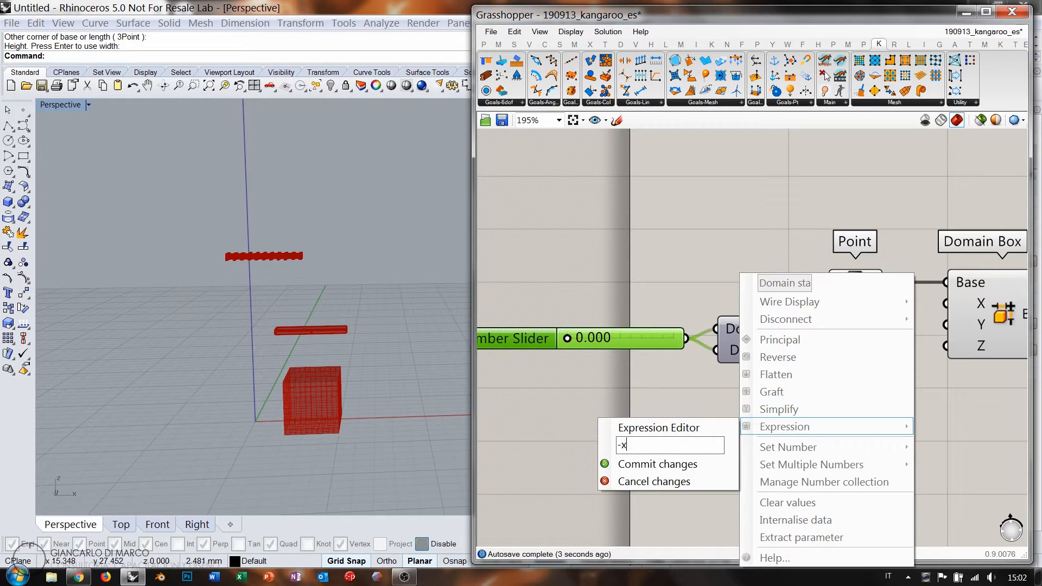
text(-x)
key(Return)
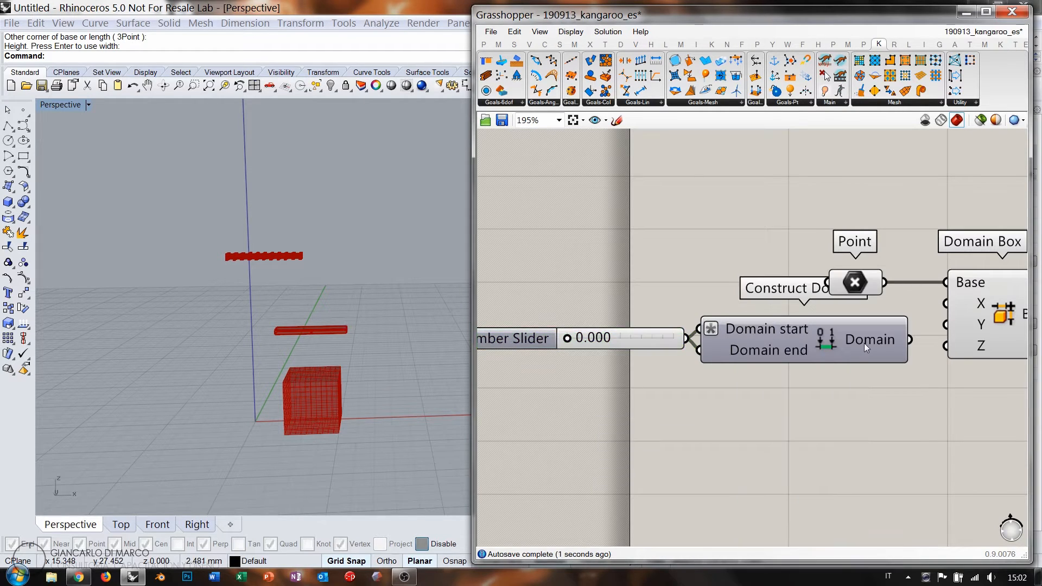
- Feed the constructed domain into the copied Domain Box's X, Y and Z inputs and set the slider to 1.536
drag(898, 305, 862, 343)
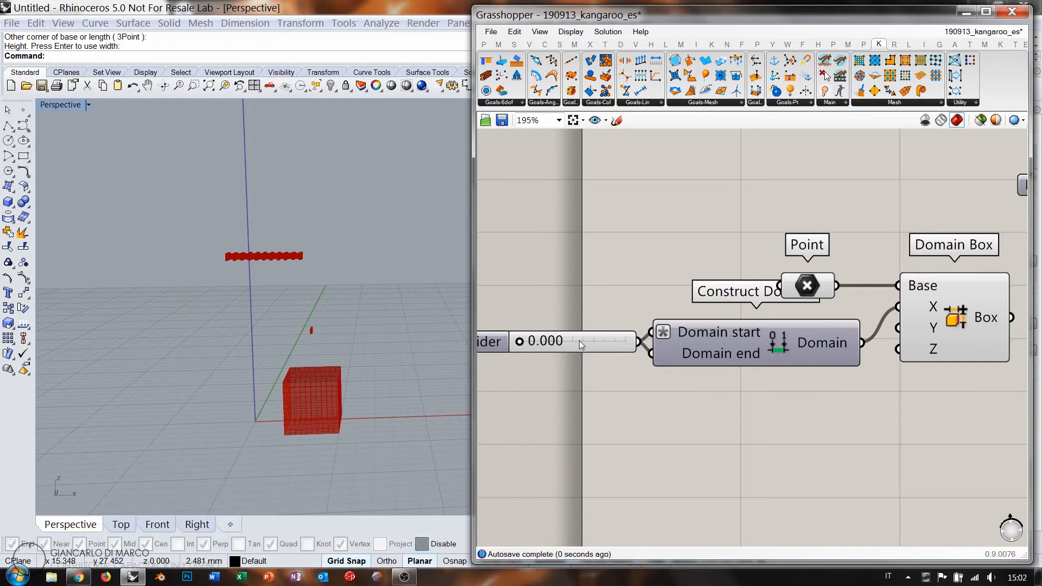
drag(520, 343, 550, 353)
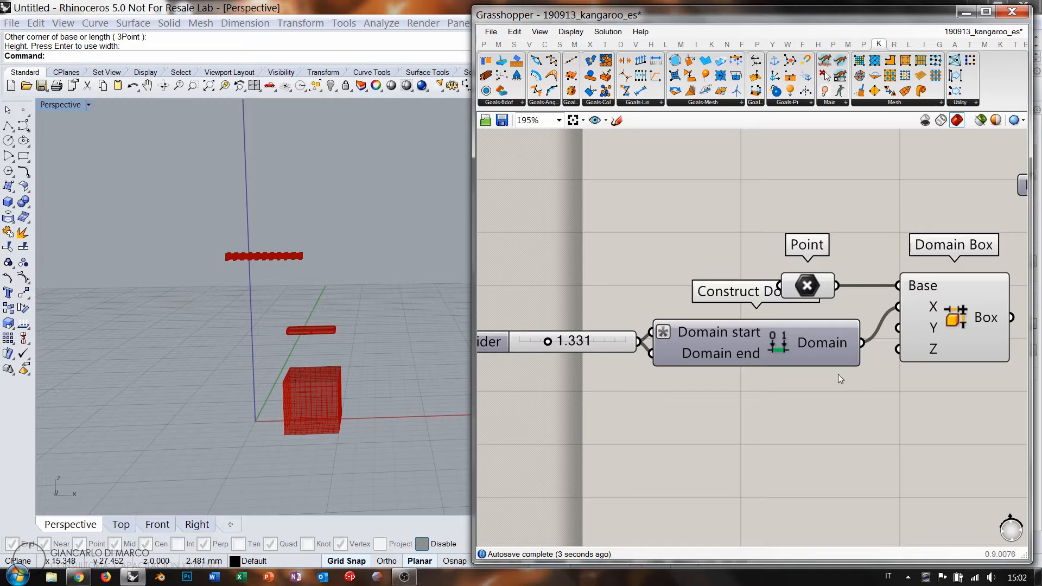
right_drag(837, 373, 792, 360)
click(911, 306)
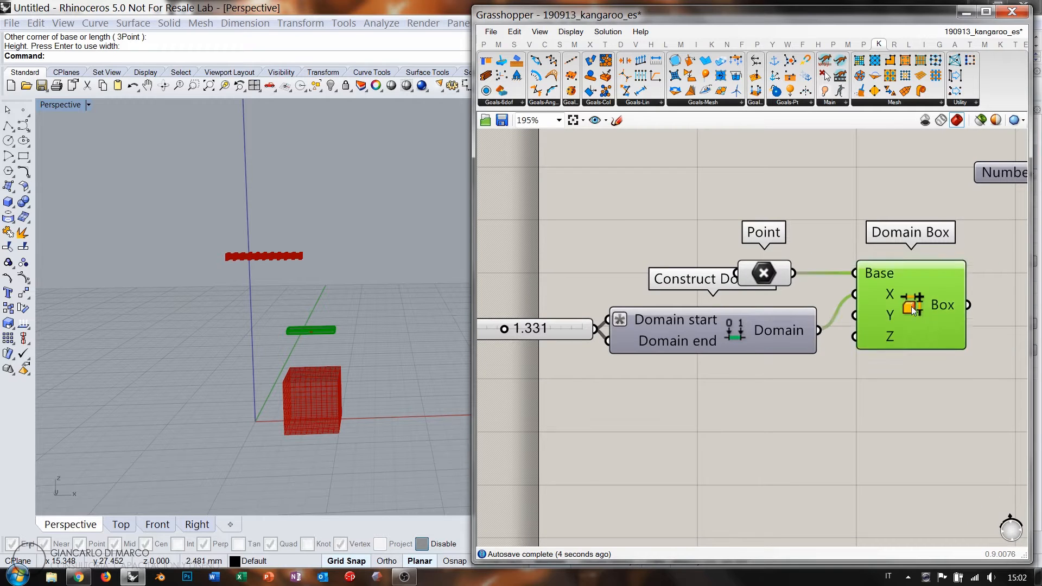
click(855, 382)
drag(819, 331, 851, 316)
drag(819, 330, 853, 337)
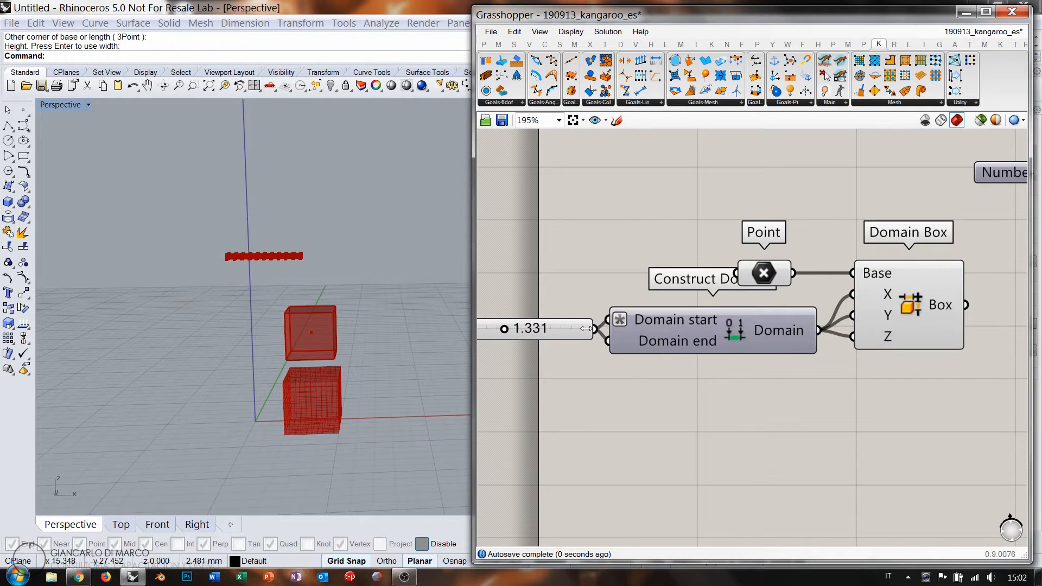
mouse_move(505, 333)
mouse_down()
mouse_move(525, 335)
mouse_move(508, 334)
mouse_up()
- Hide the preview of the copied Point and Domain Box, and connect the Box output to the lower Mesh Box's Base
scroll(592, 358, down, 4)
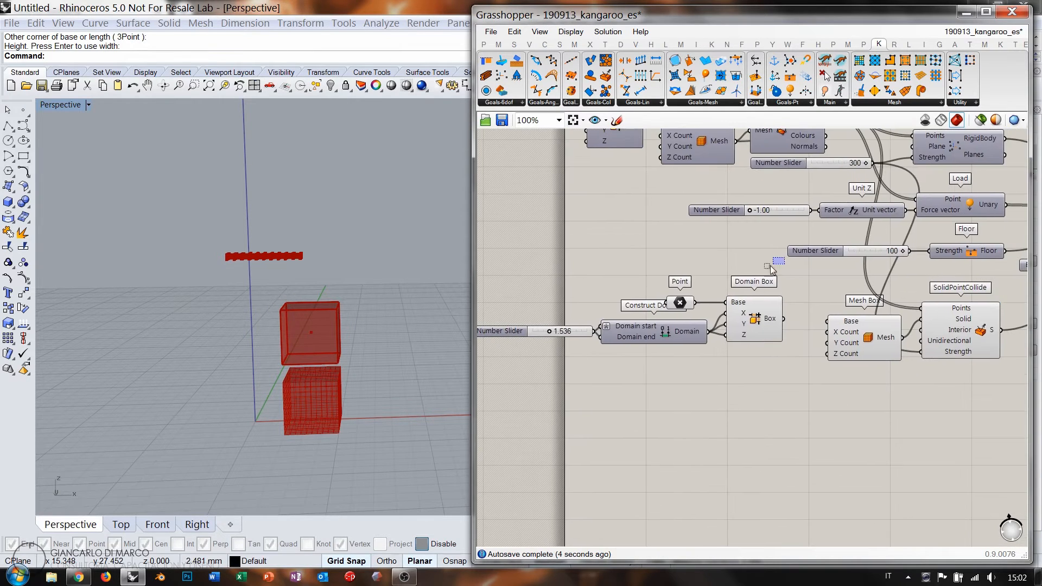
drag(770, 265, 658, 340)
key(ctrl+q)
right_drag(821, 362, 724, 365)
click(697, 321)
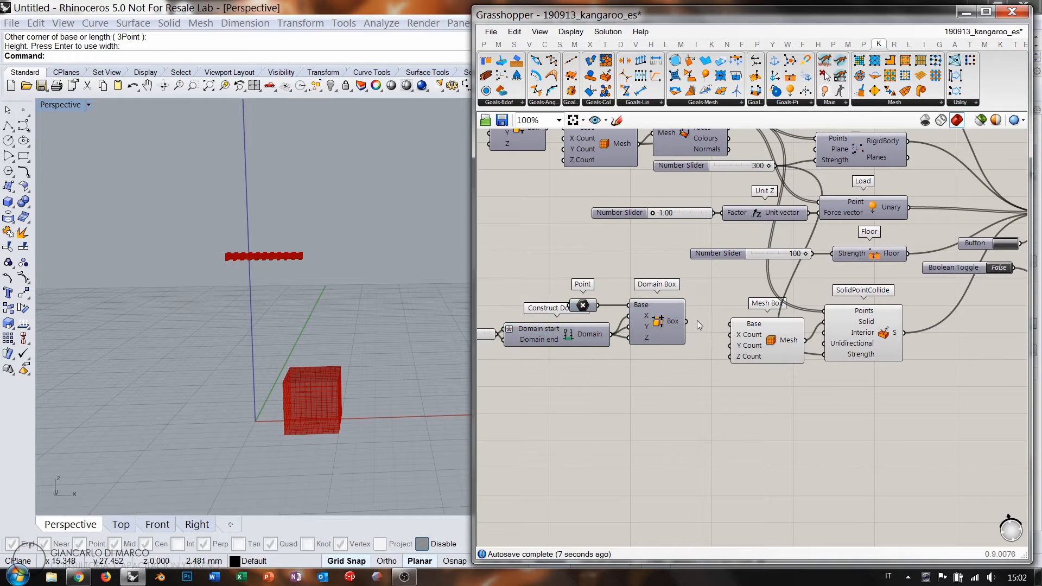
drag(721, 322, 729, 324)
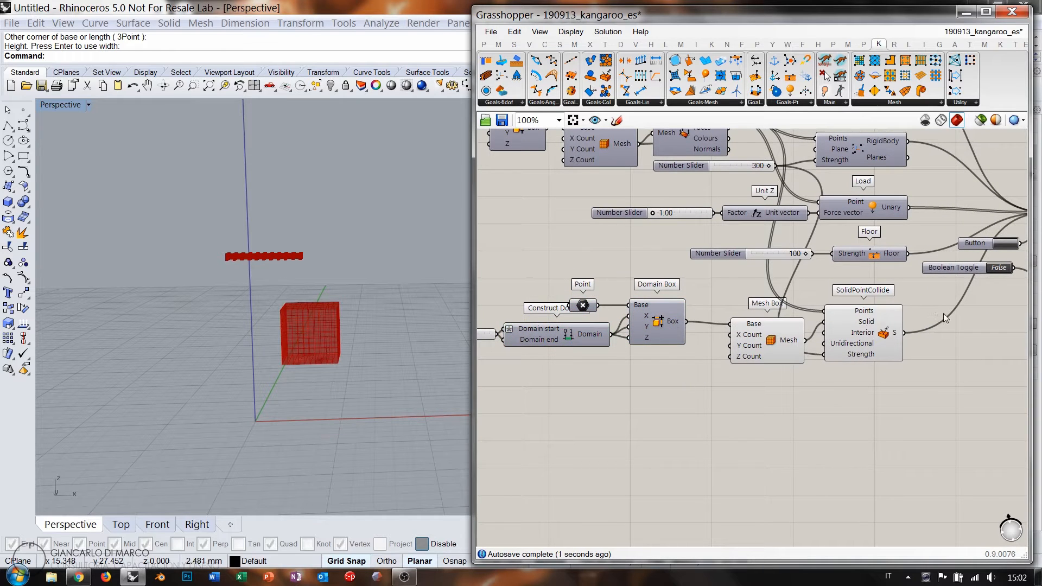
- Run the BouncySolver by setting its Boolean Toggle to True, and reset the simulation several times
right_drag(942, 313, 748, 384)
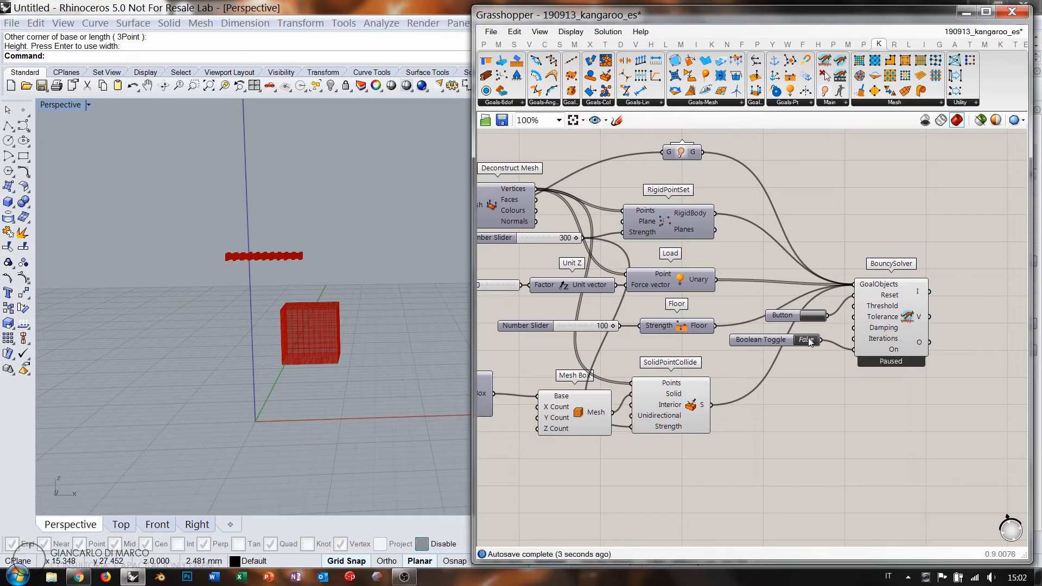
double_click(808, 340)
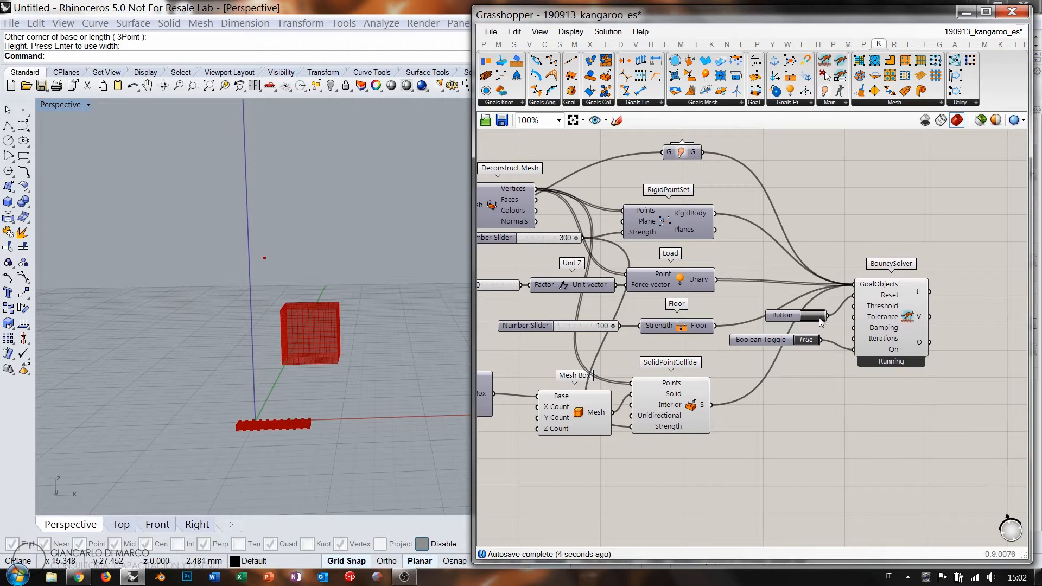
click(820, 318)
click(817, 315)
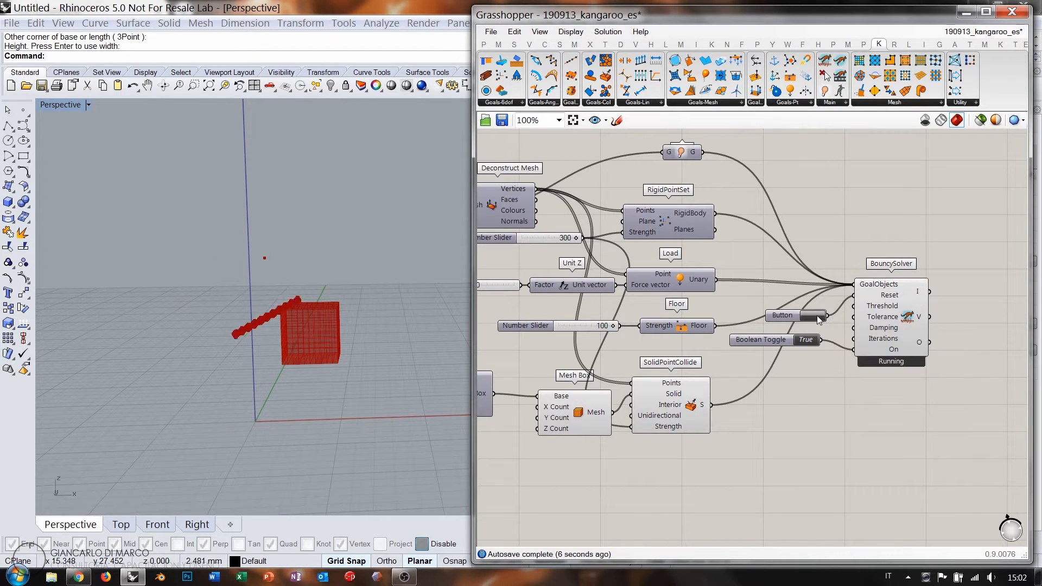
click(819, 318)
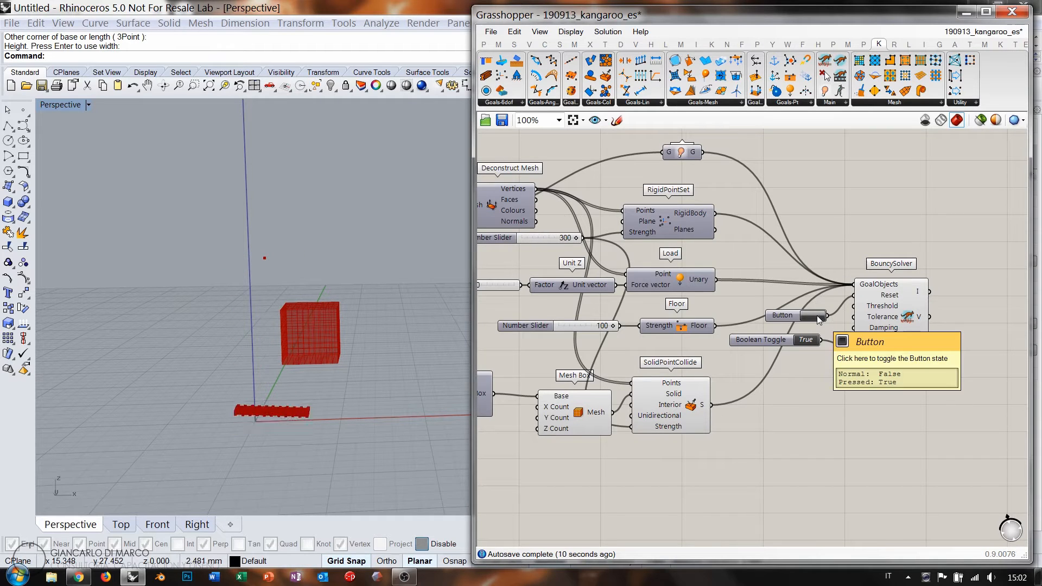
click(817, 318)
scroll(720, 366, down, 2)
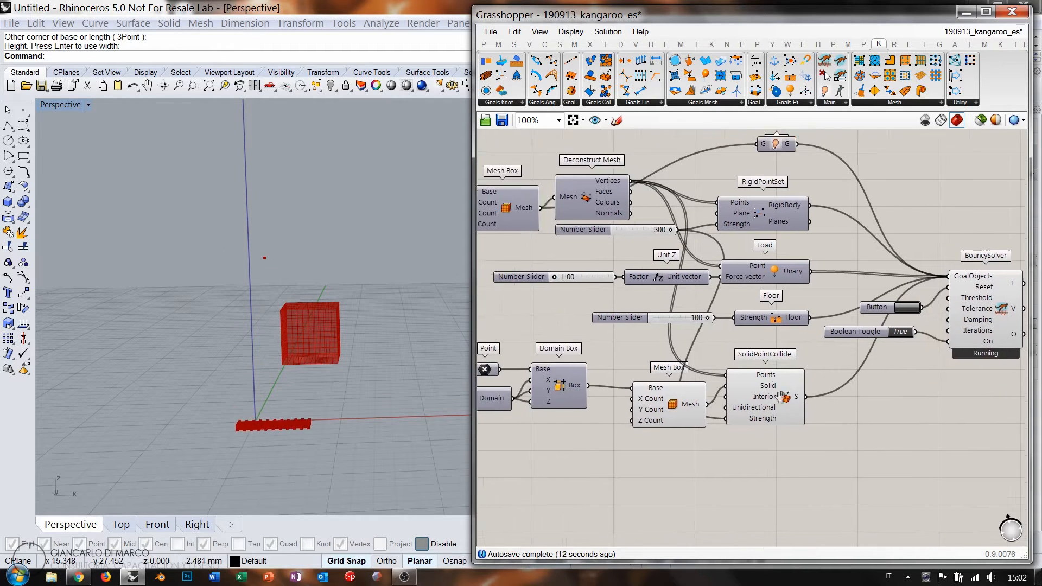
drag(957, 422, 493, 208)
right_drag(578, 250, 670, 257)
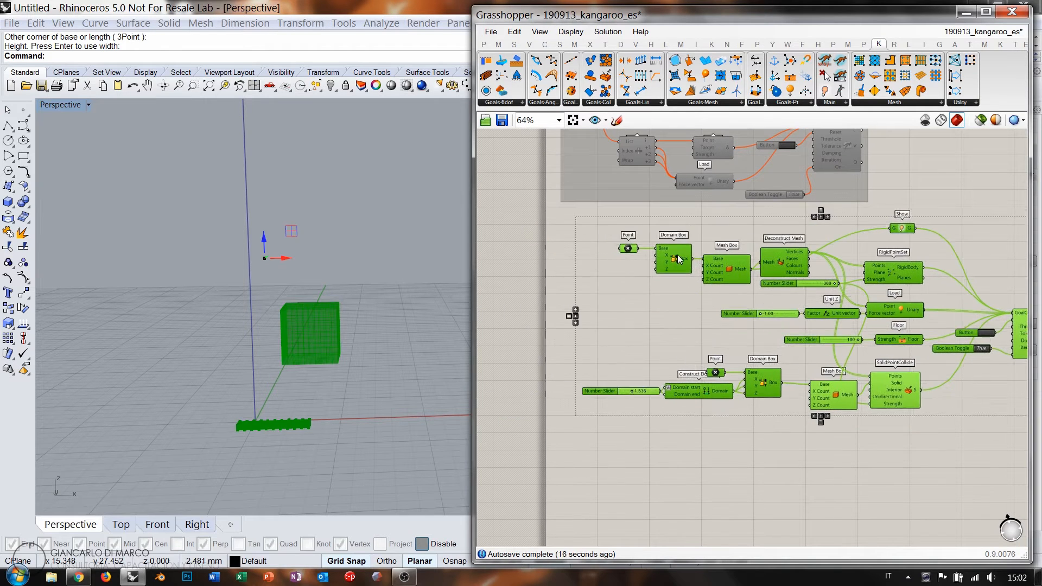
click(754, 293)
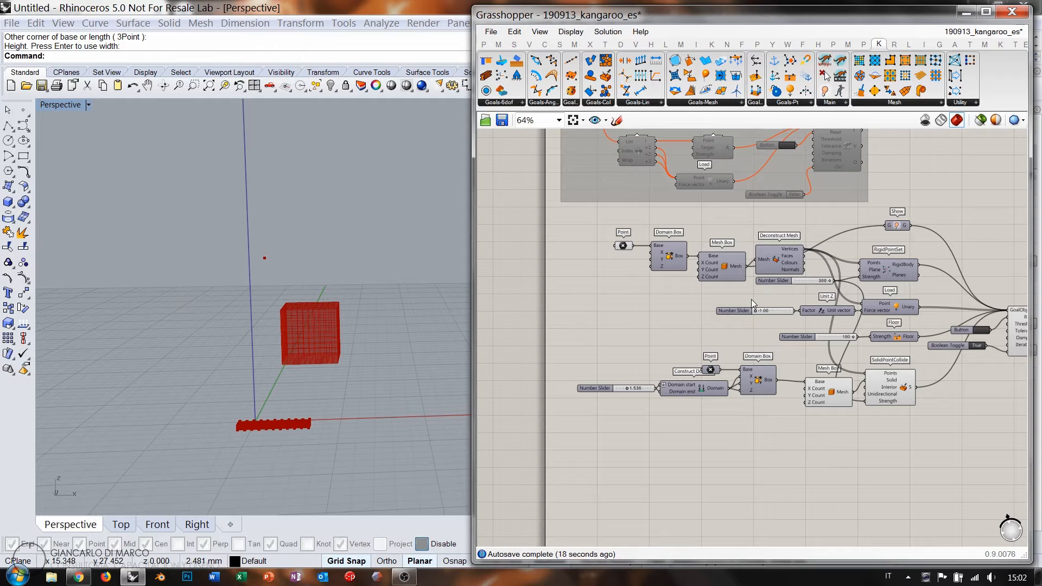
scroll(724, 299, down, 1)
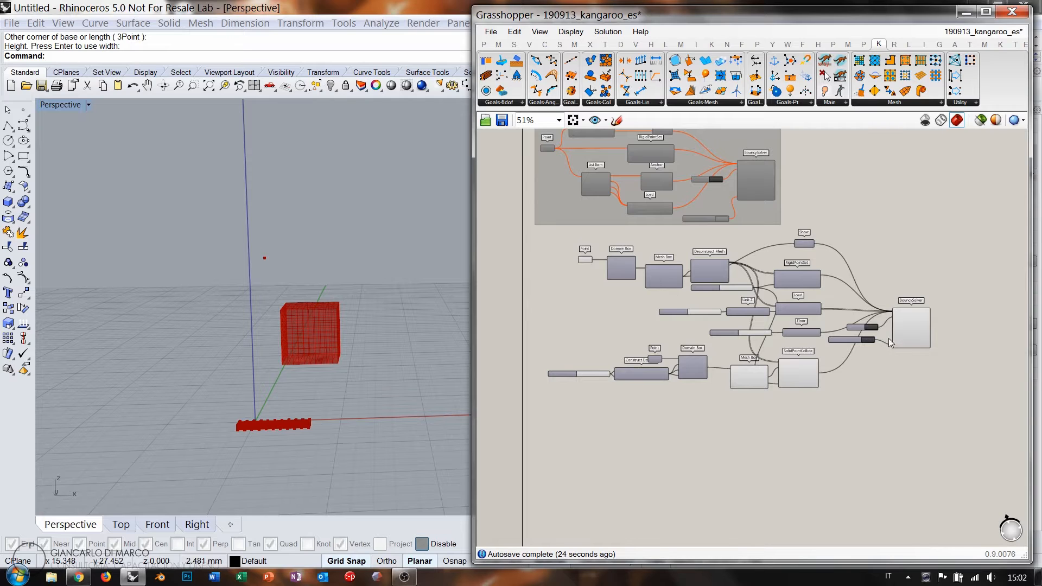
- Stop the BouncySolver by setting its Boolean Toggle to False
scroll(889, 341, up, 3)
double_click(799, 352)
scroll(823, 316, down, 3)
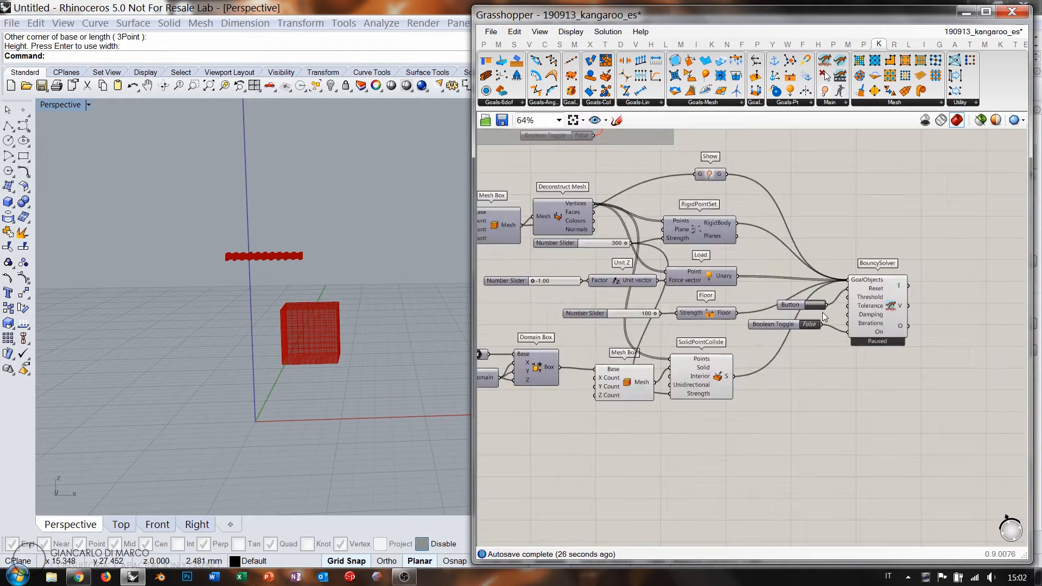
- Group all components of the solid collision definition, disable them and align the group under the previous one
scroll(823, 317, down, 1)
drag(921, 384, 476, 221)
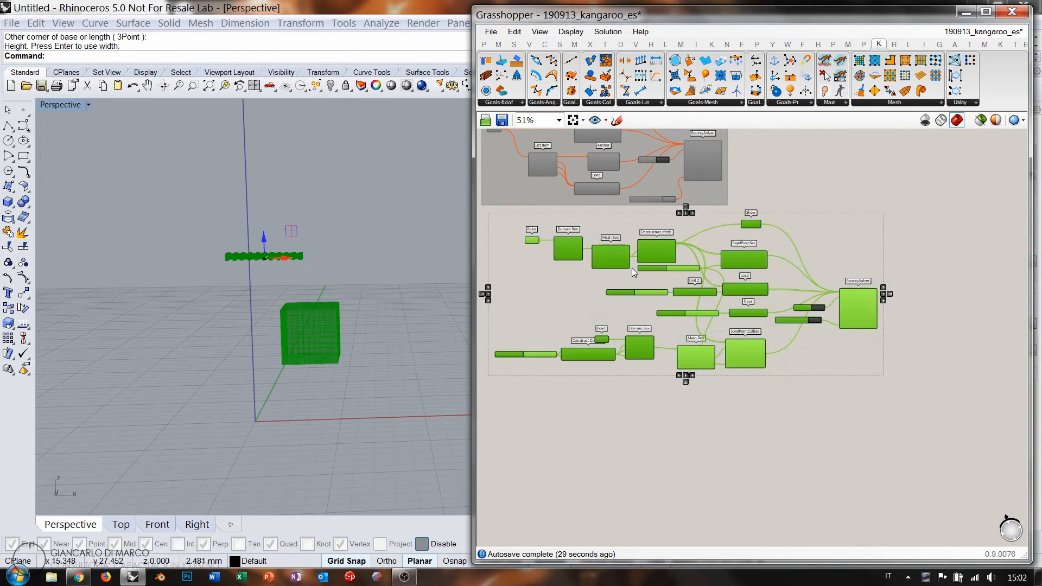
key(ctrl+g)
key(ctrl+q)
click(617, 366)
right_drag(543, 361, 614, 409)
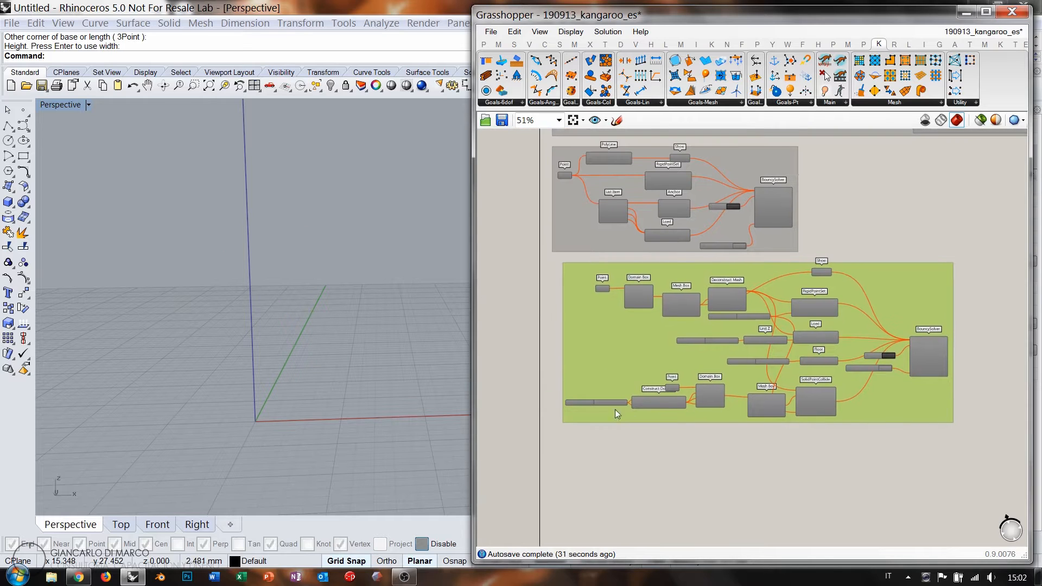
drag(591, 346, 580, 343)
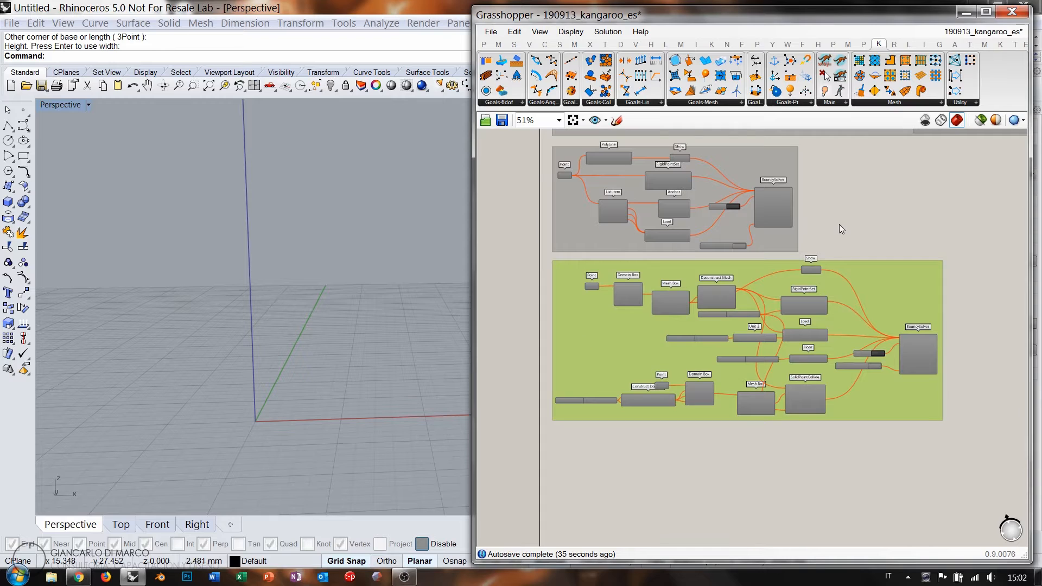
click(838, 225)
- Add an Arm display component on the empty canvas beside the disabled groups and inspect the arm mesh
right_drag(817, 229, 747, 247)
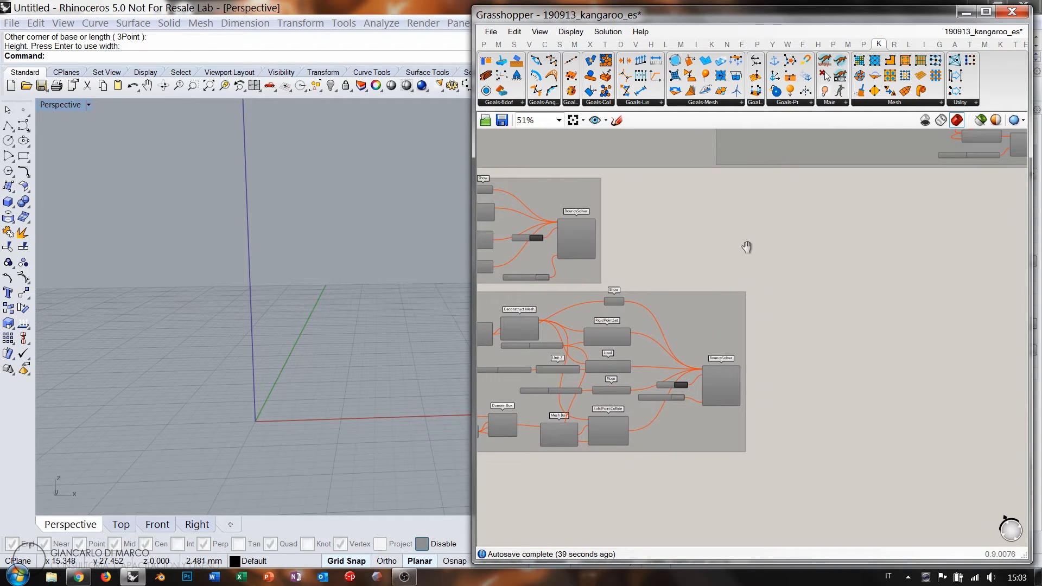
click(757, 45)
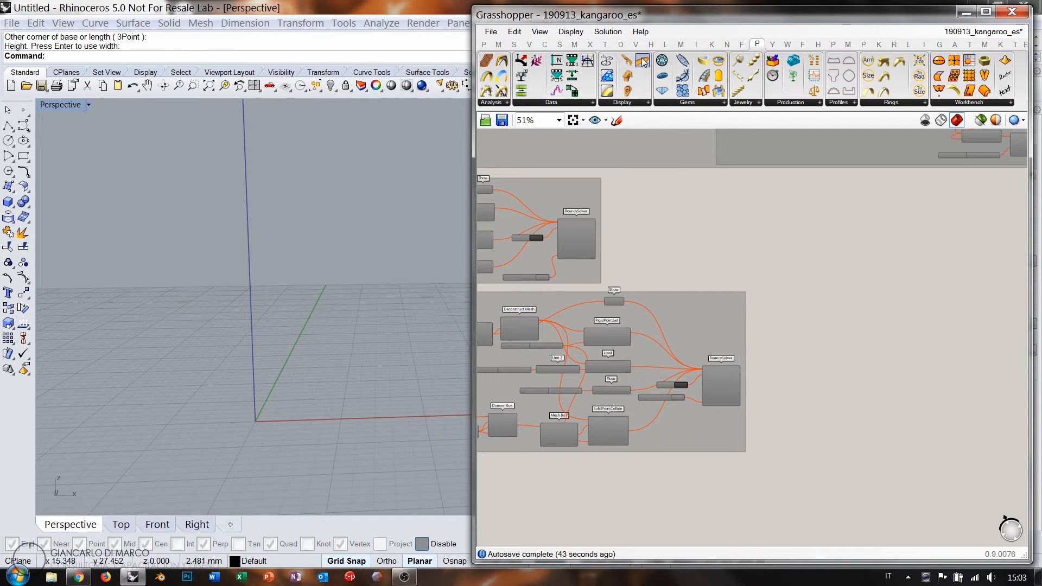
drag(627, 79, 821, 231)
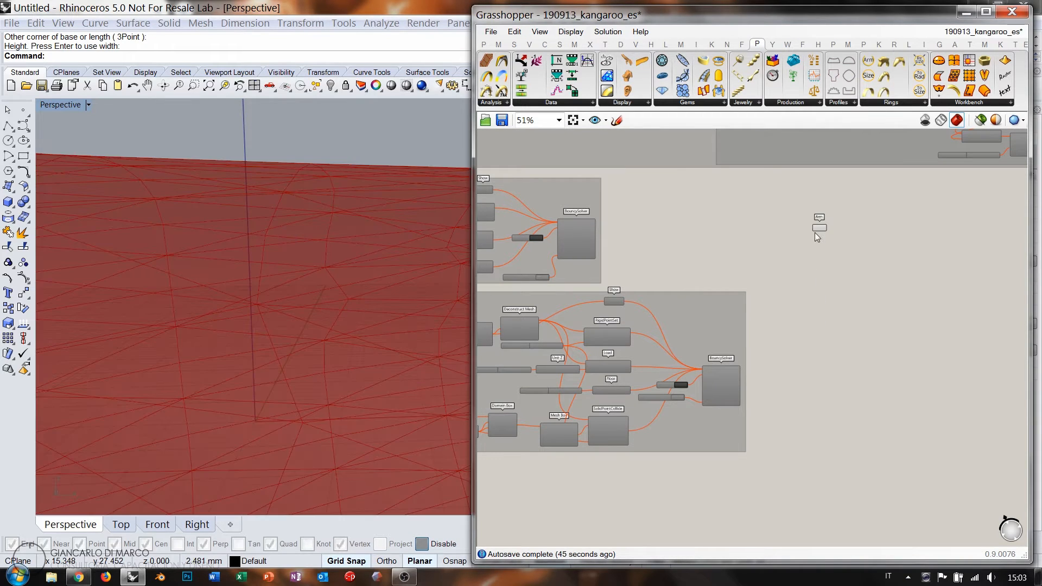
scroll(816, 238, up, 5)
click(701, 233)
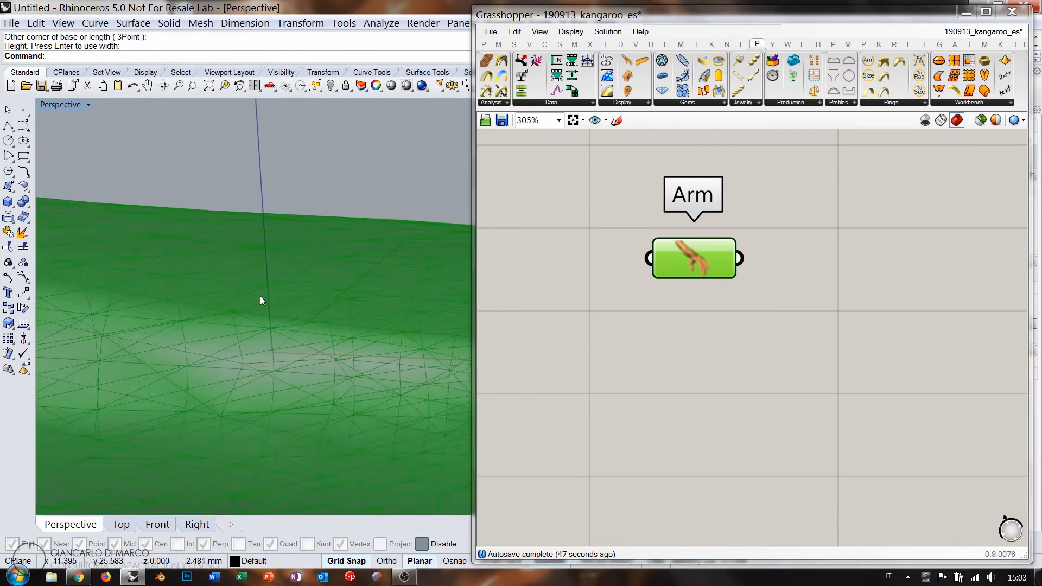
scroll(259, 295, down, 5)
click(626, 328)
right_drag(361, 305, 259, 254)
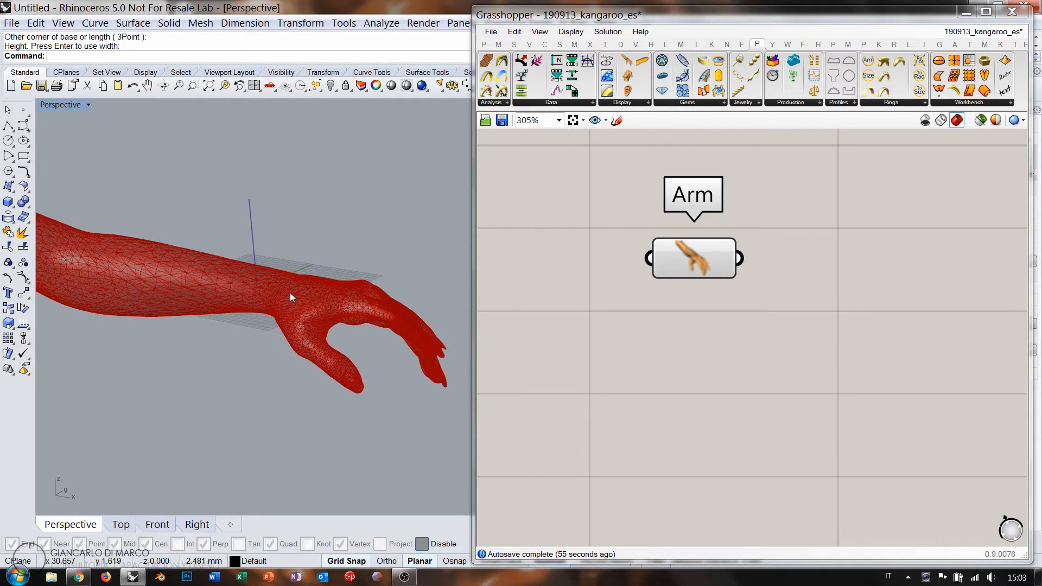
right_drag(289, 292, 472, 320)
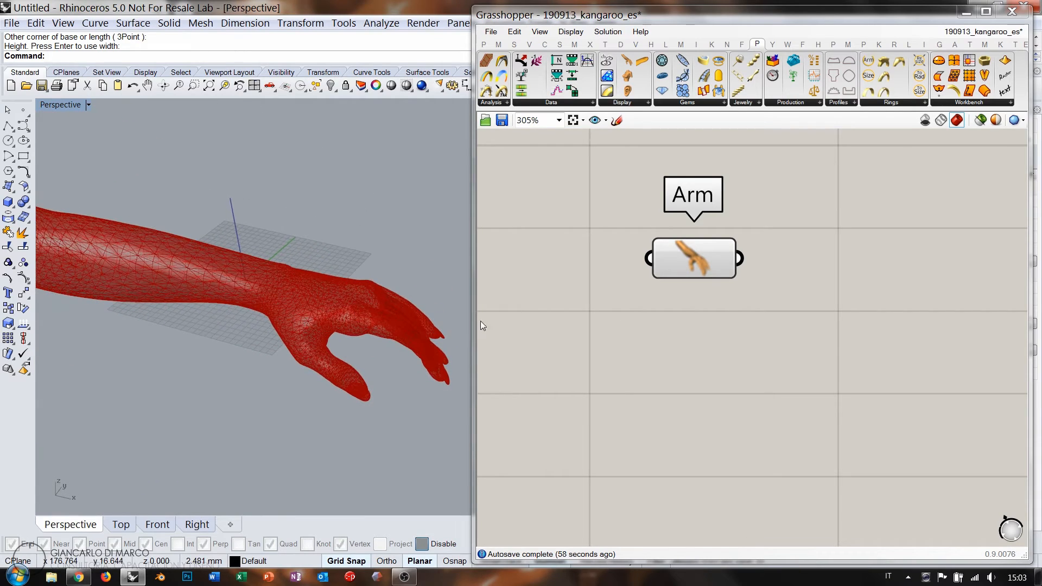
- Add a YZ Plane component and place it below the Arm component
right_drag(689, 337, 692, 299)
right_drag(308, 253, 315, 284)
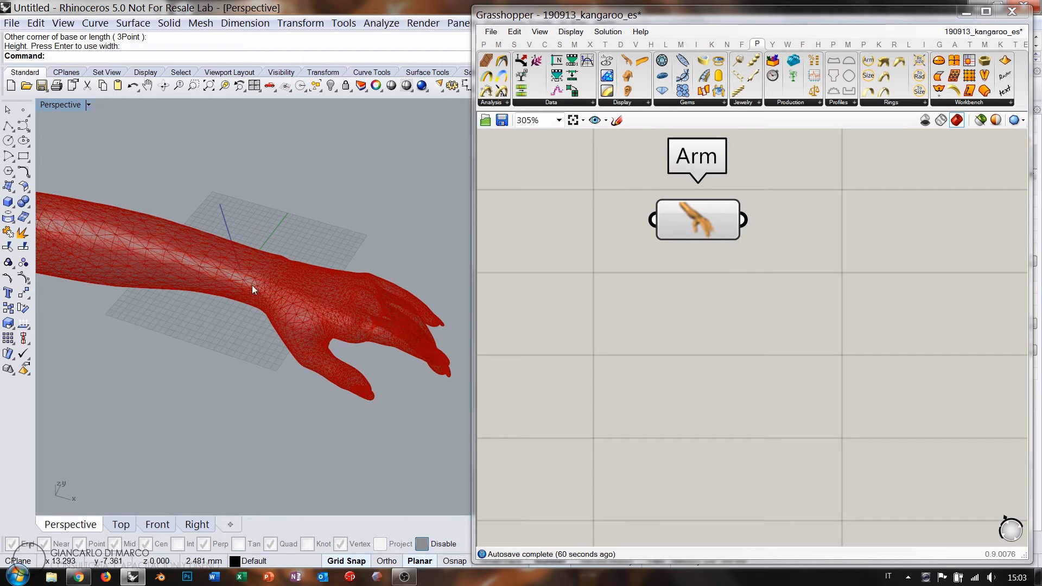
double_click(686, 334)
text(yz)
key(Return)
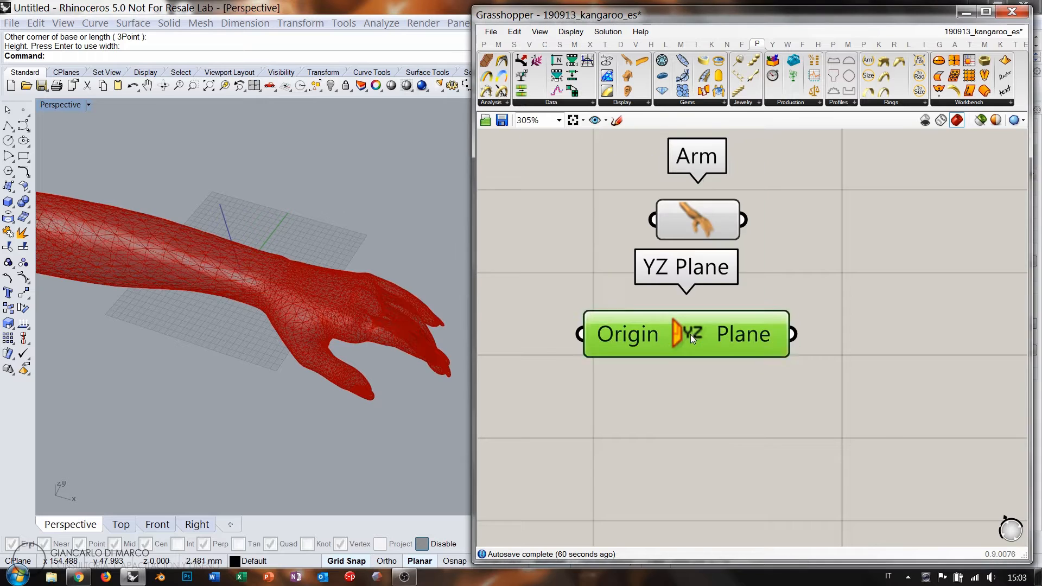
drag(690, 334, 661, 342)
click(661, 436)
right_drag(355, 324, 342, 302)
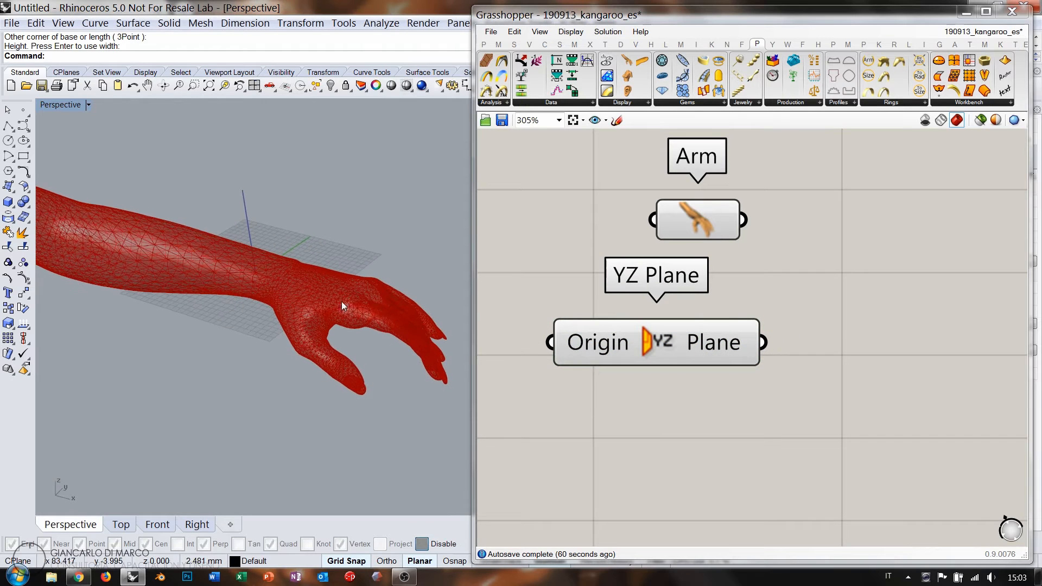
- Add a Circle component and connect the YZ Plane output to its Plane input
double_click(884, 376)
text(circle)
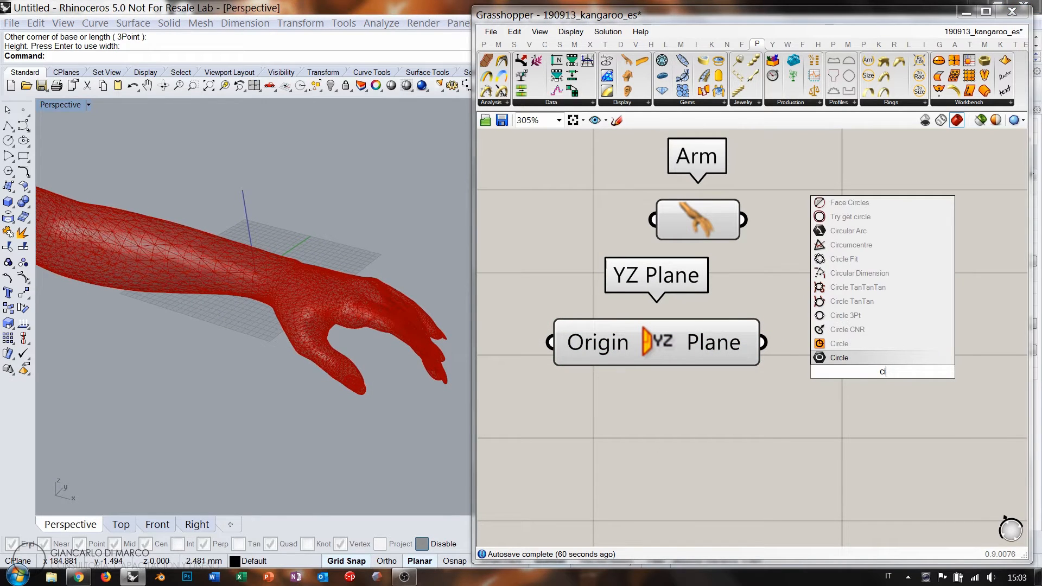
key(Return)
drag(763, 342, 774, 355)
drag(845, 373, 887, 360)
- Add a number slider with two decimals starting at 0.00, connect it to the Circle's Radius and place it beside that input
click(722, 437)
double_click(721, 437)
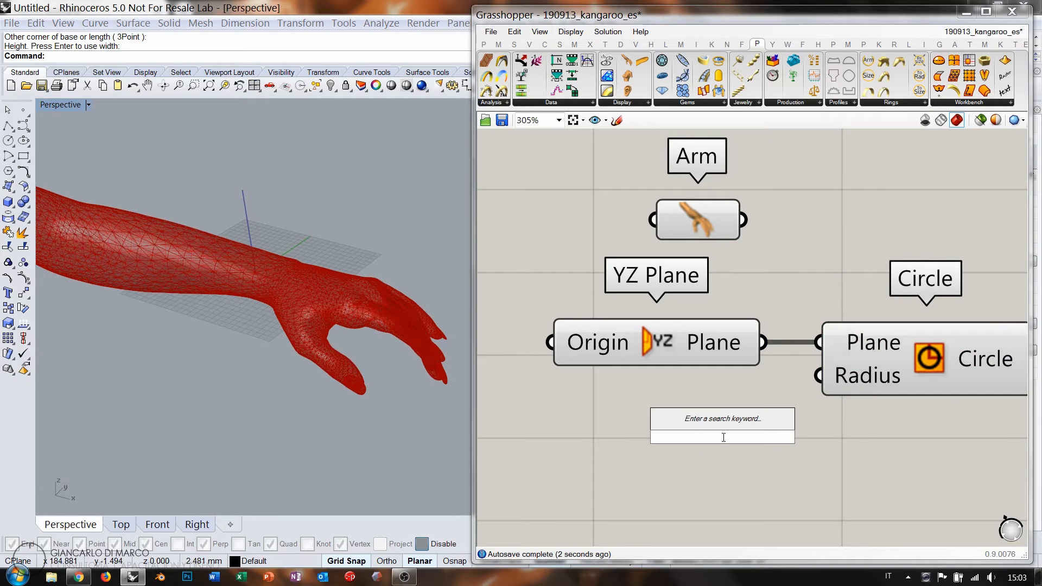
text(0.00<)
key(Return)
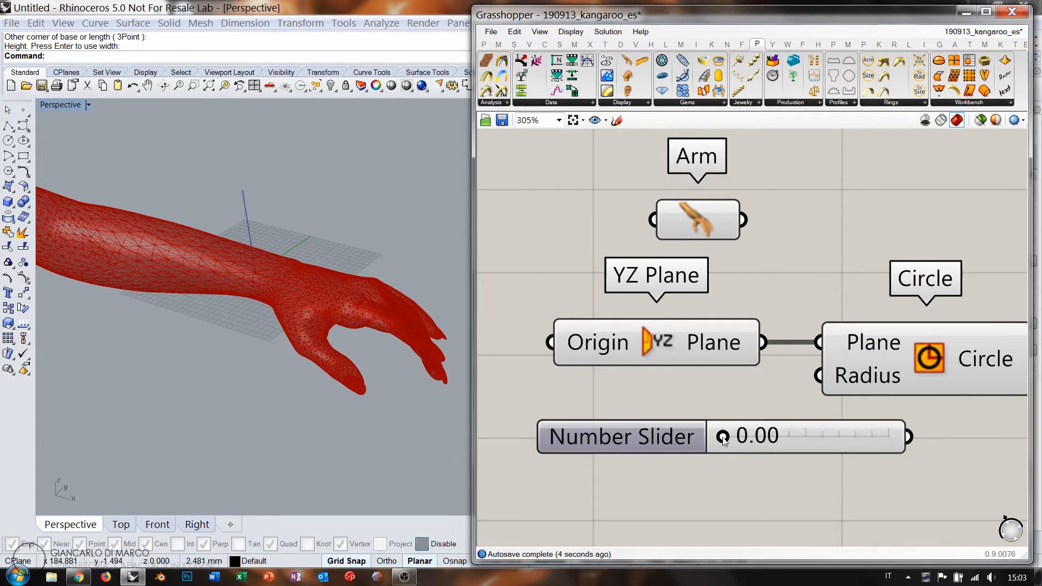
drag(819, 375, 734, 412)
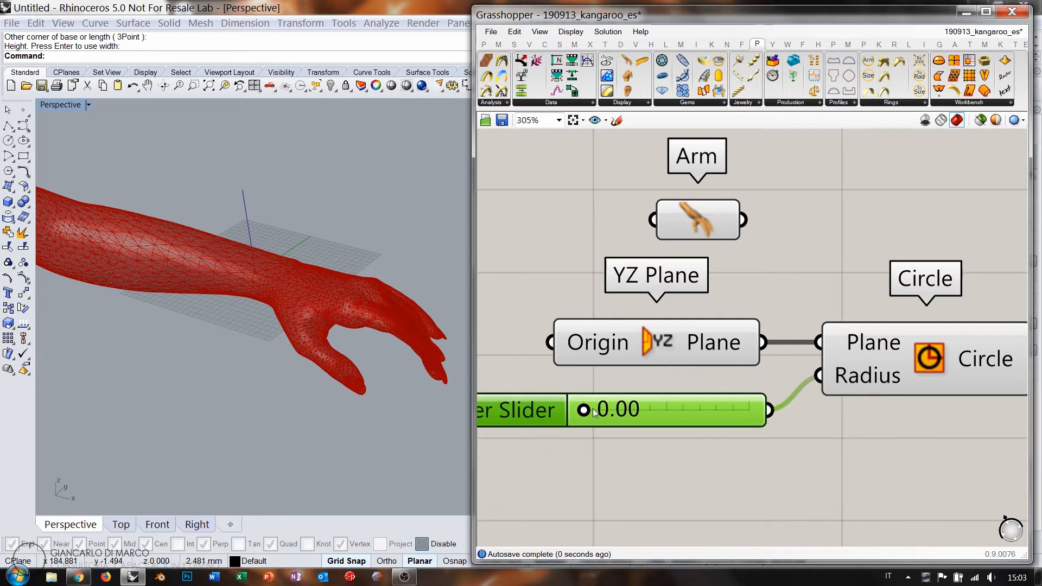
- Set the Circle's radius slider to 26.87 and check the ring around the arm's wrist
drag(589, 410, 672, 411)
right_drag(222, 229, 358, 304)
scroll(271, 302, up, 5)
scroll(640, 395, down, 4)
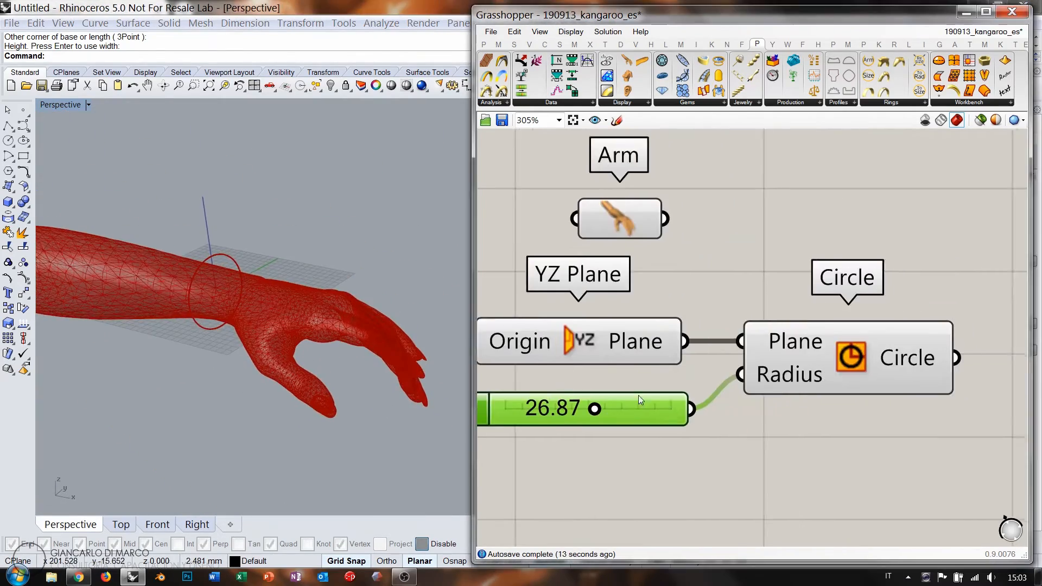
drag(652, 401, 643, 392)
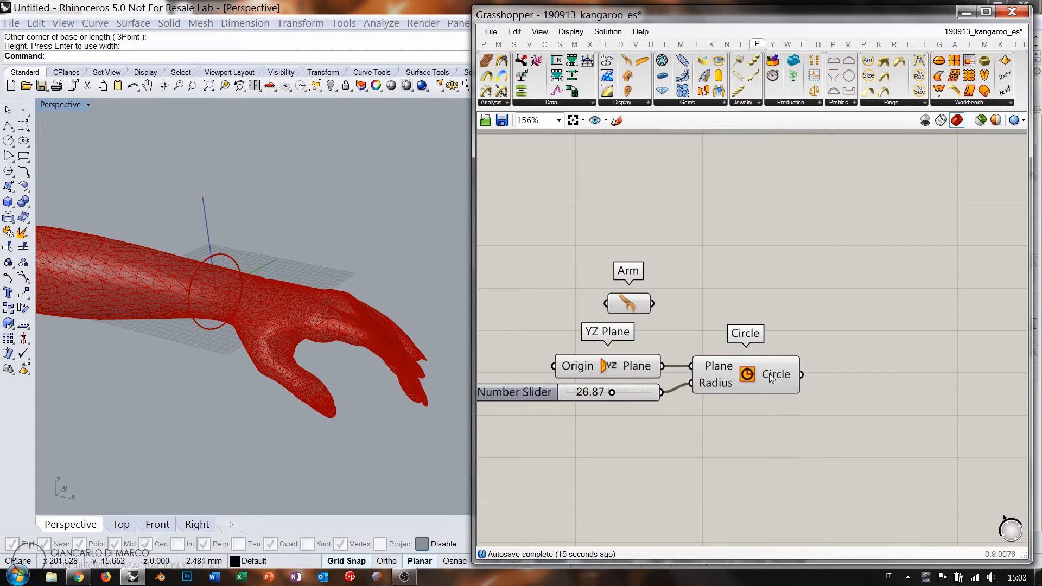
- Move the Circle component closer to its inputs and relocate the Arm component below it
drag(747, 376, 735, 382)
click(687, 321)
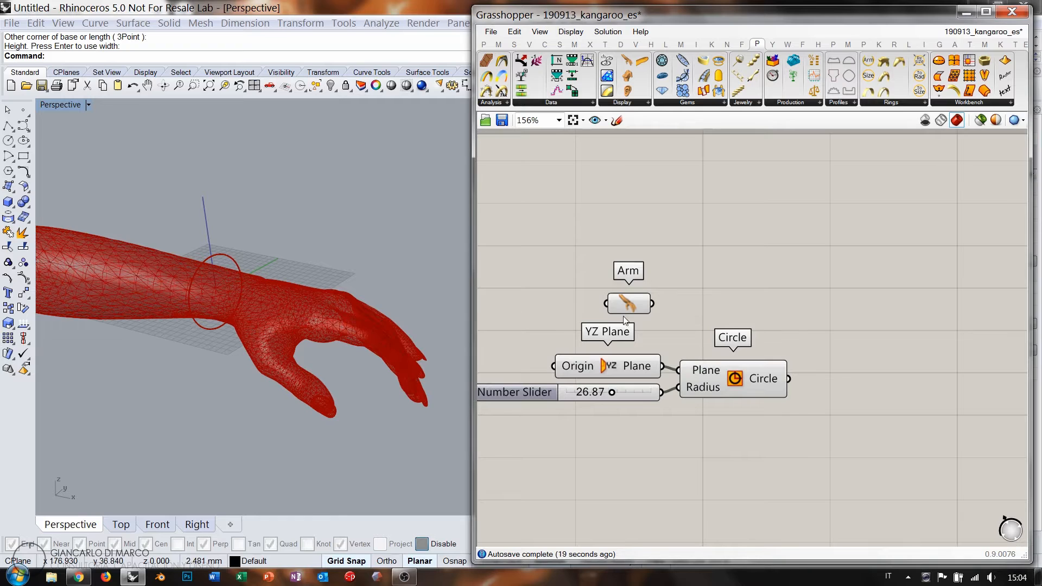
drag(627, 307, 760, 496)
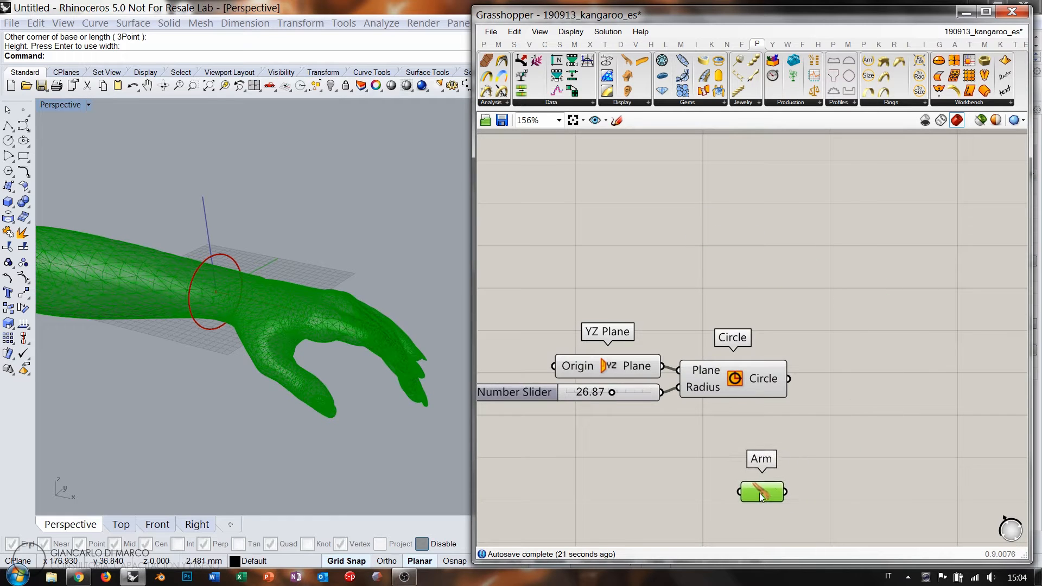
click(830, 428)
right_drag(830, 428, 724, 335)
click(665, 396)
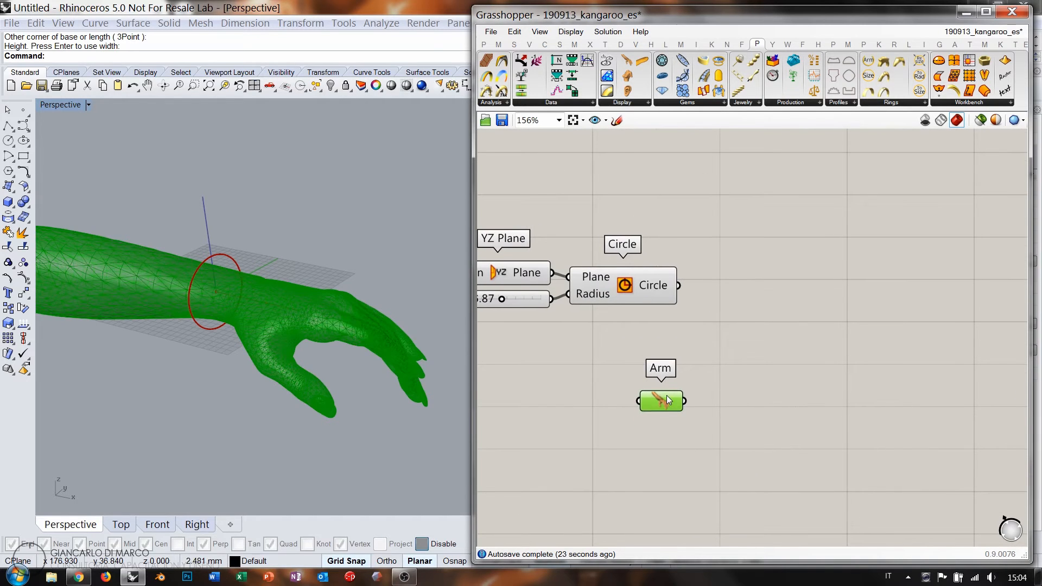
click(733, 315)
- Add a Divide Curve component, connect the Circle output to its Curve input and place it beyond the Circle component
double_click(765, 318)
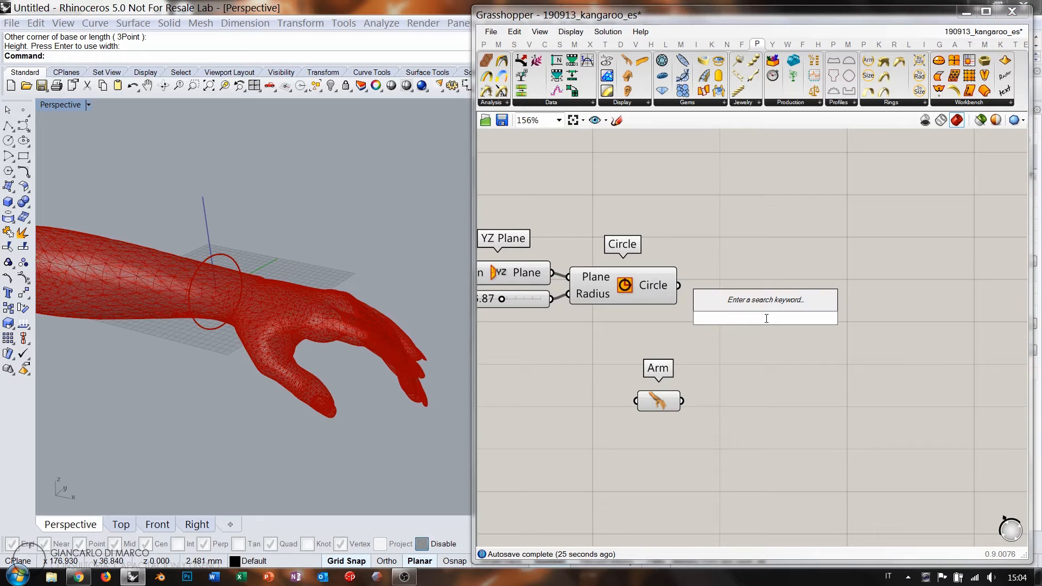
text(divi)
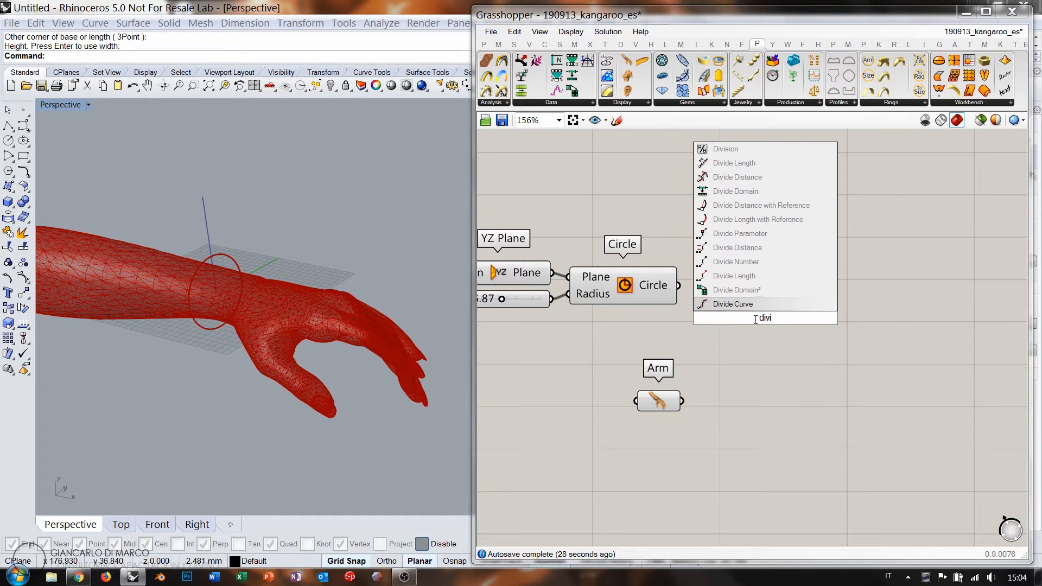
key(Return)
drag(678, 285, 697, 300)
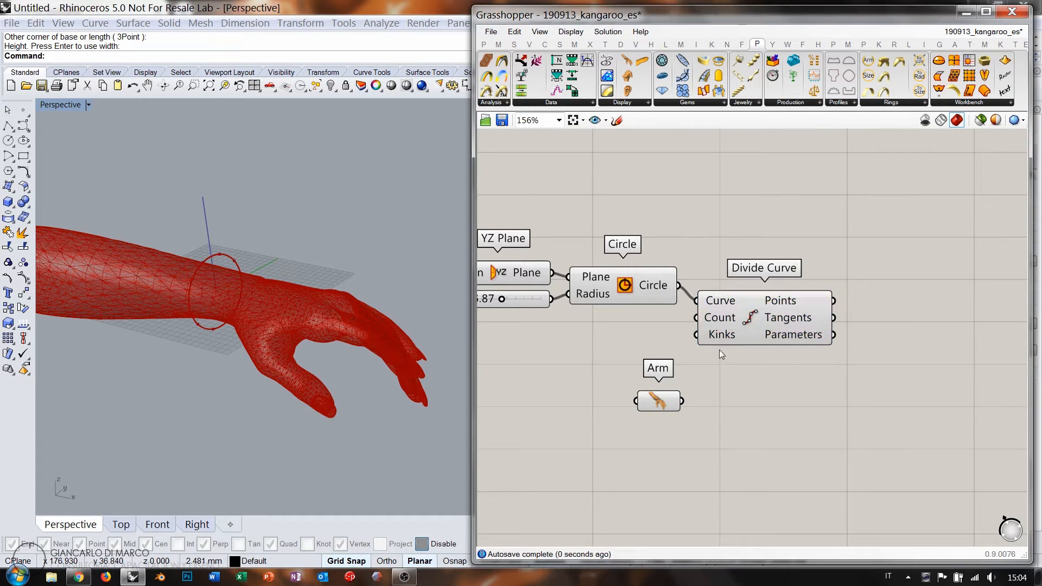
drag(765, 313, 809, 320)
- Add an integer slider ranging from 10 to 100, connect it to Divide Curve's Count and set it to 100
double_click(600, 326)
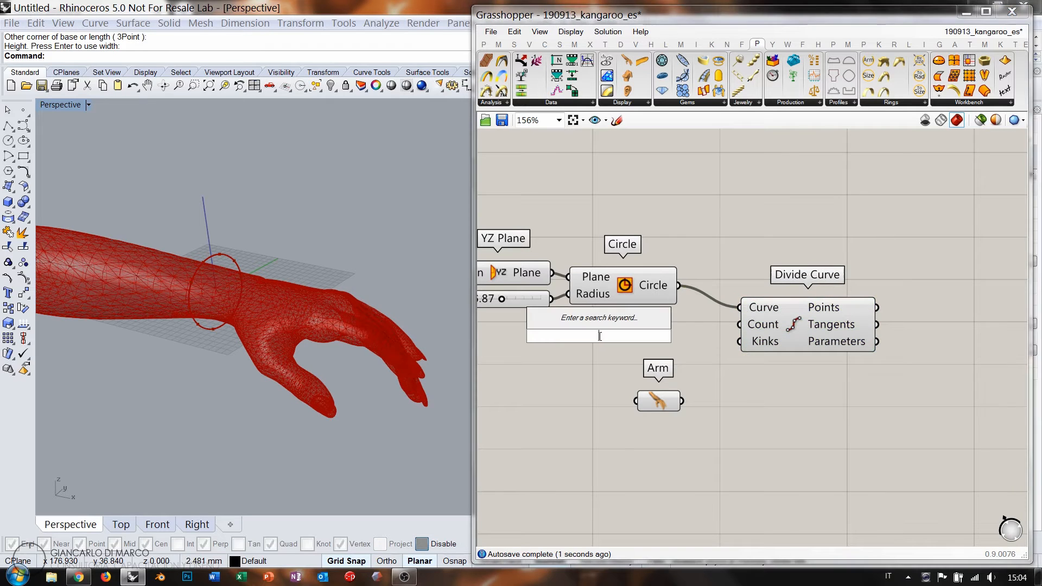
text(10<100)
key(Return)
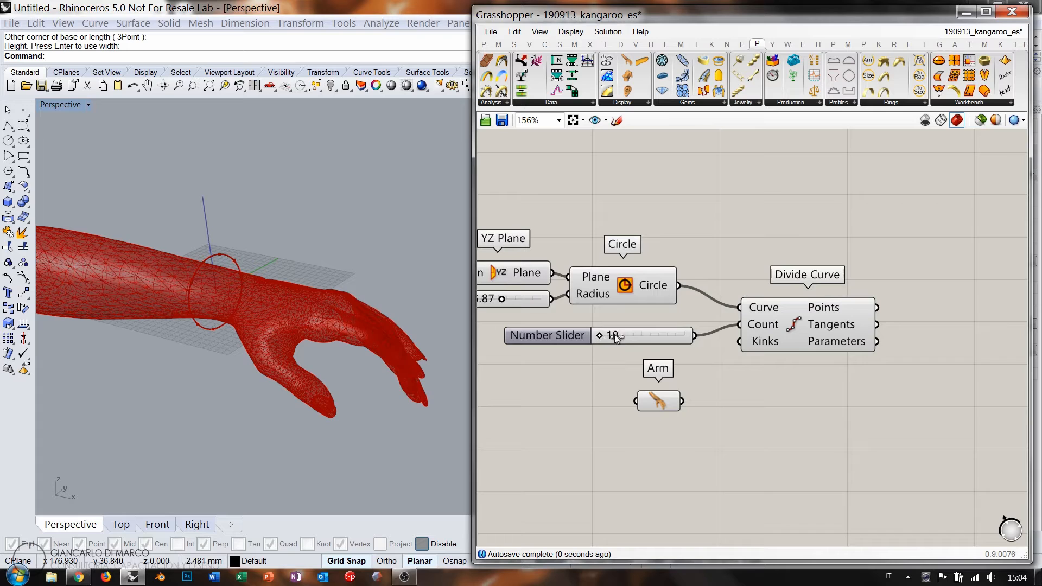
drag(599, 335, 695, 335)
scroll(227, 259, up, 8)
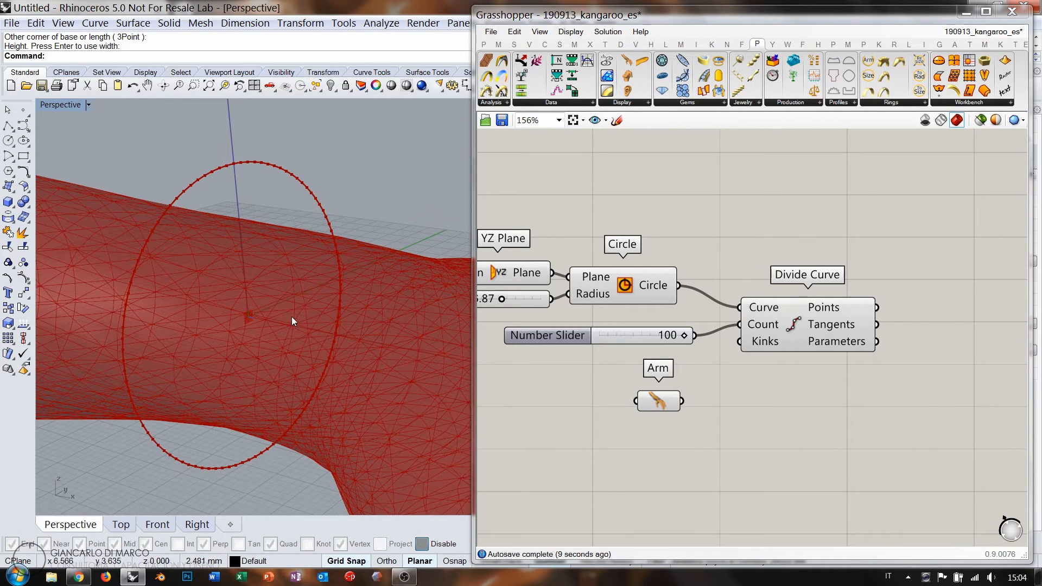
- Bring the count slider and Divide Curve closer to the Circle component, and place the Arm component below Divide Curve
right_drag(731, 377, 680, 367)
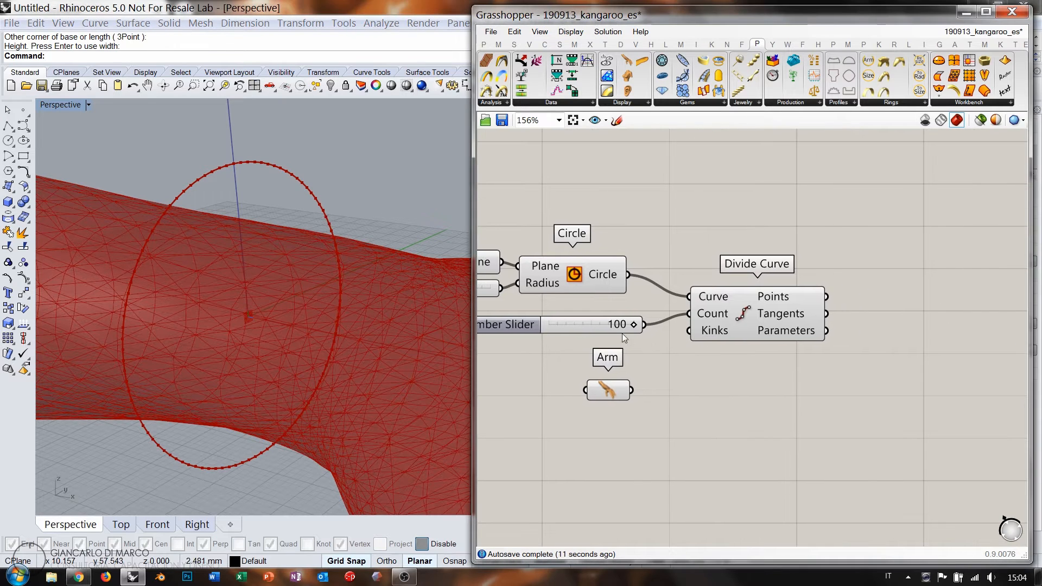
drag(604, 321, 588, 317)
drag(757, 309, 709, 304)
click(714, 373)
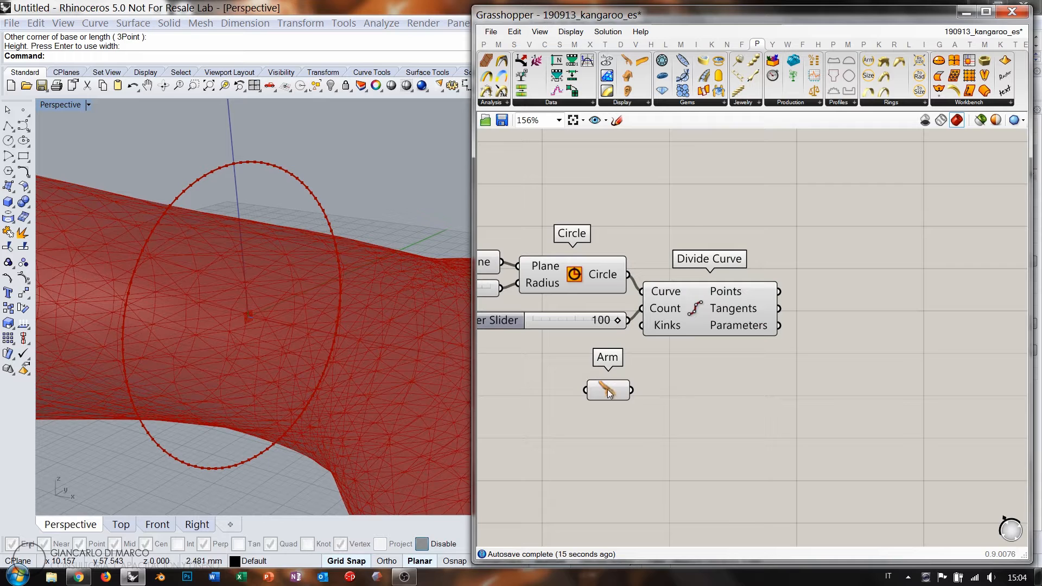
drag(609, 392, 770, 435)
click(823, 370)
right_drag(823, 370, 712, 340)
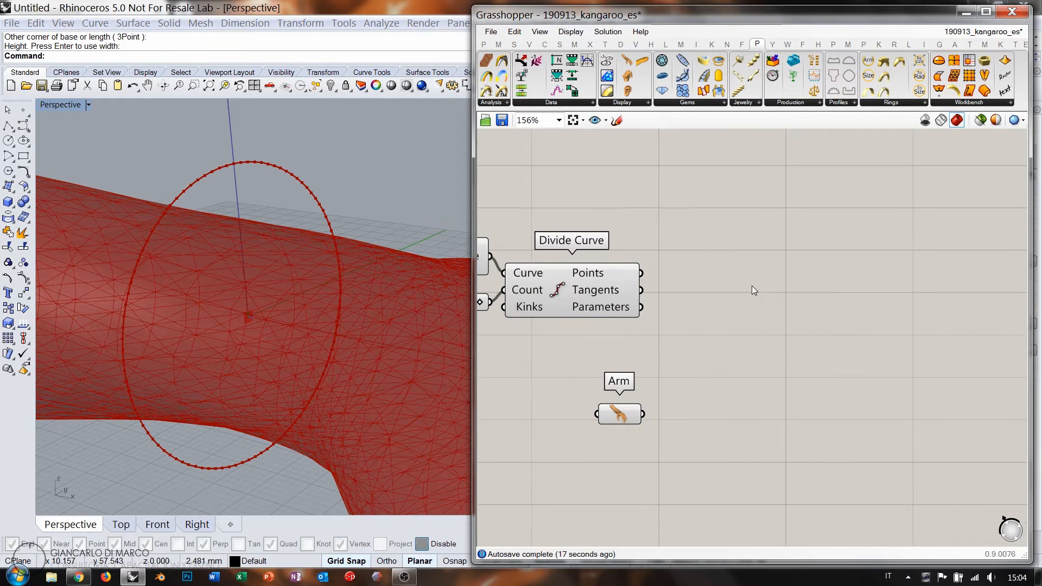
- Add a Kangaroo Load goal and connect Divide Curve's Points output to its Point input
click(879, 45)
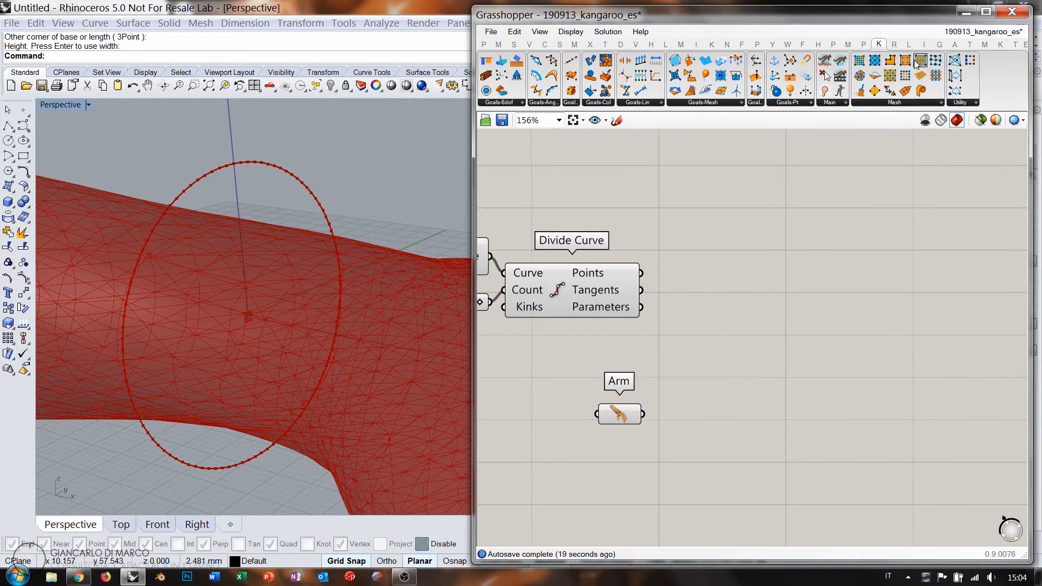
drag(828, 272, 861, 280)
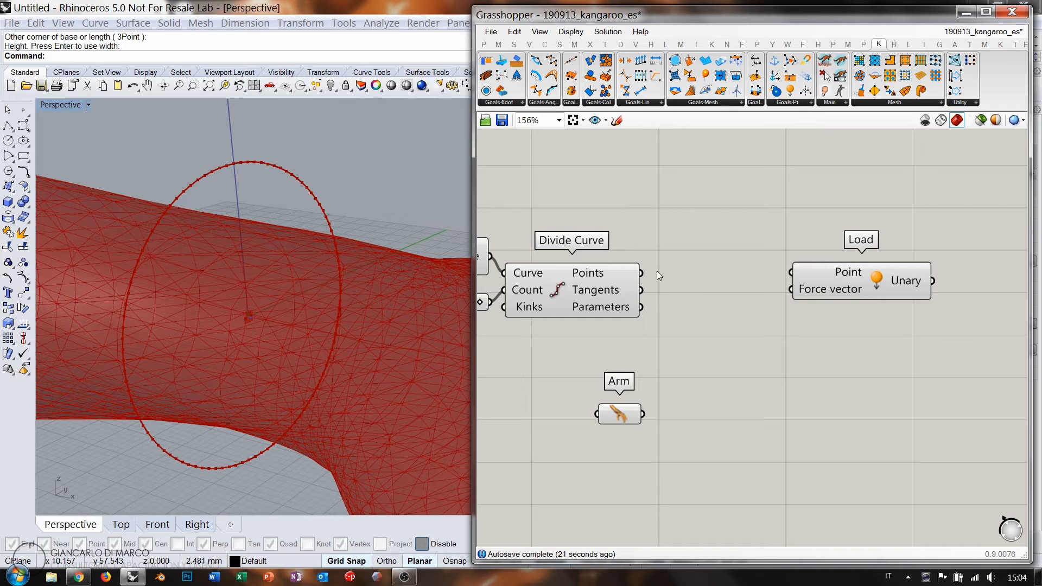
drag(723, 268, 791, 272)
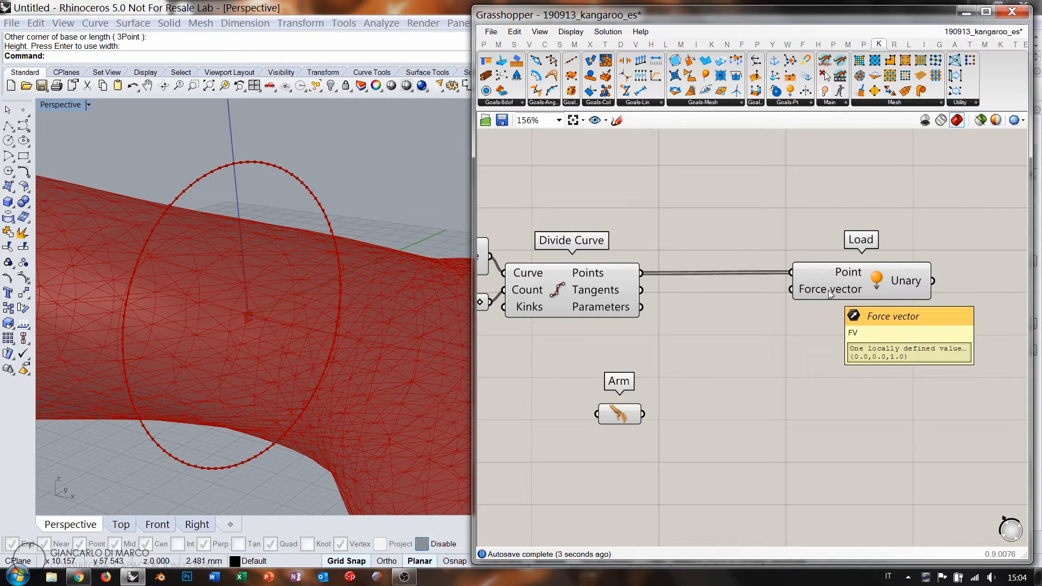
- Apply the expression -x to the Load's Force vector input and shift the Load component slightly away from Divide Curve
right_click(825, 292)
right_click(807, 292)
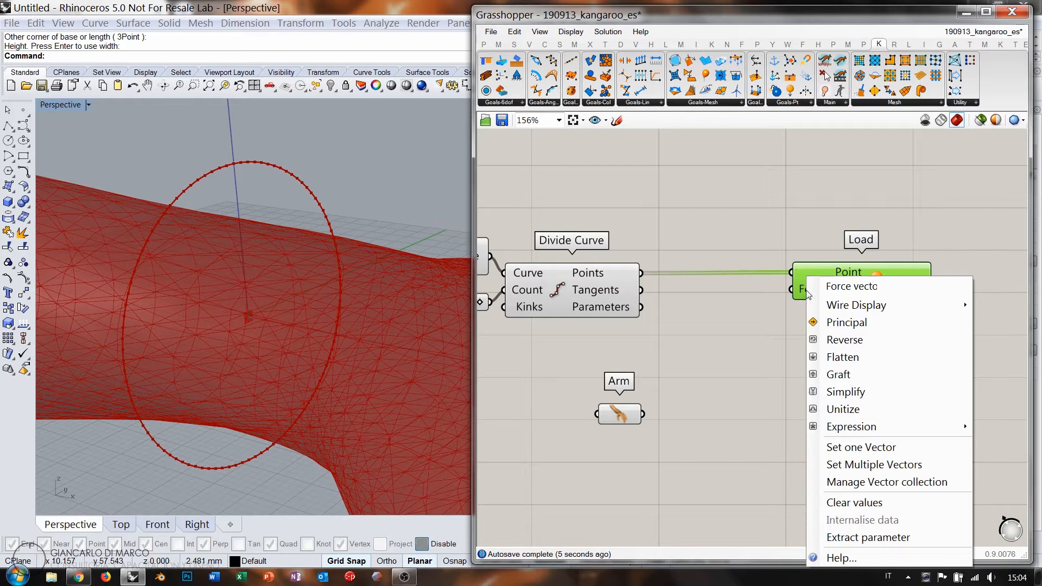
mouse_move(835, 427)
text(-)
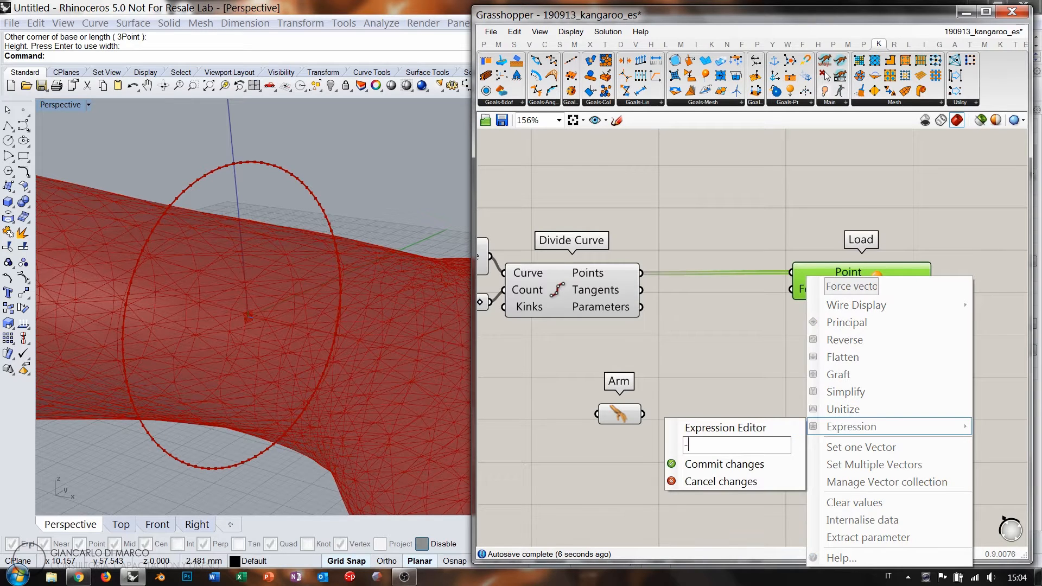
text(x)
click(737, 346)
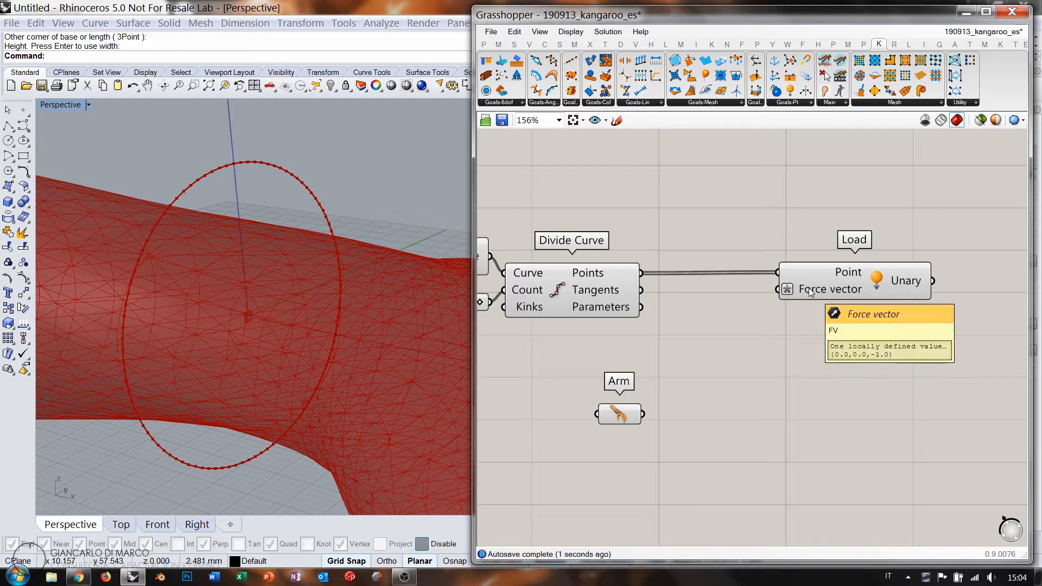
right_drag(809, 291, 774, 263)
click(813, 248)
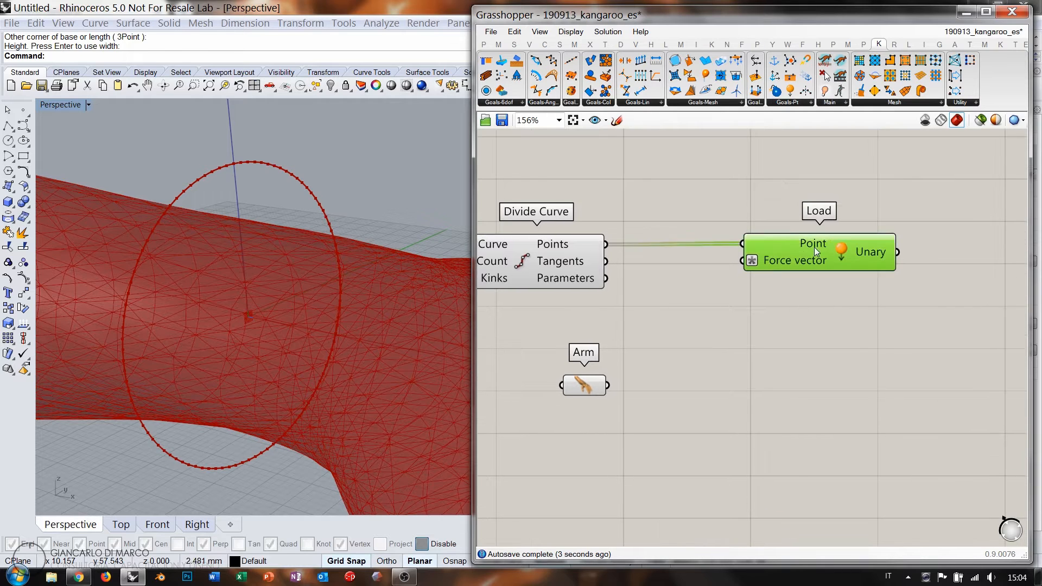
drag(810, 247, 826, 247)
click(834, 308)
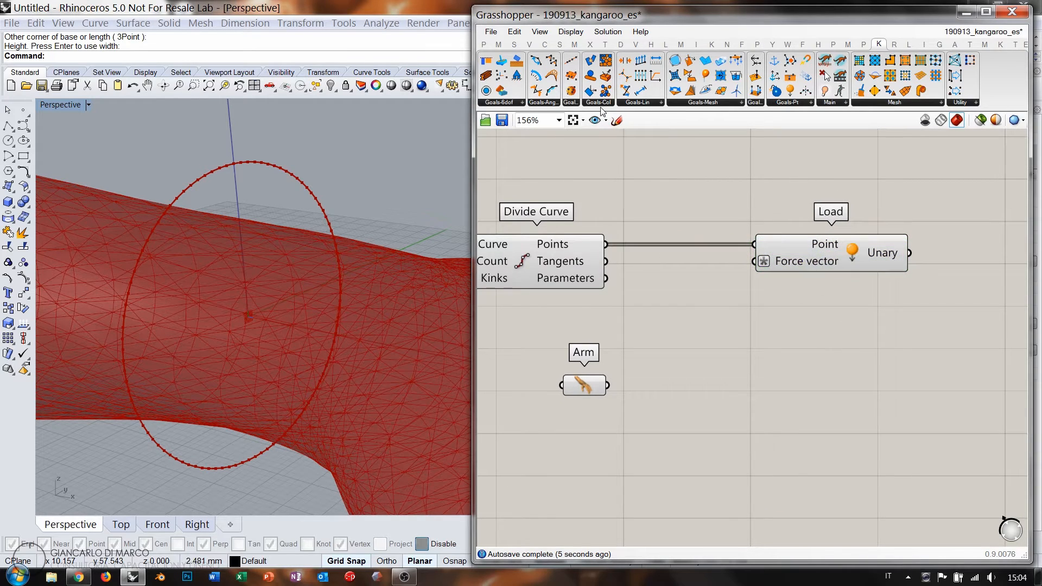
- Add a SolidPointCollide goal below Load, connecting Divide Curve's Points to Points and the Arm mesh to Solid
drag(606, 77, 875, 347)
drag(607, 245, 774, 325)
drag(607, 385, 773, 347)
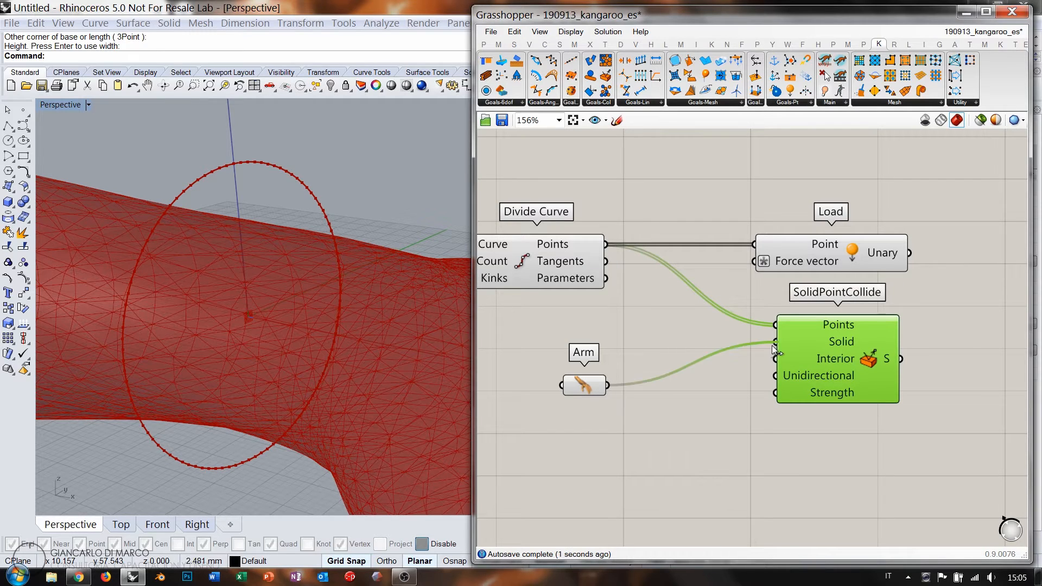
click(697, 421)
- Align SolidPointCollide with the Arm component and move Load down just above it
drag(844, 350, 848, 395)
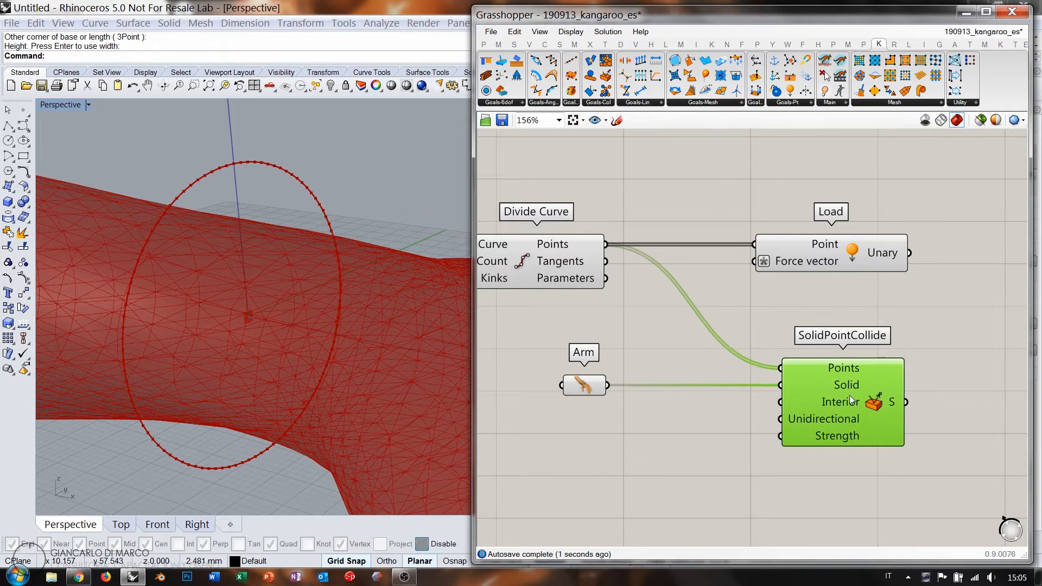
click(840, 278)
drag(845, 254, 840, 298)
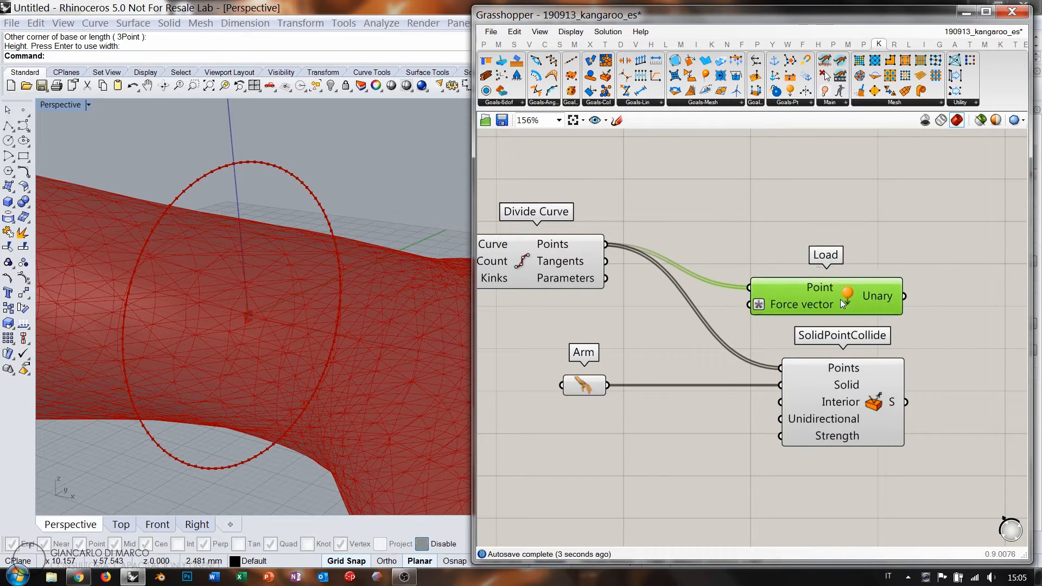
click(825, 230)
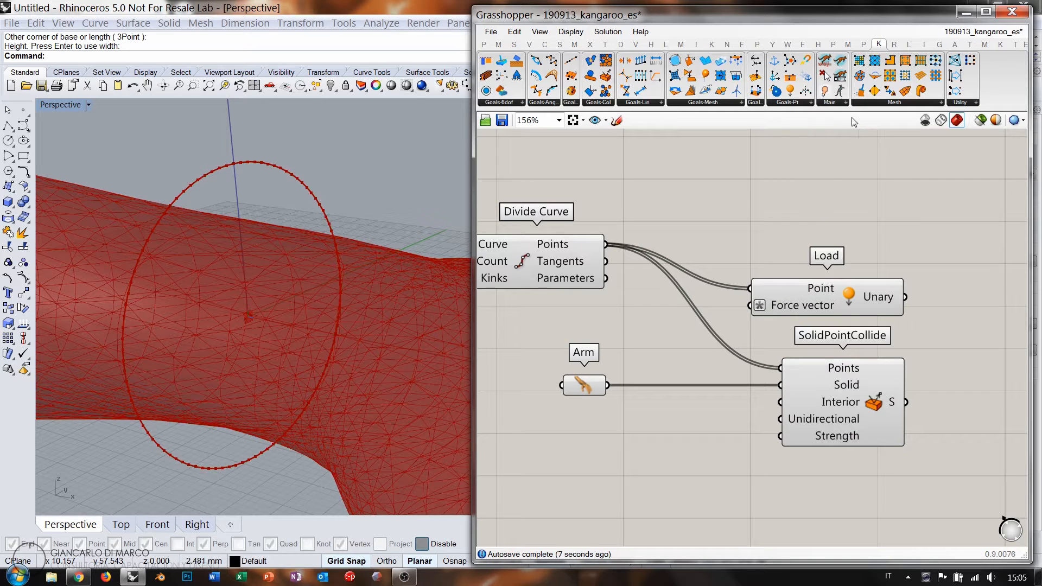
- Add a Show component above Load, connect the Circle output to its G input and check its error message
drag(825, 92, 835, 195)
scroll(703, 223, down, 2)
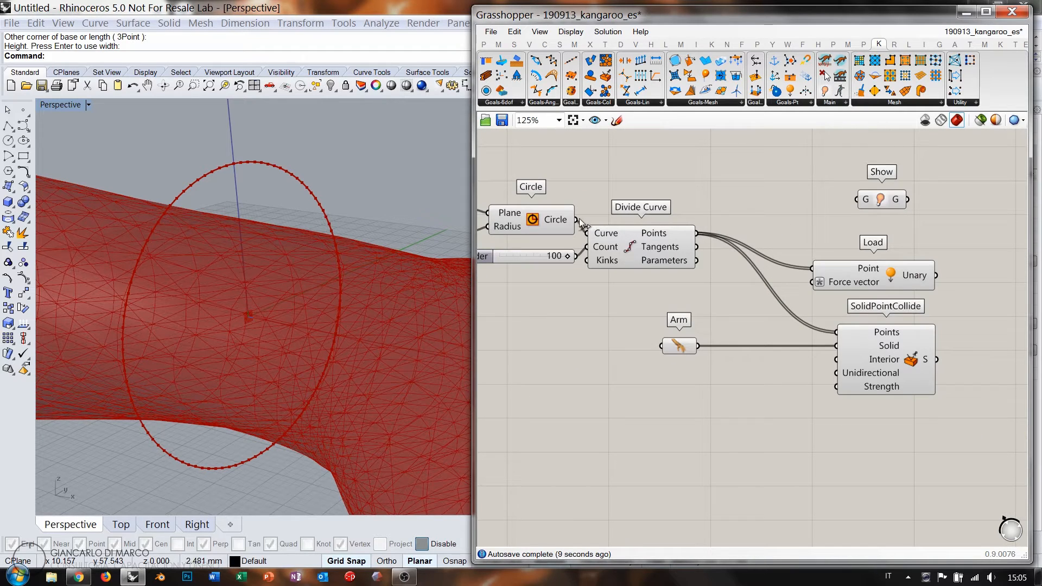
drag(577, 219, 856, 199)
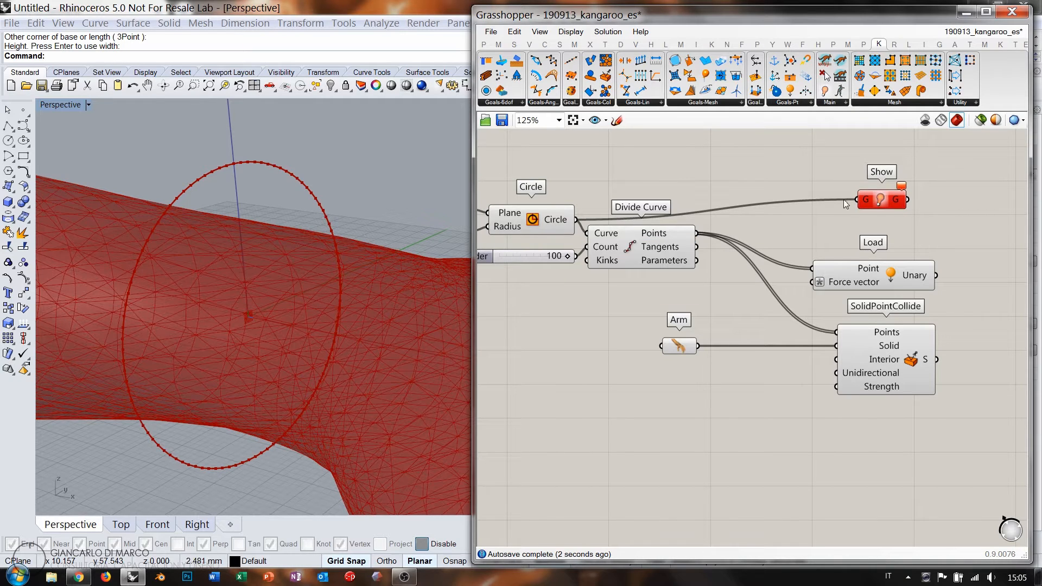
mouse_move(902, 190)
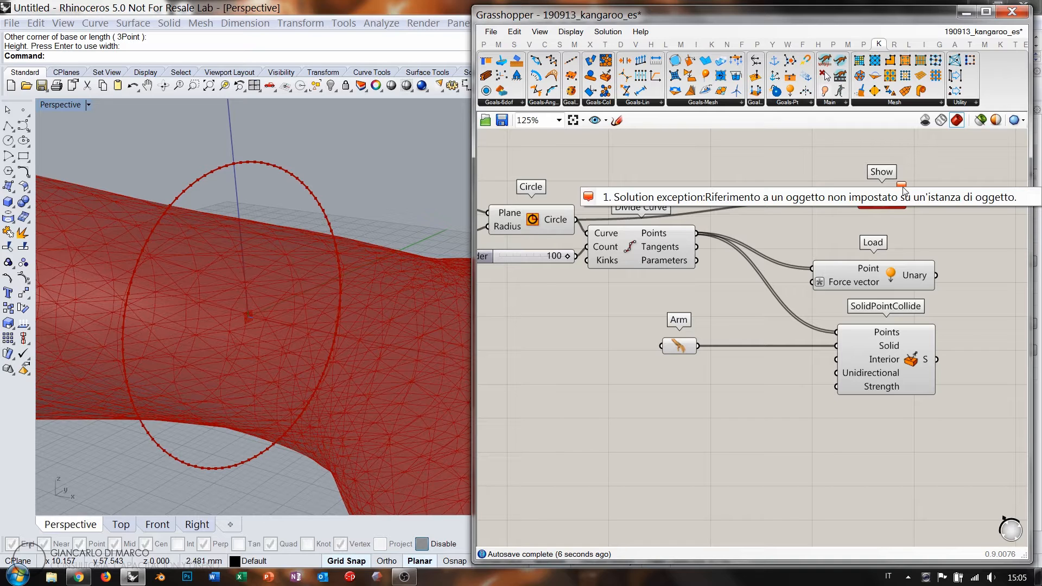
right_drag(847, 192, 833, 224)
drag(862, 229, 900, 197)
- Add a Pipe component above Divide Curve, connect the Circle output to its Curve input and turn off its preview
double_click(634, 196)
text(pip)
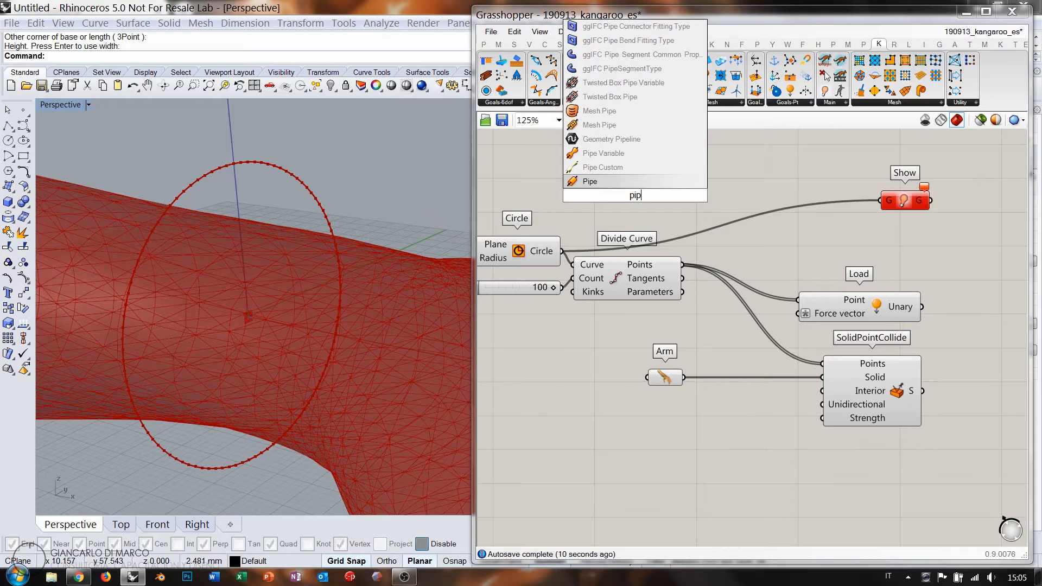
click(605, 183)
drag(563, 252, 594, 182)
right_drag(307, 264, 379, 255)
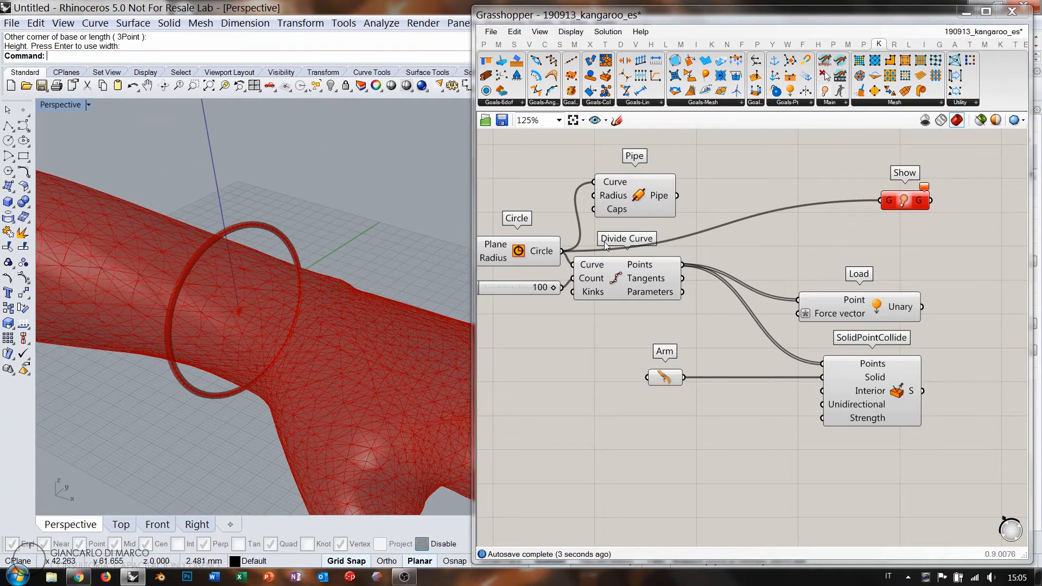
drag(628, 204, 628, 213)
- Add a Mesh Surface component and place it between the Pipe and Show components
double_click(737, 193)
text(me)
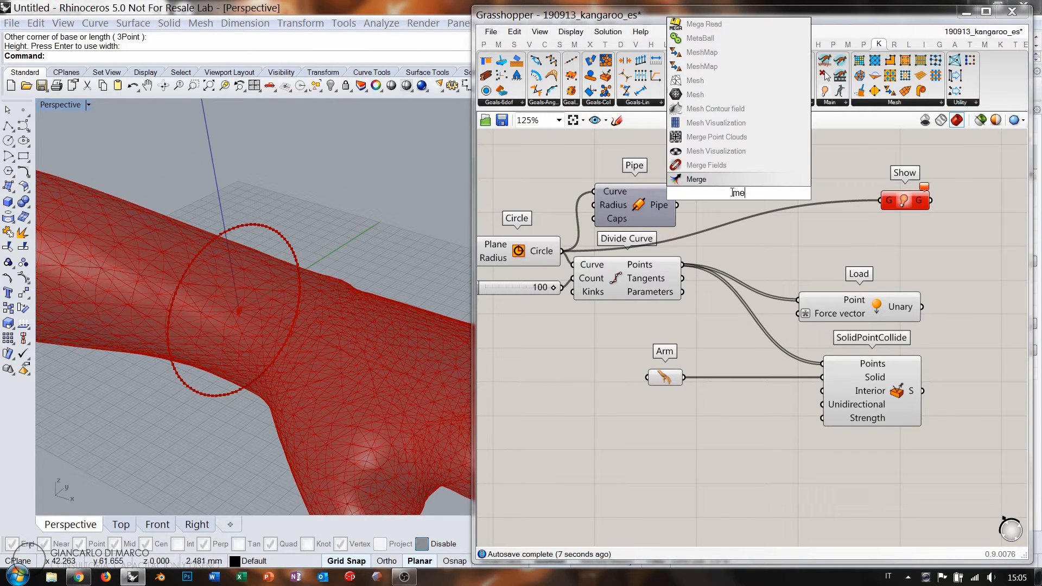
text(ms)
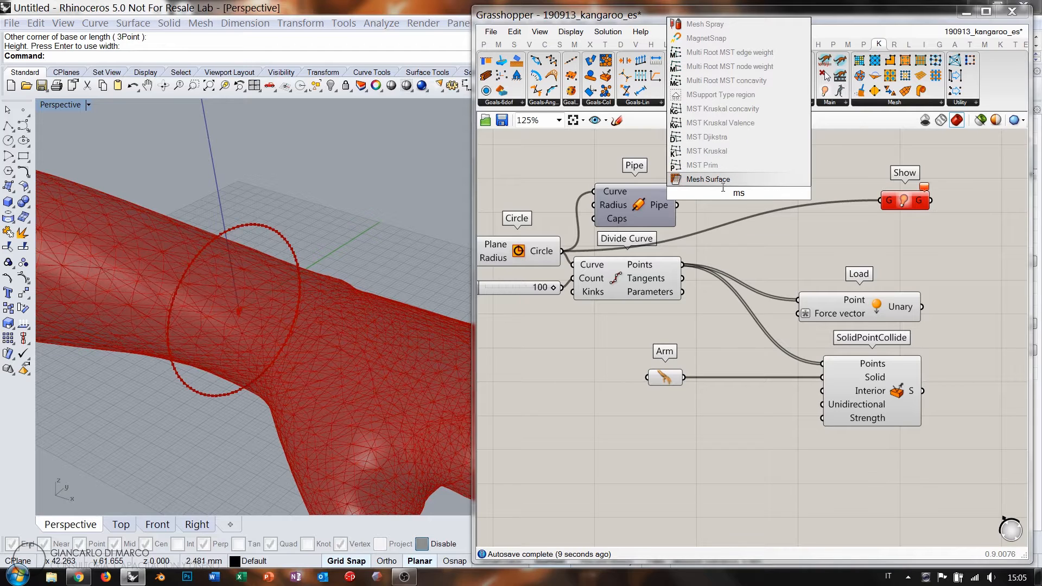
key(Return)
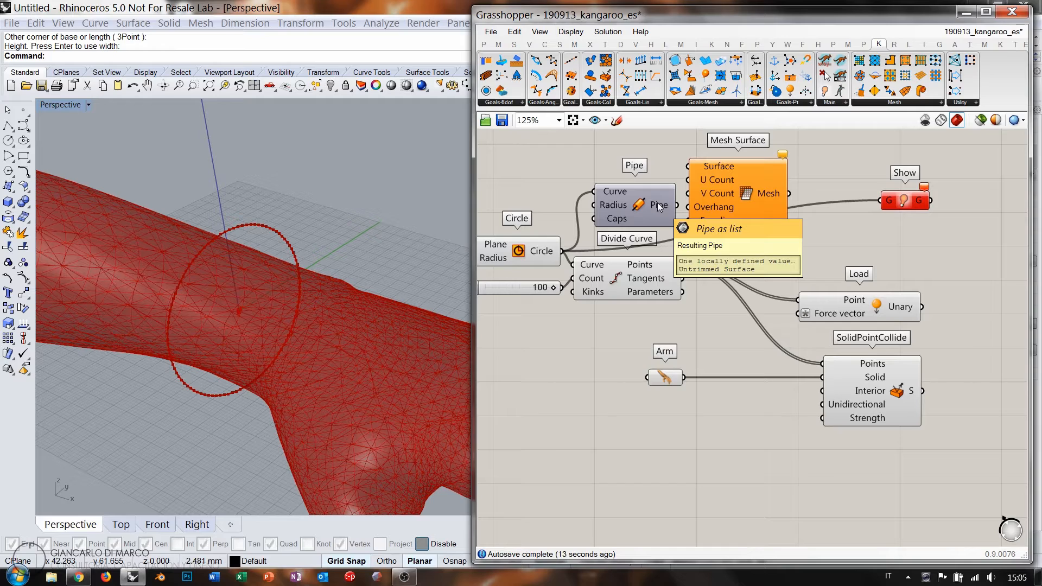
drag(745, 186, 774, 204)
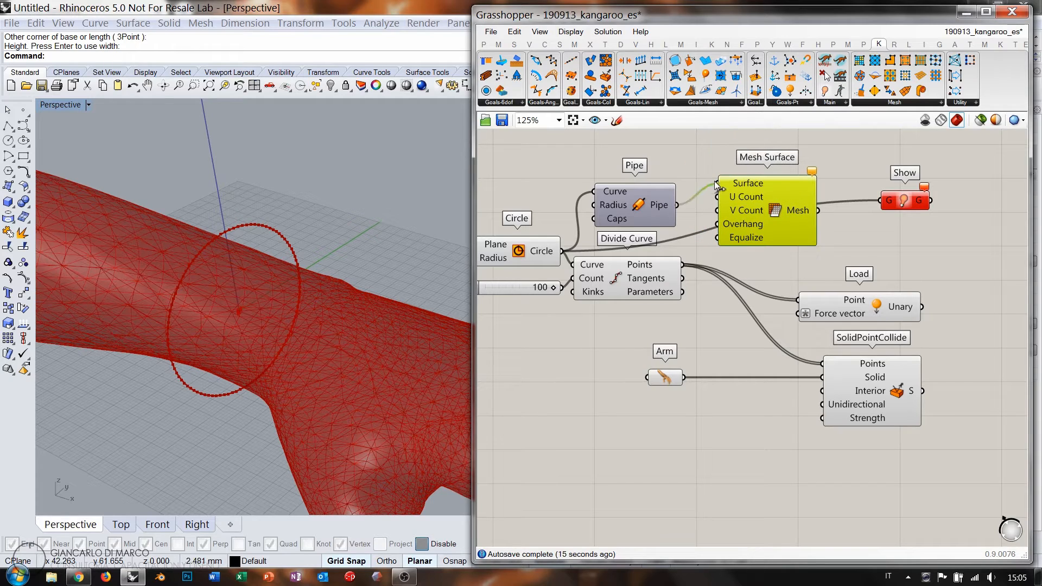
- Connect the Pipe output to Mesh Surface's Surface input and shift Mesh Surface and Show away from Pipe to make room
drag(715, 184, 716, 184)
click(679, 169)
mouse_move(277, 293)
right_down()
mouse_move(291, 252)
mouse_move(287, 277)
mouse_move(213, 277)
mouse_move(270, 289)
right_up()
right_drag(751, 208, 679, 201)
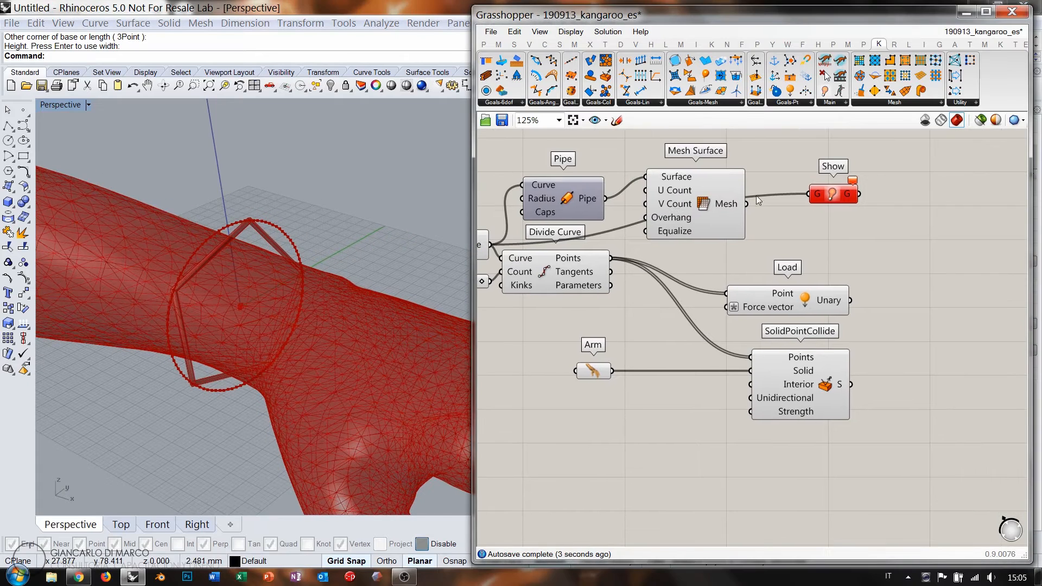
drag(822, 196, 895, 212)
drag(709, 202, 803, 205)
click(698, 206)
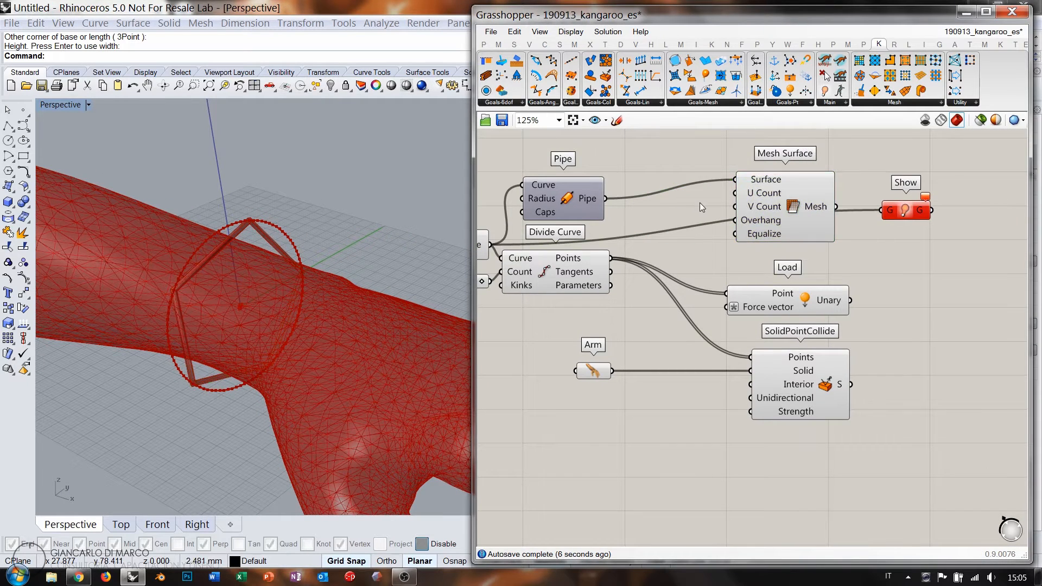
- Add a number slider defined as 5<36, connect it to Mesh Surface's U Count and set it to 36
scroll(699, 203, up, 3)
double_click(678, 219)
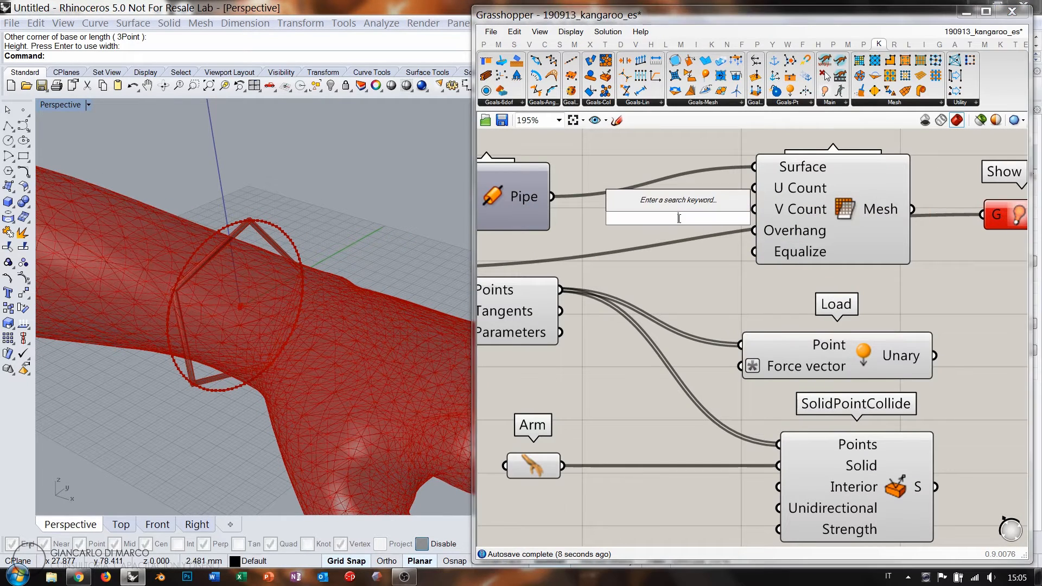
text(5<36)
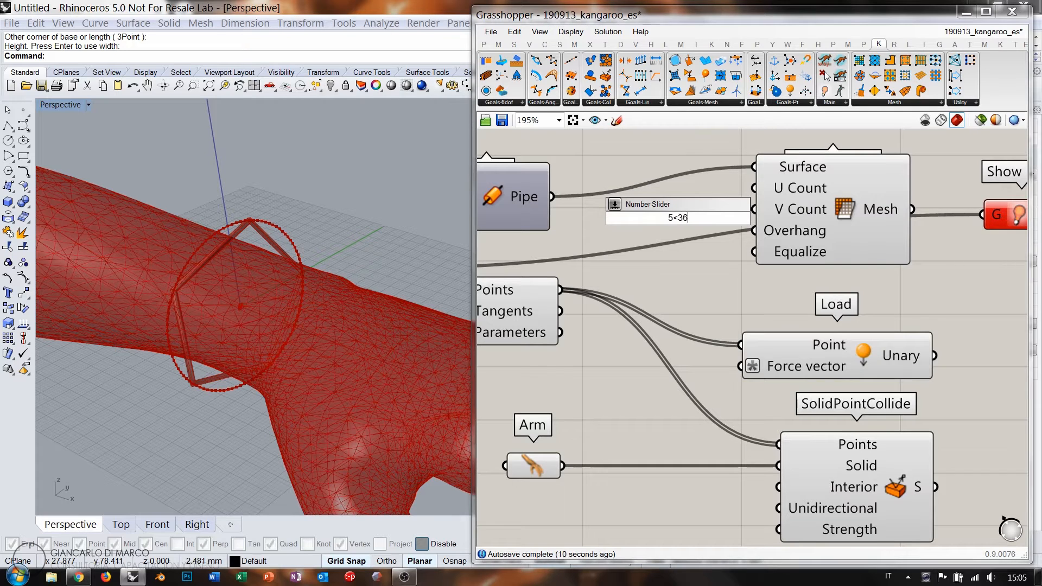
key(Return)
drag(713, 217, 612, 243)
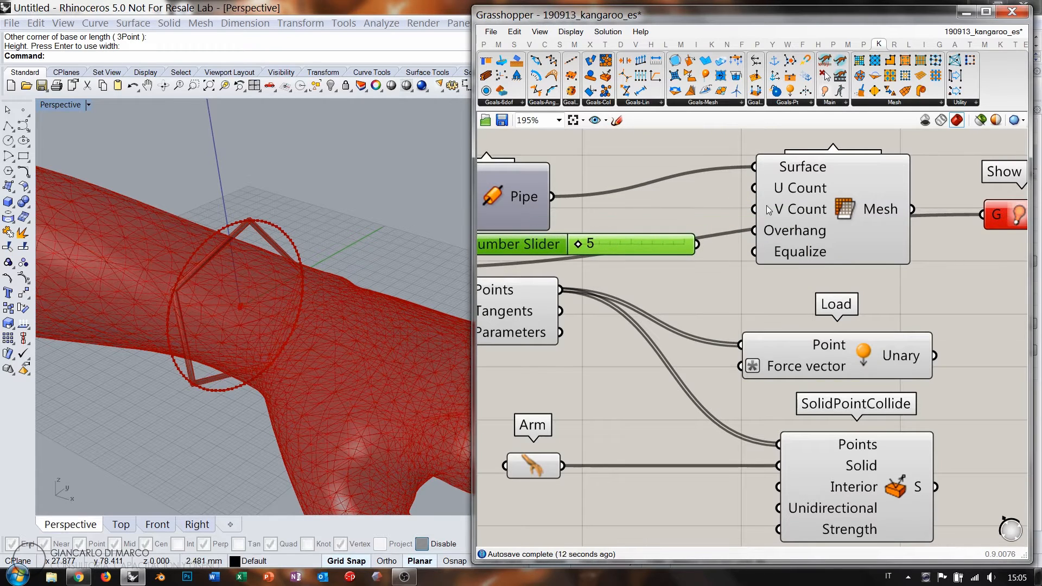
drag(708, 238, 699, 243)
drag(578, 247, 698, 250)
- Inspect the ring mesh up close, turn off Mesh Surface's preview and connect its Mesh output to Show's G input
right_drag(332, 271, 194, 308)
right_drag(302, 322, 293, 304)
scroll(179, 339, up, 10)
right_drag(182, 343, 300, 400)
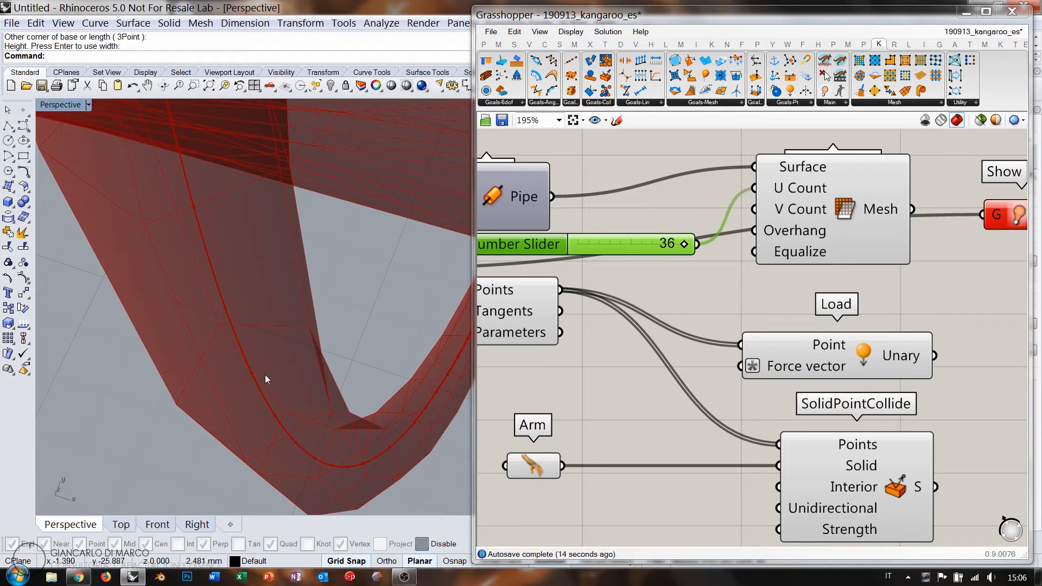
scroll(292, 380, down, 5)
right_drag(249, 374, 421, 240)
click(850, 203)
key(ctrl+q)
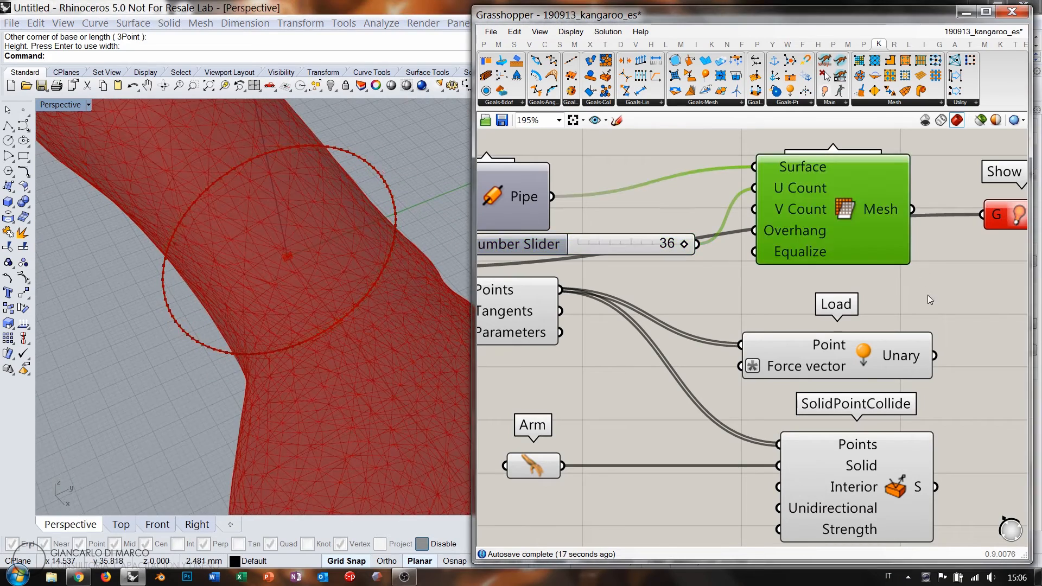
click(926, 292)
right_drag(929, 271, 751, 315)
drag(730, 258, 802, 263)
click(836, 265)
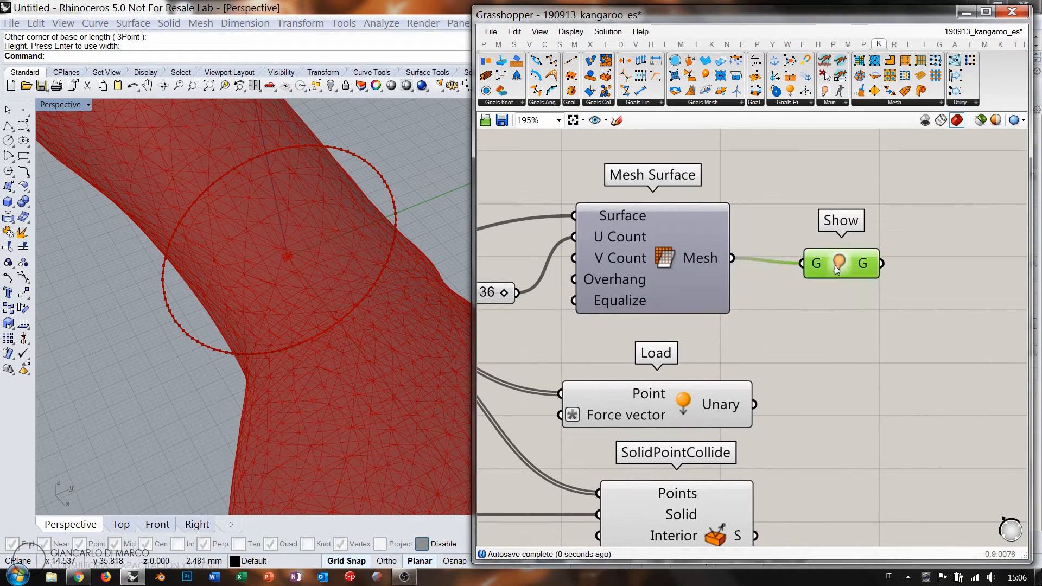
- Move Load and SolidPointCollide together so they line up under the Show component
scroll(792, 306, down, 3)
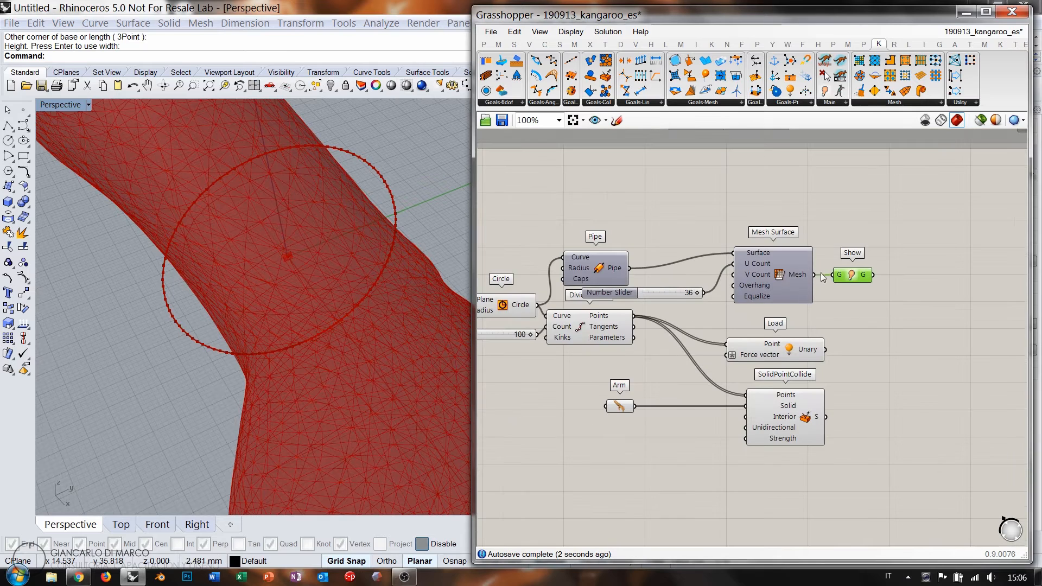
drag(814, 327, 829, 398)
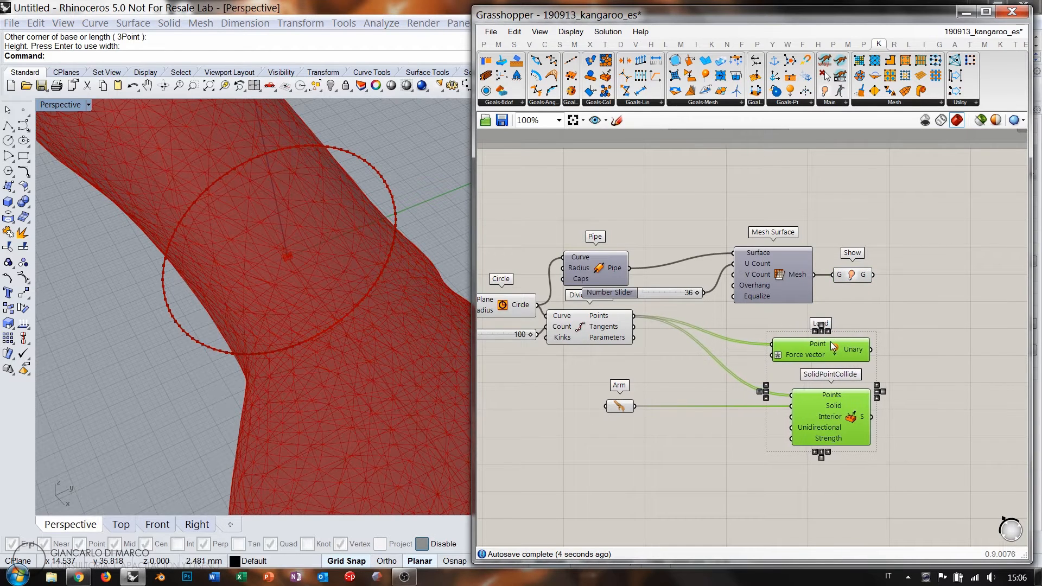
click(892, 320)
right_drag(892, 319, 715, 280)
drag(710, 280, 647, 396)
click(722, 251)
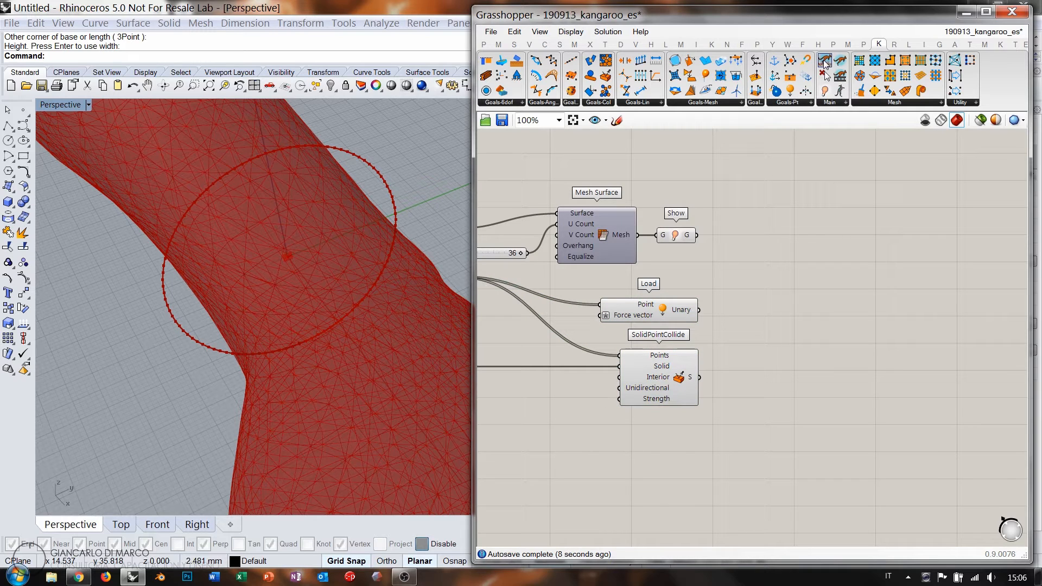
- Add a BouncySolver component and a Boolean Toggle, and connect the toggle to the solver's On input
drag(824, 61, 866, 305)
double_click(784, 375)
text(togg)
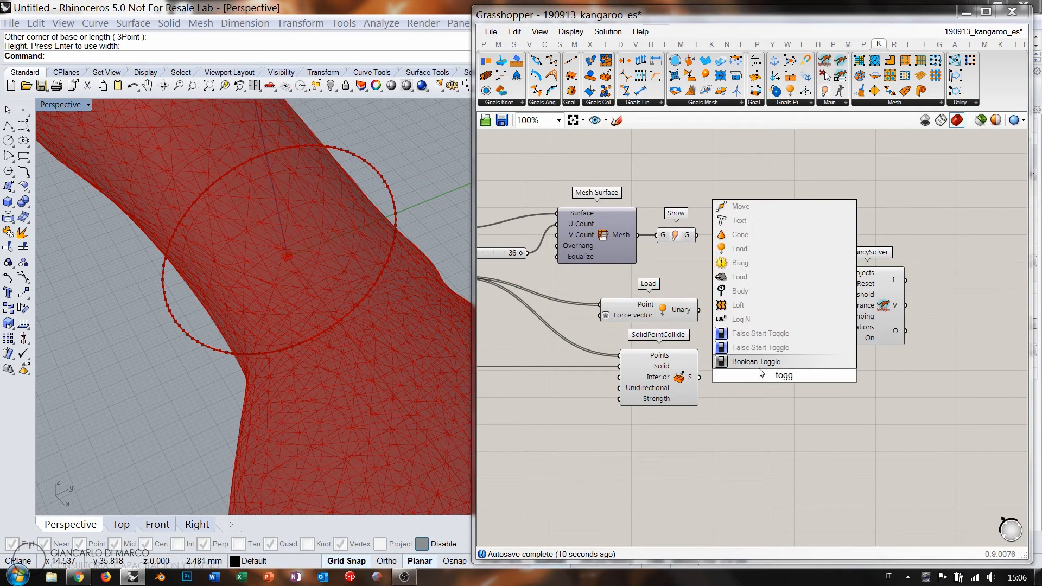
click(758, 364)
drag(830, 338, 829, 374)
drag(775, 375, 776, 356)
- Add a Button connected to BouncySolver's Reset input and connect Show's output to GoalObjects
double_click(776, 298)
text(butt)
key(Return)
drag(830, 283, 807, 300)
drag(699, 237, 830, 272)
scroll(754, 204, down, 3)
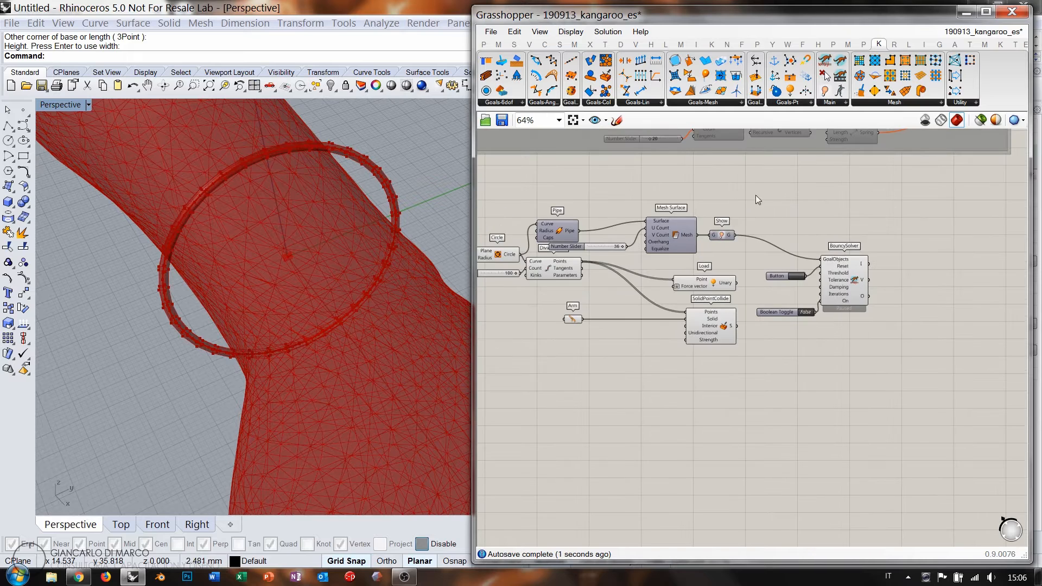
- Turn off the preview of the components feeding the solver, including the YZ Plane
drag(753, 190, 476, 382)
middle_click(615, 249)
click(646, 211)
right_drag(587, 277, 758, 279)
click(609, 251)
key(ctrl+q)
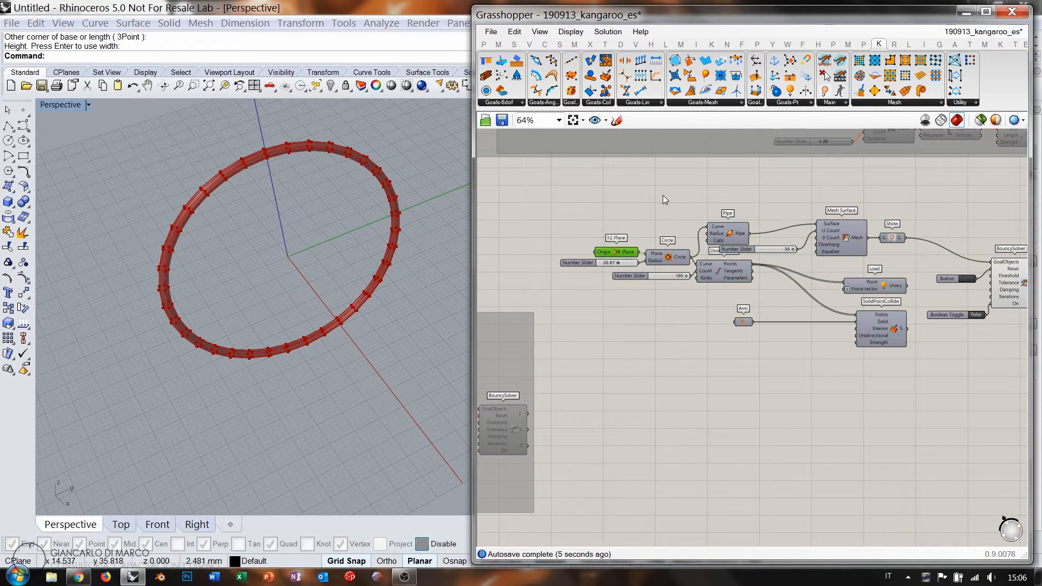
click(662, 194)
- Add Load's Unary and SolidPointCollide's S outputs to BouncySolver's GoalObjects input alongside Show
right_drag(990, 281, 739, 285)
scroll(739, 285, up, 3)
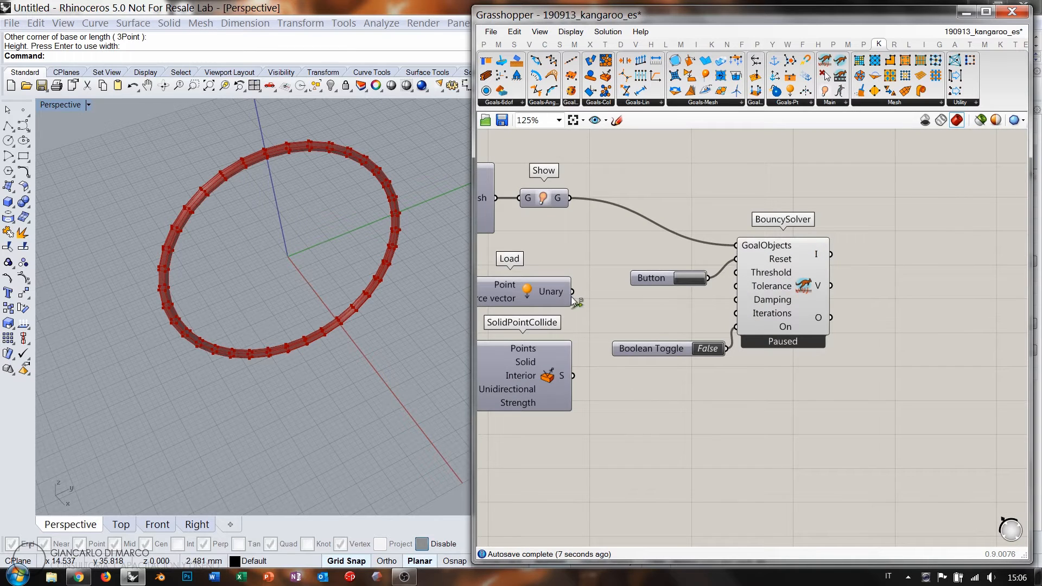
shift+drag(572, 291, 735, 245)
shift+drag(574, 375, 735, 245)
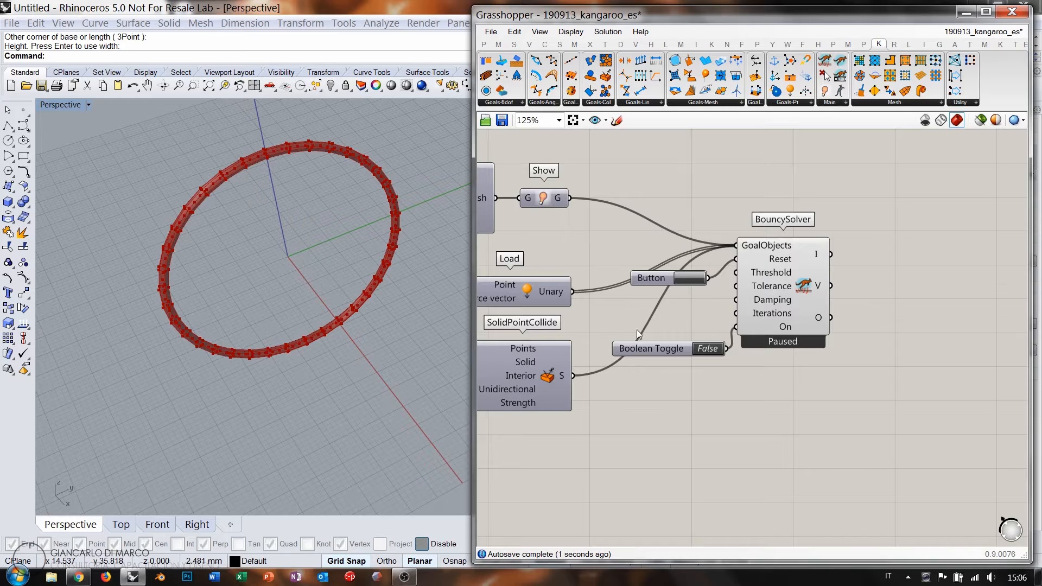
- Turn the Arm component's preview back on and view the ring around the wrist
scroll(637, 330, down, 2)
click(540, 343)
key(ctrl+q)
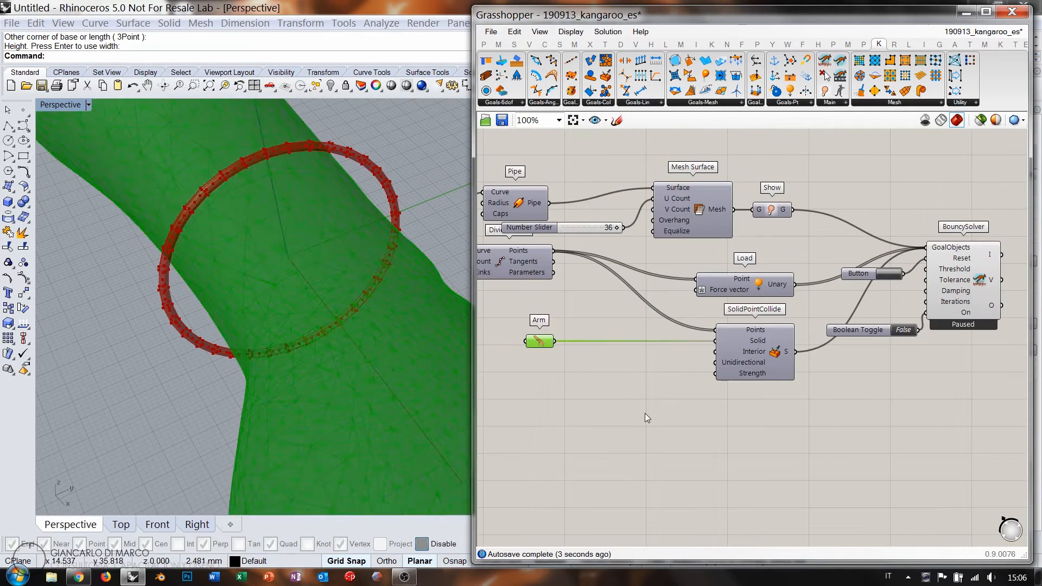
click(645, 413)
right_drag(322, 333, 353, 302)
scroll(778, 272, up, 3)
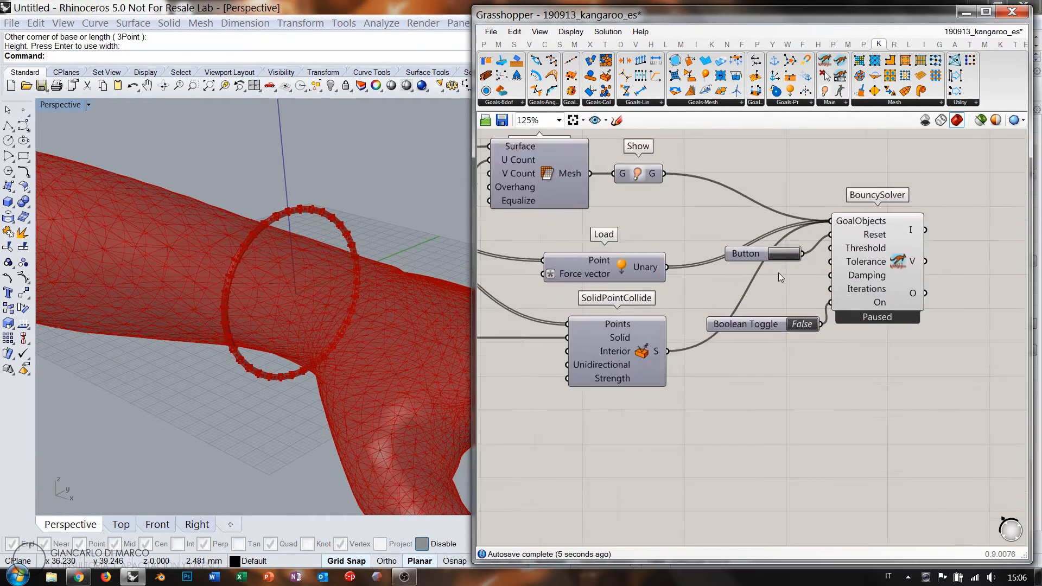
- Run the simulation with the Boolean Toggle, restart it several times to watch the points fall, then stop and reset it
double_click(811, 339)
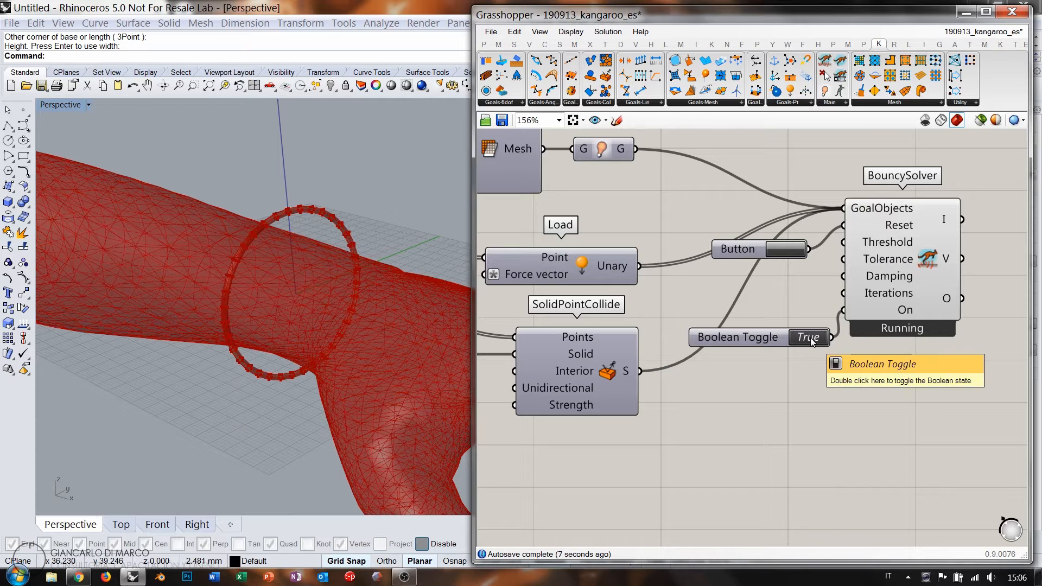
scroll(307, 356, down, 5)
right_drag(346, 320, 321, 361)
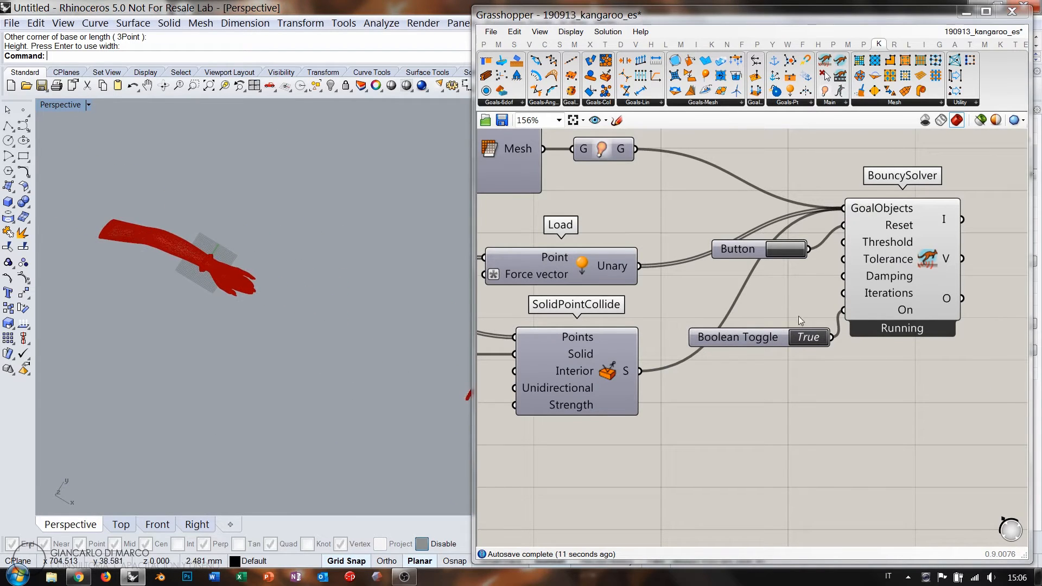
click(784, 246)
click(783, 245)
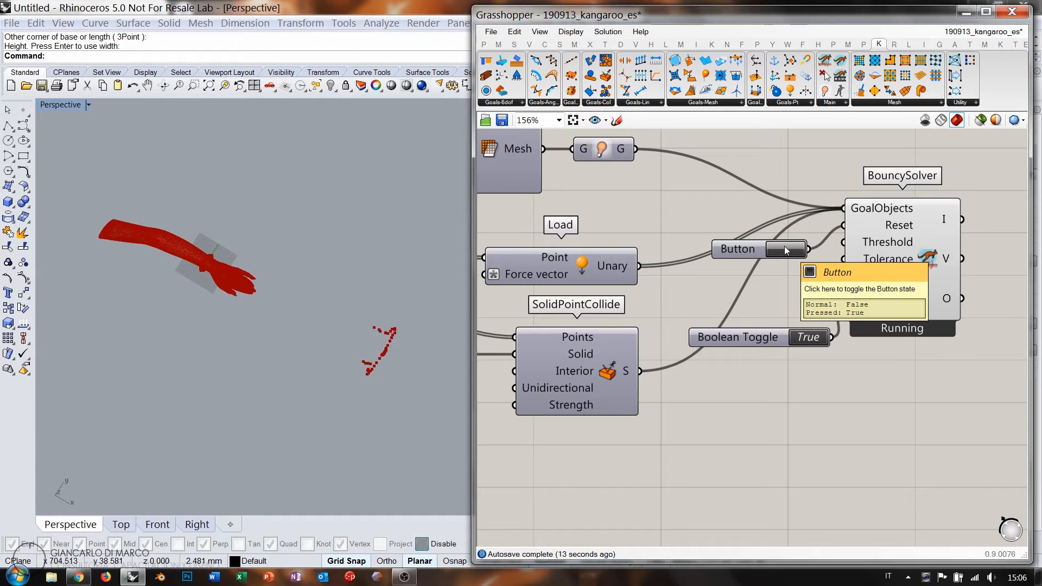
click(783, 246)
click(783, 246)
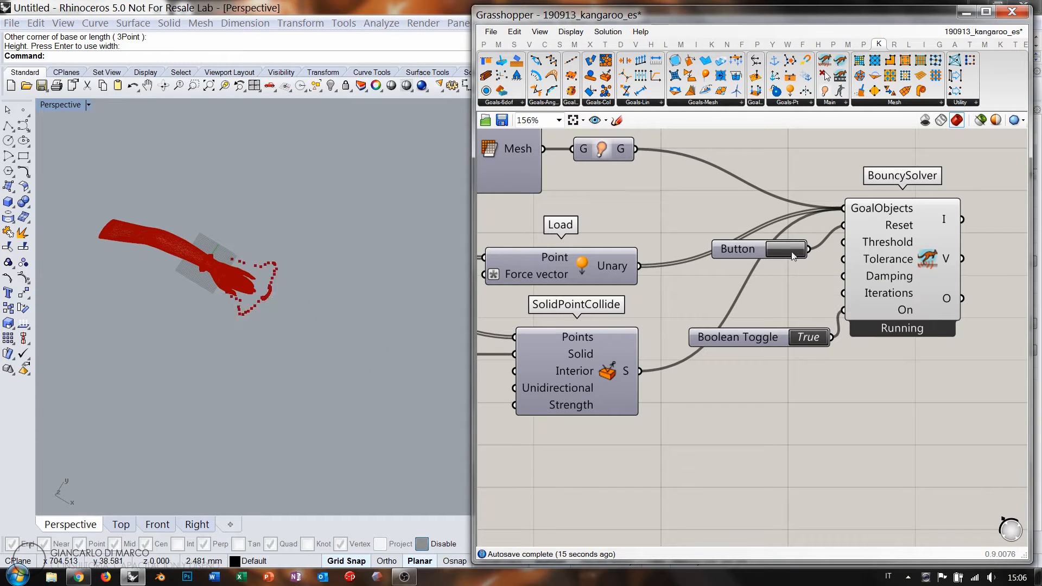
click(809, 338)
click(793, 251)
- Zoom the Rhino view to the BouncySolver geometry and examine the ring around the wrist
right_drag(539, 247, 792, 256)
scroll(792, 256, down, 1)
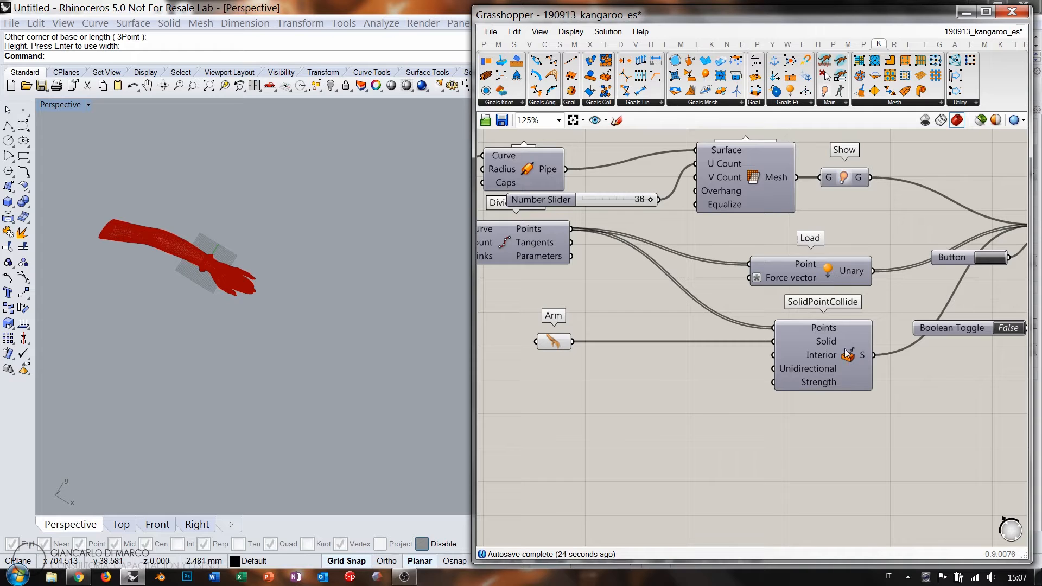
right_drag(202, 270, 210, 239)
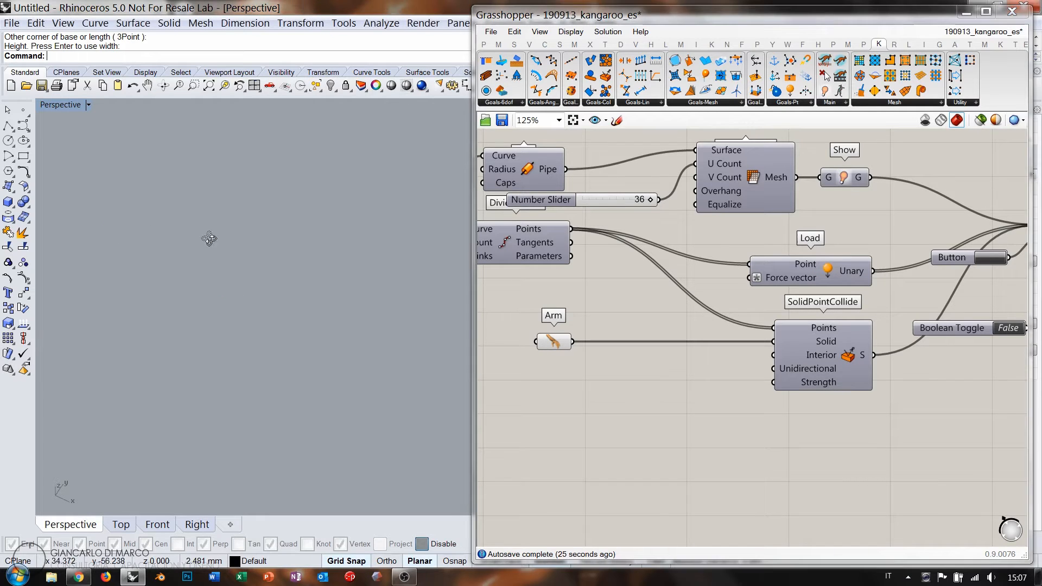
right_drag(569, 354, 513, 362)
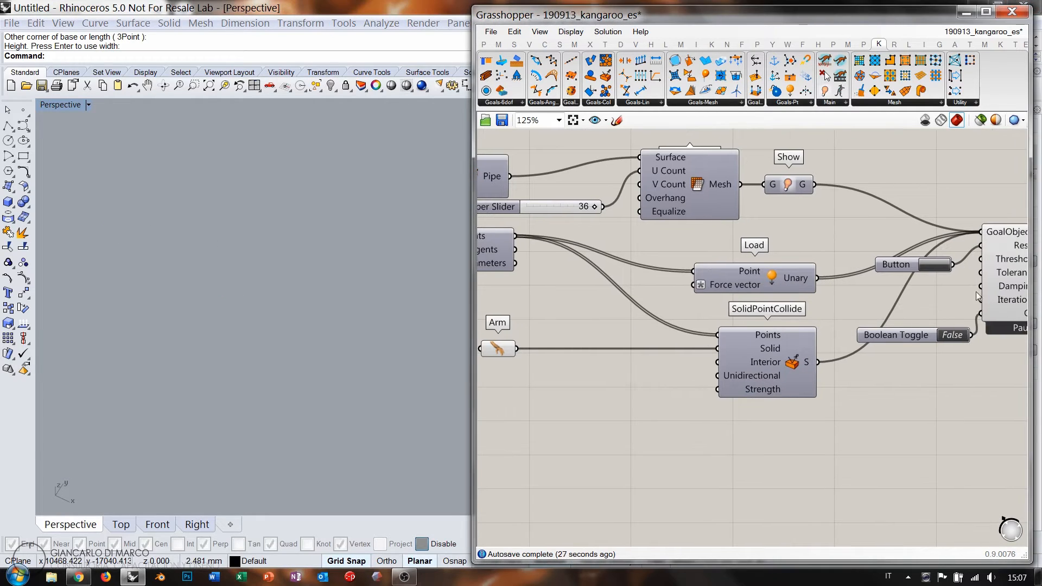
right_drag(976, 295, 855, 304)
click(923, 278)
middle_click(923, 279)
click(954, 311)
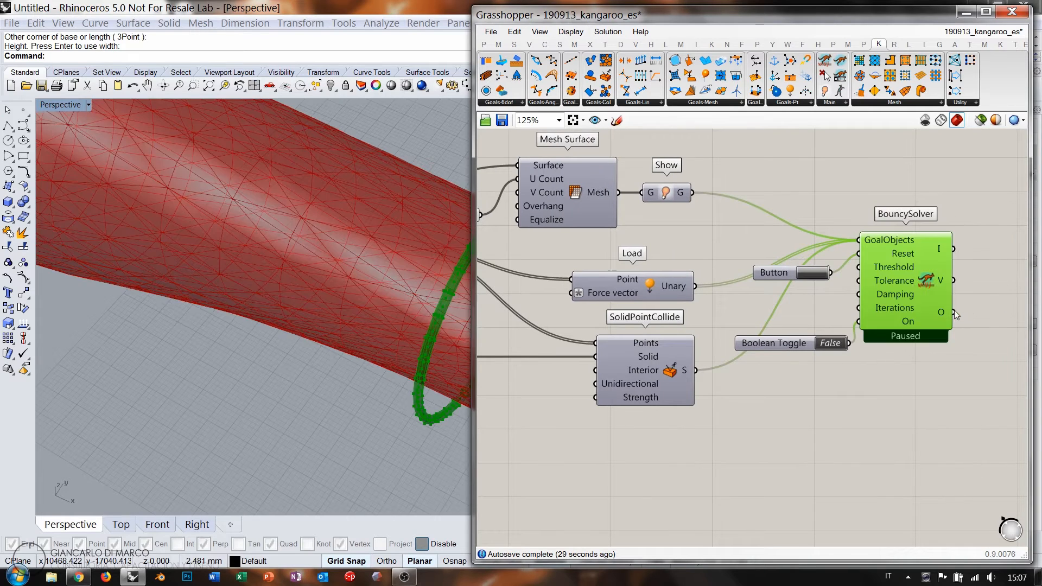
click(857, 387)
right_drag(414, 349, 342, 258)
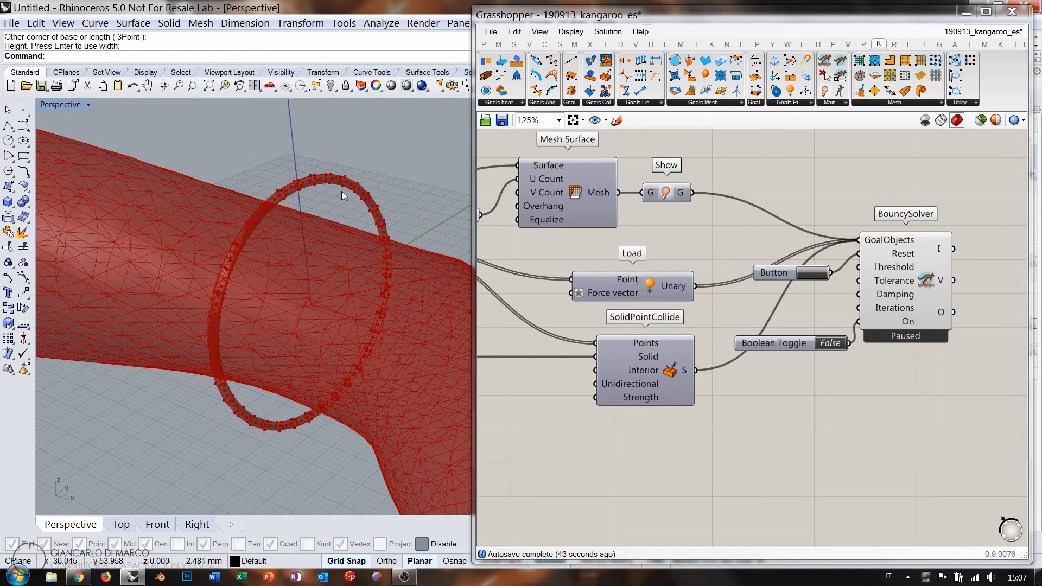
- Move Load, SolidPointCollide and Arm down to free space below Mesh Surface
right_drag(661, 201, 761, 206)
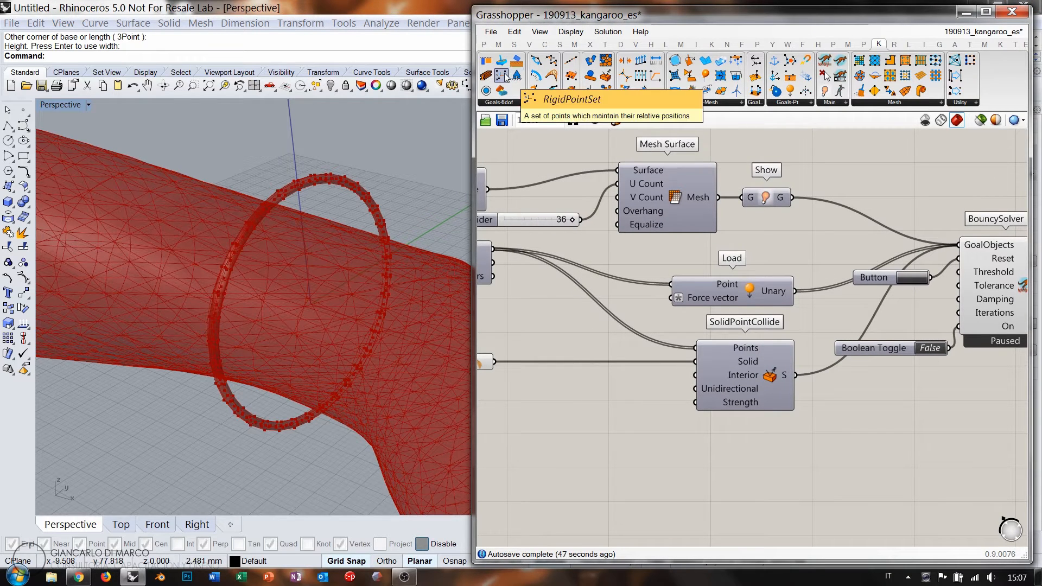
scroll(727, 257, down, 2)
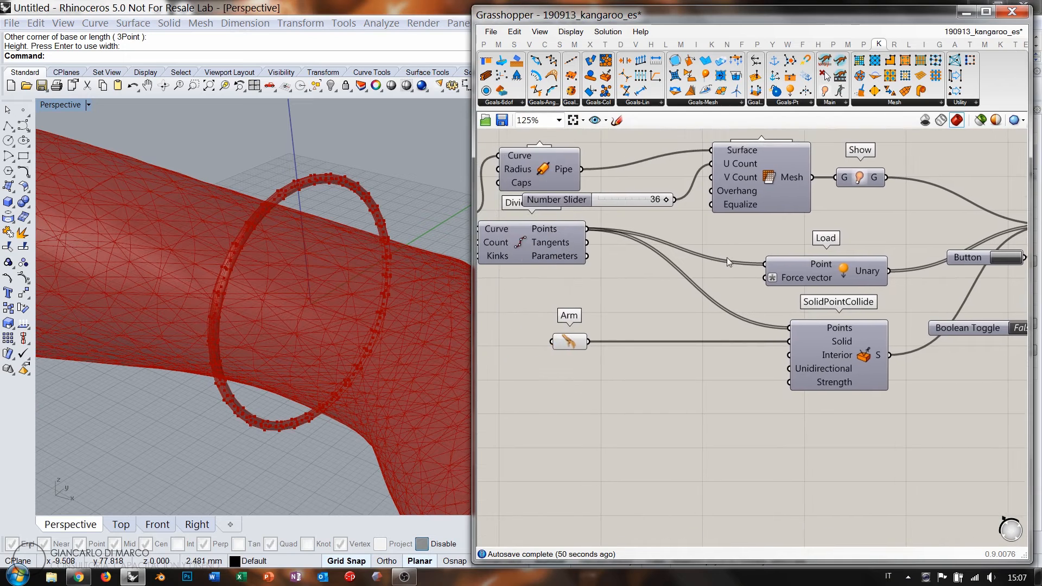
drag(838, 405, 561, 292)
shift+drag(818, 273, 815, 326)
click(818, 268)
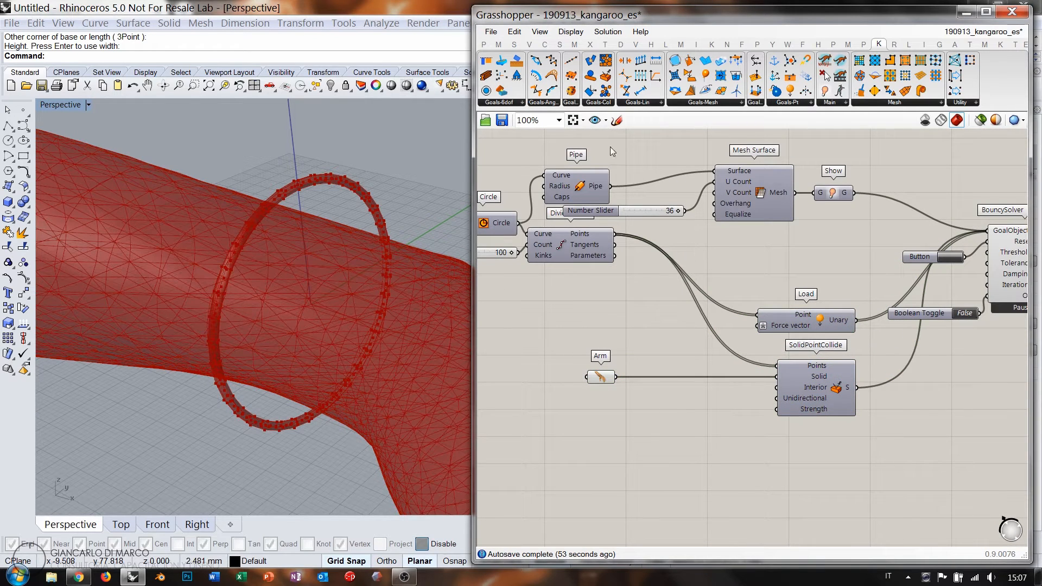
- Add a RigidPointSet below Mesh Surface, feed it Divide Curve's Points and connect its RigidBody output to BouncySolver's GoalObjects
drag(504, 76, 732, 272)
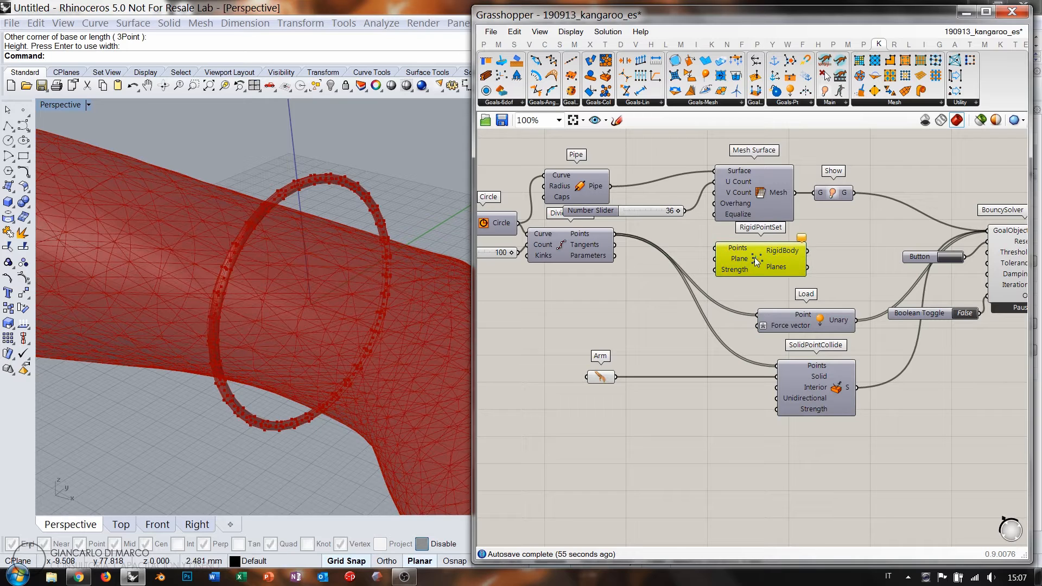
drag(613, 234, 714, 247)
right_drag(820, 256, 695, 258)
drag(689, 252, 867, 233)
click(865, 210)
- Set the Boolean Toggle to True and reset the solver repeatedly to watch the rigid ring fall around the arm
double_click(845, 315)
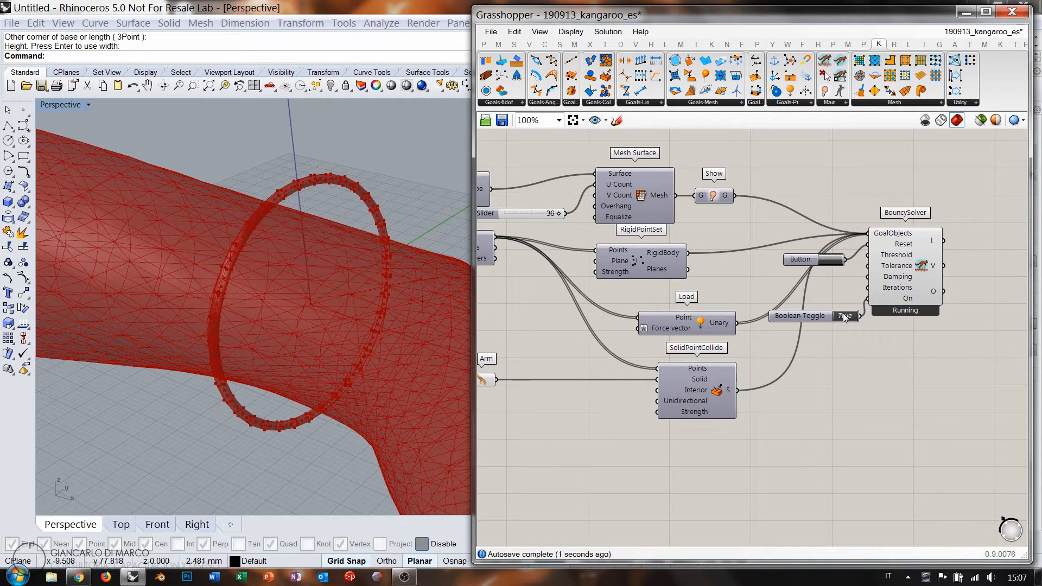
right_drag(232, 232, 315, 365)
shift+right_drag(316, 366, 170, 308)
scroll(170, 309, down, 10)
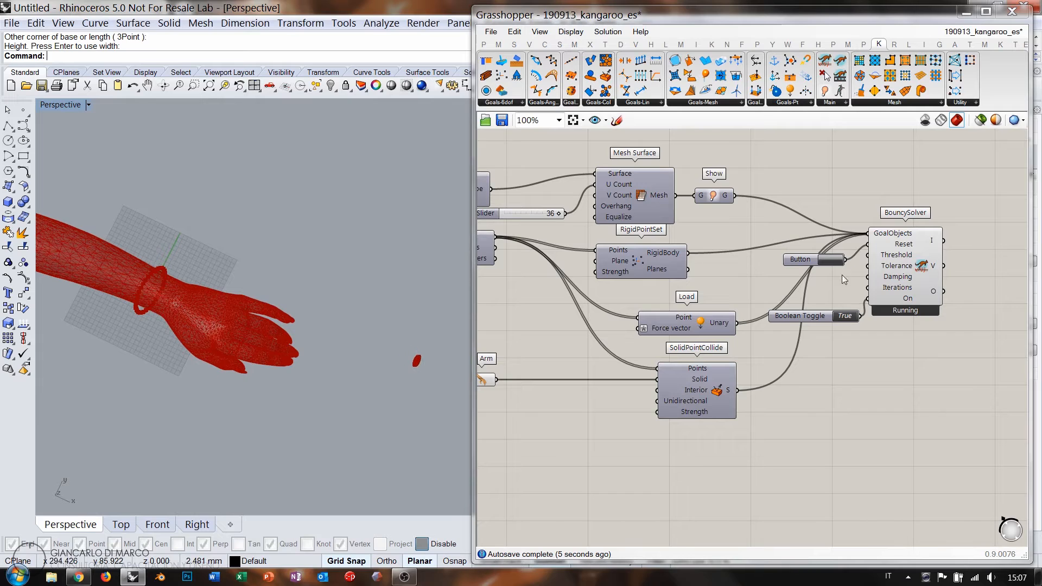
click(832, 261)
click(832, 263)
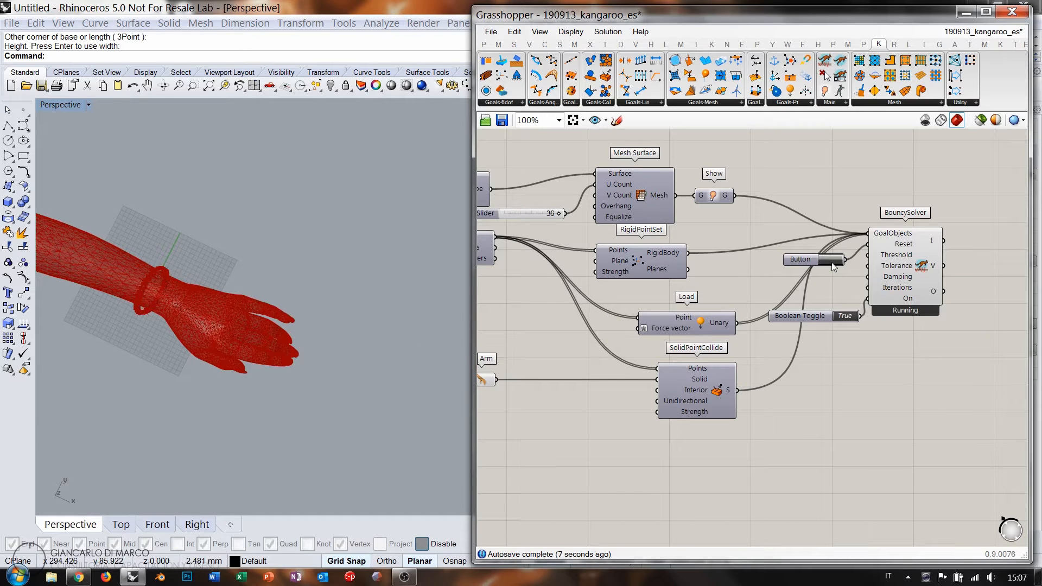
click(832, 263)
click(832, 263)
right_drag(594, 281, 656, 265)
click(904, 300)
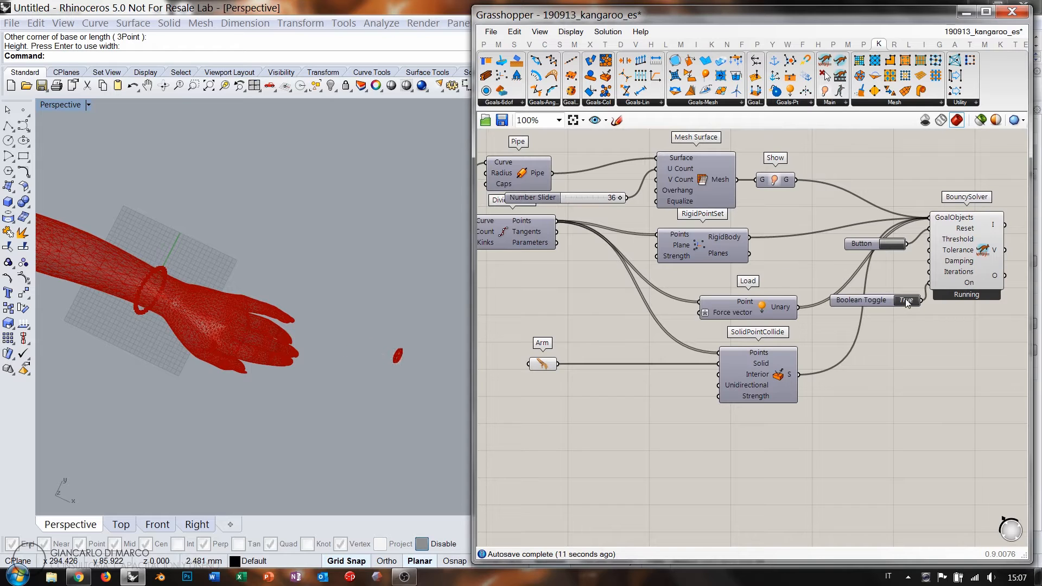
- Place a Kangaroo line-length Spring goal below RigidPointSet and move Load, SolidPointCollide and Arm down to make room for it
right_drag(709, 247, 771, 241)
drag(769, 243, 765, 229)
click(875, 196)
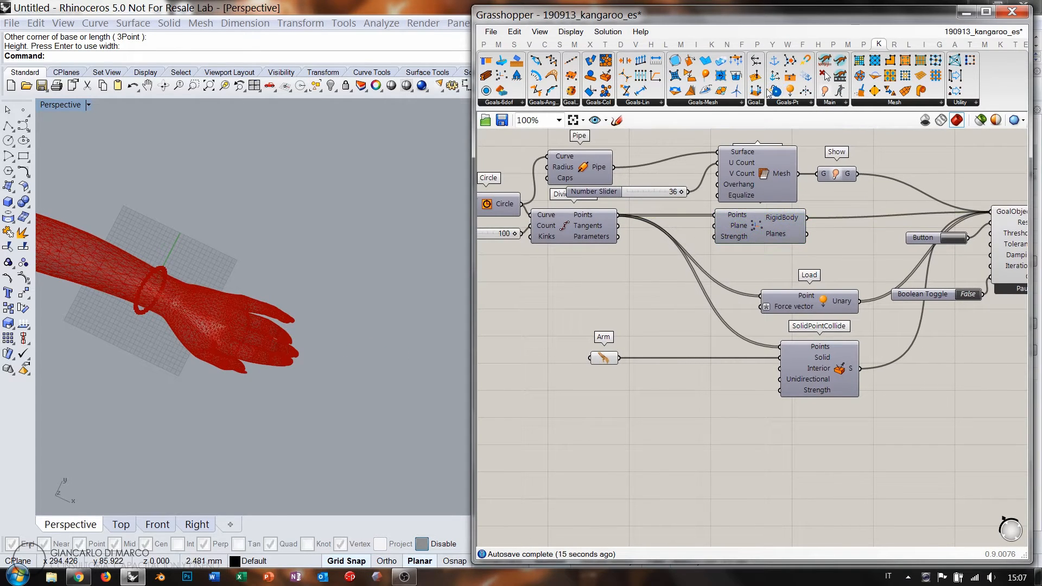
click(761, 267)
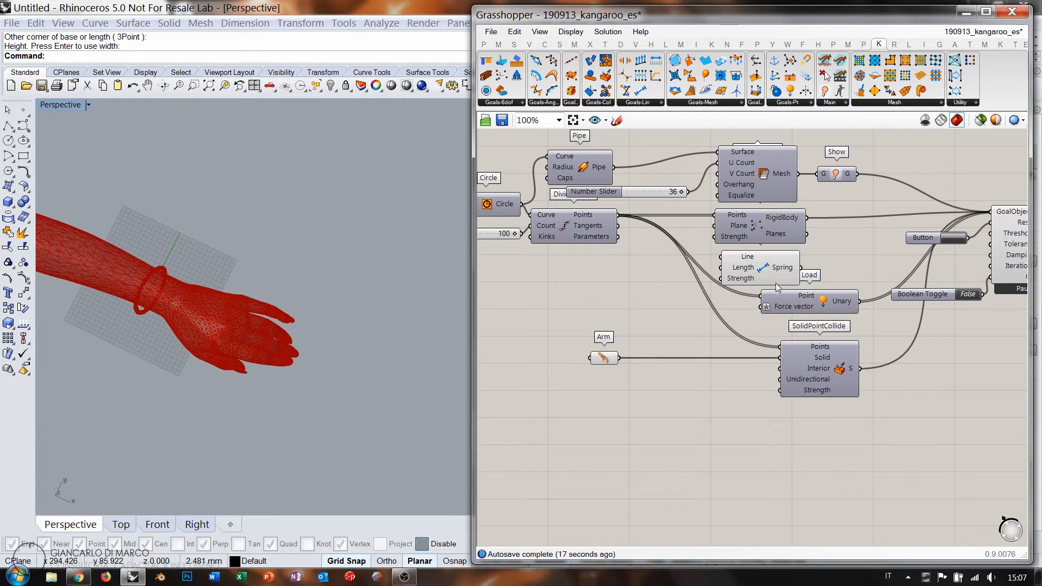
drag(849, 436, 576, 313)
drag(801, 305, 800, 345)
- Add a PolyLine component below Divide Curve and feed Divide Curve's Points into its Vertices input
right_drag(726, 276, 785, 310)
scroll(785, 310, up, 2)
click(738, 275)
right_drag(680, 276, 779, 280)
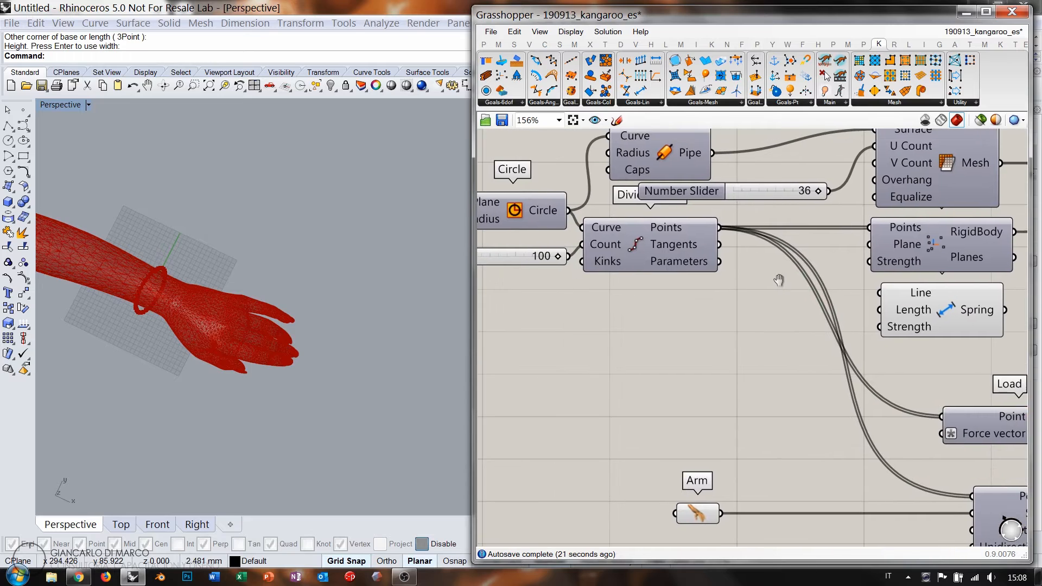
scroll(783, 271, down, 1)
click(590, 234)
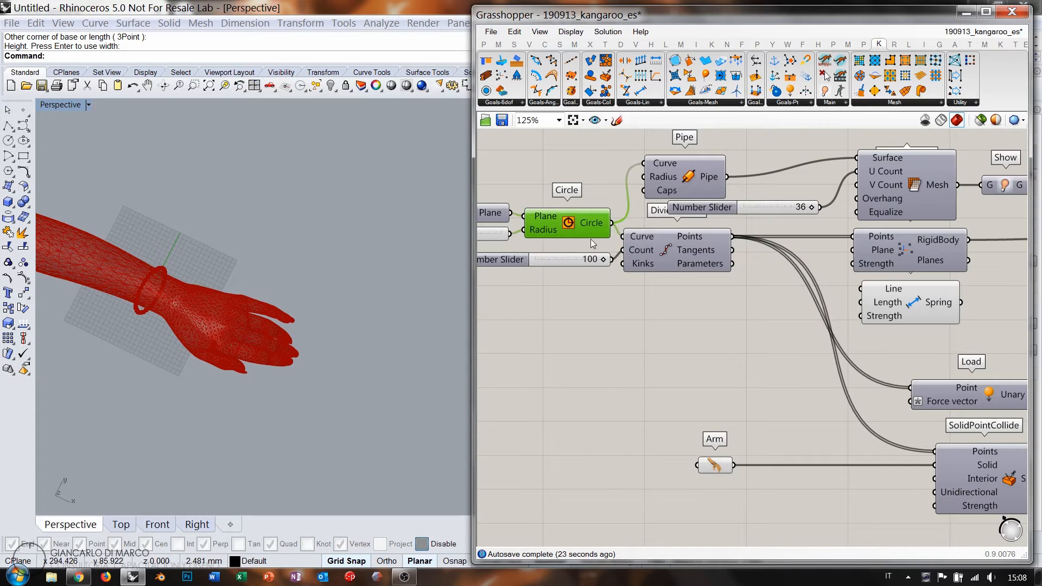
click(663, 246)
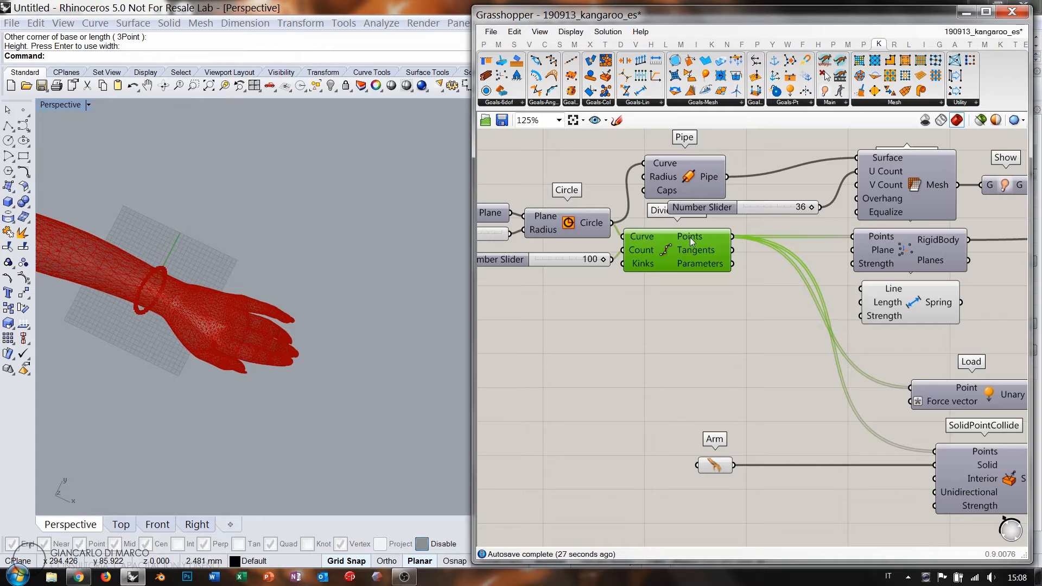
mouse_move(695, 236)
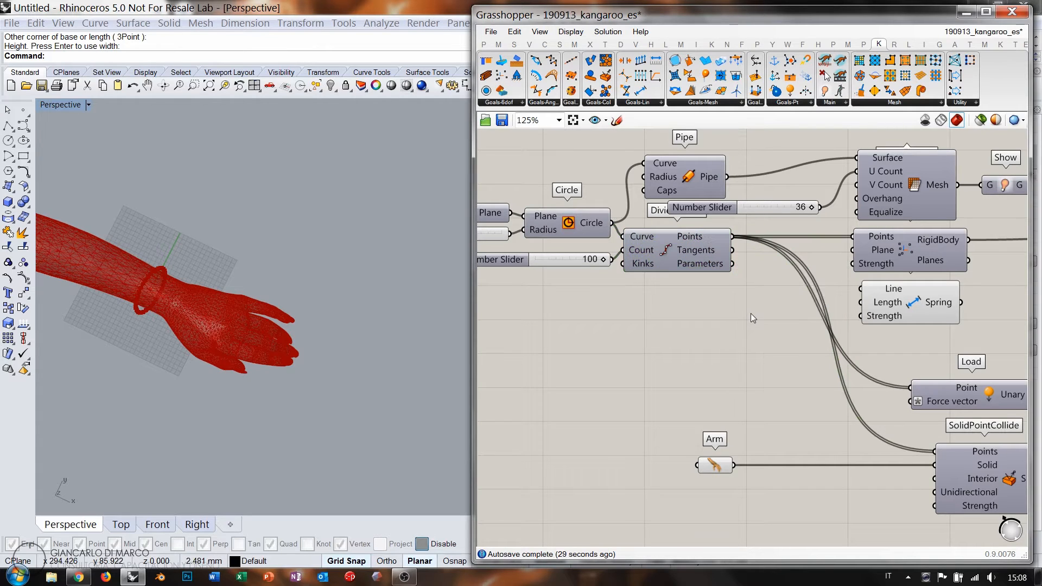
double_click(751, 313)
text(poly)
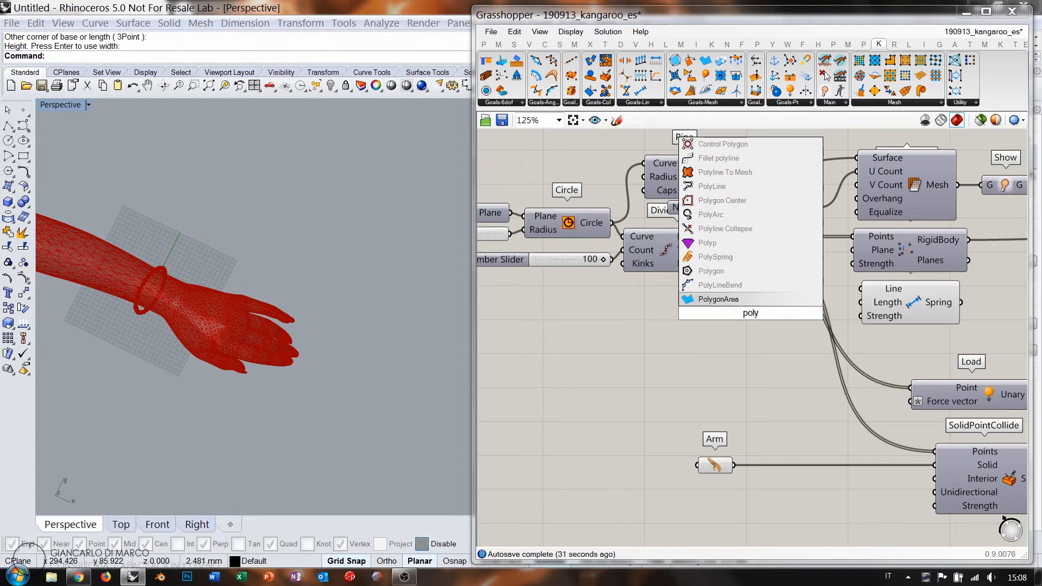
click(713, 186)
drag(732, 237, 674, 324)
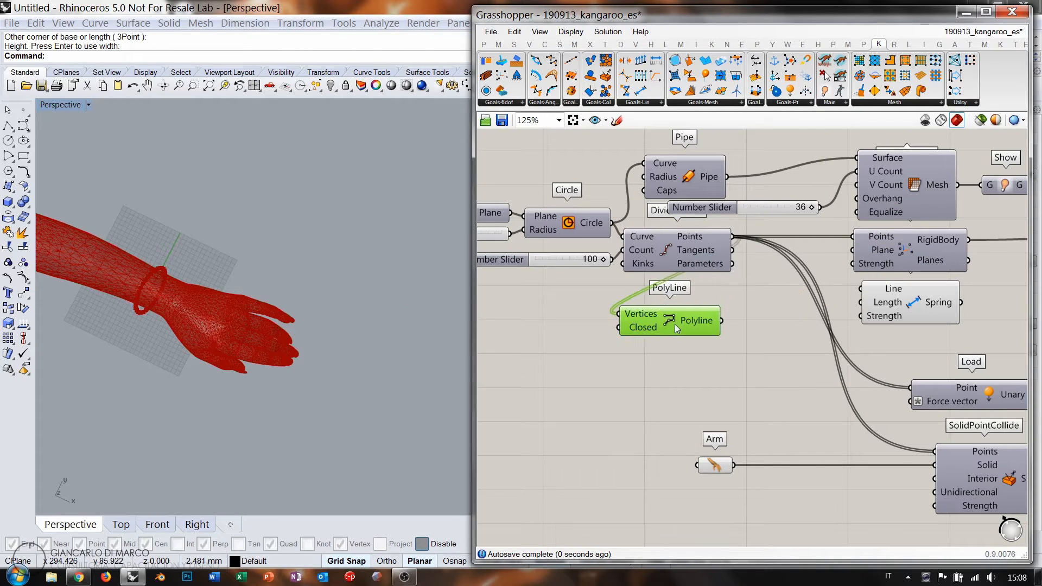
- Invert PolyLine's Closed input so that the polyline through the division points is closed
right_click(634, 329)
click(598, 416)
click(678, 380)
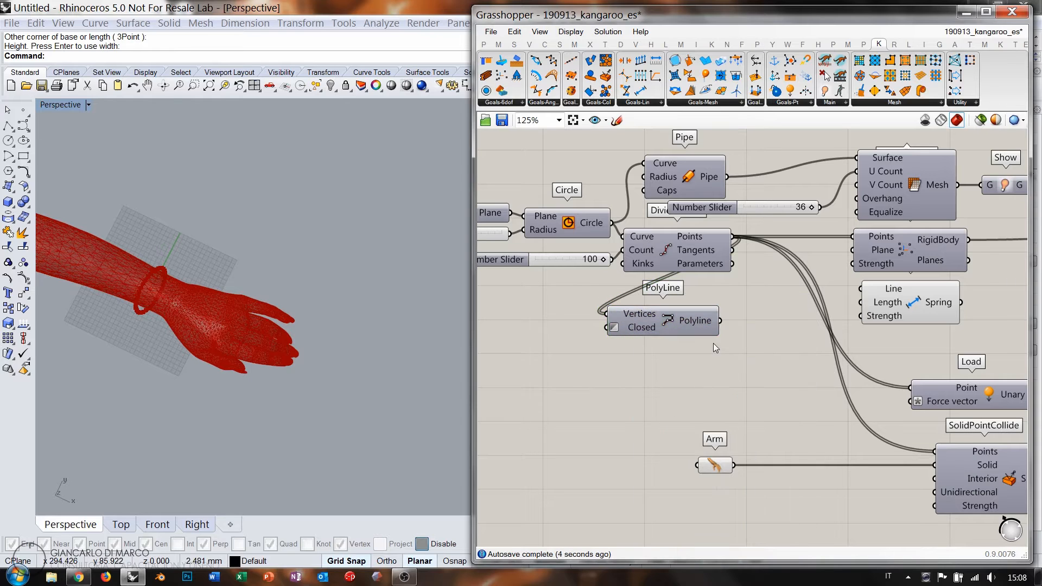
- Add an Explode component beside PolyLine and connect the Polyline output to its Curve input
double_click(777, 329)
text(expl)
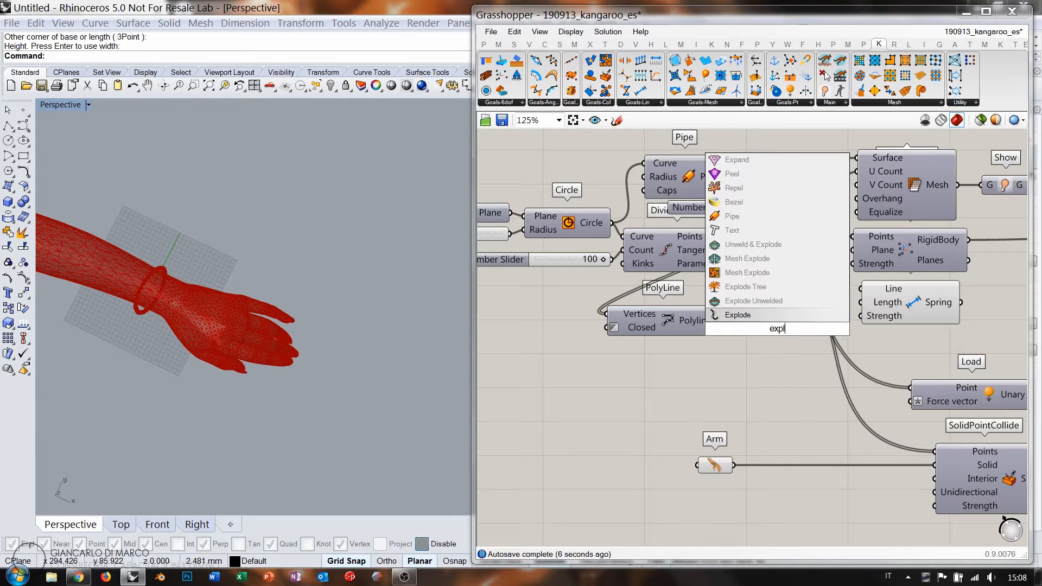
click(738, 315)
drag(718, 322, 743, 322)
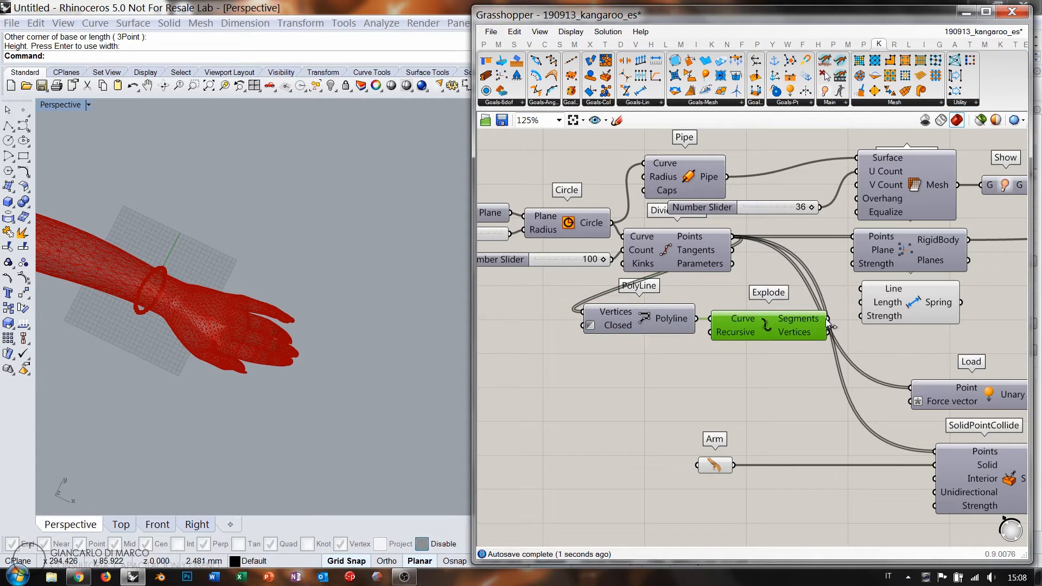
- Connect Explode's Segments to the spring goal's Line input and its Spring output to BouncySolver's GoalObjects
drag(828, 318, 860, 288)
right_drag(921, 302, 697, 299)
drag(736, 298, 972, 229)
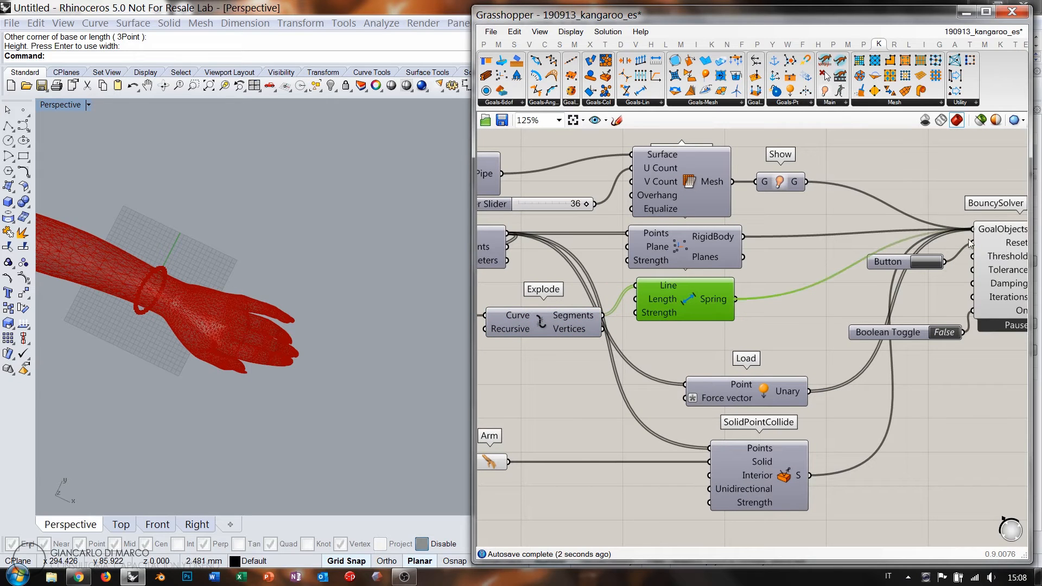
- Run the solver with the springs active, watch the ring's fall relative to the arm from the side, reset it and pause it
click(931, 265)
double_click(945, 332)
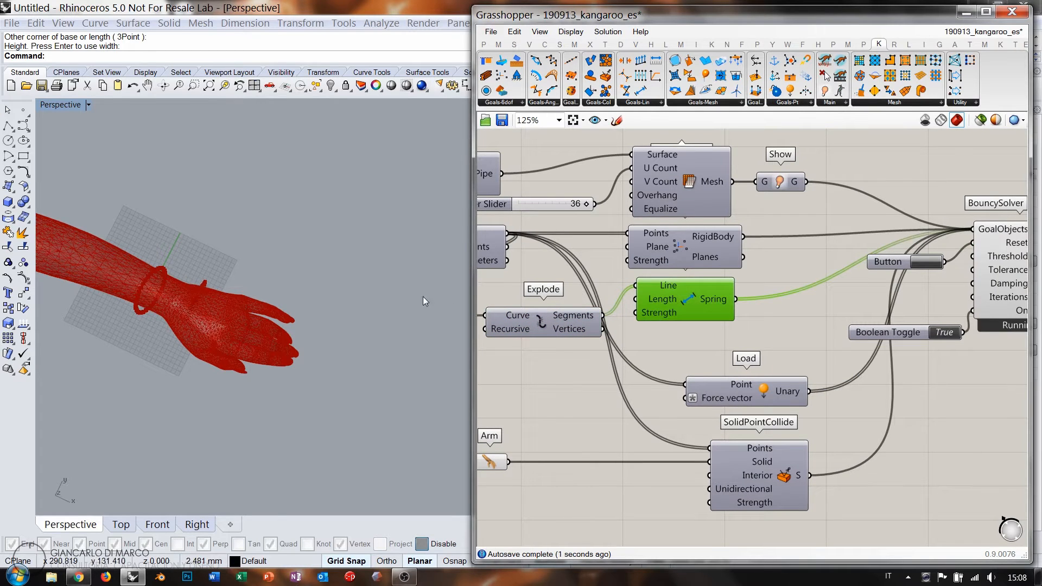
right_drag(270, 262, 291, 386)
scroll(291, 385, down, 4)
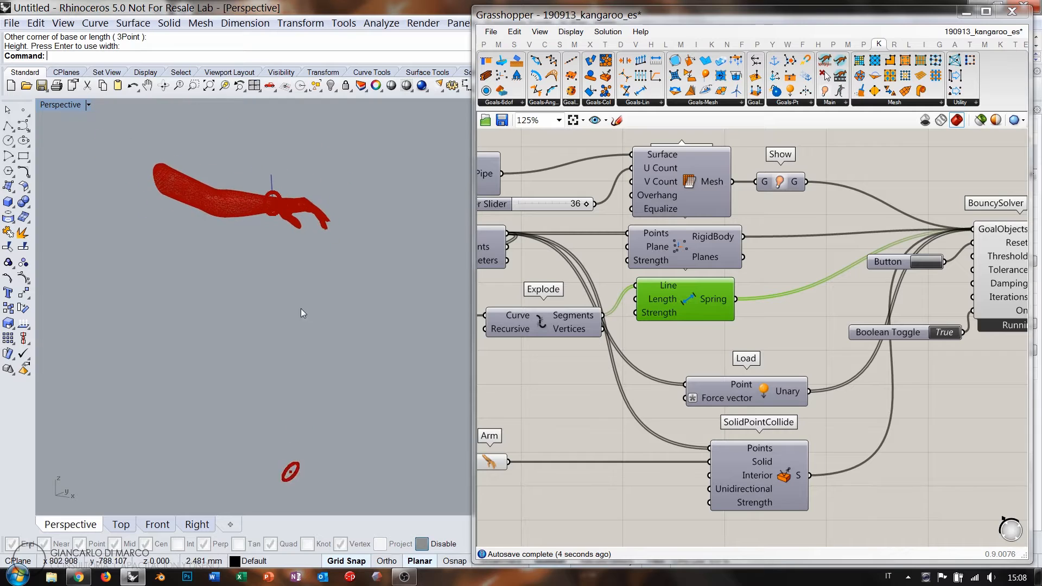
right_drag(301, 308, 338, 266)
click(929, 262)
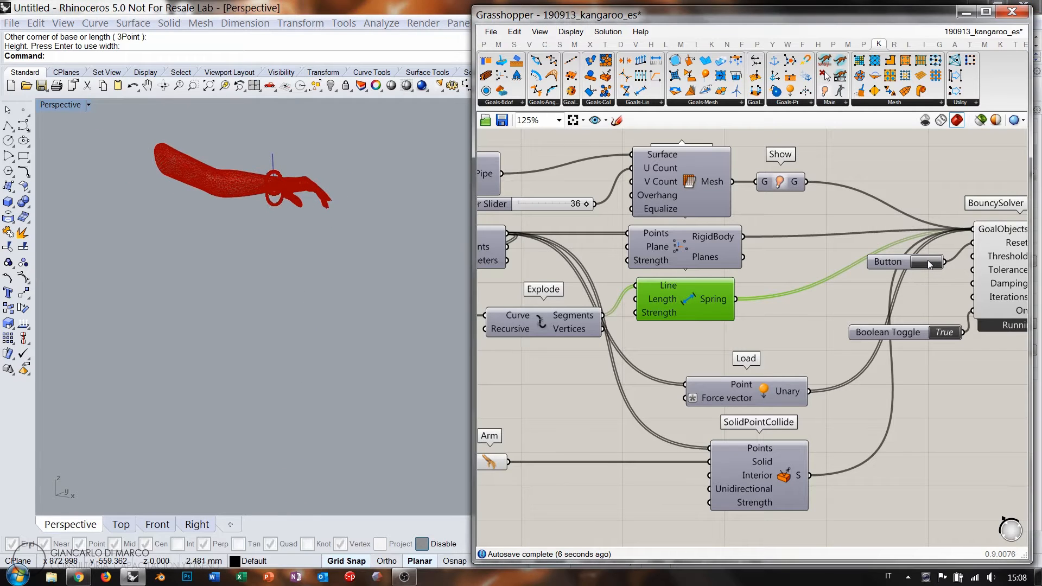
click(928, 263)
click(941, 333)
- Check SolidPointCollide's Strength input and add a Number Slider with the value 101 below Arm
right_drag(702, 276, 848, 246)
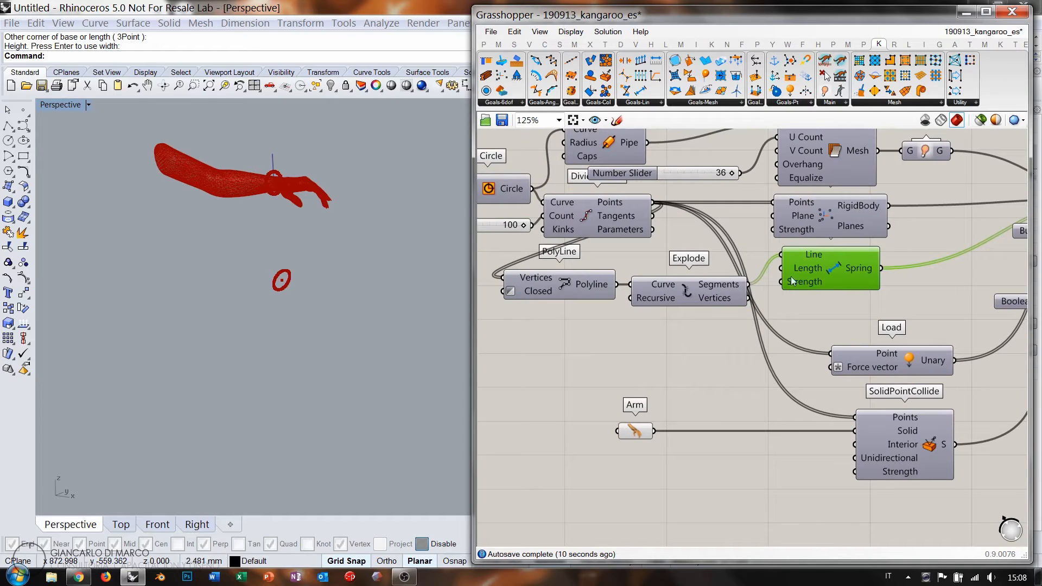
click(916, 249)
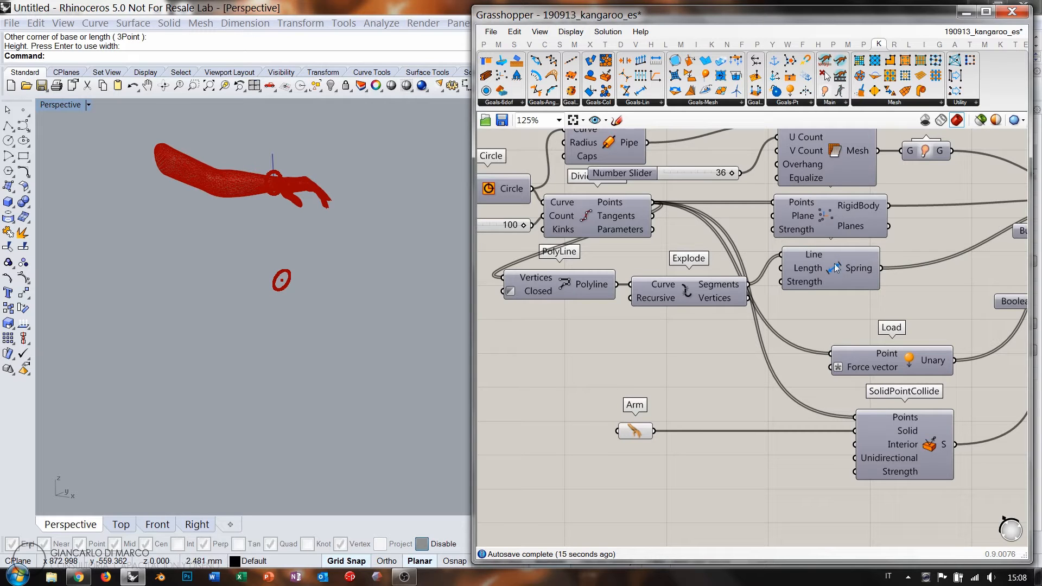
right_drag(852, 400, 822, 291)
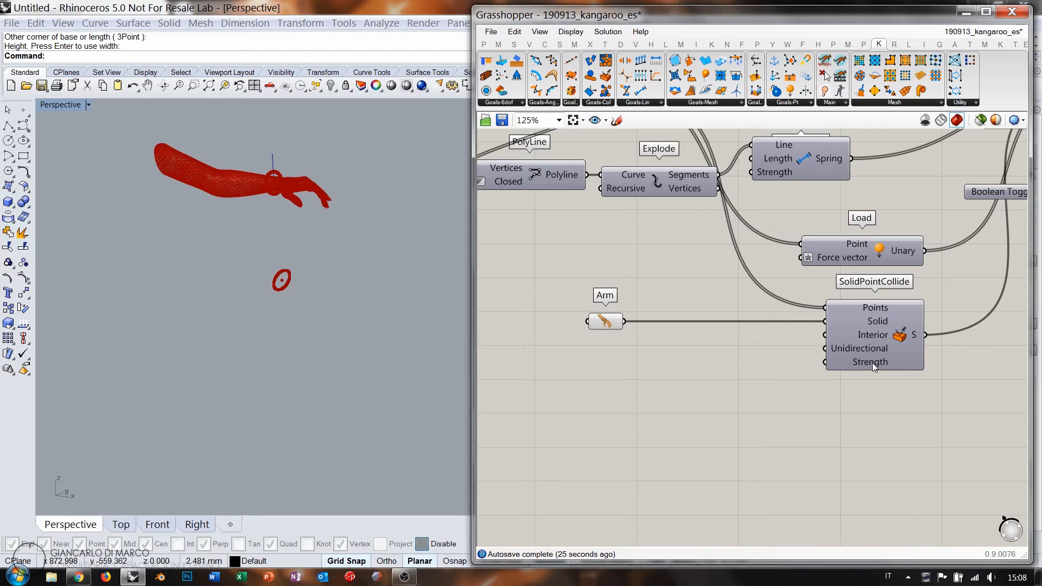
mouse_move(871, 363)
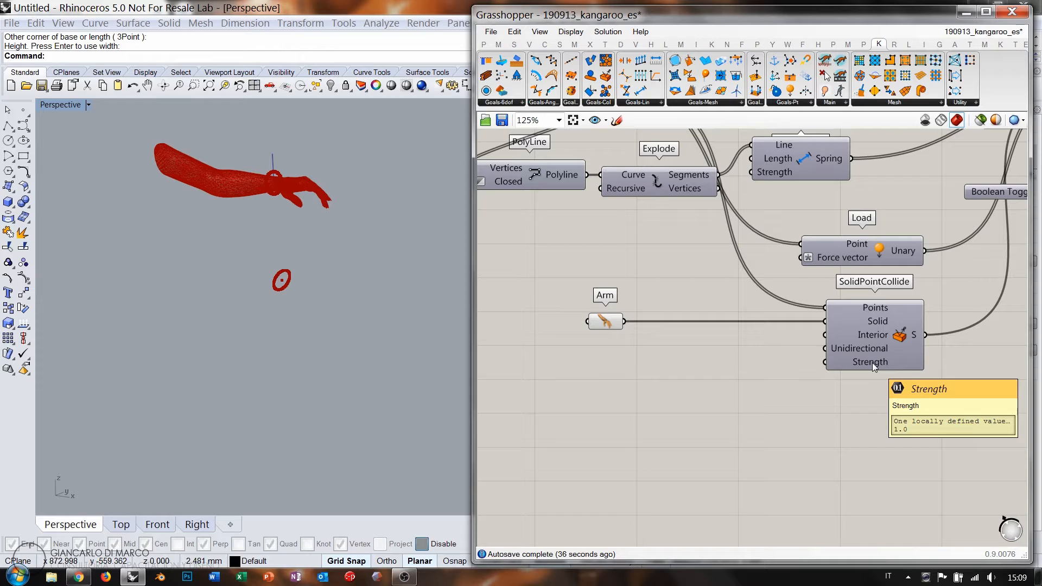
double_click(708, 413)
text(101)
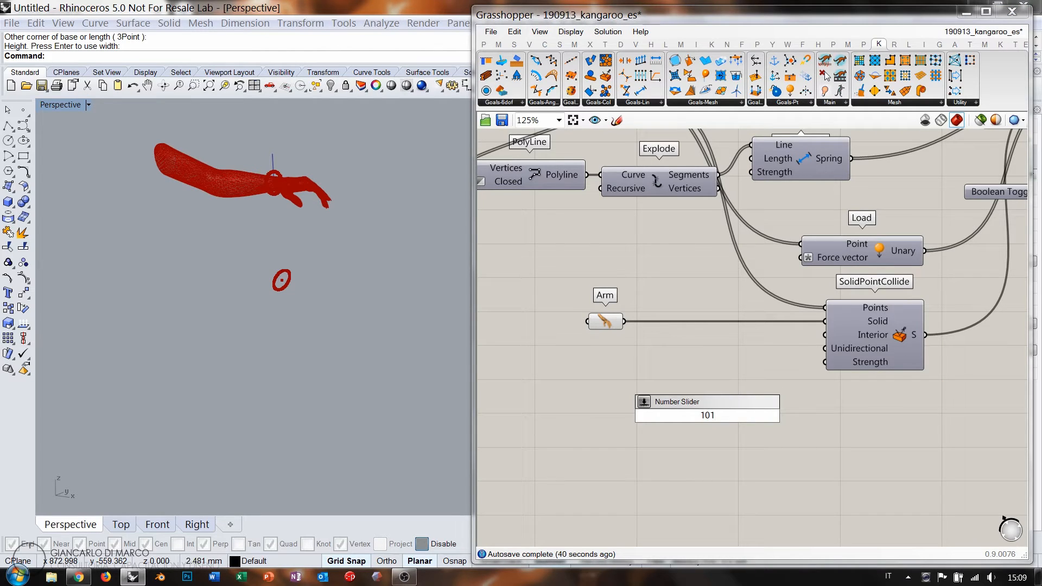
key(Return)
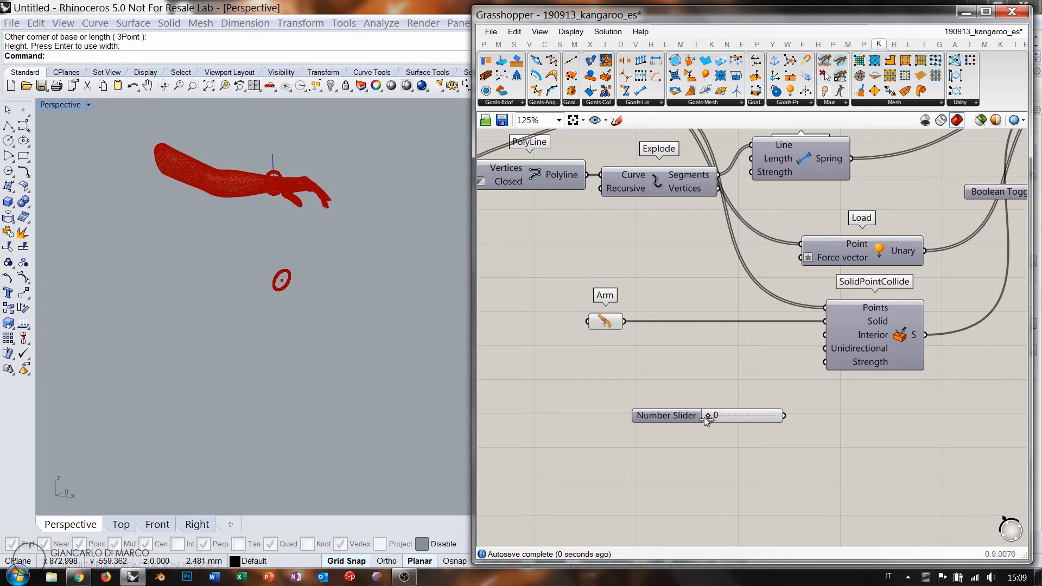
drag(705, 415, 808, 417)
key(ctrl+z)
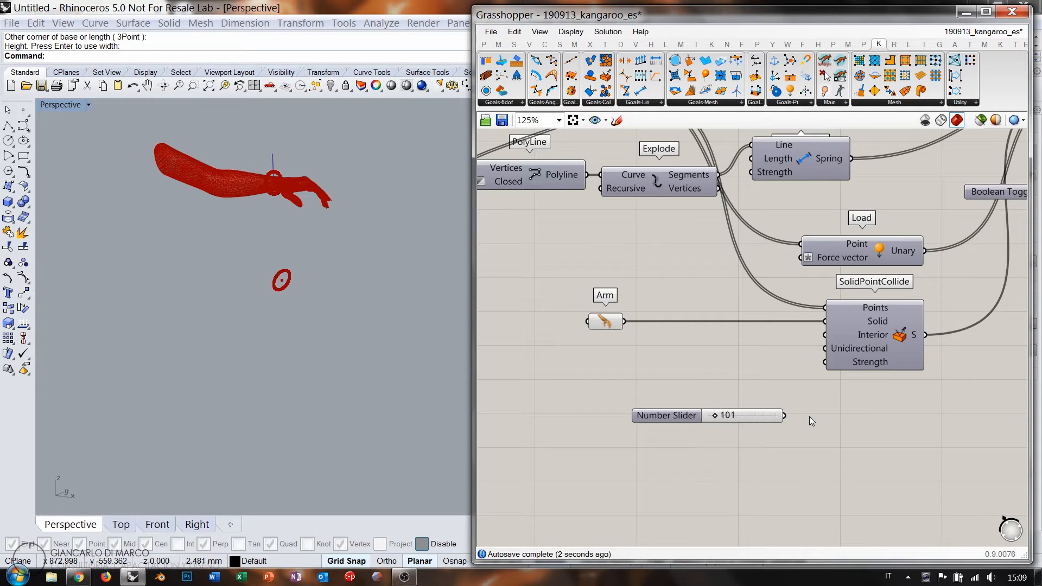
- Move the 101 slider next to SolidPointCollide and connect it to the Strength input
drag(764, 421, 772, 387)
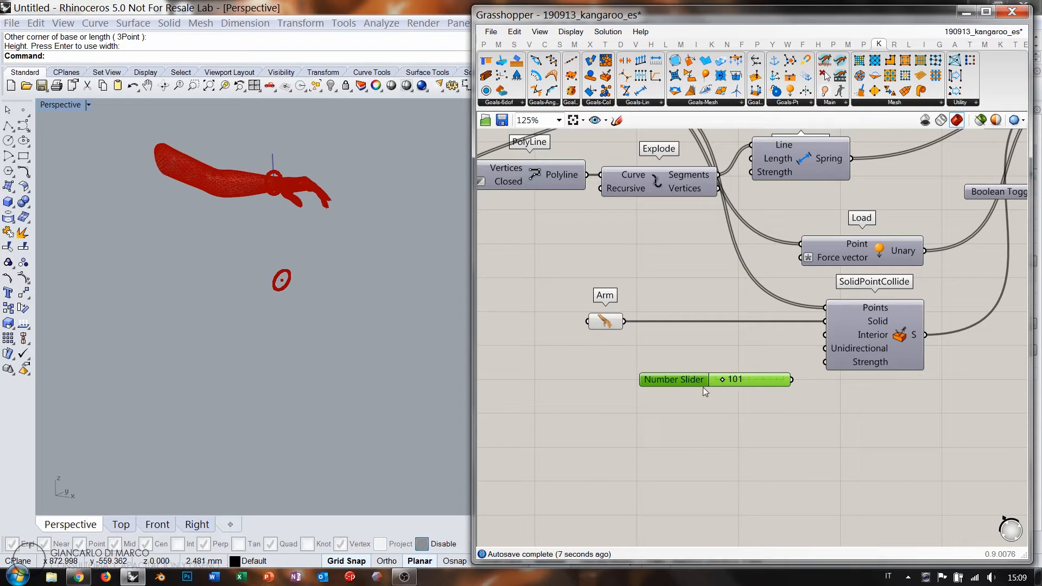
drag(760, 379, 765, 370)
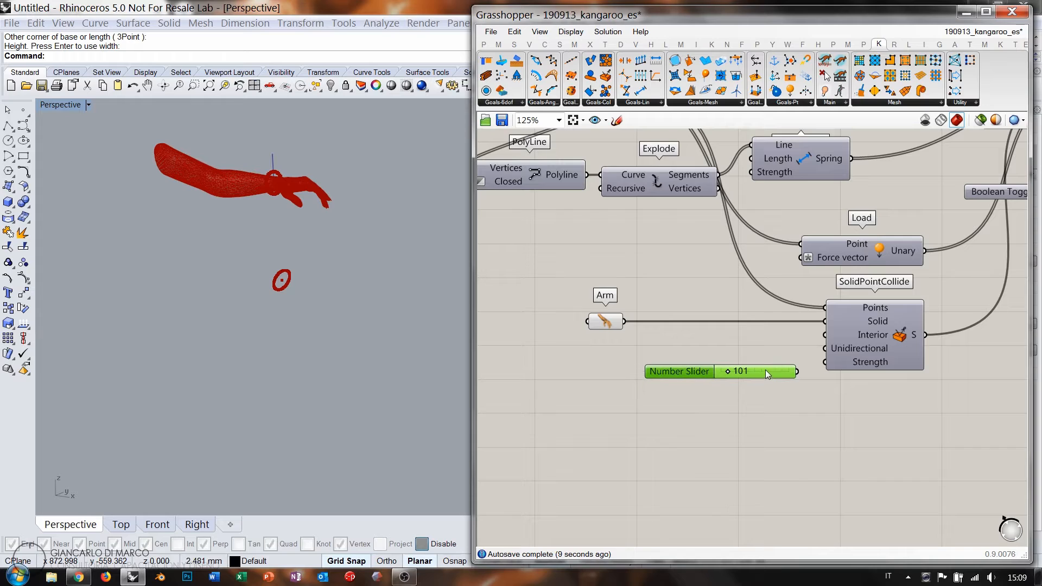
click(737, 386)
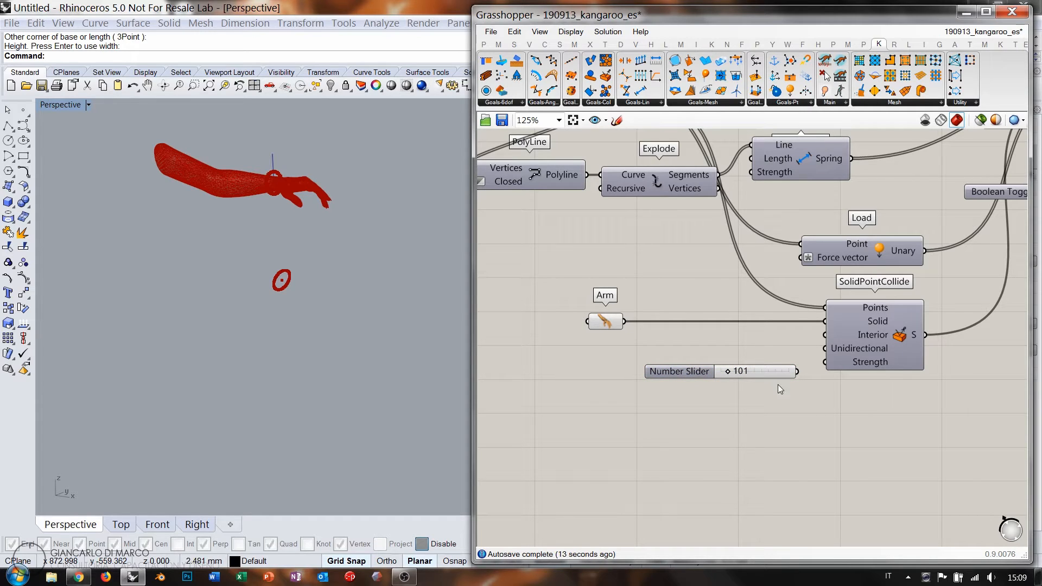
click(680, 371)
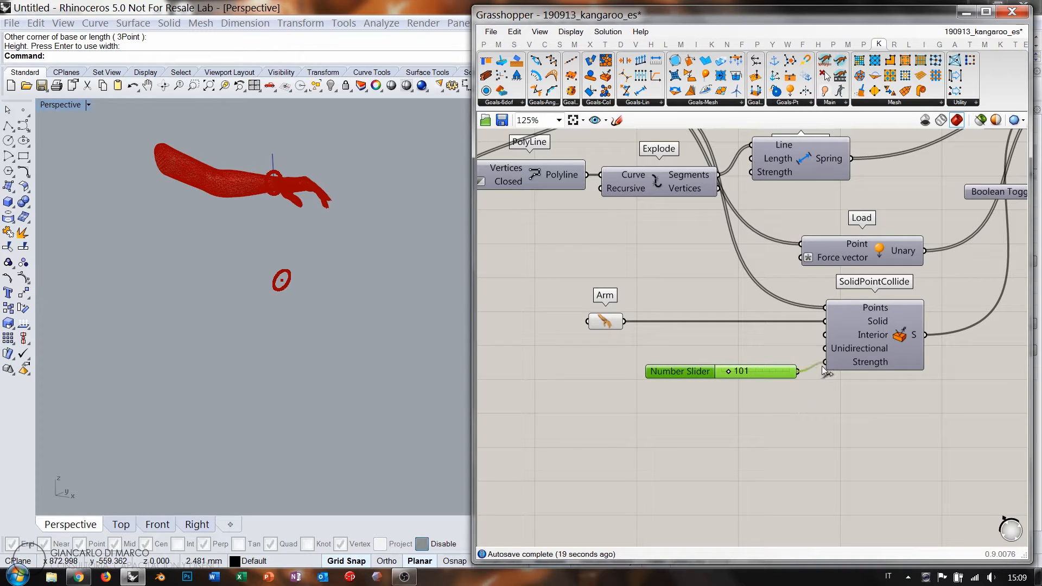
drag(822, 367, 823, 366)
click(814, 405)
- Reset the solver, set the Boolean Toggle to True and examine up close how the ring collides with the wrist
right_drag(902, 295, 735, 372)
click(876, 199)
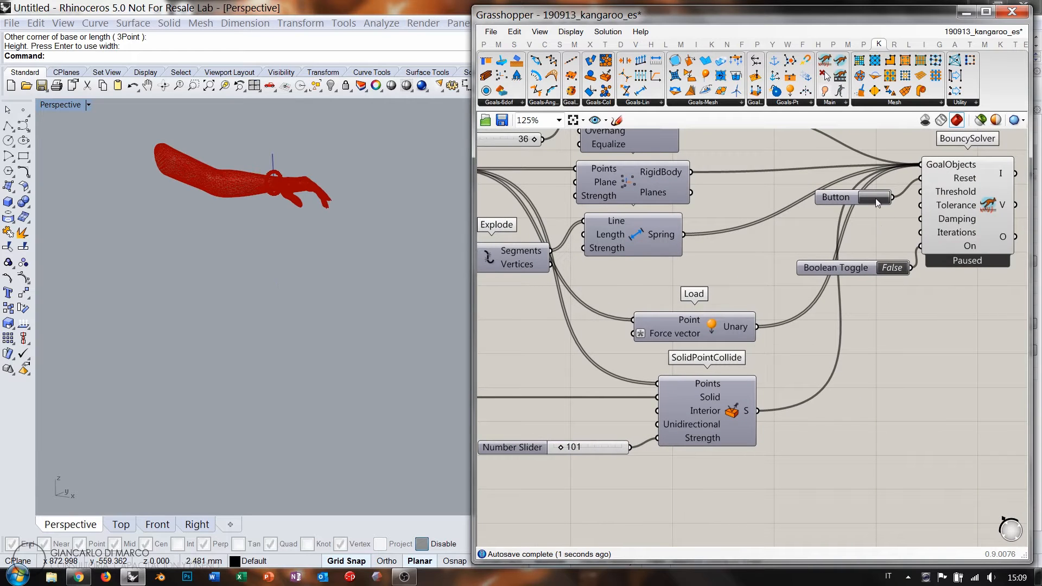
click(891, 268)
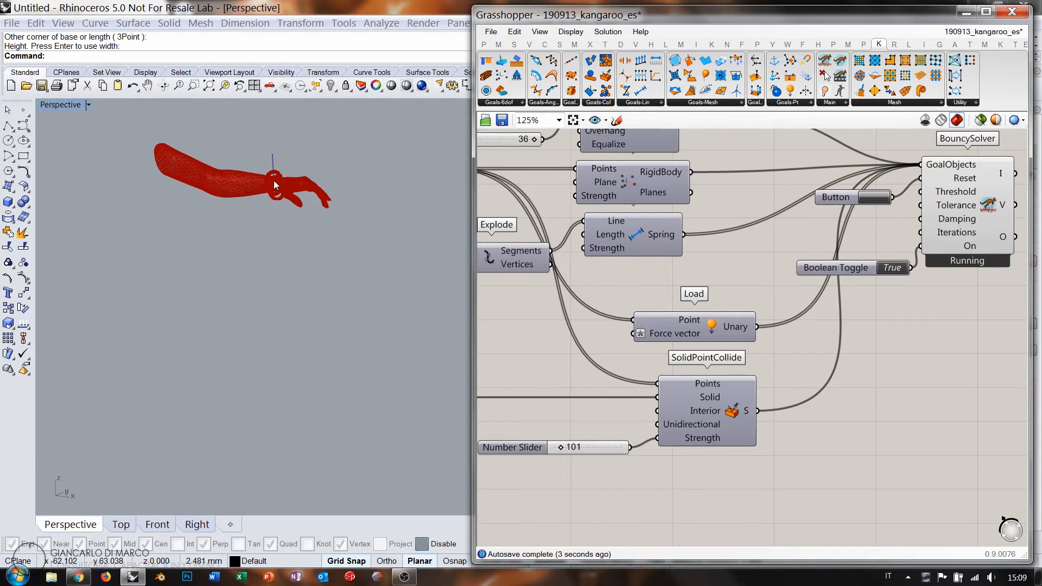
scroll(273, 185, up, 6)
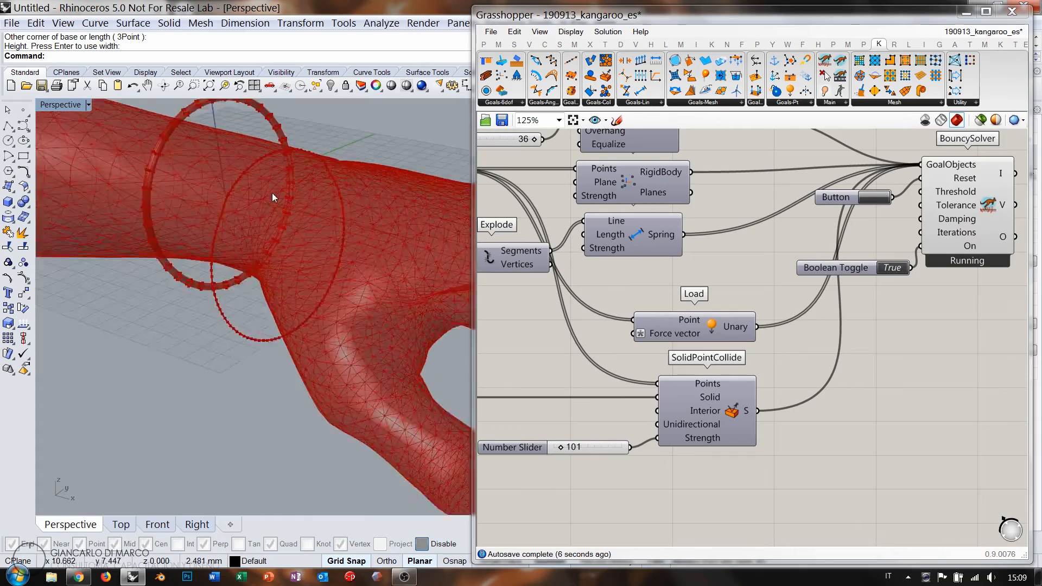
right_drag(271, 193, 308, 265)
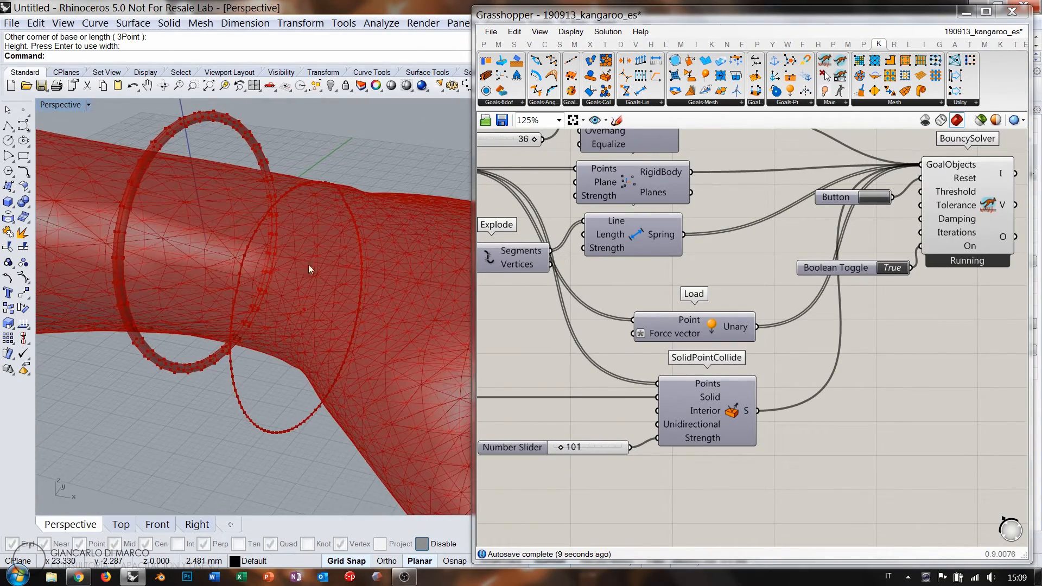
mouse_move(746, 294)
right_down()
mouse_move(768, 328)
mouse_move(769, 292)
mouse_move(751, 289)
right_up()
scroll(768, 328, down, 1)
scroll(769, 328, down, 1)
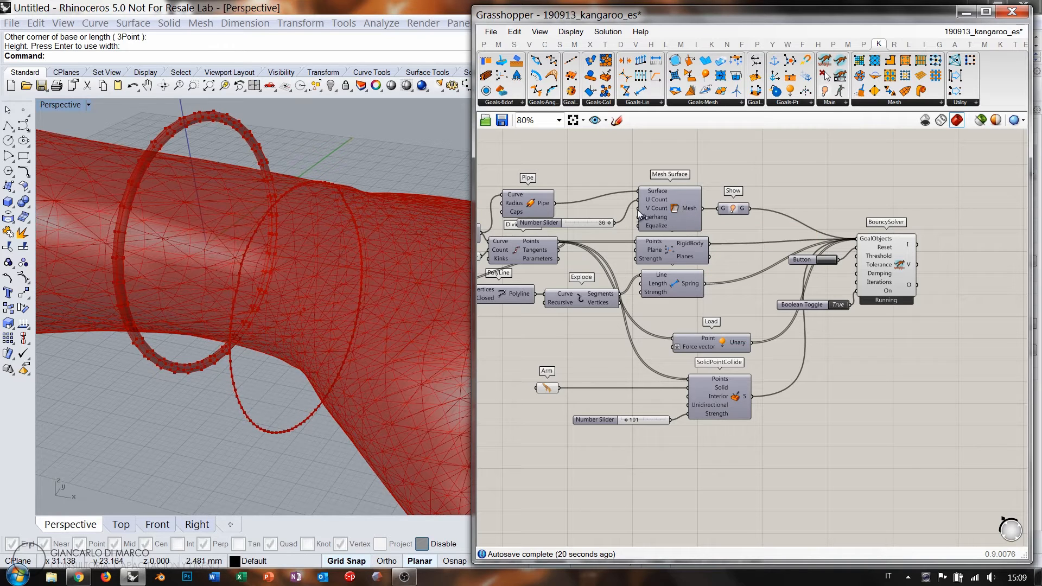
right_drag(551, 201, 605, 199)
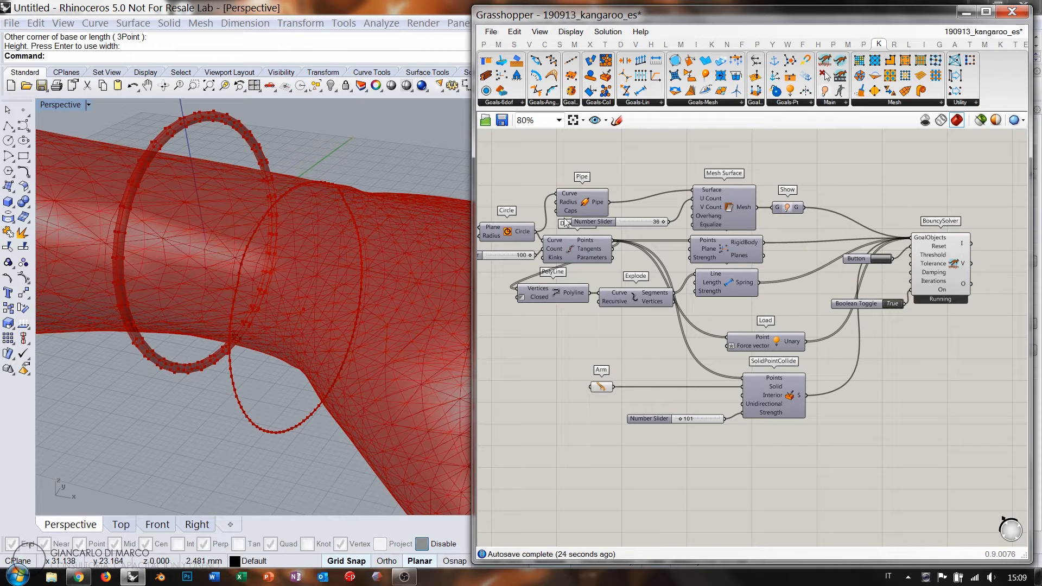
click(730, 208)
click(788, 248)
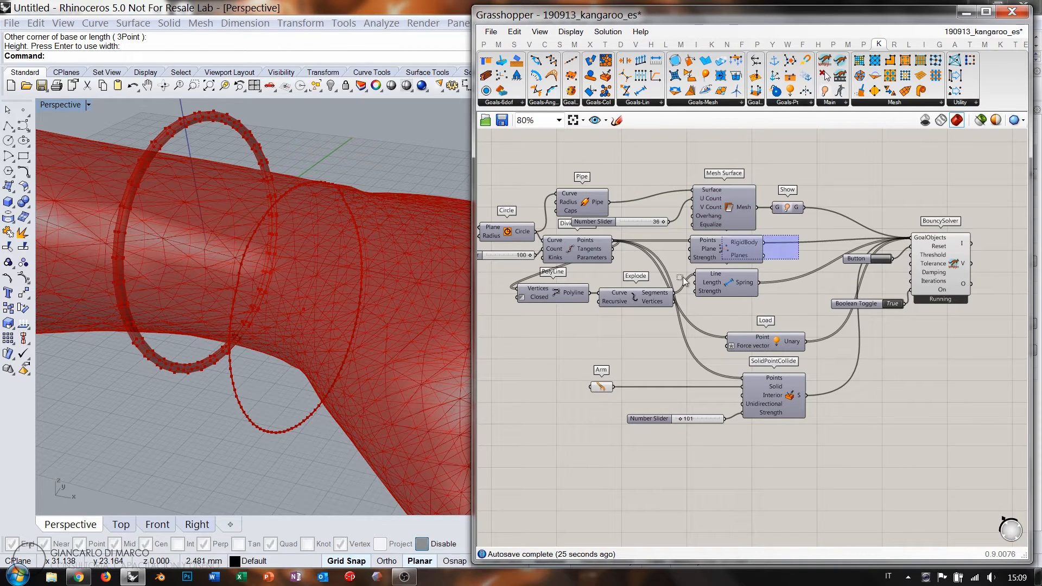
drag(682, 277, 559, 429)
click(814, 466)
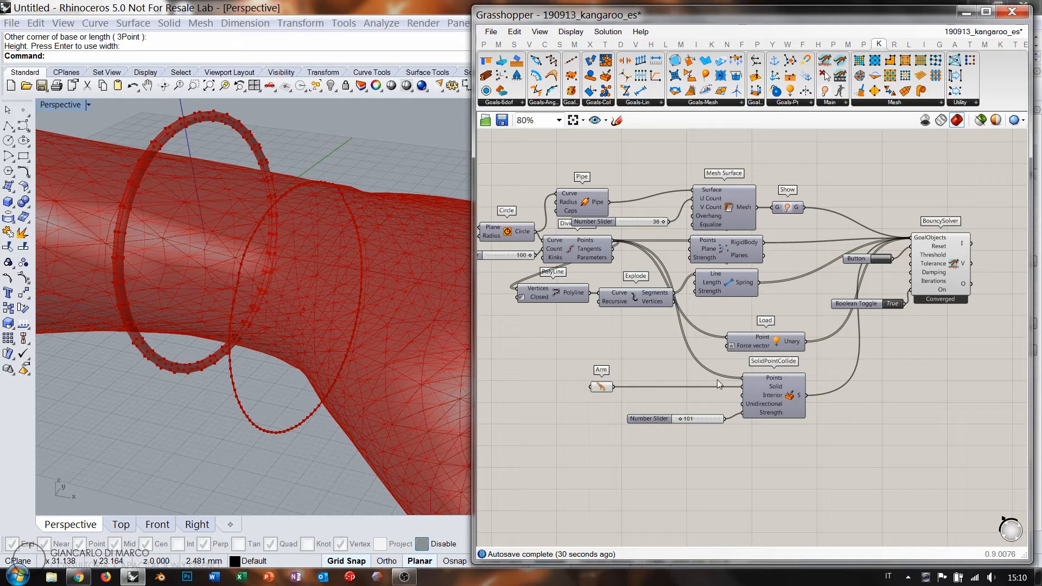
- Move the YZ Plane, its radius slider and the Circle component away from Pipe and Divide Curve to open space
right_drag(694, 334, 887, 340)
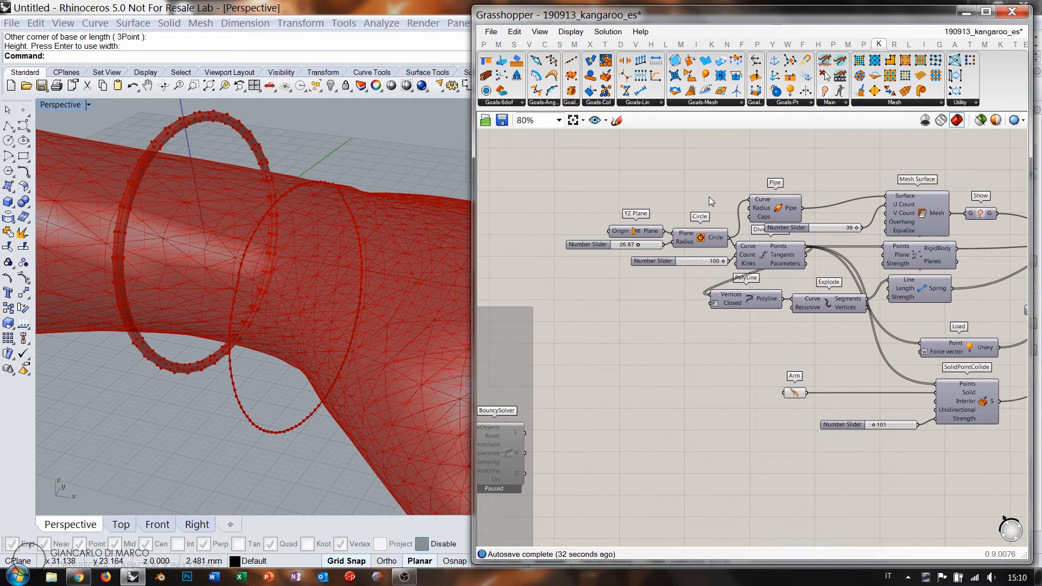
drag(709, 200, 577, 247)
drag(710, 240, 602, 205)
click(668, 164)
right_drag(730, 183, 693, 189)
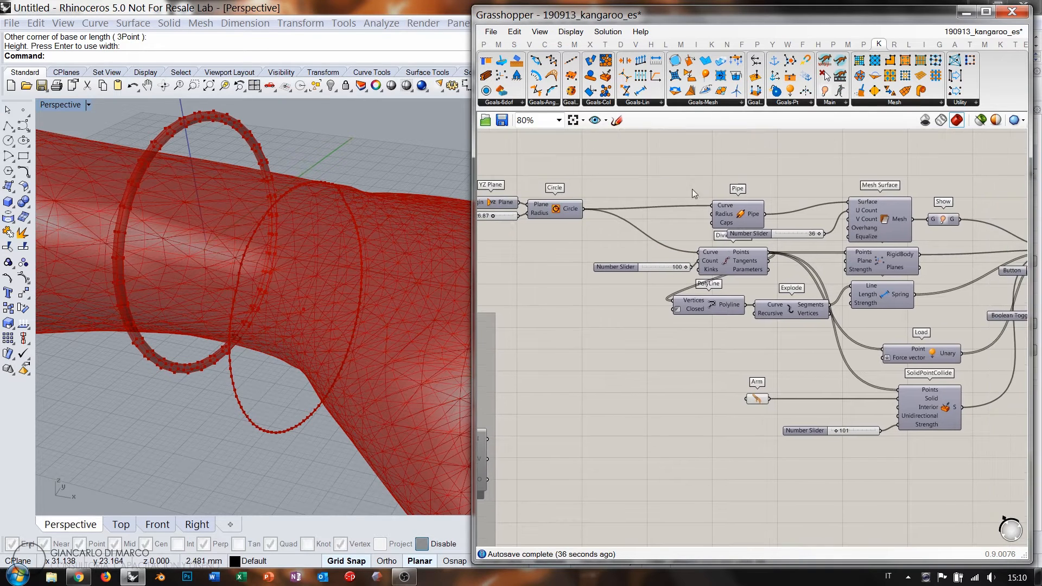
- Place Pipe and the 36 slider beside Circle, and shift this whole chain clear of Divide Curve
drag(748, 219, 642, 222)
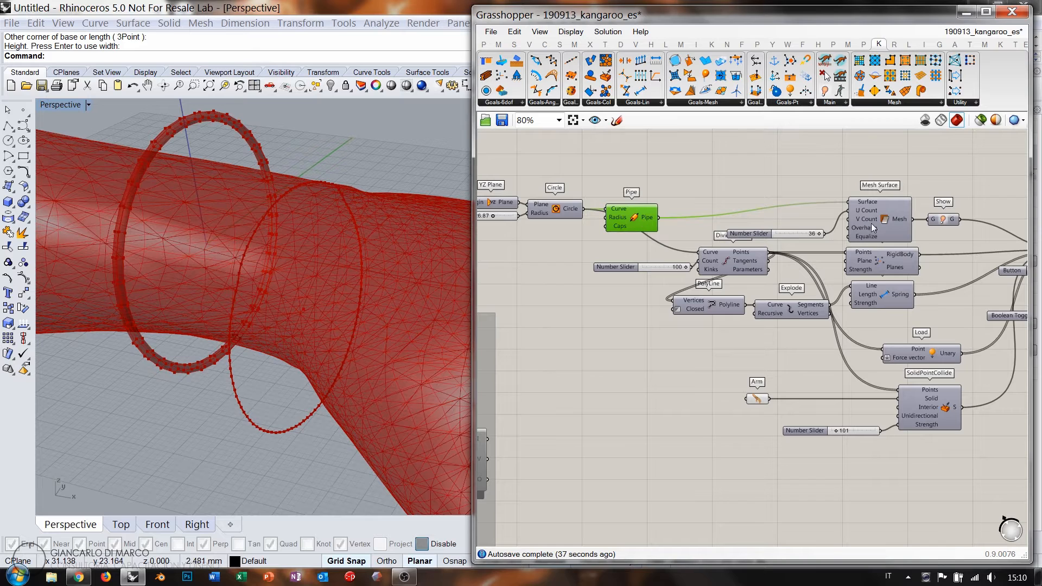
drag(788, 237, 621, 237)
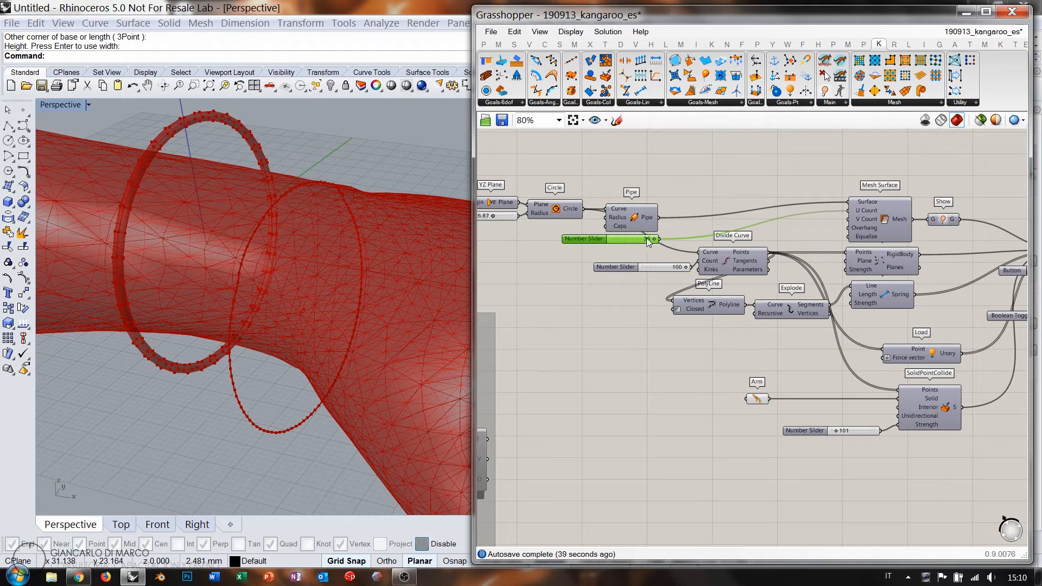
scroll(721, 221, down, 3)
drag(724, 203, 549, 244)
drag(691, 230, 657, 212)
click(777, 200)
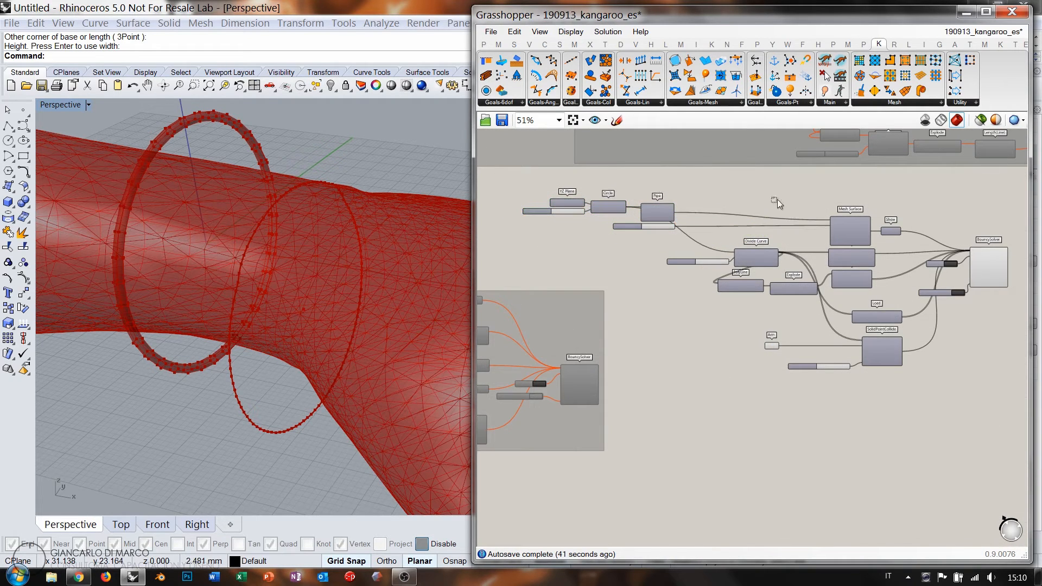
- Move Mesh Surface beside Pipe and align the Show component with its Mesh output
drag(845, 229, 809, 227)
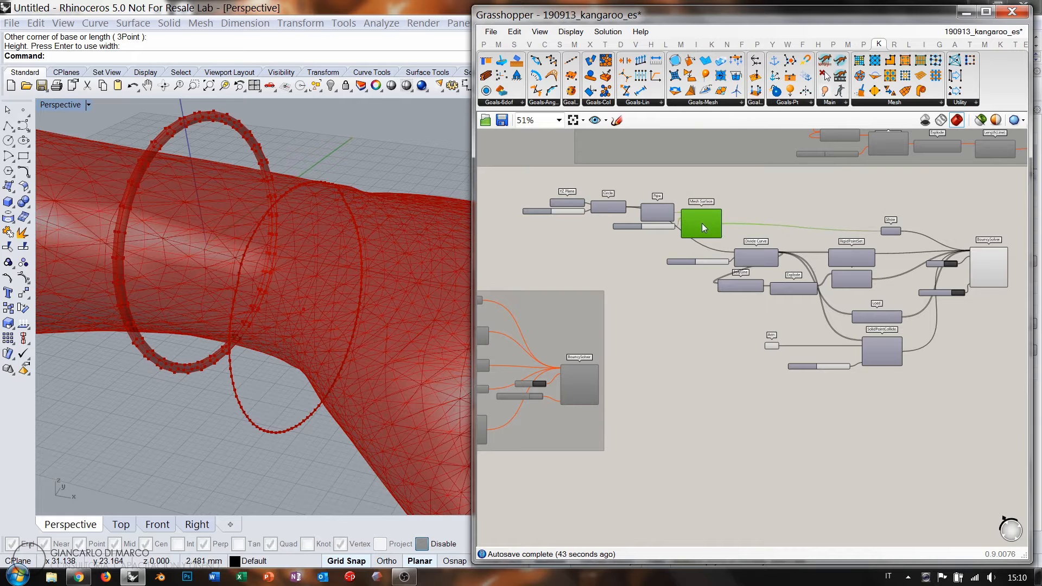
scroll(702, 223, up, 5)
scroll(712, 226, down, 3)
click(892, 218)
right_drag(887, 218, 792, 223)
right_drag(973, 251, 968, 244)
drag(974, 237, 968, 222)
click(813, 195)
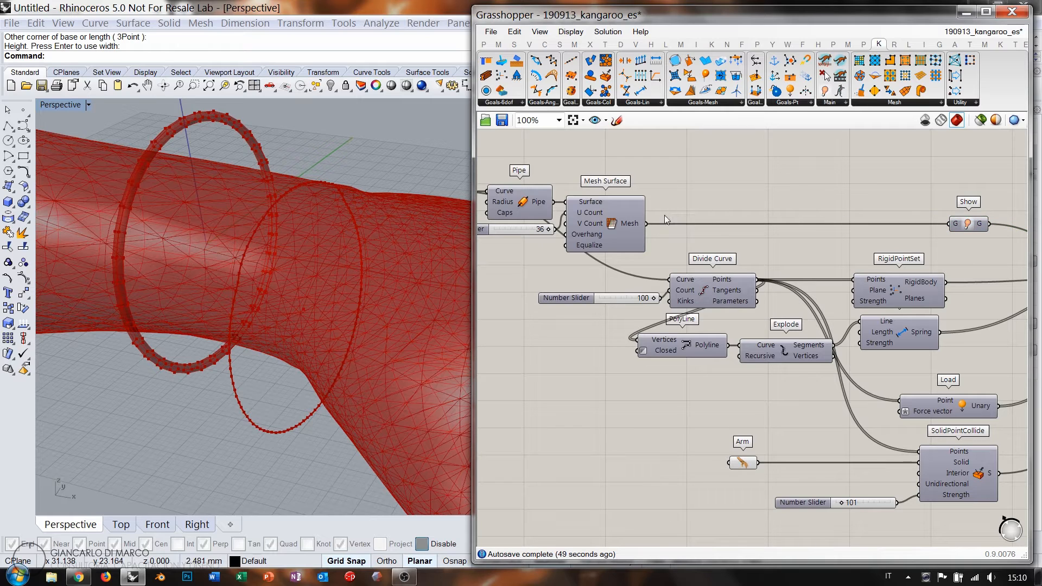
- Line up the Length(Line) component with Explode and group it with PolyLine and Explode
mouse_move(632, 225)
drag(893, 340, 898, 363)
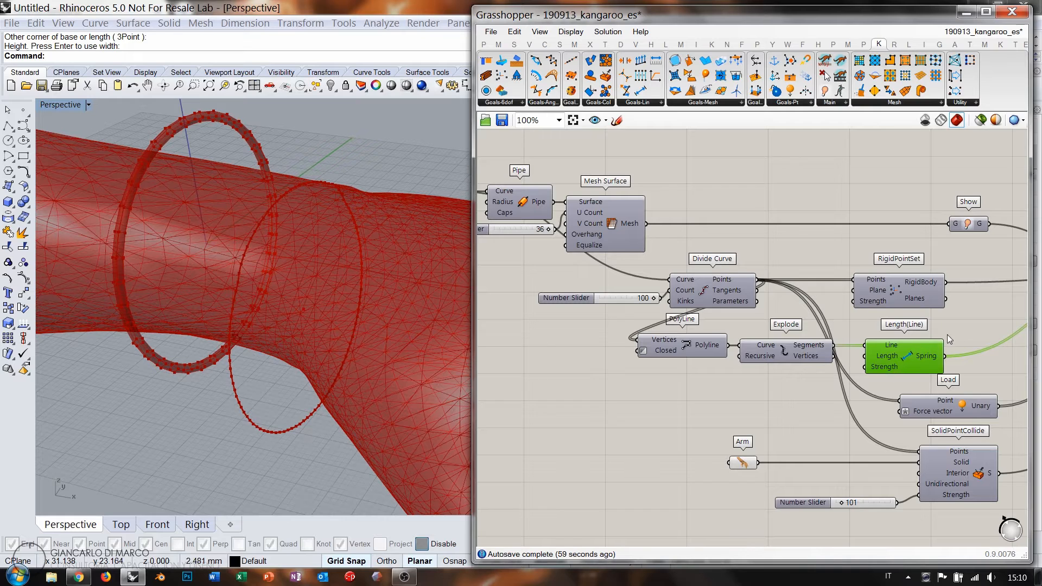
drag(946, 334, 645, 365)
key(ctrl+g)
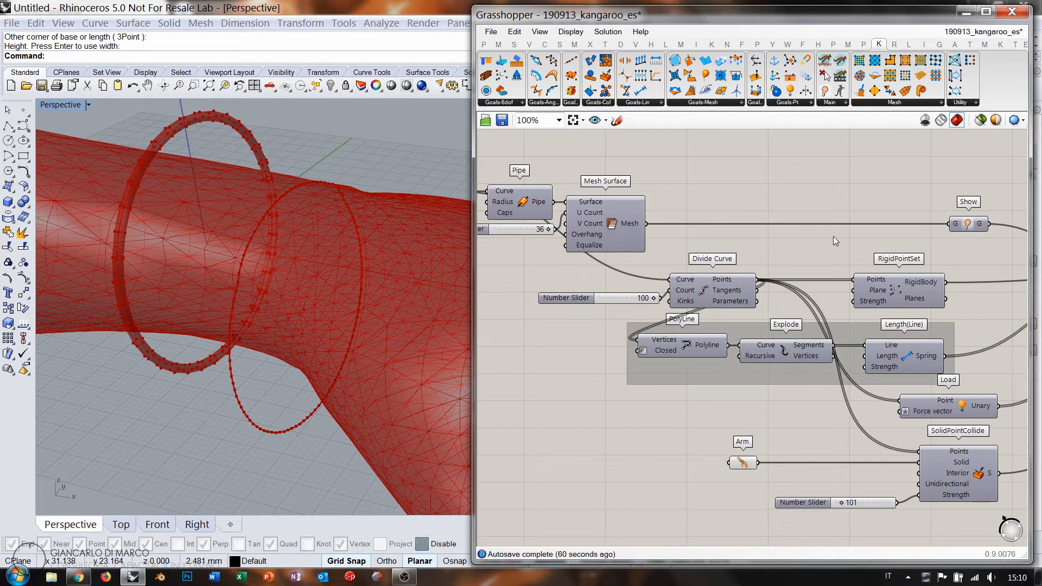
- Add a Deconstruct Mesh component and feed it the Mesh output of Mesh Surface
right_drag(929, 381, 893, 323)
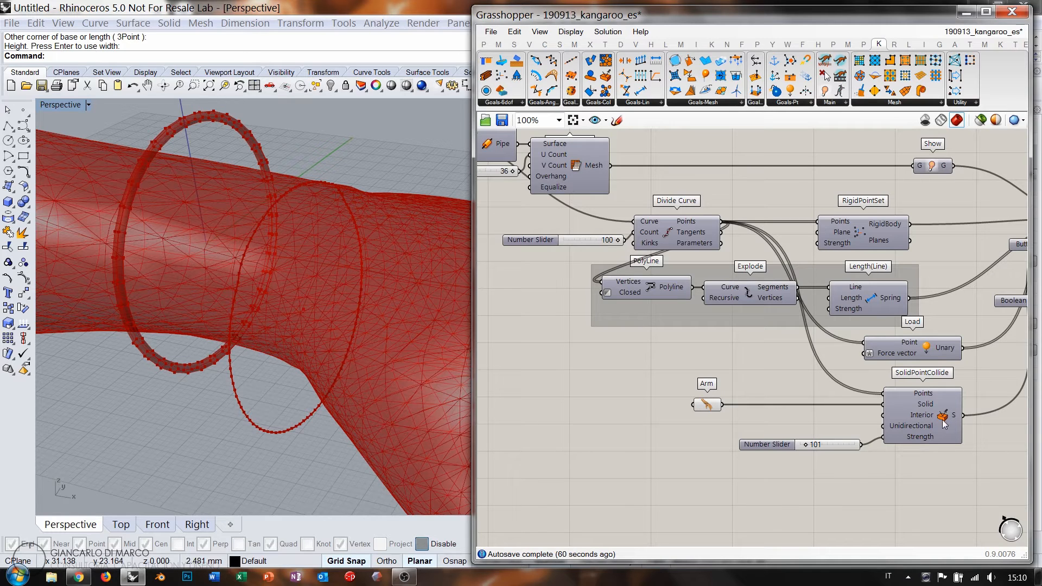
scroll(706, 211, up, 4)
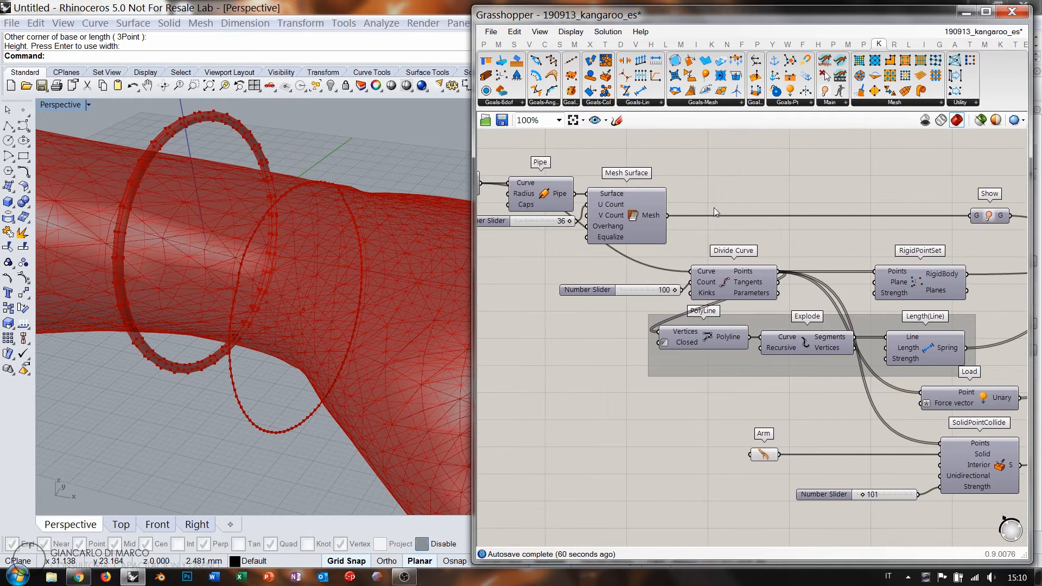
double_click(722, 181)
text(dem)
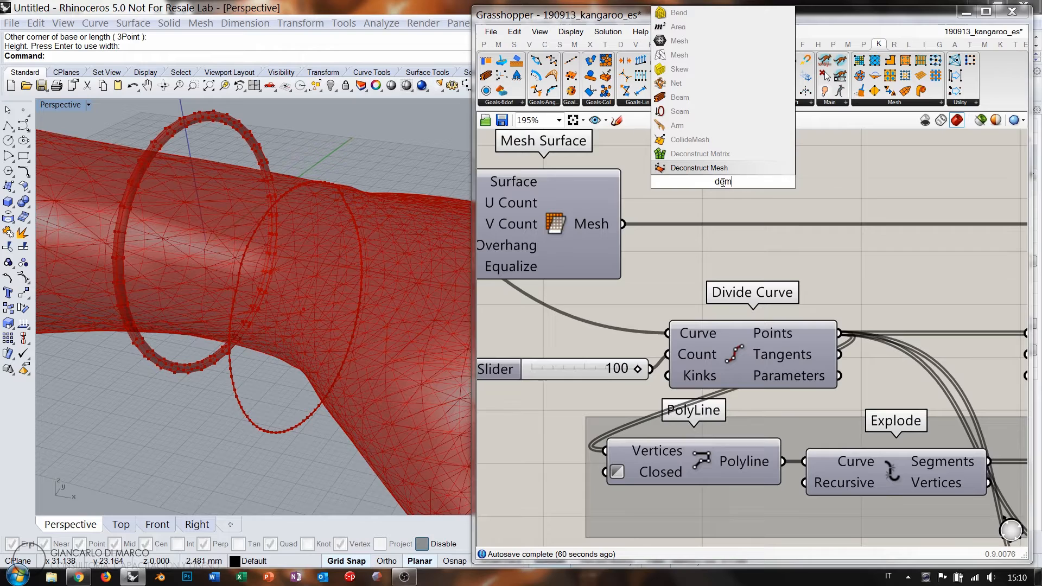
click(692, 168)
drag(627, 227, 685, 216)
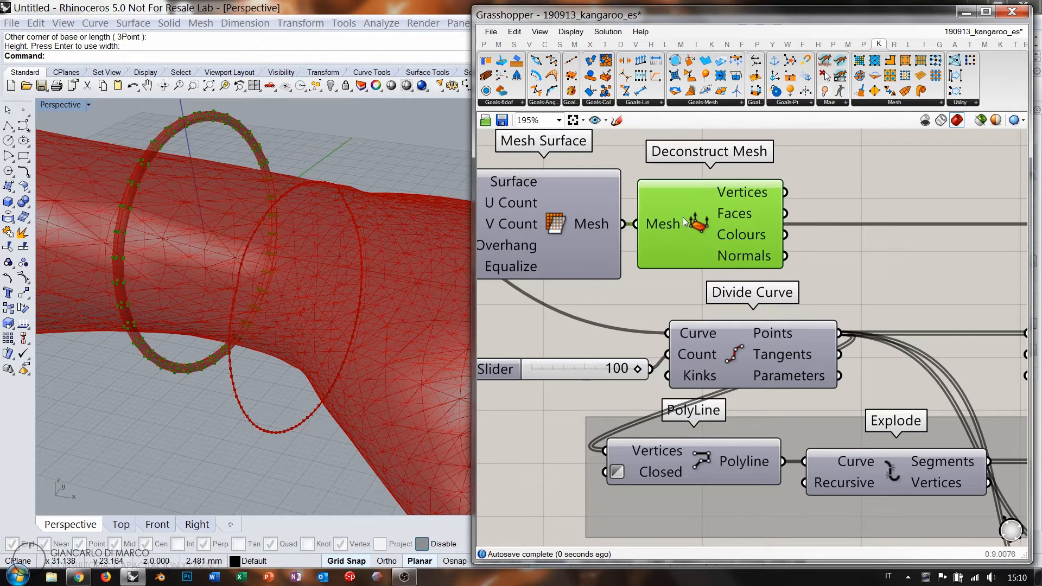
- Connect the Vertices output of Deconstruct Mesh to the Points input of RigidPointSet, replacing the Divide Curve points
right_drag(175, 177, 214, 193)
right_drag(806, 262, 652, 225)
scroll(659, 219, down, 4)
click(685, 194)
scroll(701, 190, up, 1)
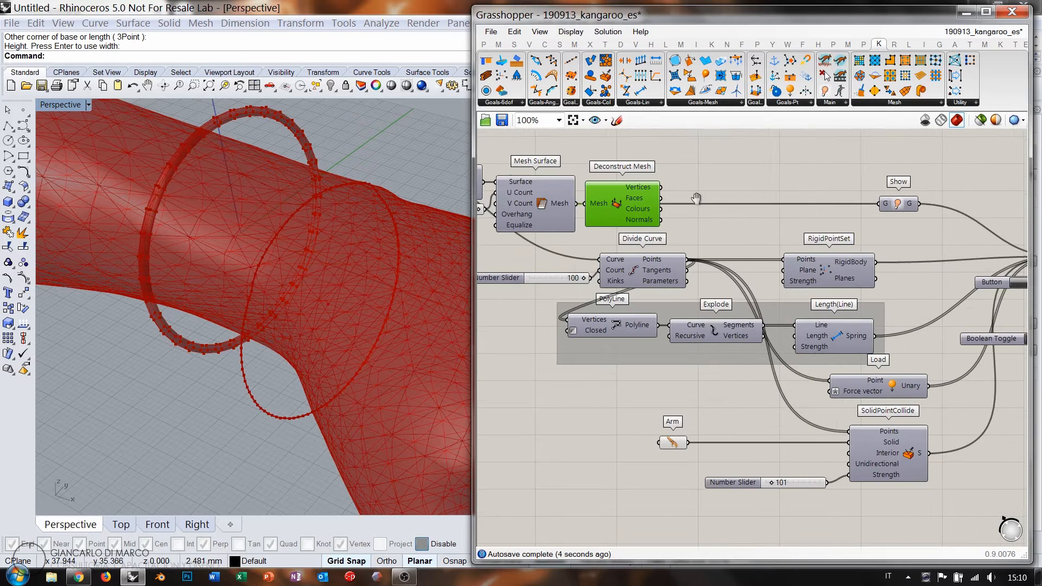
drag(672, 183, 794, 254)
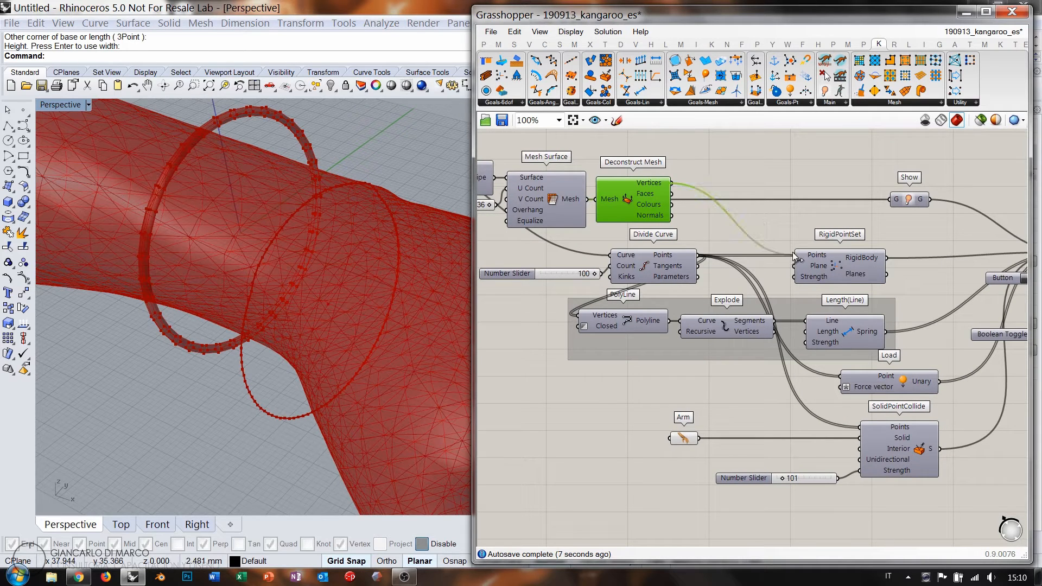
- Set the Boolean Toggle to False and reset the BouncySolver simulation
right_drag(792, 217, 716, 210)
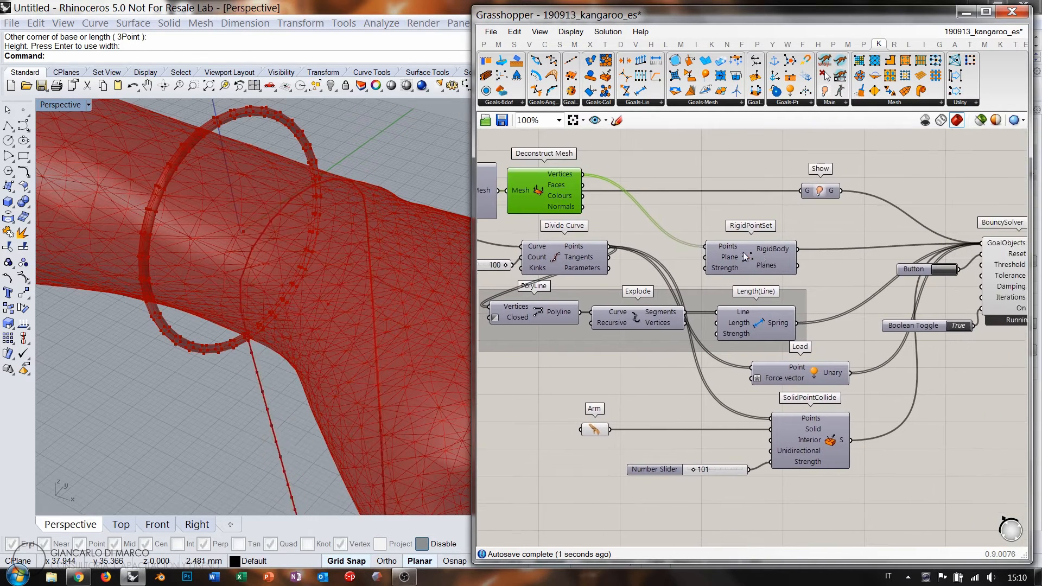
scroll(649, 228, down, 1)
scroll(333, 258, down, 5)
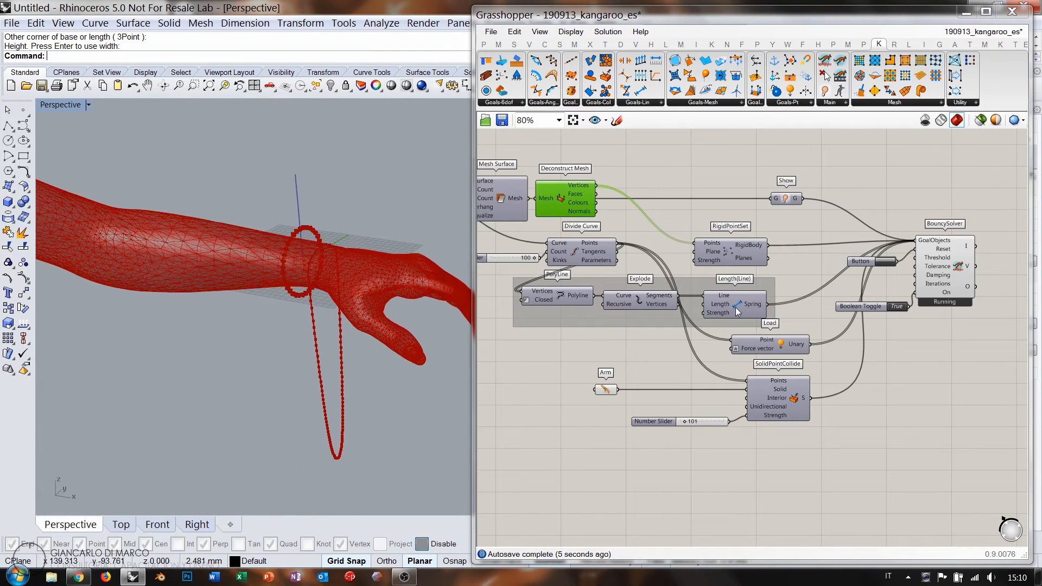
click(896, 306)
click(885, 262)
- Connect the mesh Vertices to the Load Point and SolidPointCollide Points inputs, replacing the Divide Curve points
scroll(688, 229, up, 3)
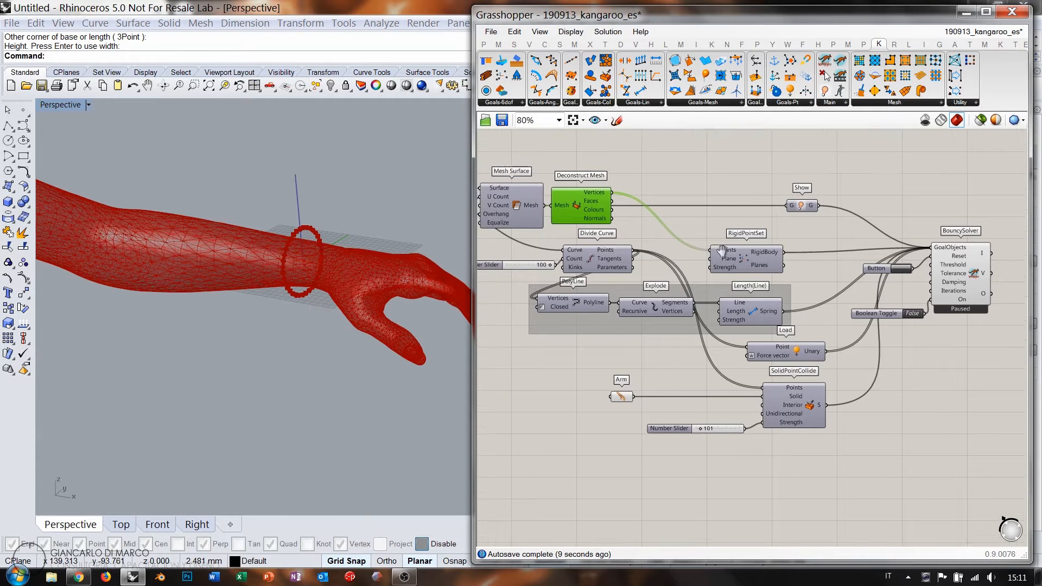
right_drag(679, 216, 653, 202)
drag(612, 172, 822, 413)
right_drag(749, 327, 734, 298)
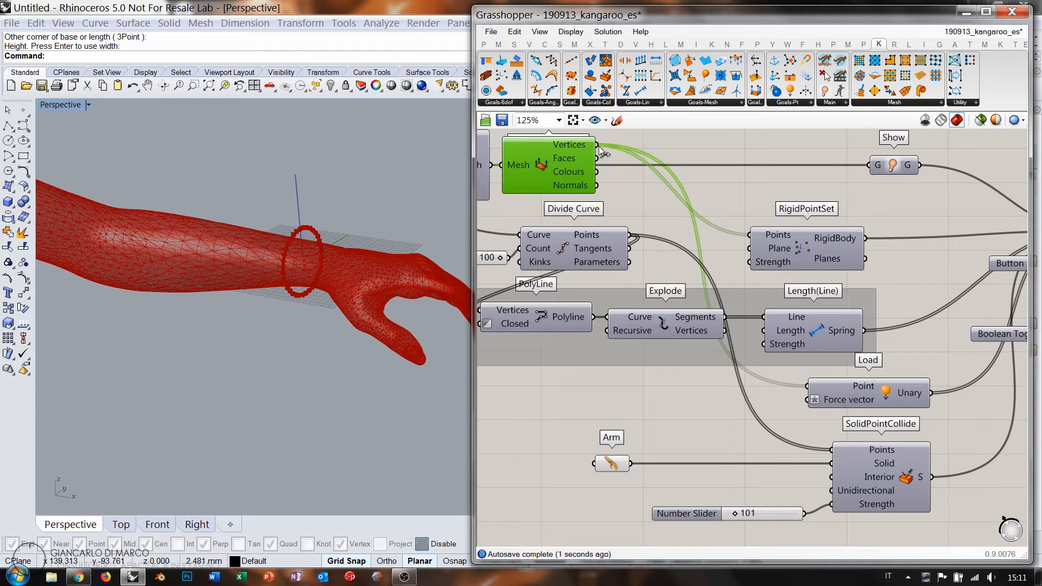
drag(595, 145, 831, 450)
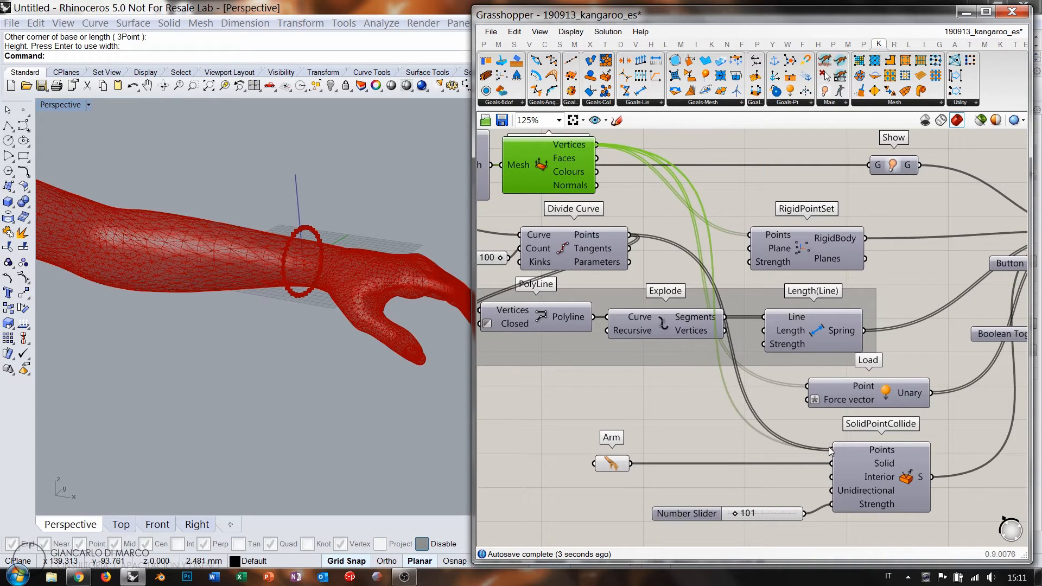
- Disconnect the Length(Line) spring from the BouncySolver GoalObjects, and rerun the simulation from its reset state
right_drag(901, 330, 698, 335)
drag(669, 337, 896, 234)
click(851, 269)
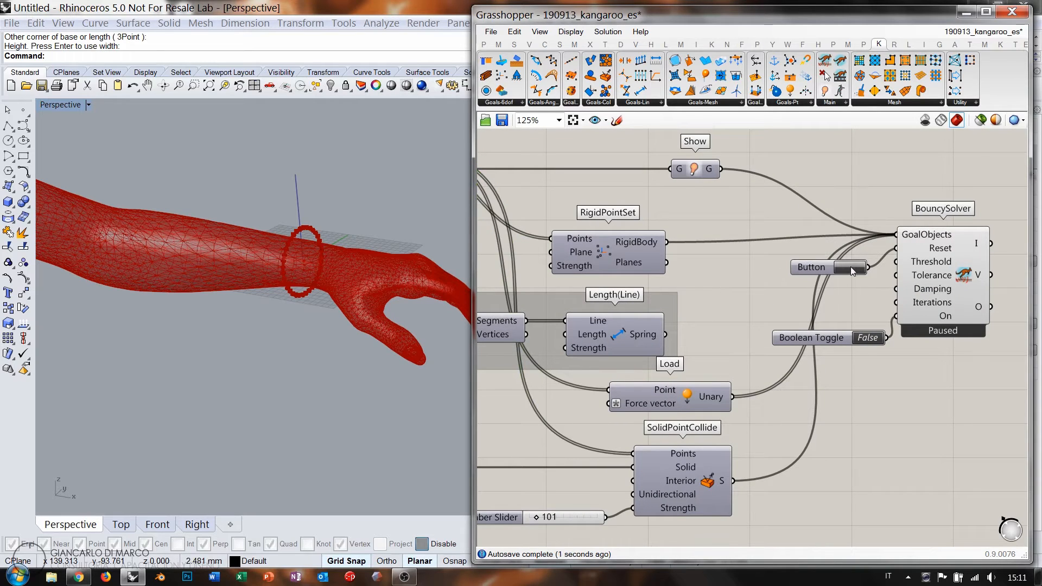
double_click(868, 337)
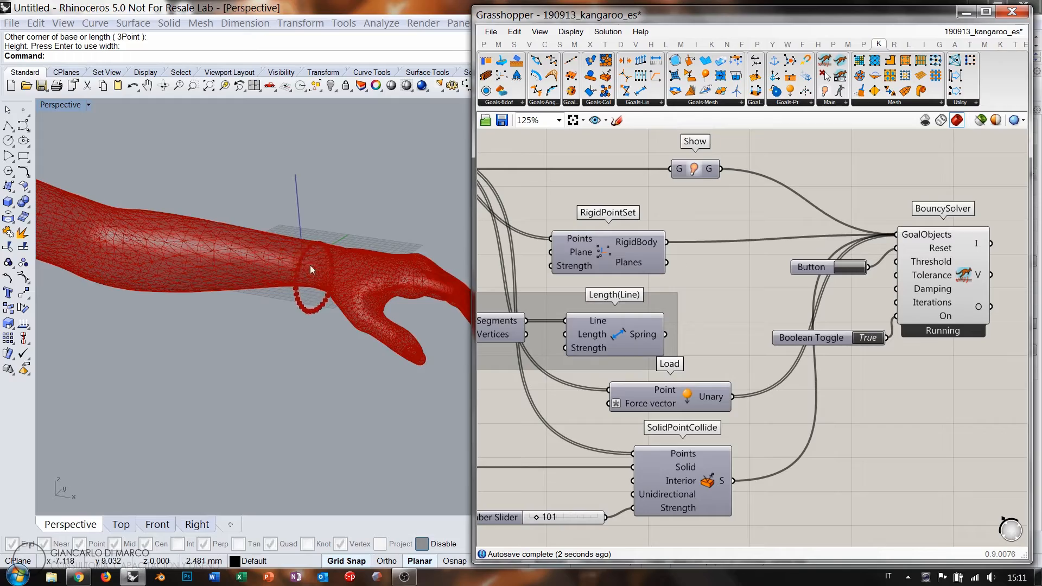
- Examine from several angles how the simulated ring collides with and hangs on the arm's wrist
scroll(340, 298, up, 8)
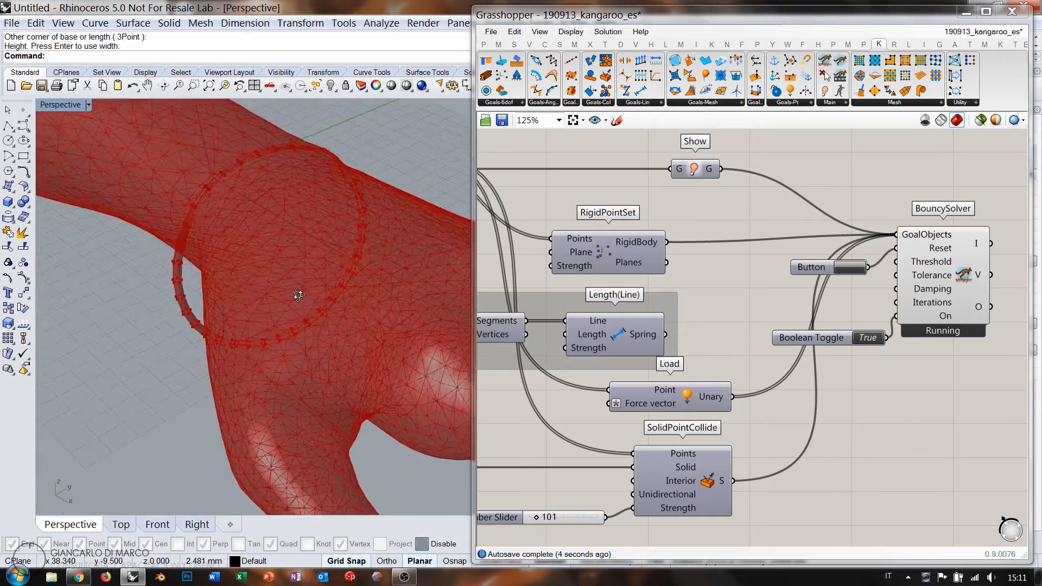
right_drag(309, 272, 341, 273)
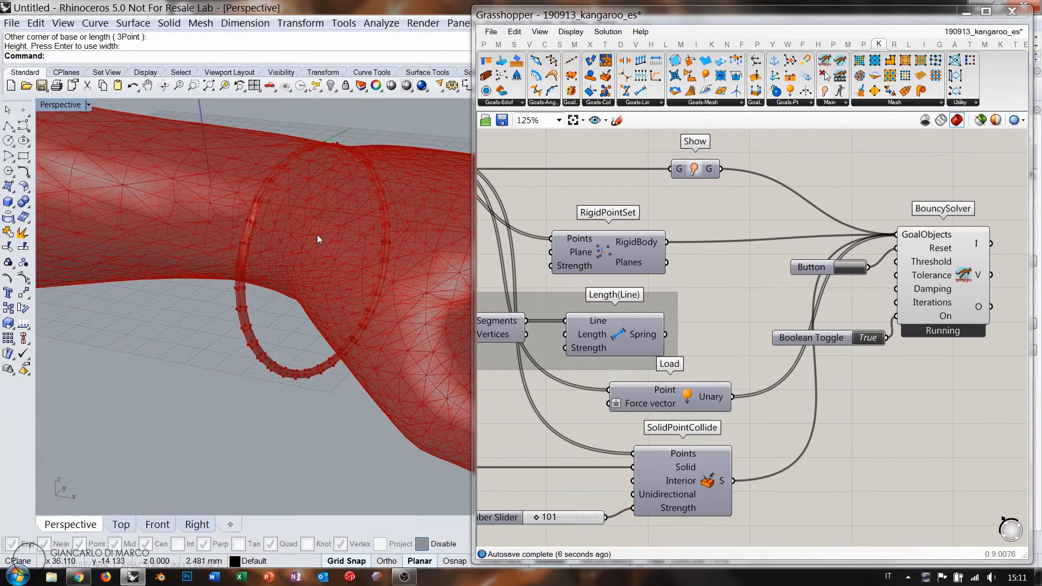
scroll(332, 232, down, 4)
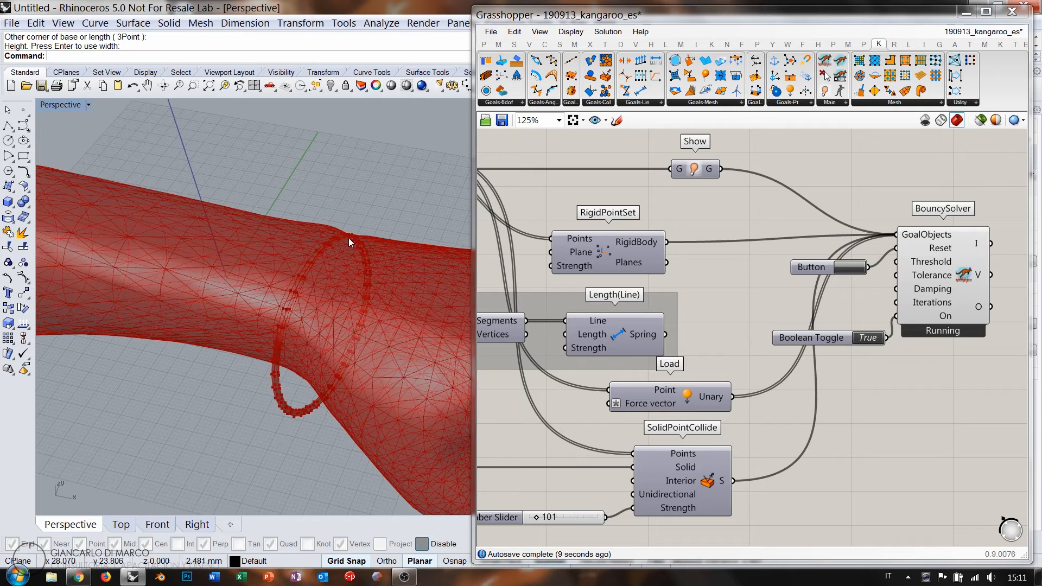
scroll(358, 247, down, 2)
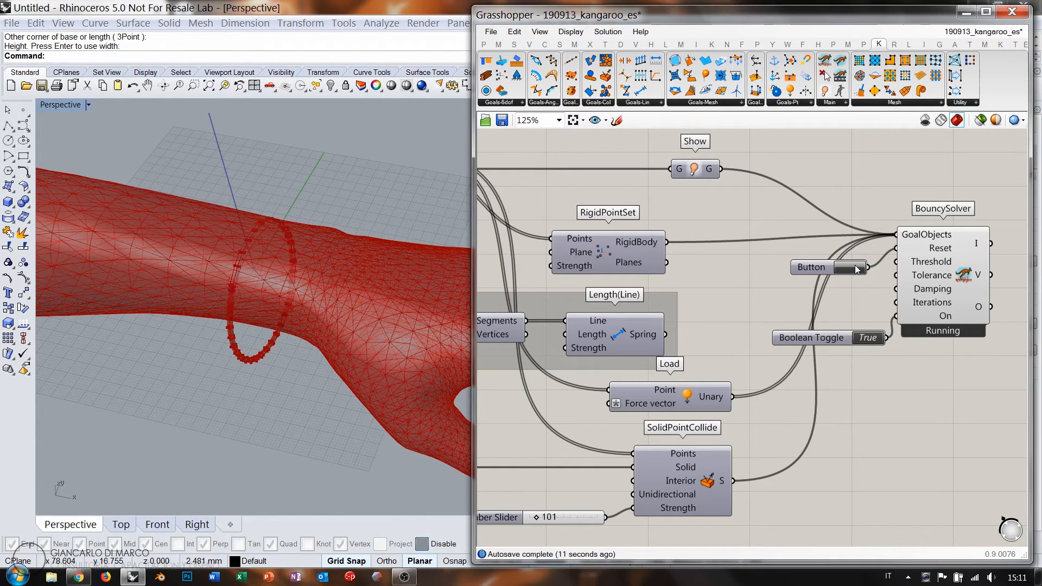
right_drag(351, 295, 400, 285)
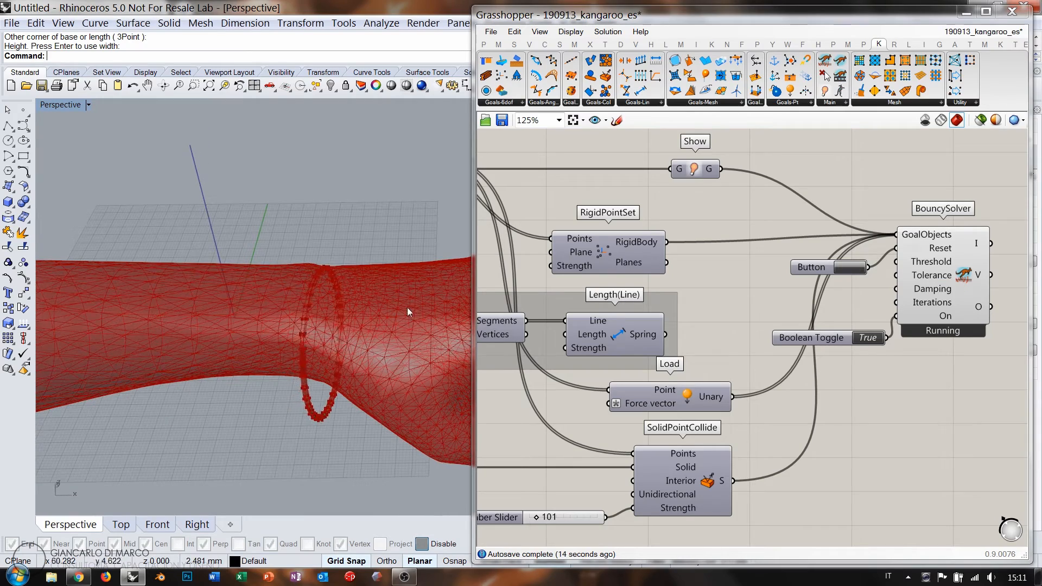
right_drag(377, 396, 348, 314)
scroll(335, 327, up, 5)
right_drag(621, 427, 698, 368)
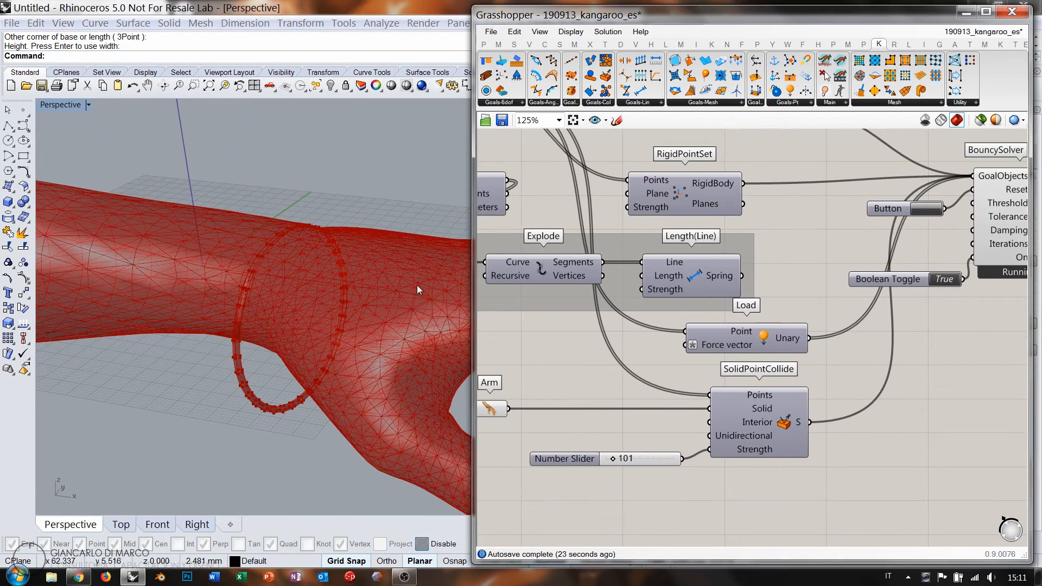
right_drag(416, 289, 201, 245)
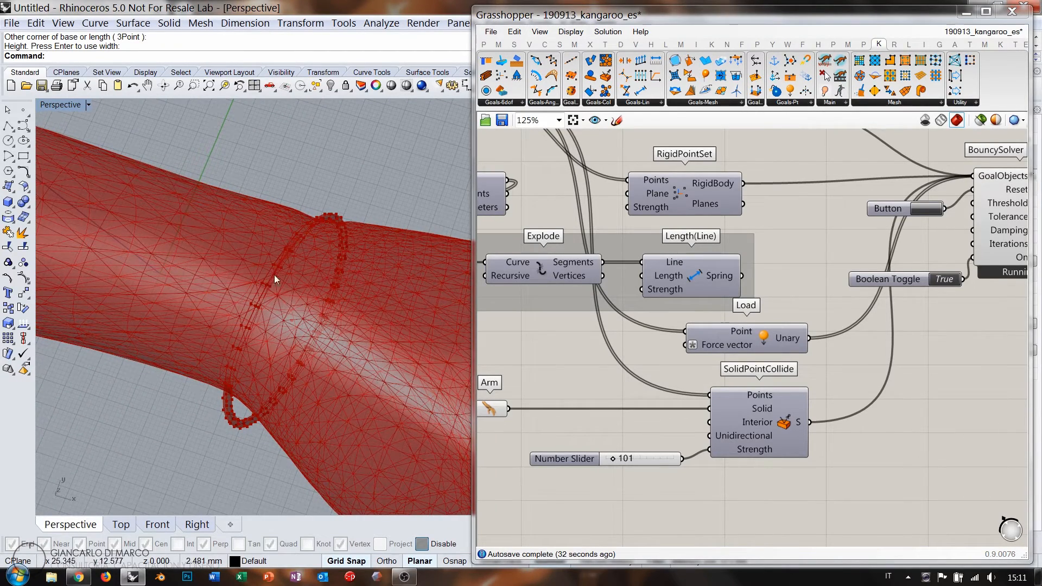
- Stop the BouncySolver and reset the ring to its starting position
double_click(945, 280)
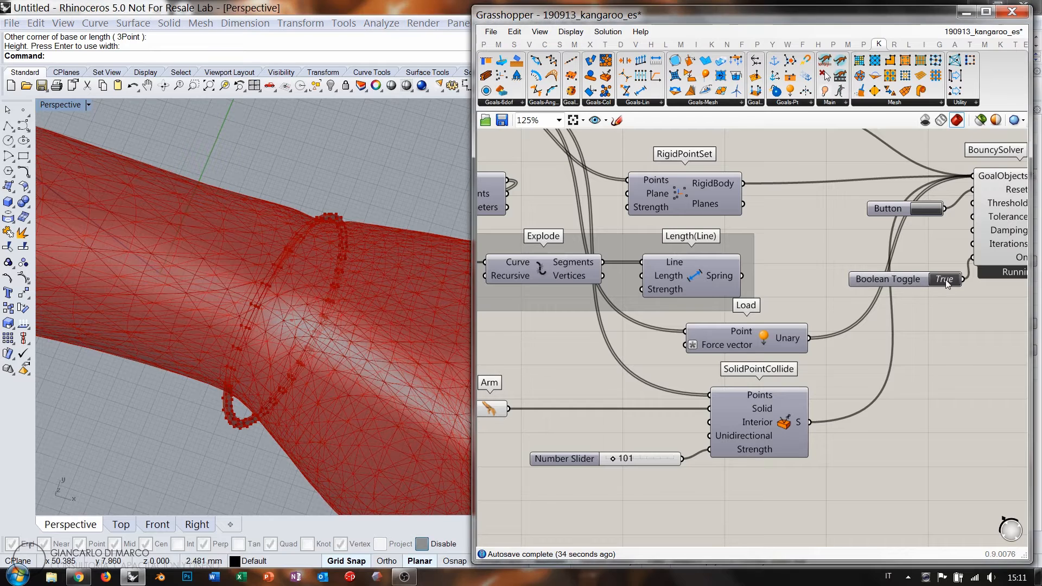
click(930, 211)
- Raise the Number Slider driving the Mesh Surface U Count to 122
right_drag(542, 225, 810, 345)
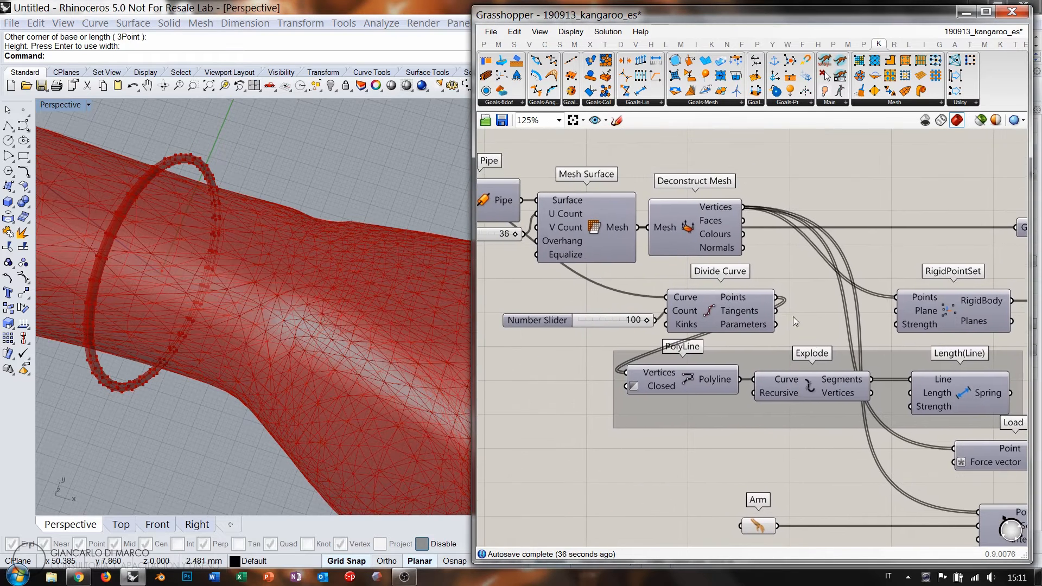
right_drag(634, 252, 814, 264)
scroll(763, 241, up, 2)
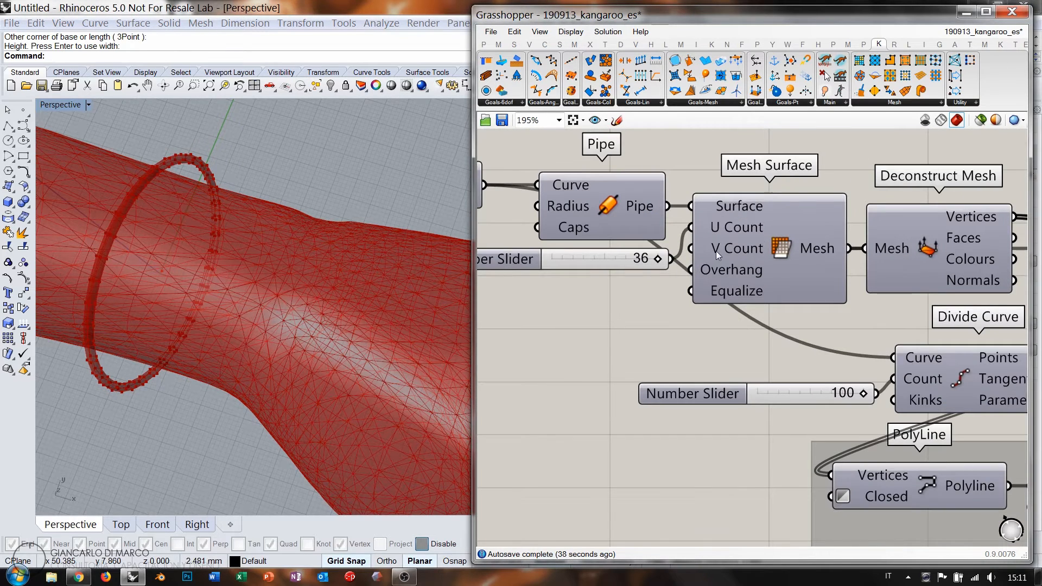
right_drag(542, 284, 688, 279)
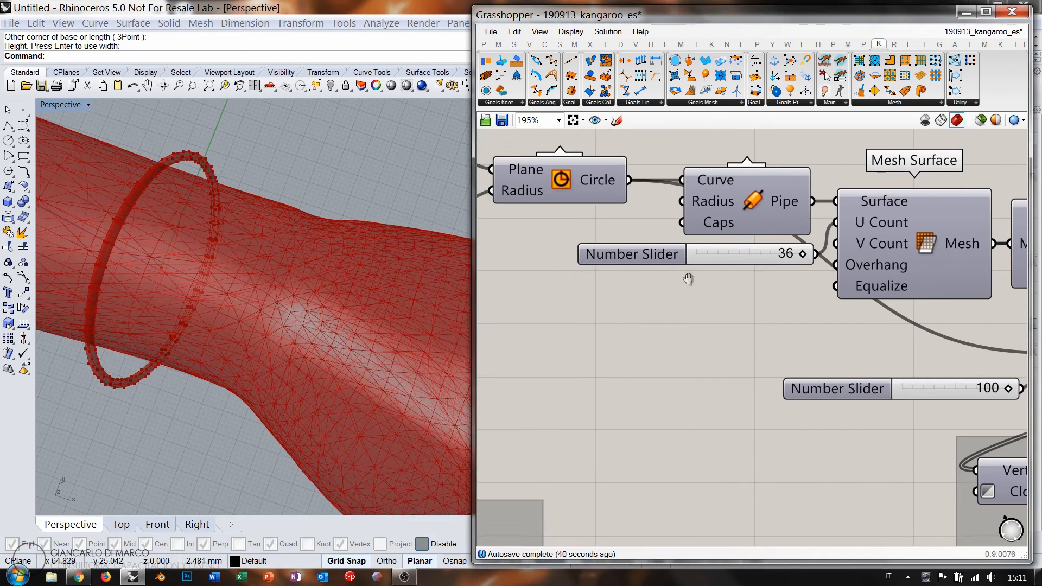
double_click(637, 259)
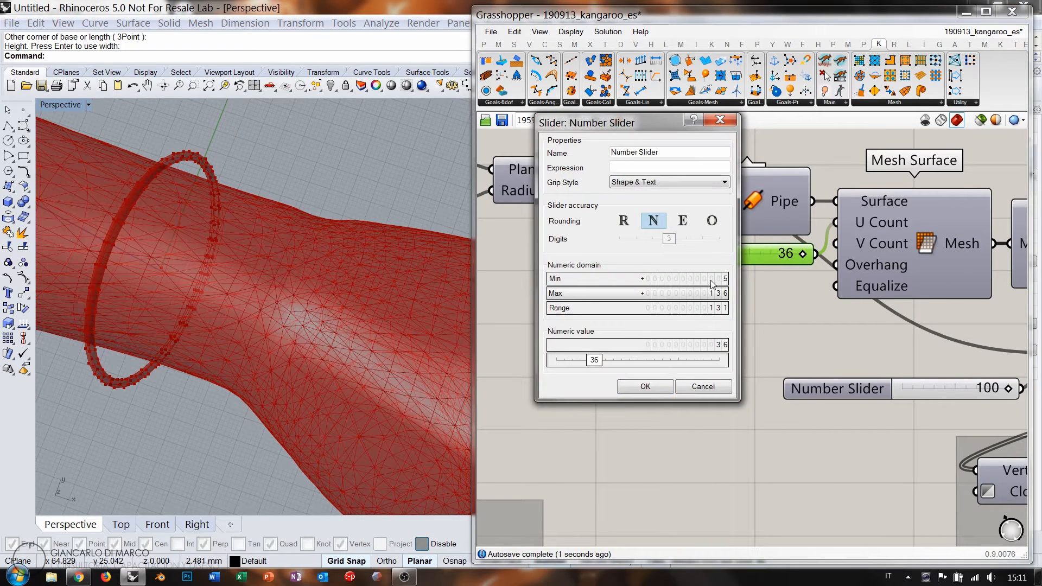
click(645, 386)
drag(732, 255, 798, 256)
right_drag(208, 271, 238, 206)
right_drag(141, 269, 274, 222)
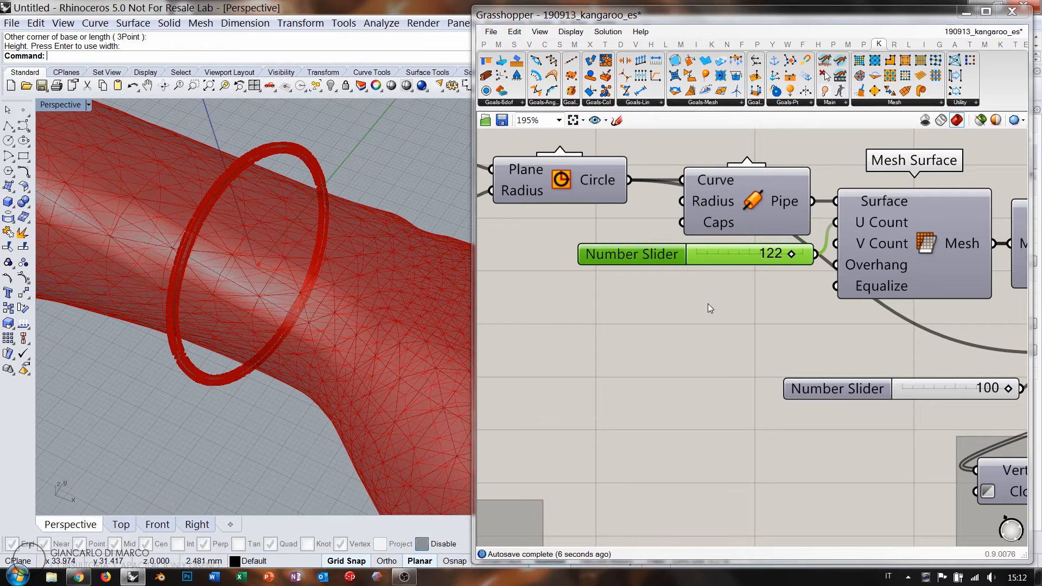
- Duplicate the U Count slider, set the copy to 11, and connect it to the Mesh Surface V Count input
click(698, 258)
key(ctrl+c)
key(ctrl+v)
drag(709, 265, 697, 294)
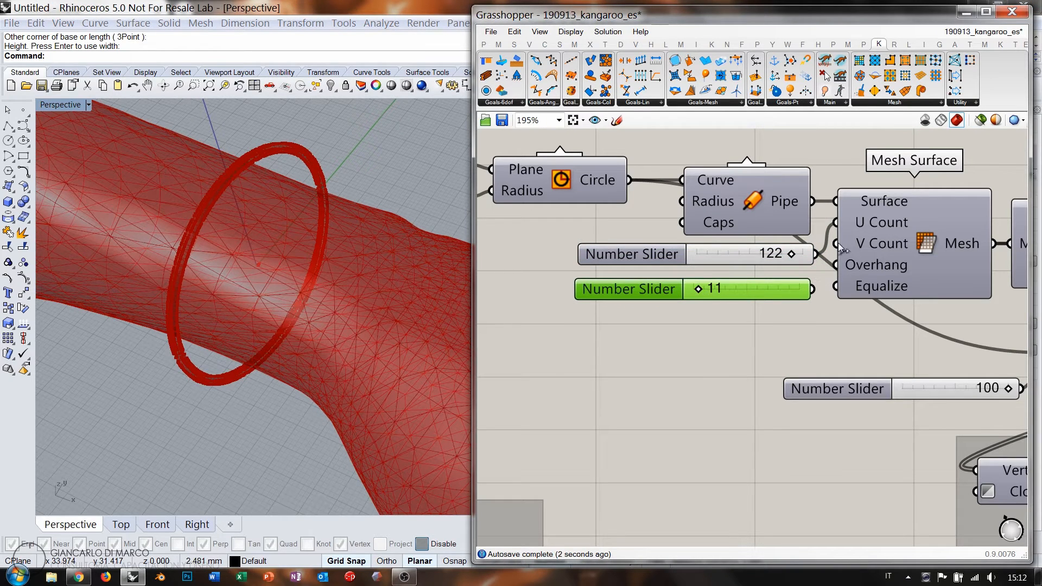
drag(837, 243, 757, 279)
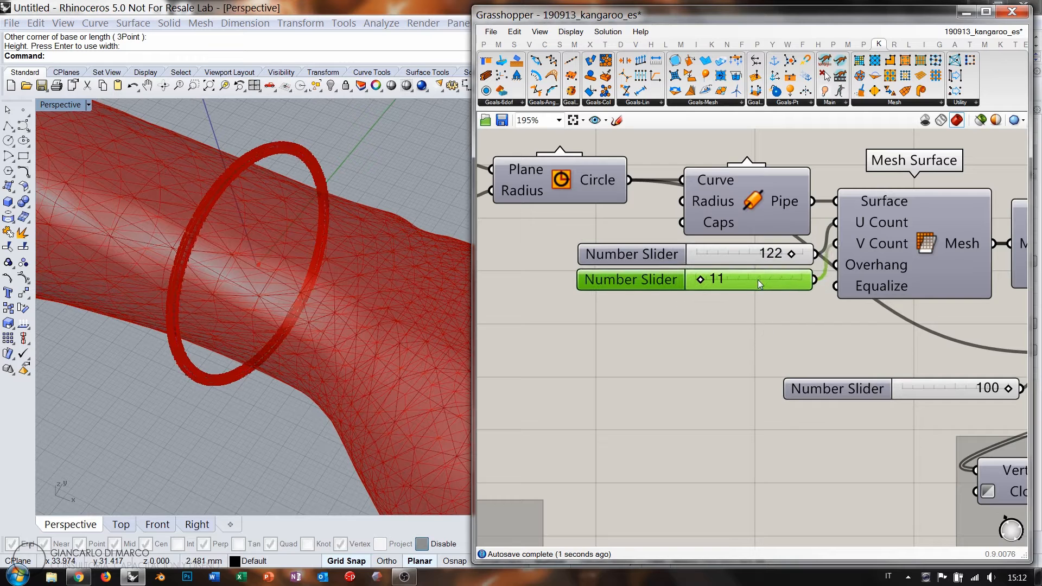
- Reset and run the BouncySolver with the denser ring mesh, view the ring against the arm, and stop the solver
right_drag(954, 299, 579, 290)
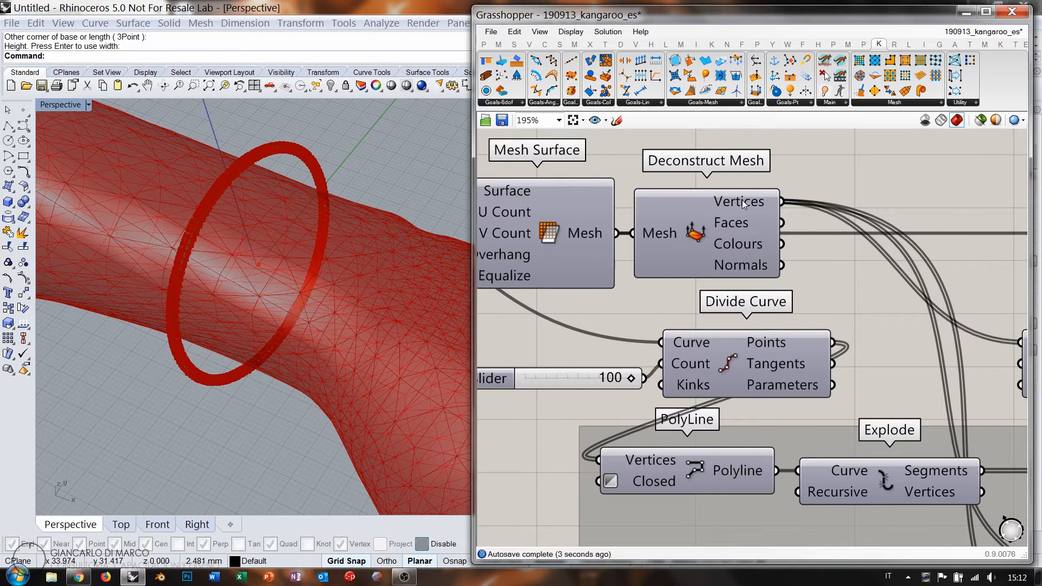
scroll(662, 232, down, 5)
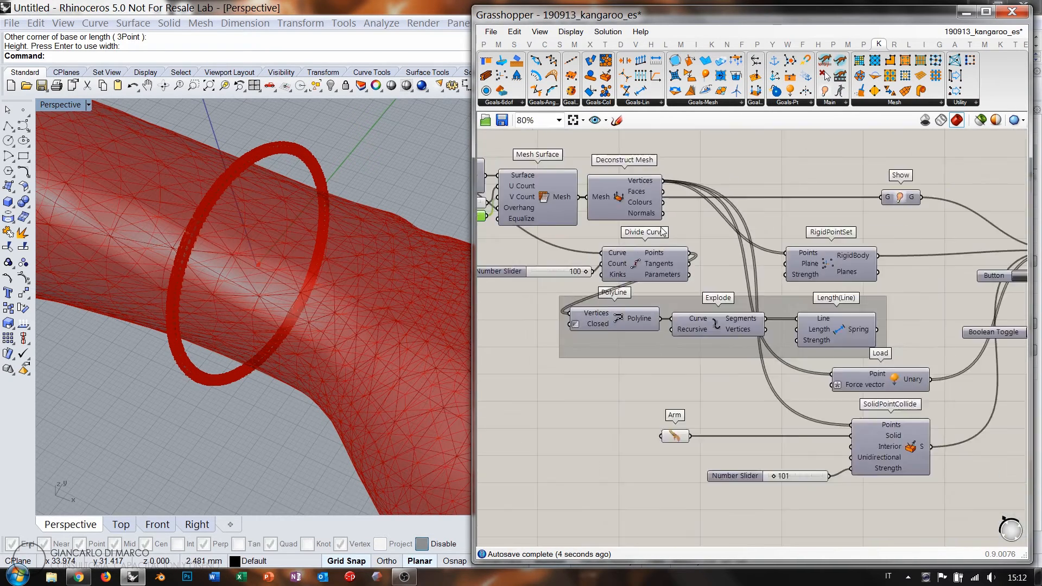
scroll(662, 232, down, 2)
right_drag(825, 255, 709, 262)
scroll(741, 271, up, 6)
click(815, 260)
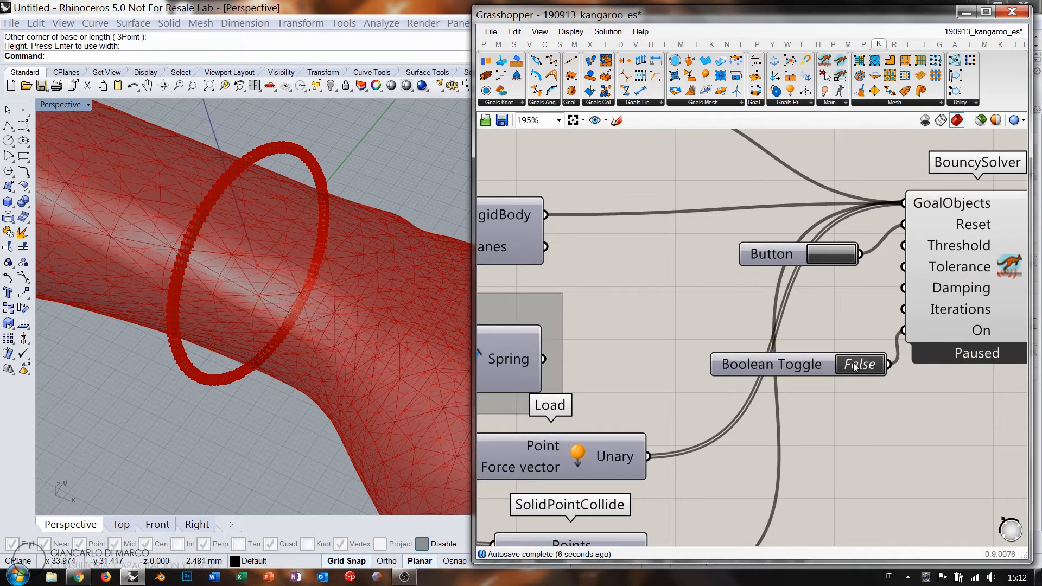
double_click(854, 364)
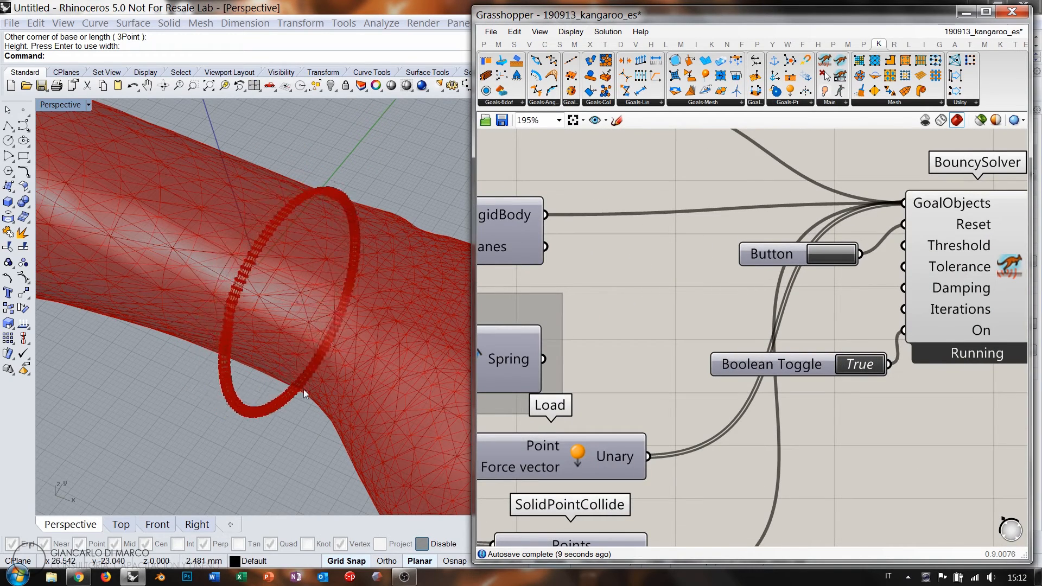
right_drag(304, 389, 309, 328)
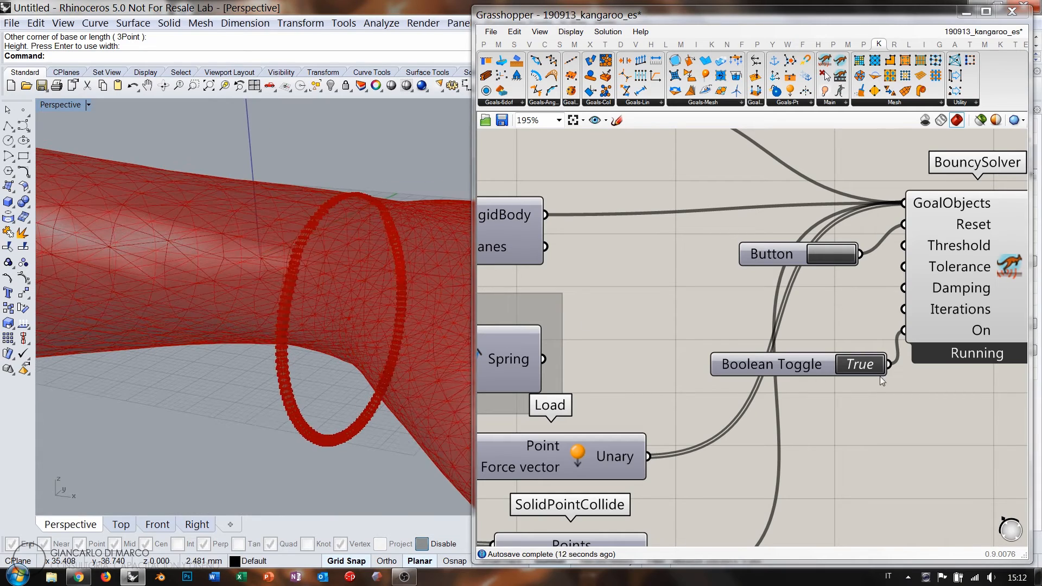
double_click(857, 364)
- Add a Number Slider set to 101 and connect it to the RigidPointSet Strength input
right_drag(575, 396, 747, 308)
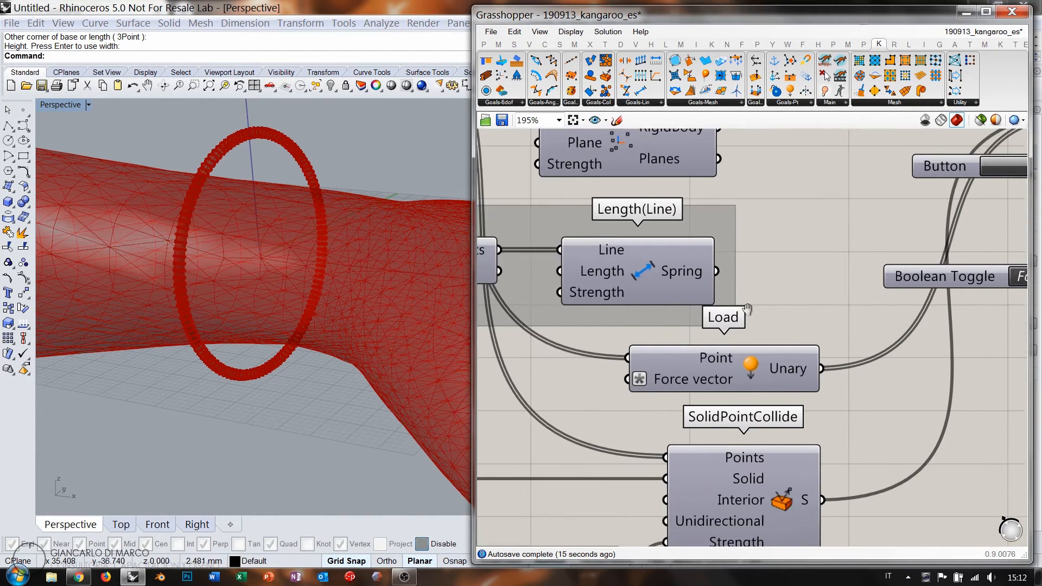
scroll(805, 266, down, 3)
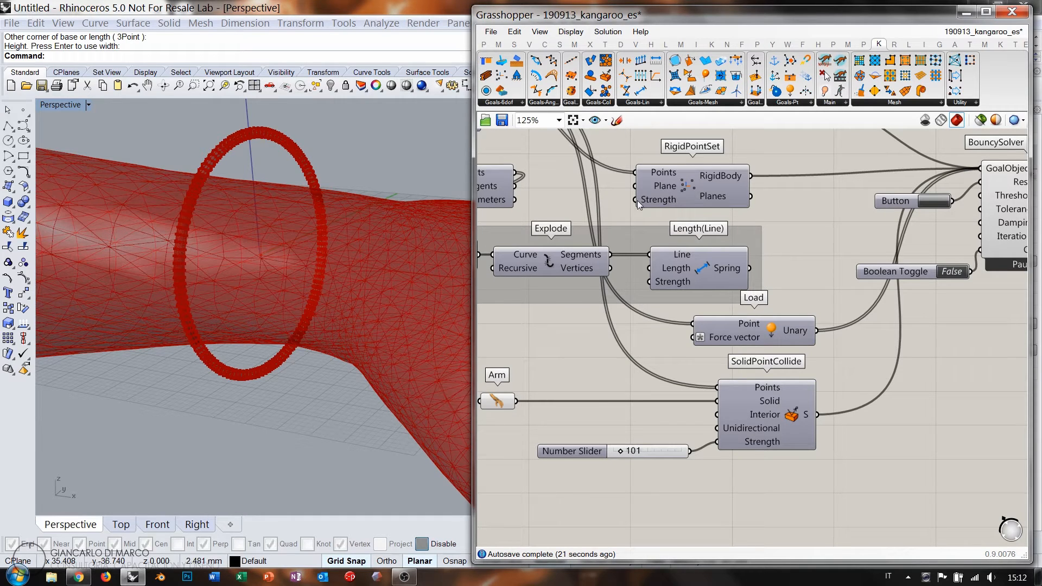
mouse_move(661, 199)
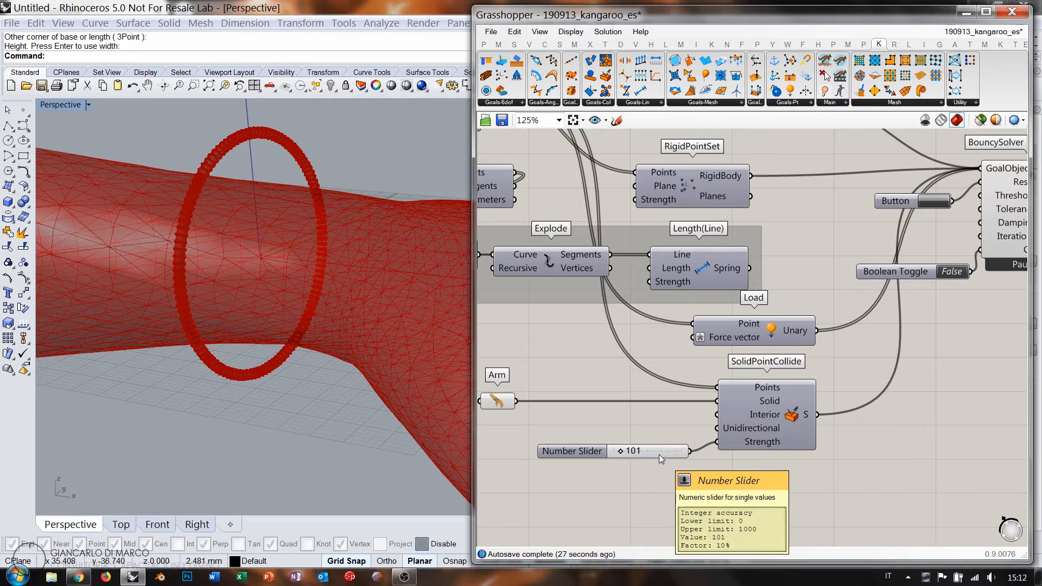
right_drag(697, 214, 738, 229)
right_drag(311, 134, 263, 168)
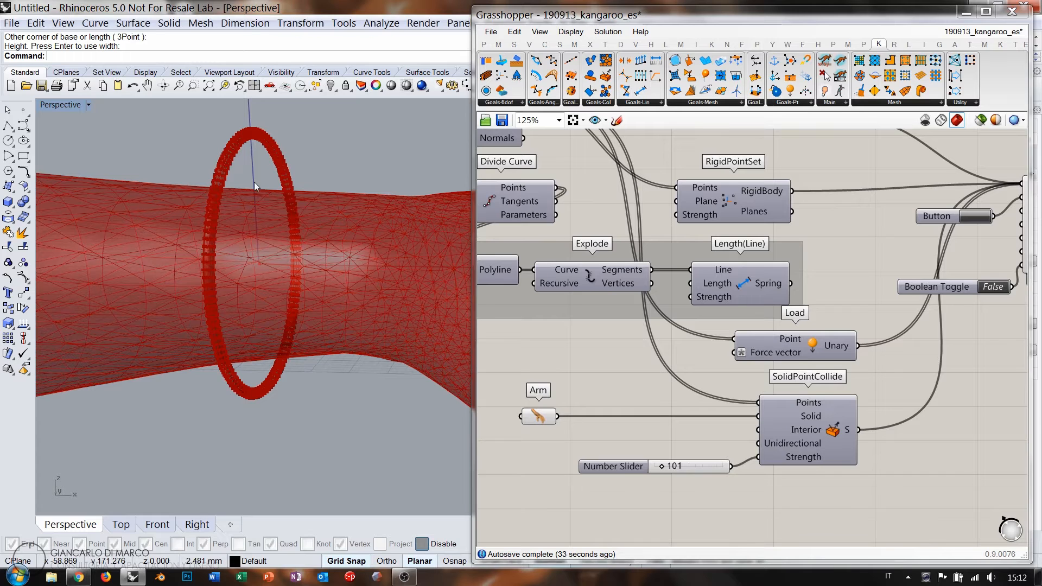
right_drag(732, 204, 754, 230)
drag(758, 231, 813, 197)
double_click(711, 212)
text(101)
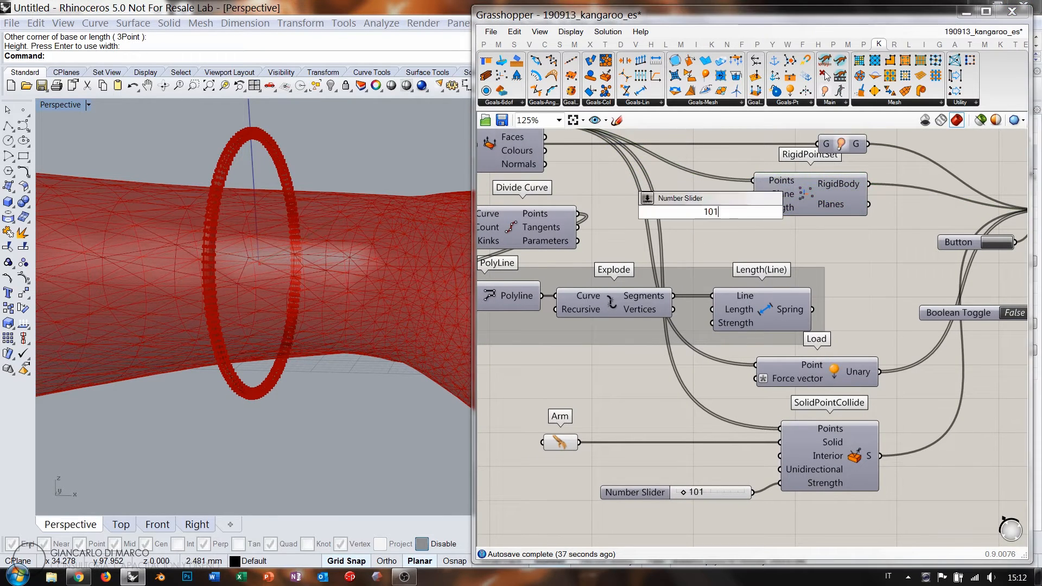
key(Return)
mouse_move(747, 213)
mouse_down()
mouse_move(695, 204)
mouse_move(730, 202)
mouse_up()
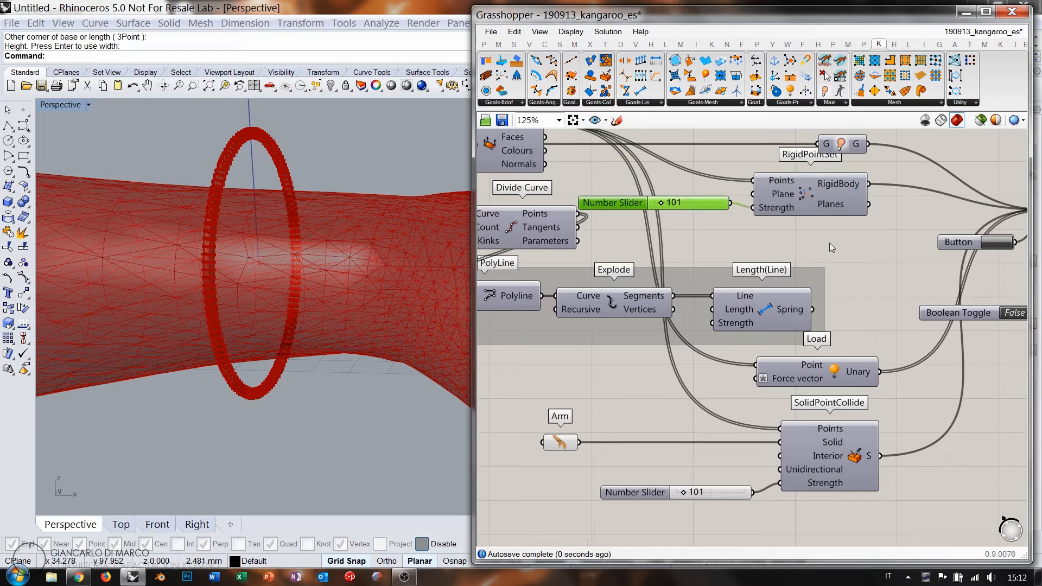
- Run the BouncySolver with the new rigid-body strength and examine how the ring collides with the wrist
double_click(1014, 313)
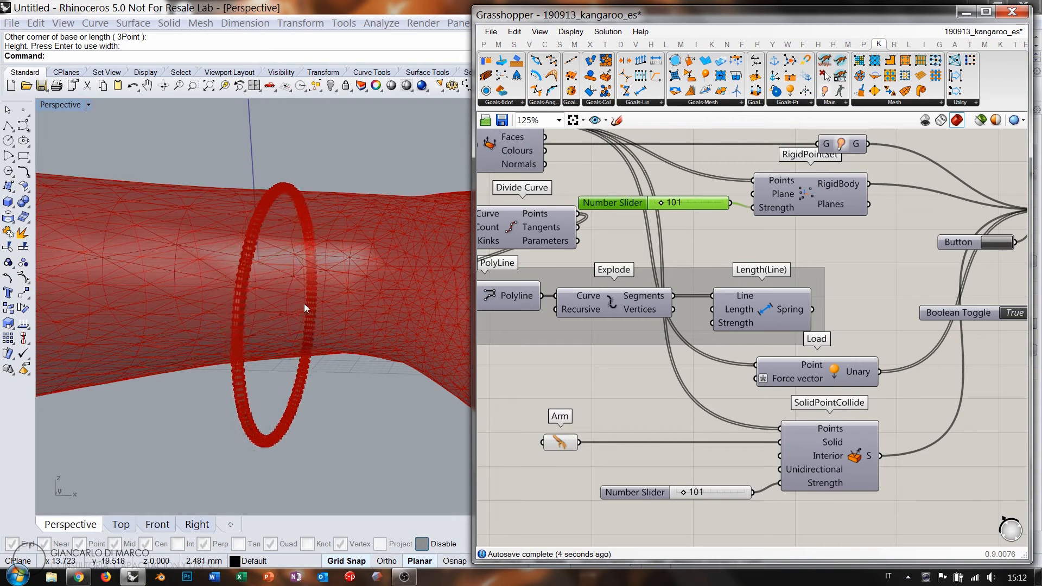
right_drag(311, 302, 270, 302)
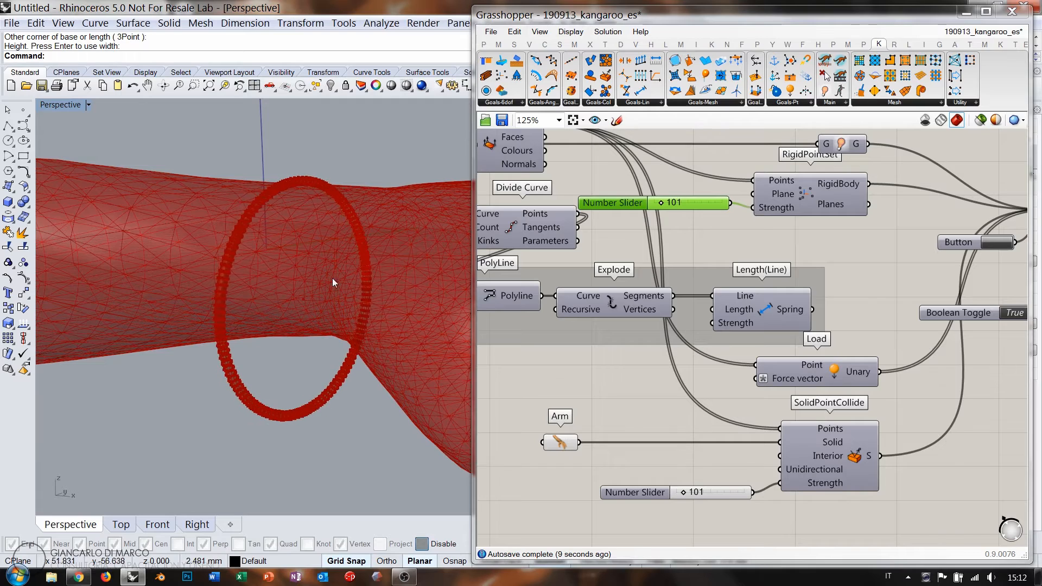
click(722, 234)
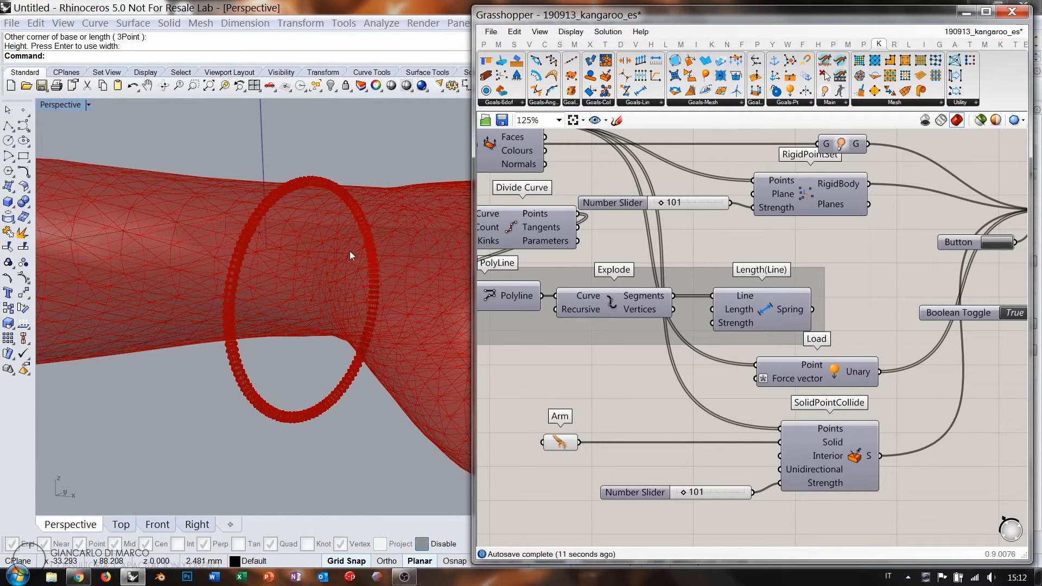
mouse_move(349, 251)
right_down()
mouse_move(343, 291)
mouse_move(348, 252)
mouse_move(329, 229)
mouse_move(350, 258)
right_up()
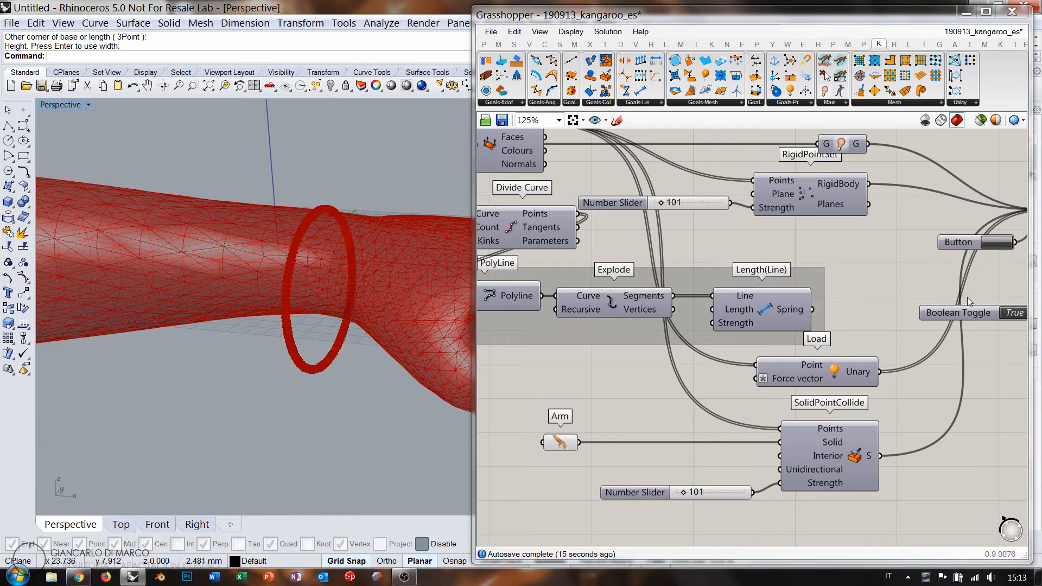
right_drag(938, 295, 702, 284)
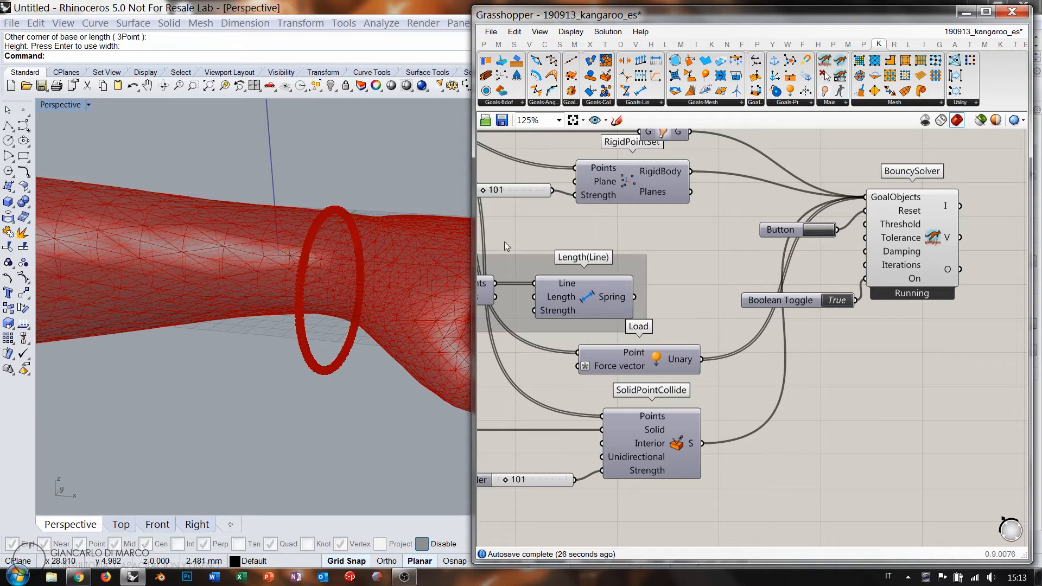
right_drag(728, 267, 833, 301)
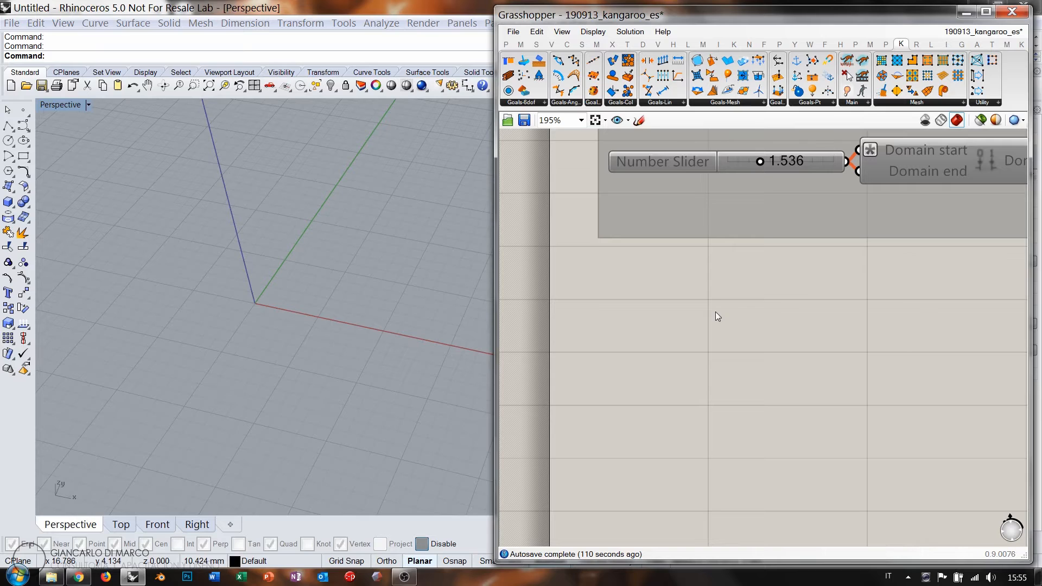
- Place a Kangaroo RigidBody component in the empty canvas area below the grouped definition and check its Part input description
click(530, 106)
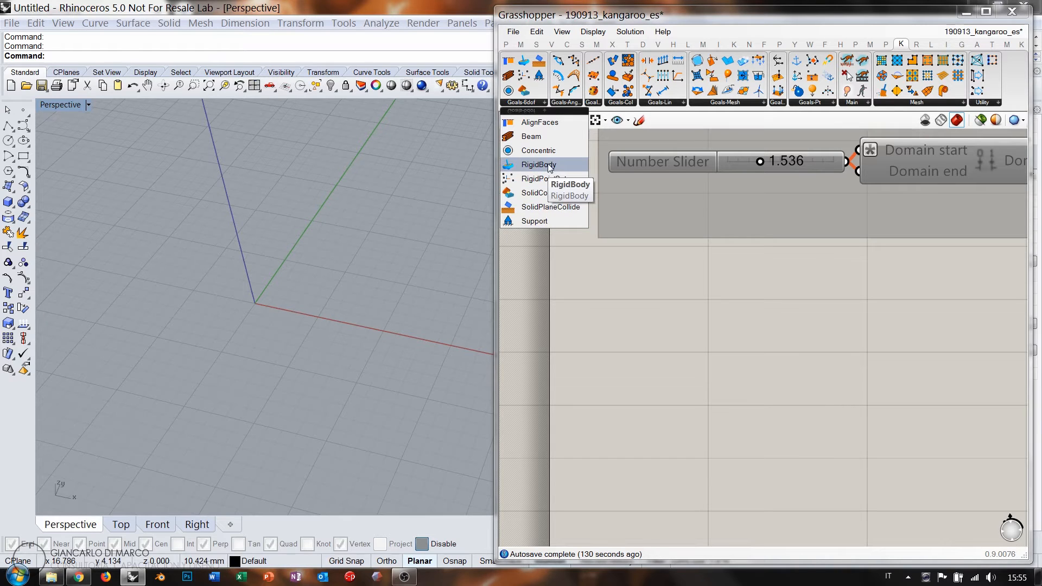
drag(550, 168, 908, 350)
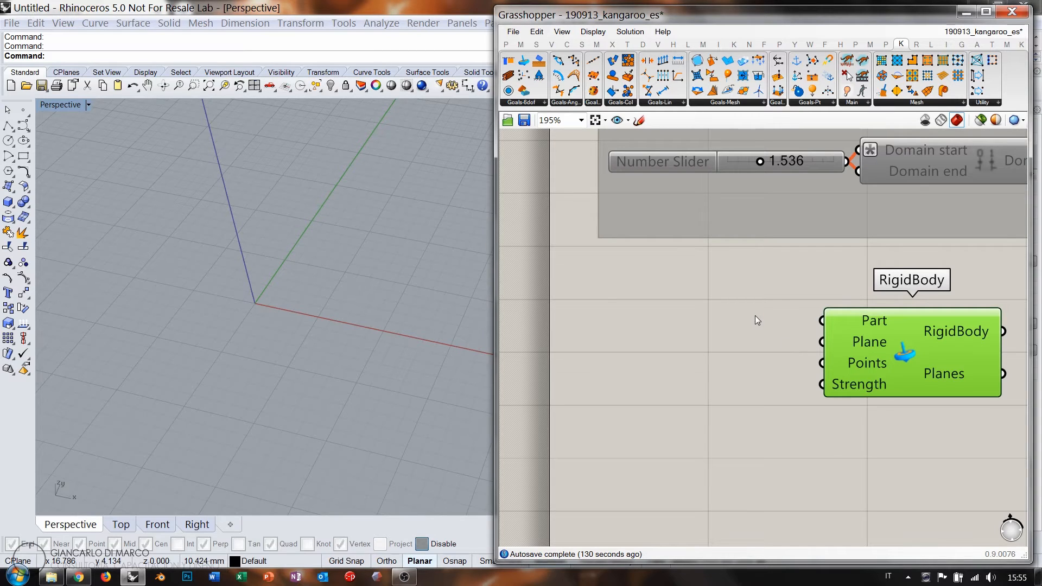
mouse_move(866, 322)
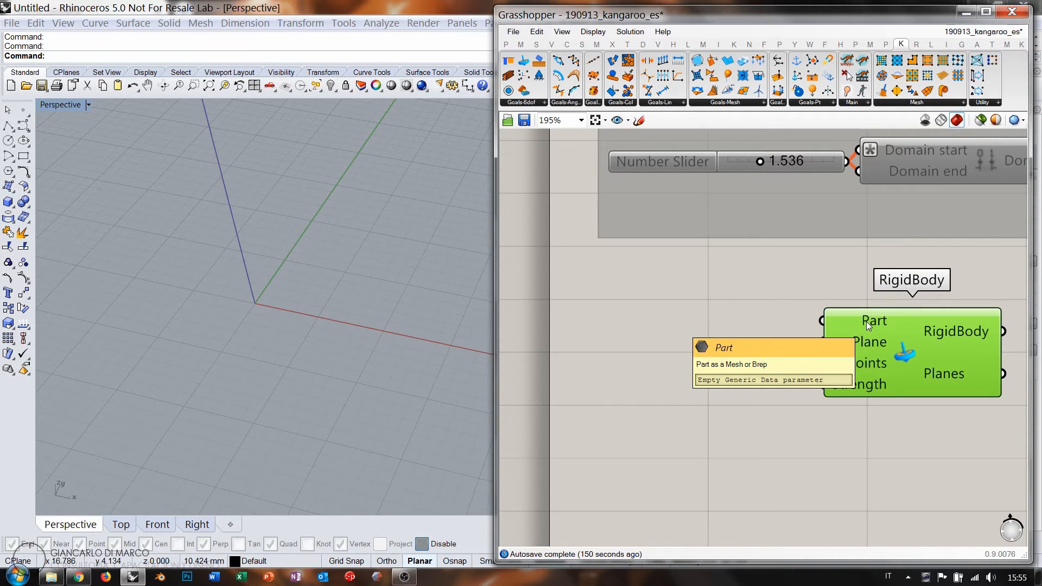
drag(912, 354, 959, 358)
- Add a Domain Box component and space it apart from the RigidBody component, leaving room between them
double_click(734, 328)
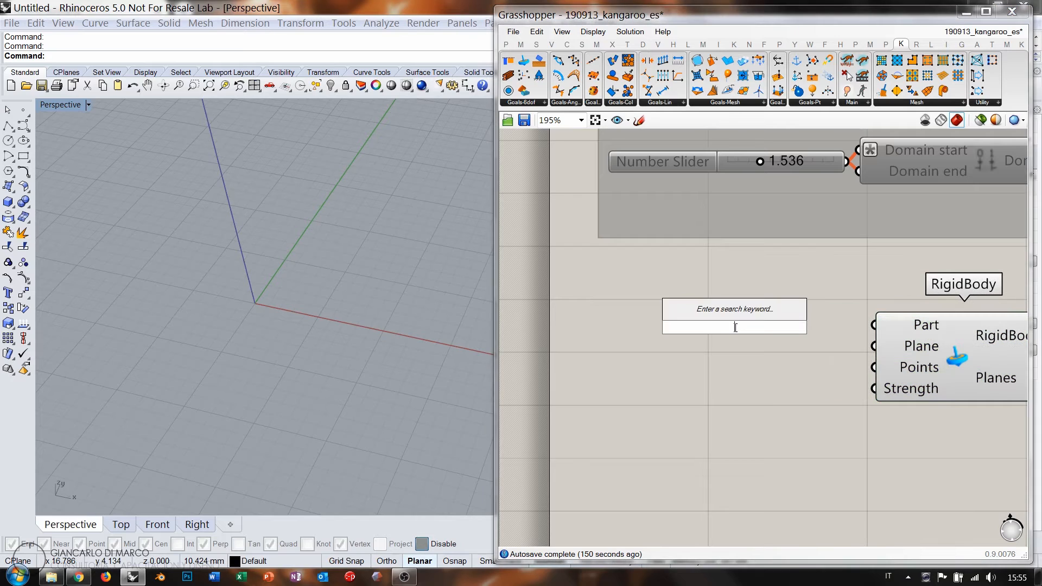
text(box)
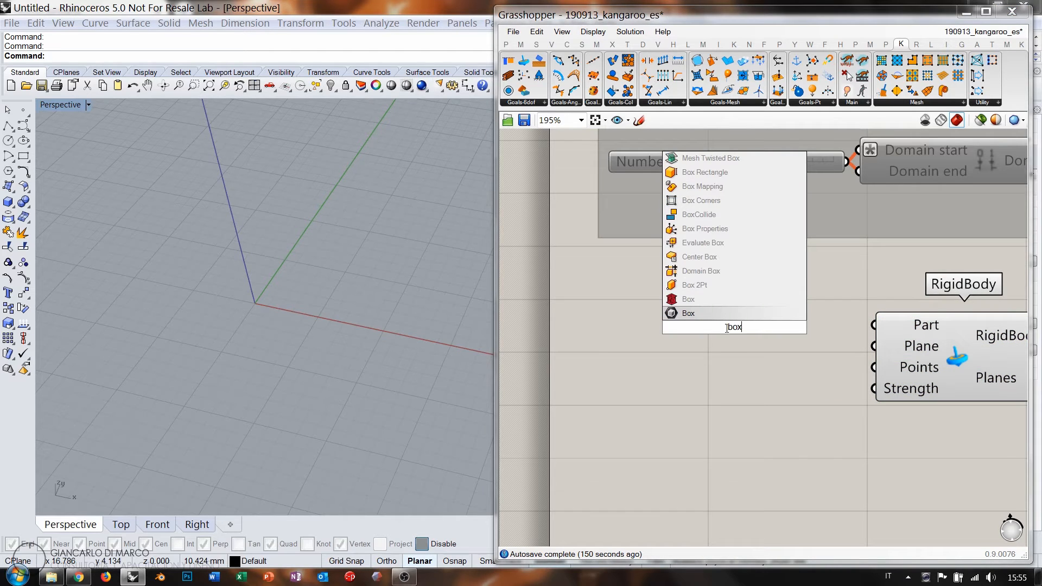
click(695, 271)
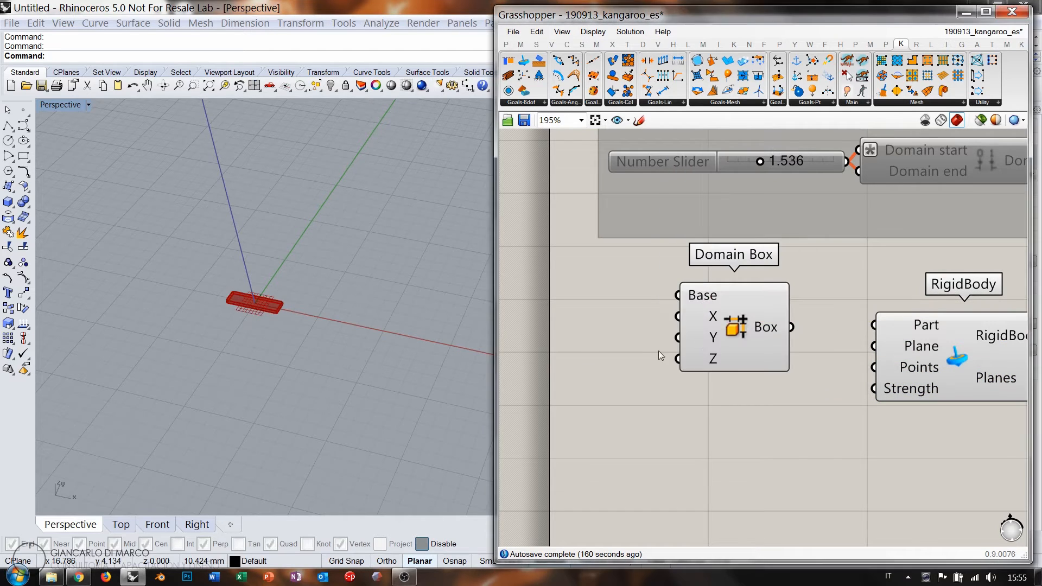
right_drag(265, 253, 274, 341)
scroll(256, 322, up, 8)
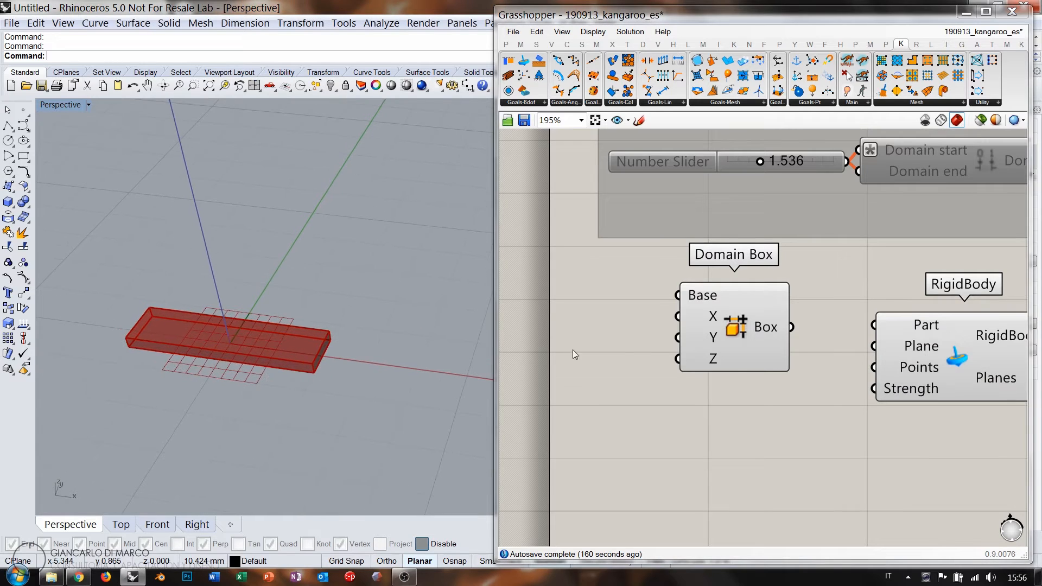
right_drag(782, 371, 626, 346)
scroll(627, 346, down, 2)
drag(736, 335, 874, 344)
drag(595, 318, 634, 339)
click(546, 331)
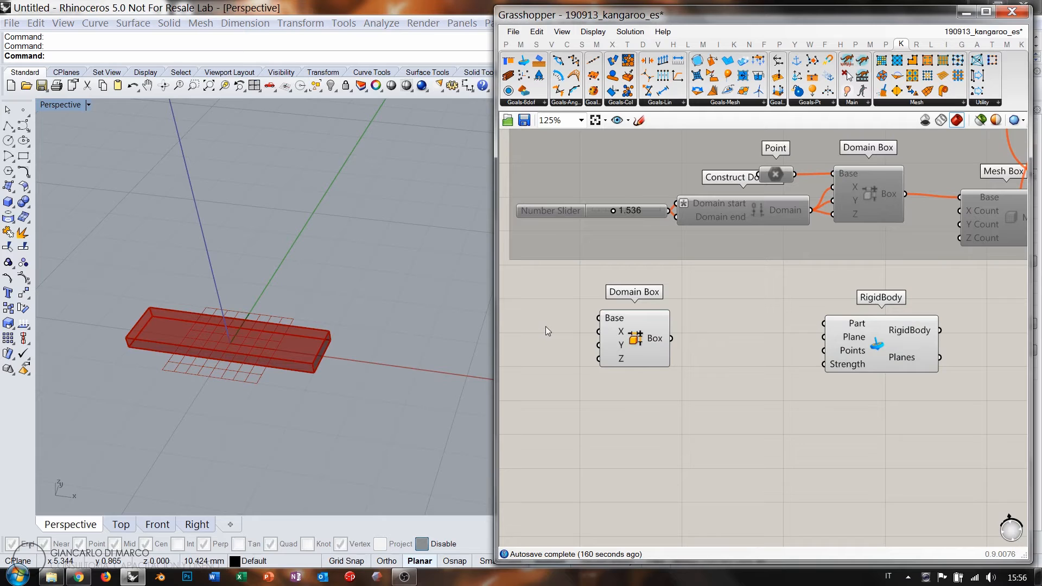
- Connect the Domain Box output to the RigidBody Part input and hide the Domain Box preview
scroll(722, 321, up, 1)
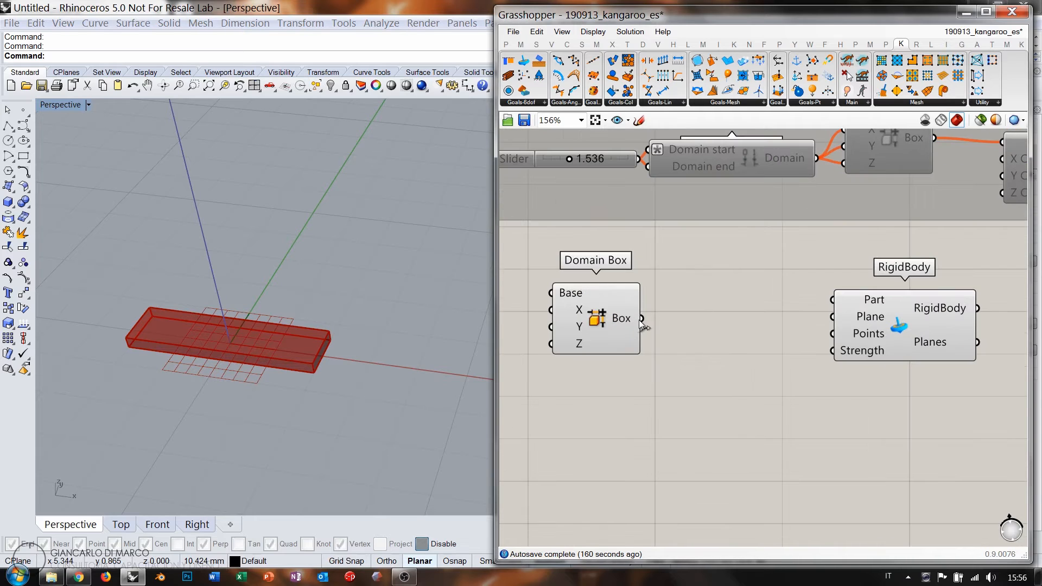
drag(640, 319, 829, 299)
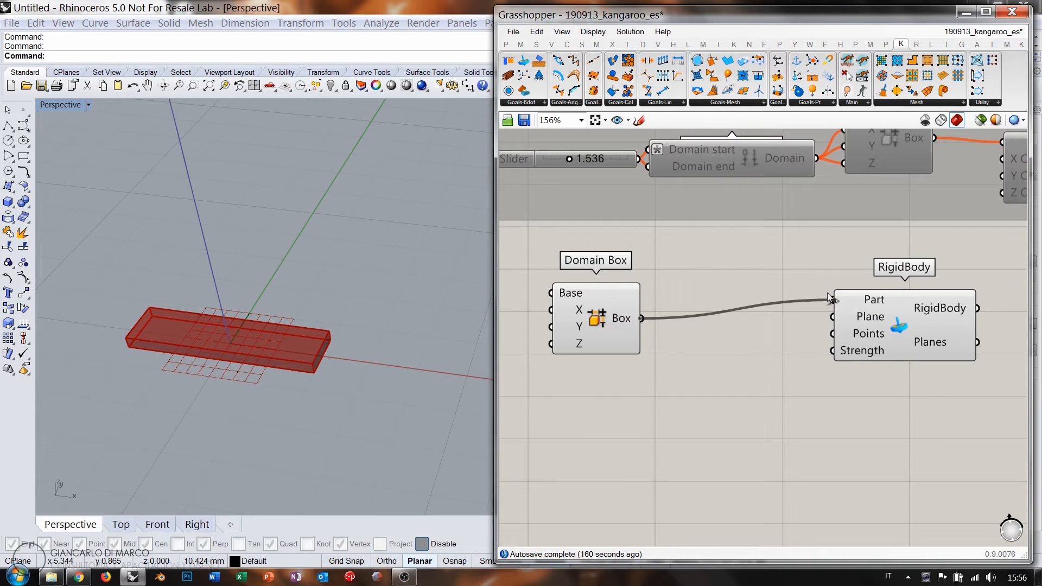
click(599, 322)
click(712, 391)
drag(894, 329, 942, 348)
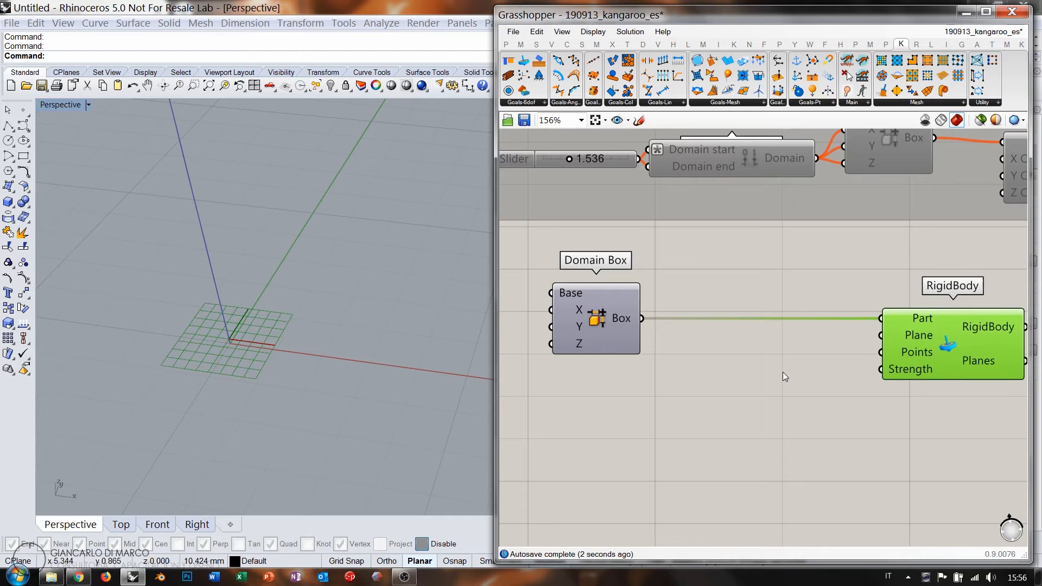
- Turn the Domain Box preview on and inspect the box in the perspective view
click(611, 326)
key(ctrl+q)
click(714, 374)
right_drag(274, 366, 246, 337)
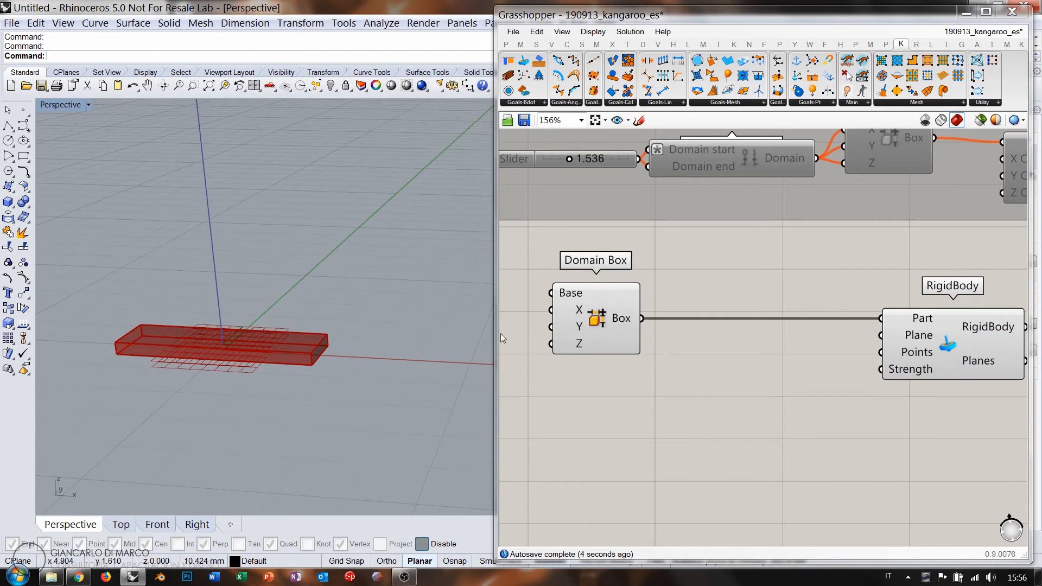
- Hide the RigidBody preview and examine the Domain Box up close in the perspective view
click(939, 329)
key(ctrl+q)
click(691, 407)
right_drag(244, 410, 282, 390)
scroll(215, 353, up, 10)
right_drag(215, 354, 229, 357)
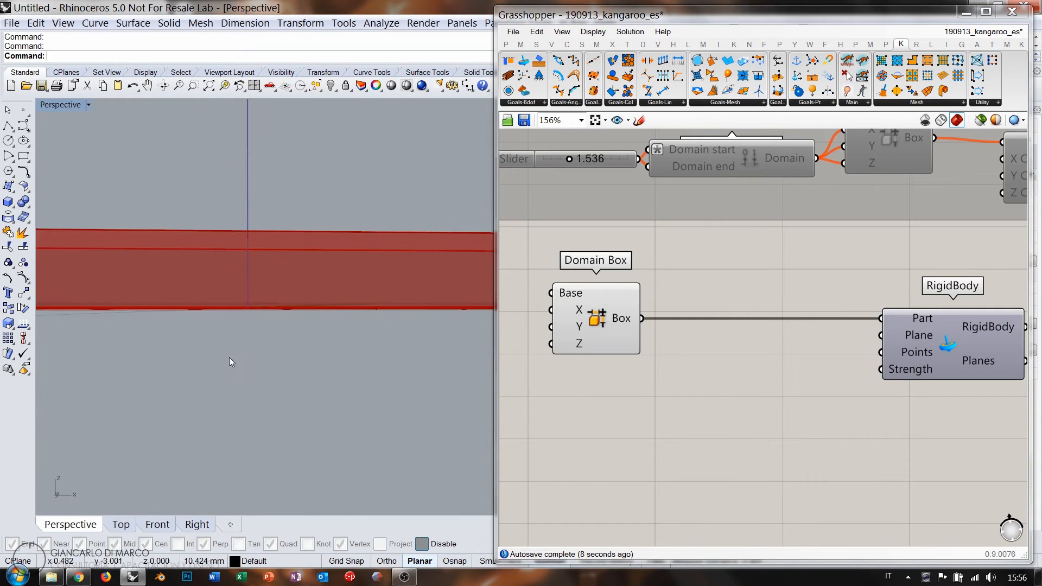
scroll(257, 306, down, 6)
right_drag(257, 306, 246, 320)
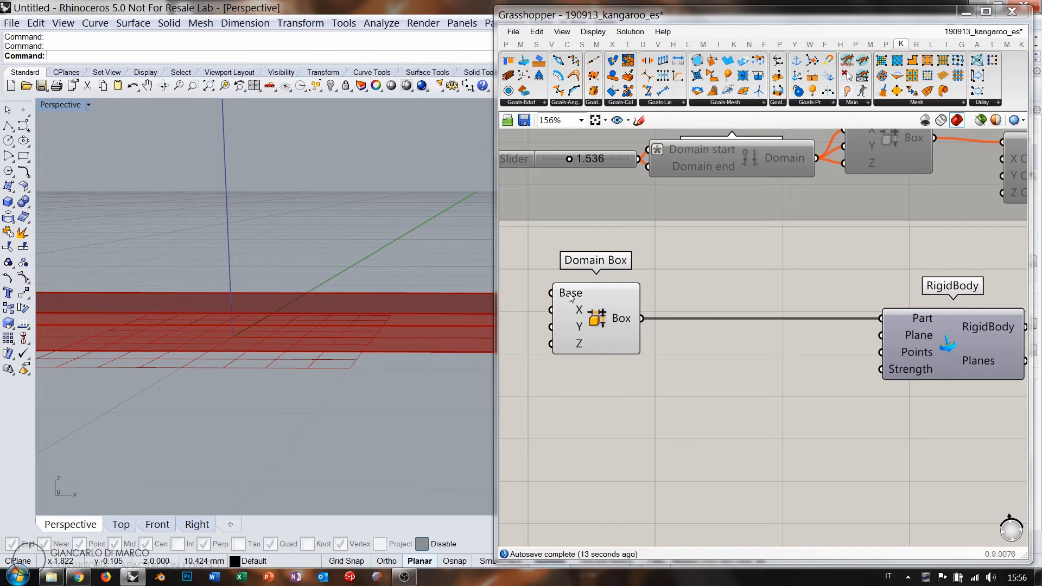
- Turn the RigidBody preview back on and view the whole box from above
mouse_move(571, 297)
click(952, 343)
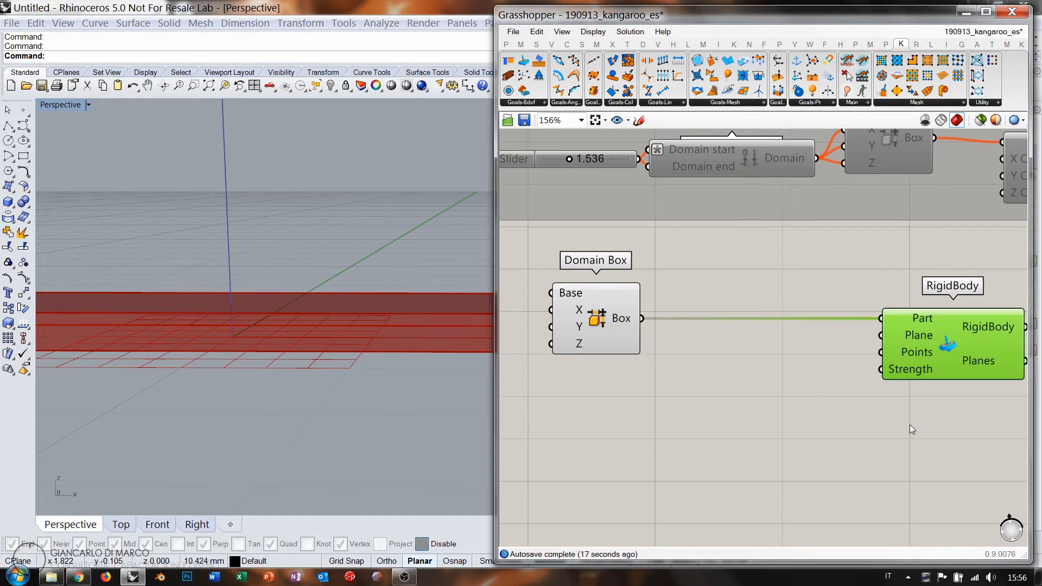
click(910, 427)
right_drag(354, 388, 359, 371)
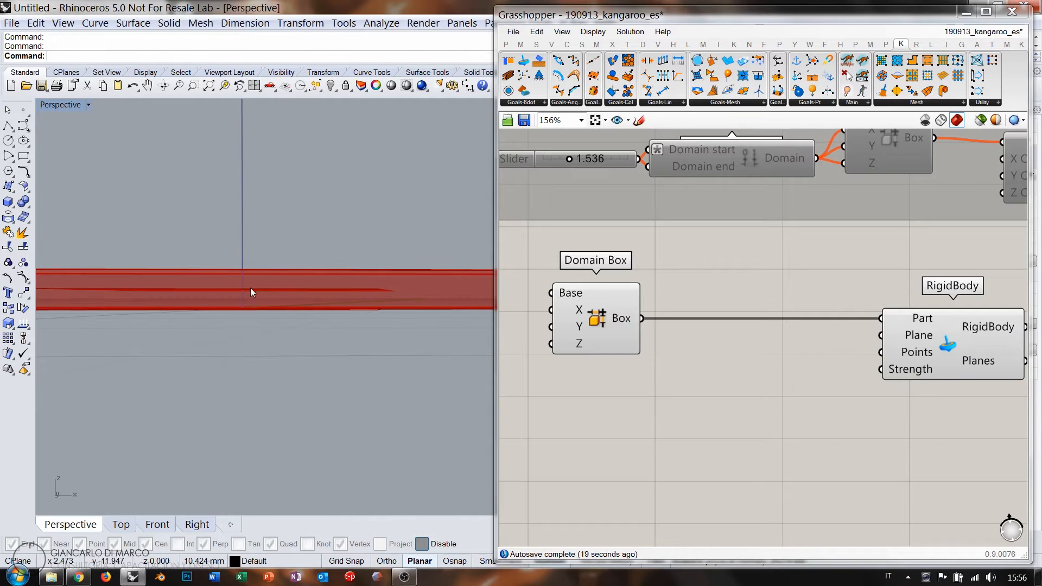
right_drag(337, 295, 294, 304)
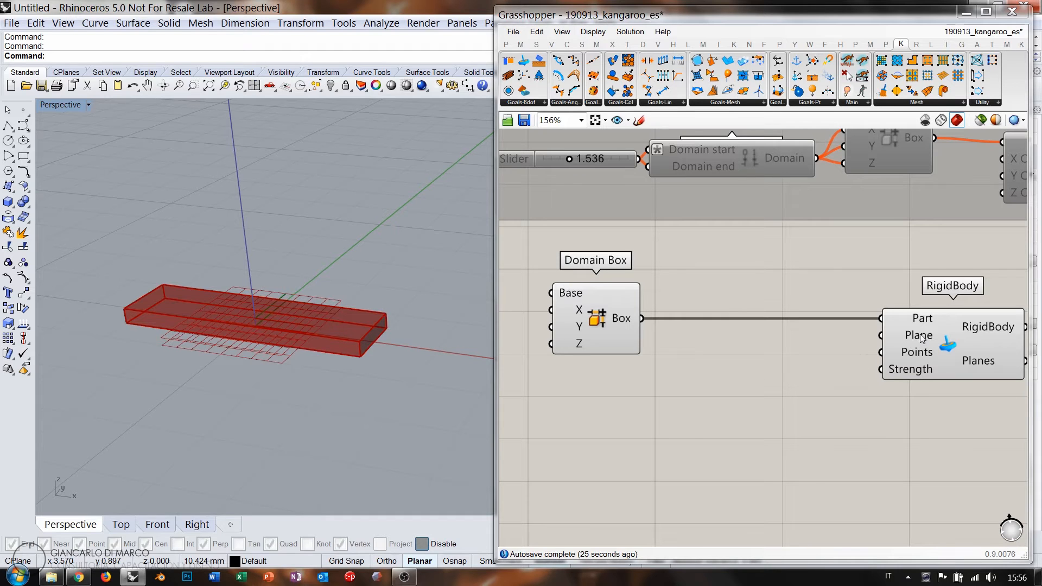
- Read the description of the RigidBody component's Plane input
mouse_move(921, 338)
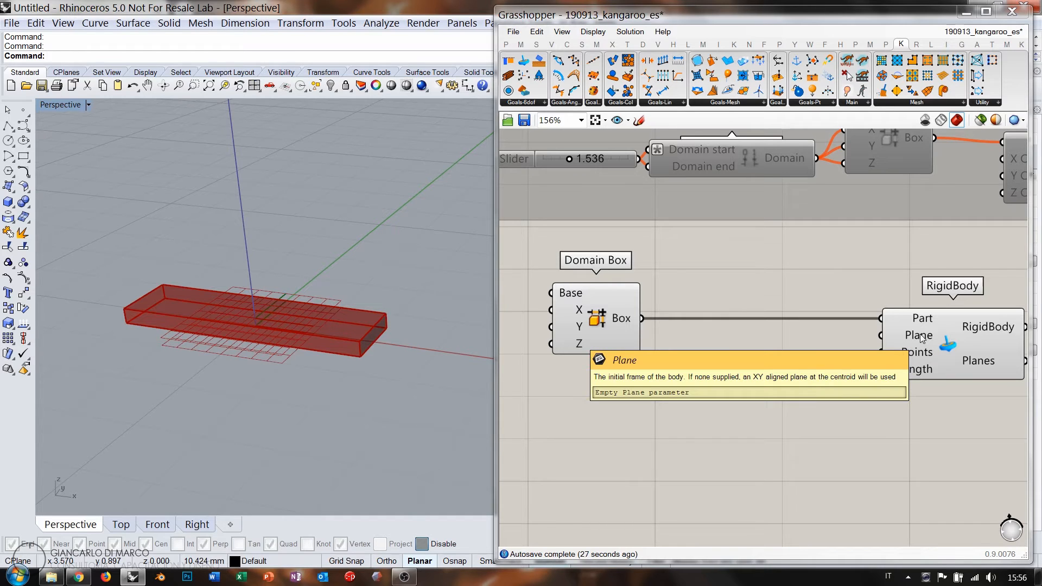
scroll(691, 365, down, 3)
click(811, 335)
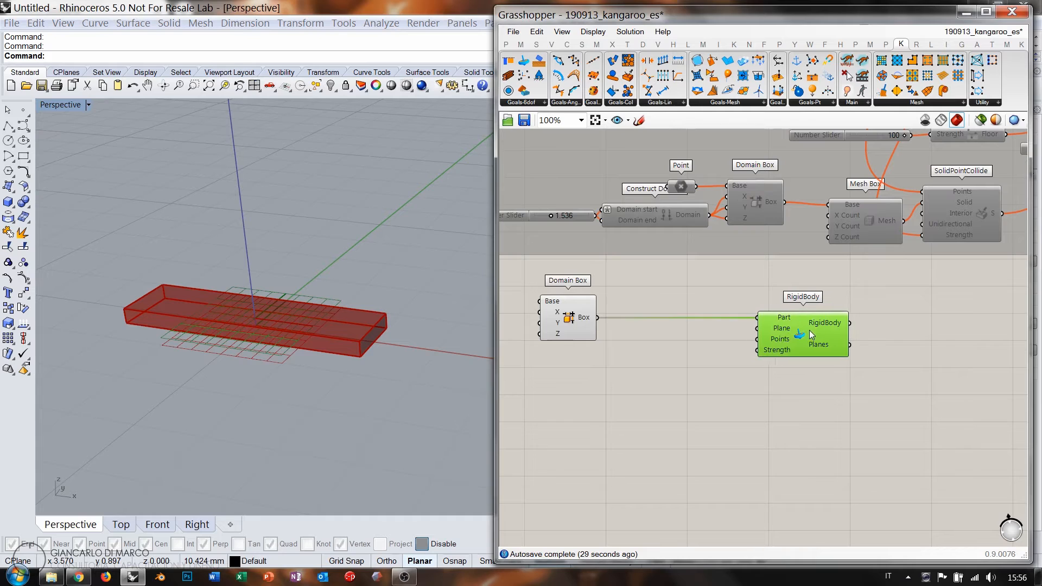
drag(811, 334, 815, 335)
click(807, 386)
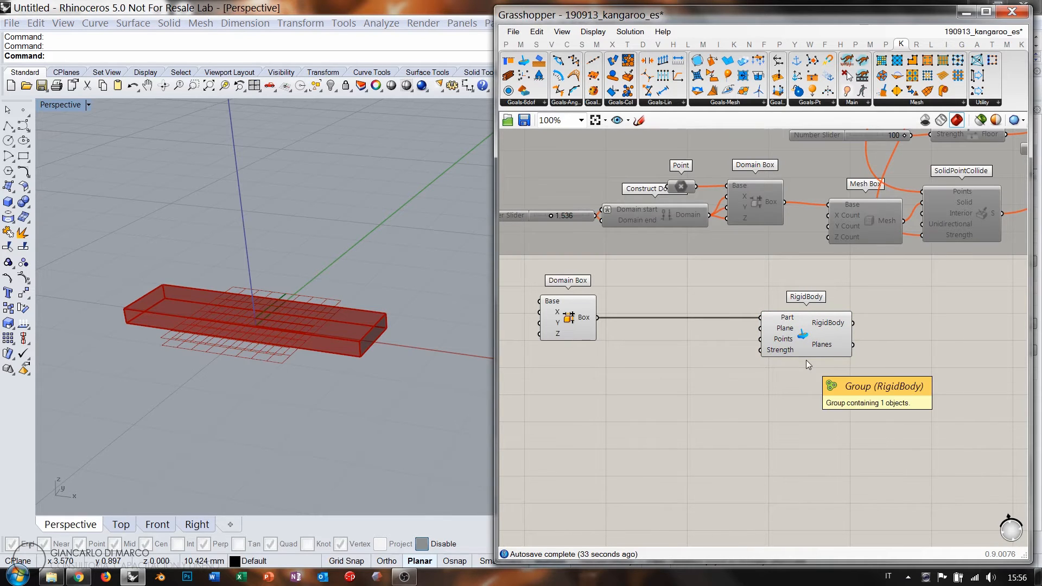
mouse_move(828, 330)
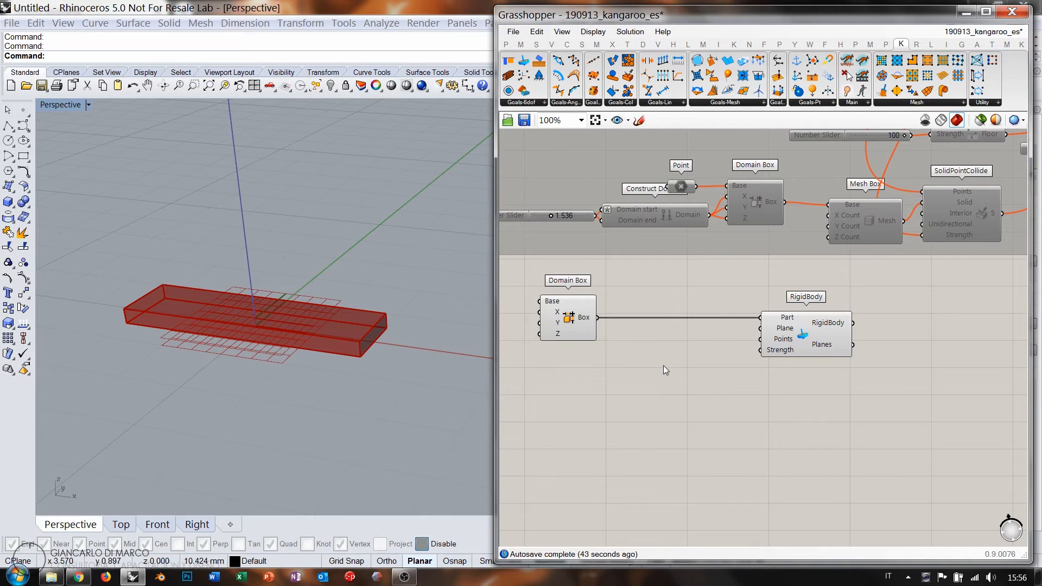
- Reposition the RigidBody component farther from the Domain Box, leaving room between them for another component
drag(819, 337, 841, 337)
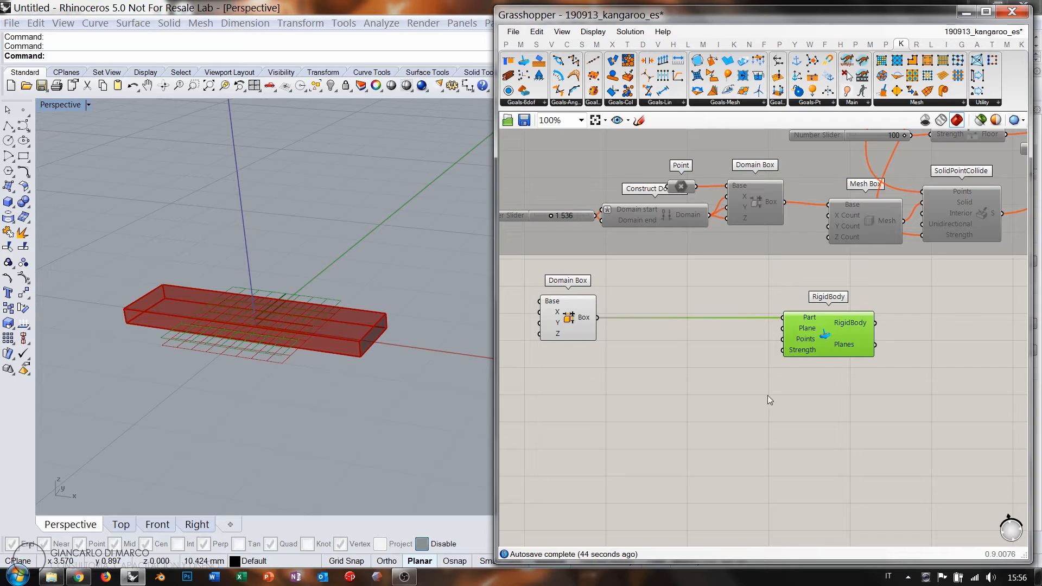
right_drag(745, 369, 743, 323)
click(699, 308)
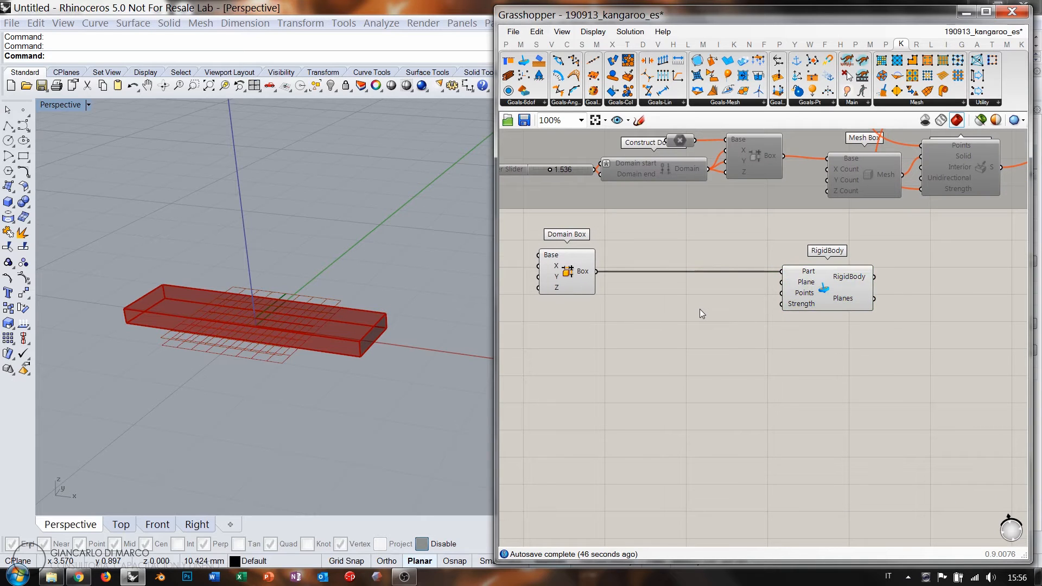
drag(822, 289, 753, 293)
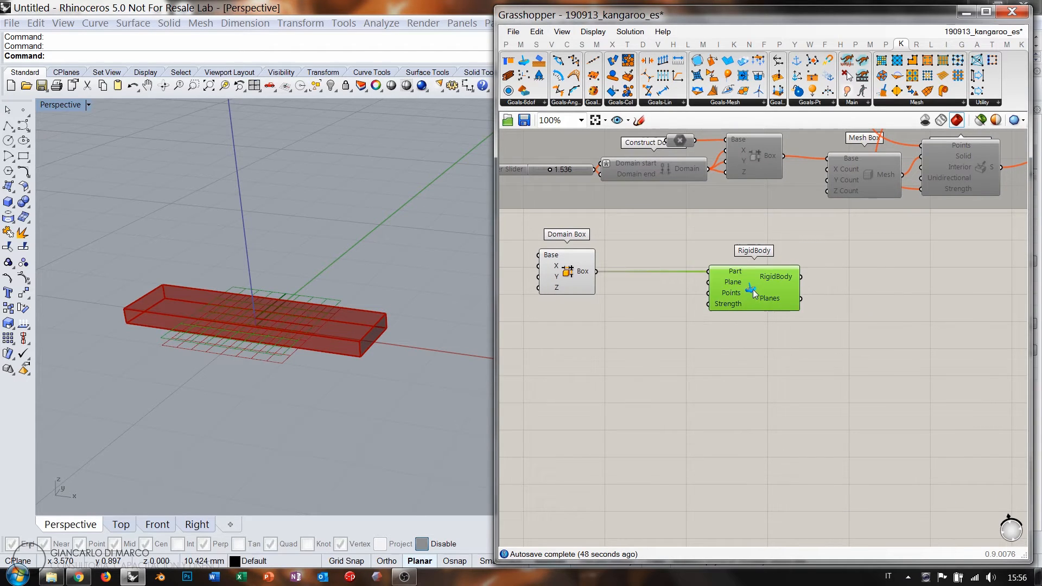
click(761, 353)
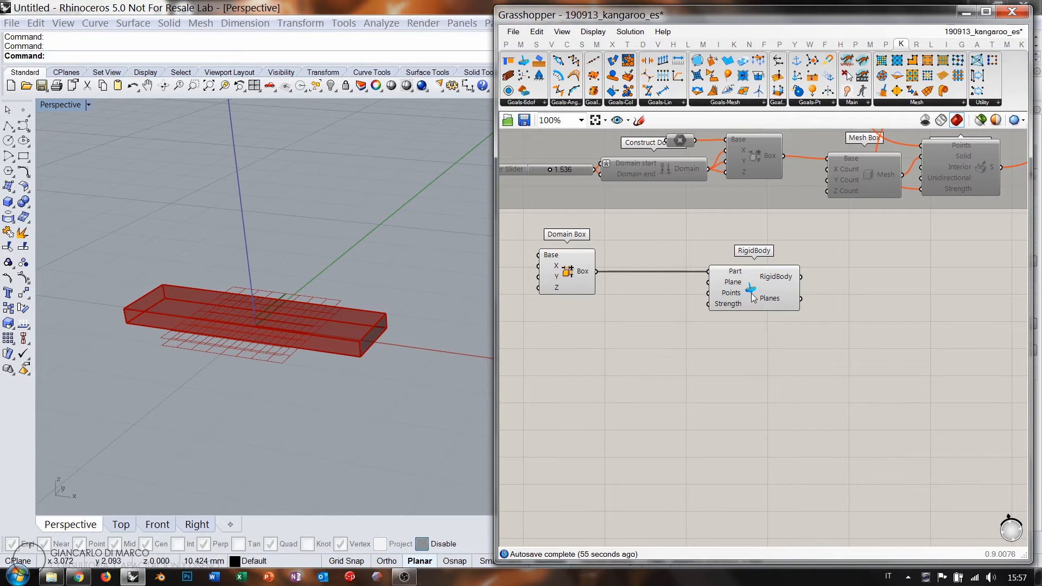
drag(751, 293, 804, 293)
click(793, 344)
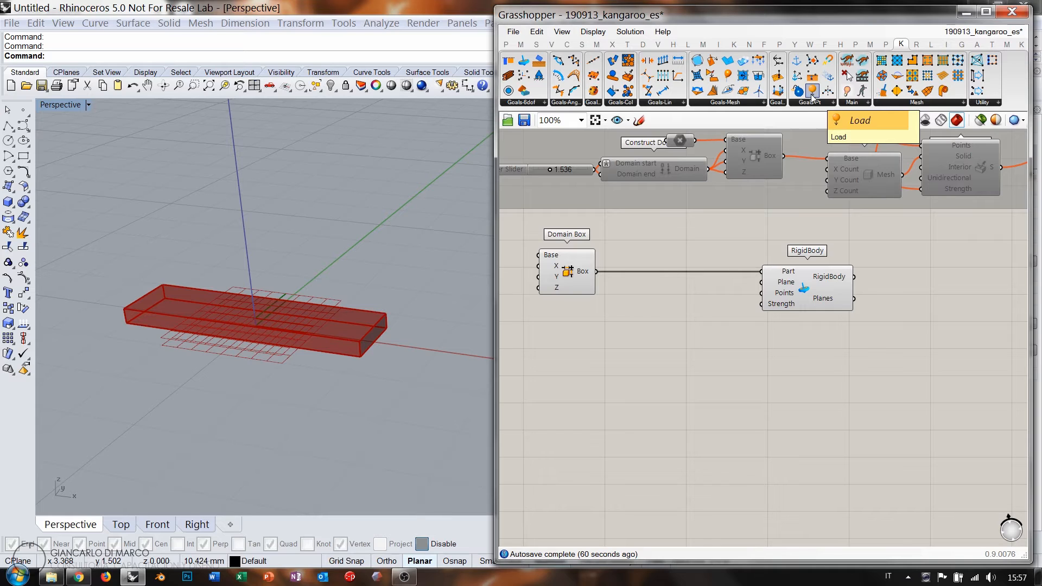
- Add a Load component below RigidBody and a Deconstruct Brep component near the Domain Box
drag(812, 95, 803, 361)
double_click(650, 331)
text(de)
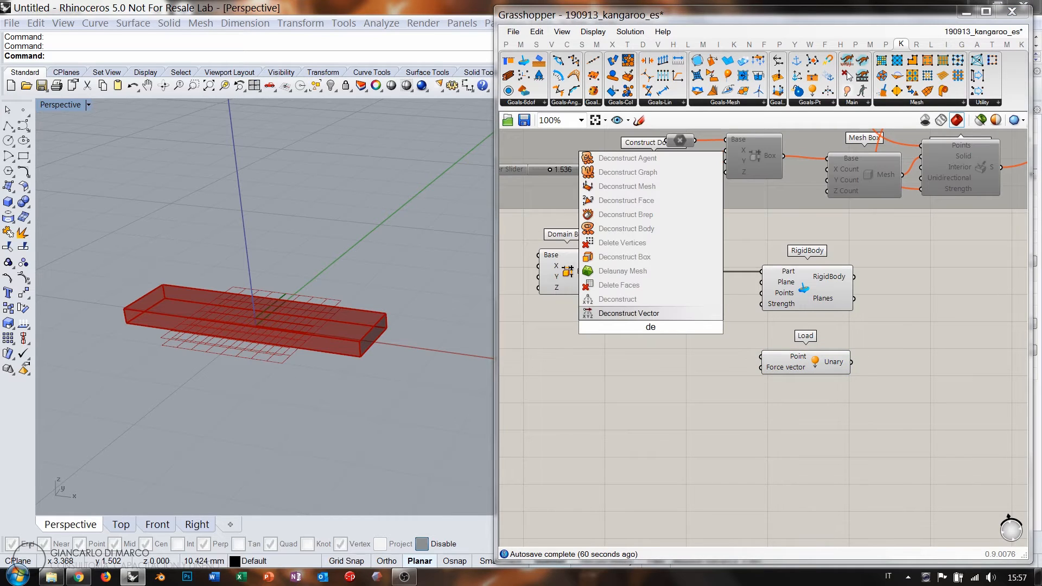
click(624, 214)
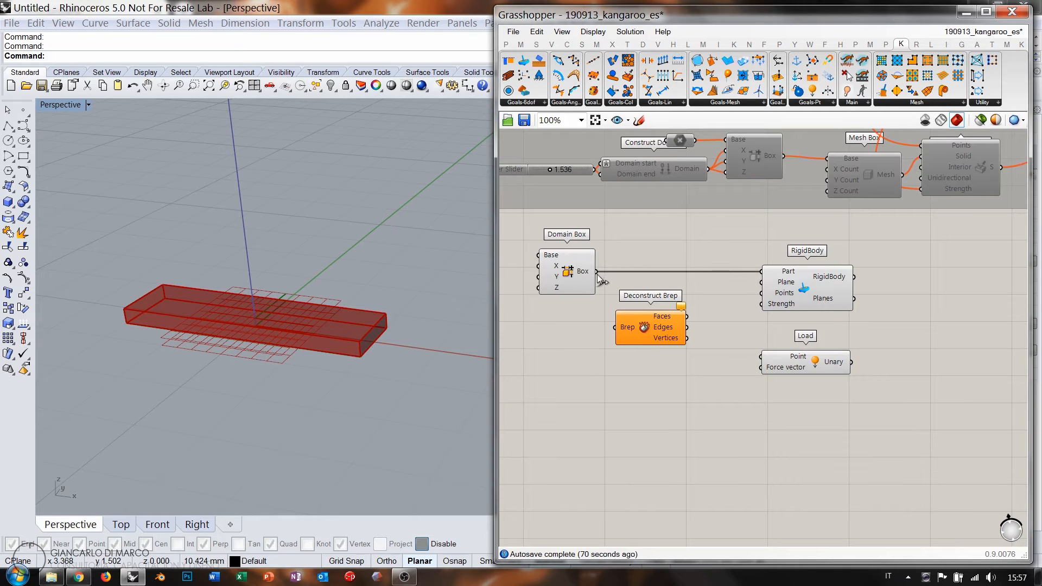
- Connect the Domain Box output to Deconstruct Brep and its Vertices to the Load Point input, aligning the components
drag(597, 271, 809, 356)
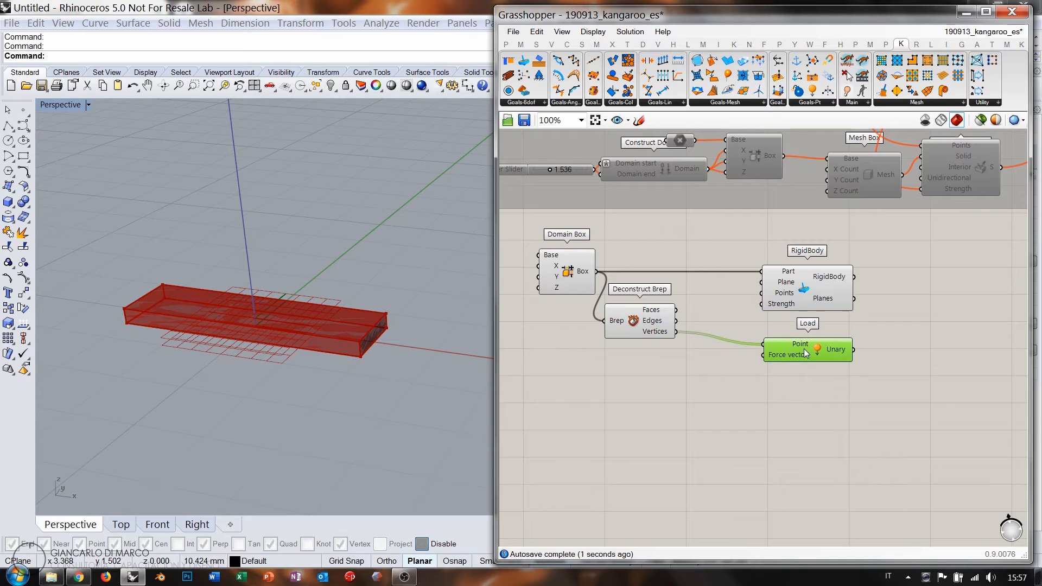
drag(624, 320, 627, 333)
click(672, 382)
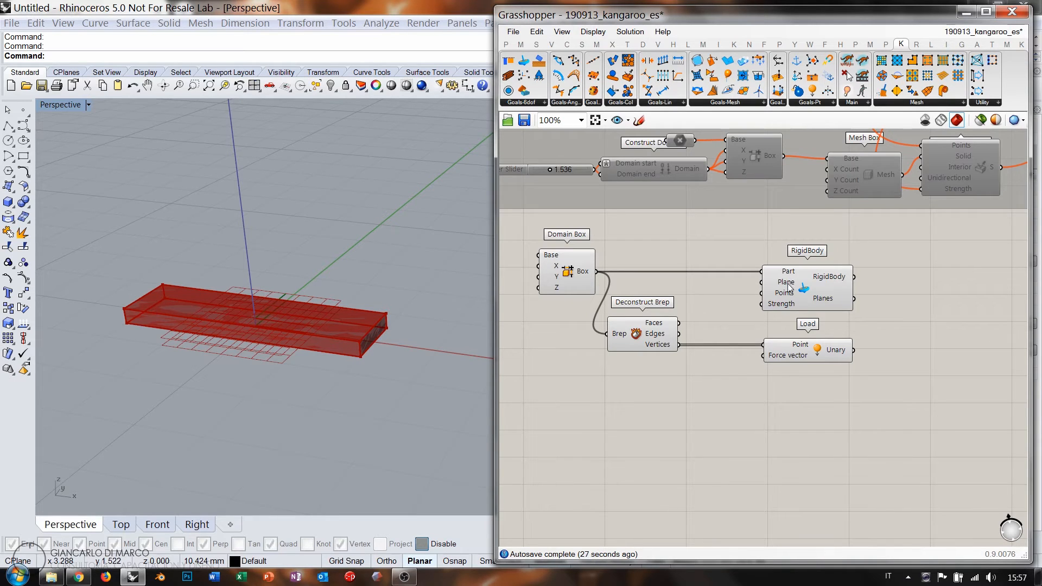
- Recheck the RigidBody Plane input description and try linking its Points input to the Deconstruct Brep Vertices
mouse_move(786, 283)
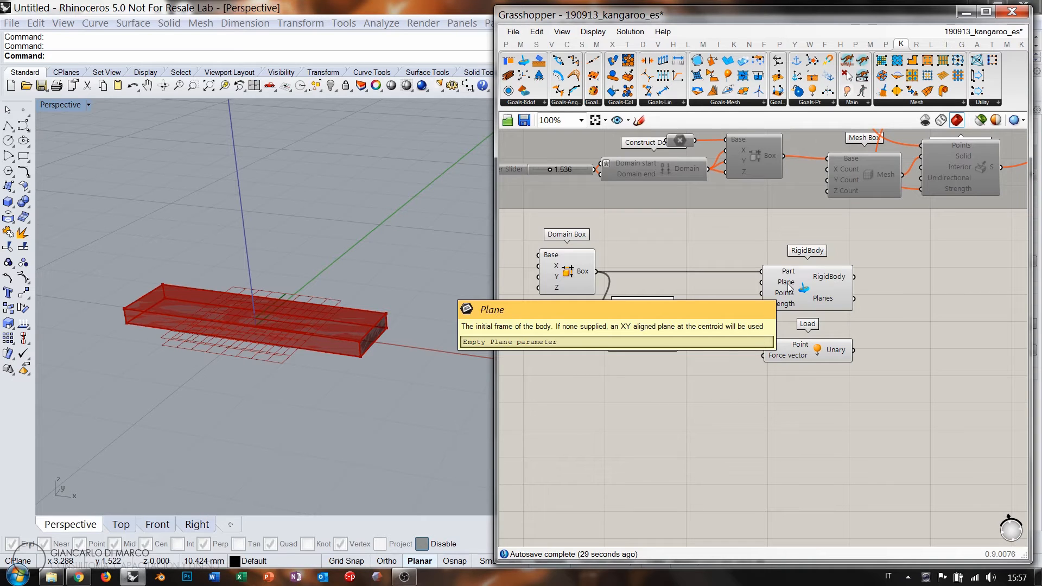
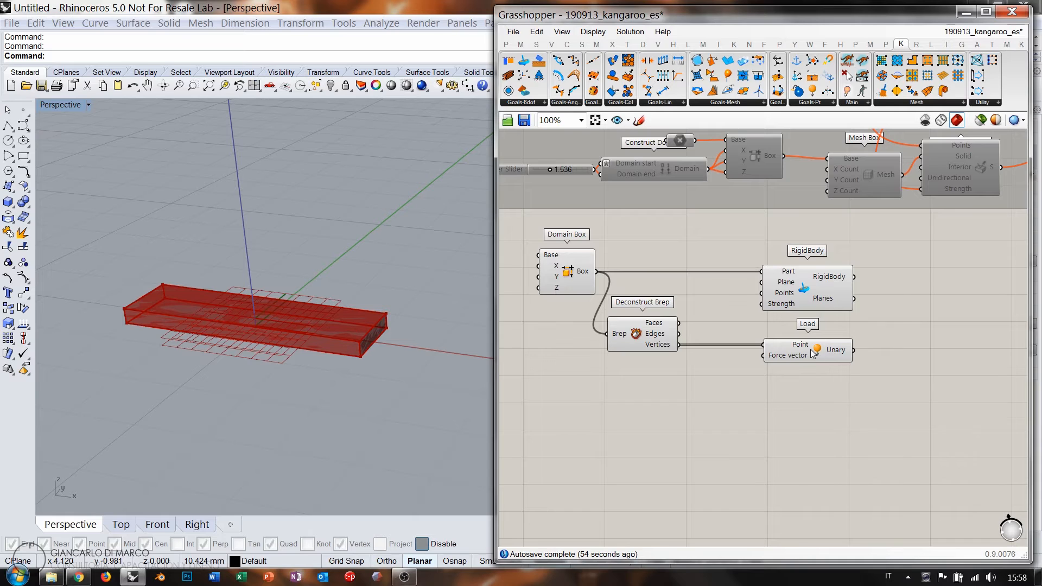
click(819, 297)
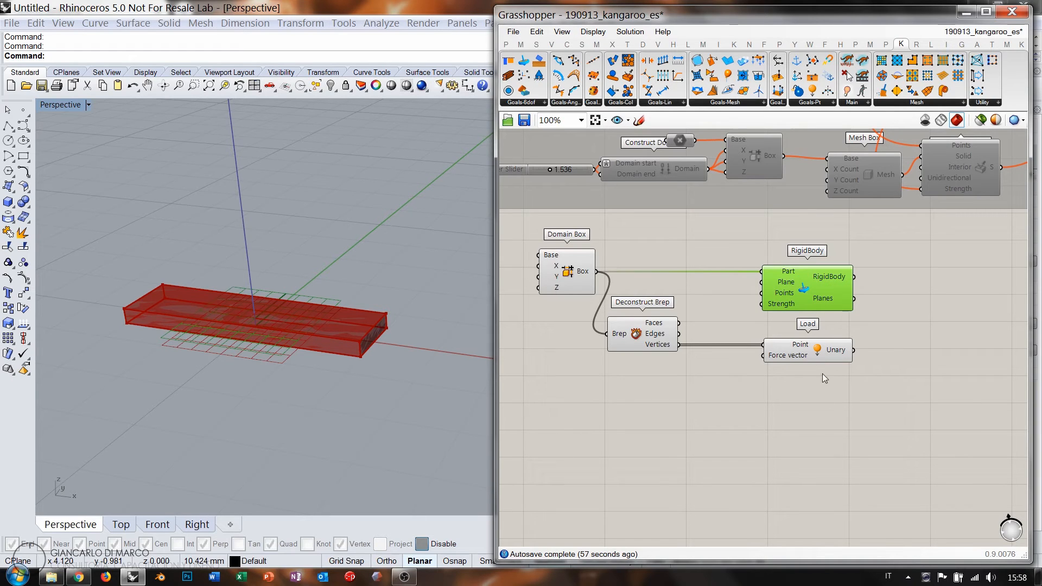
click(825, 408)
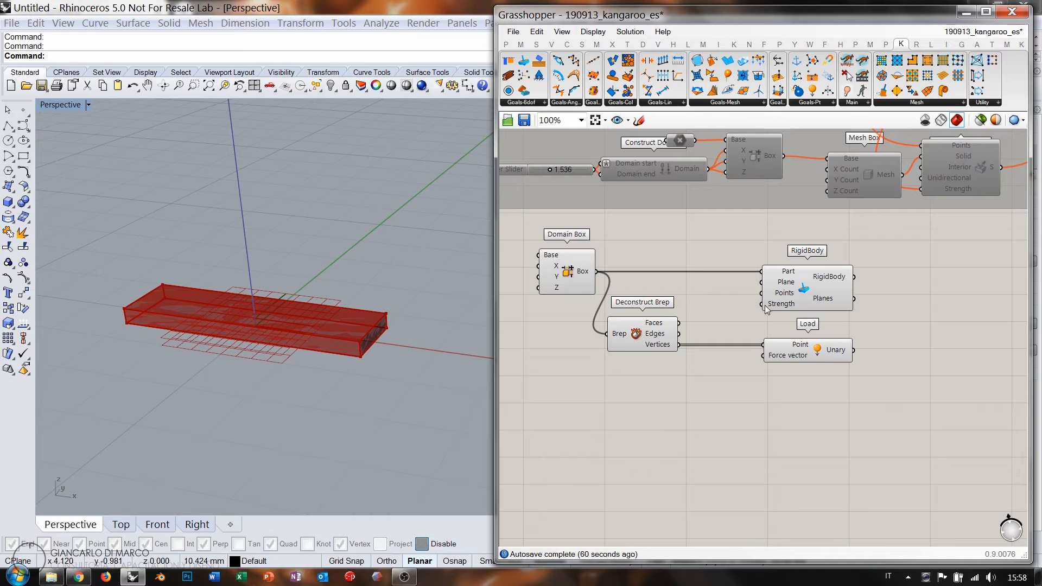
drag(762, 293, 679, 346)
- Add a BouncySolver component beyond RigidBody and Load, and place a Boolean Toggle before it
right_drag(923, 370, 802, 388)
right_drag(787, 352, 756, 373)
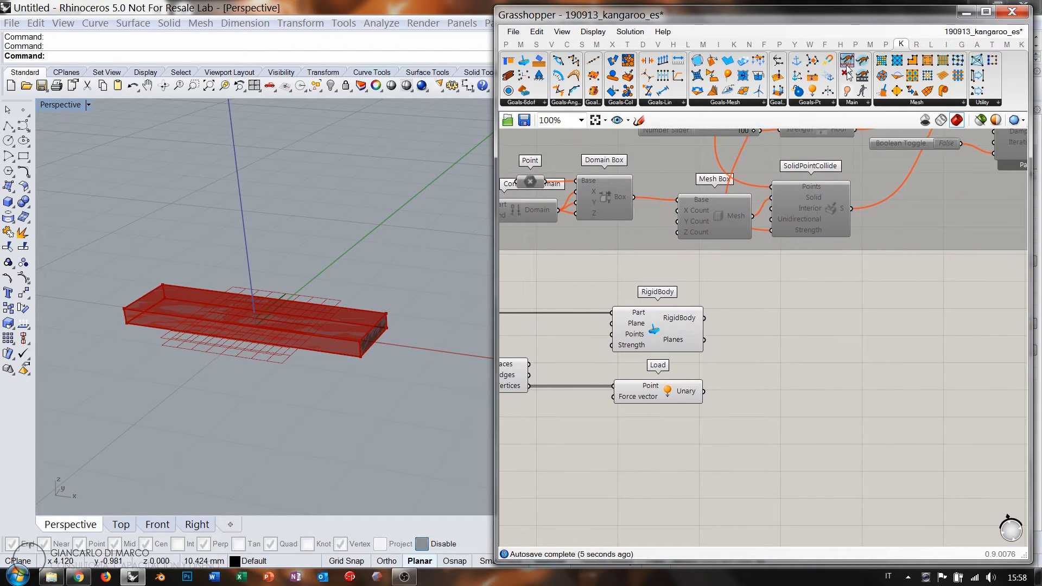
drag(873, 314, 933, 350)
double_click(807, 389)
text(t)
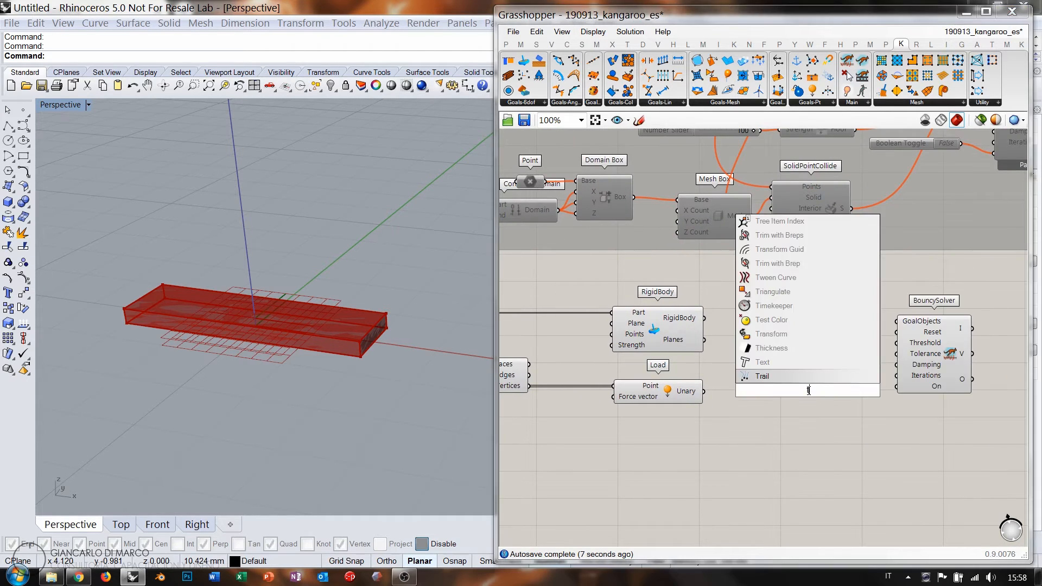
text(oggle)
key(Return)
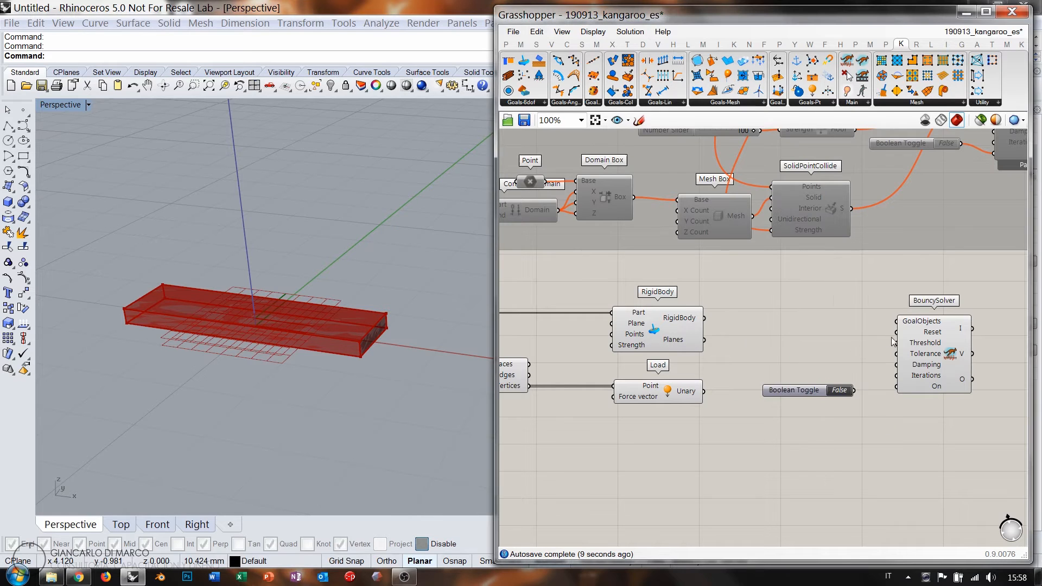
- Add a Button component and connect it to the BouncySolver Reset input
double_click(816, 349)
text(butt)
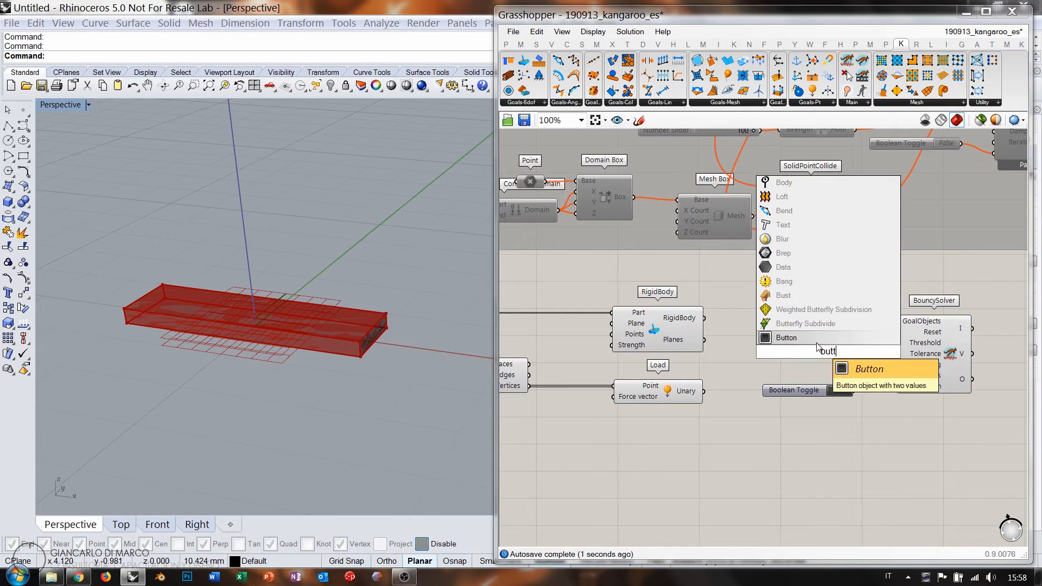
key(Return)
drag(896, 332, 834, 348)
- Connect the Boolean Toggle to the solver's On input and both the RigidBody and Load outputs to GoalObjects
drag(812, 395, 842, 370)
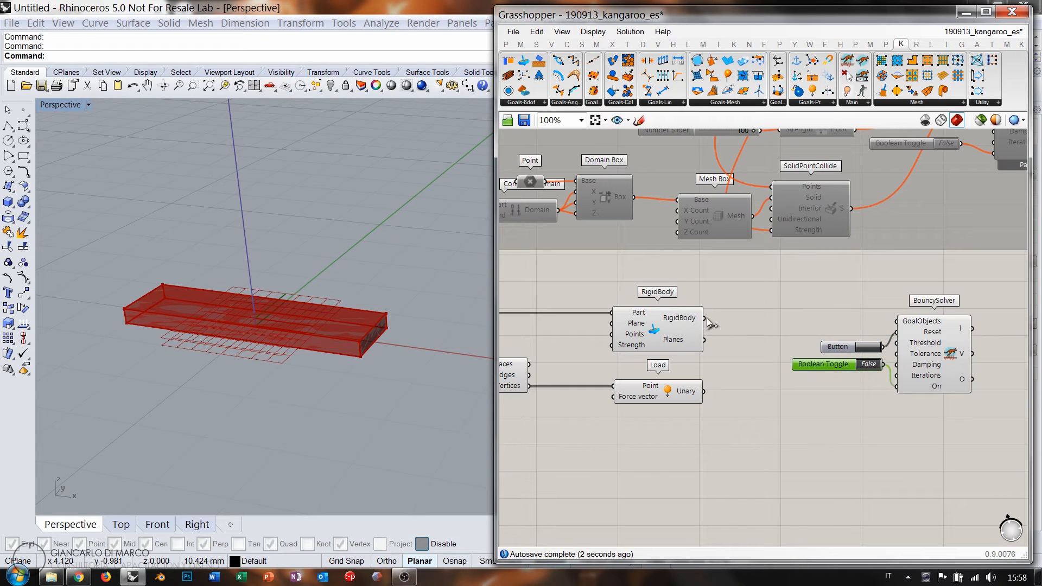
drag(704, 318, 896, 322)
shift+drag(703, 391, 891, 327)
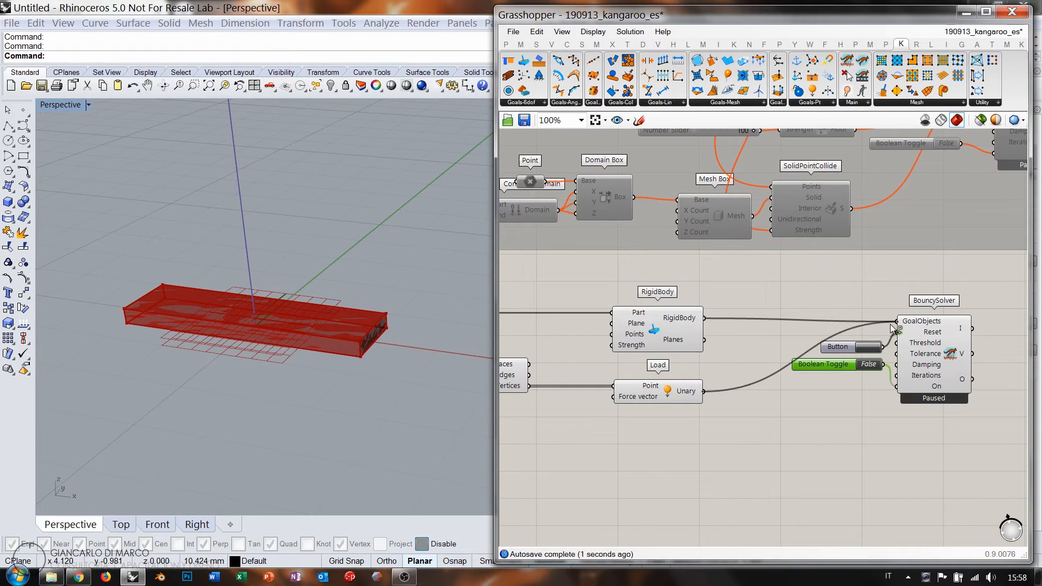
- Run and pause the BouncySolver, and examine how the loaded box vertices move relative to the original box
right_drag(459, 421, 342, 404)
scroll(320, 442, down, 15)
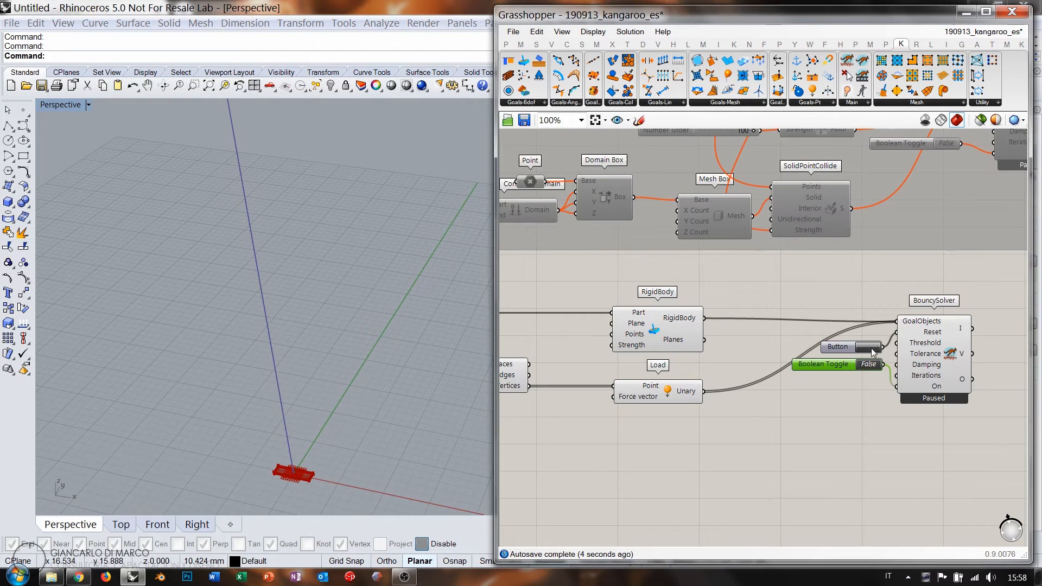
scroll(306, 458, down, 5)
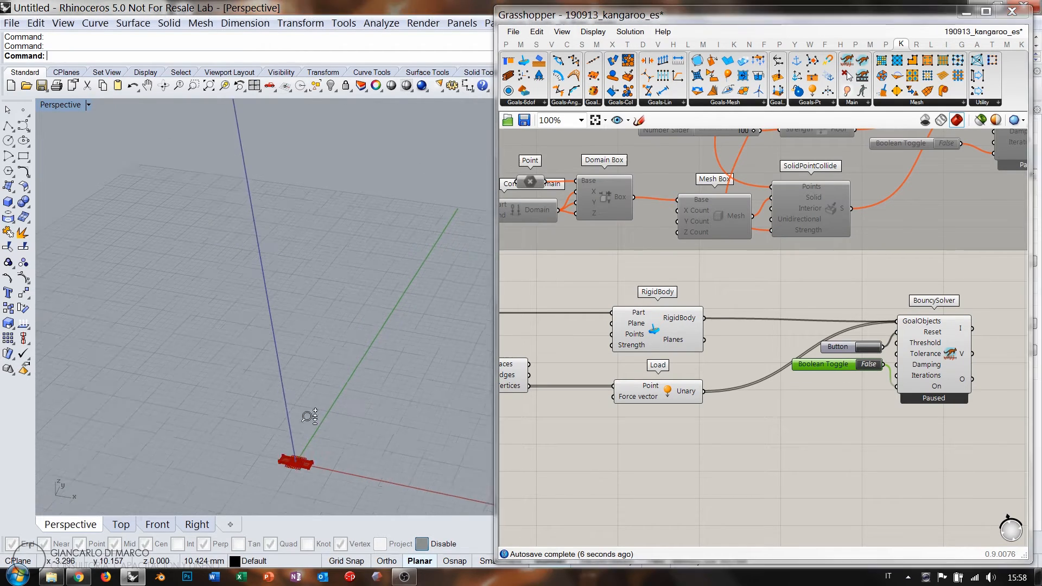
scroll(306, 459, down, 6)
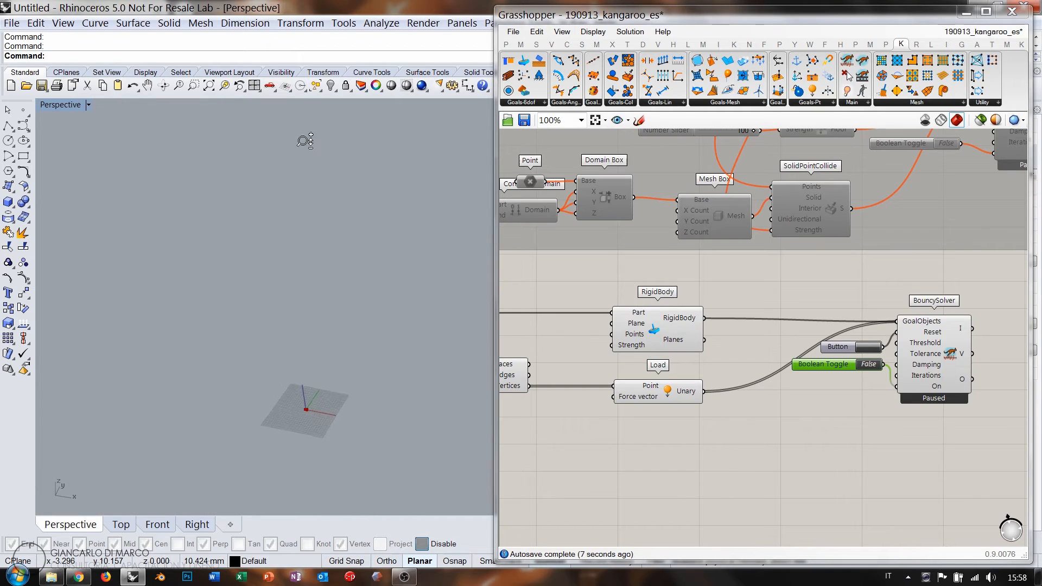
scroll(306, 179, down, 5)
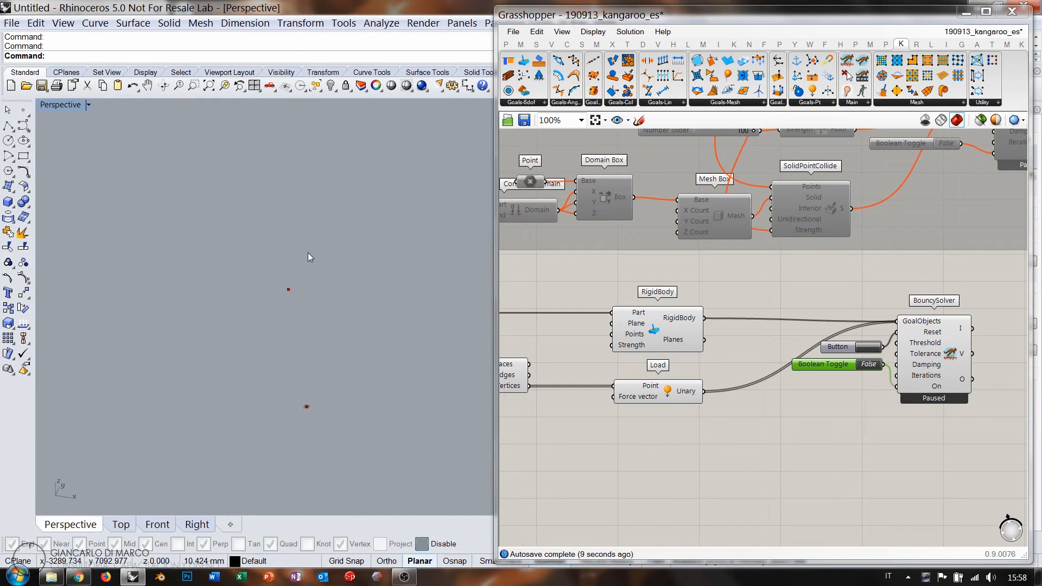
scroll(288, 300, up, 6)
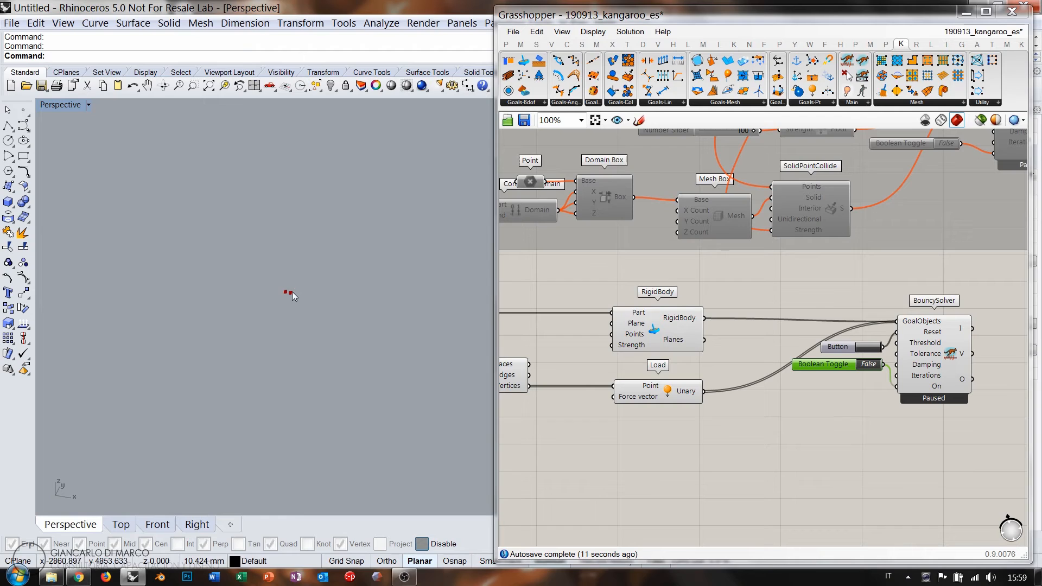
scroll(266, 299, down, 3)
scroll(267, 296, up, 3)
right_drag(606, 331, 640, 331)
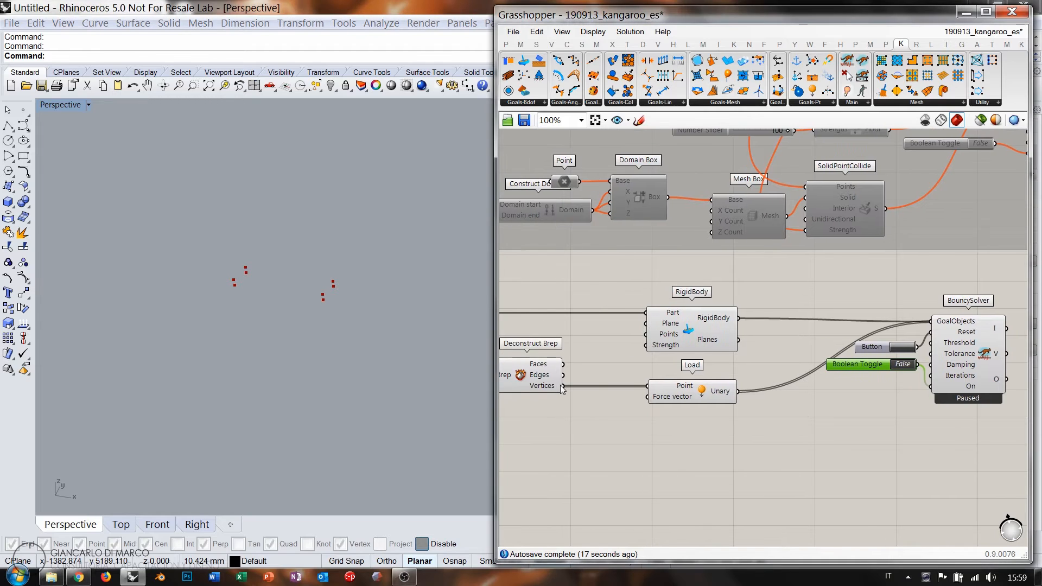
- Connect the Deconstruct Brep Vertices output to the RigidBody Points input and reset the BouncySolver
drag(562, 386, 646, 333)
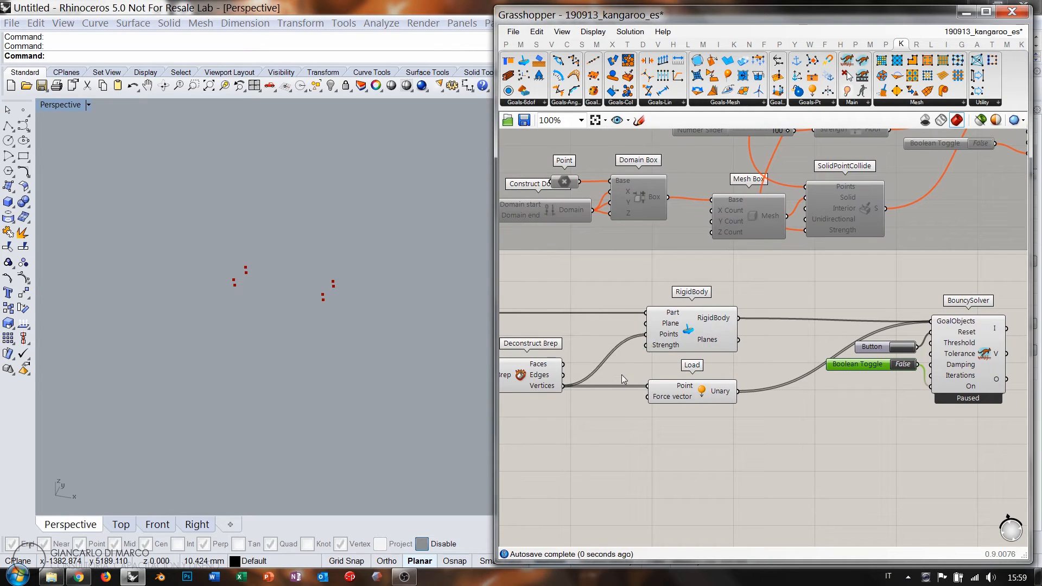
click(623, 378)
scroll(291, 359, down, 2)
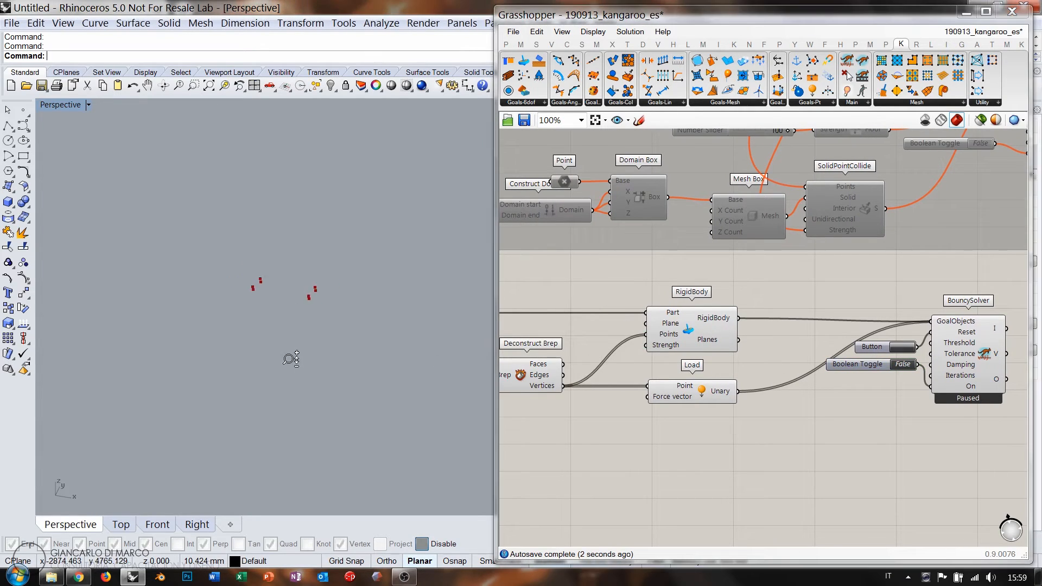
scroll(292, 358, down, 4)
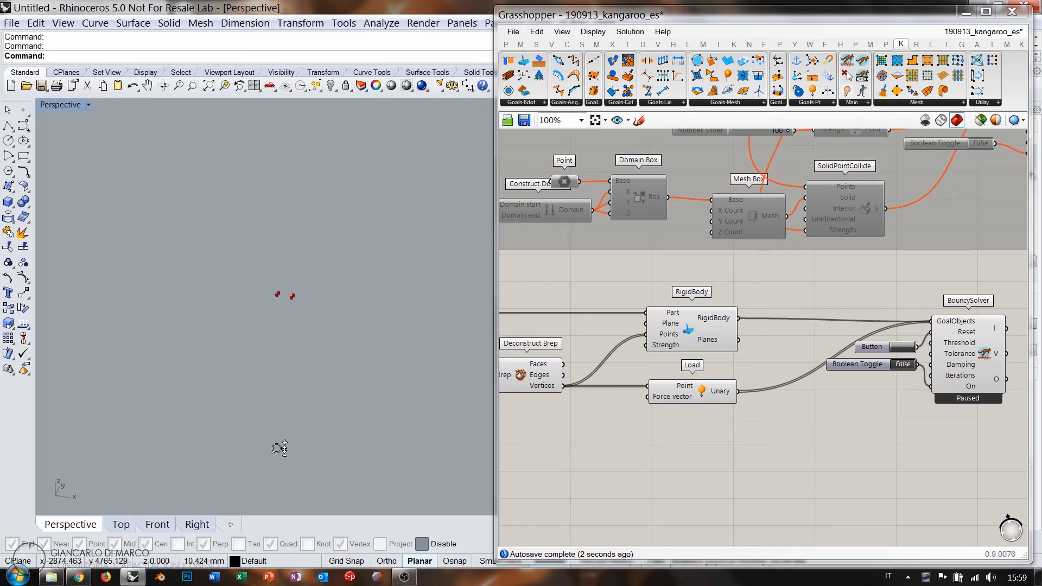
click(901, 346)
- Hide the previews of the new Domain Box, Deconstruct Brep, RigidBody and Load components, keeping the BouncySolver result displayed
click(985, 356)
middle_click(985, 354)
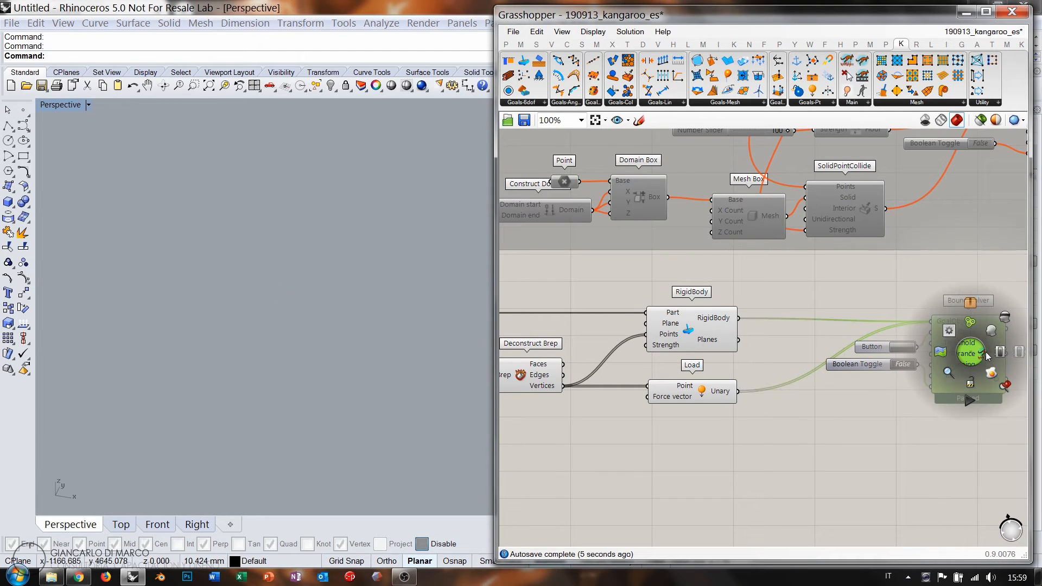
click(1001, 383)
scroll(606, 395, down, 1)
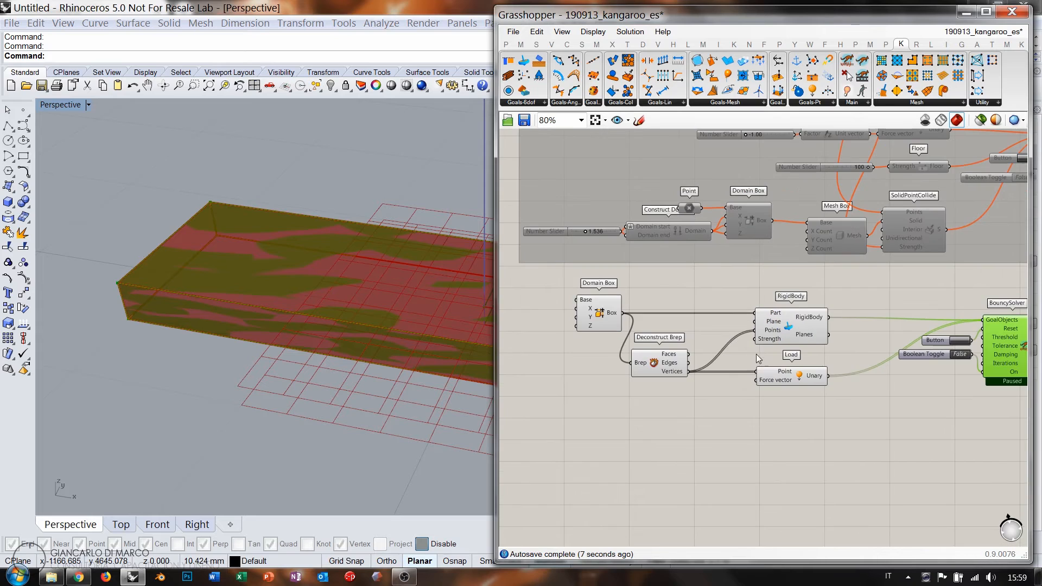
drag(837, 281, 548, 428)
click(719, 431)
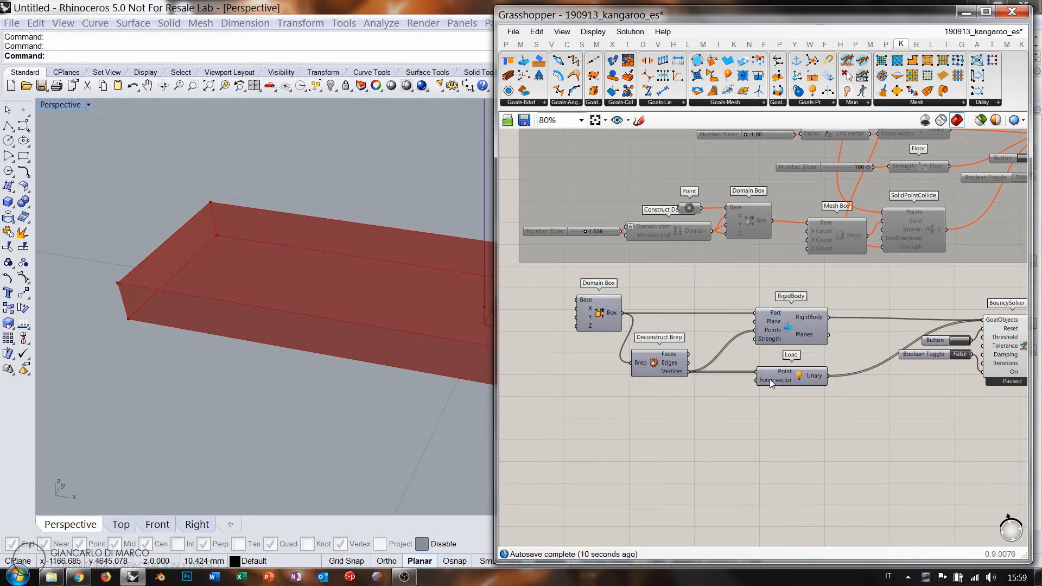
- Add a Unit Z component and connect its Unit vector output to the Load Force vector input
scroll(759, 384, up, 3)
double_click(673, 425)
text(unit z)
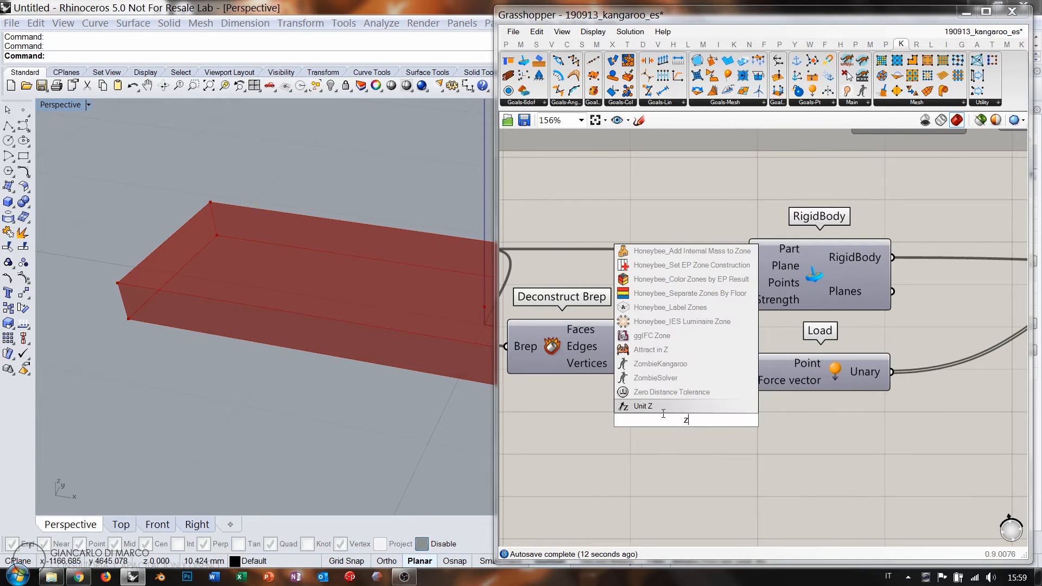
key(Return)
drag(751, 381, 753, 420)
right_drag(677, 431, 790, 405)
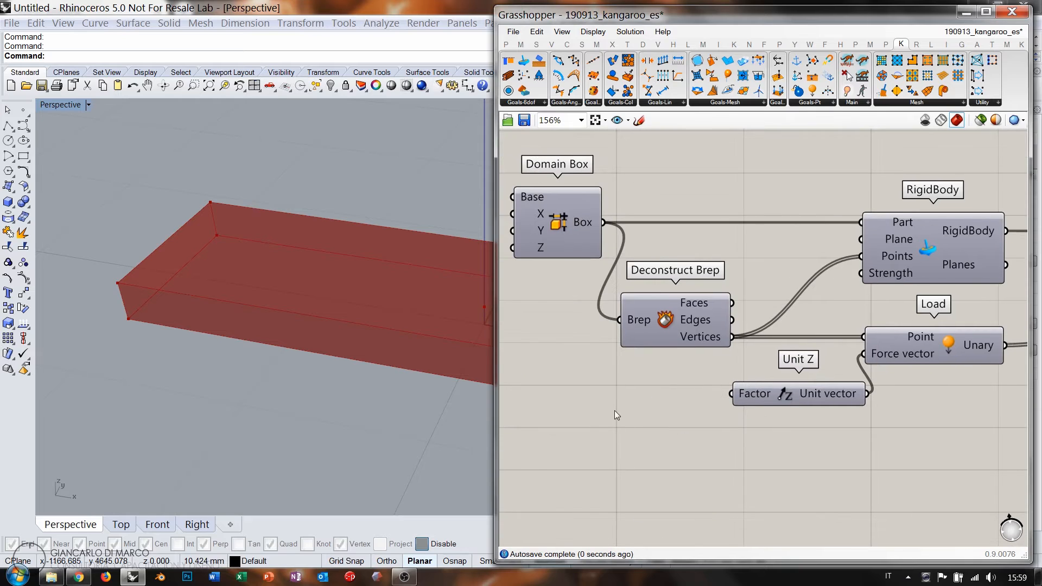
- Add a Number Slider defined as 0.000<1 and connect it to the Unit Z Factor input
double_click(614, 410)
text(0.000<1)
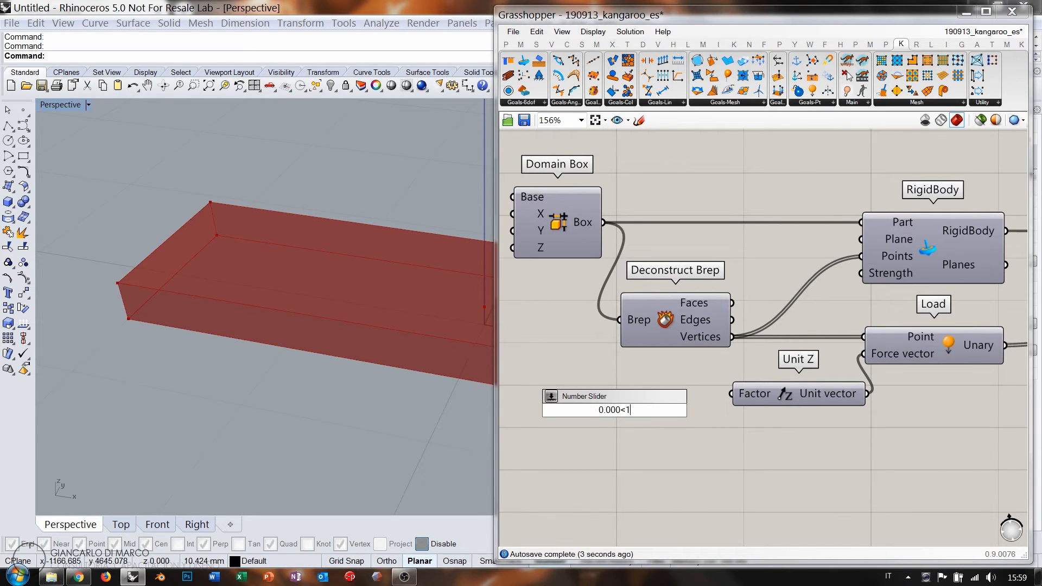
key(Return)
drag(732, 394, 683, 396)
scroll(622, 395, down, 5)
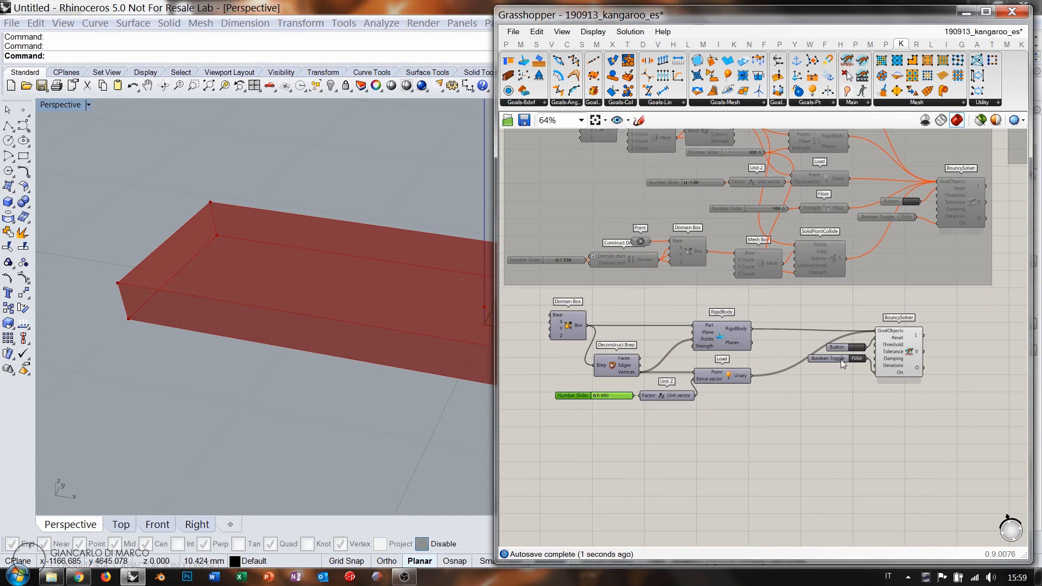
- Run the BouncySolver and vary the Unit Z factor to observe how the box moves, ending at 0.000
ctrl+right_drag(252, 337, 254, 414)
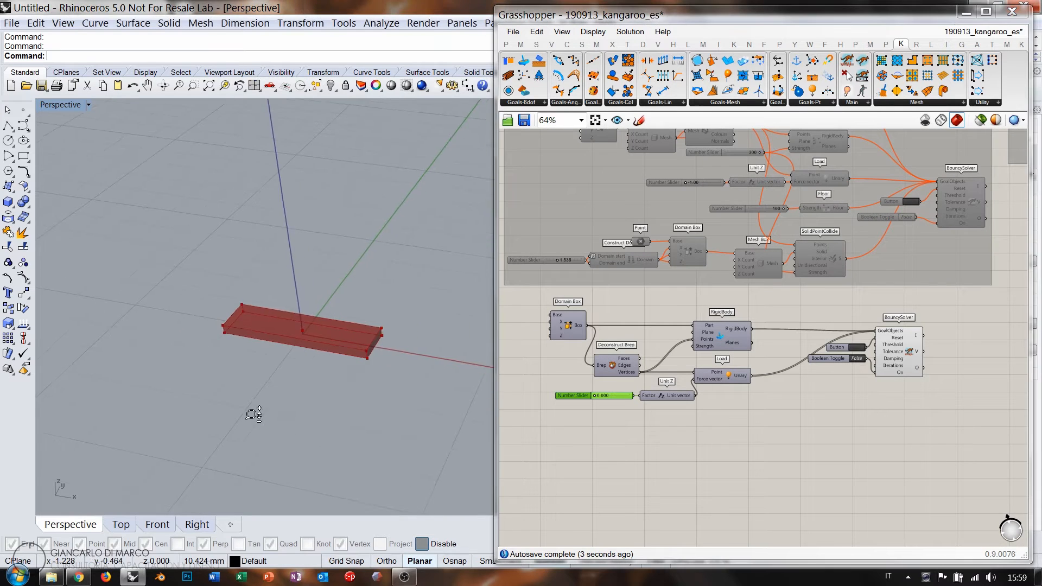
shift+right_drag(356, 341, 344, 420)
right_drag(668, 386, 718, 367)
scroll(719, 369, up, 2)
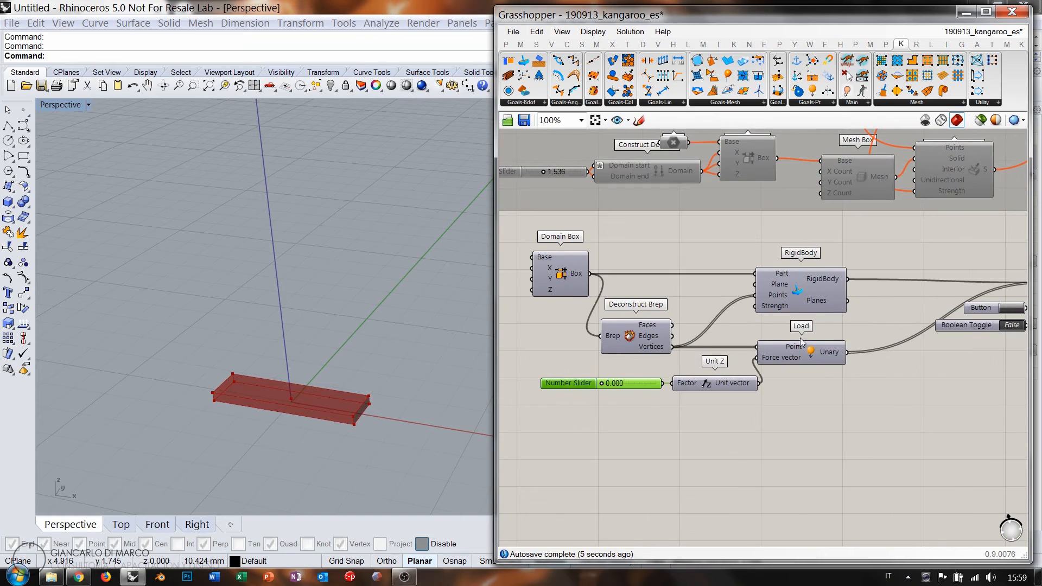
right_drag(970, 340, 917, 345)
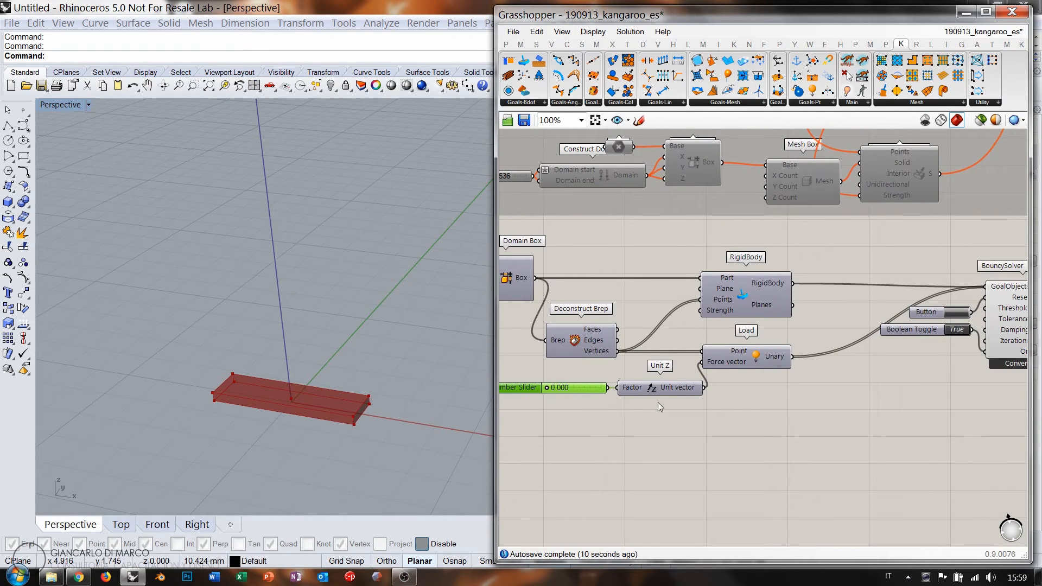
right_drag(657, 402, 663, 369)
scroll(562, 341, up, 5)
drag(559, 337, 557, 337)
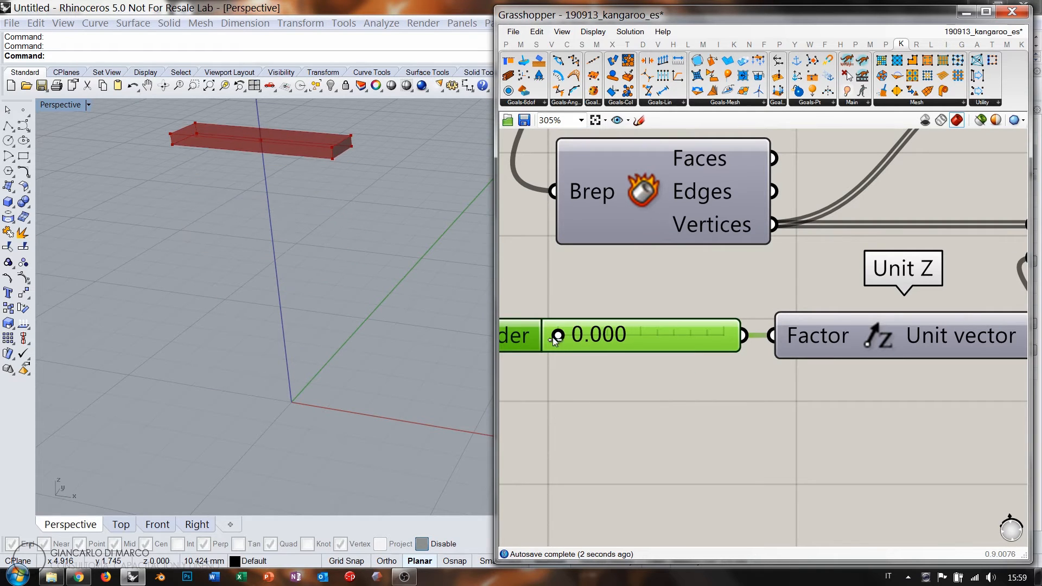
scroll(585, 422, down, 4)
- Disconnect the Deconstruct Brep vertices from the RigidBody Points input and reset the BouncySolver
right_drag(861, 354, 829, 357)
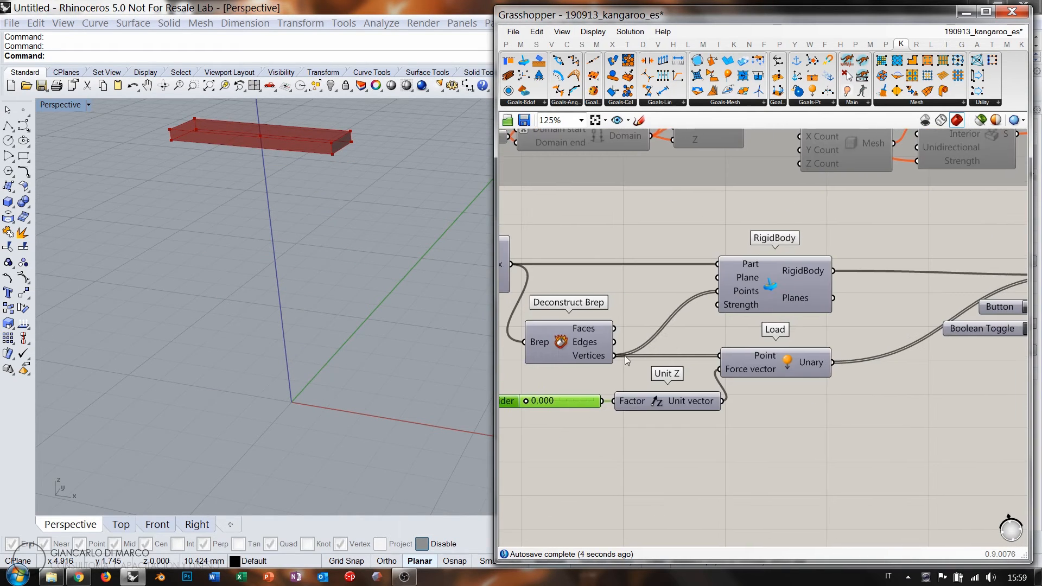
ctrl+drag(615, 355, 726, 293)
right_drag(912, 319, 874, 324)
click(994, 312)
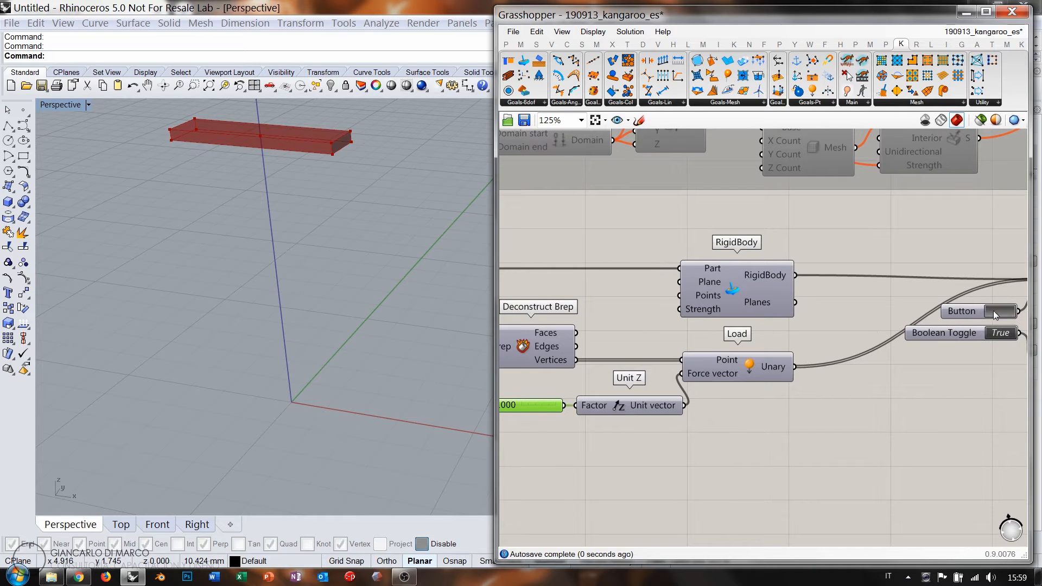
click(999, 335)
- Set the Unit Z factor to 0.029, then run and pause the BouncySolver
right_drag(649, 440, 665, 431)
scroll(602, 375, up, 6)
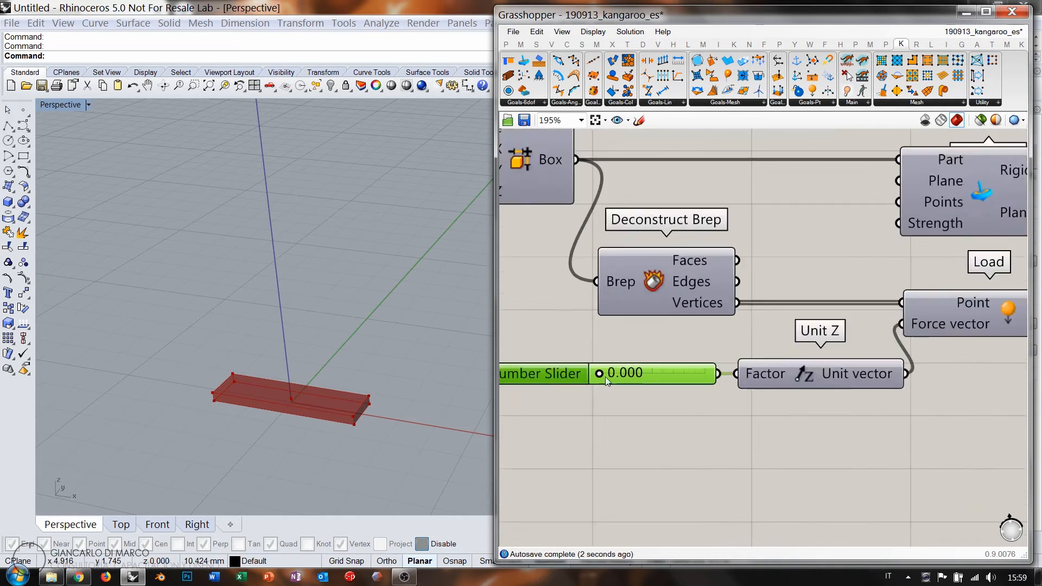
drag(599, 370, 605, 373)
right_drag(800, 384, 665, 387)
scroll(665, 386, down, 6)
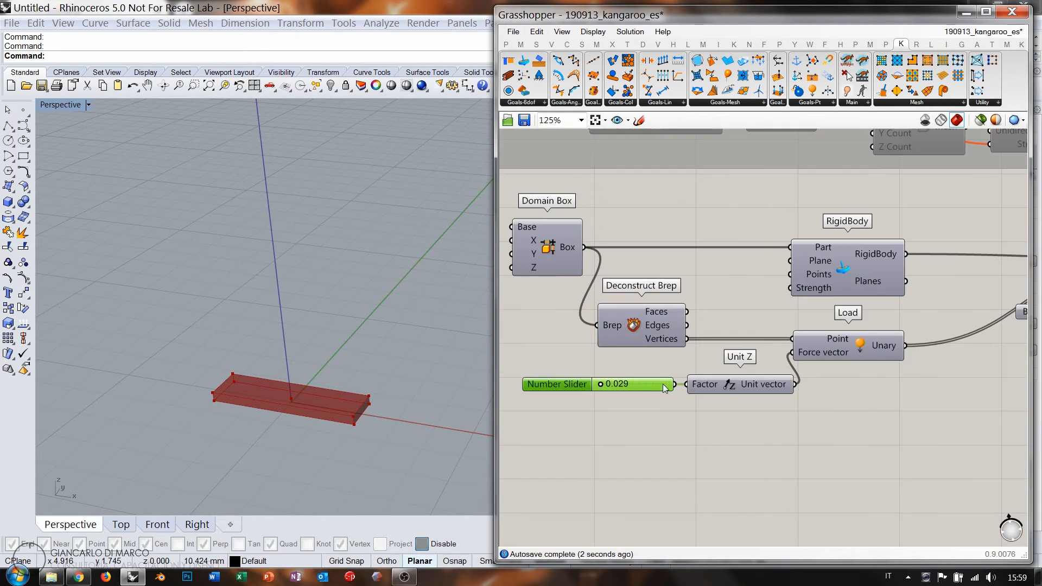
right_drag(891, 379, 701, 364)
double_click(923, 297)
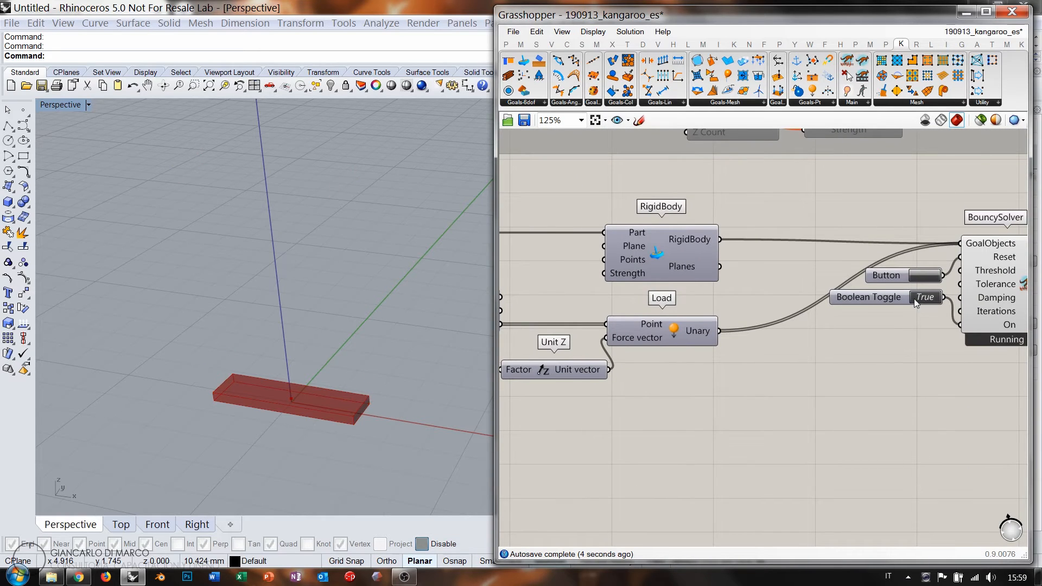
double_click(929, 295)
scroll(776, 352, down, 2)
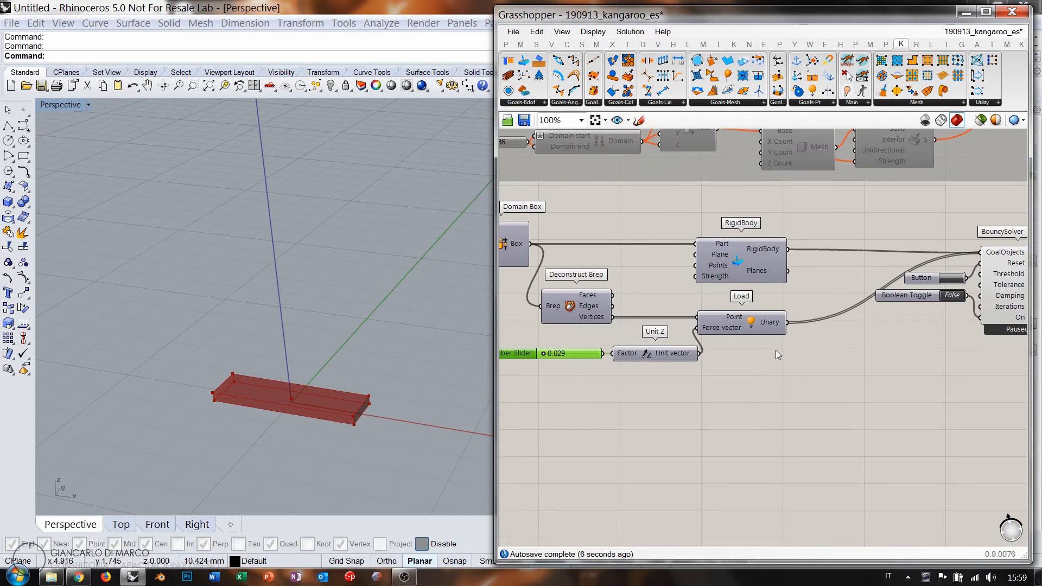
- Set the Unit Z factor back to 0.000 and examine the vertices relative to the box
drag(543, 353, 540, 353)
scroll(576, 380, up, 5)
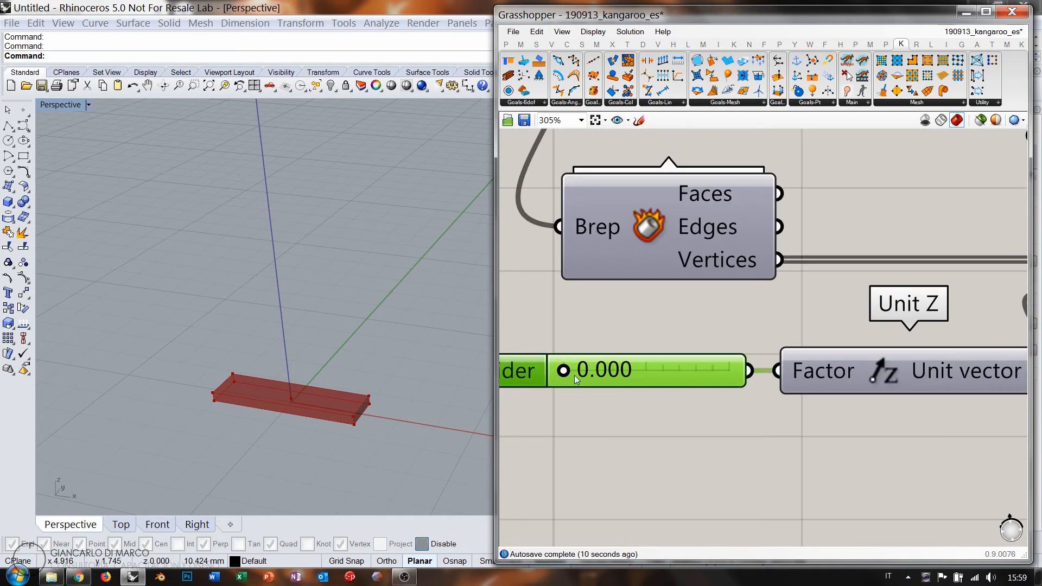
drag(563, 371, 560, 373)
right_drag(587, 402, 556, 414)
ctrl+right_drag(291, 336, 313, 353)
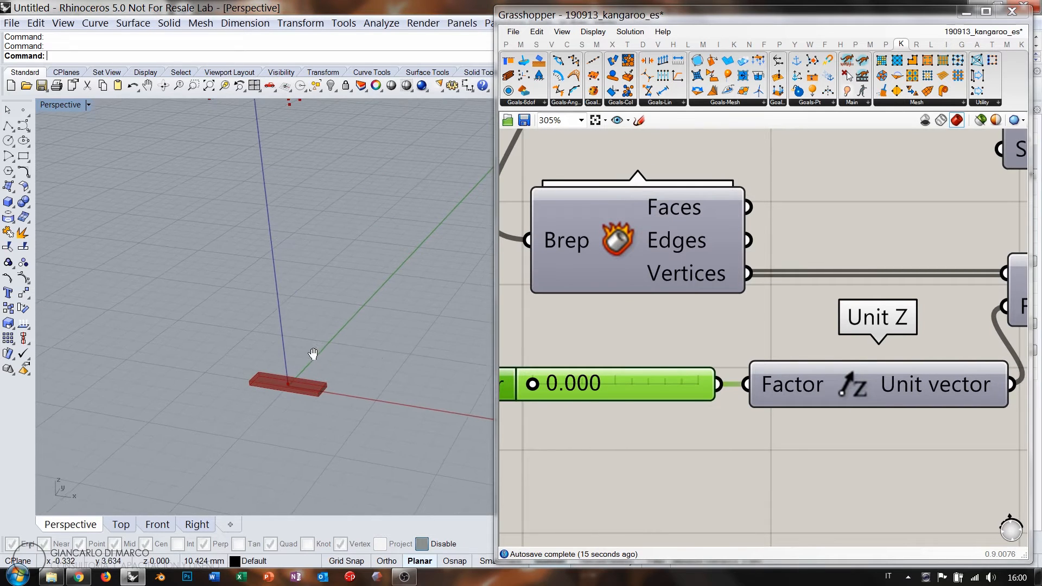
- Reconnect the Deconstruct Brep vertices to the RigidBody Points input and tidy the positions of the Load component and Number Slider
scroll(564, 400, down, 5)
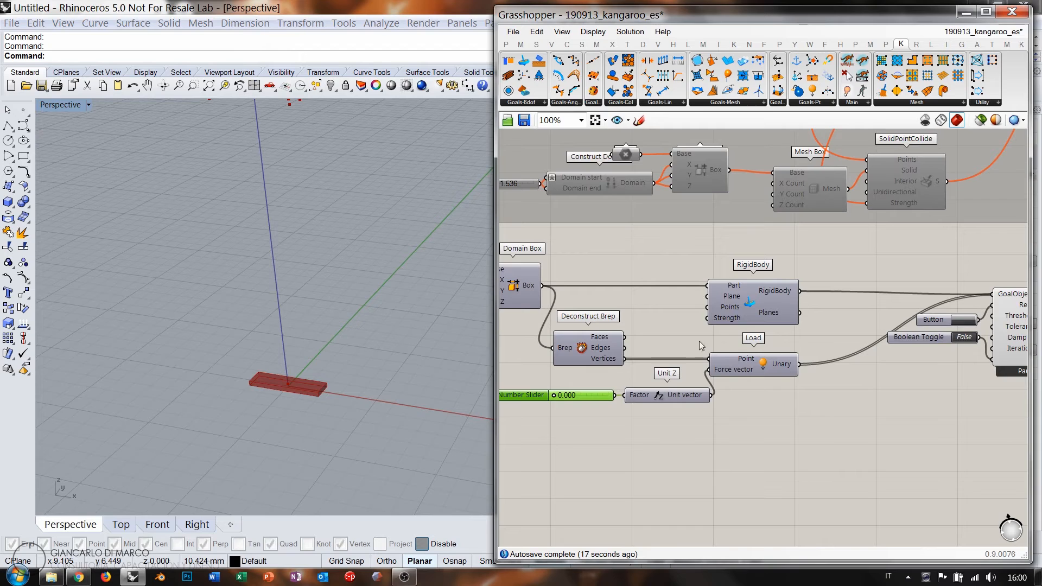
drag(625, 359, 707, 307)
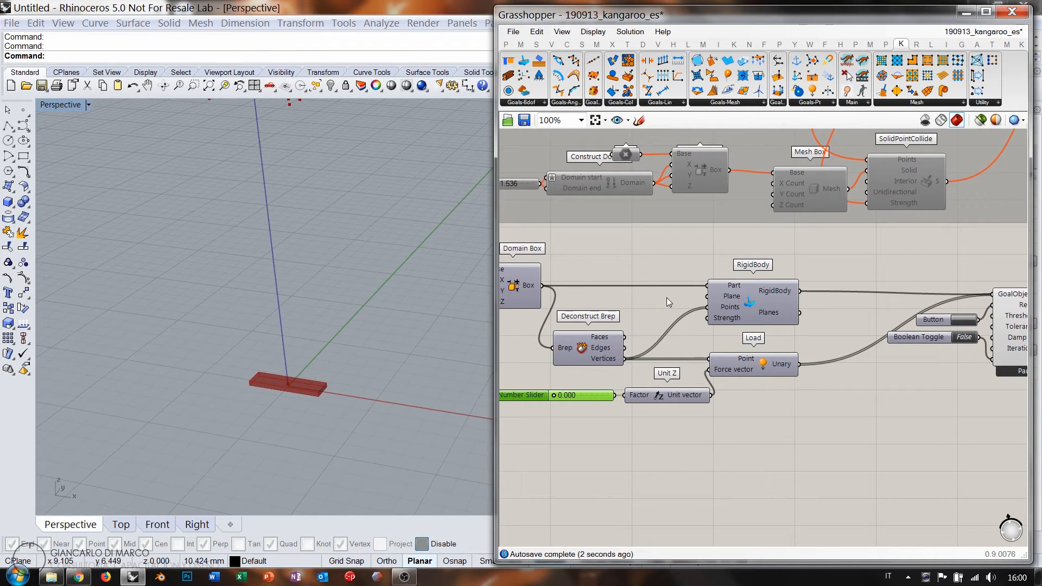
right_drag(738, 372, 802, 353)
drag(804, 353, 813, 353)
click(839, 379)
drag(670, 375, 661, 375)
click(699, 389)
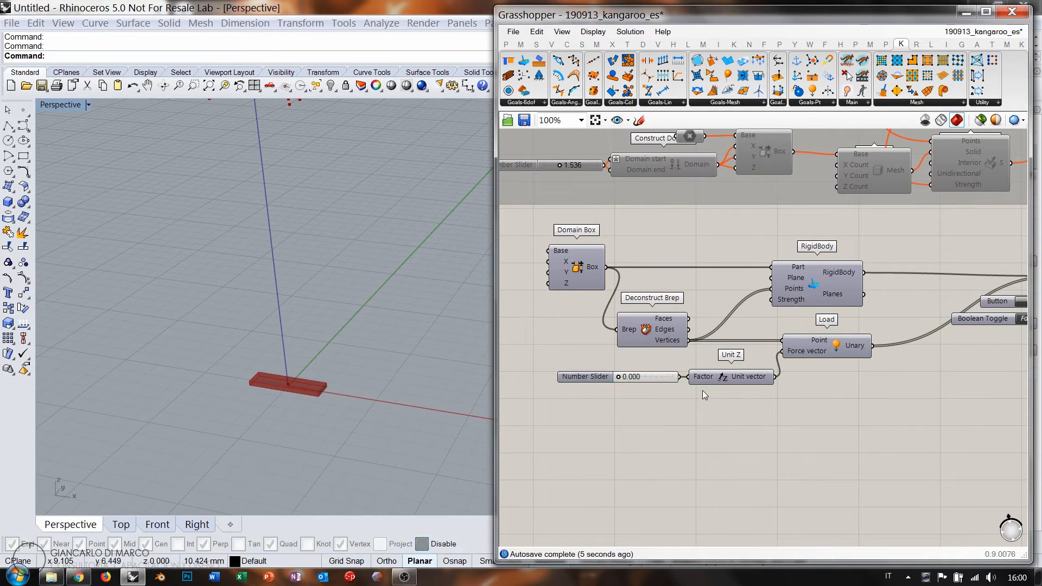
- Move the whole new RigidBody setup down on the canvas to make room above it
right_drag(359, 372, 329, 364)
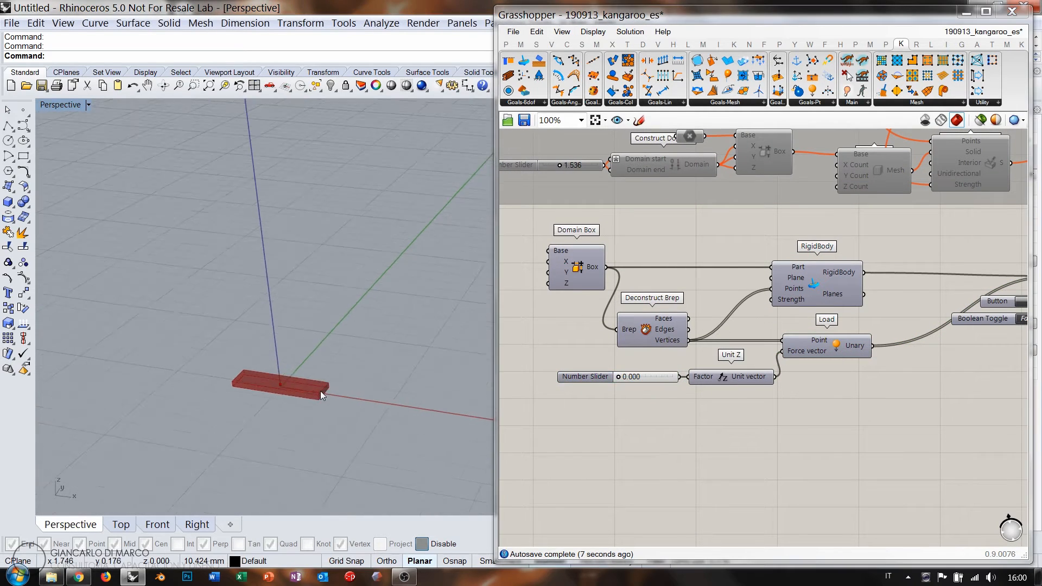
scroll(320, 391, up, 5)
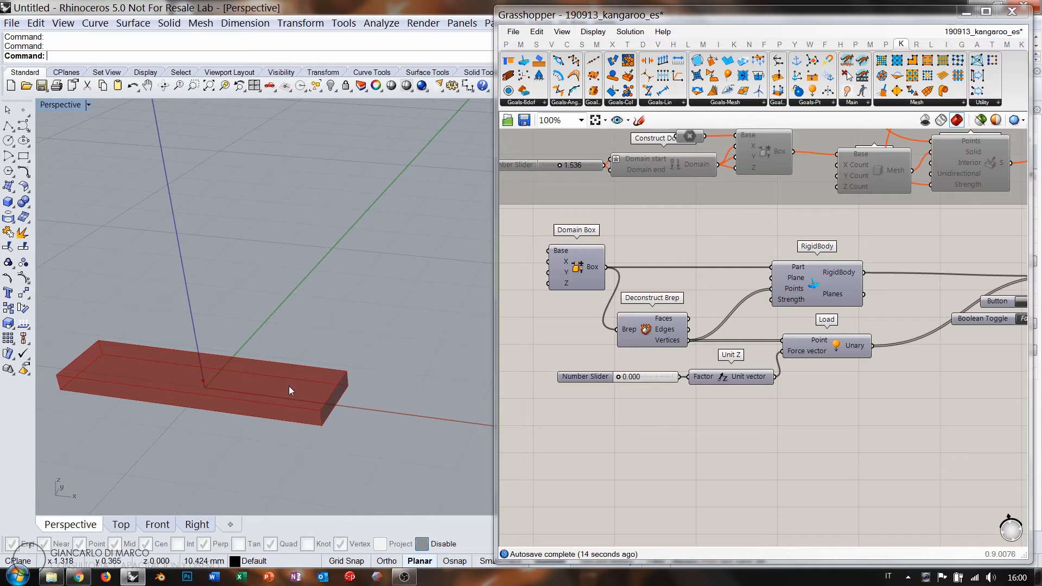
scroll(659, 338, down, 2)
drag(986, 387, 567, 282)
drag(766, 298, 766, 357)
click(738, 304)
scroll(665, 314, up, 2)
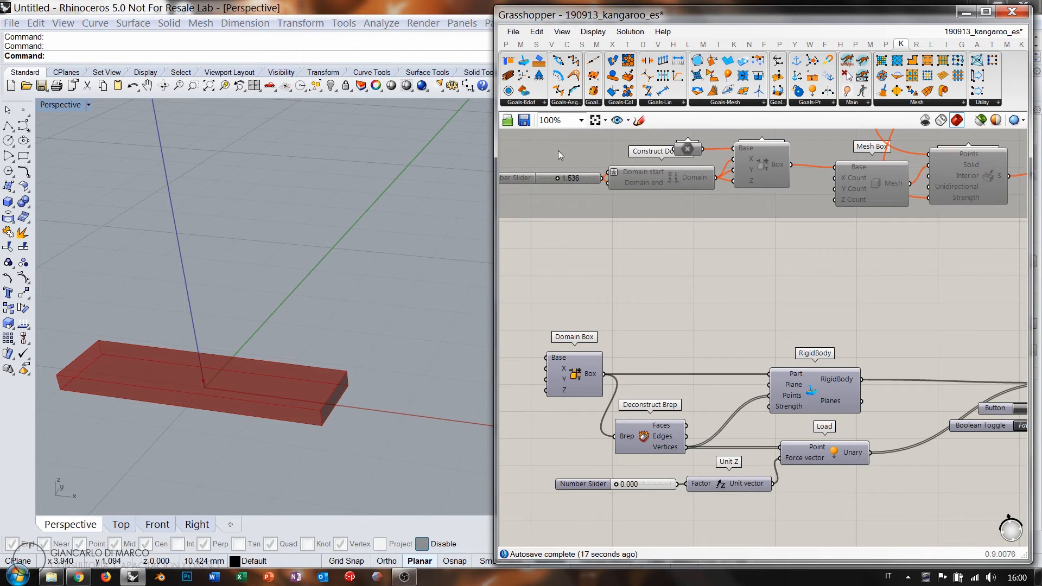
- Place a Kangaroo Support component above RigidBody and inspect its XX rotation and Frame inputs
click(531, 103)
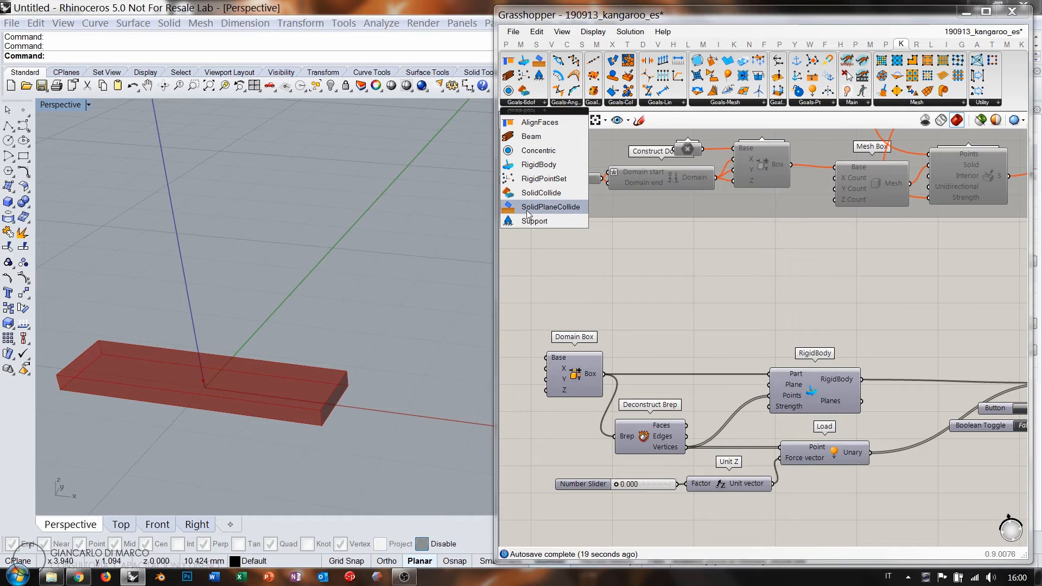
drag(534, 221, 852, 282)
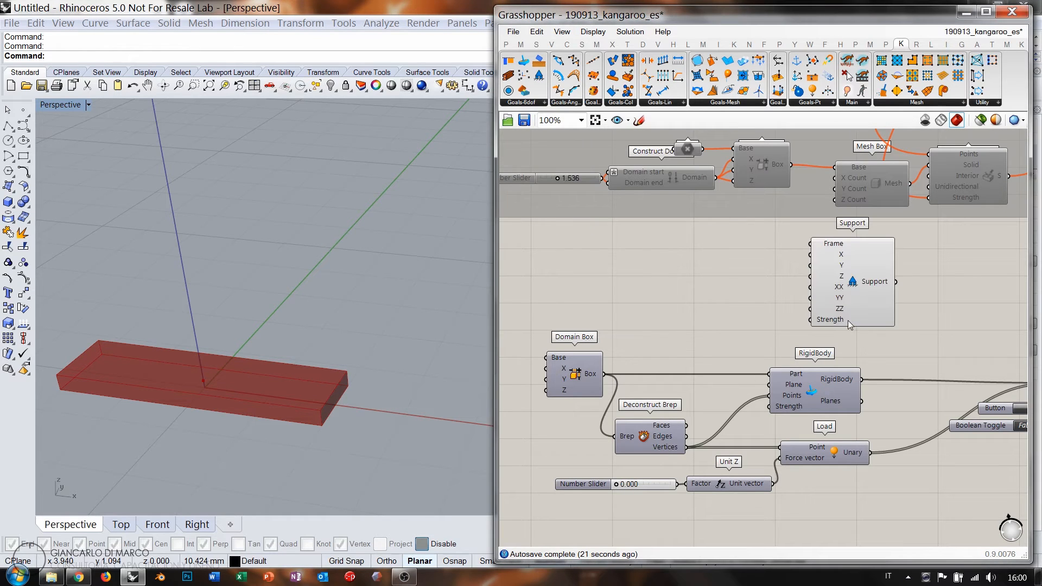
scroll(873, 266, up, 4)
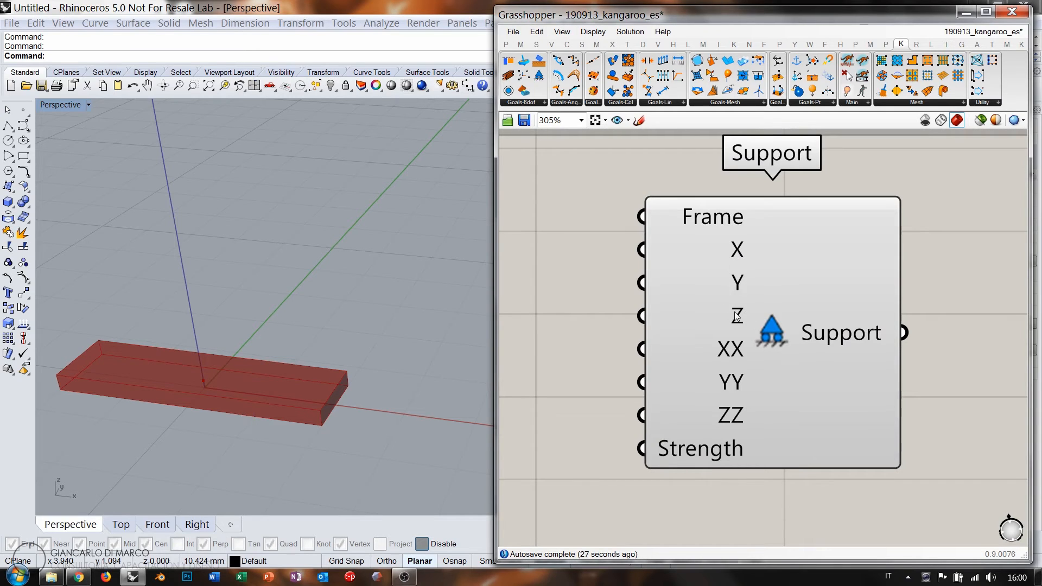
mouse_move(727, 355)
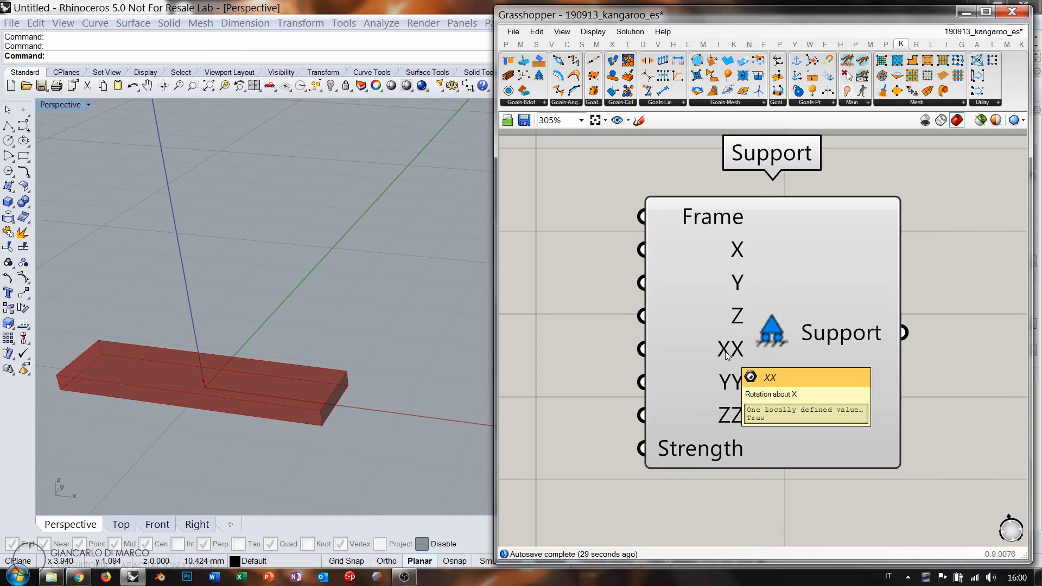
scroll(880, 275, down, 5)
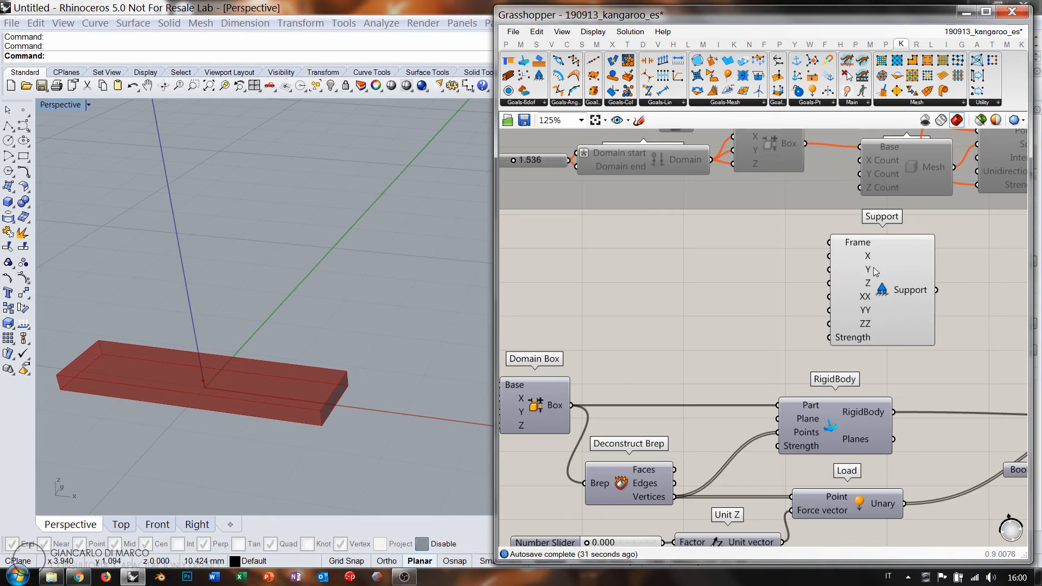
right_drag(850, 284, 841, 277)
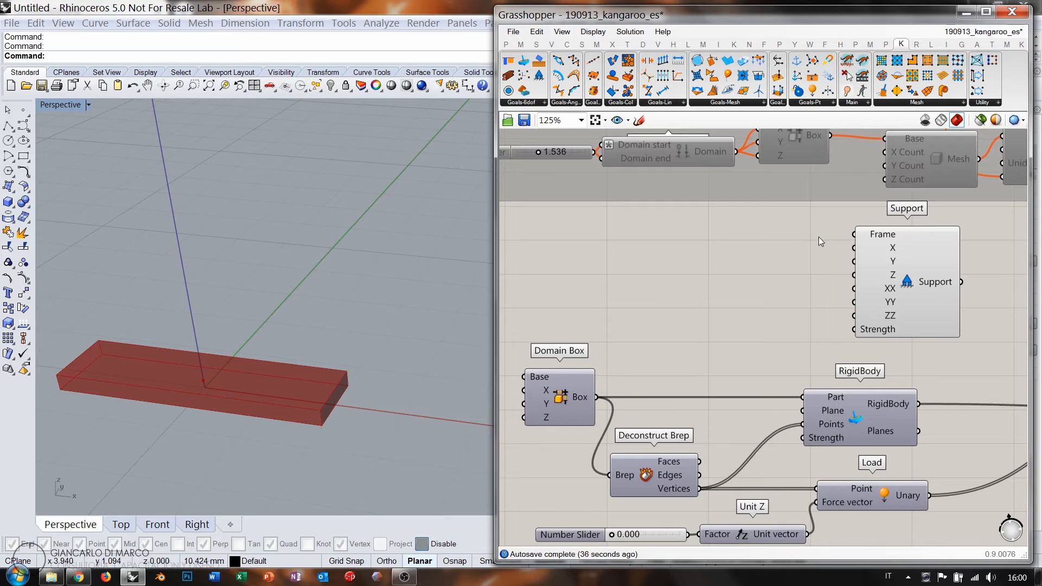
mouse_move(880, 237)
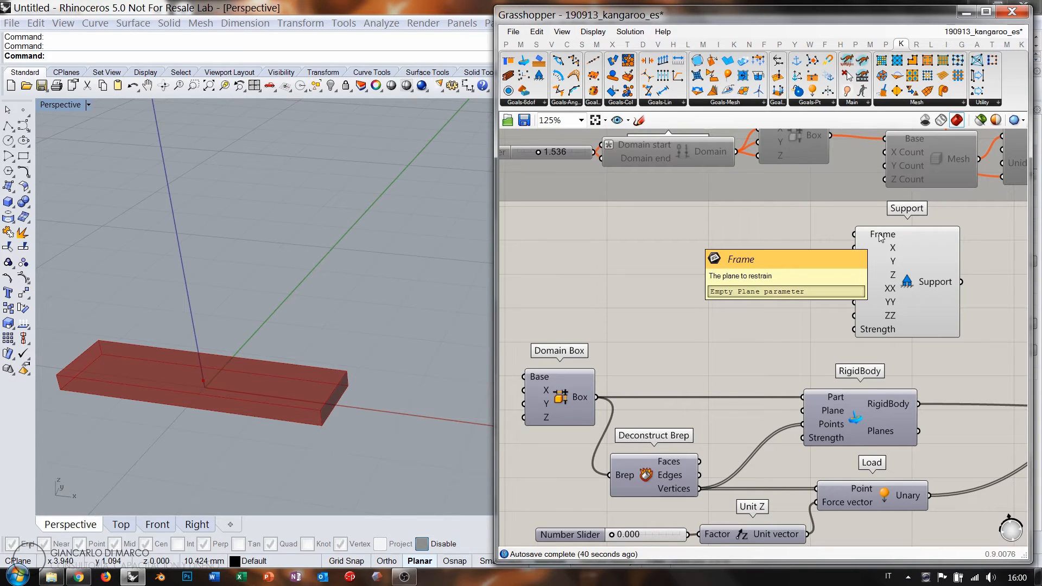
- Connect the RigidBody Planes output to the Support Frame input, and add the Support output to the BouncySolver GoalObjects
right_drag(895, 304, 723, 279)
drag(719, 298, 757, 307)
drag(682, 394, 618, 396)
mouse_move(642, 407)
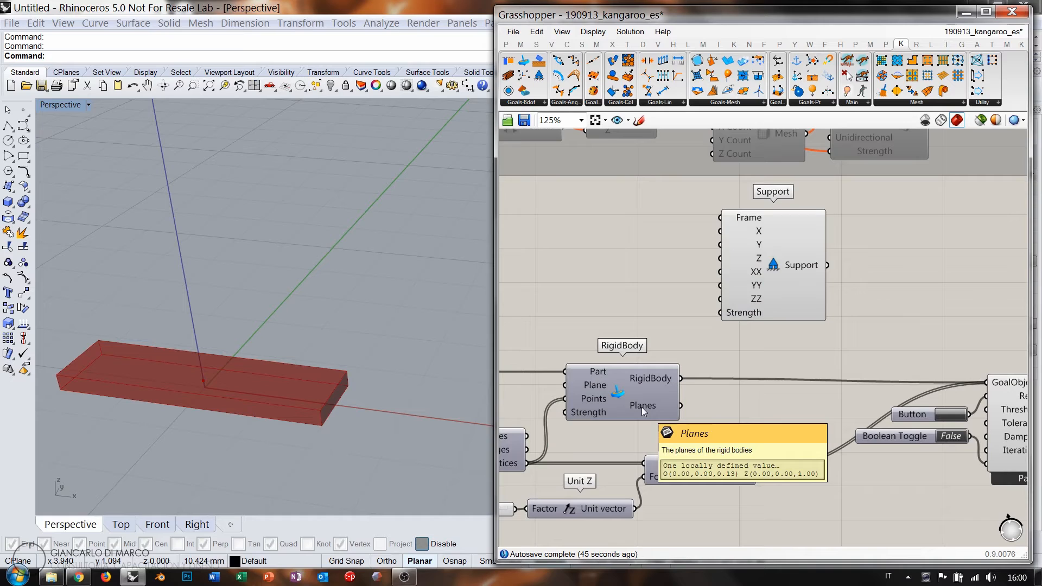
drag(680, 405, 720, 217)
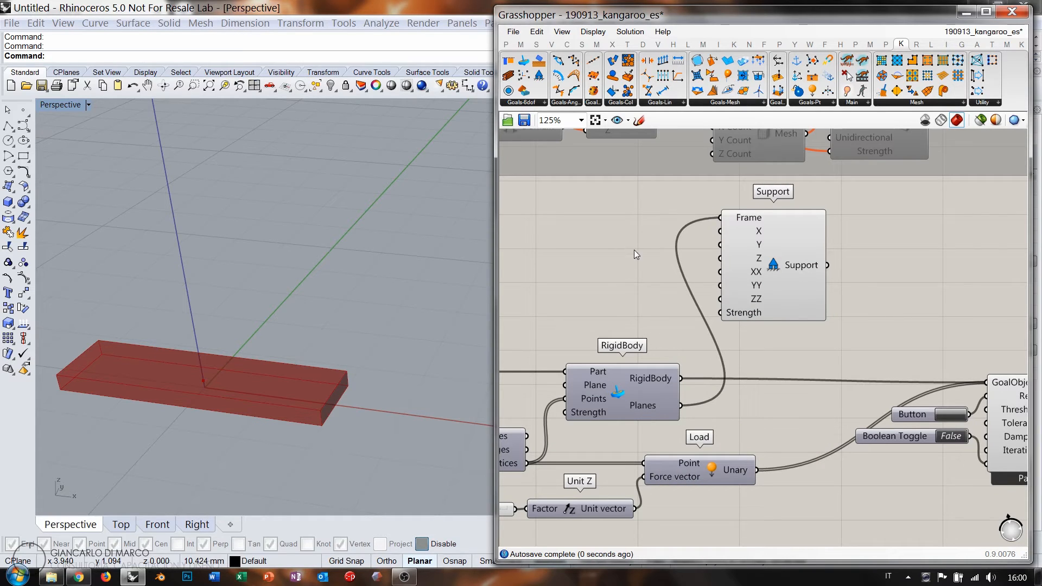
right_drag(802, 299, 741, 297)
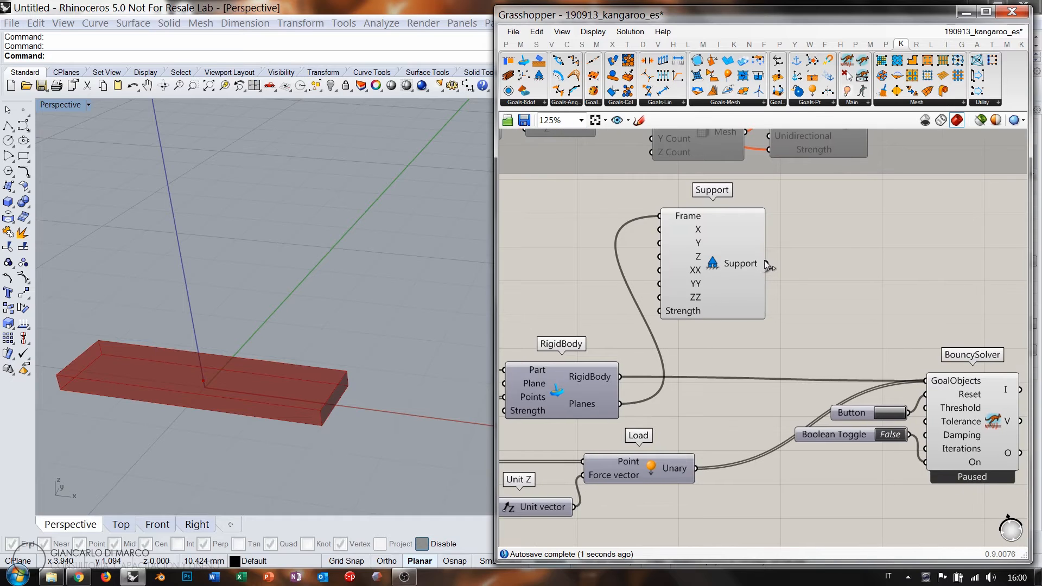
drag(786, 266, 926, 380)
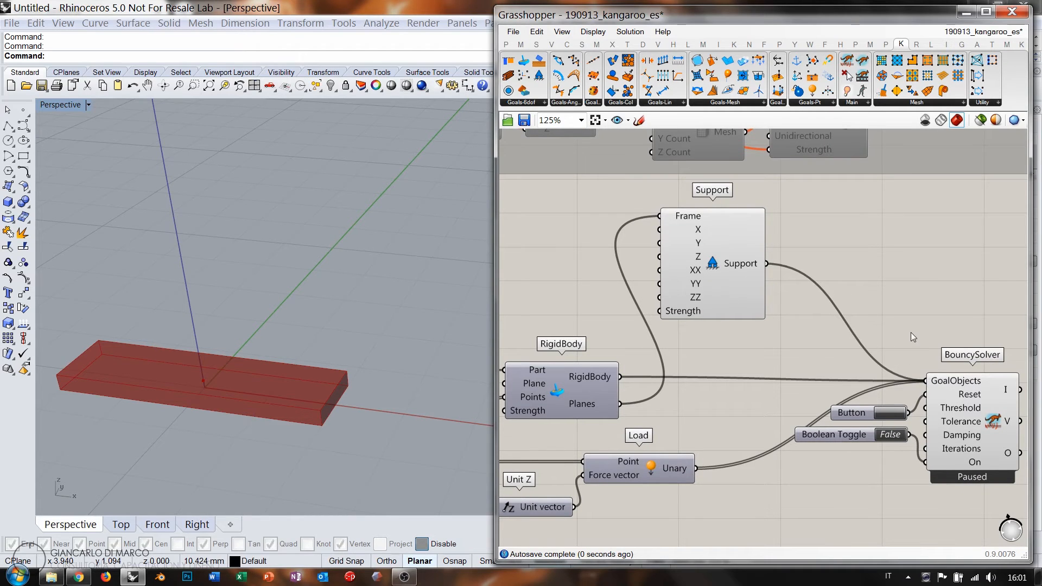
- Start the BouncySolver by switching its On toggle to True, and raise the Unit Z factor to 0.051
double_click(892, 436)
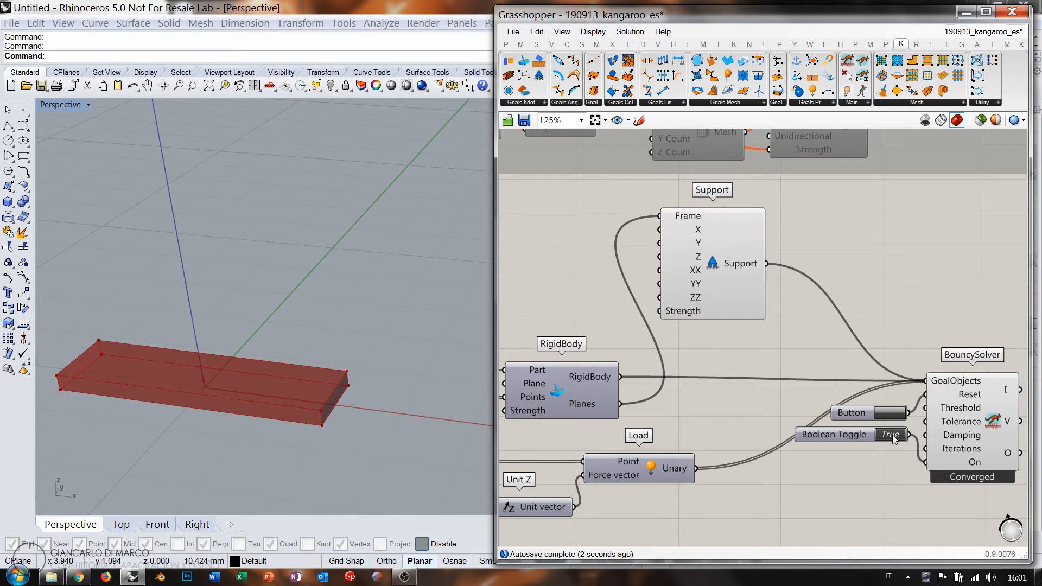
right_drag(673, 369, 788, 341)
right_drag(585, 445, 678, 388)
scroll(577, 428, up, 2)
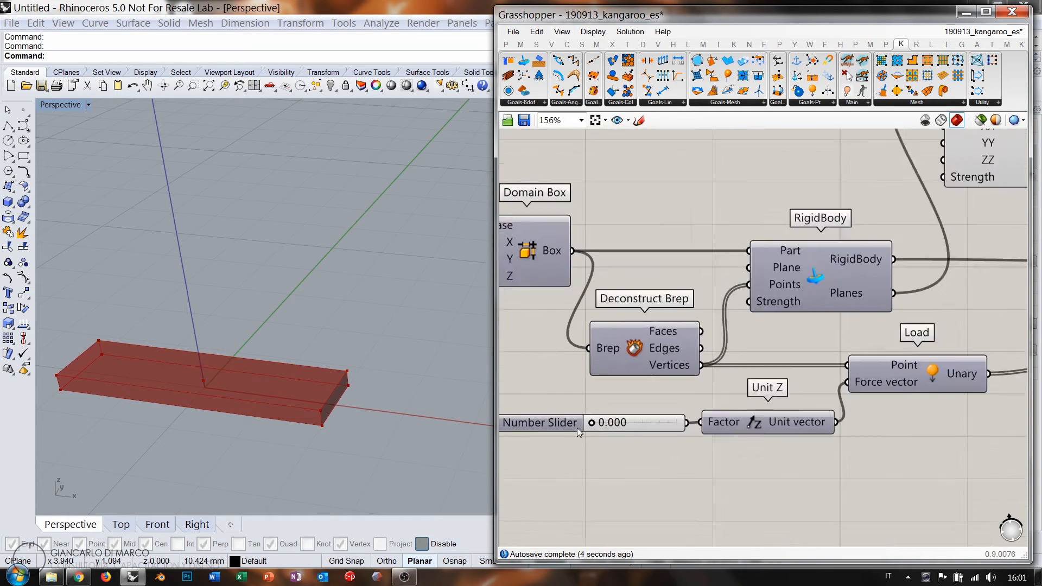
drag(595, 425, 600, 427)
drag(599, 427, 601, 427)
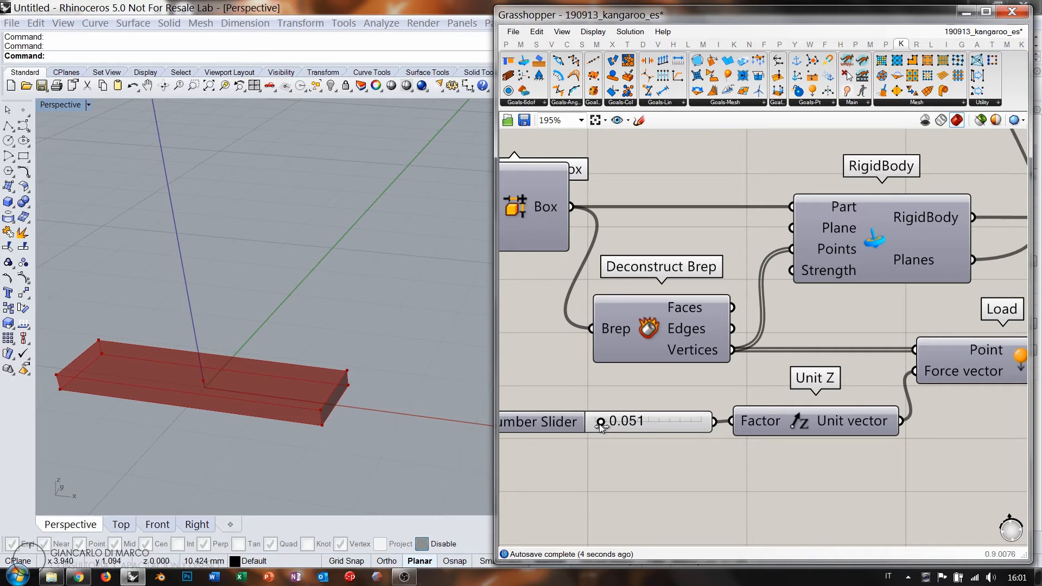
- Examine the Support component's translation inputs X, Y and Z and its rotation inputs XX, YY and ZZ
scroll(444, 430, down, 3)
right_drag(865, 319, 831, 336)
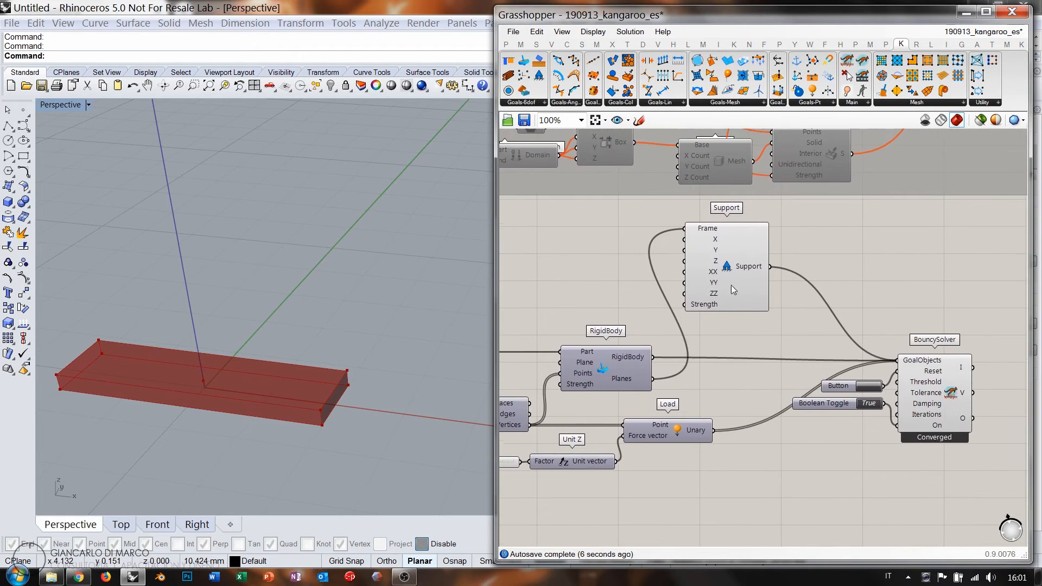
scroll(704, 236, up, 5)
mouse_move(745, 233)
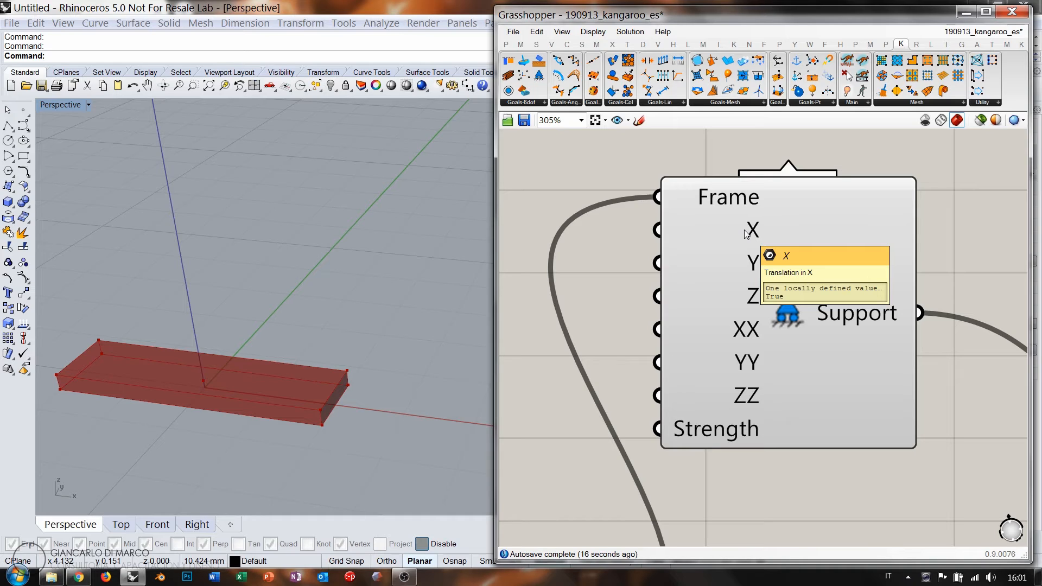
mouse_move(754, 262)
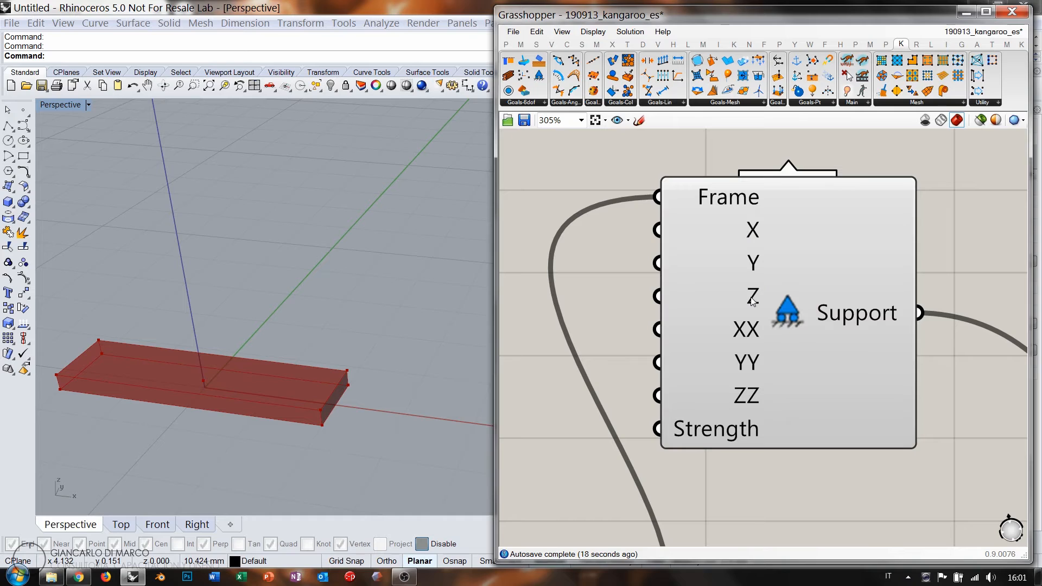
mouse_move(752, 300)
mouse_move(738, 329)
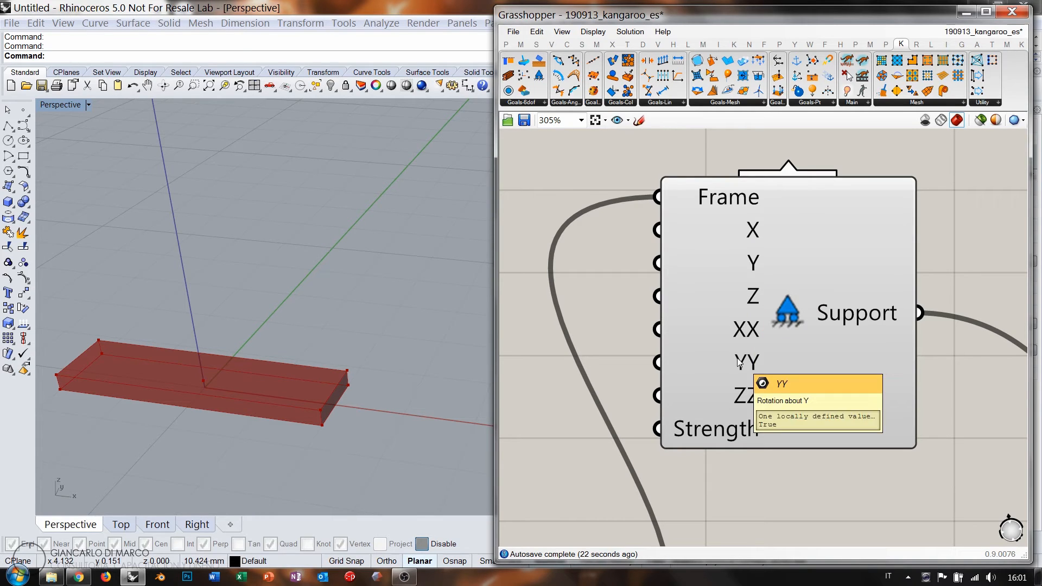
mouse_move(743, 393)
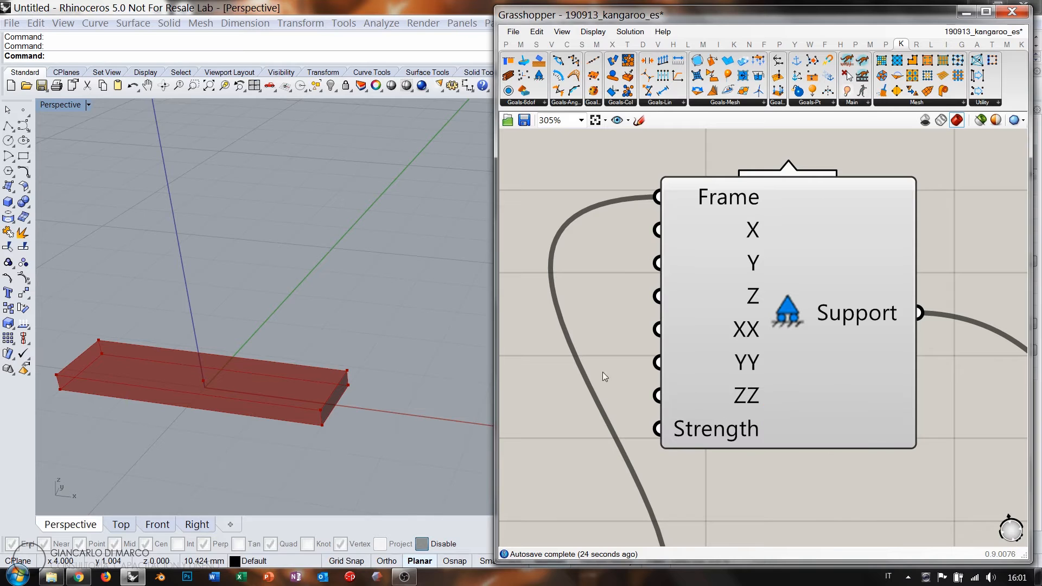
- Select RigidBody to inspect its plane inside the box in the viewport, and deselect it
scroll(841, 168, down, 5)
click(643, 418)
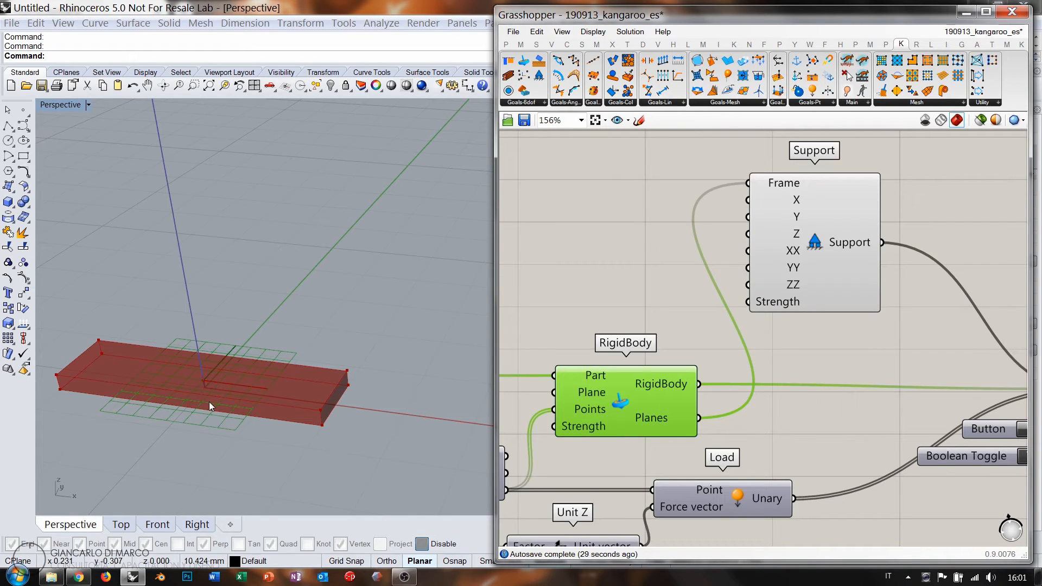
click(632, 292)
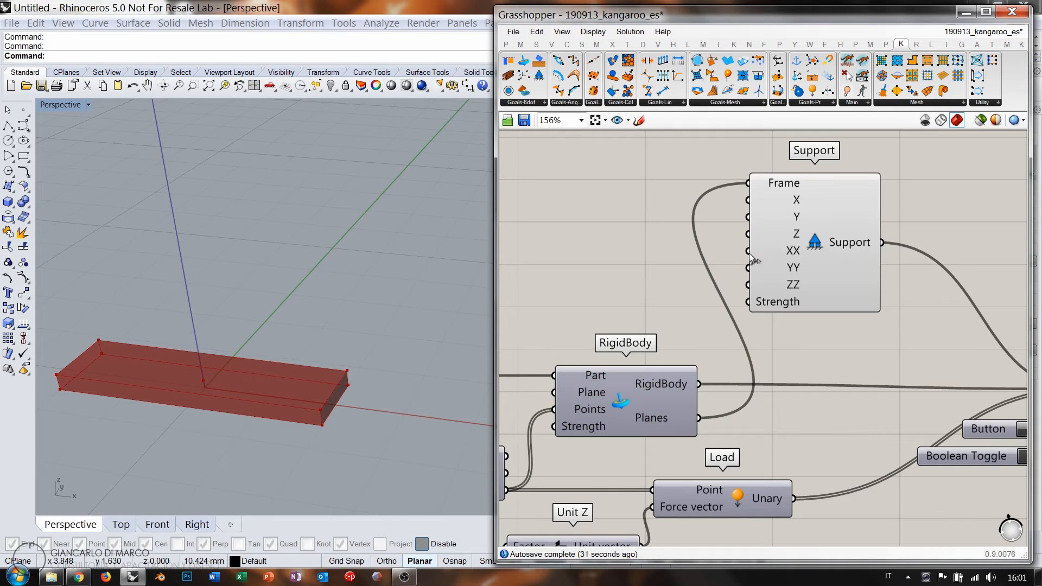
- Add a Boolean Toggle set to False, connect it to the Support Z input and follow the box's movement in the viewport
double_click(614, 256)
text(togg)
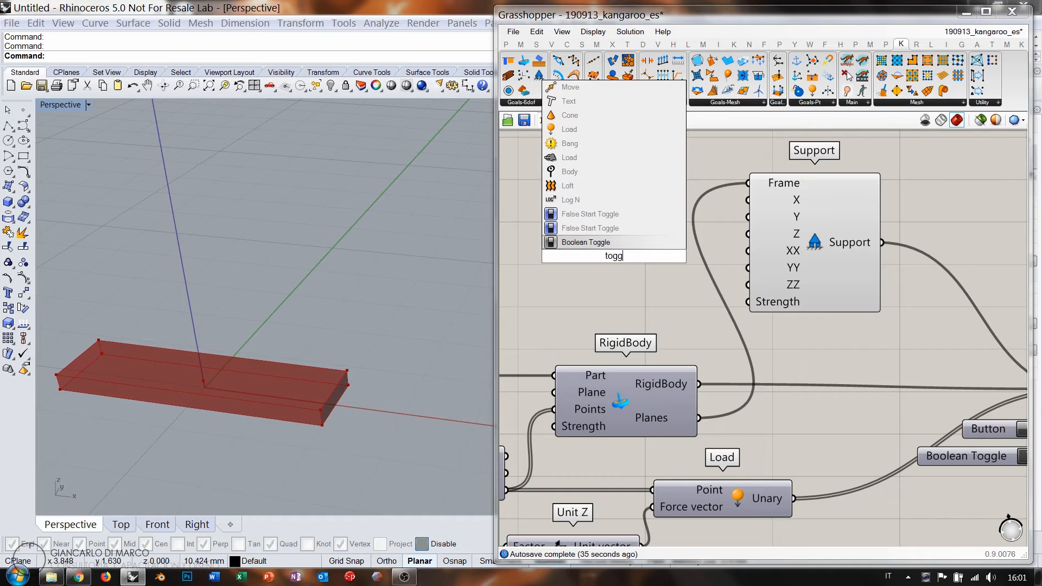
key(Return)
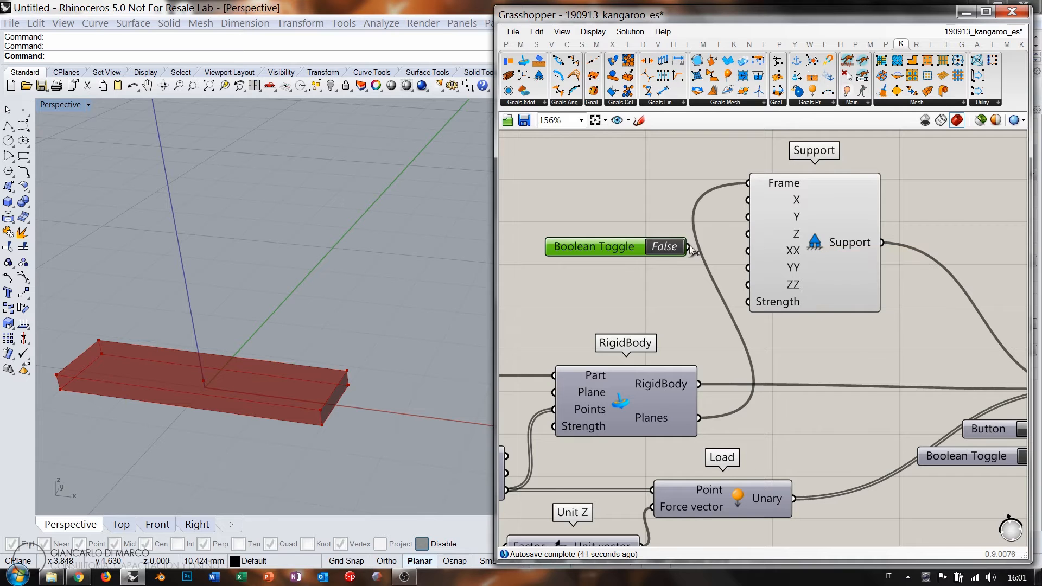
drag(688, 247, 748, 233)
scroll(292, 418, down, 5)
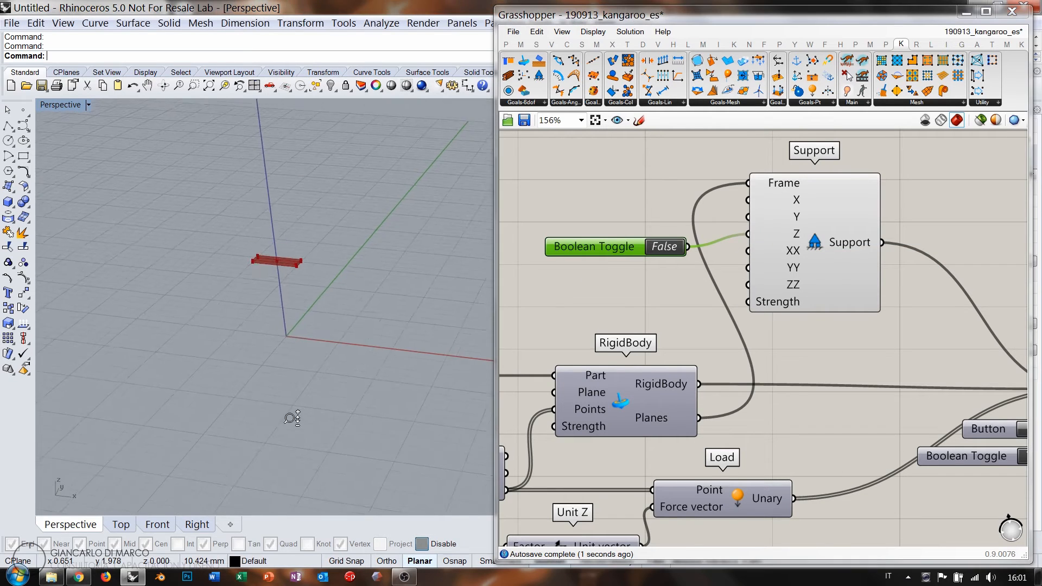
ctrl+right_drag(291, 418, 291, 436)
shift+right_drag(324, 320, 305, 388)
- Set the Support Z toggle to True, align it with the Z input and view the box from a lower angle
click(665, 248)
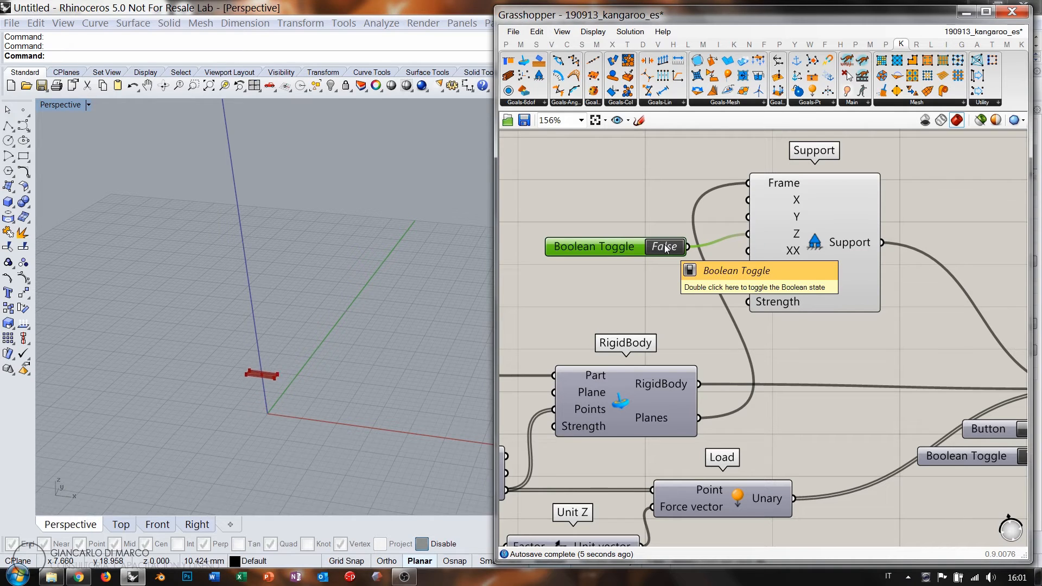
double_click(665, 248)
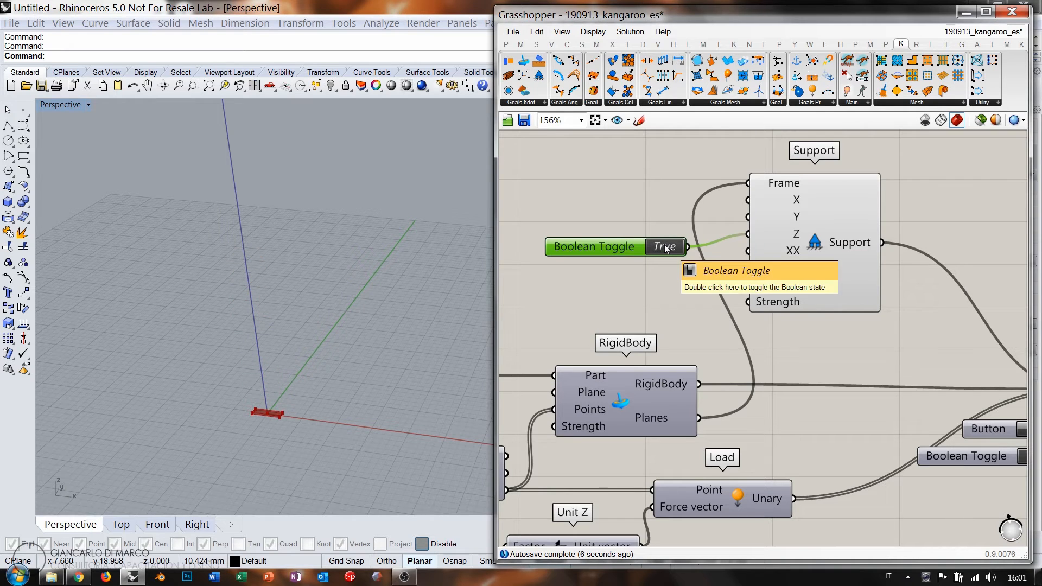
drag(614, 248, 643, 236)
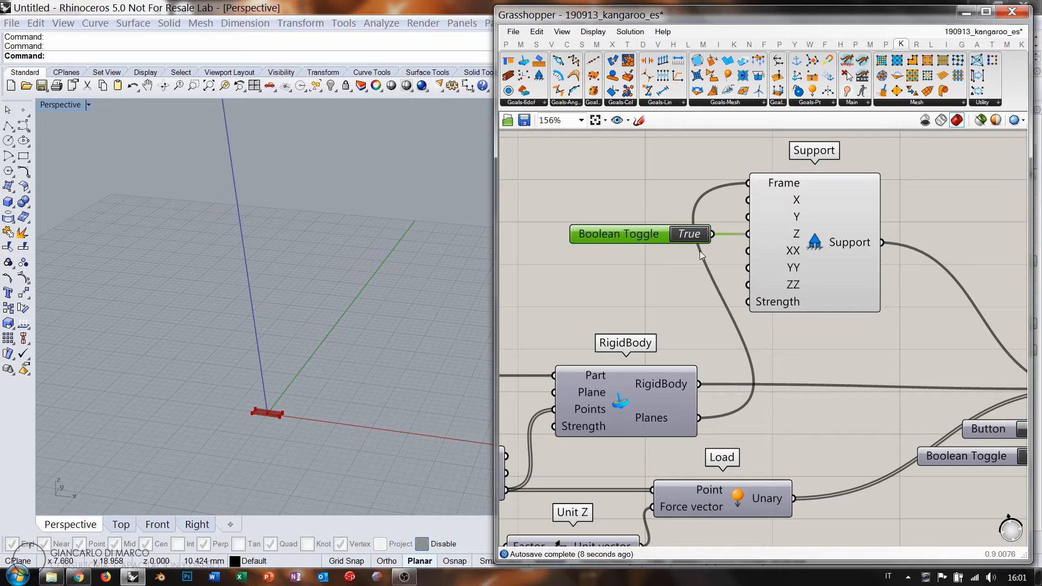
right_drag(729, 275, 740, 259)
scroll(721, 249, up, 2)
right_drag(337, 336, 344, 395)
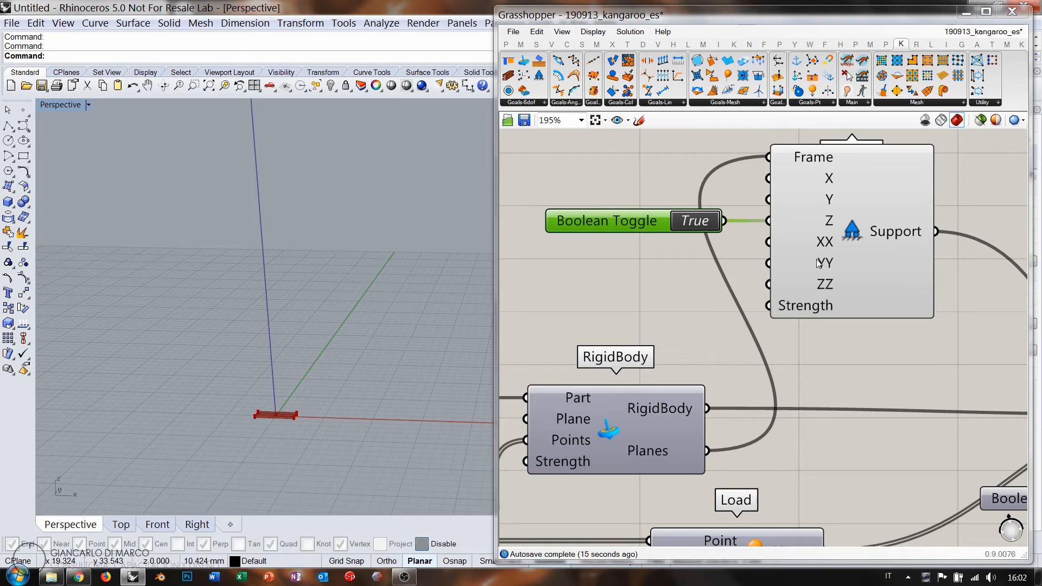
- Duplicate the Boolean Toggle, connect the copy to the Support YY input, set it to False and check the box in the viewport
mouse_move(824, 265)
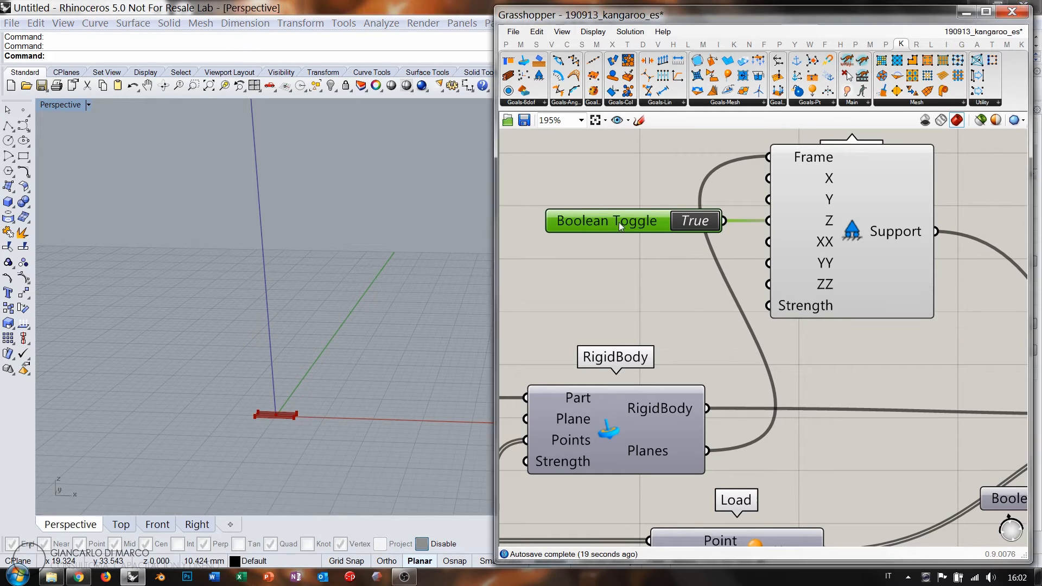
alt+drag(618, 222, 623, 275)
drag(767, 264, 725, 280)
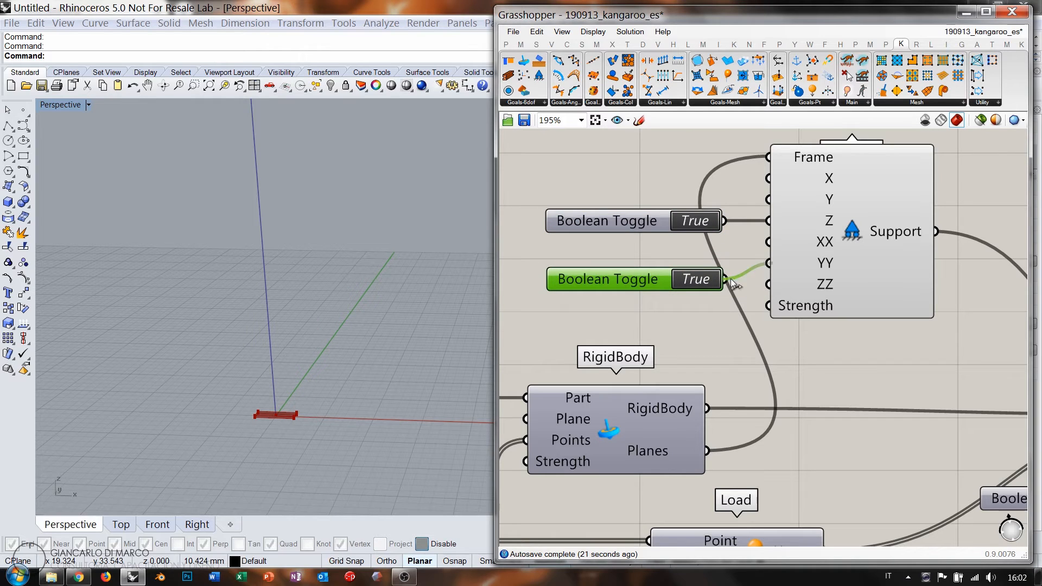
drag(638, 282, 636, 269)
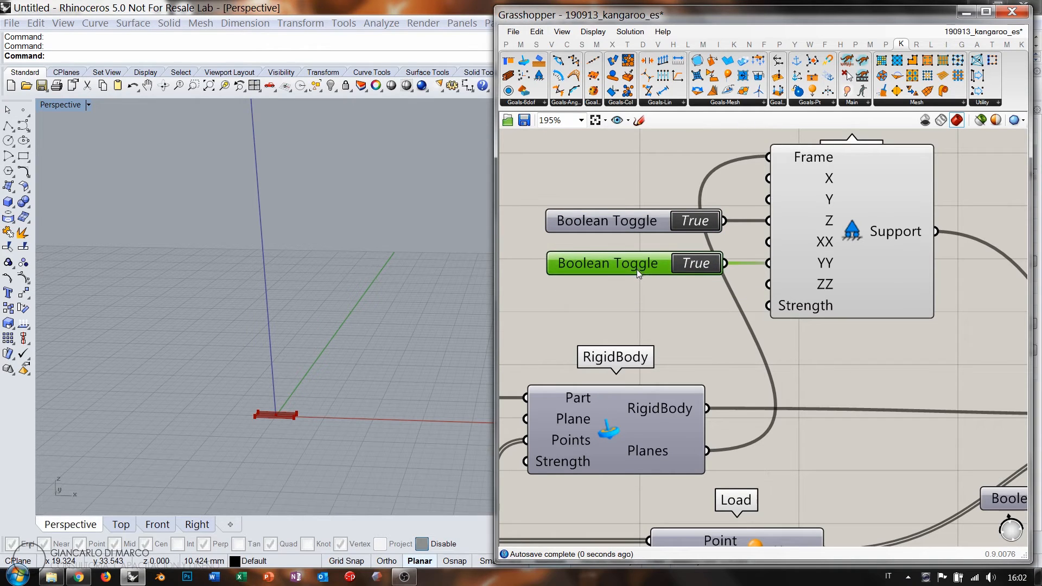
double_click(692, 270)
scroll(277, 422, up, 5)
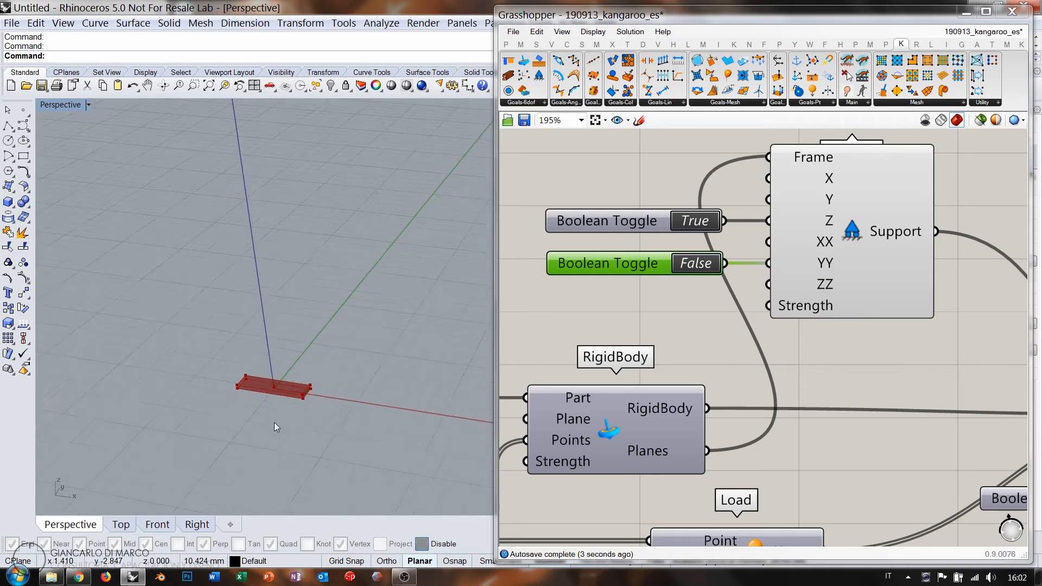
shift+right_drag(339, 335, 318, 389)
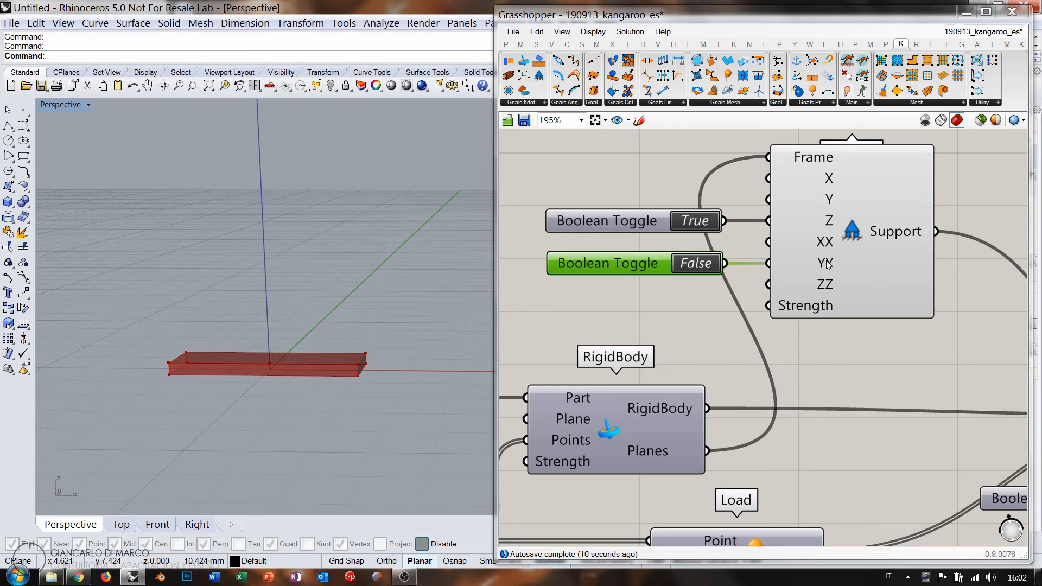
- Raise the Unit Z factor to 1.000 to increase the vertex load on the box
right_drag(664, 427, 746, 287)
right_drag(502, 475, 654, 412)
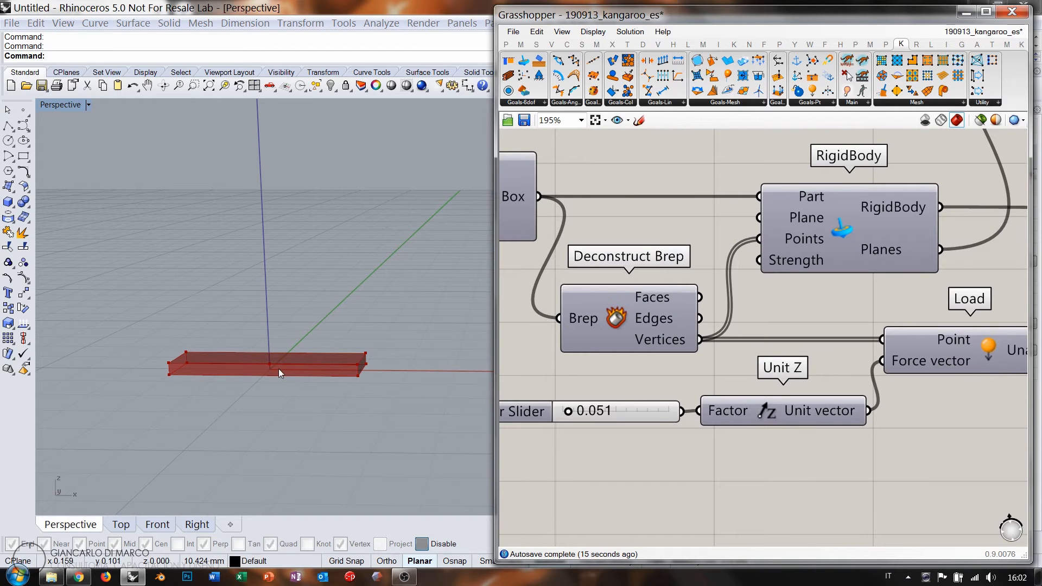
right_drag(352, 373, 367, 366)
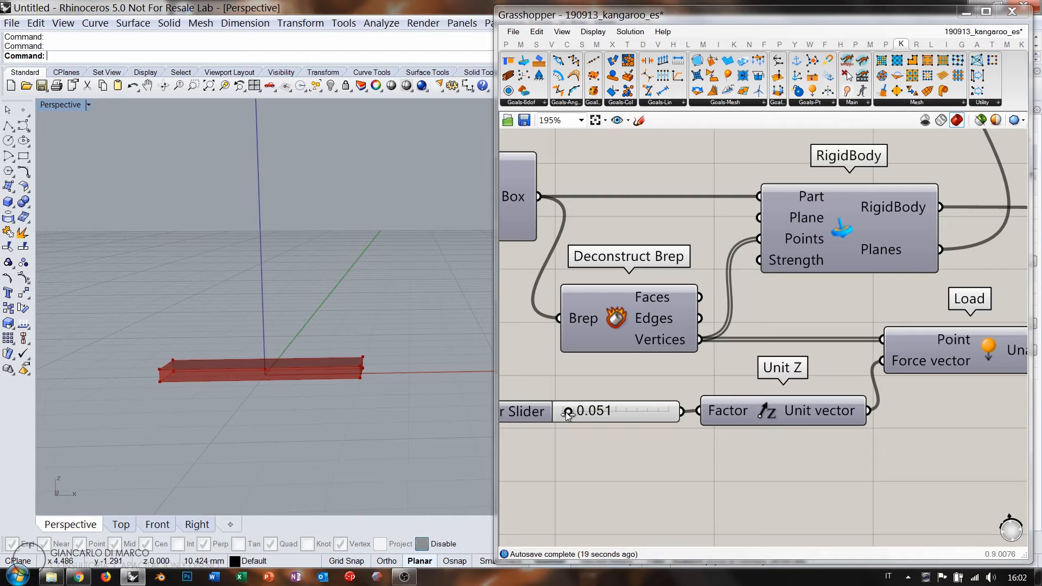
drag(566, 415, 677, 440)
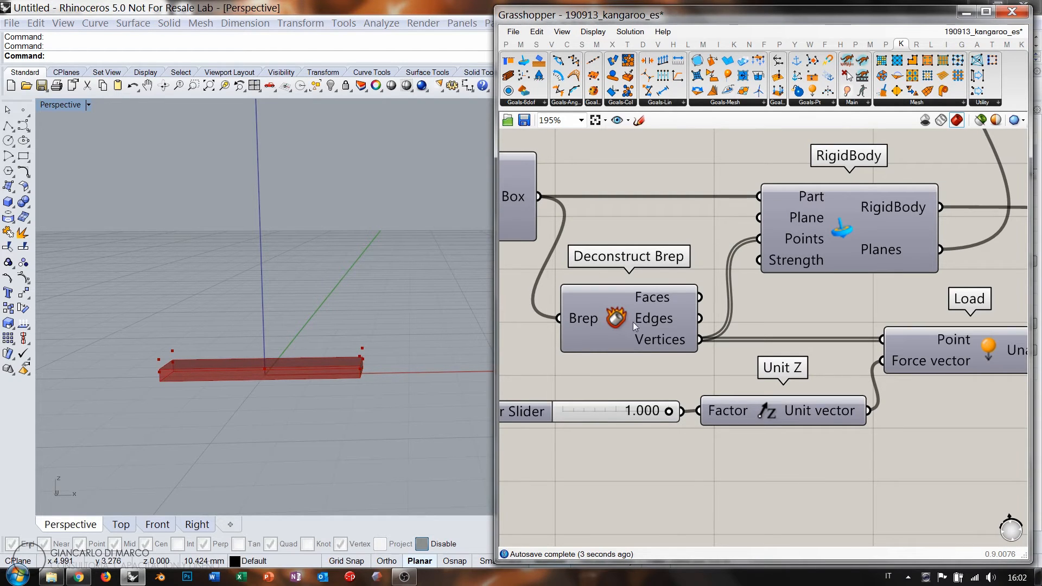
- Turn on the RigidBody preview to show its plane, and set the Support YY toggle to True
scroll(633, 324, down, 2)
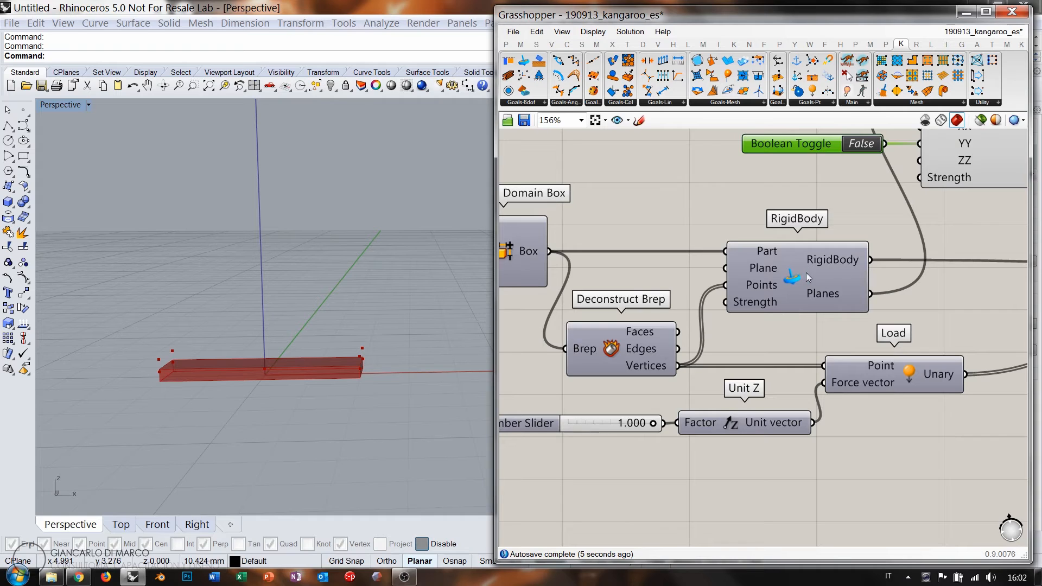
click(776, 276)
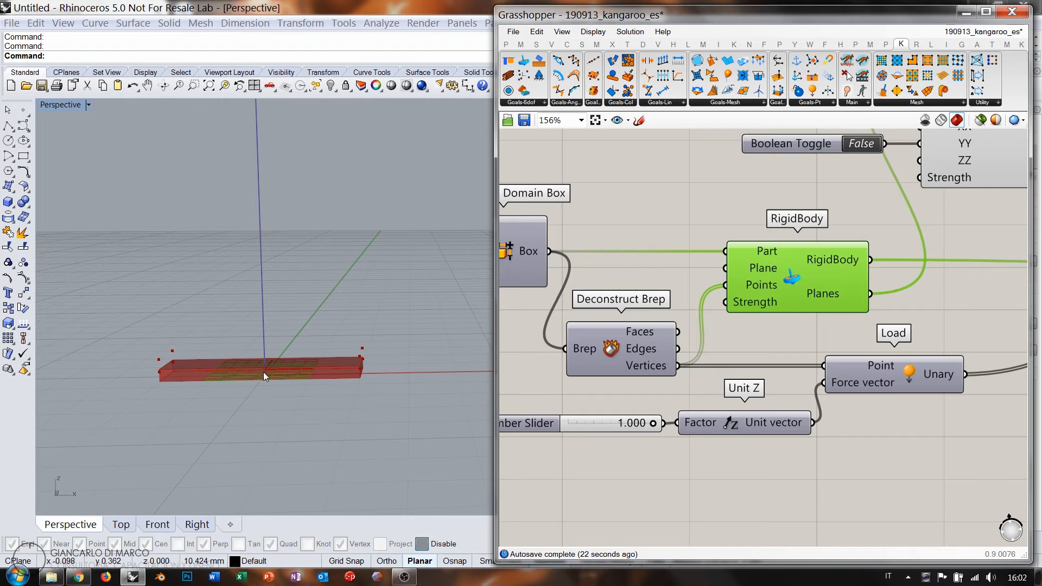
right_drag(846, 153, 769, 242)
right_drag(727, 322, 792, 286)
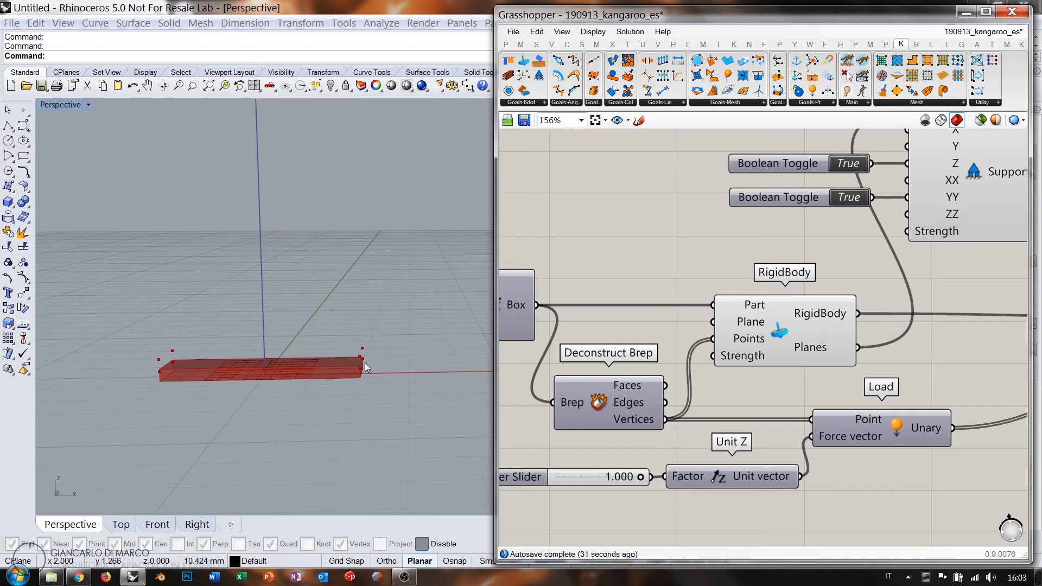
- Move Domain Box and Deconstruct Brep farther from RigidBody to free up canvas space, and place Deconstruct Brep closer to Domain Box
right_drag(601, 358, 760, 352)
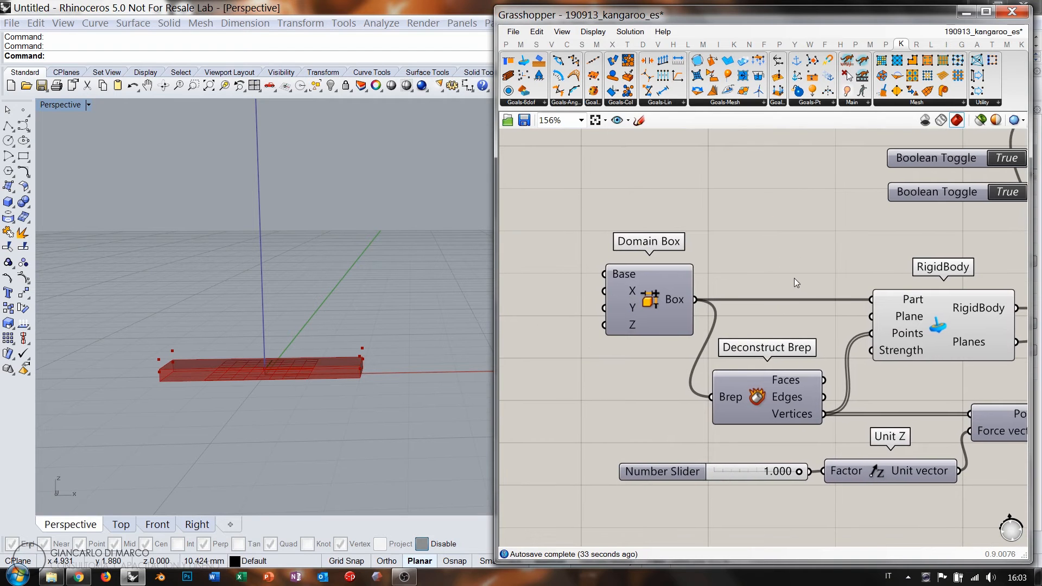
drag(795, 283, 626, 375)
drag(666, 322, 541, 323)
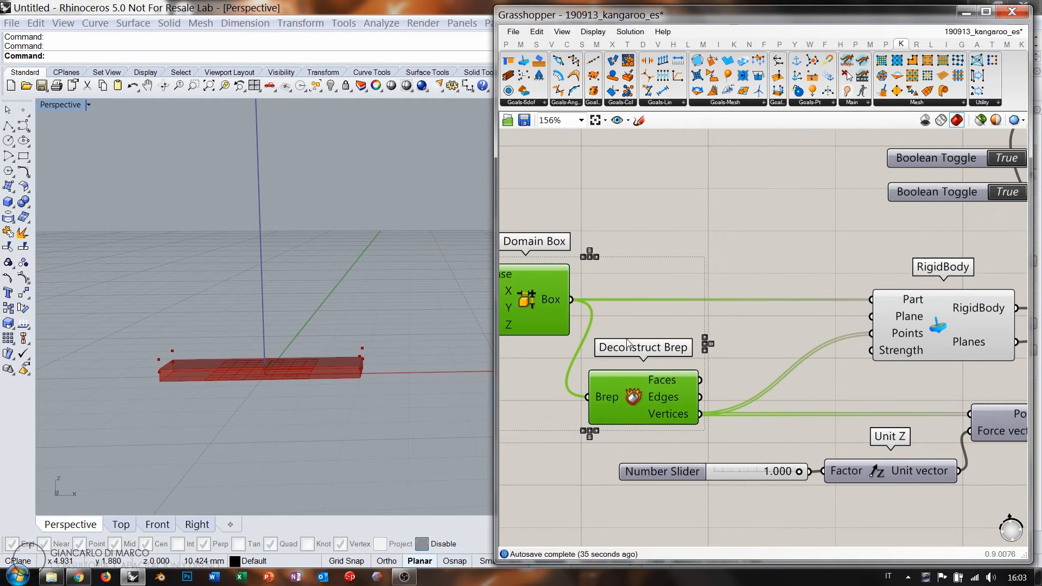
right_drag(627, 340, 732, 338)
click(741, 317)
drag(723, 366, 717, 332)
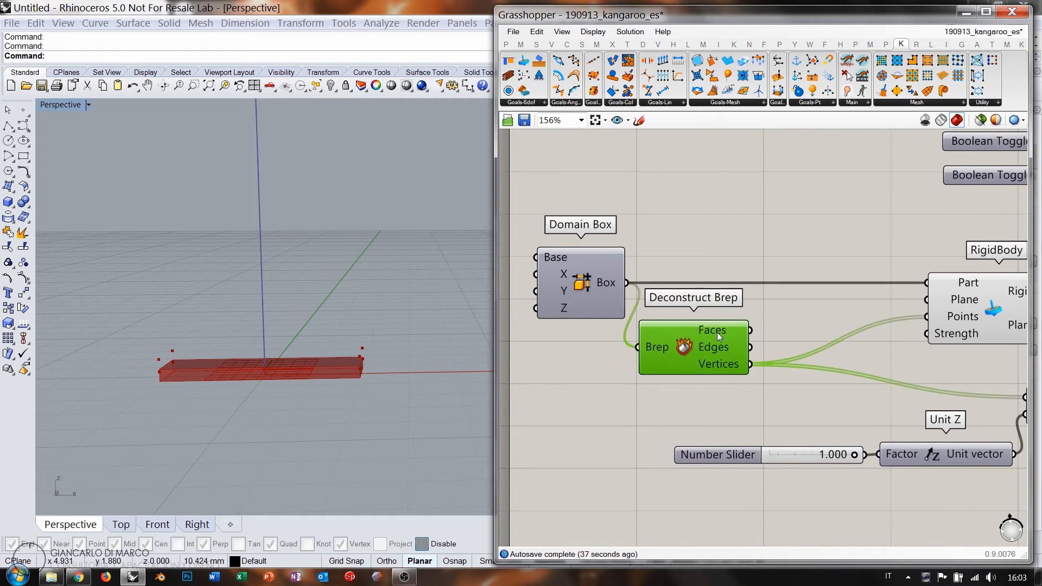
- Add a List Item component above Deconstruct Brep and connect the Faces output to its List input
right_drag(717, 333, 684, 352)
right_drag(386, 346, 259, 369)
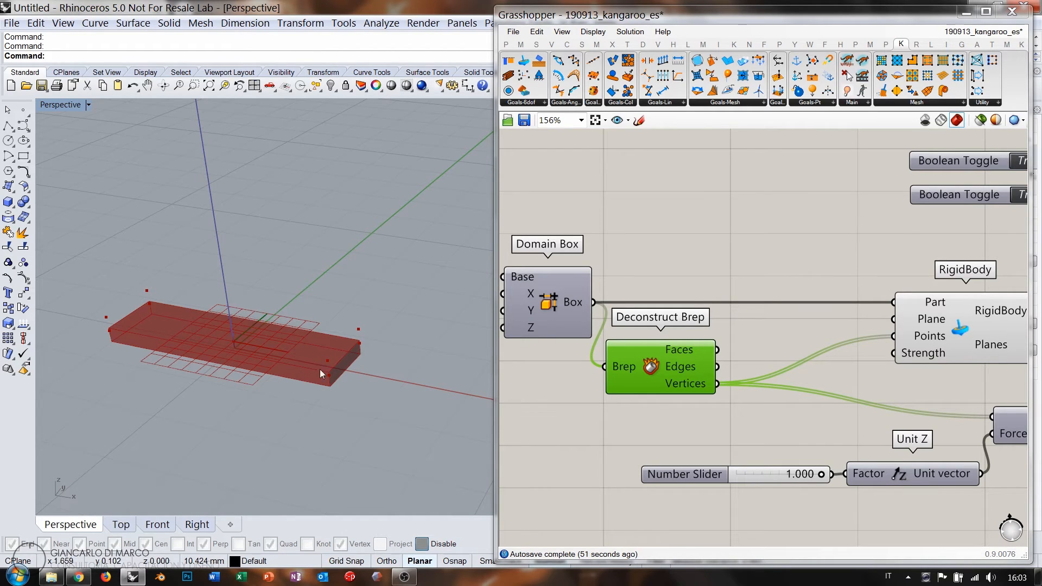
double_click(704, 259)
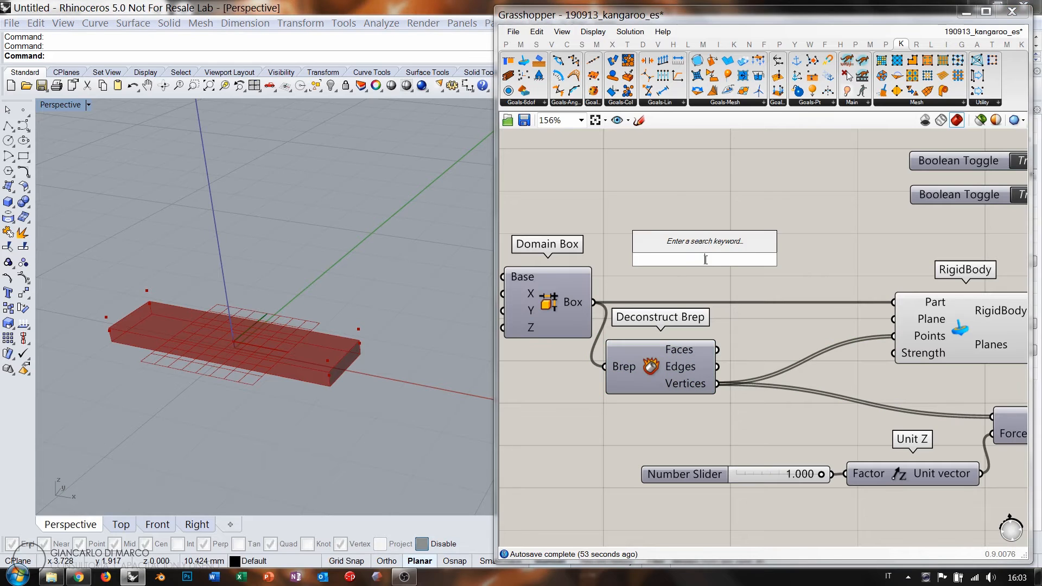
text(item)
click(678, 248)
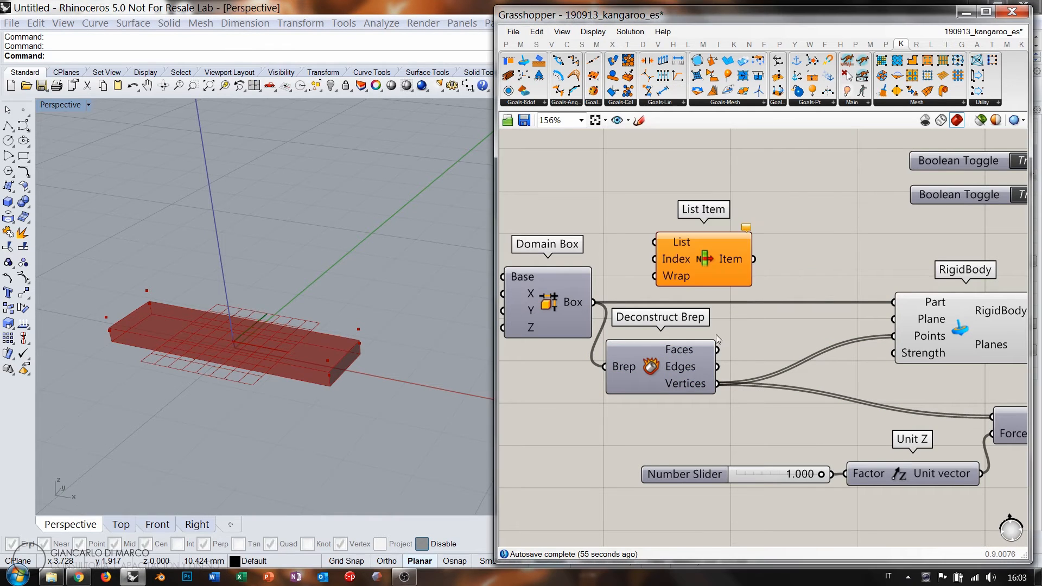
drag(716, 349, 683, 231)
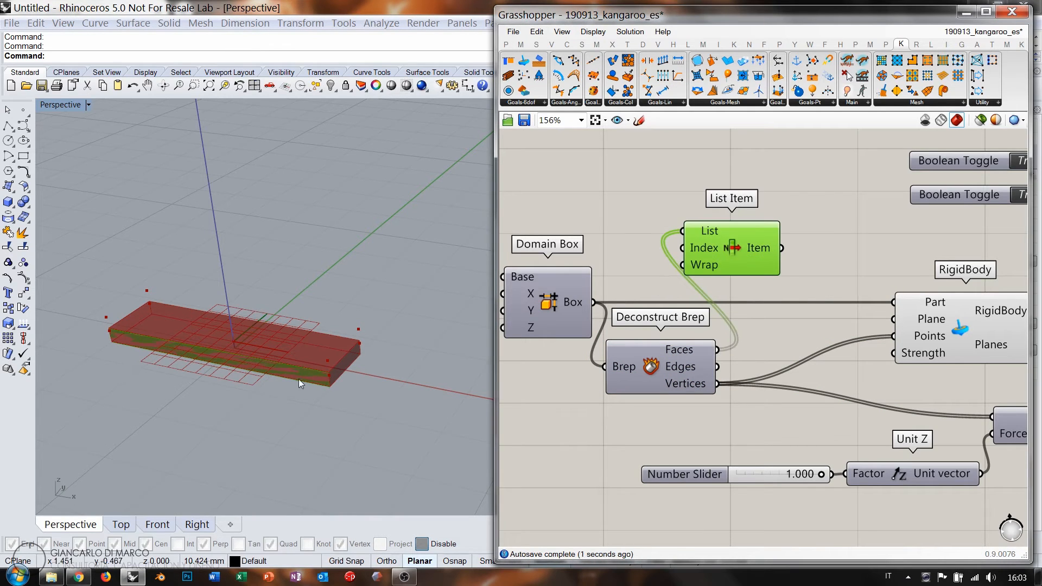
- Add a Panel containing 1 beside List Item and connect it to the Index input to pick the box's end face
double_click(639, 263)
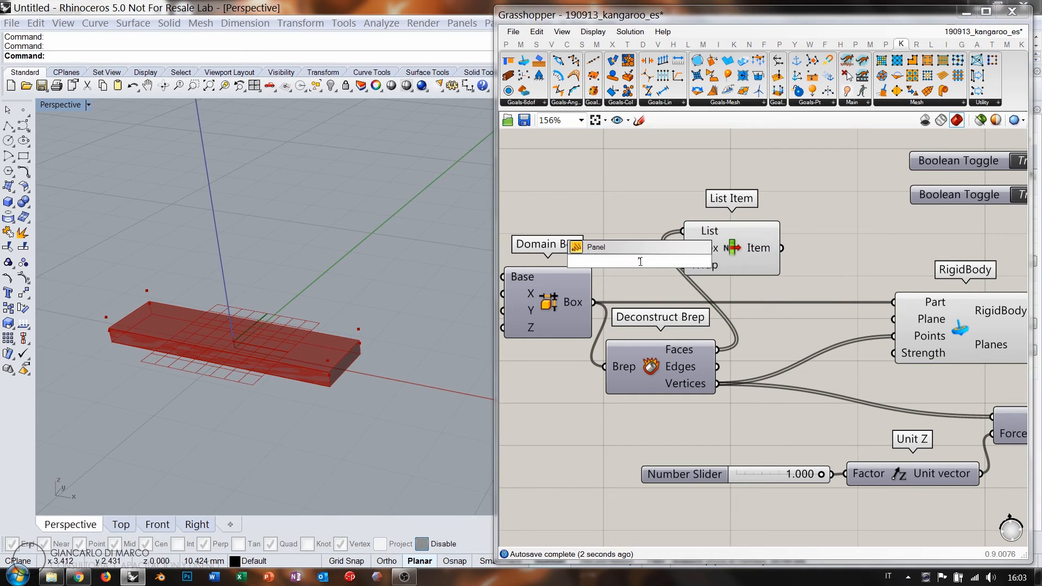
key(Return)
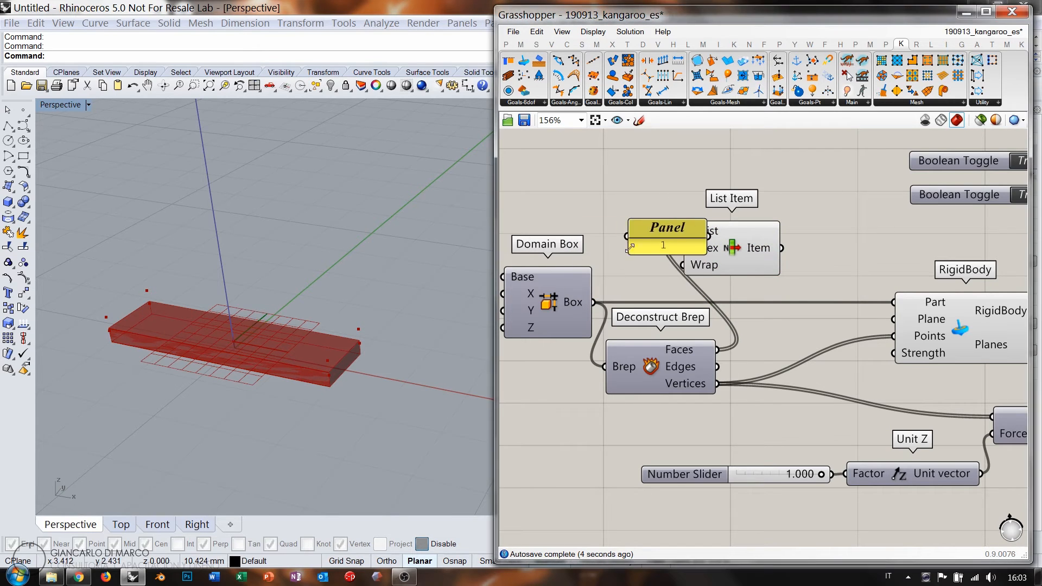
drag(687, 234, 639, 250)
click(732, 261)
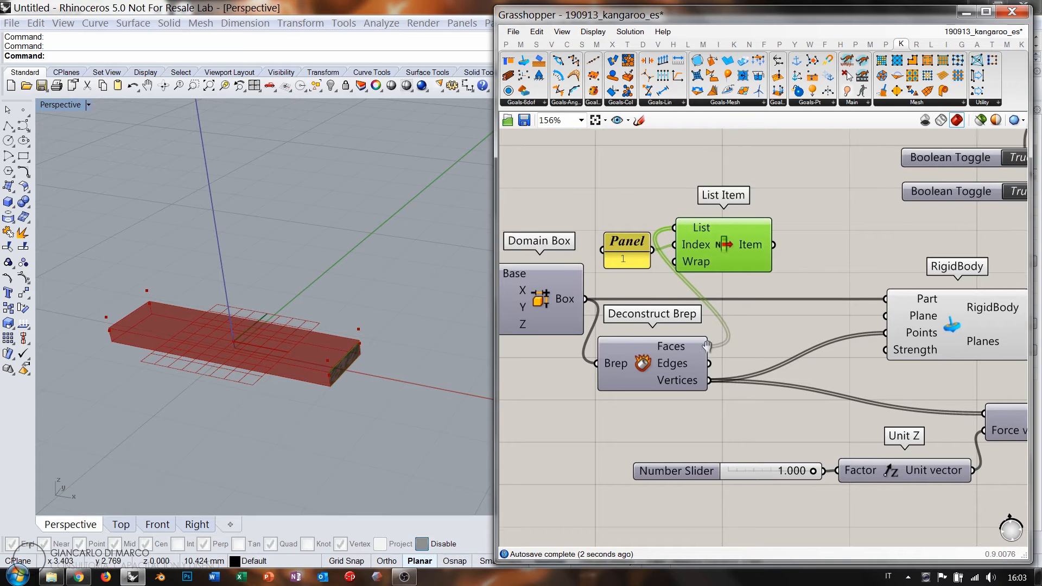
- Move Domain Box and Deconstruct Brep farther from RigidBody, and place List Item with its Panel just below Deconstruct Brep
scroll(624, 304, down, 3)
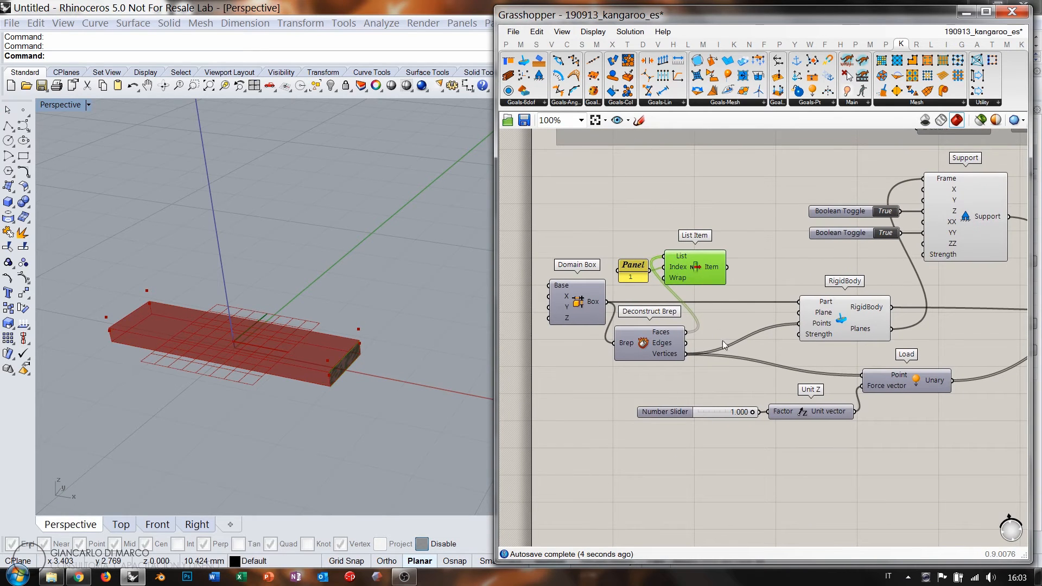
drag(723, 345, 546, 276)
drag(656, 339, 547, 339)
drag(637, 240, 509, 276)
drag(582, 268, 619, 372)
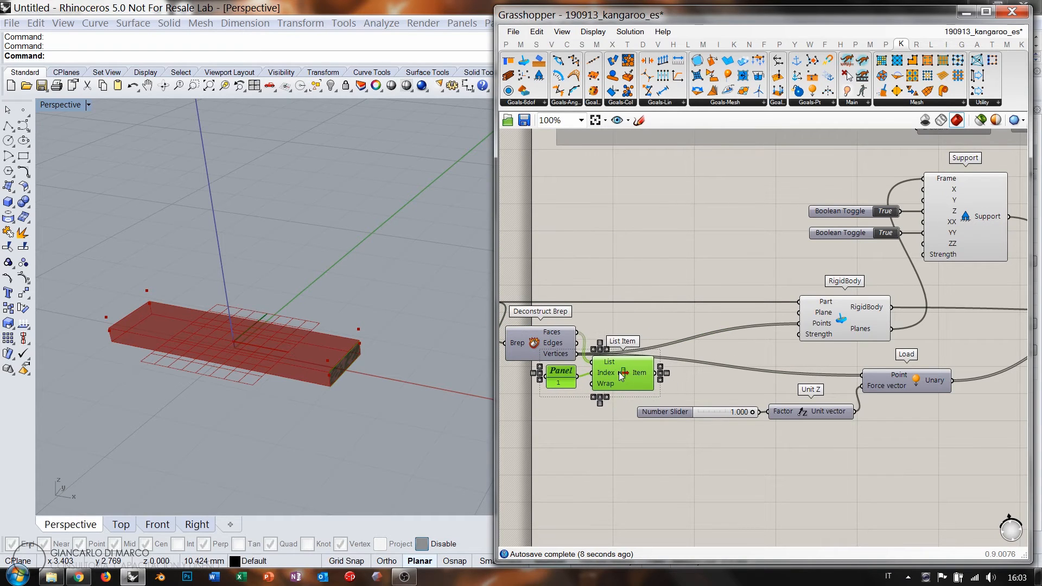
click(650, 325)
- Add an Evaluate Surface component, feed it the List Item output, and reparameterize its Surface input
double_click(708, 351)
text(eval)
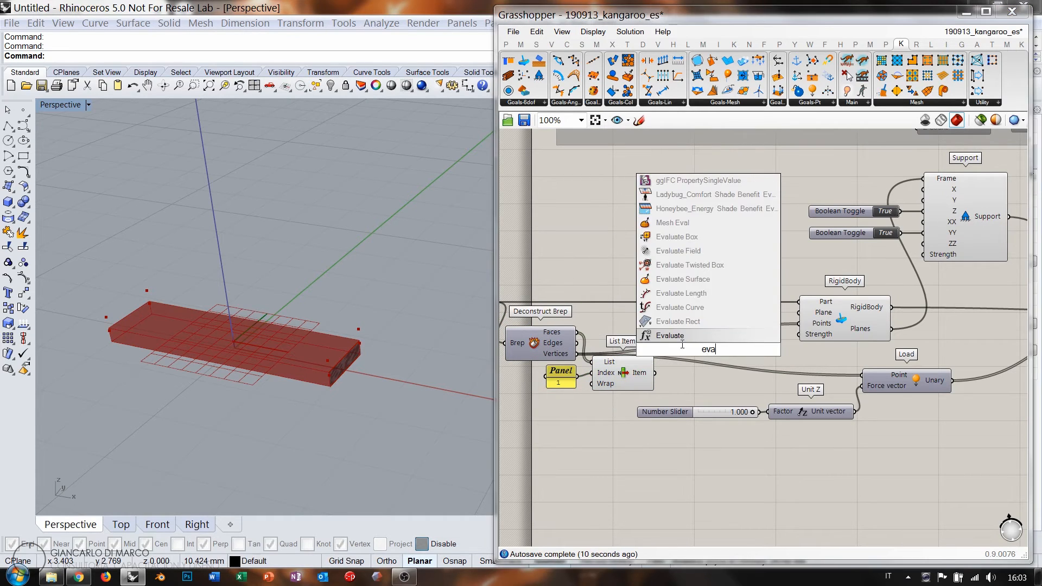
click(685, 277)
scroll(655, 368, up, 4)
drag(655, 379, 767, 392)
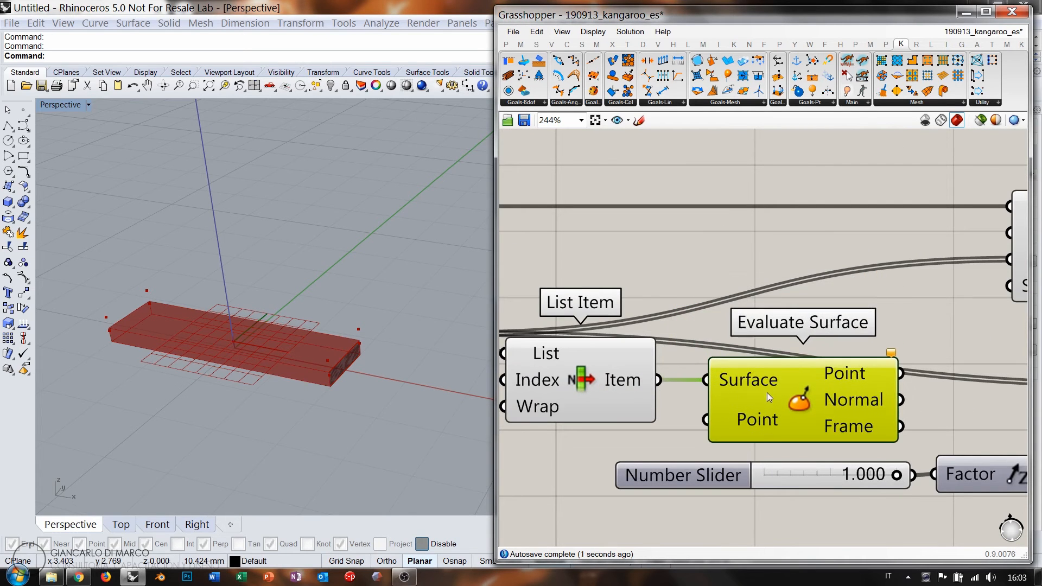
right_click(741, 382)
click(790, 428)
scroll(685, 286, down, 4)
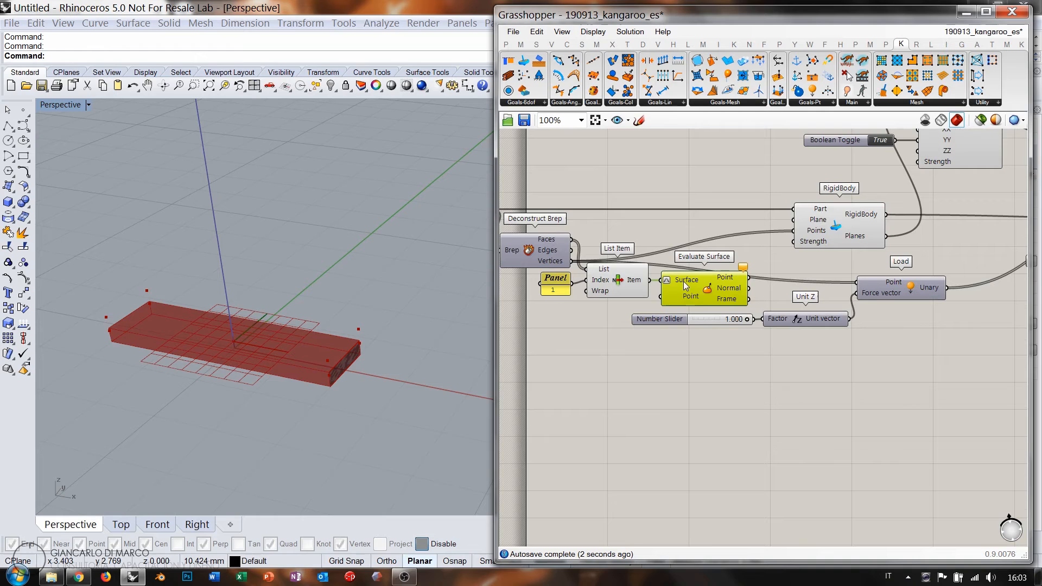
- Add an MD Slider at 0.5, 0.5, connect it to the Evaluate Surface Point input, and check the frame on the end face
double_click(623, 339)
text(md)
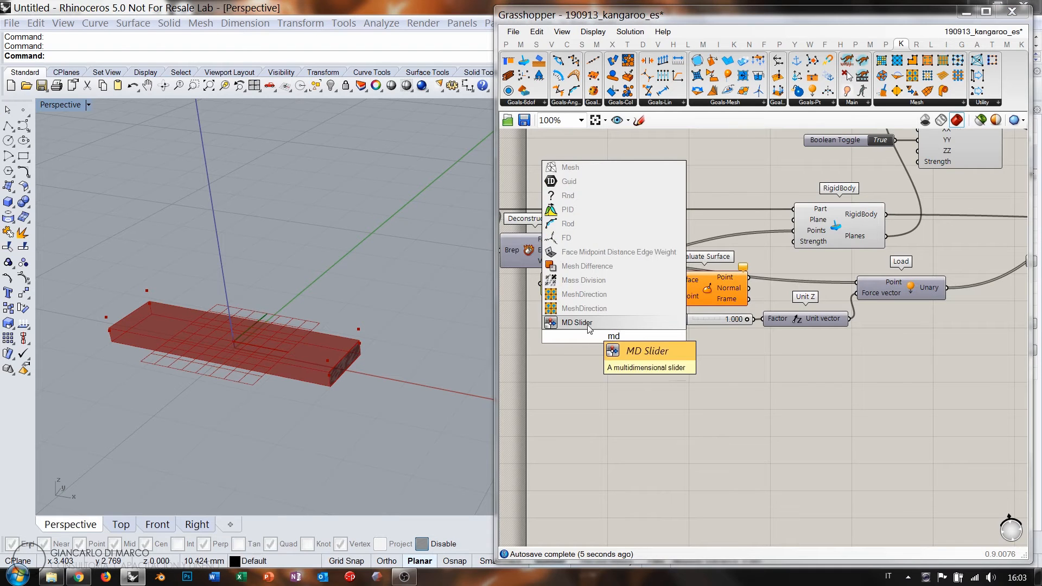
click(576, 322)
scroll(610, 313, up, 3)
drag(681, 331, 689, 287)
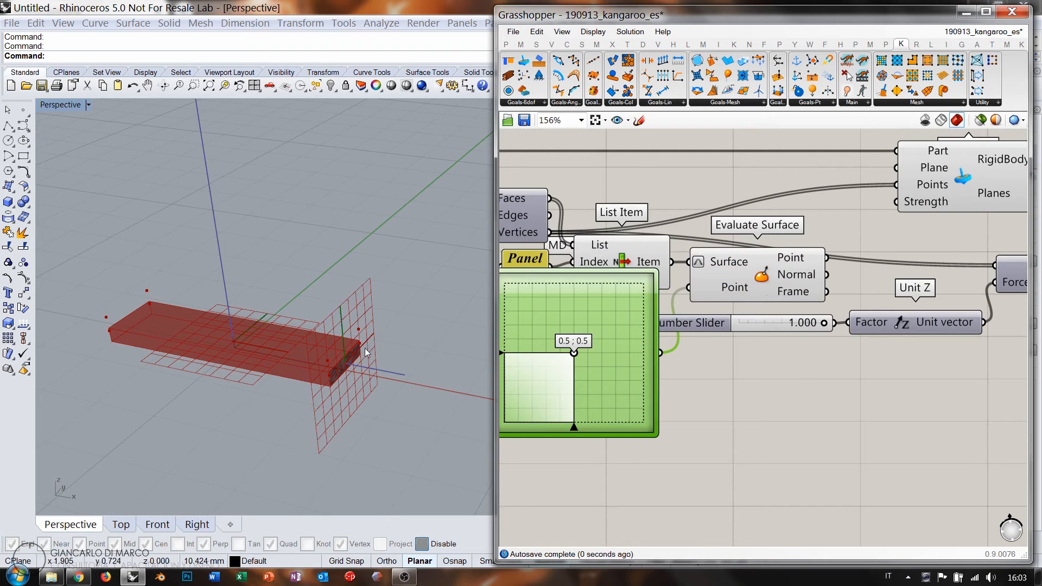
mouse_move(352, 364)
right_down()
mouse_move(345, 342)
mouse_move(337, 357)
right_up()
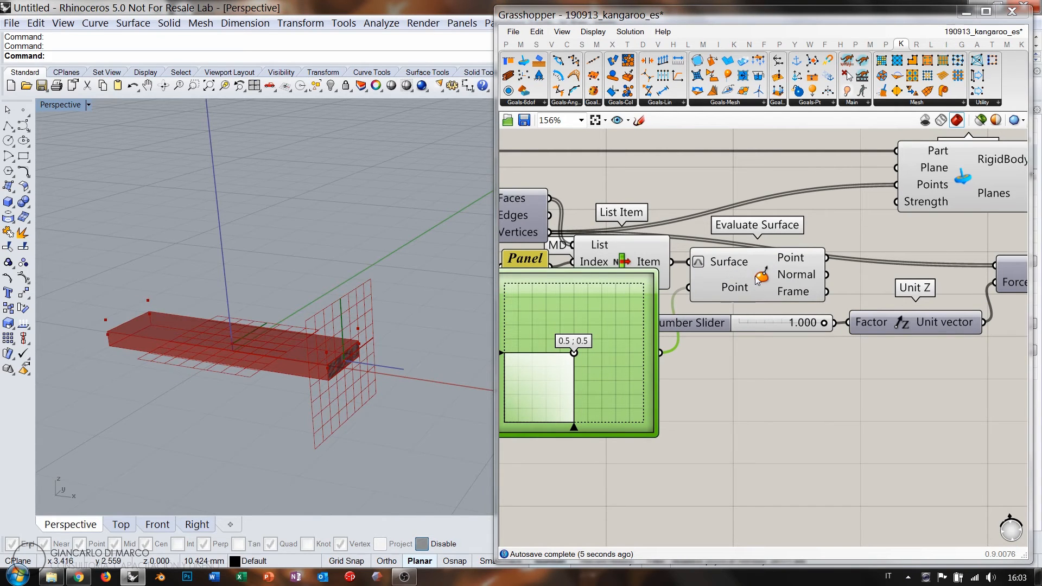
- Internalise the Point data in Evaluate Surface and delete the MD Slider
right_click(736, 288)
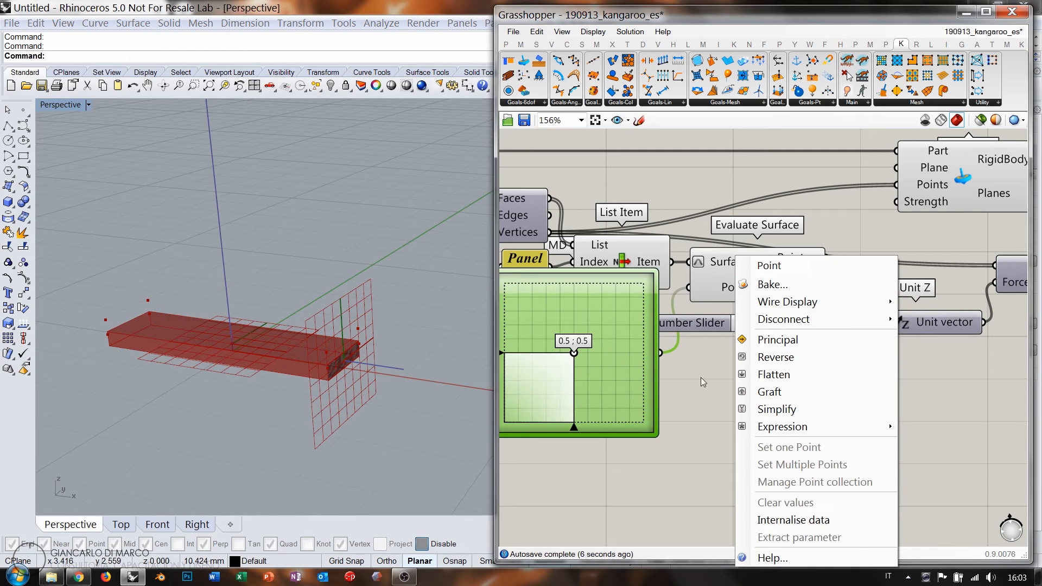
click(771, 524)
key(Delete)
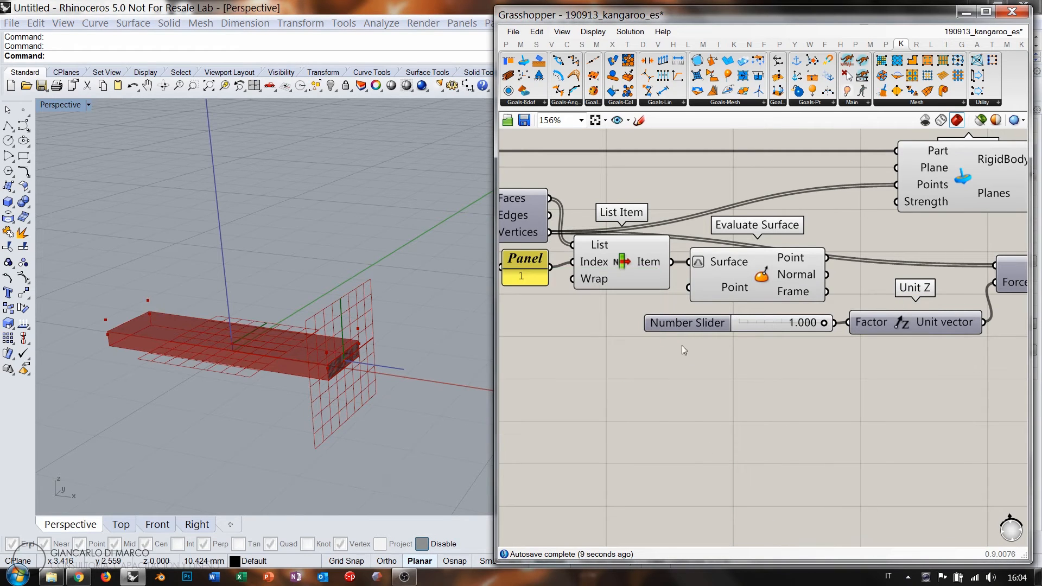
- Connect the Frame output of Evaluate Surface to the Plane input of RigidBody
scroll(716, 313, down, 3)
click(629, 305)
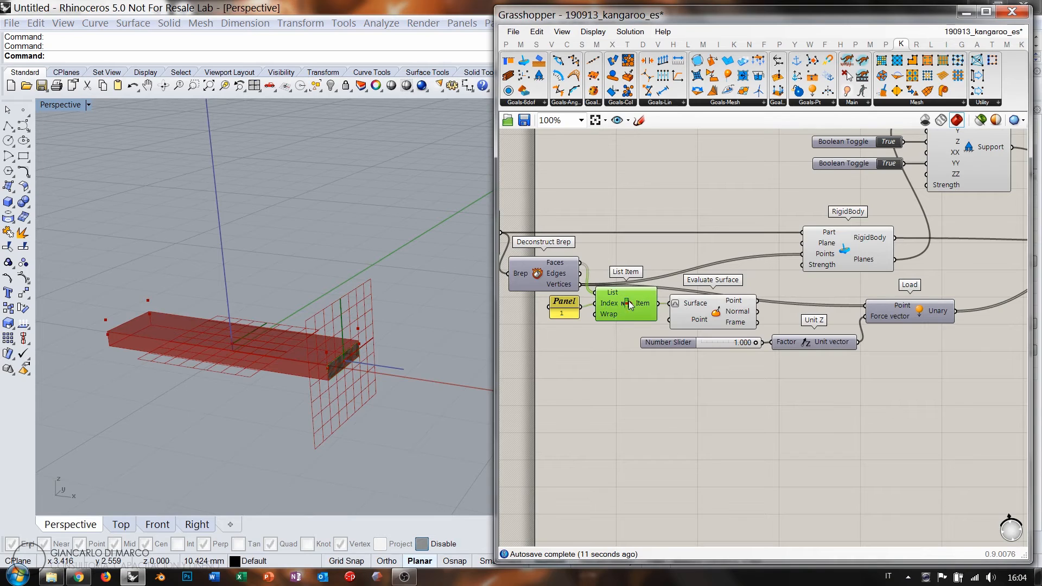
click(716, 319)
scroll(733, 323, up, 2)
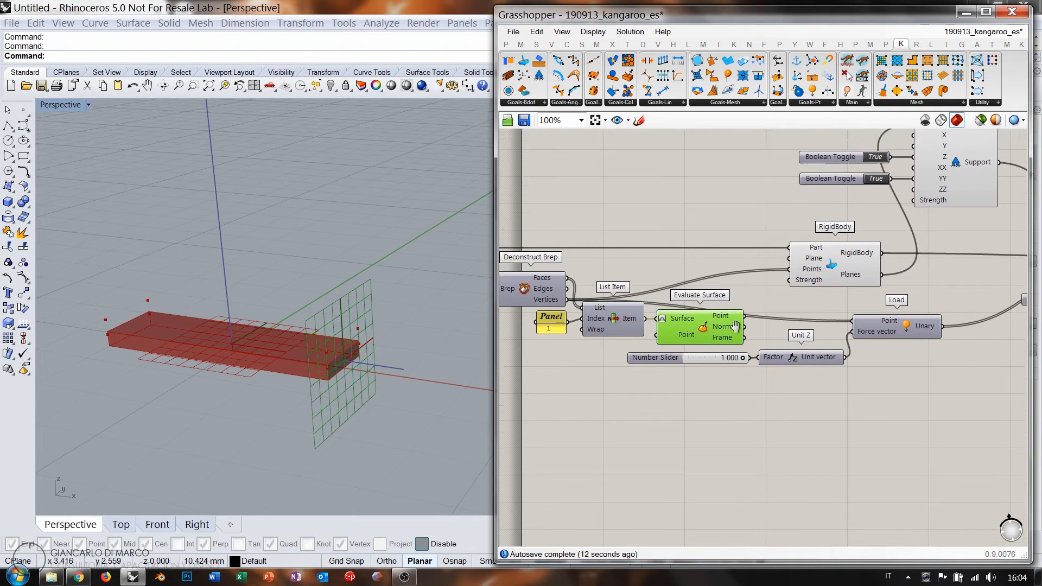
drag(735, 356, 791, 257)
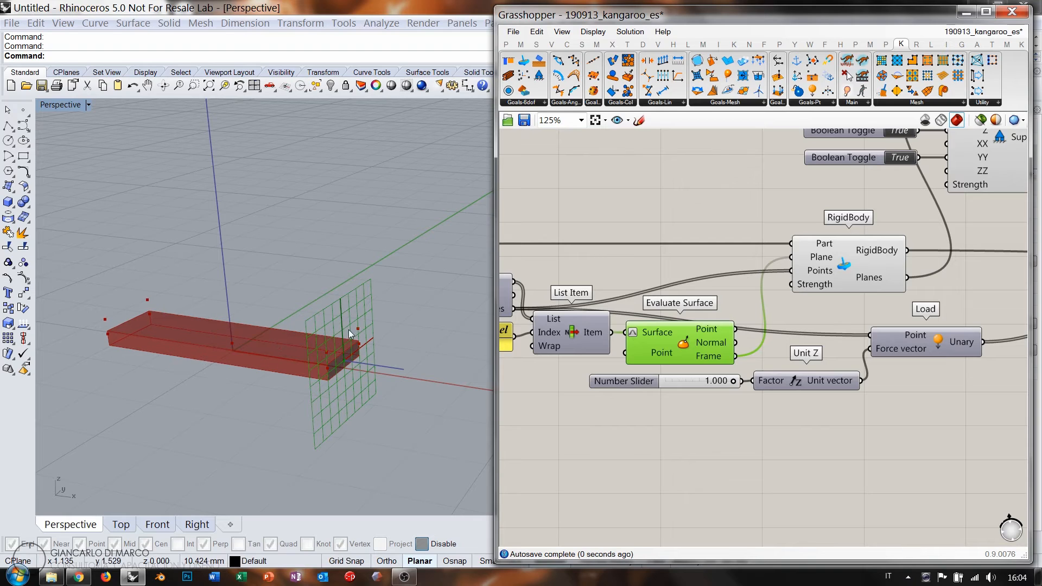
- Turn off the previews of Evaluate Surface, RigidBody and Support to hide their planes in the viewport
scroll(800, 307, down, 2)
right_drag(800, 308, 626, 370)
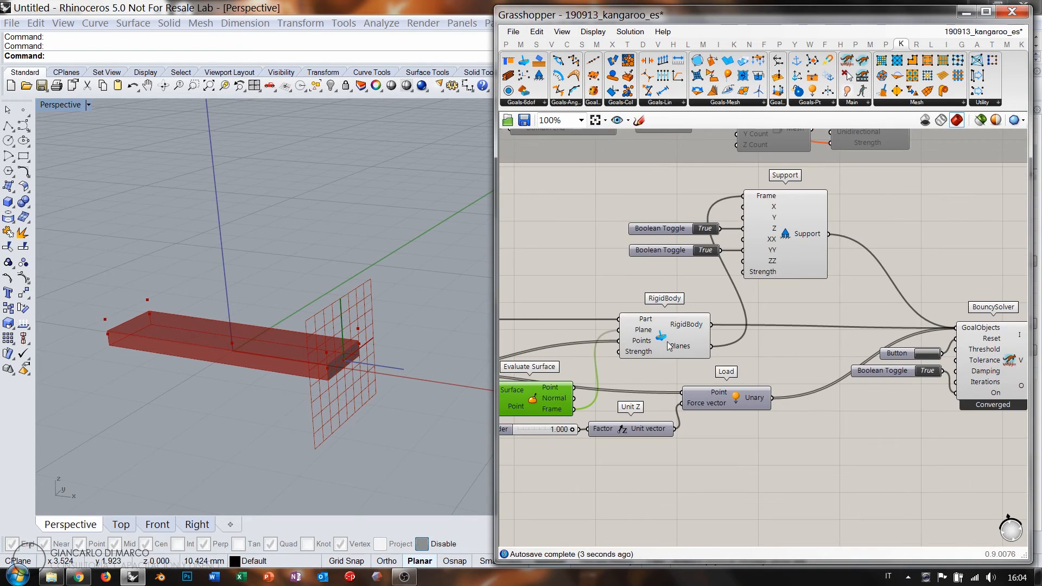
click(666, 340)
click(789, 243)
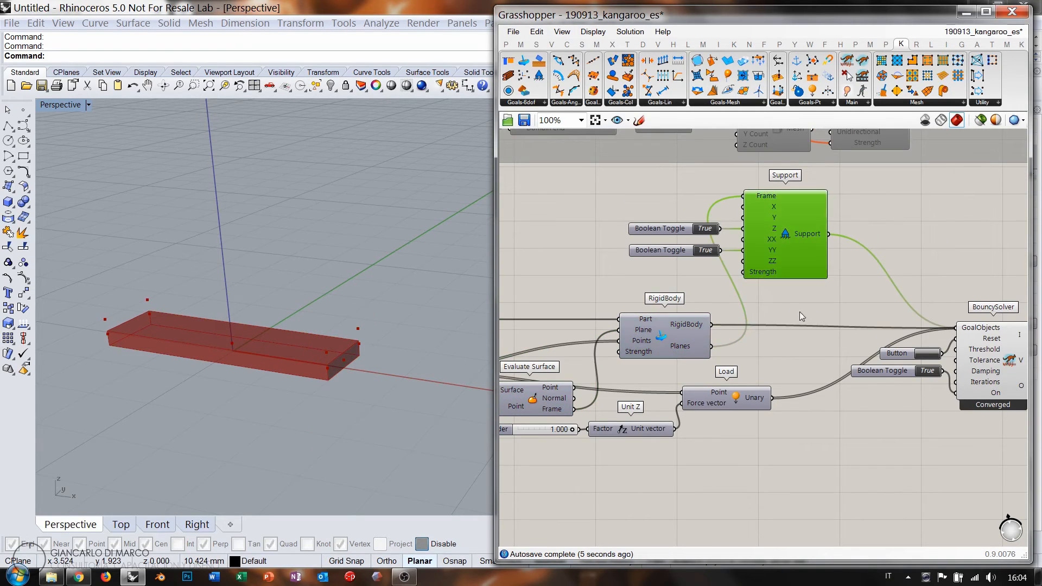
right_drag(797, 314, 815, 332)
click(816, 332)
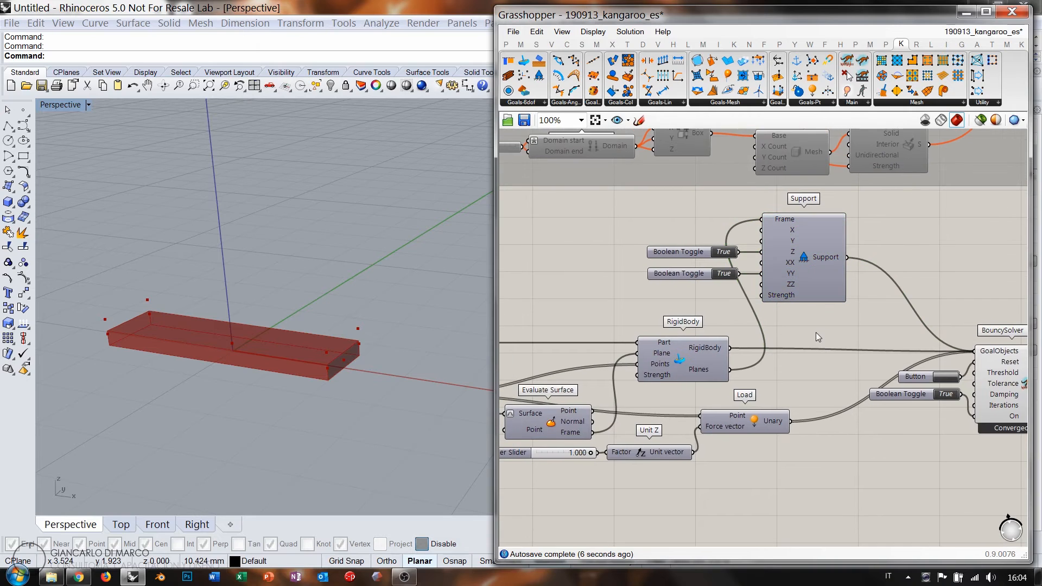
- Set the Boolean Toggle feeding the Support YY input to False
click(946, 394)
scroll(728, 327, up, 5)
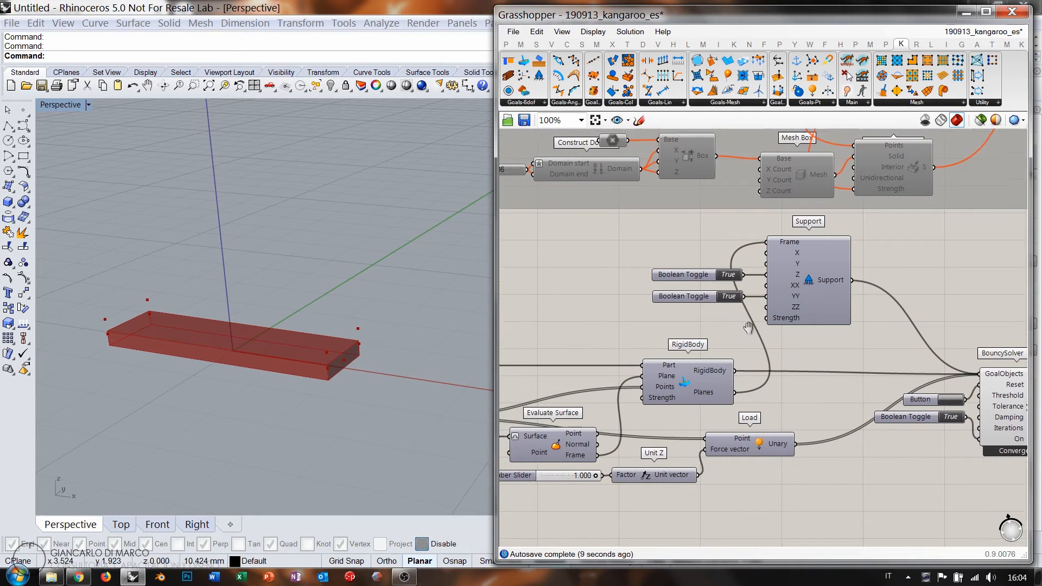
click(727, 329)
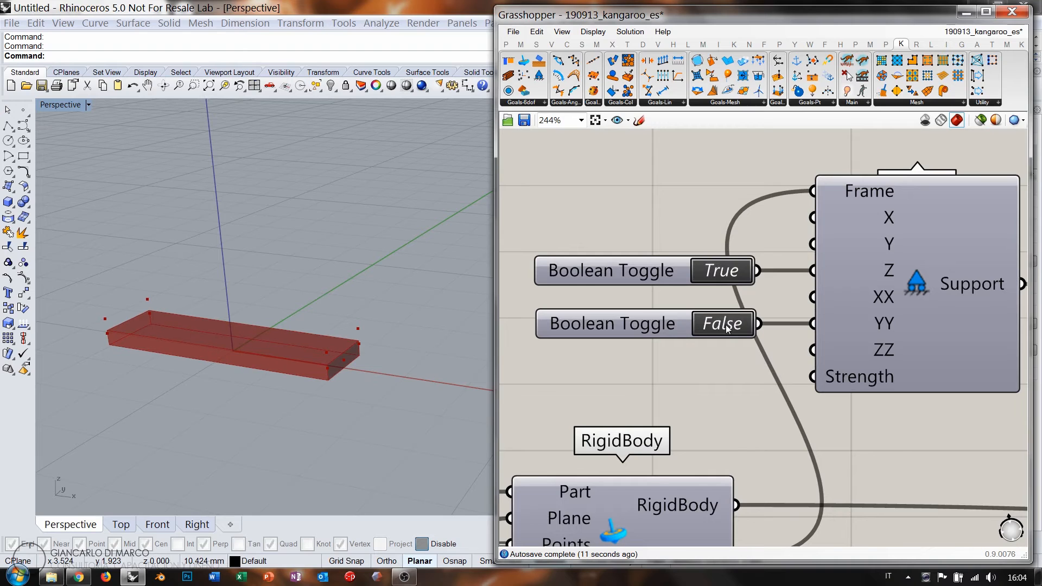
scroll(734, 336, down, 3)
right_drag(705, 322, 734, 289)
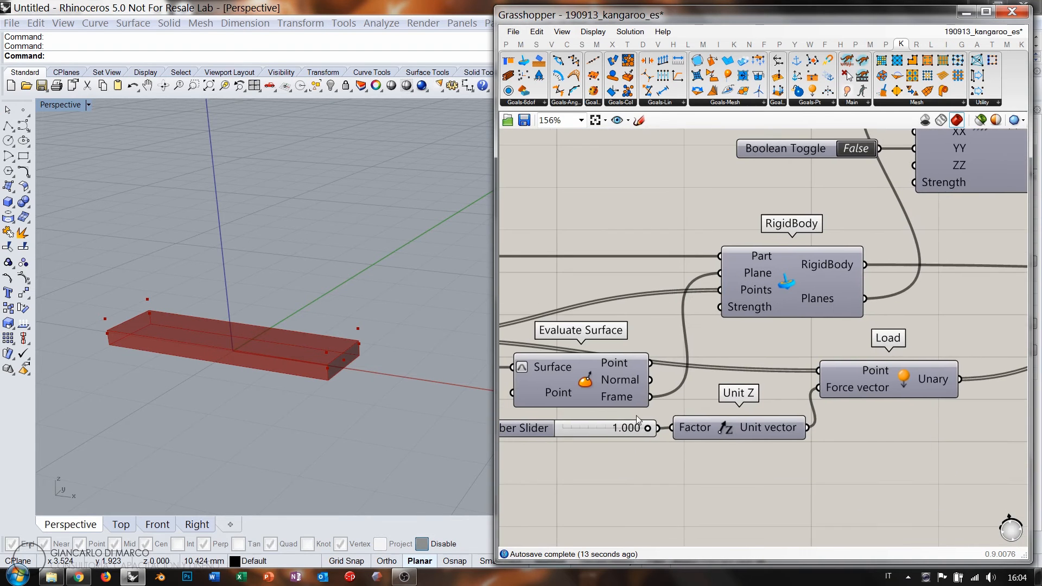
- Reduce the Unit Z factor to 0.000 and set the BouncySolver toggle to False
drag(646, 429, 560, 429)
scroll(559, 371, down, 3)
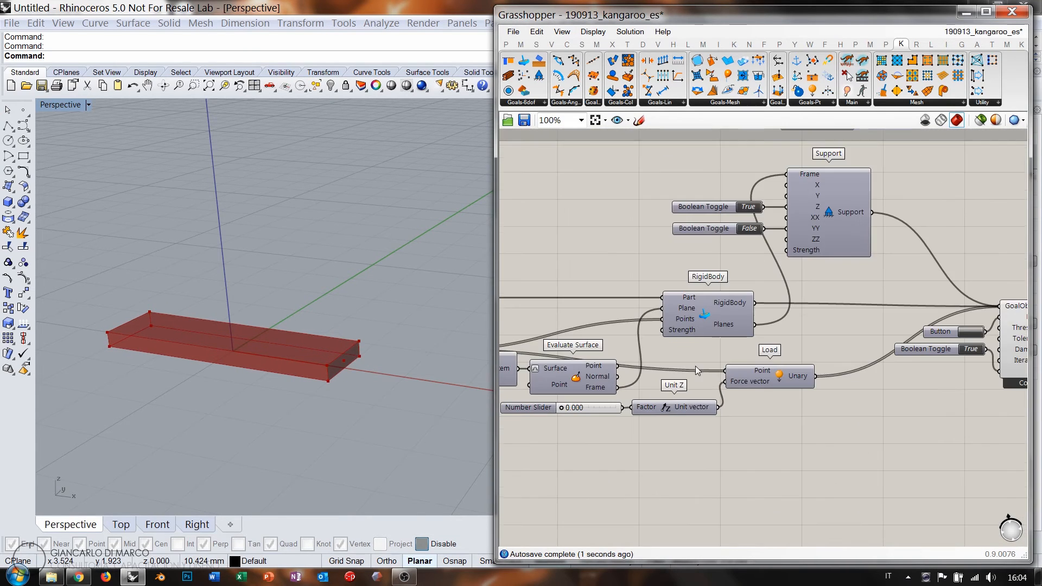
click(970, 349)
right_drag(801, 289, 848, 304)
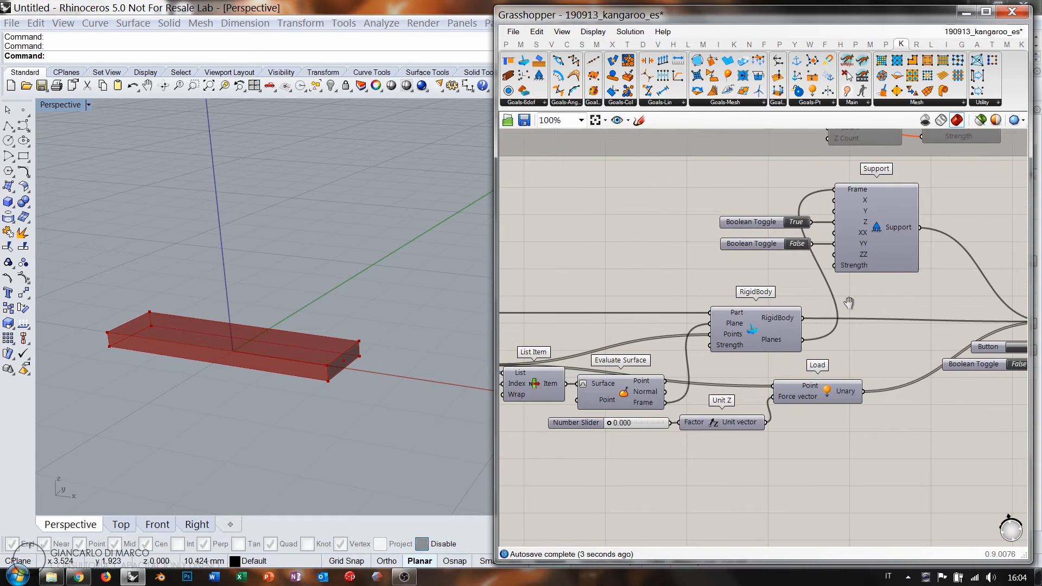
- Inspect how the Evaluate Surface frame passes through RigidBody to the Support Frame input
click(631, 400)
right_drag(677, 377, 712, 413)
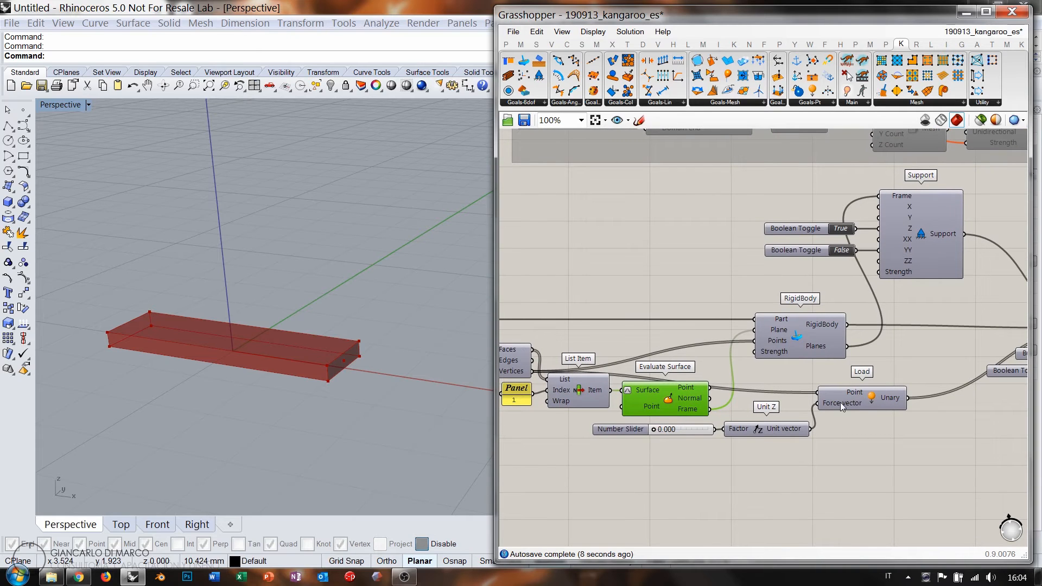
right_drag(840, 402, 859, 407)
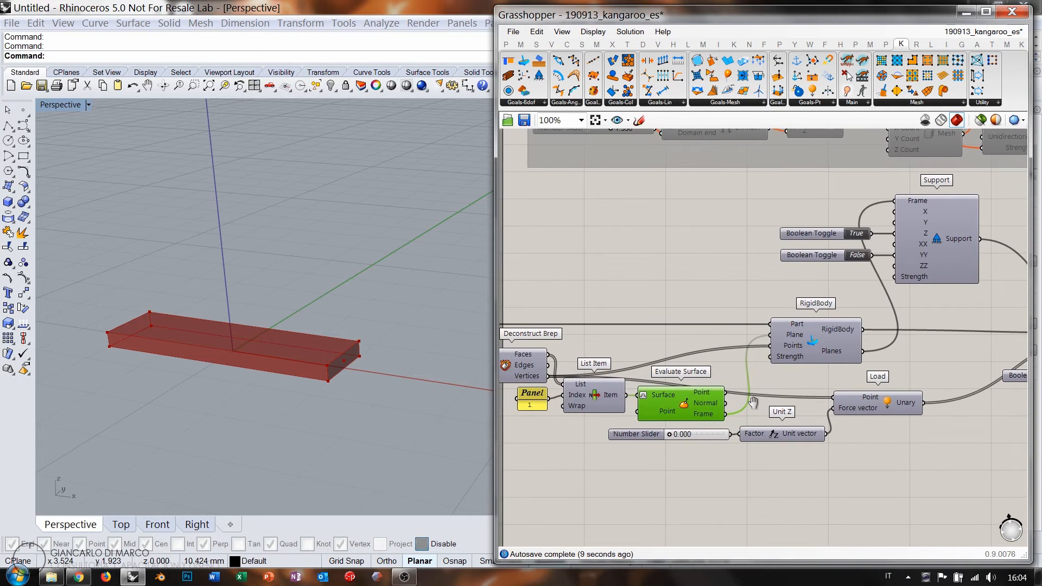
click(814, 350)
mouse_move(842, 352)
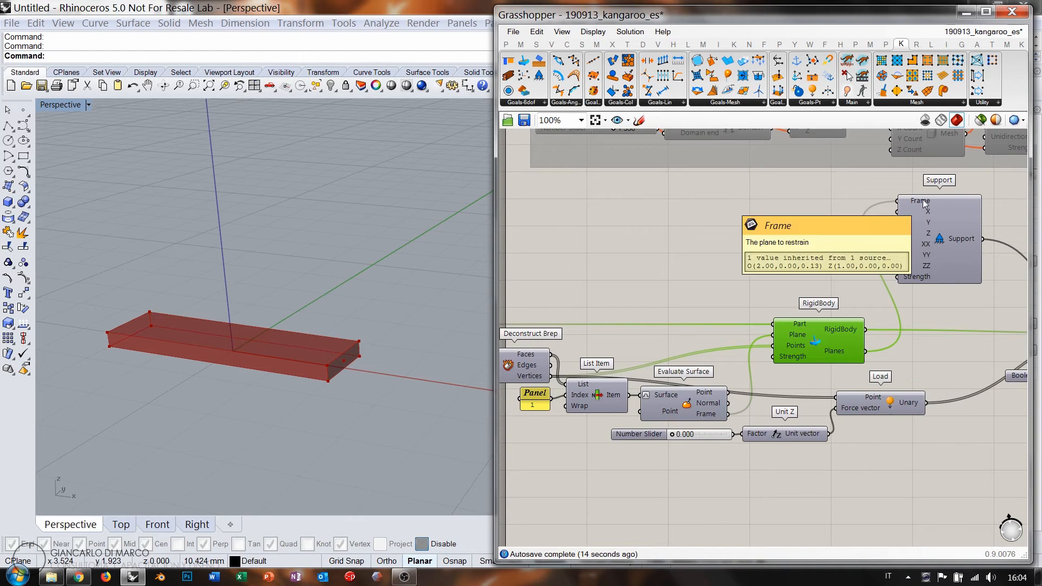
right_drag(935, 253, 836, 268)
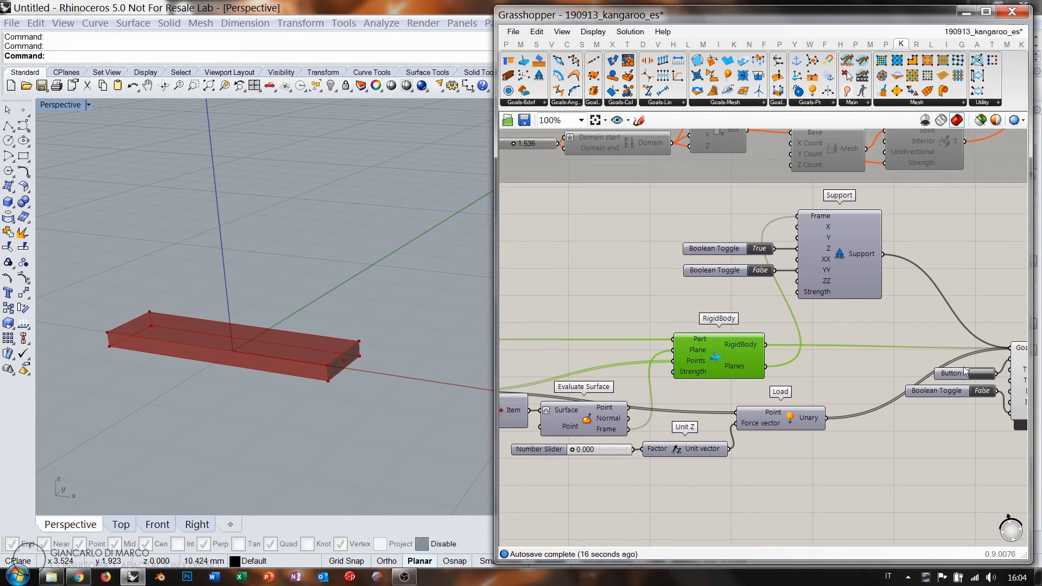
- Set the BouncySolver toggle to True and raise the Unit Z factor to 0.290
click(982, 391)
click(574, 451)
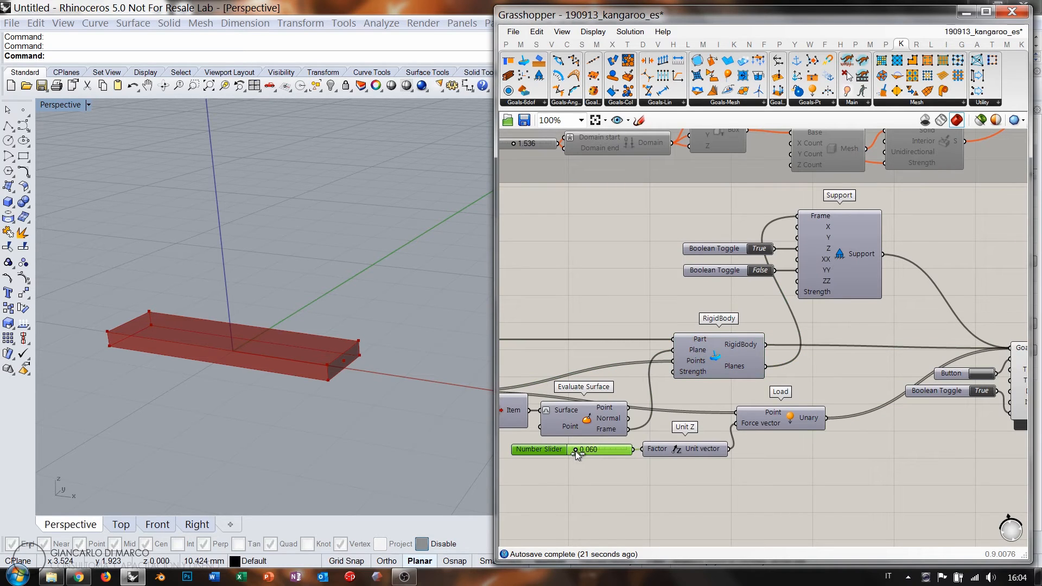
mouse_move(579, 452)
mouse_down()
mouse_move(614, 450)
mouse_move(588, 450)
mouse_up()
- Try switching the Support Z and YY toggles, and unplug and reconnect the toggle on the Z input
double_click(761, 247)
double_click(761, 247)
double_click(759, 270)
ctrl+drag(774, 249, 798, 249)
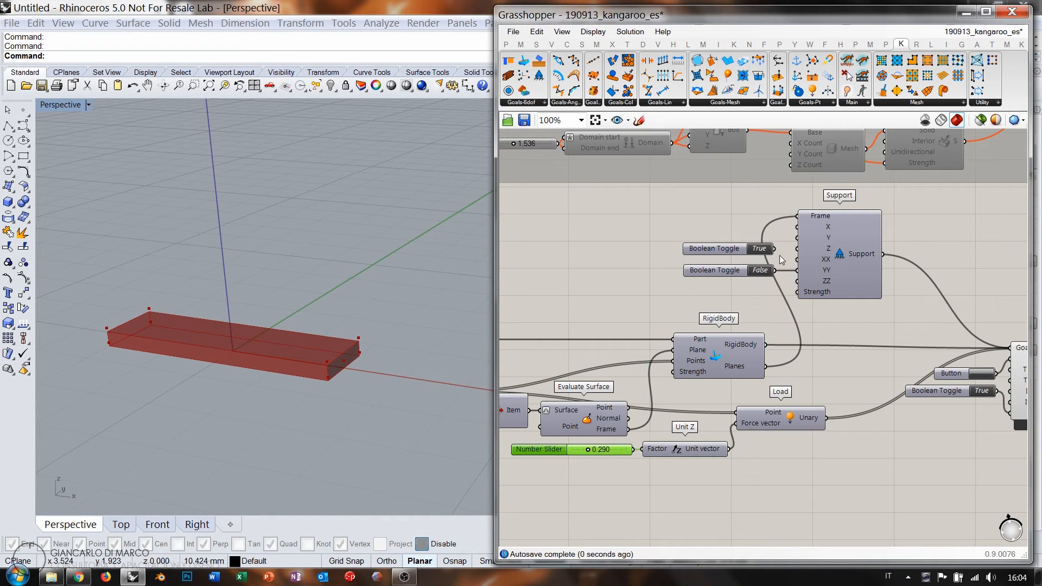
scroll(770, 180, up, 4)
click(737, 249)
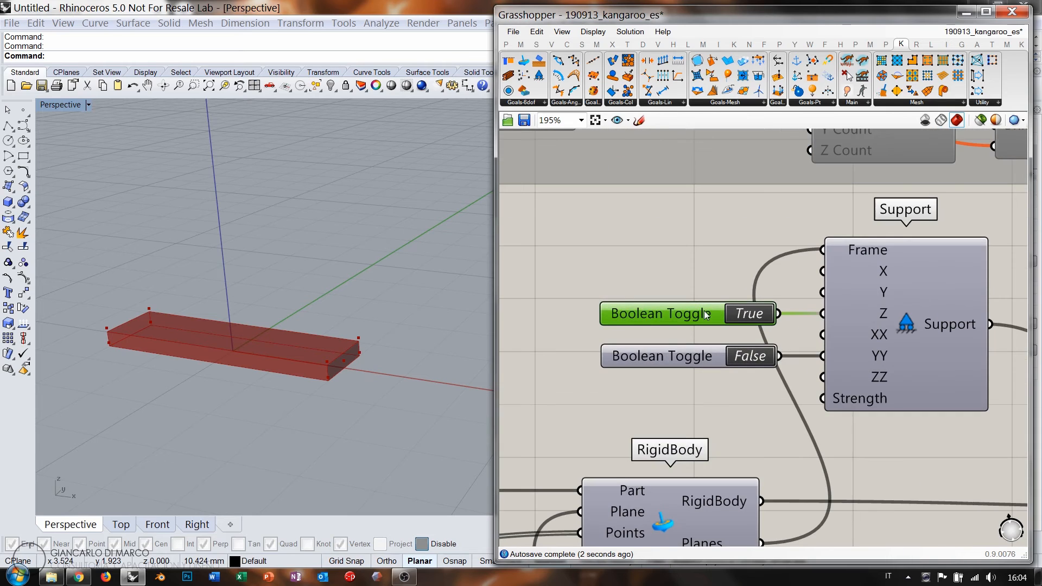
- Duplicate the True Boolean Toggle four times and stack the copies with the existing toggles beside the Support component
key(ctrl+c)
key(ctrl+v)
drag(704, 320, 682, 250)
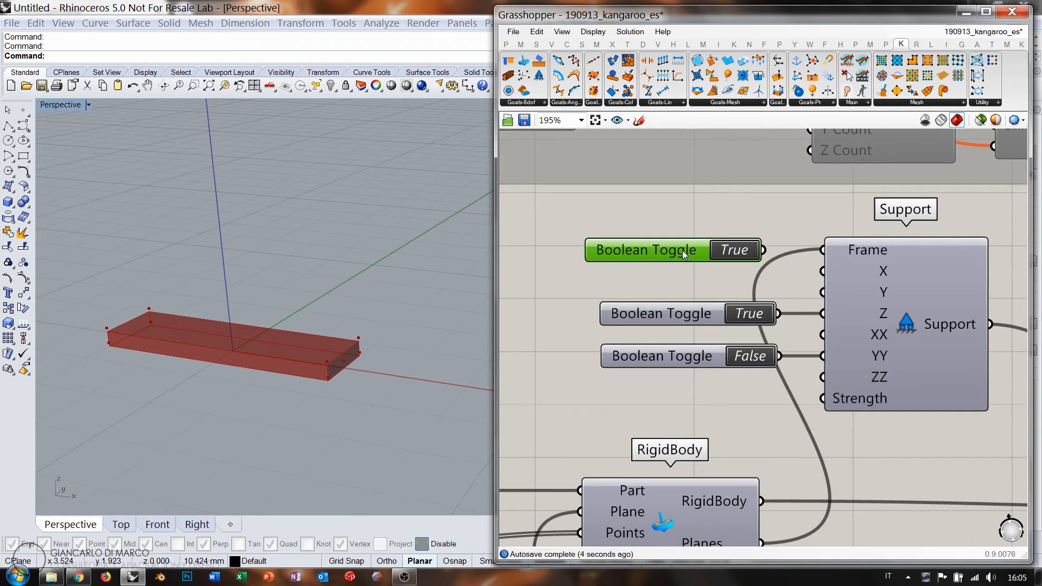
key(ctrl+v)
drag(682, 334, 682, 283)
key(ctrl+v)
drag(721, 347, 666, 388)
key(ctrl+v)
- Align and evenly space the six toggles, and connect them in order to the Support inputs X, Y, Z, XX, YY and ZZ
drag(747, 432, 637, 217)
click(687, 232)
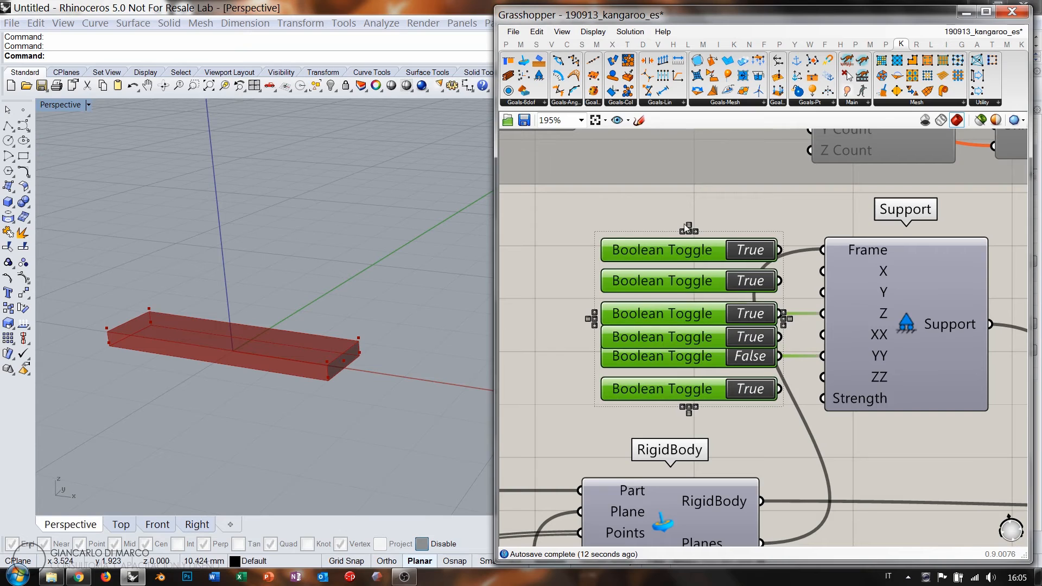
click(688, 225)
click(750, 231)
drag(779, 251, 822, 271)
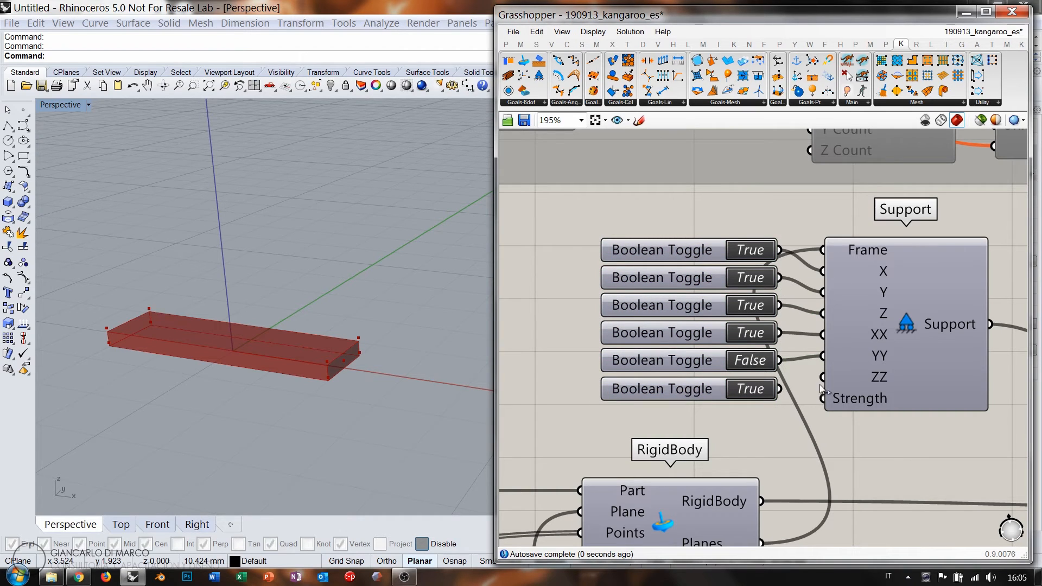
- Return the Support Z toggle to True and reset the BouncySolver simulation
scroll(796, 413, down, 3)
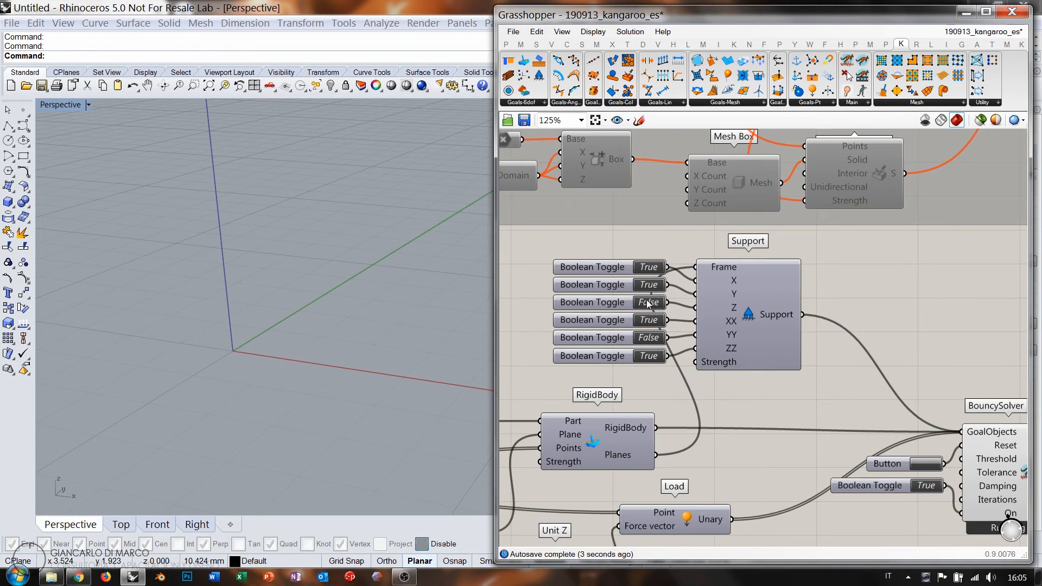
double_click(647, 301)
click(931, 465)
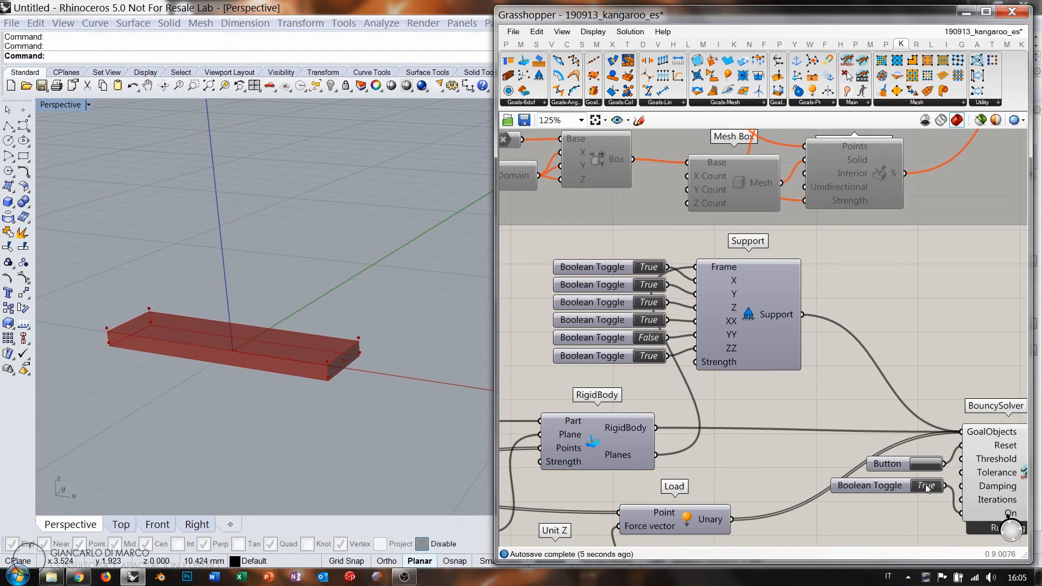
- Examine the Evaluate Surface plane on the box's end face in relation to the RigidBody and Support components
right_drag(646, 464, 773, 367)
scroll(773, 366, down, 1)
right_drag(614, 390, 697, 382)
click(692, 416)
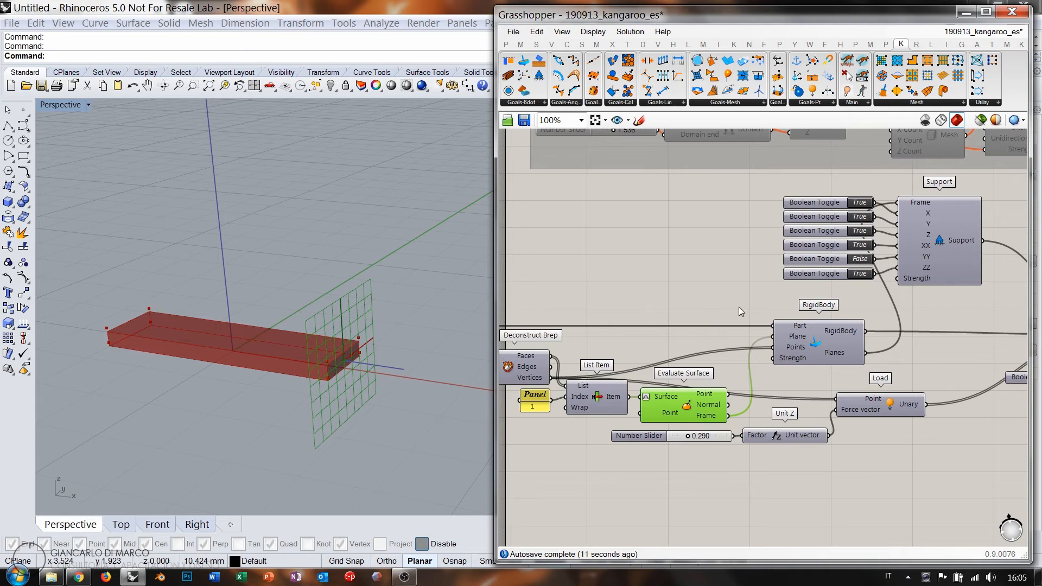
mouse_move(796, 337)
click(941, 231)
right_drag(941, 231, 829, 249)
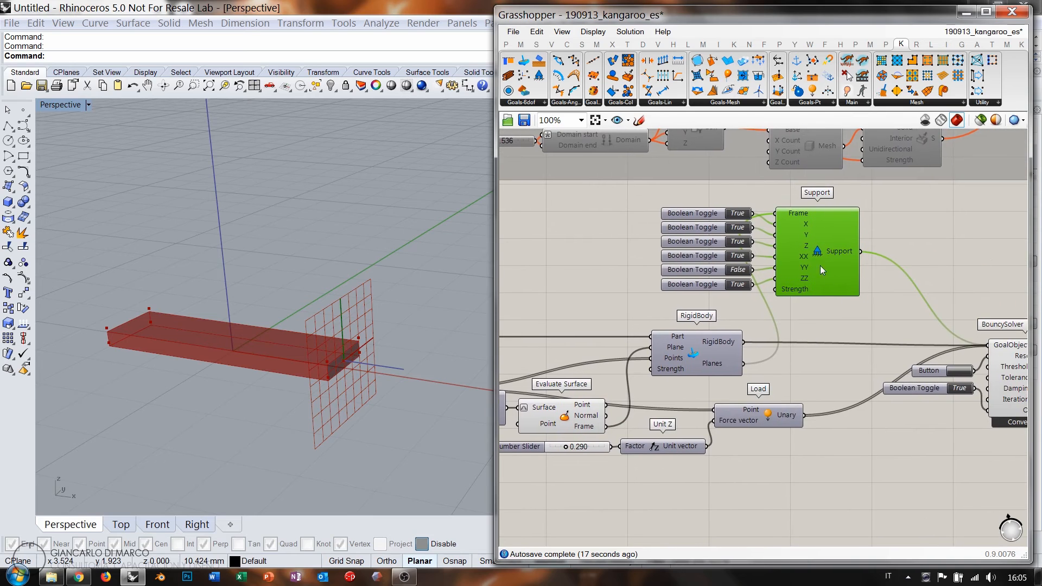
click(812, 318)
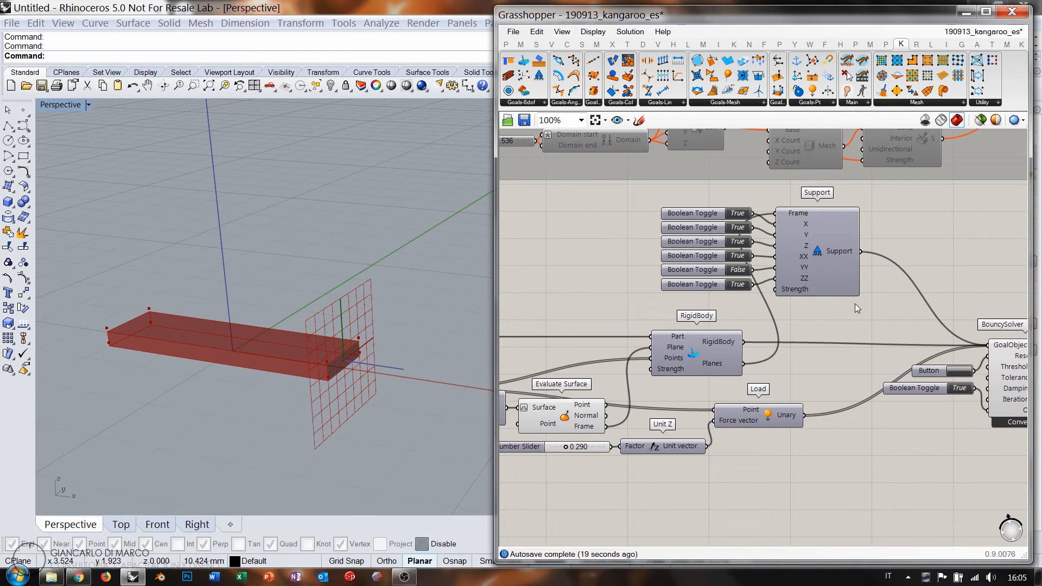
- Reset BouncySolver and raise the Unit Z factor to 0.880
click(952, 372)
right_drag(592, 373, 656, 357)
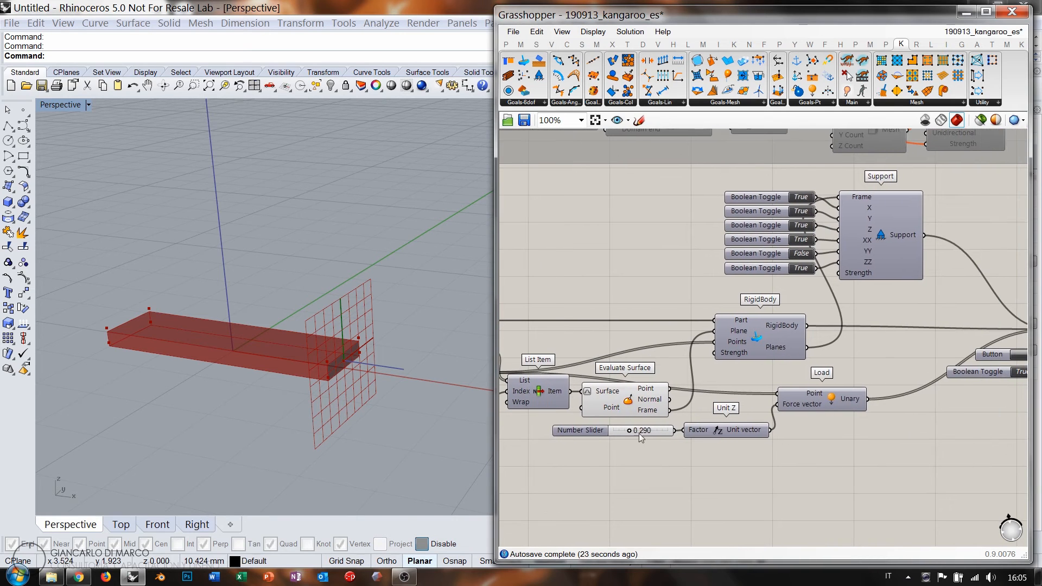
drag(624, 434, 665, 432)
- Set the Support YY toggle to True, and unplug and reconnect the Evaluate Surface Frame wire at the RigidBody Plane input
right_drag(808, 297, 770, 330)
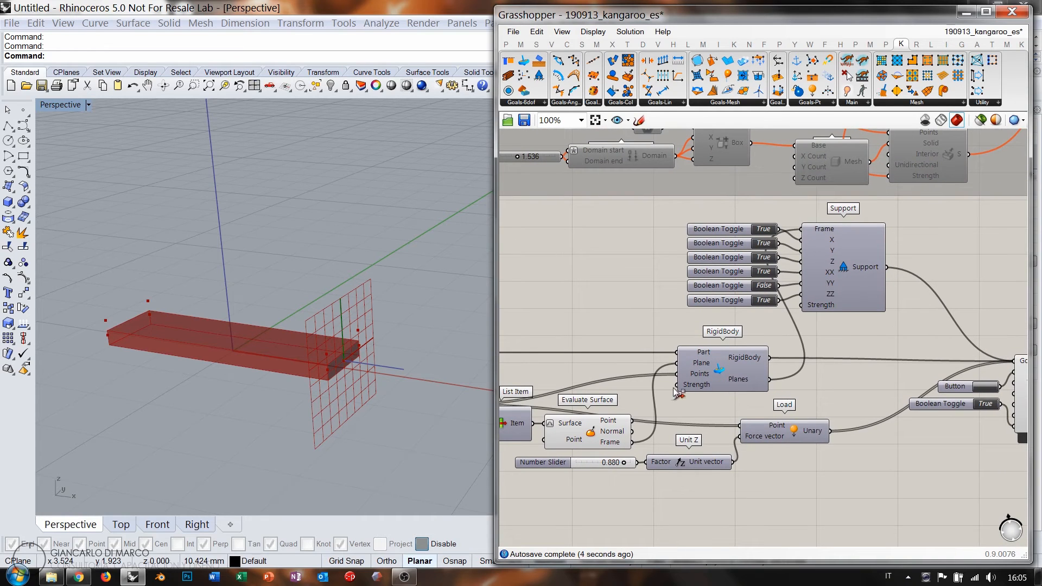
drag(632, 441, 673, 374)
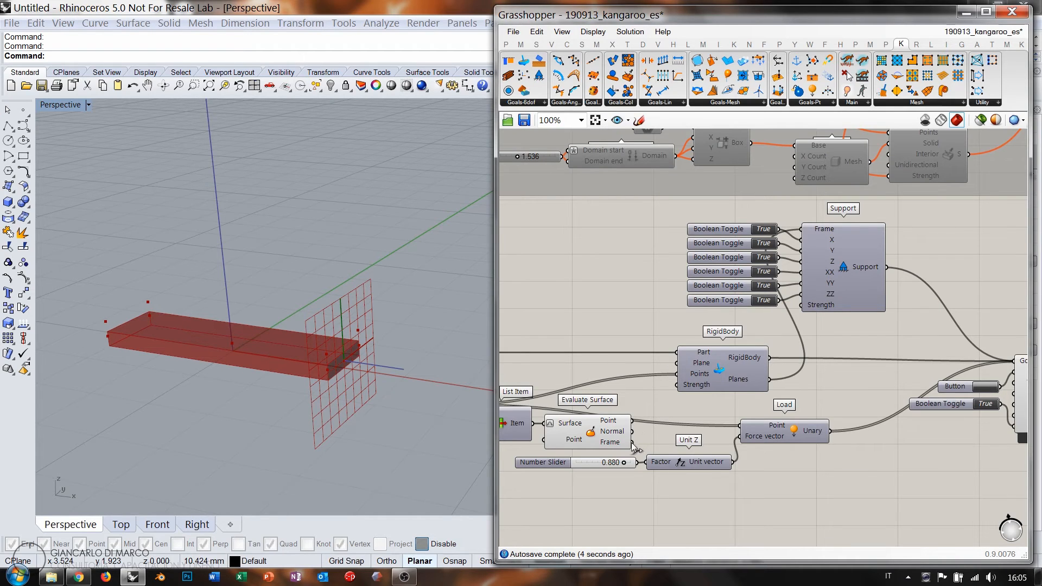
drag(632, 442, 677, 363)
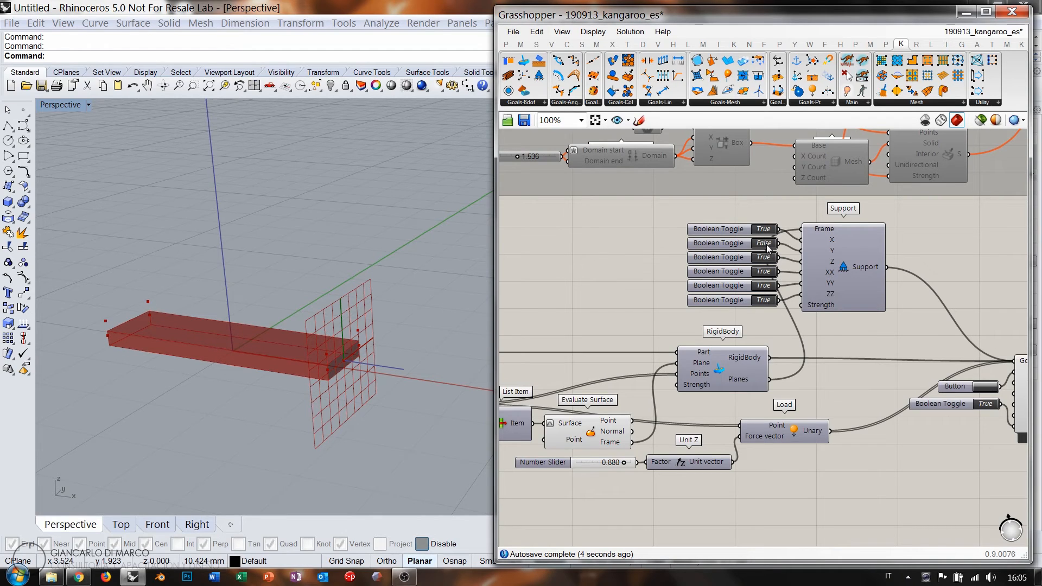
- Set the Support XX toggle to False, switching it repeatedly between True and False to test the box's rotation
double_click(764, 271)
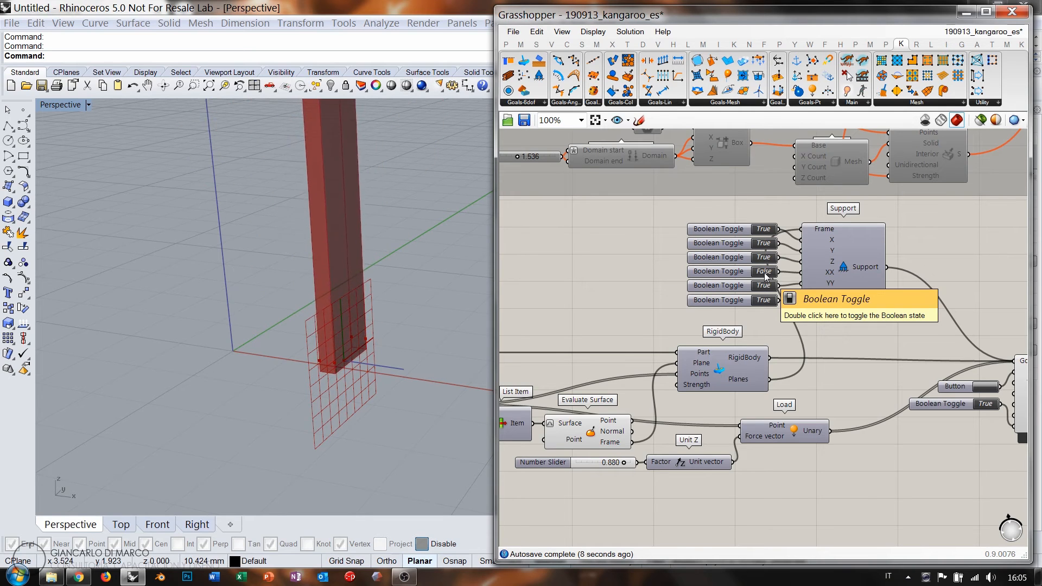
click(394, 347)
mouse_move(392, 346)
right_down()
mouse_move(366, 336)
mouse_move(413, 348)
mouse_move(437, 330)
mouse_move(365, 352)
mouse_move(379, 336)
right_up()
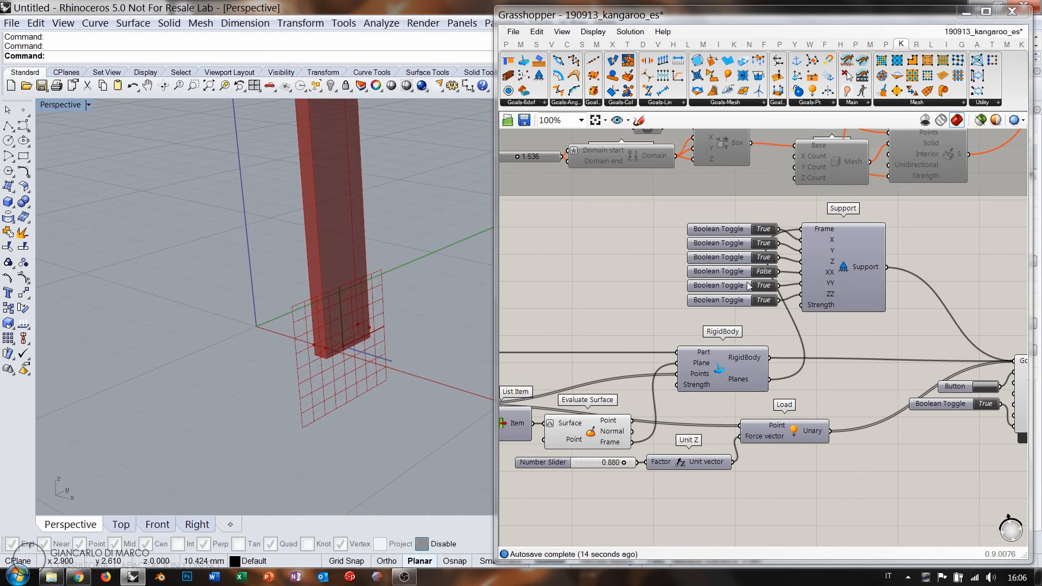
double_click(763, 271)
double_click(763, 272)
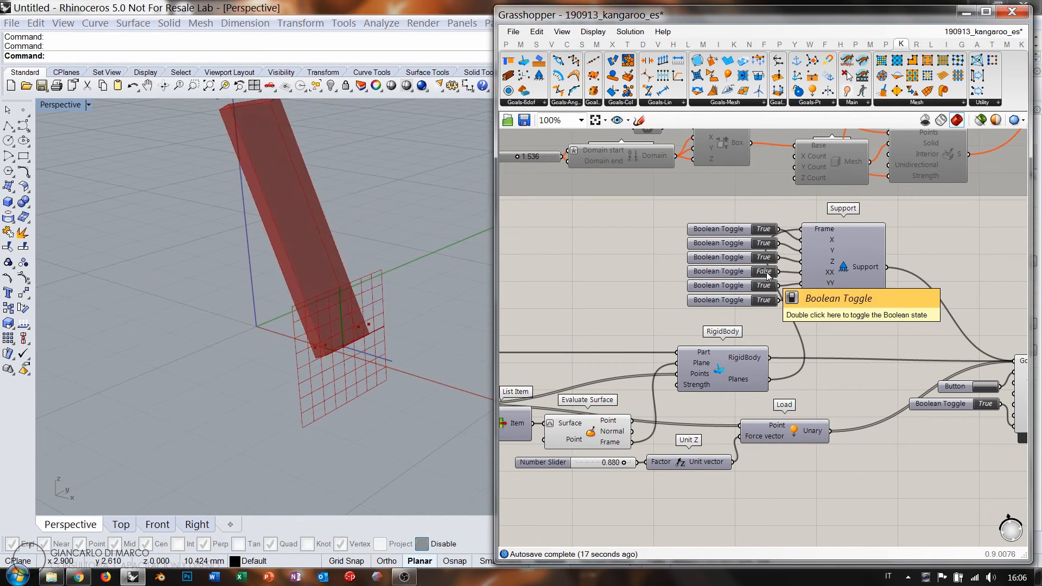
double_click(767, 274)
double_click(767, 274)
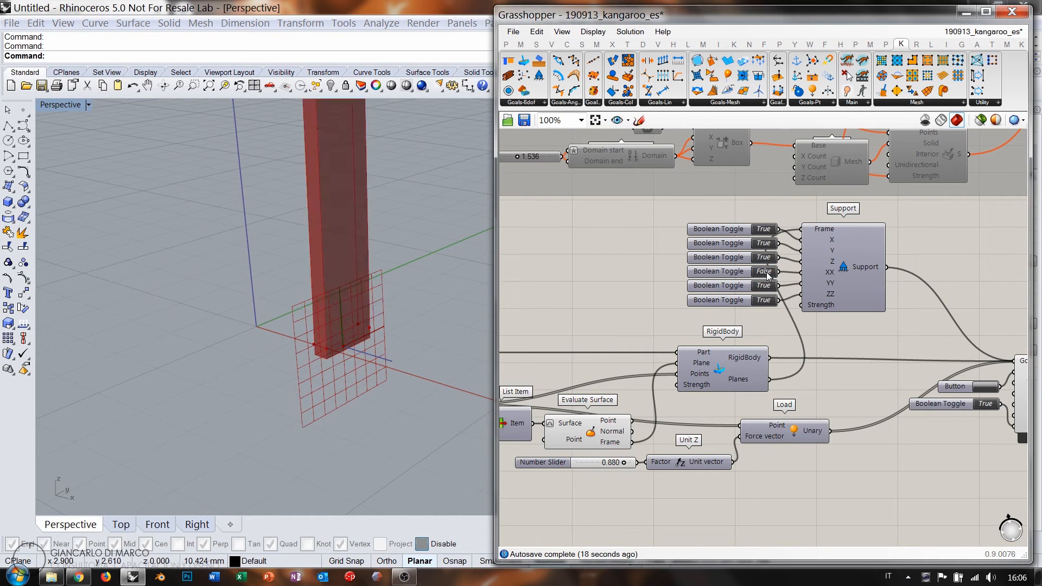
- Examine how the box rotates about its end-face plane, flipping the Support XX toggle to True and back to False
right_drag(652, 280, 631, 318)
right_drag(342, 280, 345, 362)
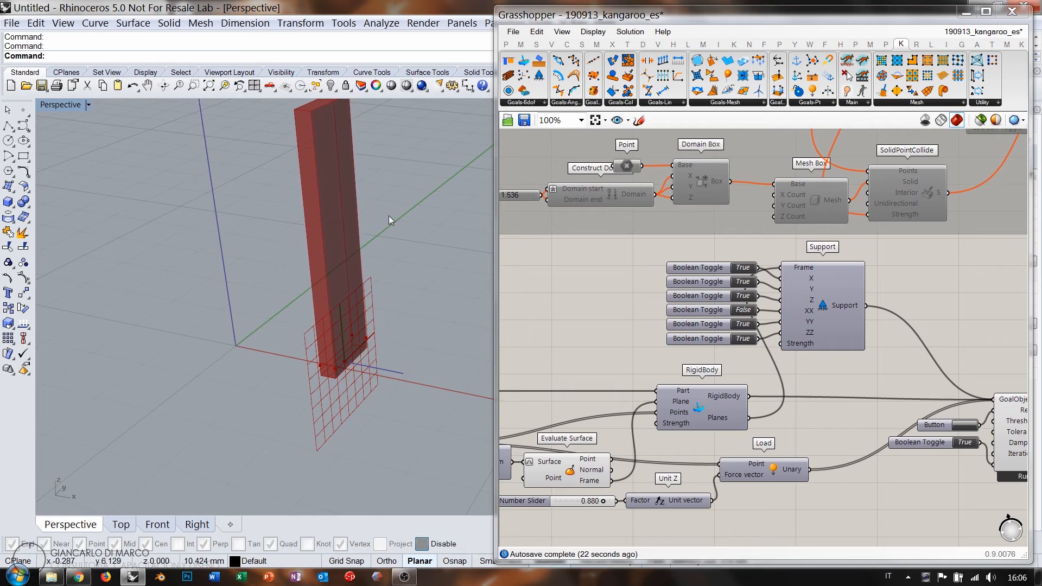
mouse_move(301, 315)
right_down()
mouse_move(342, 295)
mouse_move(293, 320)
right_up()
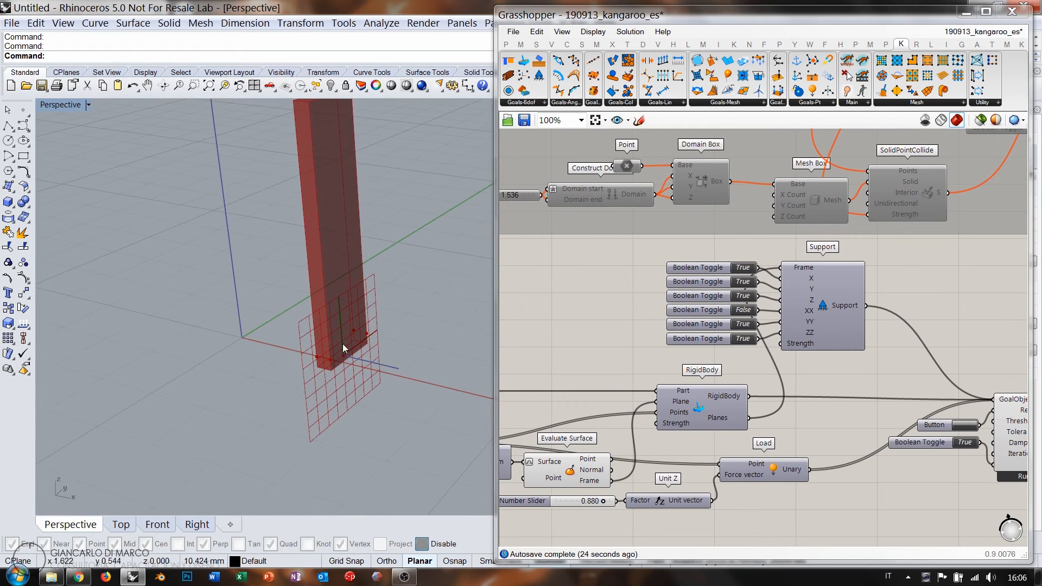
right_drag(349, 354, 364, 344)
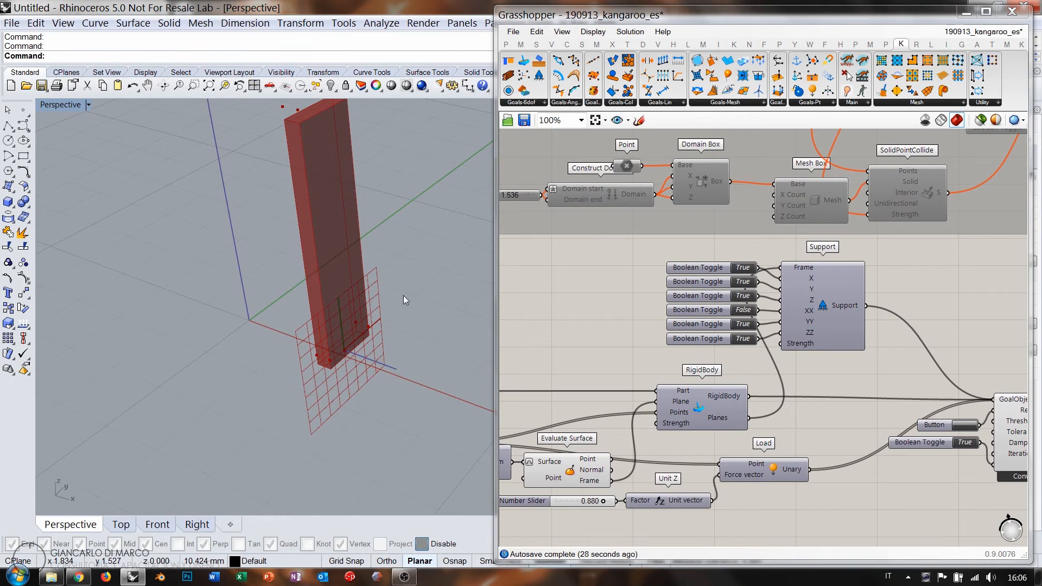
right_drag(385, 356, 391, 326)
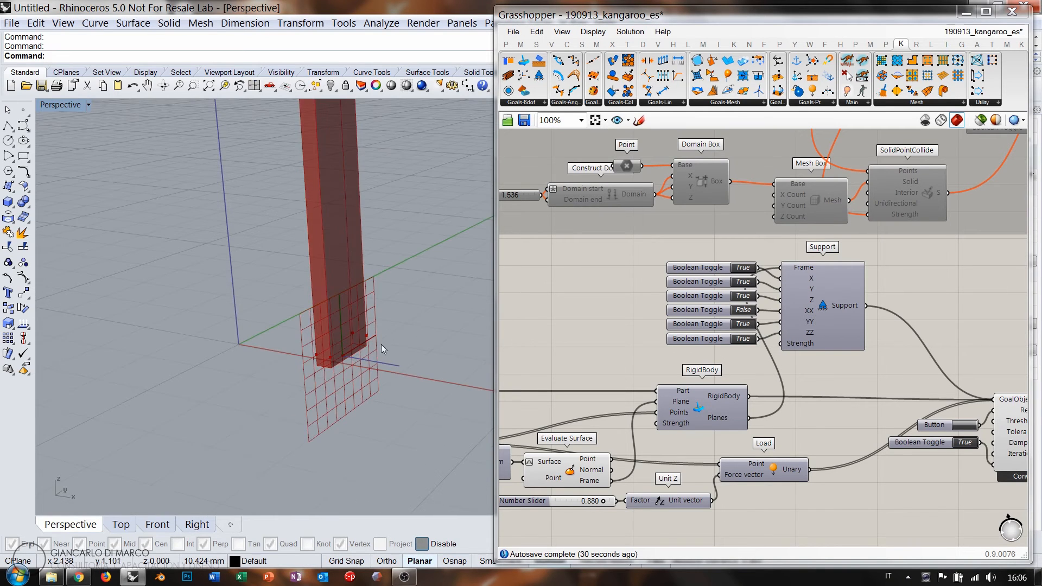
scroll(771, 315, up, 5)
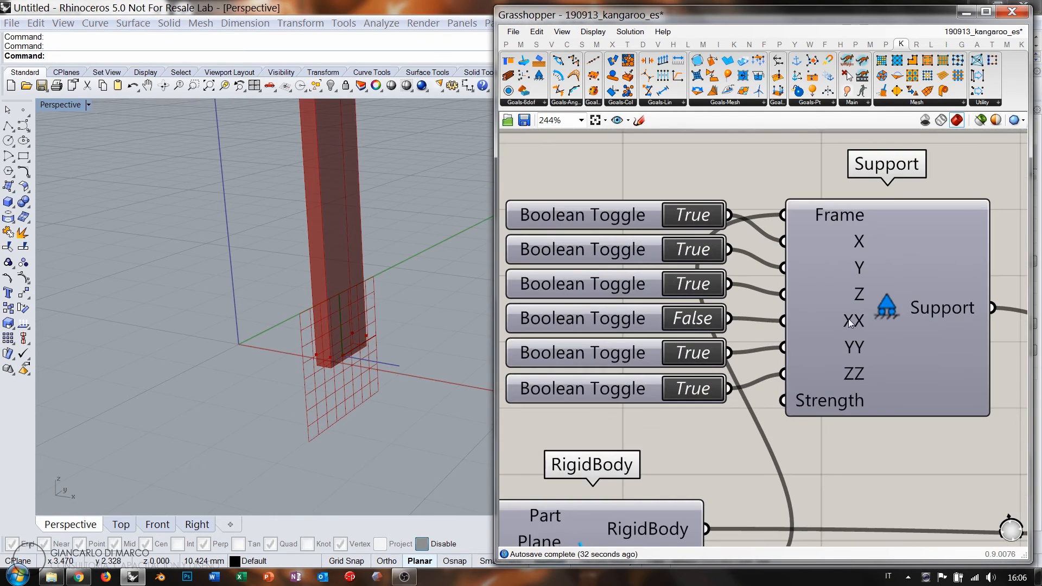
double_click(686, 319)
double_click(685, 318)
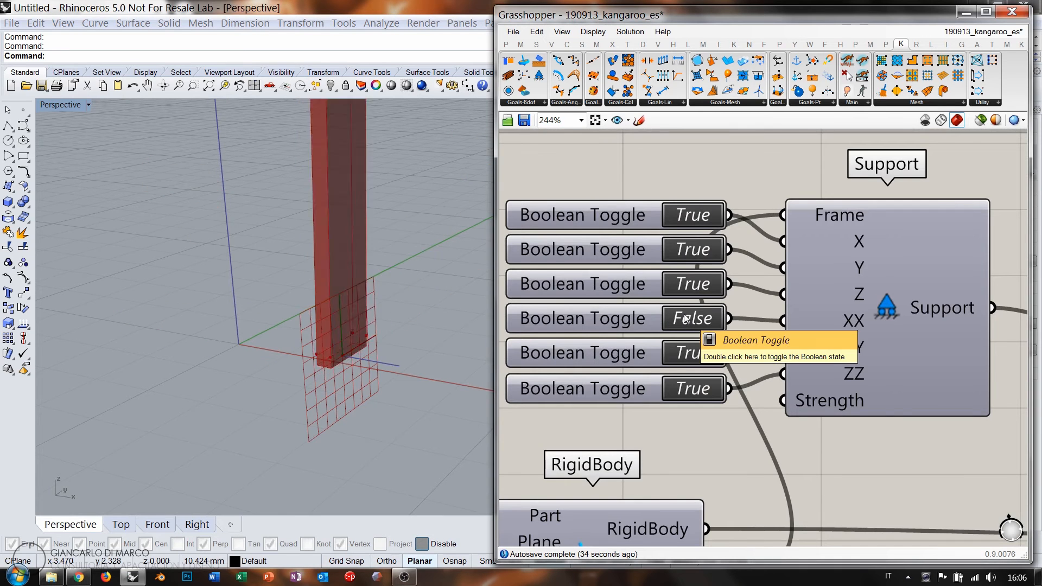
scroll(343, 374, down, 5)
right_drag(341, 389, 344, 363)
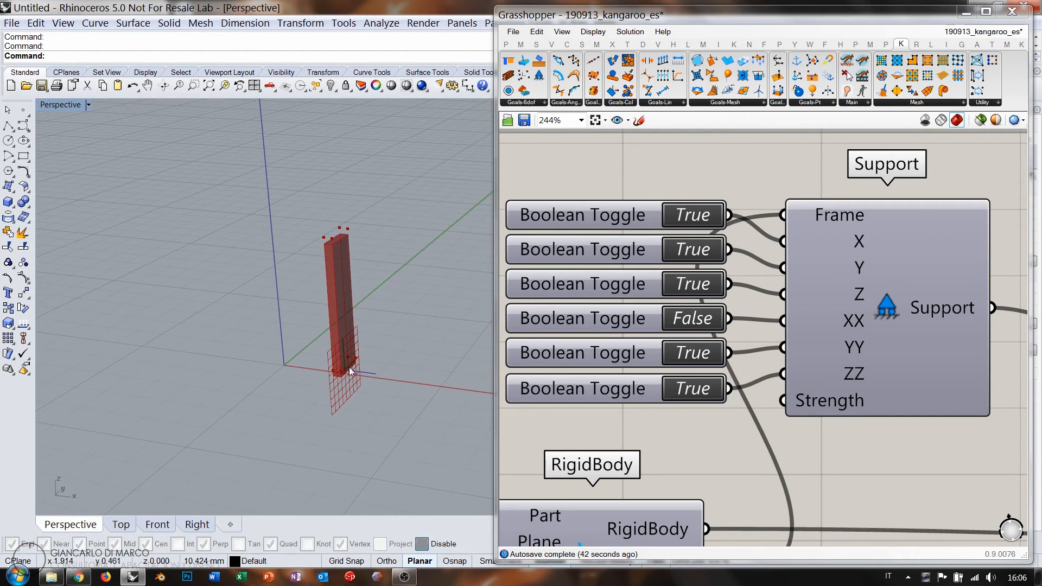
- Hide the Evaluate Surface plane preview in the viewport
scroll(619, 379, down, 5)
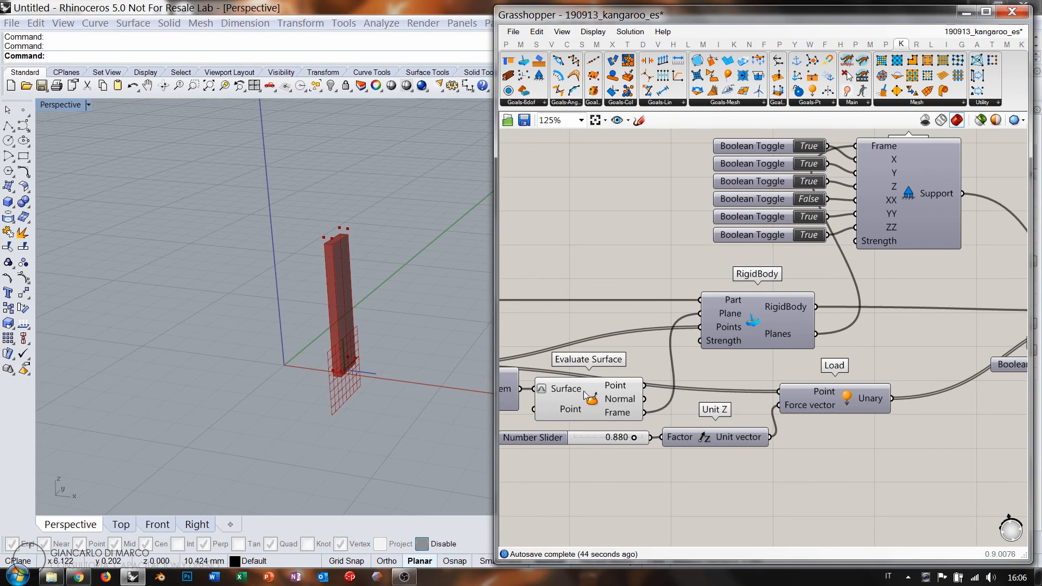
click(606, 383)
key(ctrl+q)
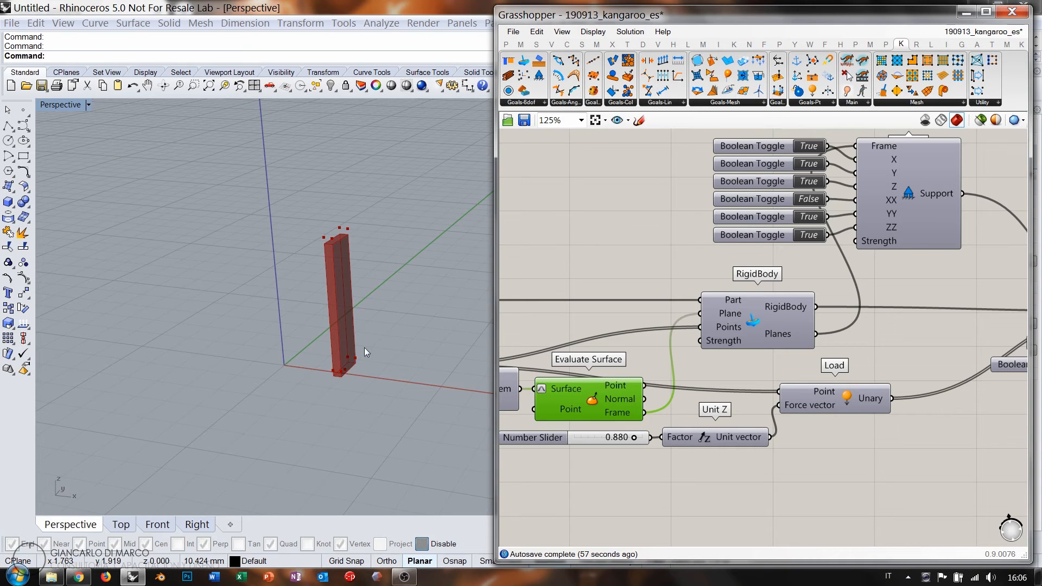
- Set the BouncySolver toggle to False and reset the simulation so the box returns to its starting position
scroll(752, 324, down, 2)
scroll(751, 324, down, 1)
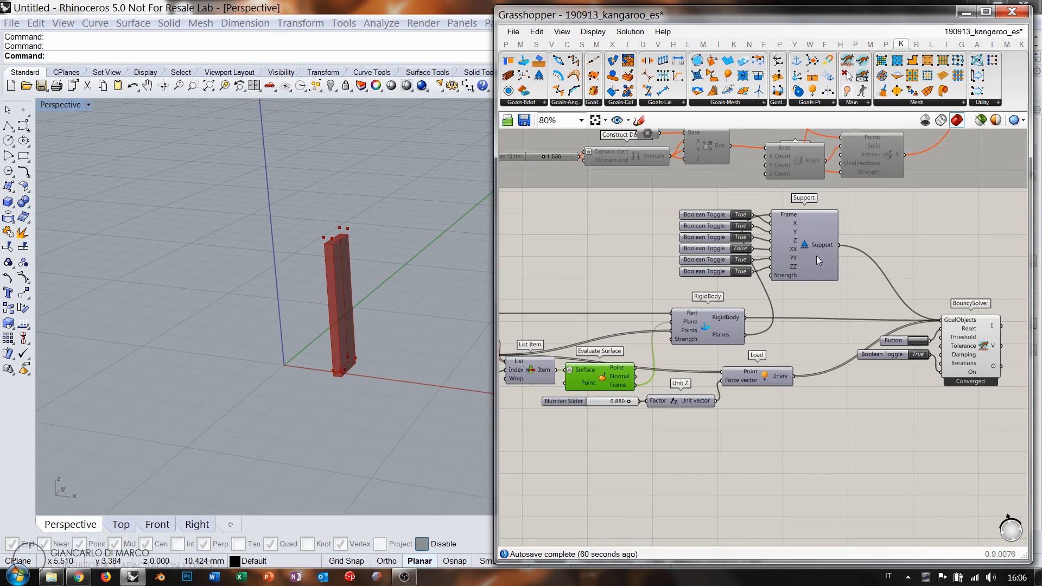
scroll(812, 239, up, 1)
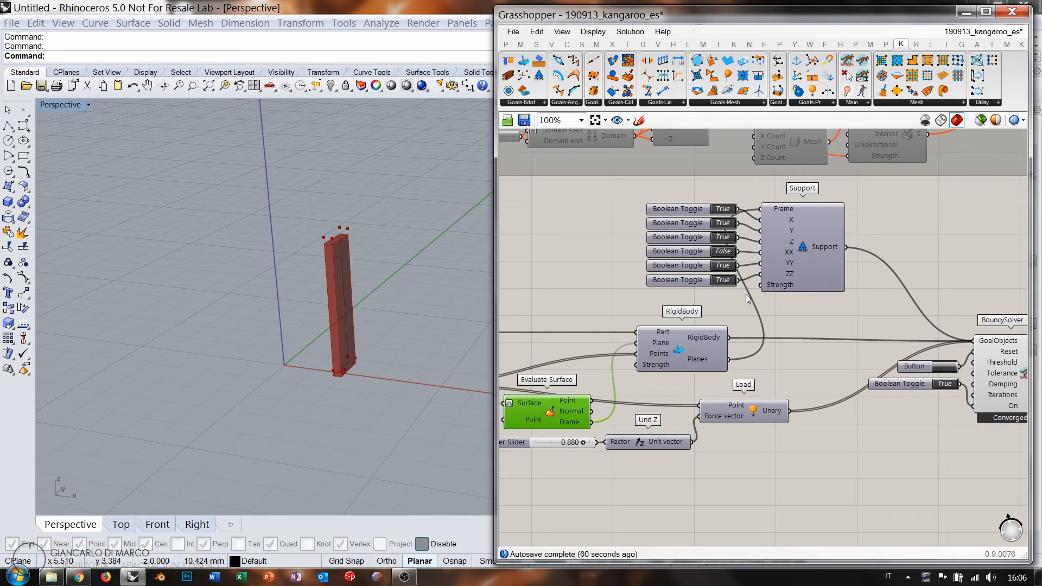
click(950, 385)
click(950, 367)
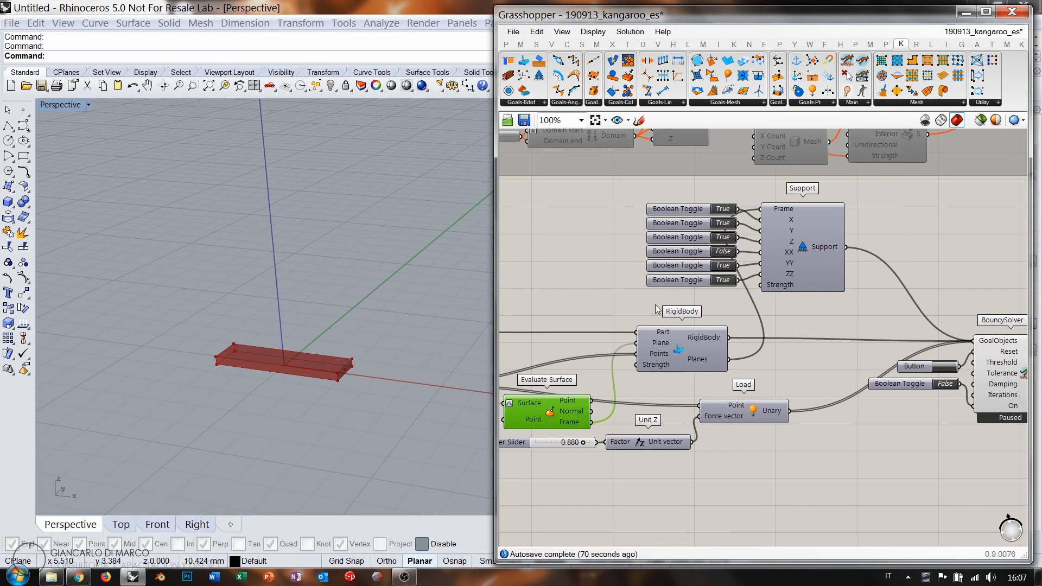
- Add a Point parameter beside the Domain Box component
click(634, 298)
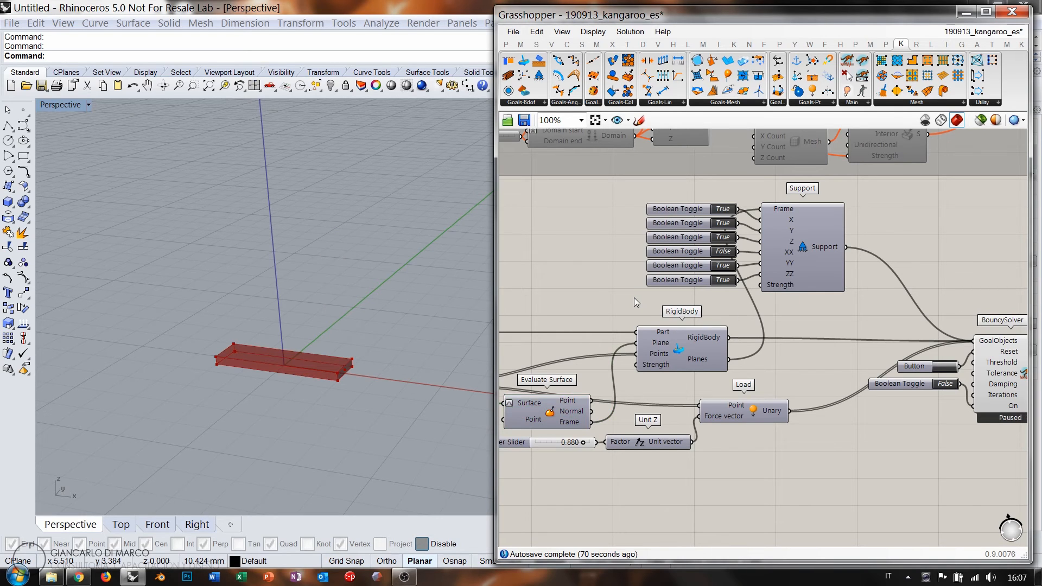
right_drag(634, 297, 746, 267)
scroll(799, 258, down, 1)
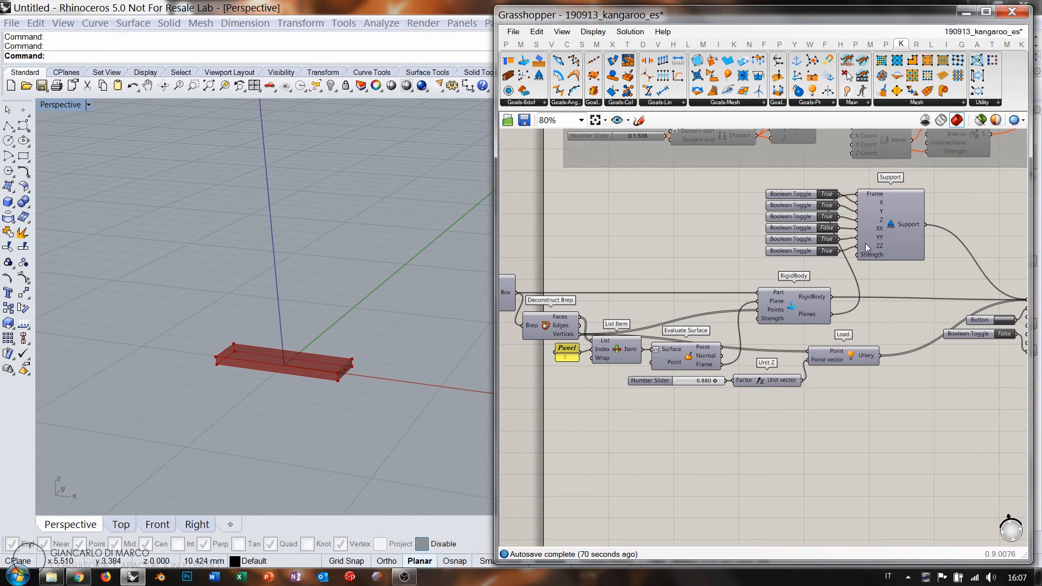
right_drag(524, 292, 706, 266)
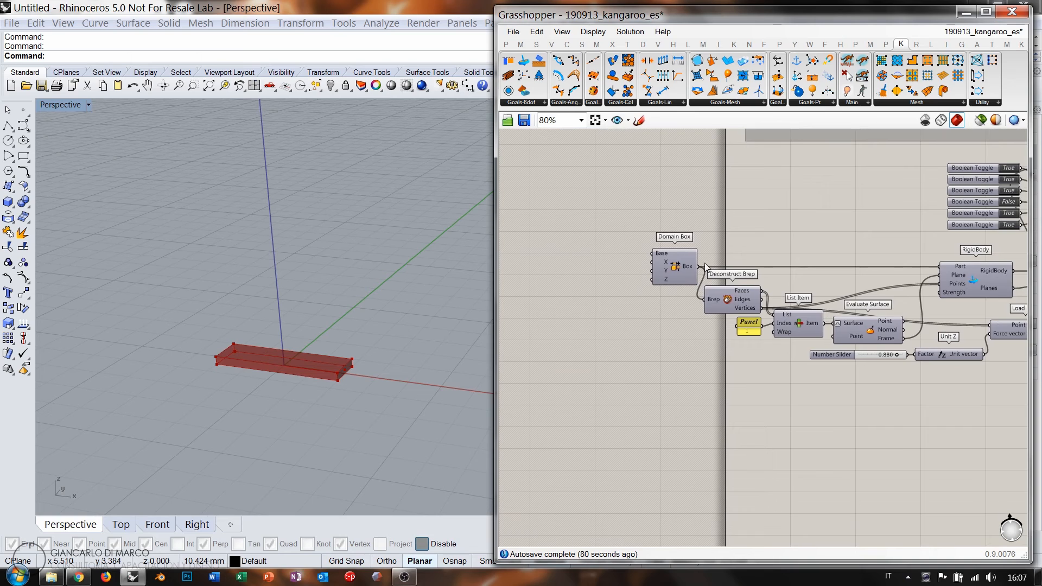
double_click(623, 256)
text(p)
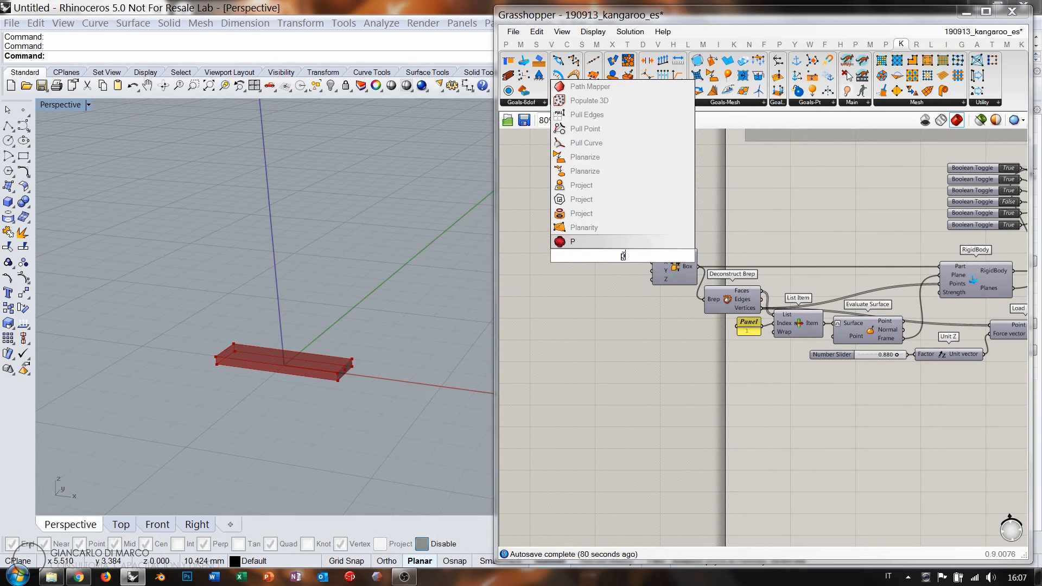
text(oint)
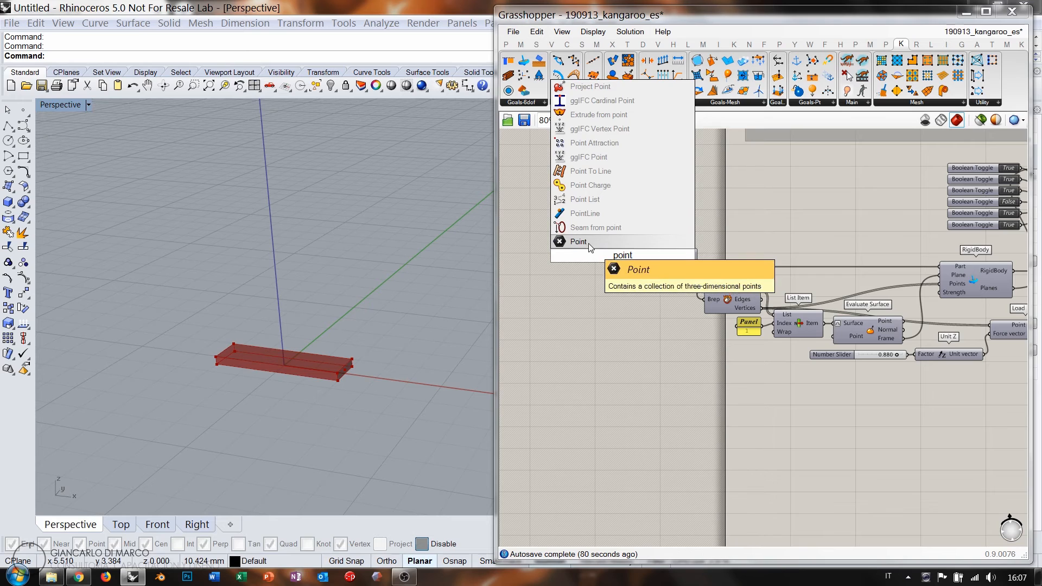
click(589, 243)
- Assign a single point to the Point parameter and connect it to the Domain Box Base input
right_click(619, 255)
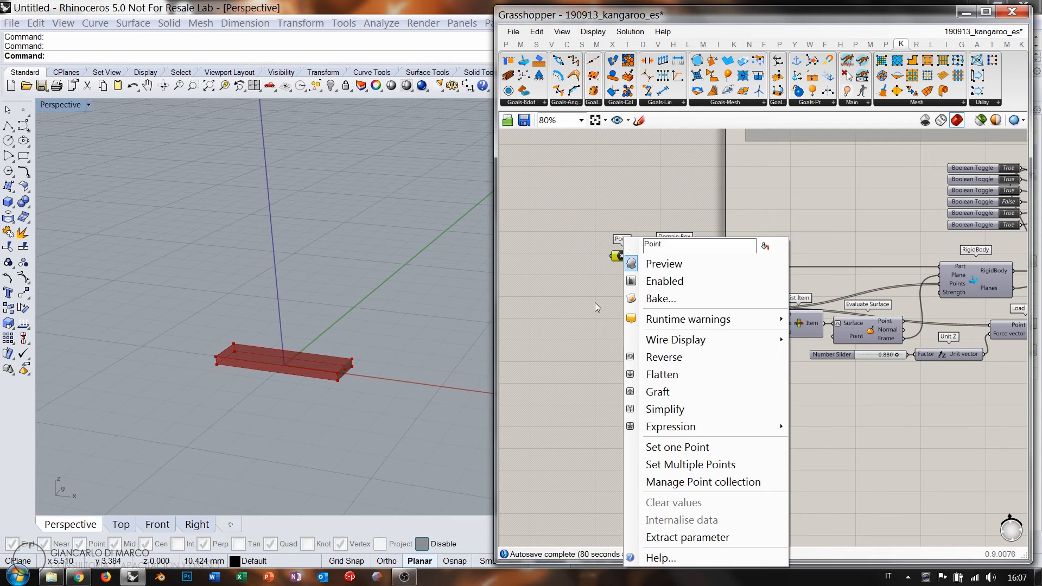
click(659, 444)
click(452, 371)
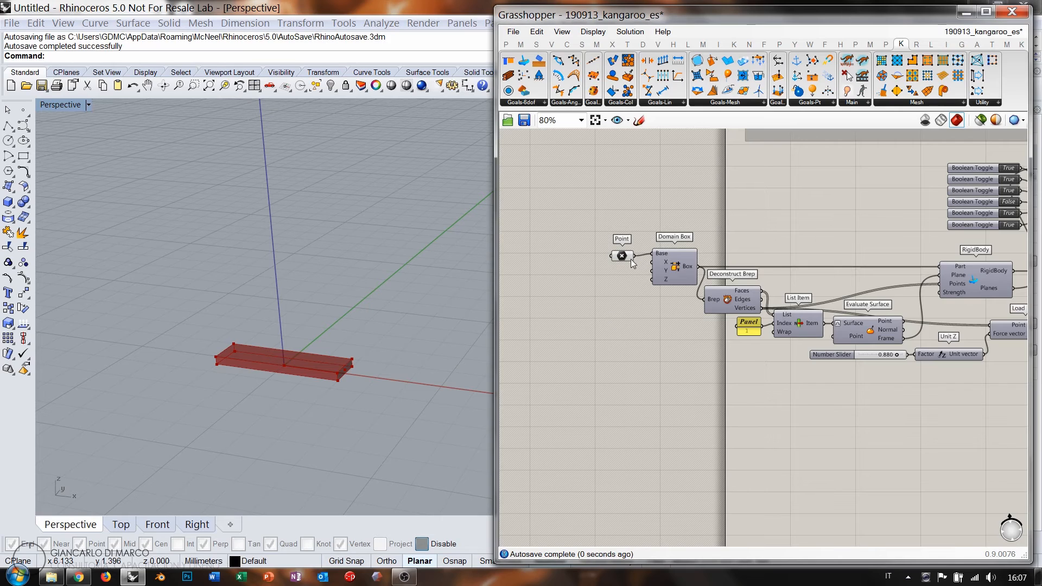
- Duplicate the Point and Domain Box pair below the existing definition
drag(622, 256, 630, 254)
right_drag(681, 322, 607, 324)
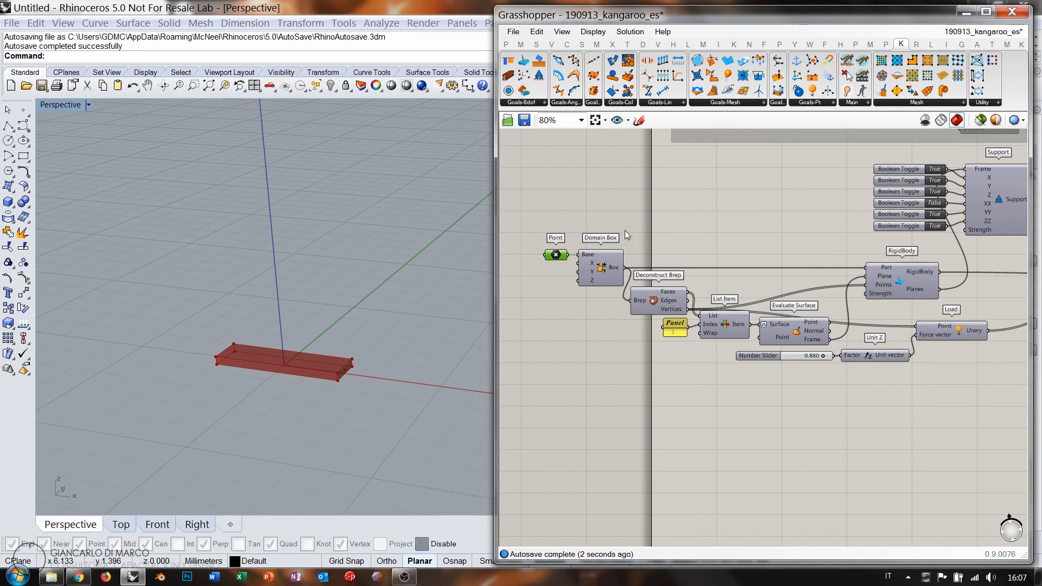
drag(624, 214, 521, 281)
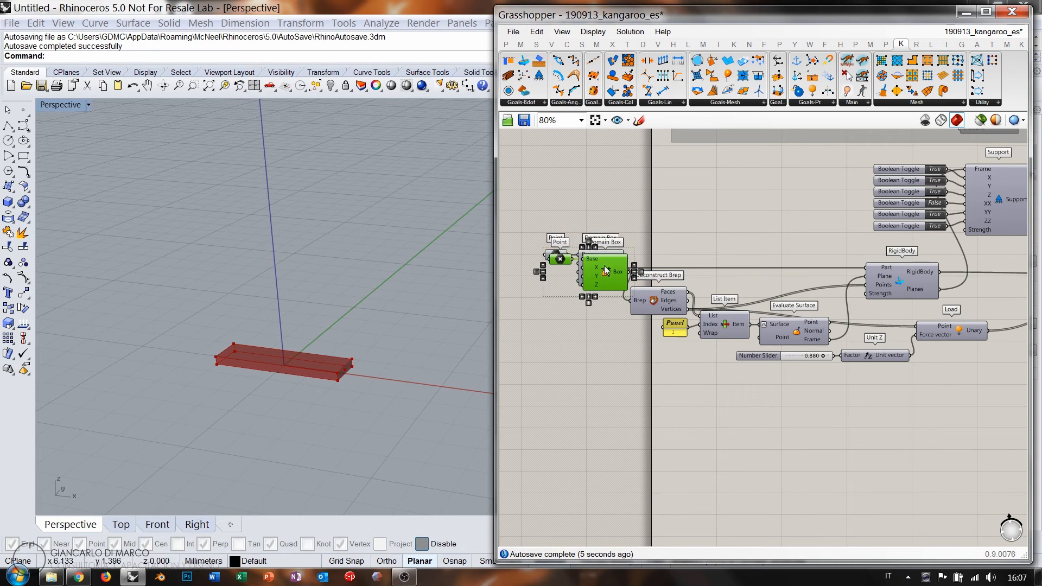
alt+drag(602, 268, 601, 429)
click(666, 435)
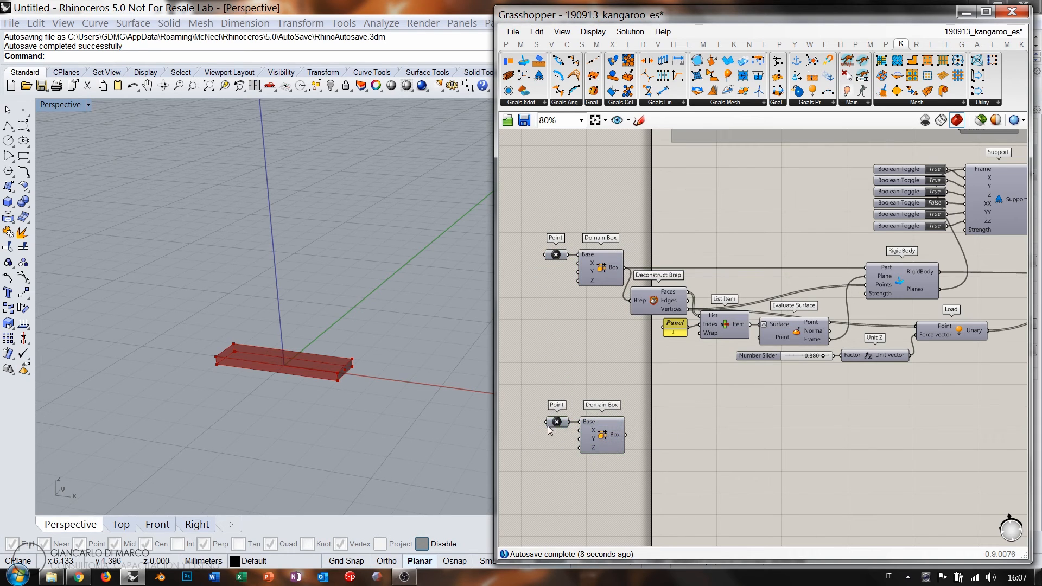
- Turn on the viewport preview of the copied Point and Domain Box
click(550, 423)
key(ctrl+q)
click(602, 434)
key(ctrl+q)
click(663, 433)
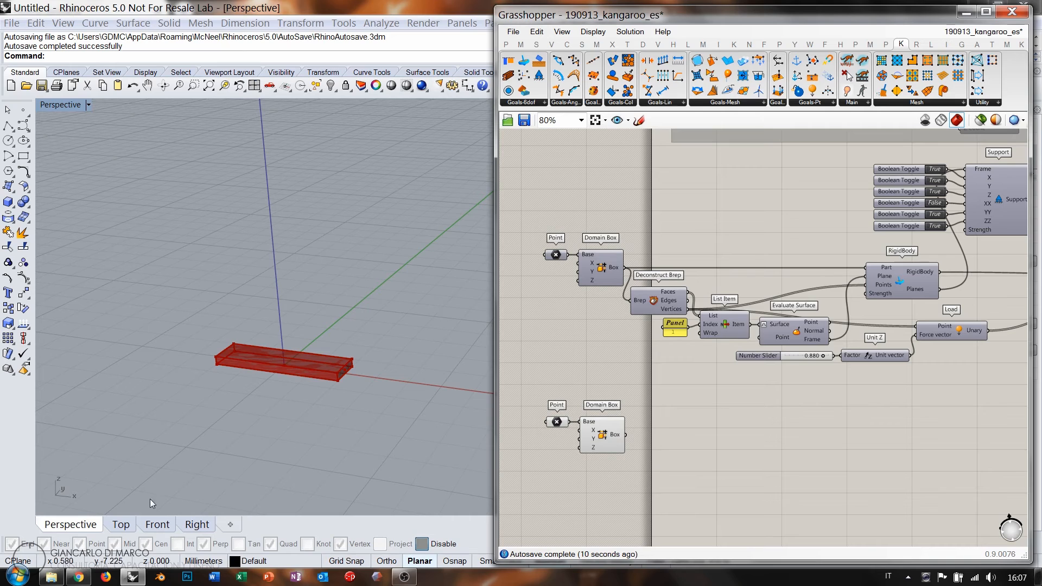
- In the Front view, move the copied point about 5.5 mm diagonally upward and toward positive X, clear of the first box
click(165, 527)
right_drag(322, 357, 346, 431)
click(556, 422)
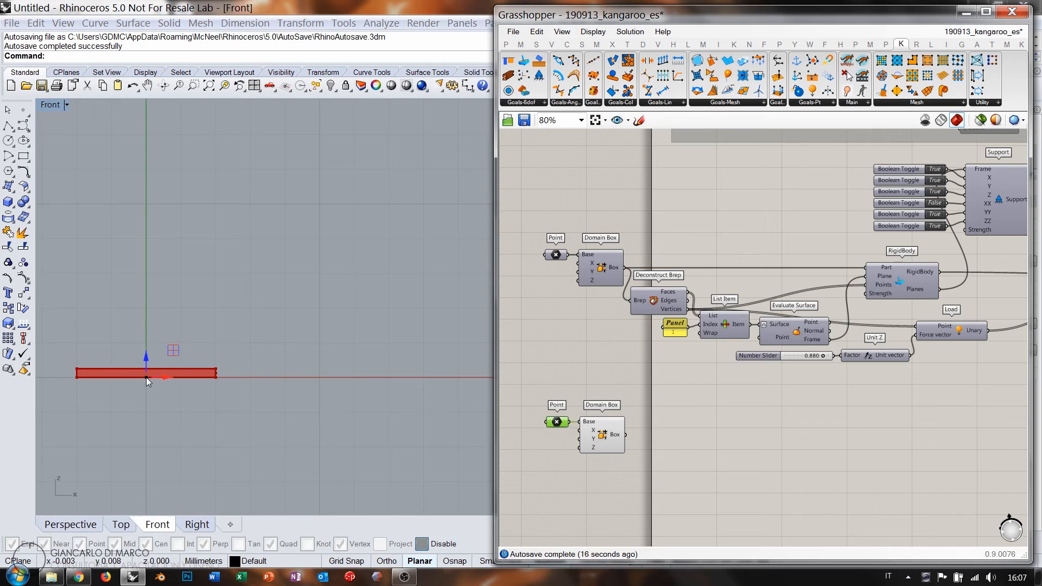
drag(146, 376, 284, 250)
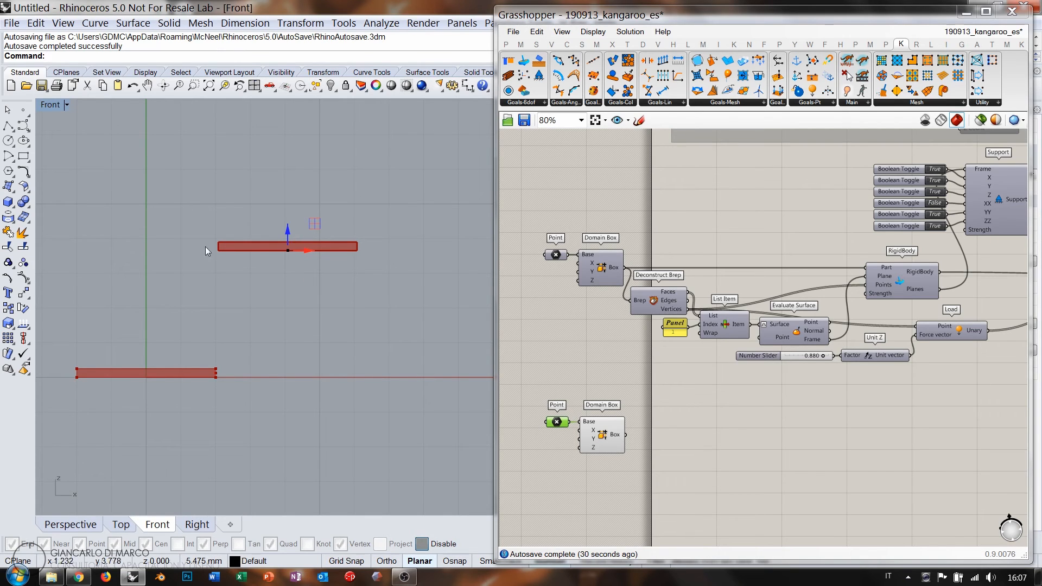
click(628, 367)
- Add a second RigidBody component and connect the copied Domain Box to its Part input
right_drag(664, 405, 665, 379)
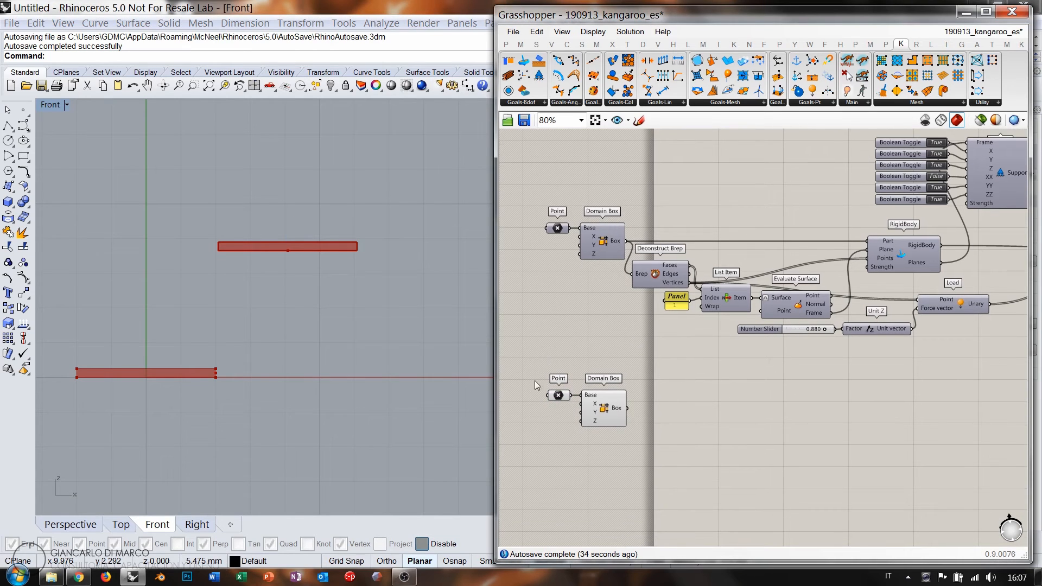
right_drag(592, 410, 565, 420)
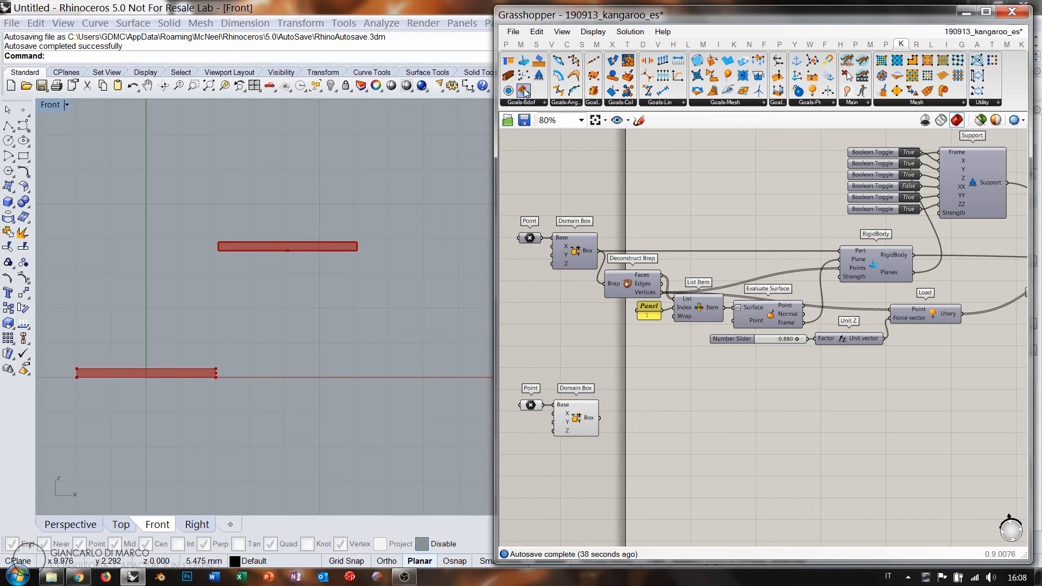
drag(524, 64, 824, 415)
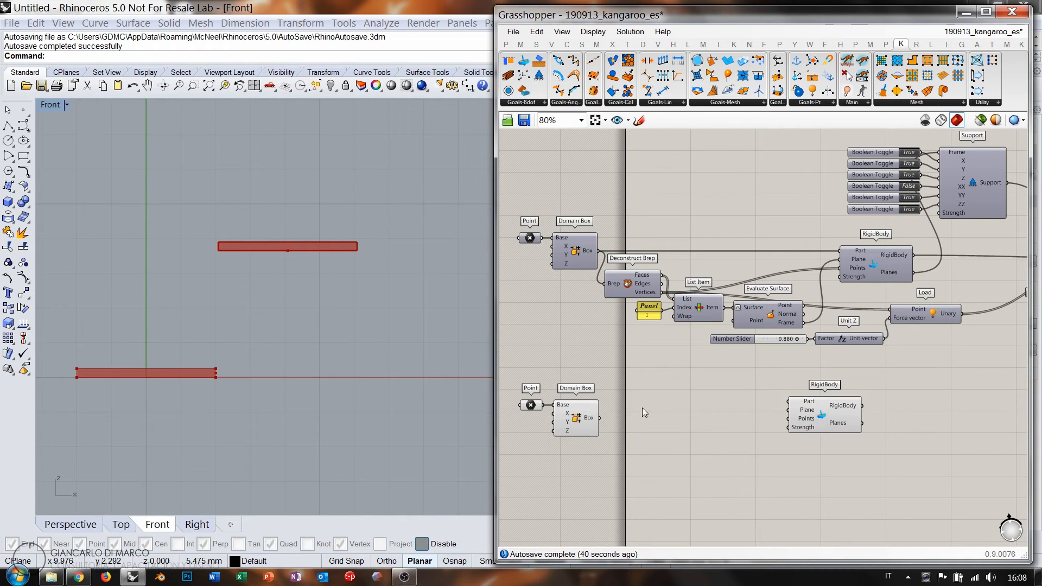
drag(599, 417, 888, 430)
click(824, 458)
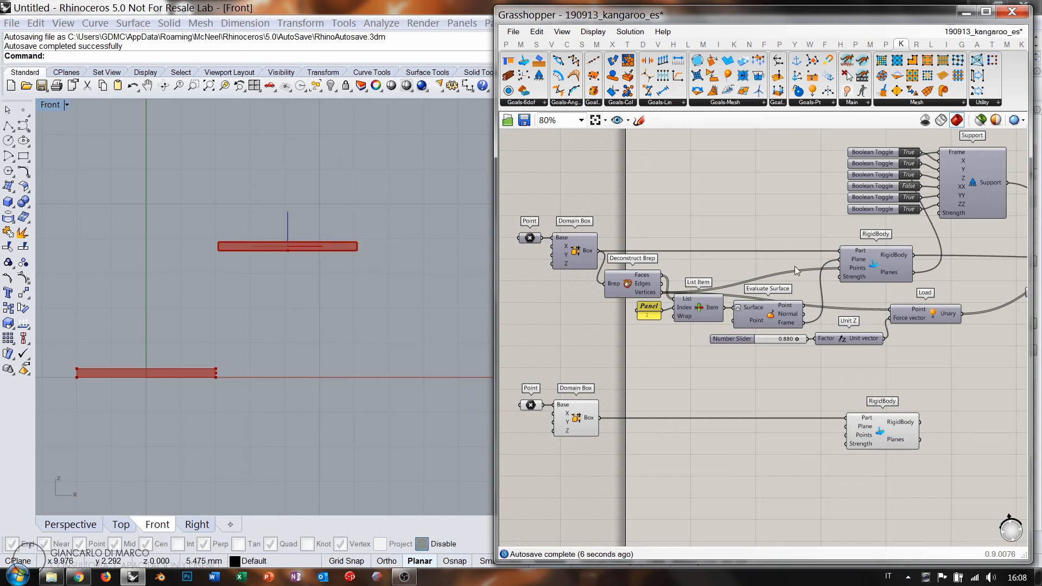
- Duplicate the Deconstruct Brep, Panel, List Item and Evaluate Surface components and feed the copied Domain Box into the new Deconstruct Brep
drag(794, 266, 625, 329)
drag(702, 310, 642, 451)
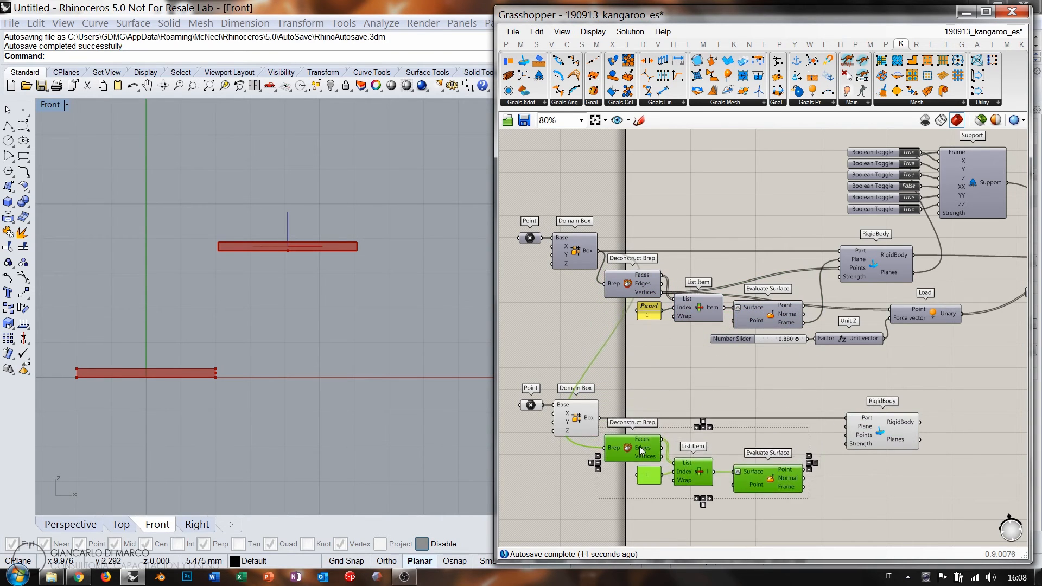
click(611, 420)
drag(601, 421, 603, 447)
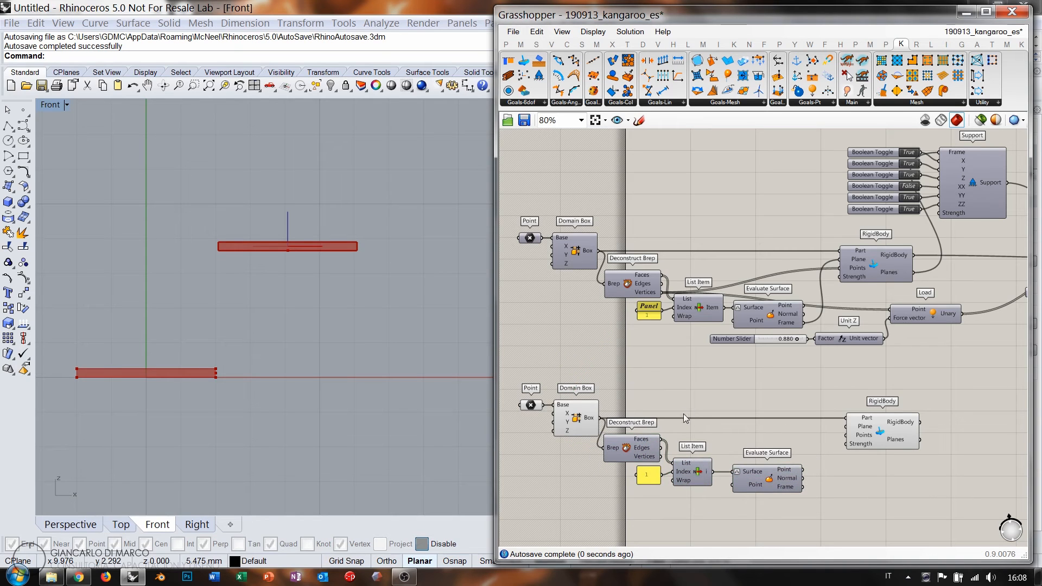
- Connect the copied Evaluate Surface Frame output to the Plane input of the second RigidBody
right_drag(683, 477, 682, 425)
scroll(682, 424, up, 1)
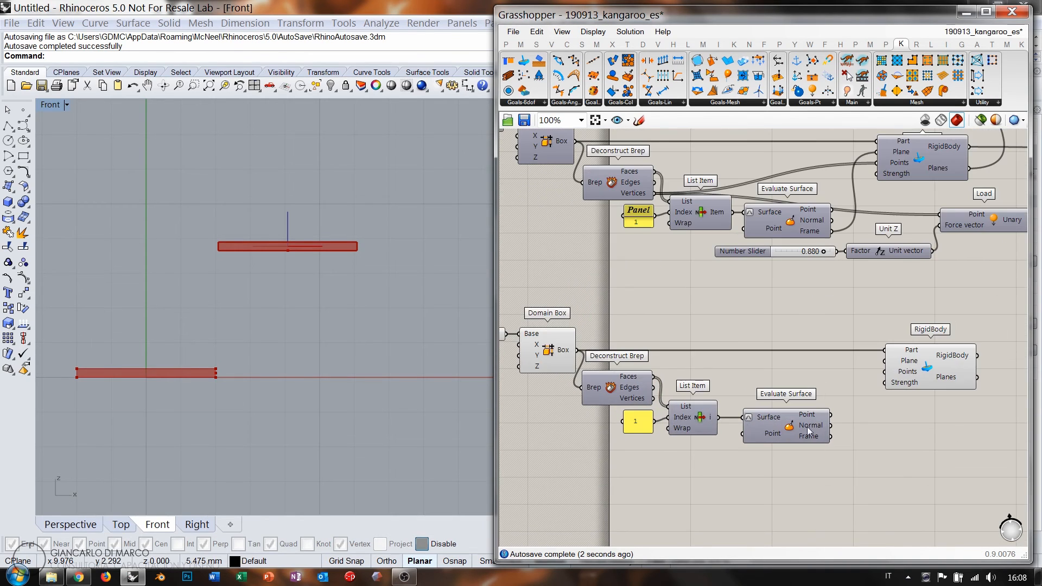
drag(832, 438, 883, 363)
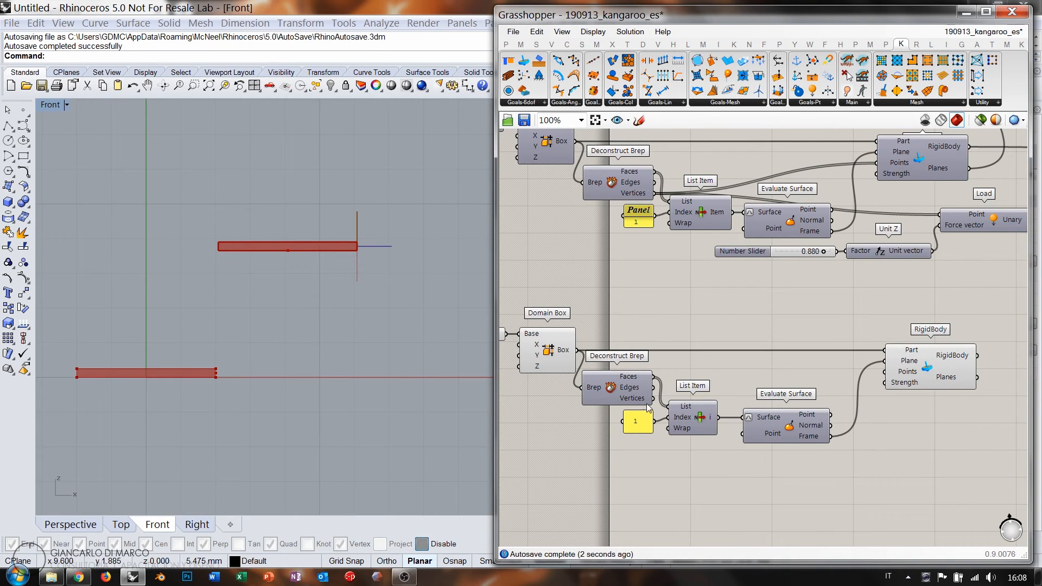
- Set the copied List Item's index panel to 4
double_click(636, 422)
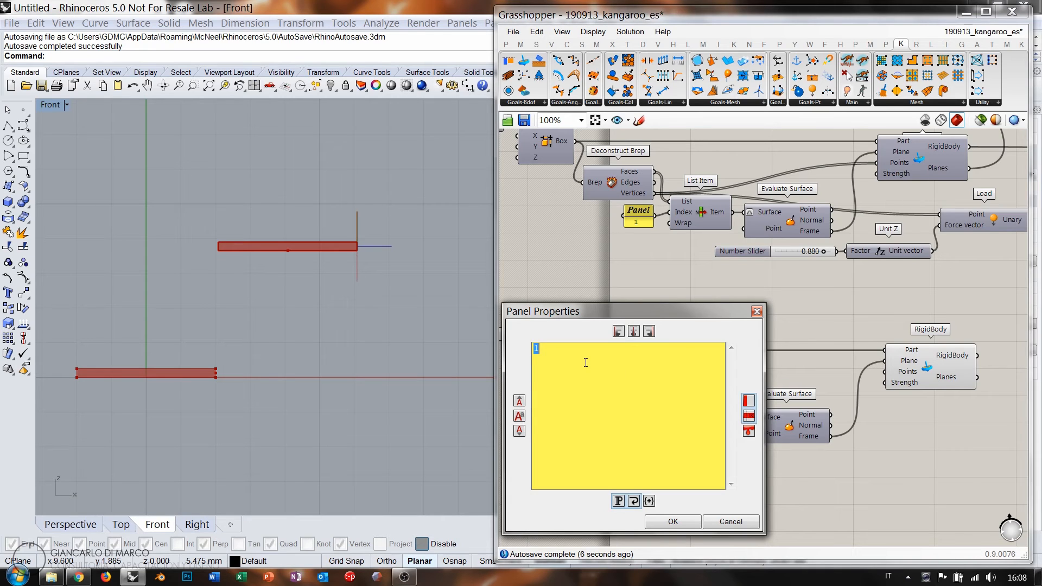
click(669, 522)
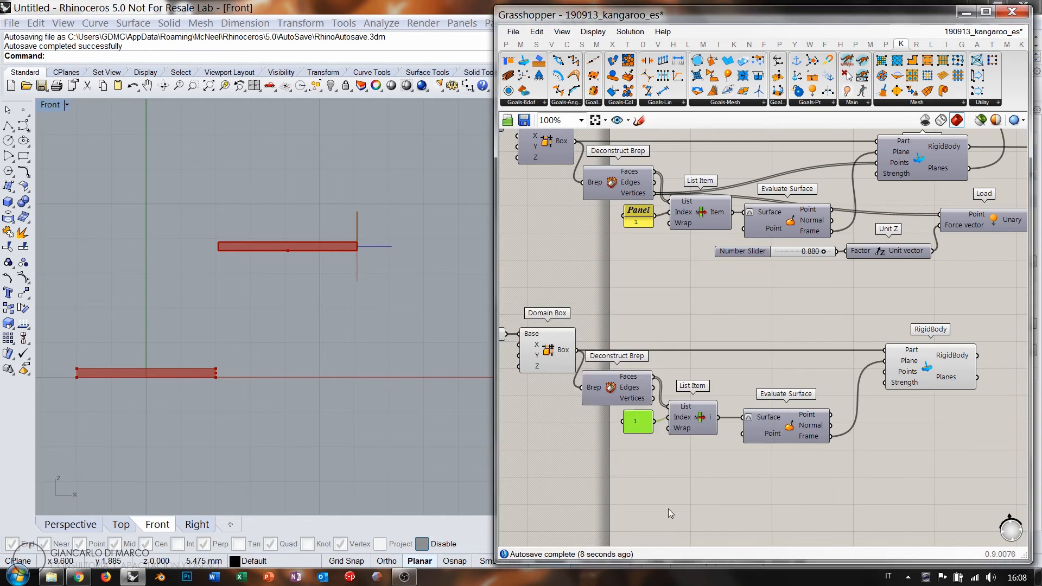
click(798, 340)
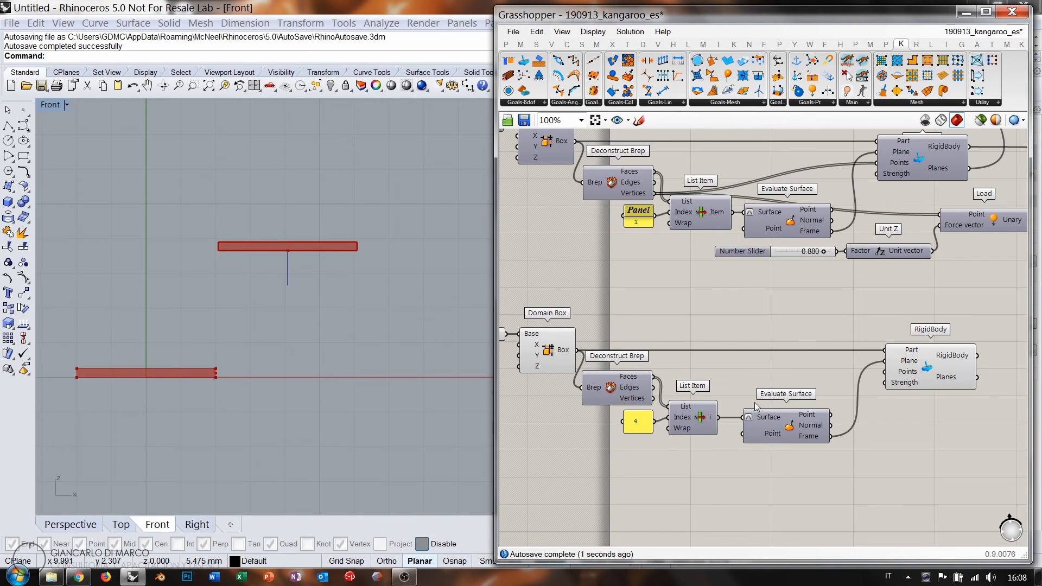
- Rearrange the copied Evaluate Surface, List Item and index panel into a compact row before the second RigidBody
right_drag(851, 415, 776, 422)
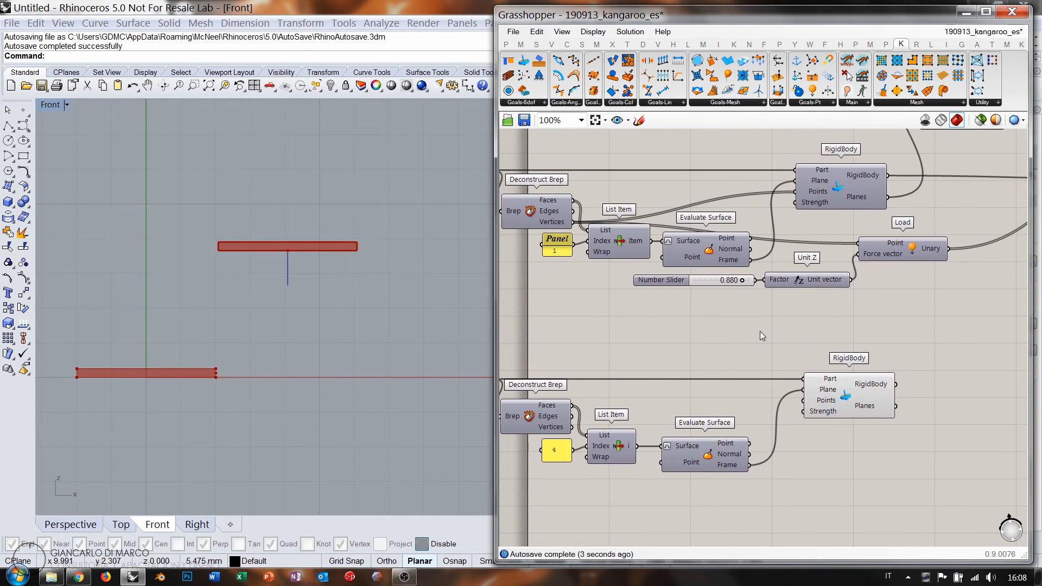
right_drag(907, 306, 866, 323)
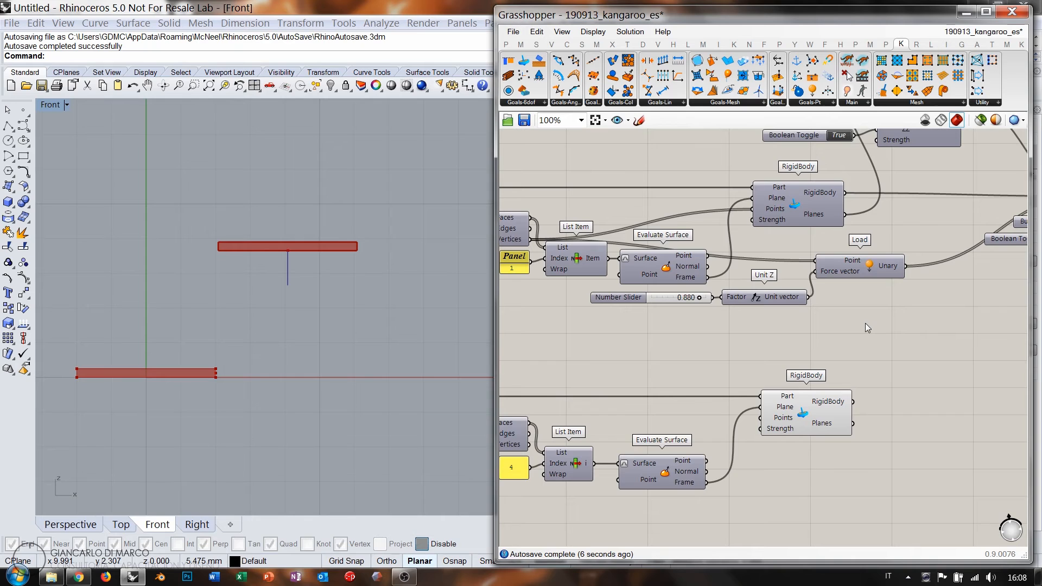
scroll(705, 363, down, 1)
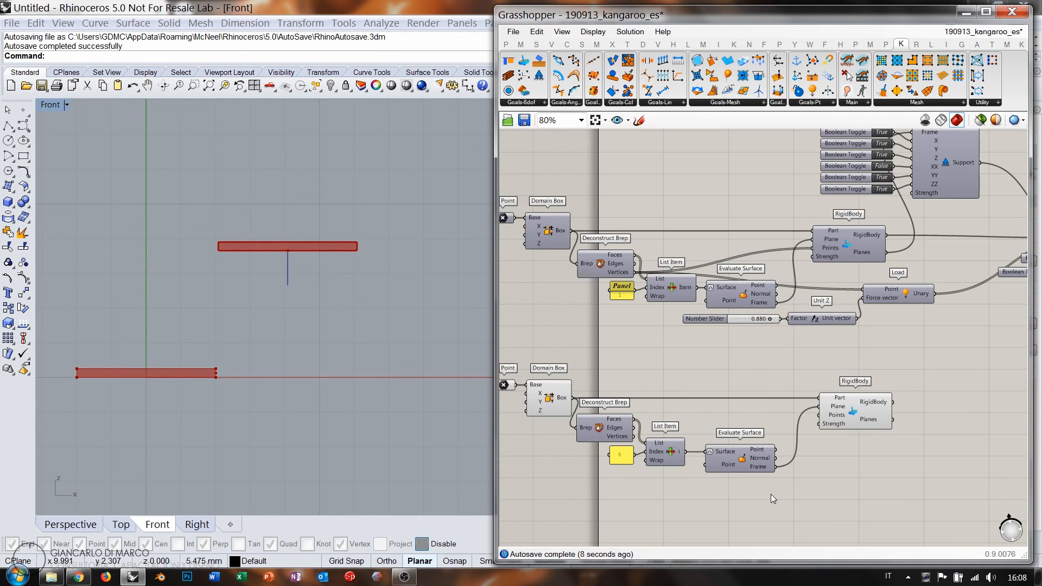
drag(771, 493, 708, 513)
drag(739, 462, 764, 425)
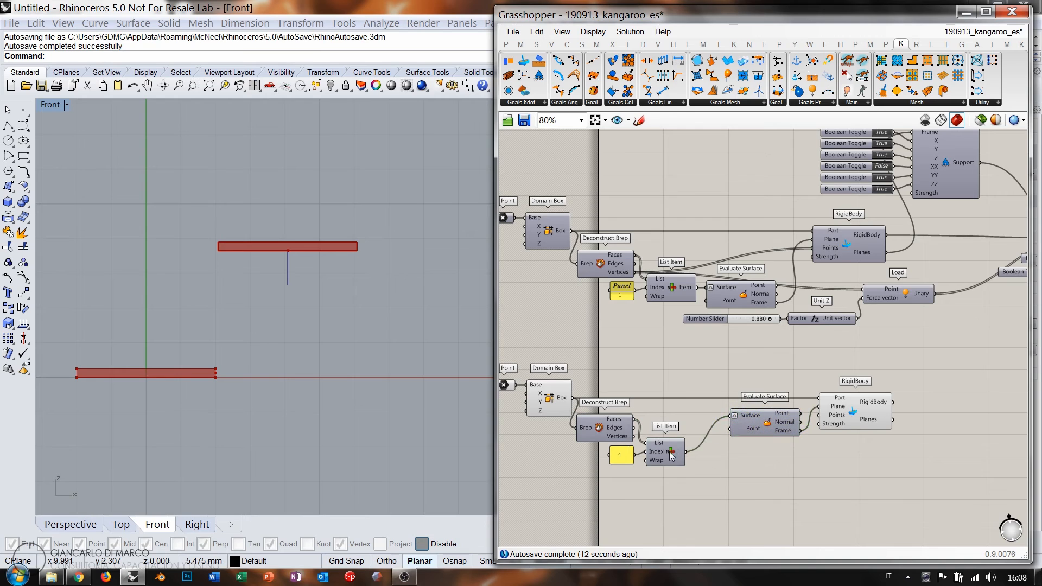
drag(667, 457, 698, 427)
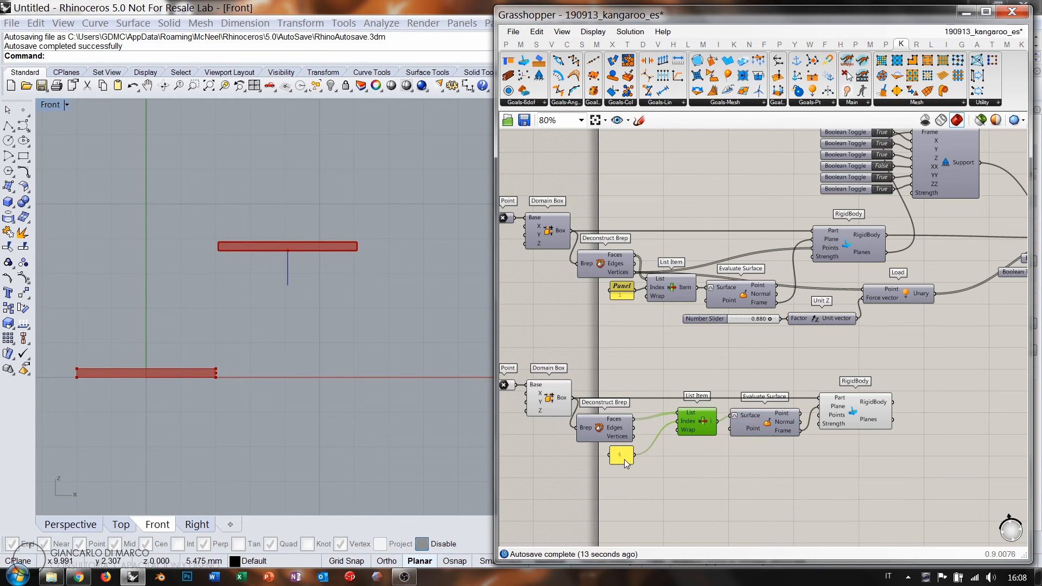
drag(625, 460, 659, 430)
click(692, 447)
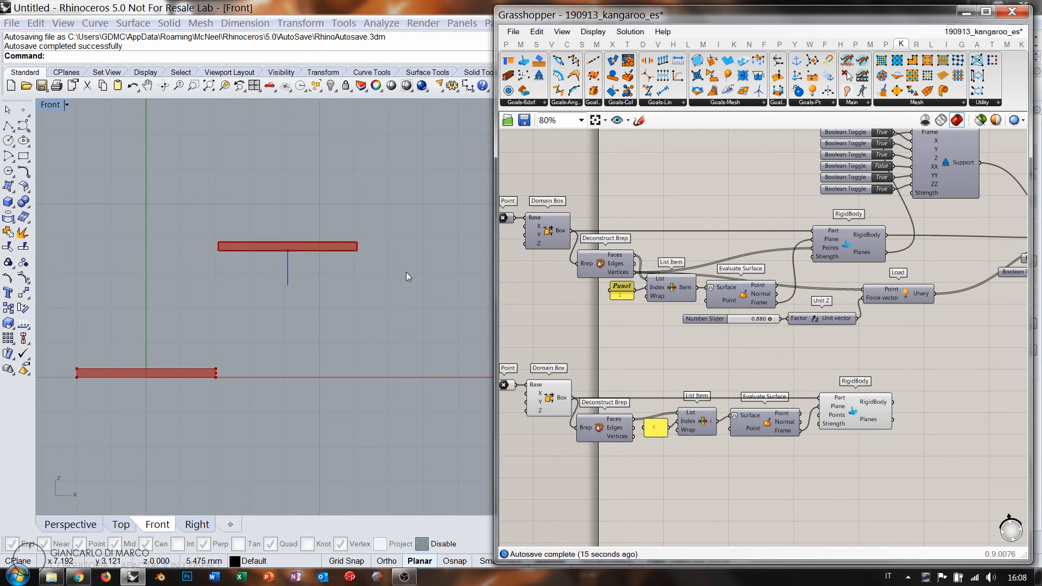
- Hide the second RigidBody's preview and add its RigidBody output to the BouncySolver GoalObjects input
right_drag(911, 394, 852, 410)
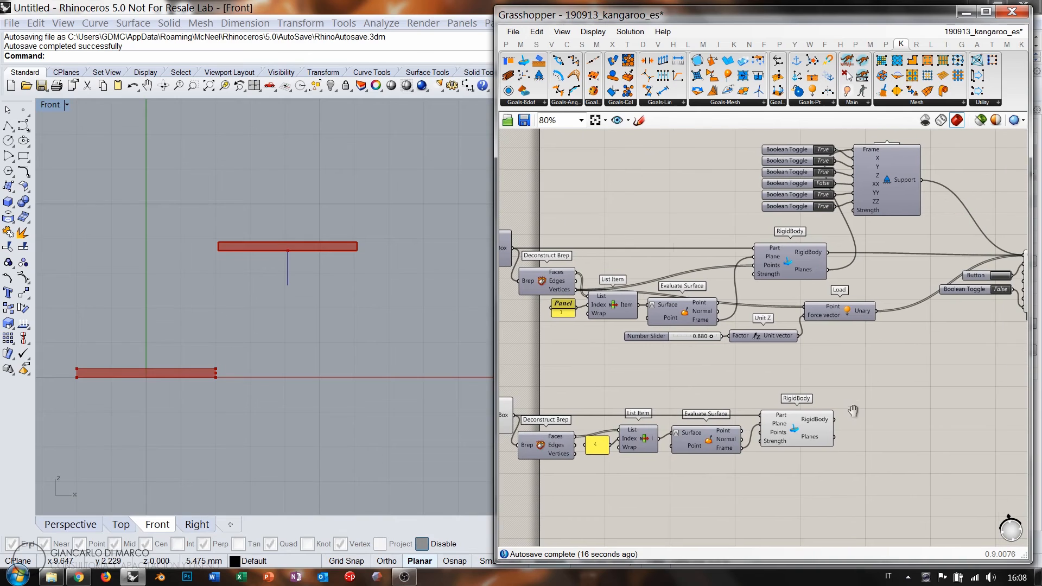
click(799, 427)
key(ctrl+q)
click(895, 395)
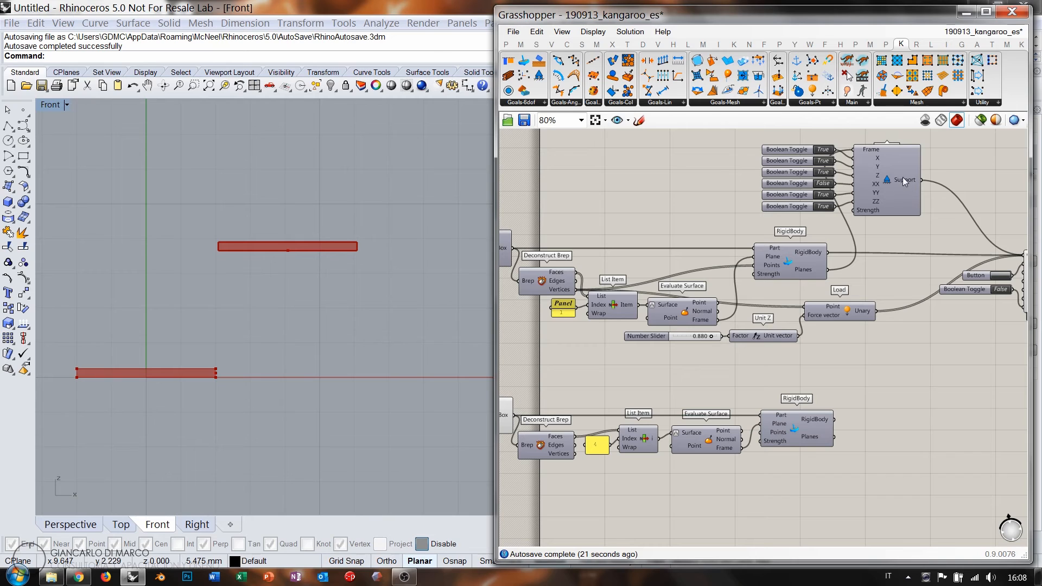
right_drag(874, 334, 744, 317)
shift+drag(708, 403, 896, 239)
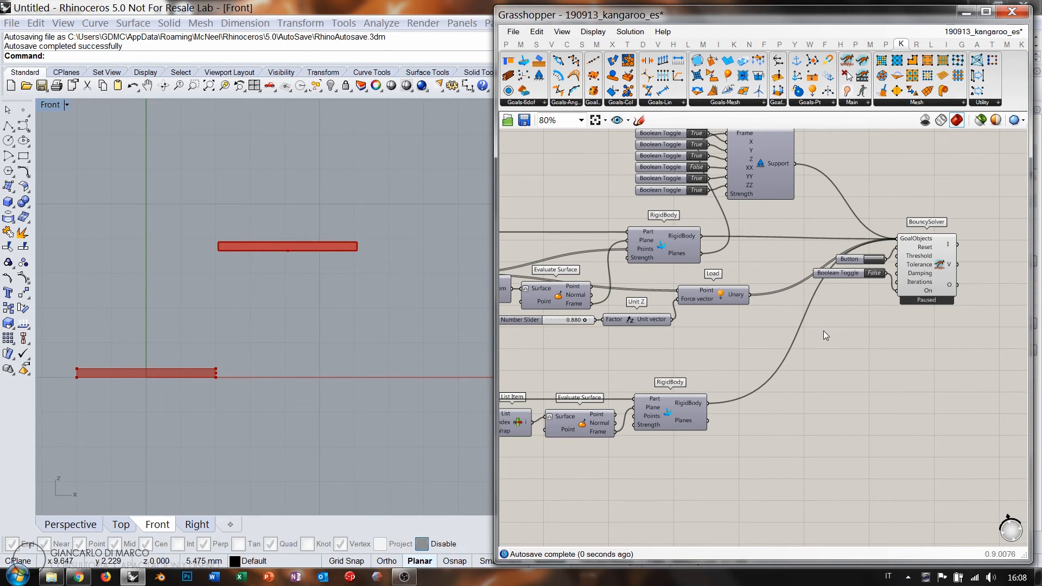
- Move the whole copied component chain further down to open space below the first chain
scroll(823, 330, down, 2)
drag(835, 318, 550, 396)
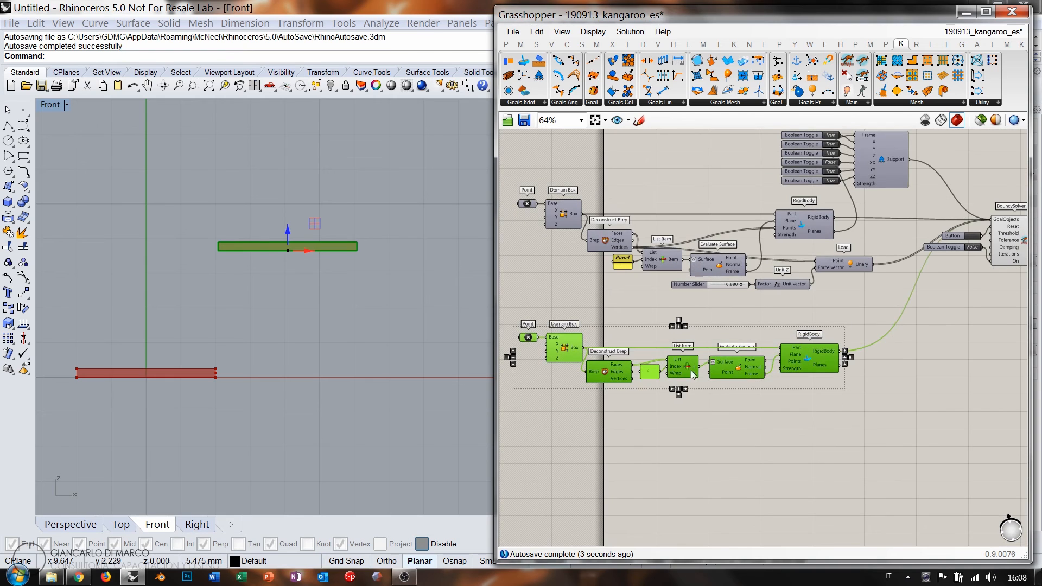
drag(737, 365, 737, 449)
drag(597, 374, 510, 458)
click(657, 361)
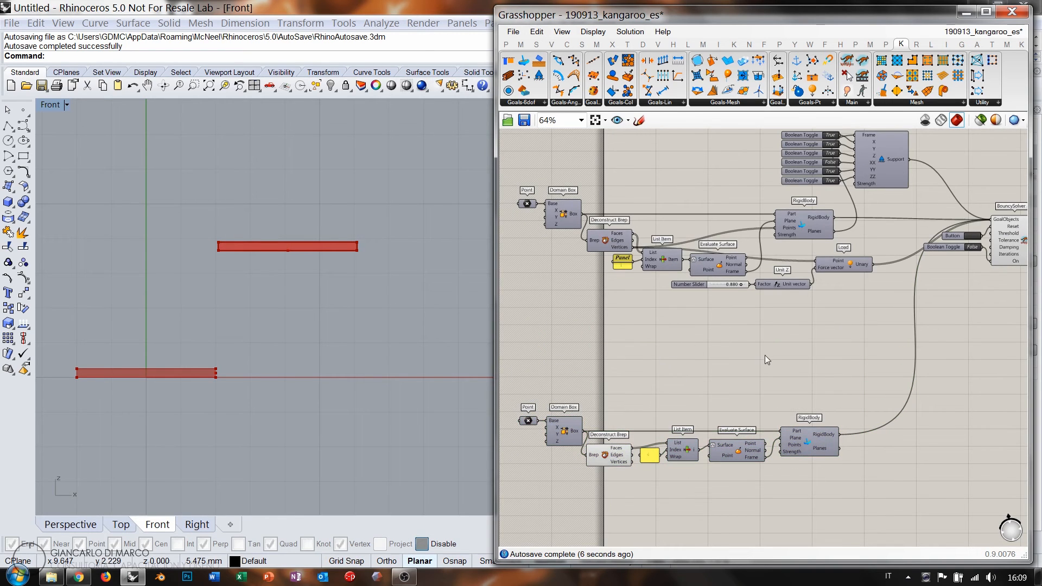
- Hide the viewport preview of the copied Deconstruct Brep
right_drag(755, 366, 743, 388)
click(591, 481)
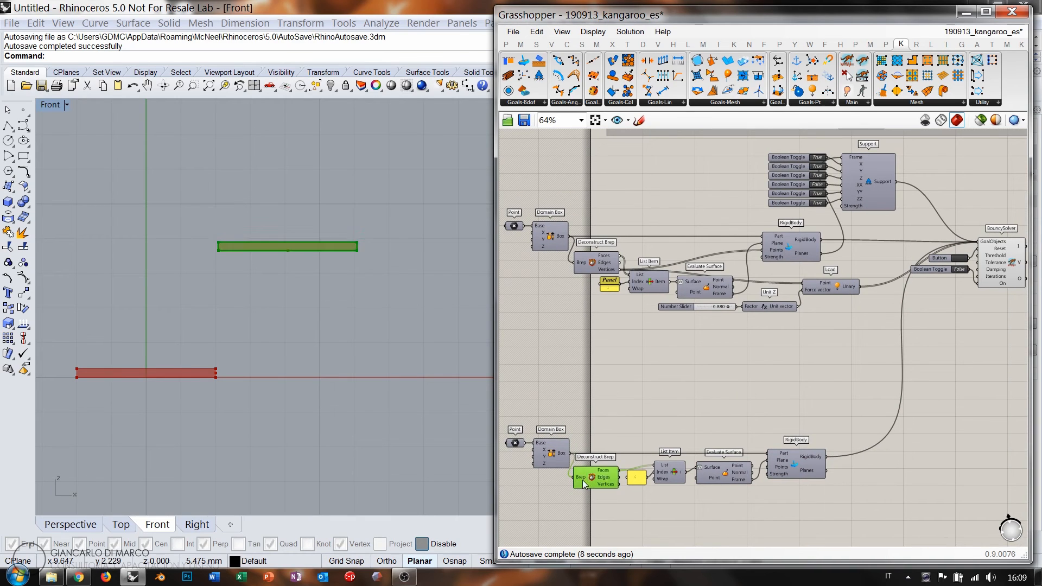
key(ctrl+q)
- Place a SolidCollide component between the two RigidBody chains
click(793, 370)
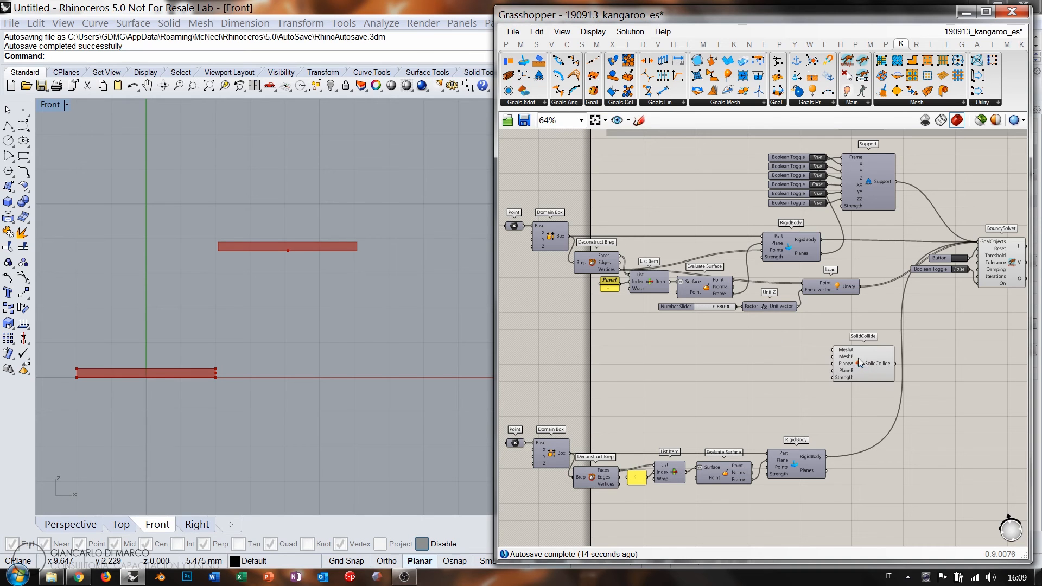
scroll(858, 357, up, 5)
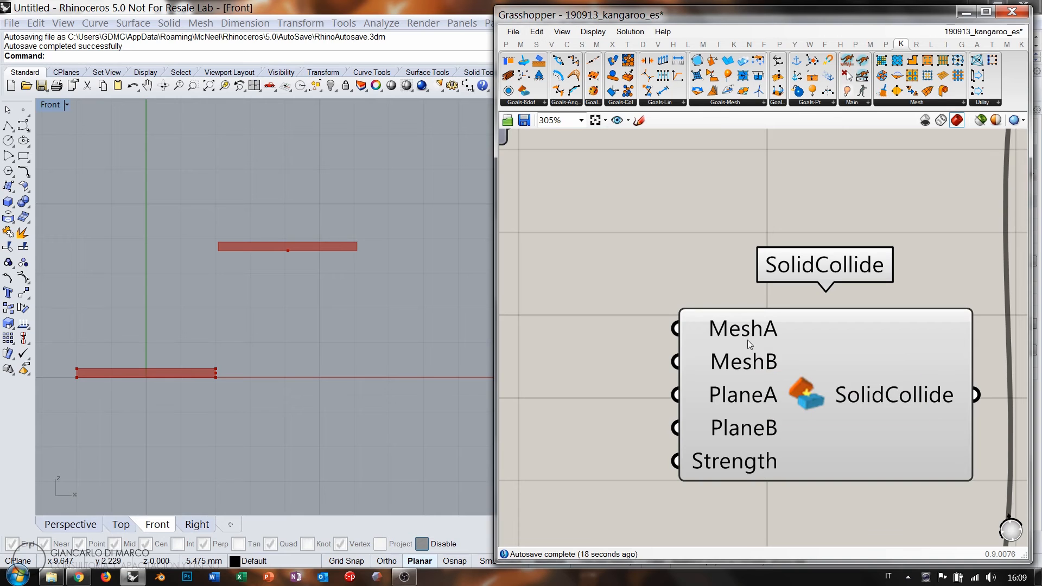
scroll(858, 315, down, 5)
right_drag(673, 318, 734, 324)
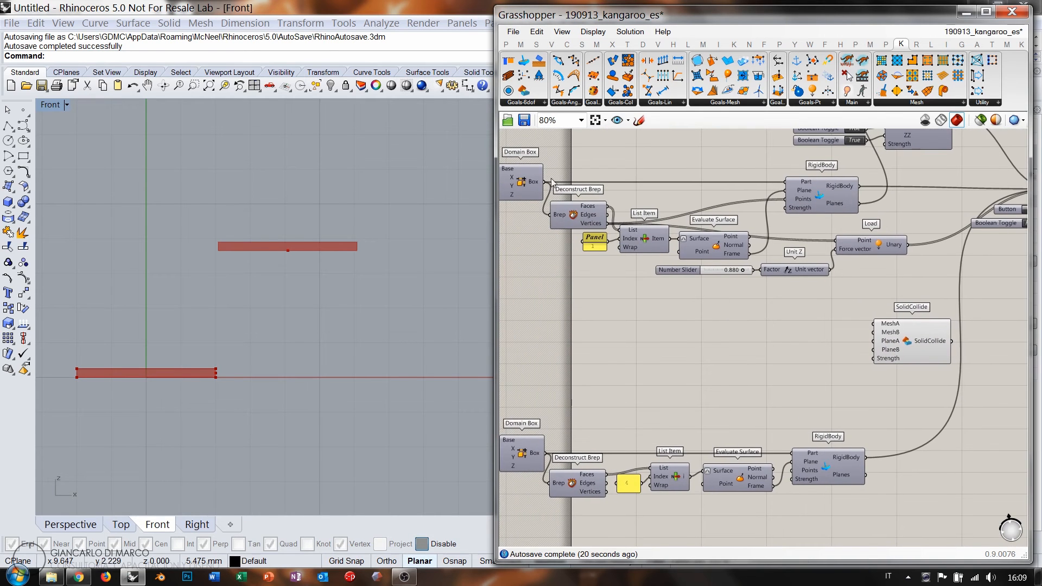
- Add a Mesh Brep component in the space between the two Domain Box components
click(519, 180)
click(521, 454)
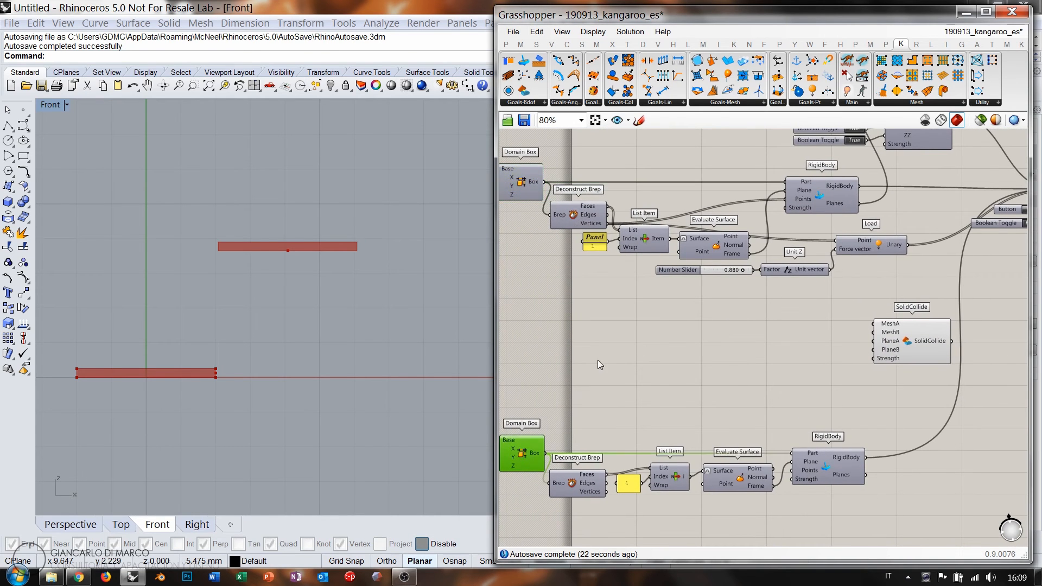
double_click(597, 360)
text(mesh)
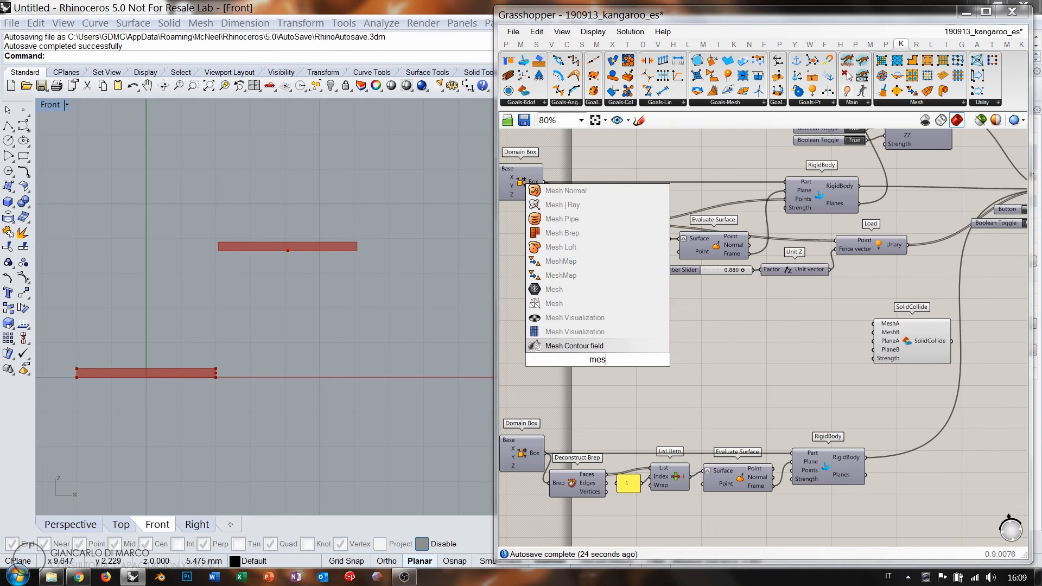
click(573, 318)
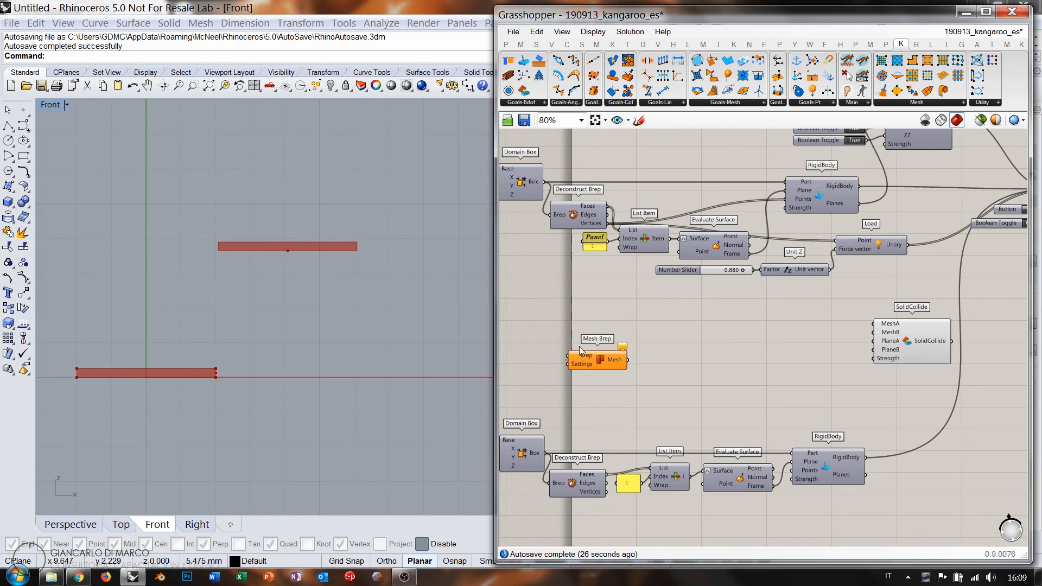
- Feed the original Domain Box into the Mesh Brep and duplicate that component below it for the copied Domain Box
drag(591, 356, 625, 314)
drag(545, 183, 632, 313)
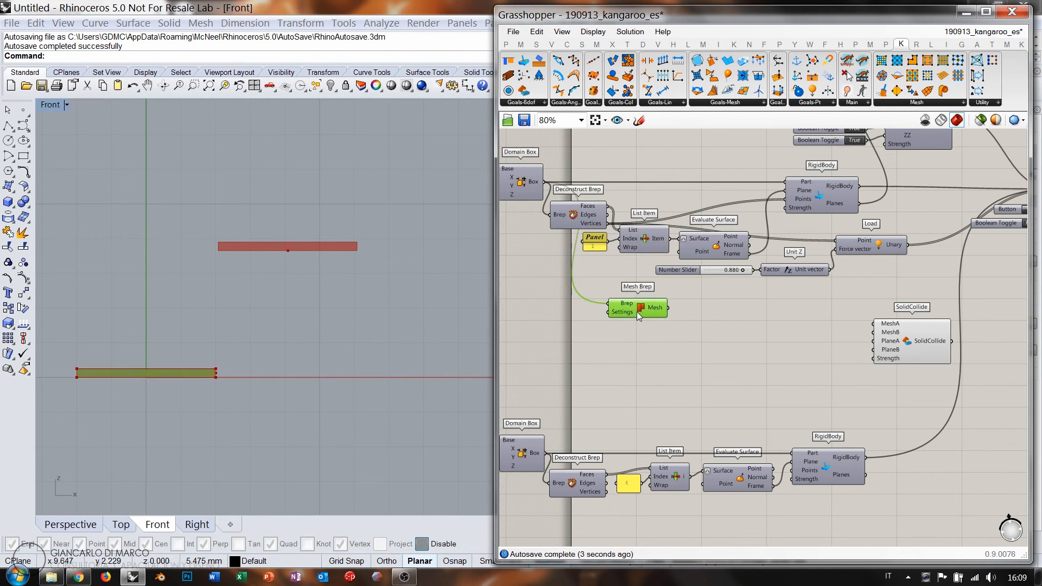
alt+drag(636, 312, 633, 355)
drag(562, 430, 641, 335)
- Connect the two meshes to SolidCollide's MeshA and MeshB, and the matching Evaluate Surface frames to PlaneA and PlaneB
click(625, 370)
click(677, 322)
click(652, 361)
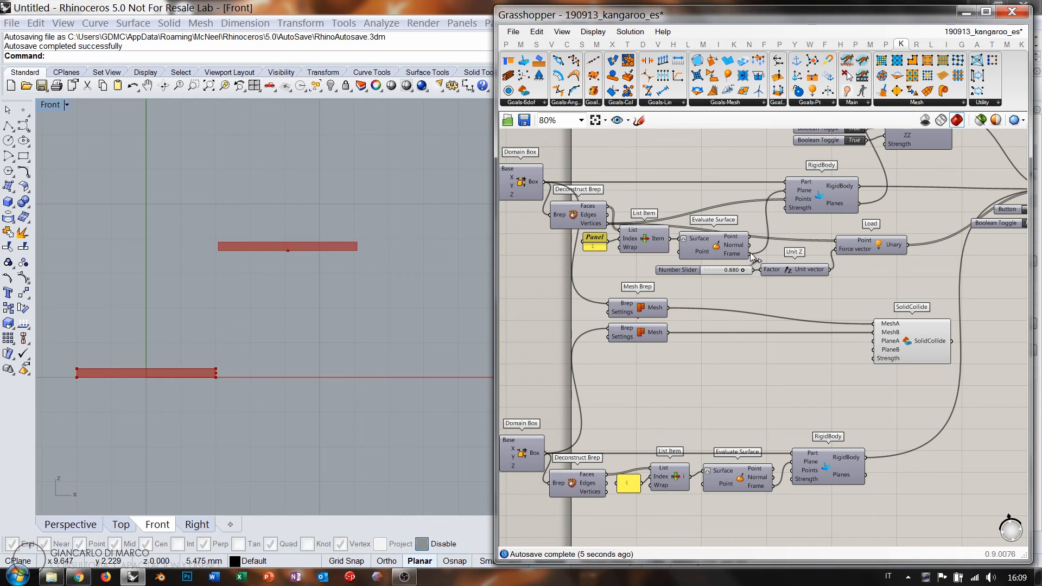
drag(751, 253, 870, 342)
drag(773, 485, 873, 349)
- Add a number slider with value 51 and connect it to SolidCollide's Strength input
scroll(897, 365, up, 3)
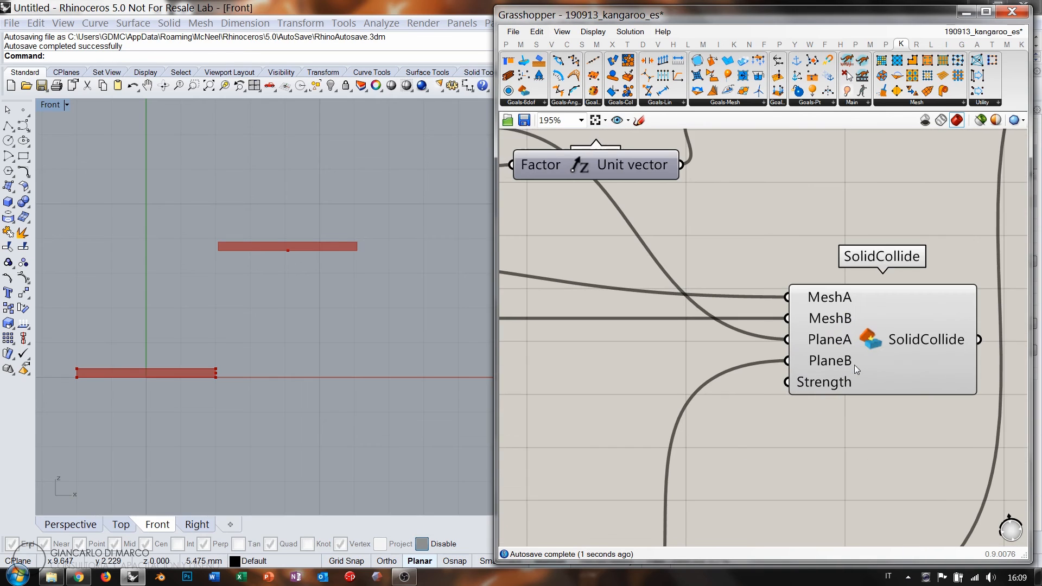
mouse_move(818, 387)
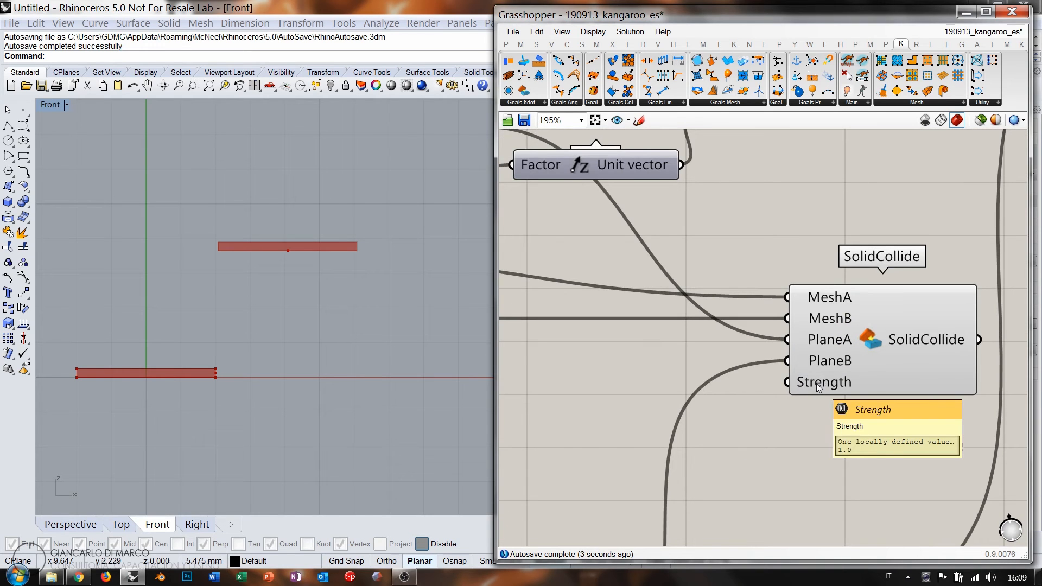
double_click(637, 393)
text(51)
key(Return)
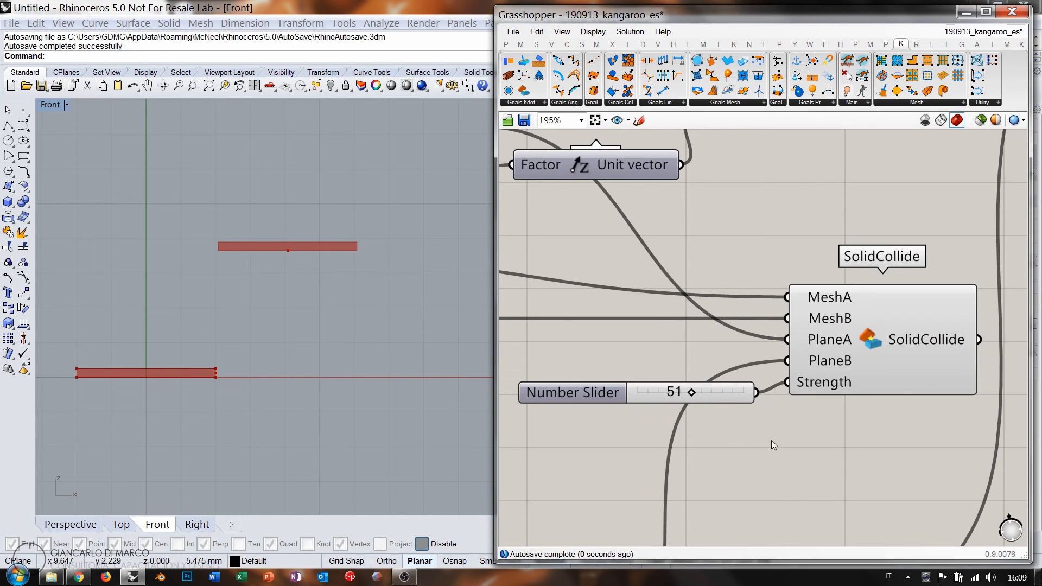
- Shift SolidCollide and its strength slider closer to the other goals and connect its output to BouncySolver's GoalObjects
scroll(685, 325, down, 5)
right_drag(748, 329, 748, 353)
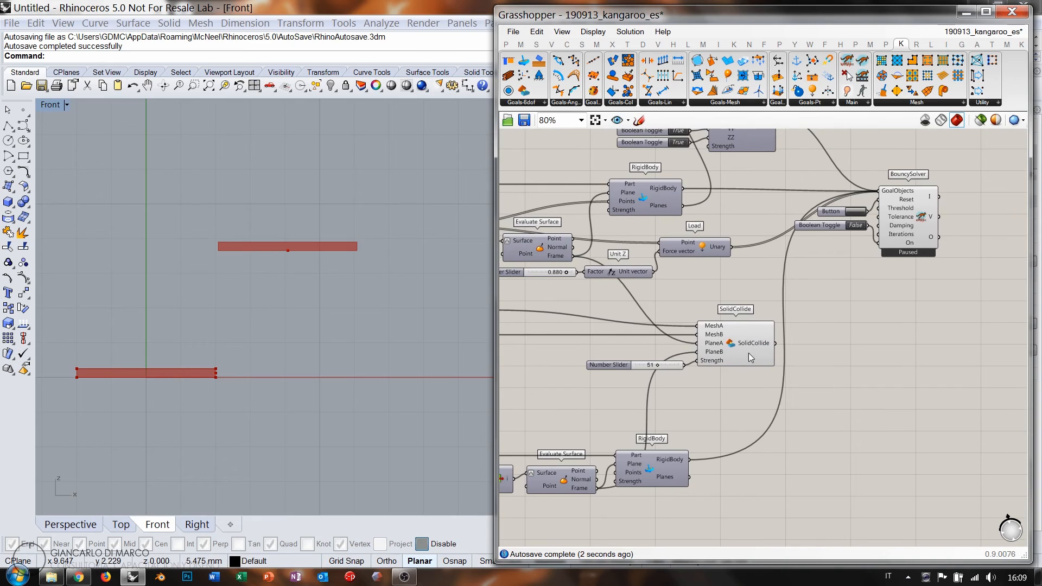
drag(747, 390, 650, 340)
drag(747, 337, 878, 191)
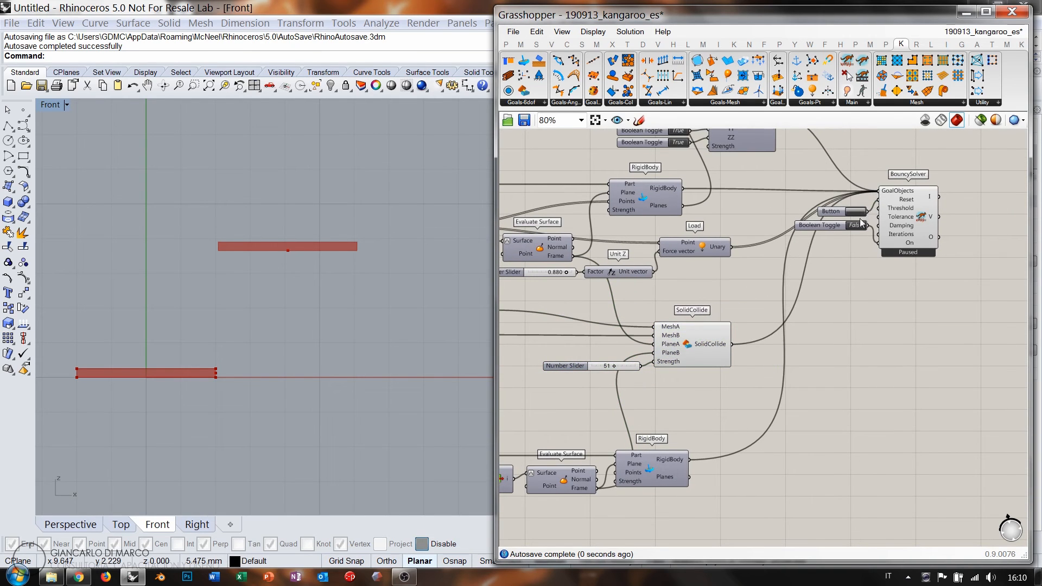
- Run the BouncySolver, inspect the box collision in the Perspective view and reset the simulation
double_click(856, 225)
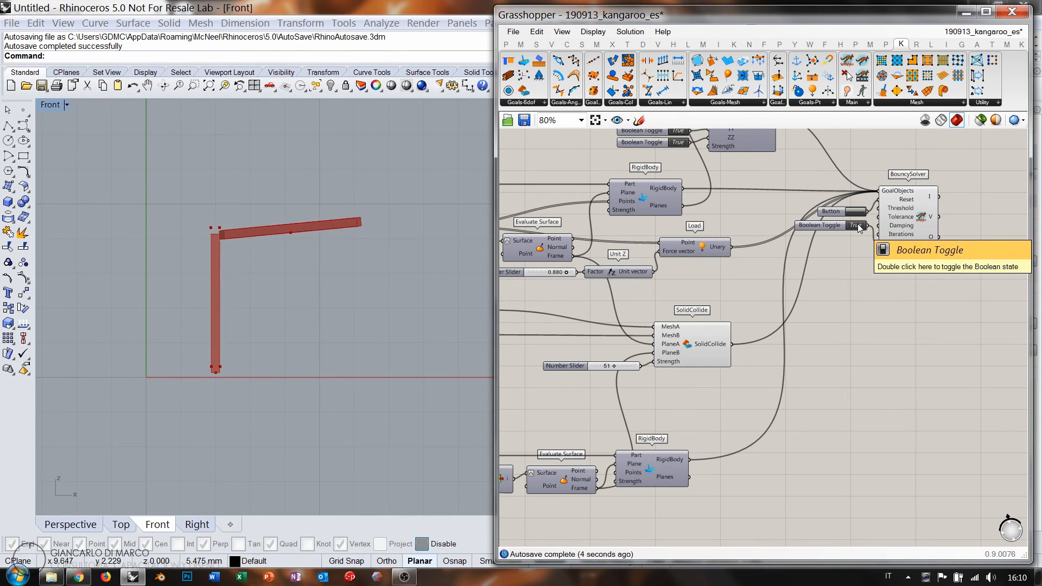
click(91, 525)
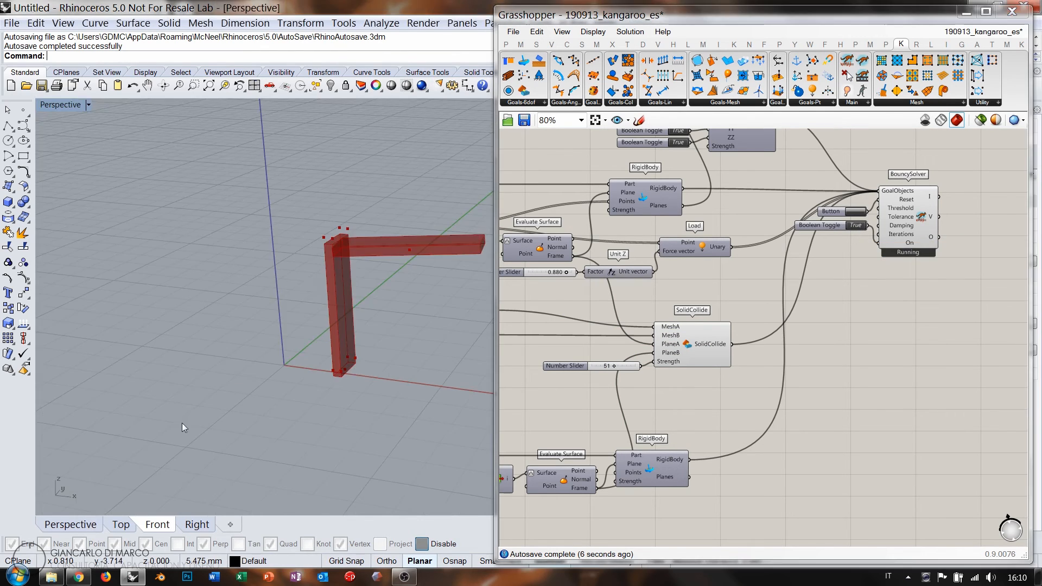
right_drag(260, 277, 302, 316)
click(857, 212)
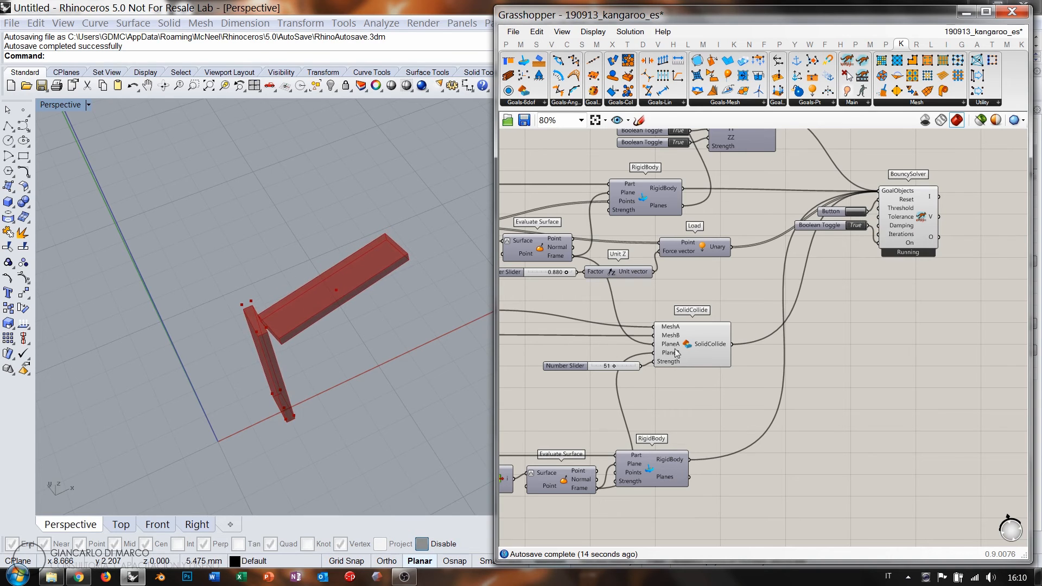
- Set the SolidCollide strength to 71, reset the simulation and view the collision from the front
drag(613, 367, 621, 367)
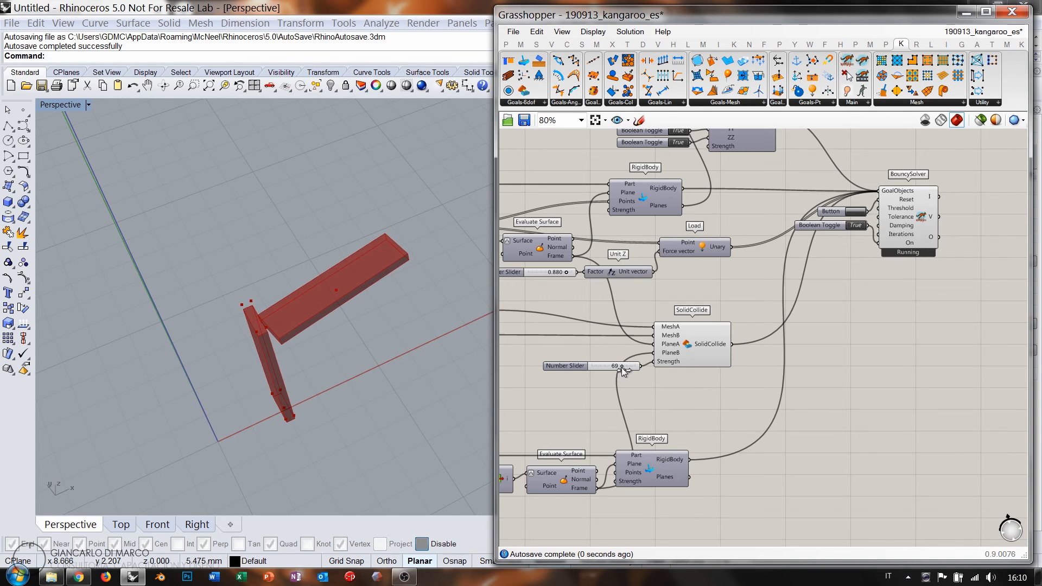
click(848, 214)
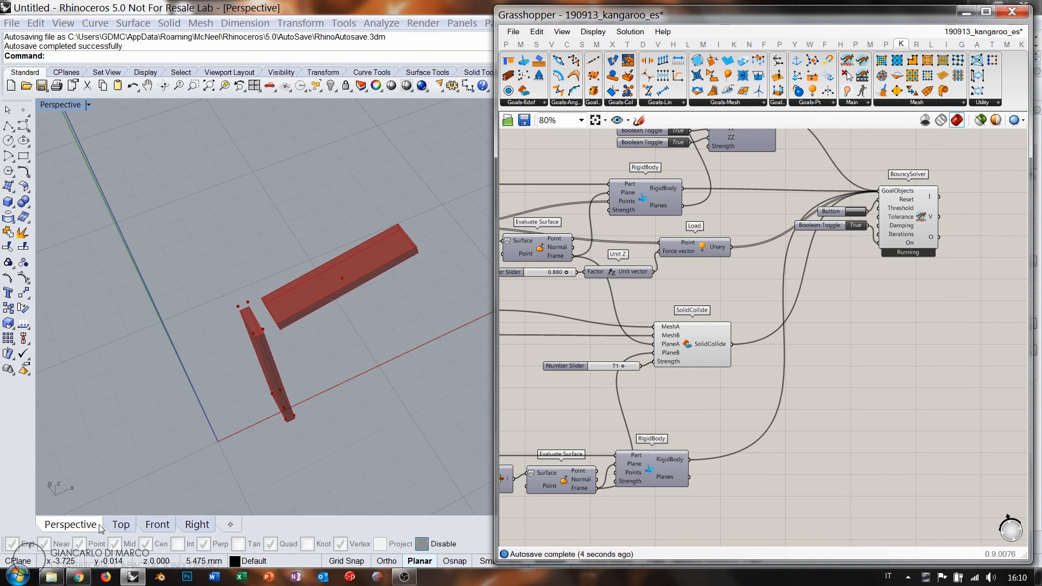
key(ctrl+F2)
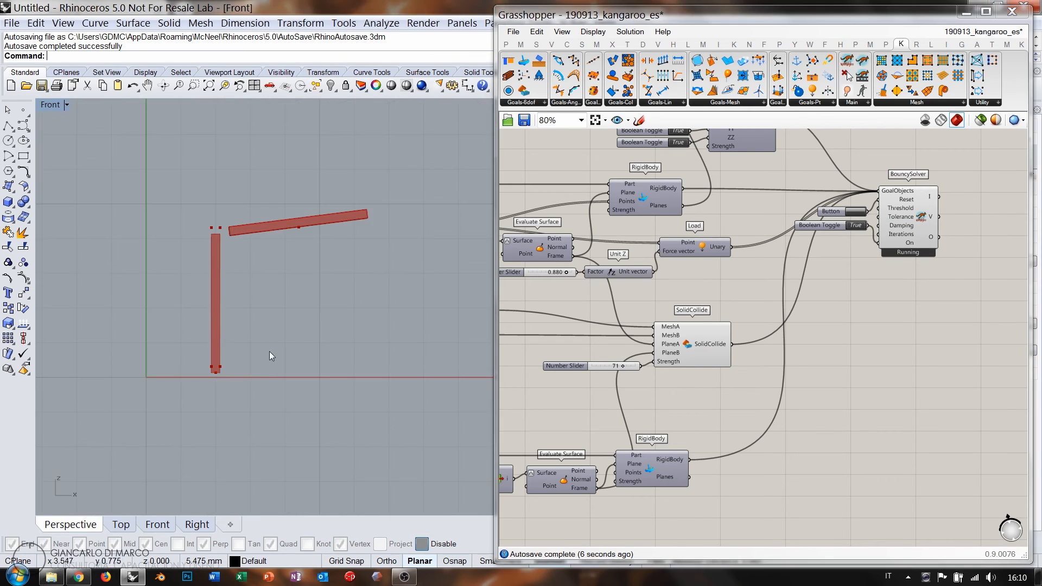
right_drag(627, 300, 672, 302)
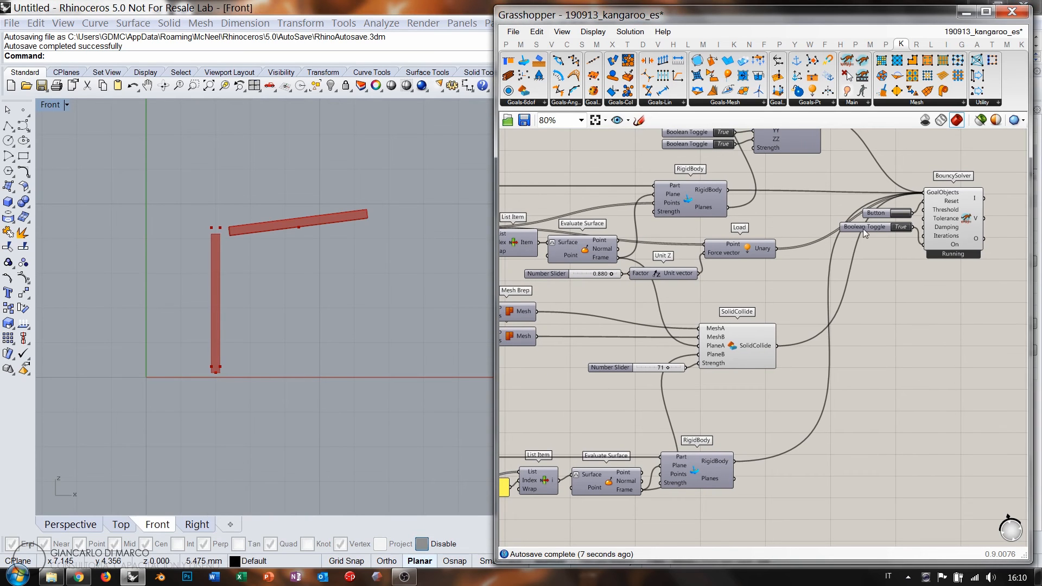
- Pause the solver and lower the copied Domain Box's base point by about 0.43 mm in the Front view
click(904, 228)
right_drag(618, 331, 826, 304)
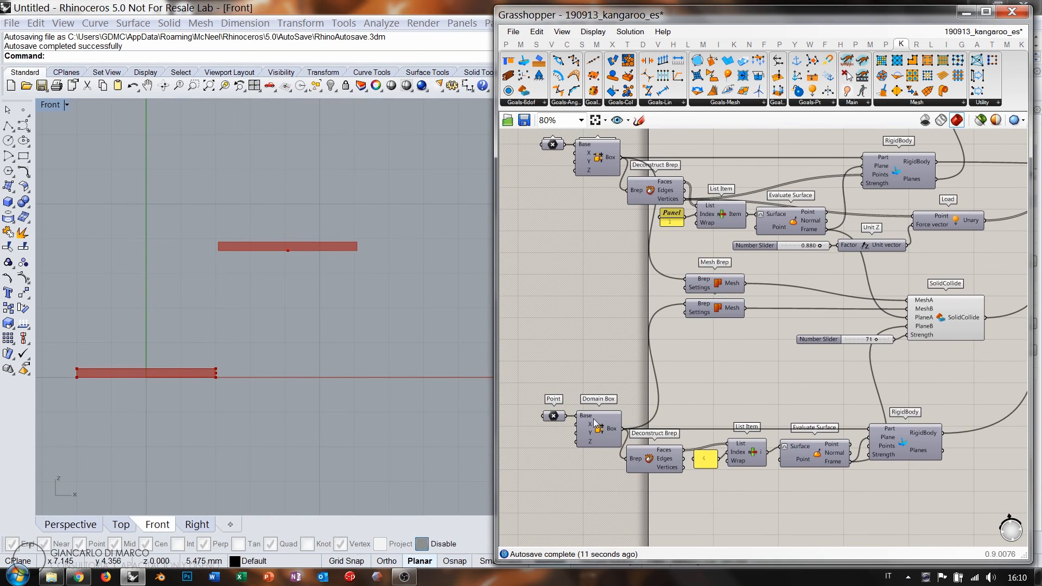
click(553, 416)
key(ctrl+q)
click(584, 344)
drag(287, 250, 283, 267)
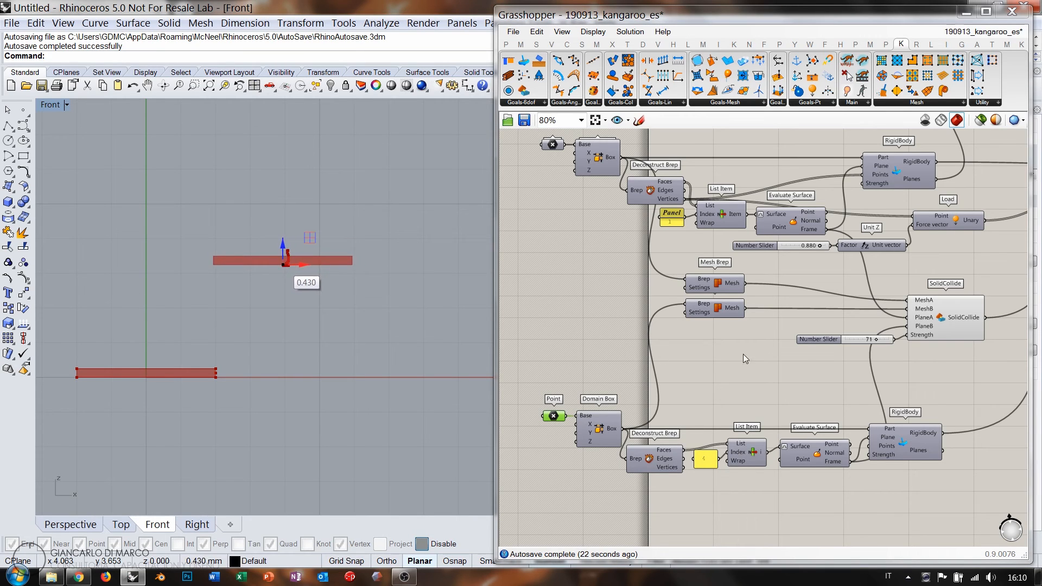
click(743, 354)
click(654, 367)
right_drag(907, 273, 695, 340)
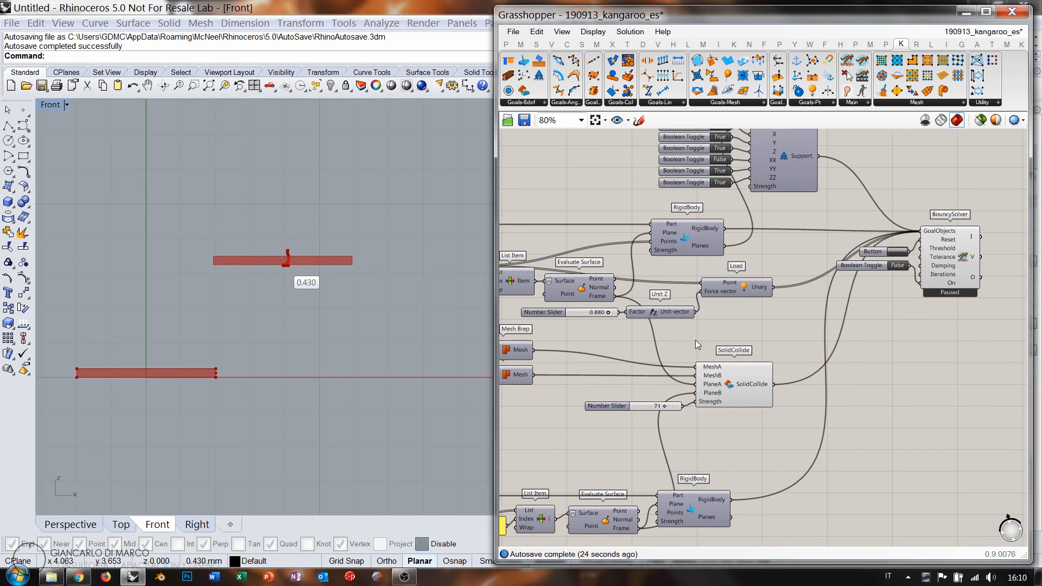
- Run the solver and restart the simulation several times to examine the collision in the Perspective view
double_click(900, 266)
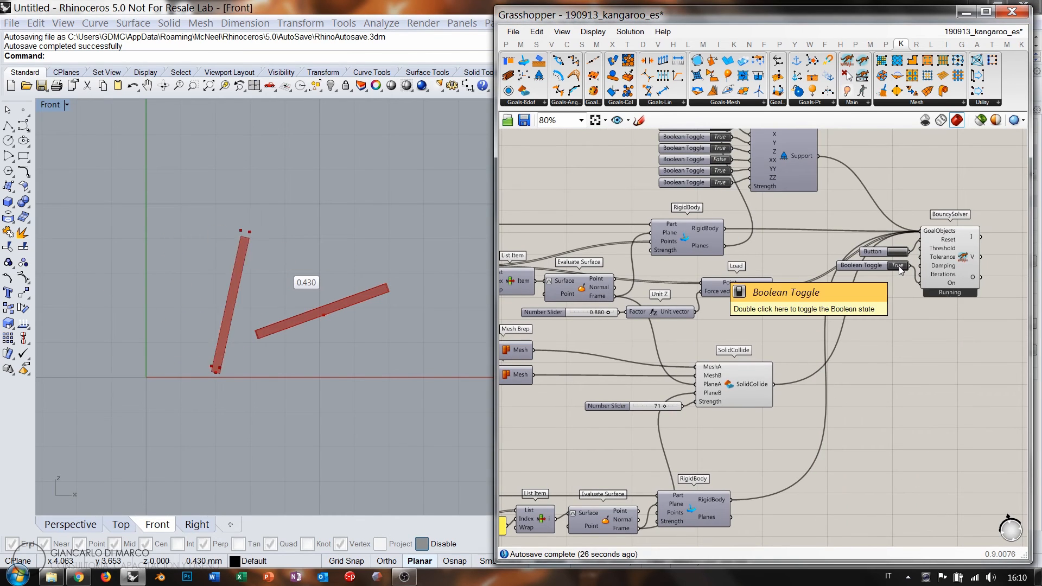
click(92, 525)
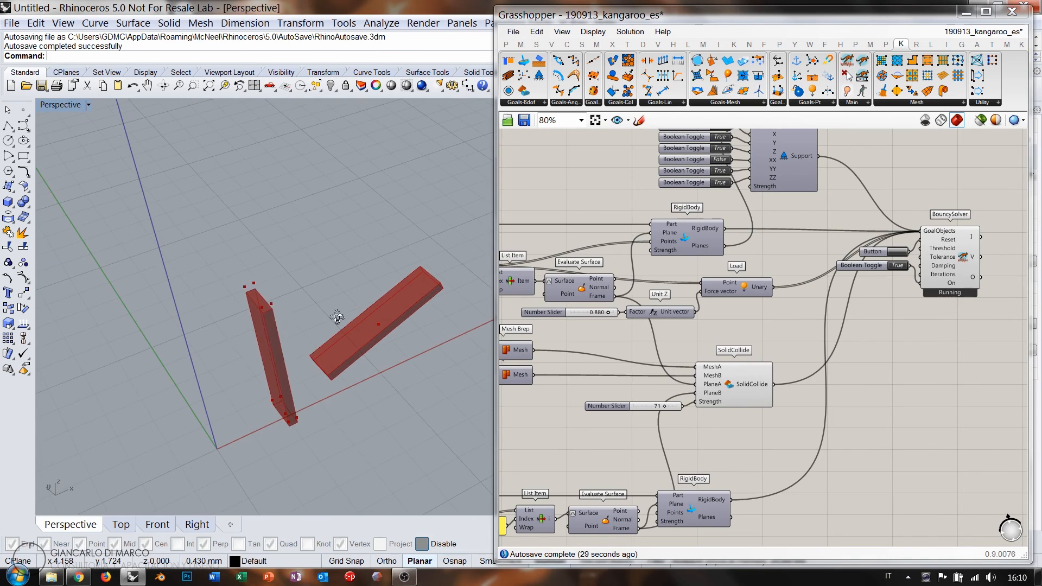
click(902, 253)
click(902, 254)
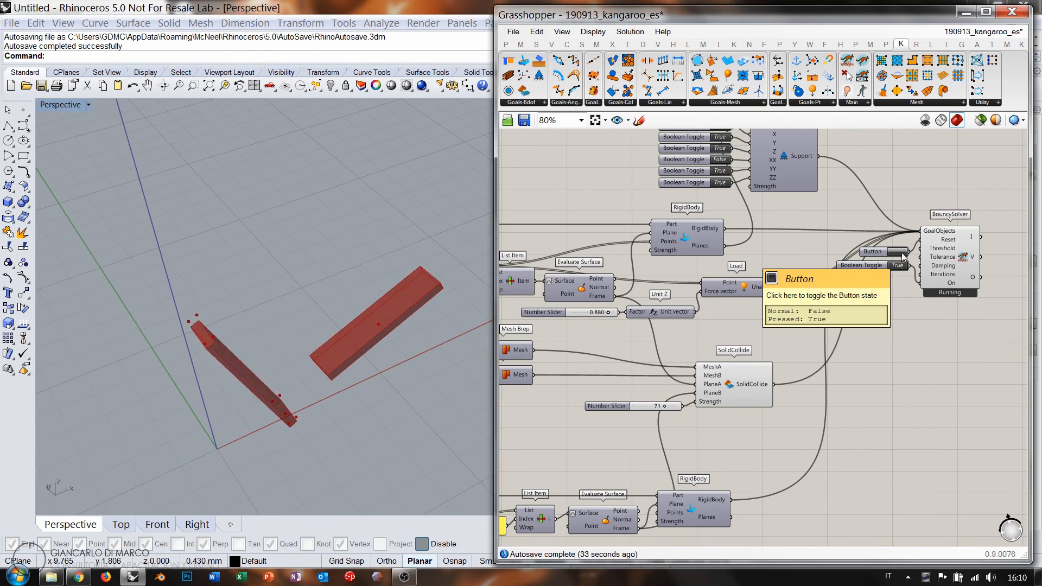
click(902, 254)
click(902, 253)
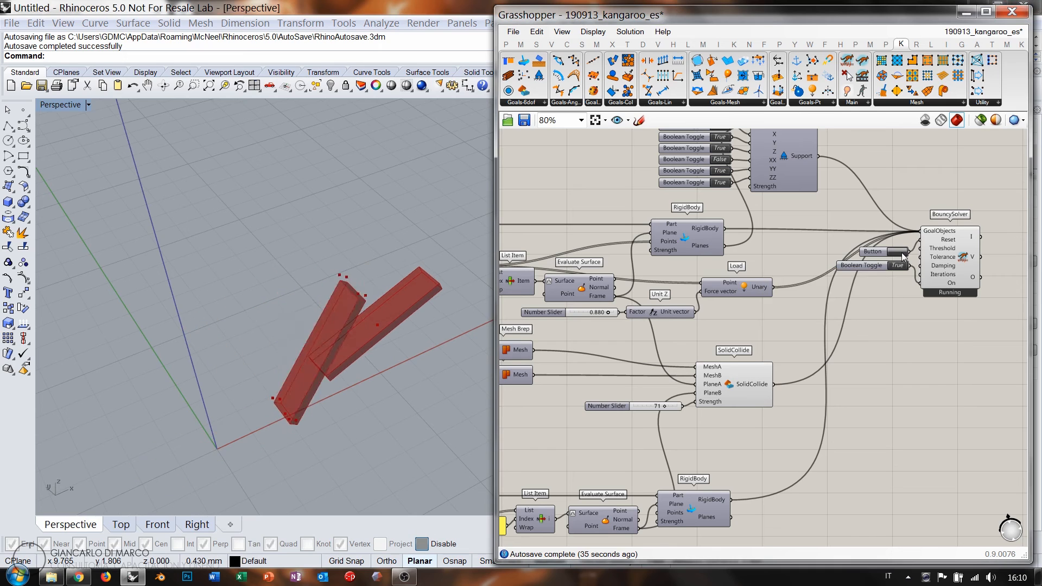
click(902, 253)
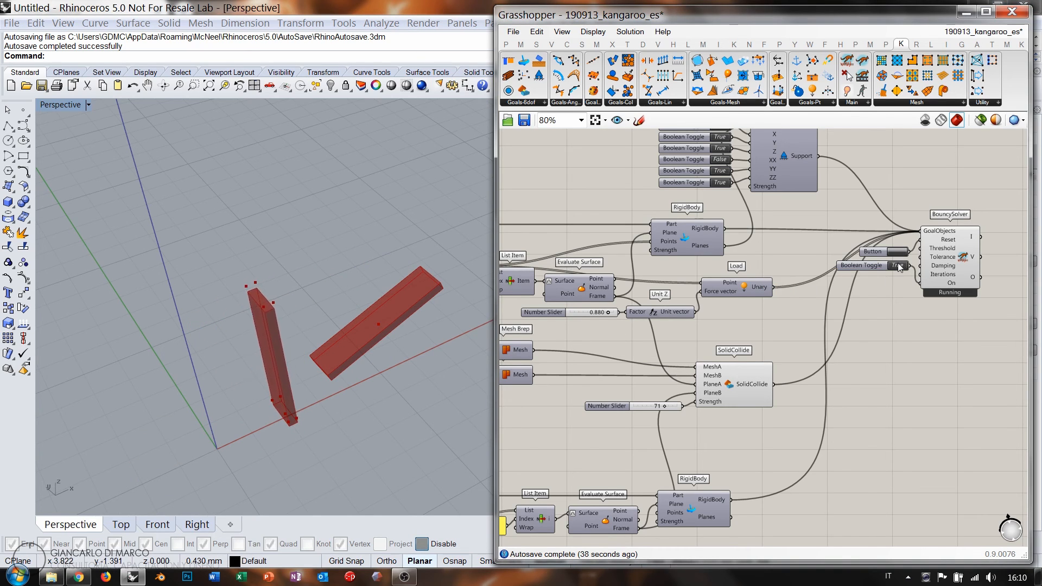
- Pause the solver and move the copied Domain Box's base point further down in the Front view
double_click(897, 266)
click(161, 526)
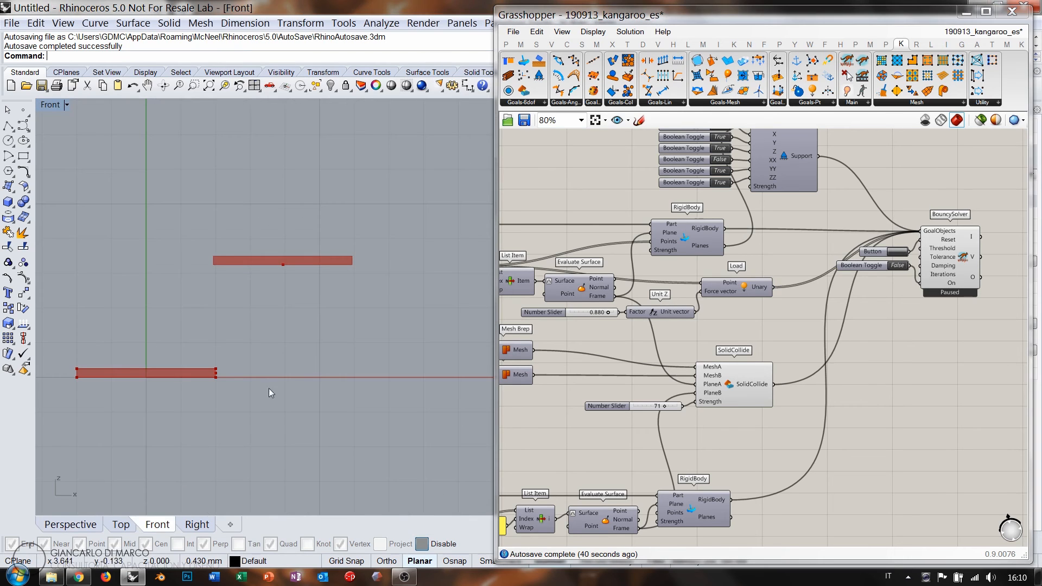
right_drag(546, 378, 769, 325)
click(566, 431)
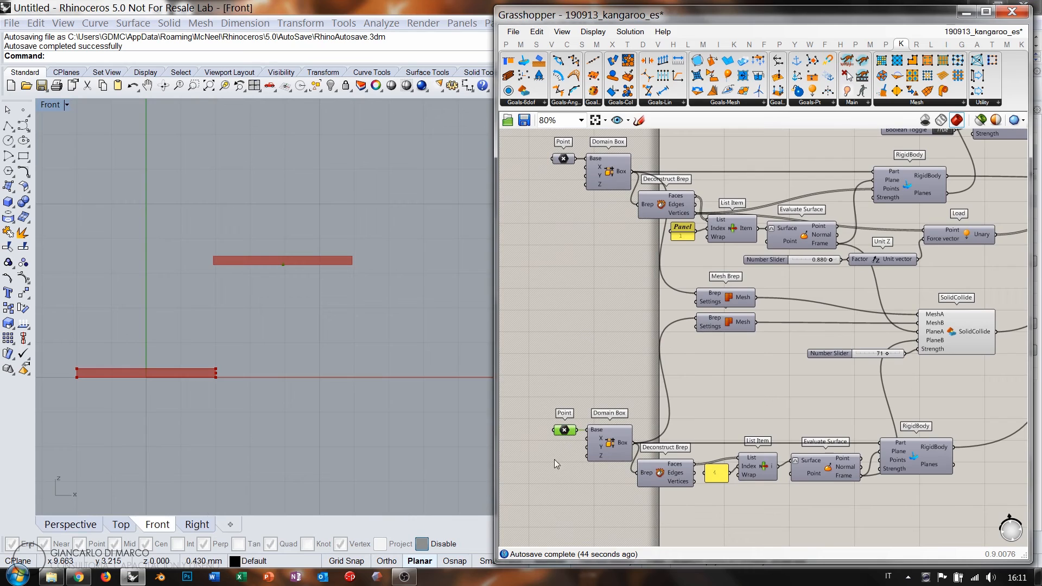
click(285, 270)
drag(283, 267, 290, 291)
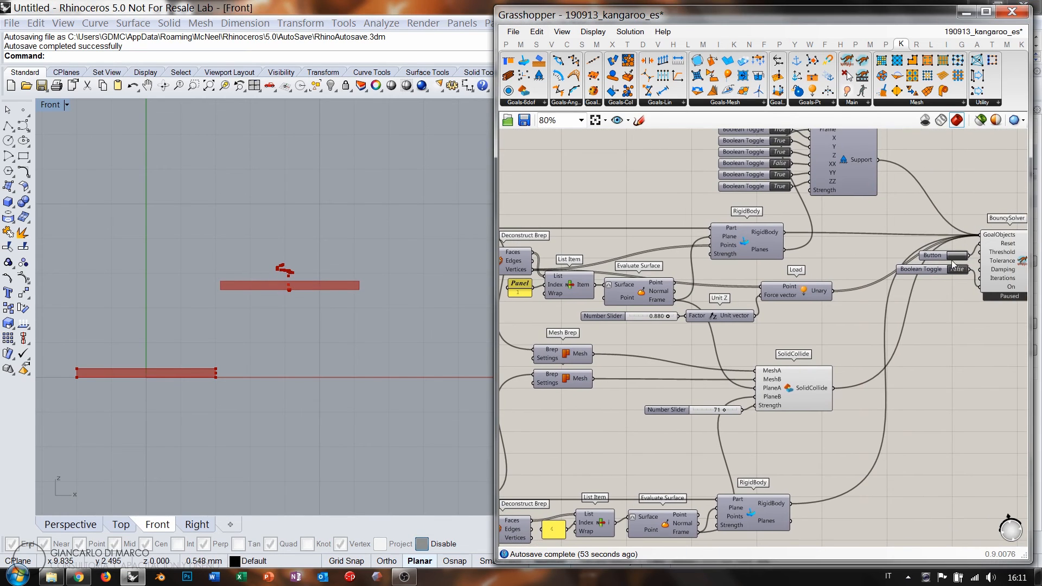
- Run the solver and reset the simulation repeatedly to examine how the lowered box reacts to the swinging one
click(958, 270)
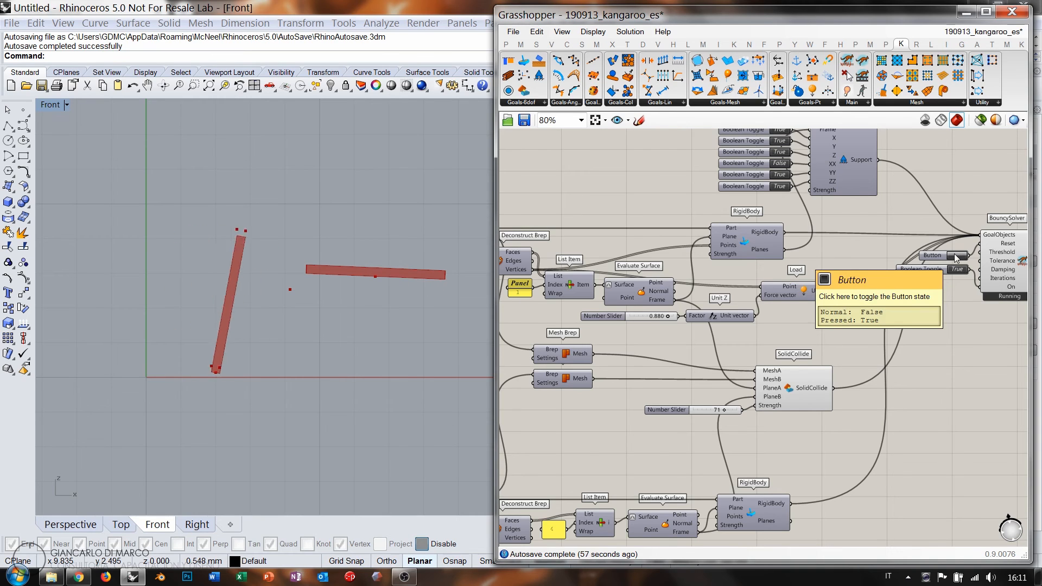
click(958, 270)
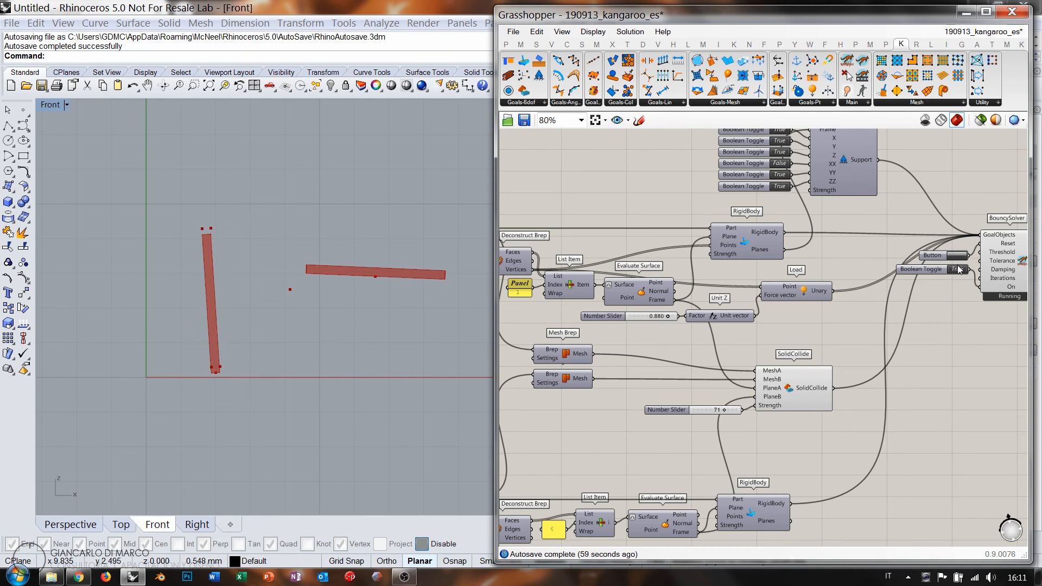
click(959, 255)
click(960, 256)
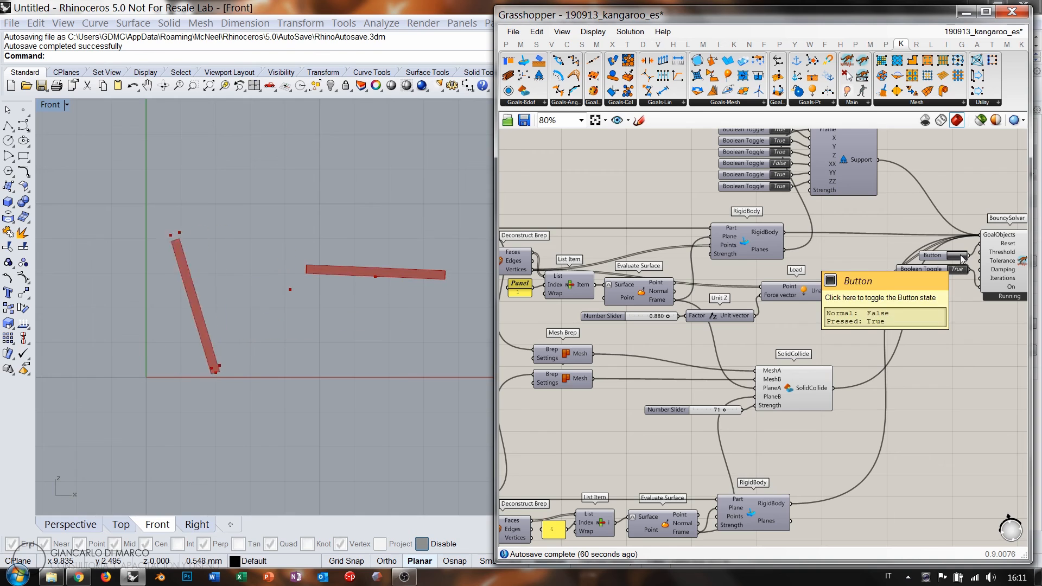
click(961, 256)
click(961, 256)
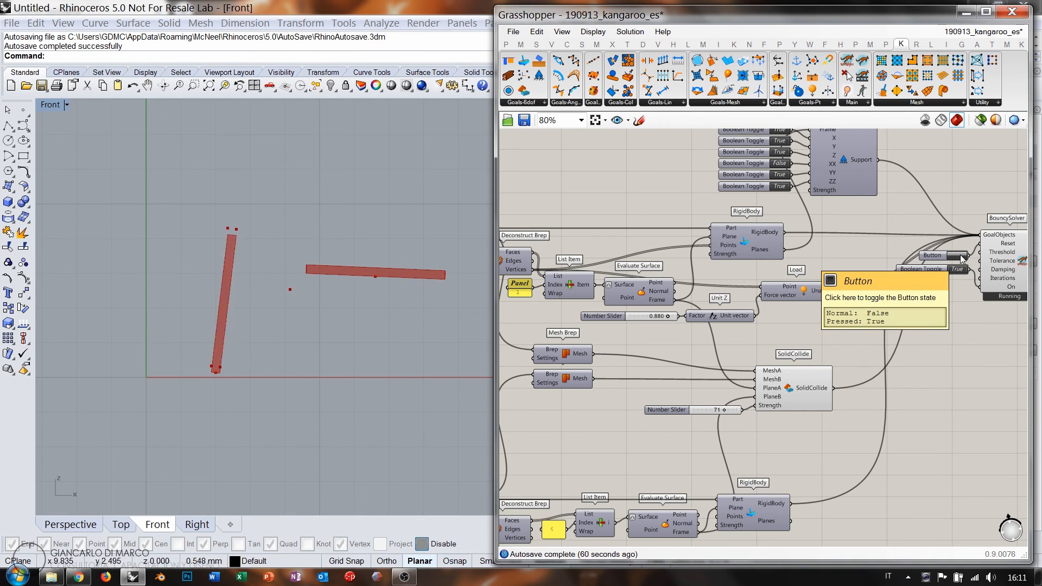
click(961, 256)
click(961, 256)
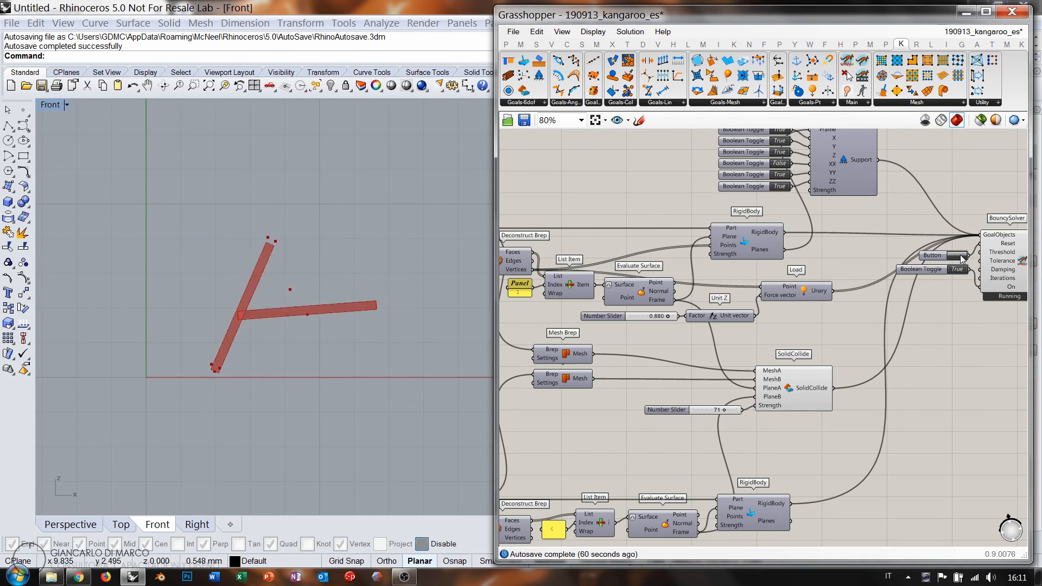
click(960, 256)
click(960, 256)
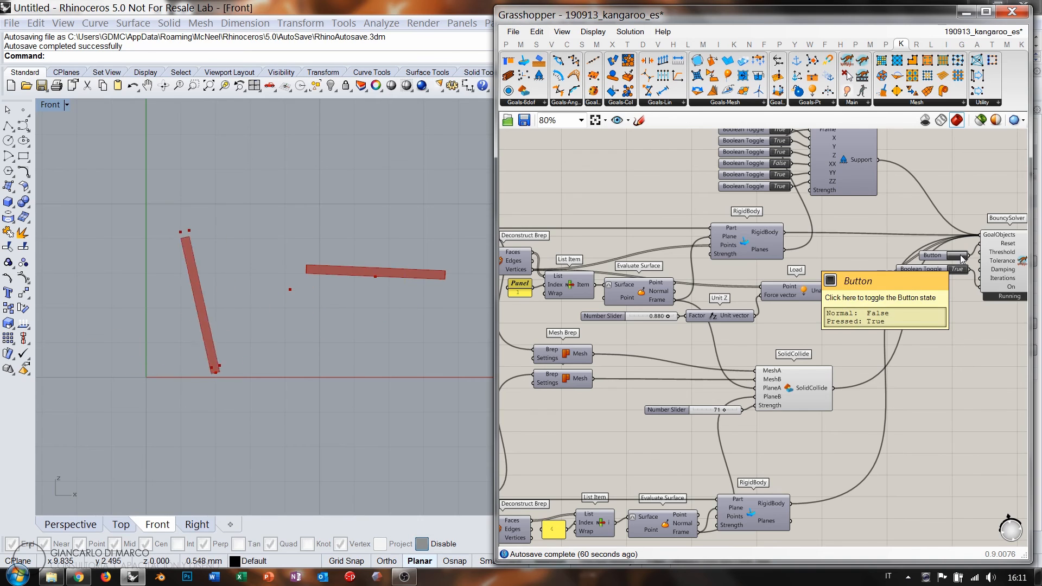
click(960, 257)
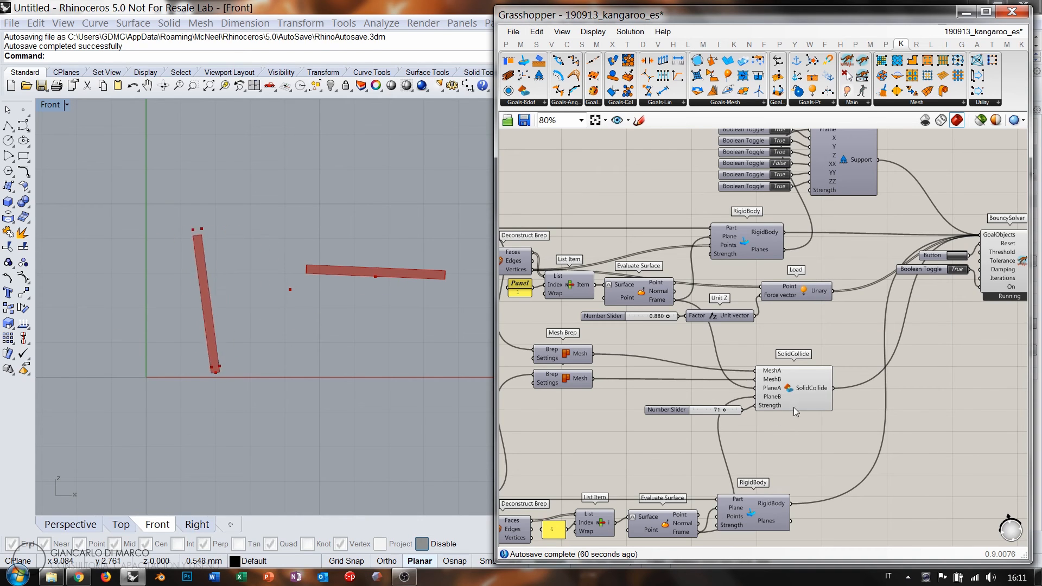
click(959, 257)
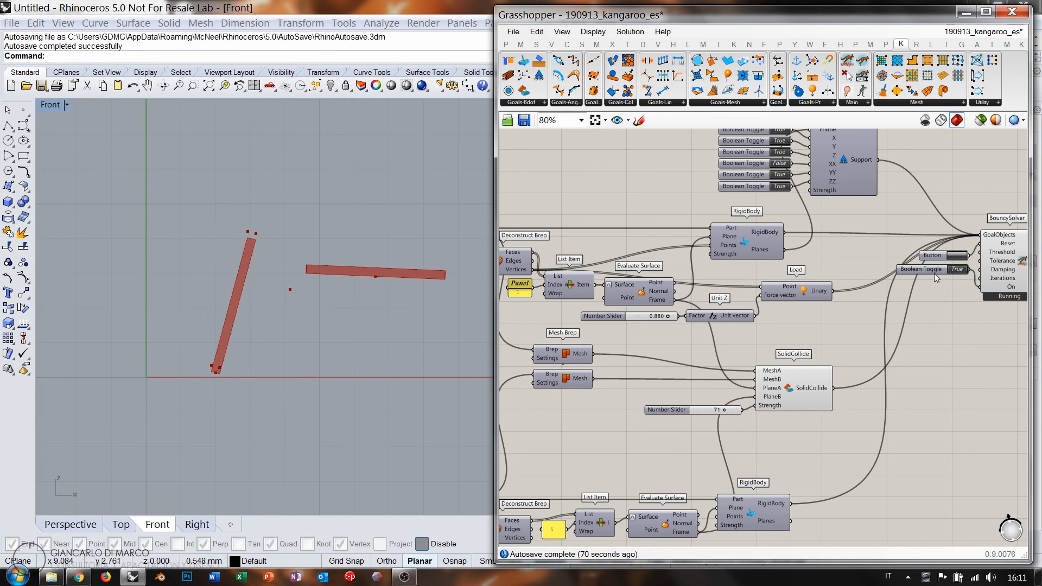
- Set the SolidCollide strength to 100 and reset the running simulation
scroll(718, 418, up, 5)
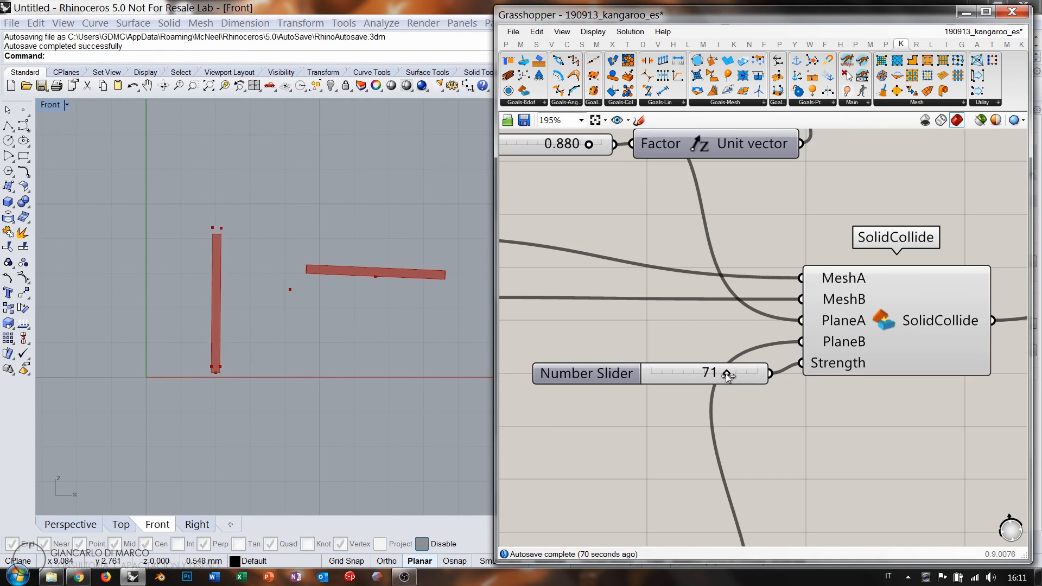
scroll(805, 369, down, 4)
click(974, 215)
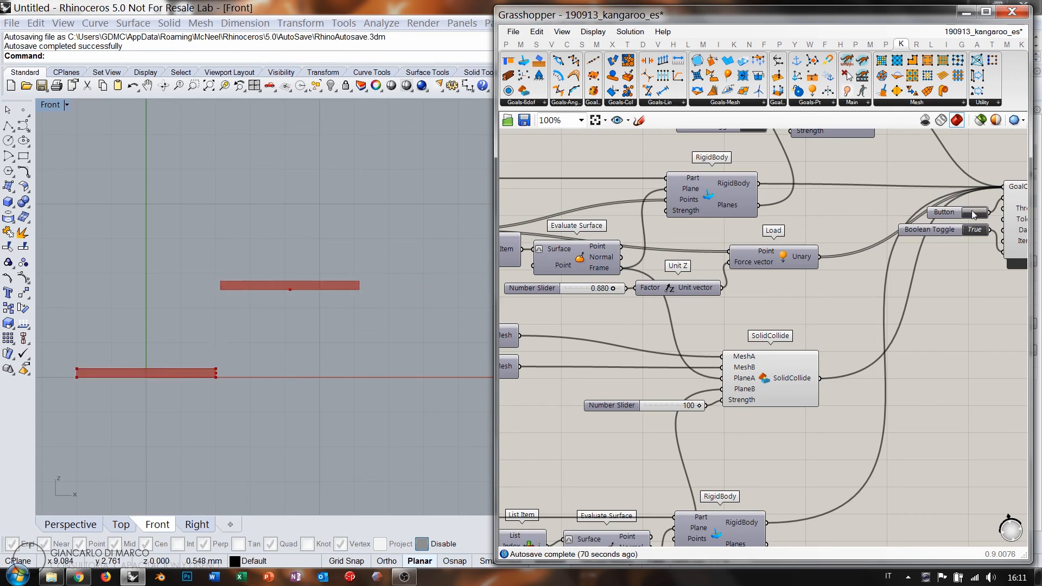
- Reset the running simulation several times to examine how the boxes collide at the new SolidCollide strength in the Front view
click(975, 213)
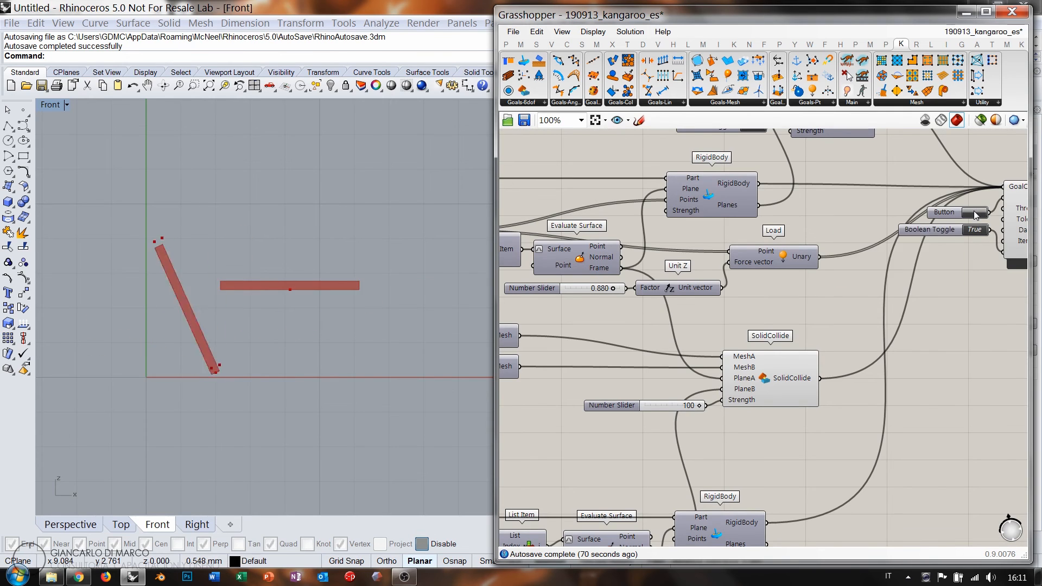
click(975, 213)
click(974, 213)
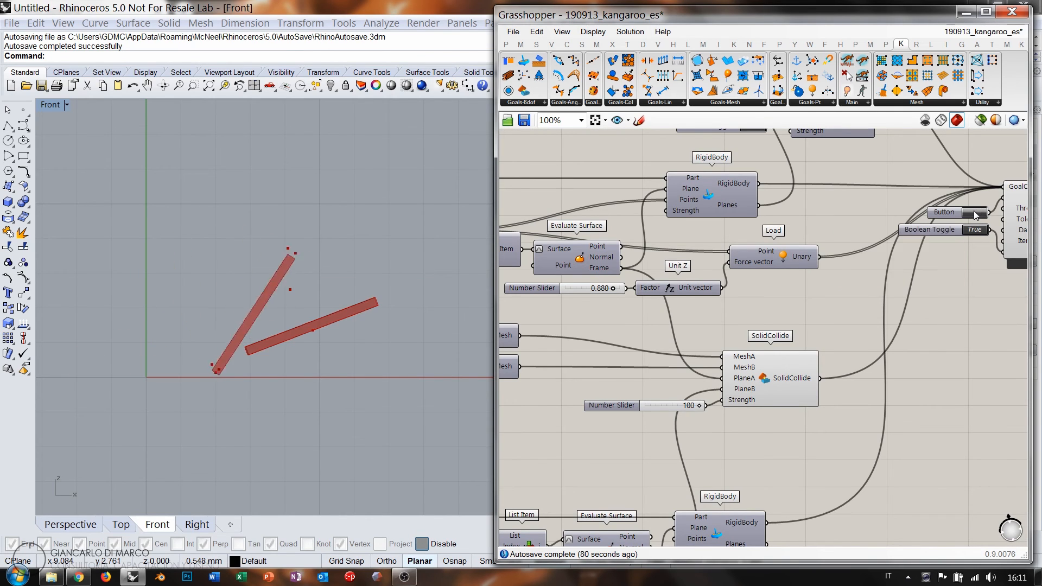
click(974, 214)
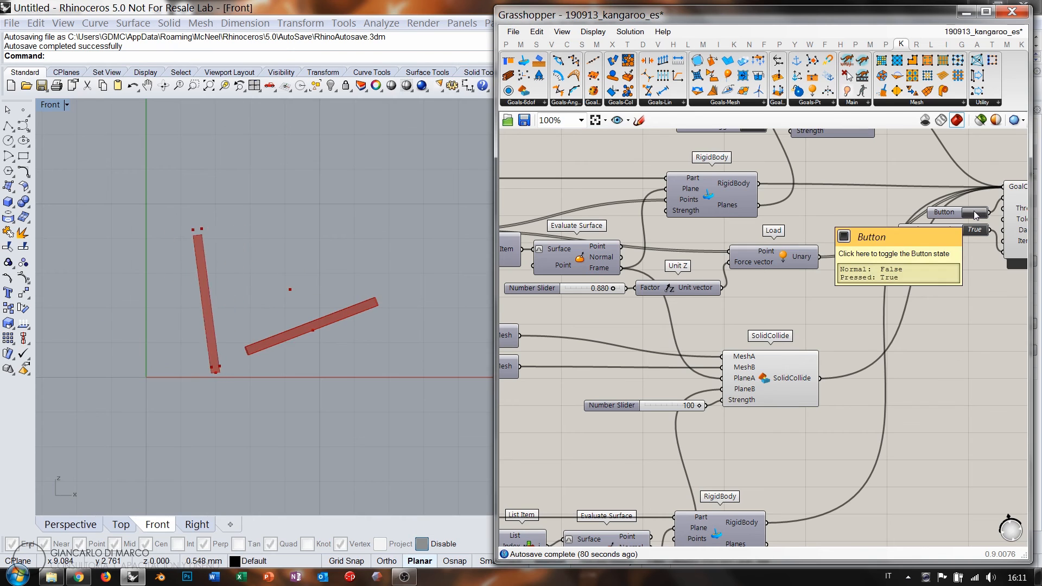
click(975, 214)
click(974, 214)
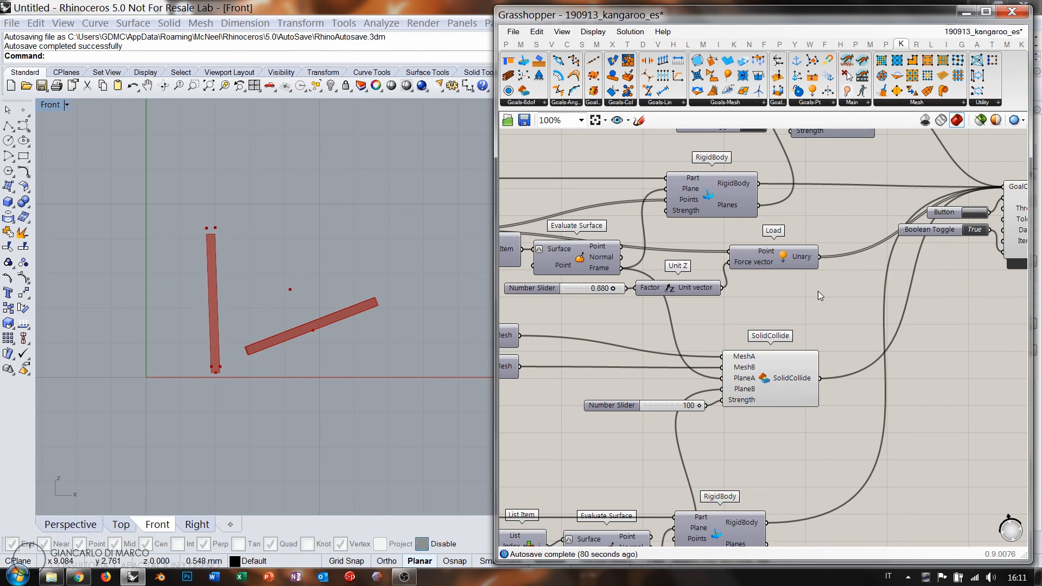
- Pause and reset the solver, and move the second Domain Box's base point up and slightly left in the Front view
right_drag(759, 309, 844, 265)
right_drag(627, 401, 648, 377)
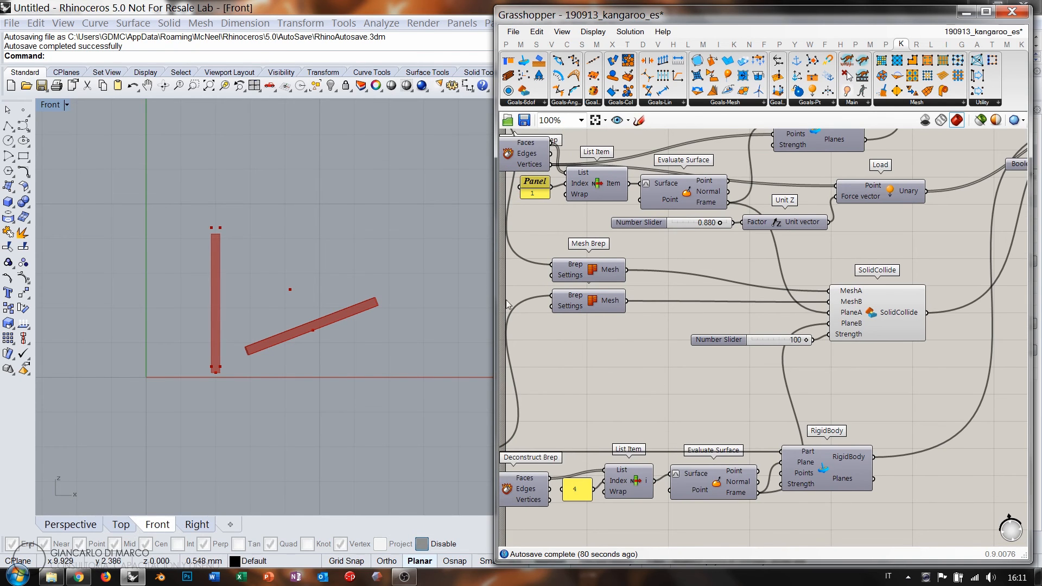
right_drag(537, 300, 727, 304)
scroll(727, 304, down, 1)
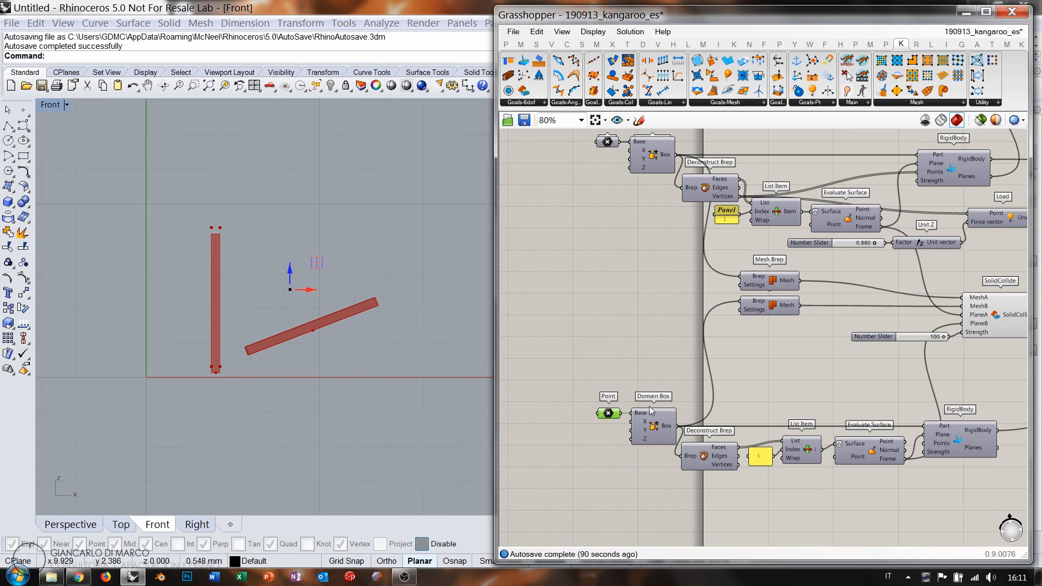
right_drag(829, 287, 706, 326)
scroll(868, 209, down, 1)
right_drag(867, 209, 754, 227)
scroll(894, 250, up, 3)
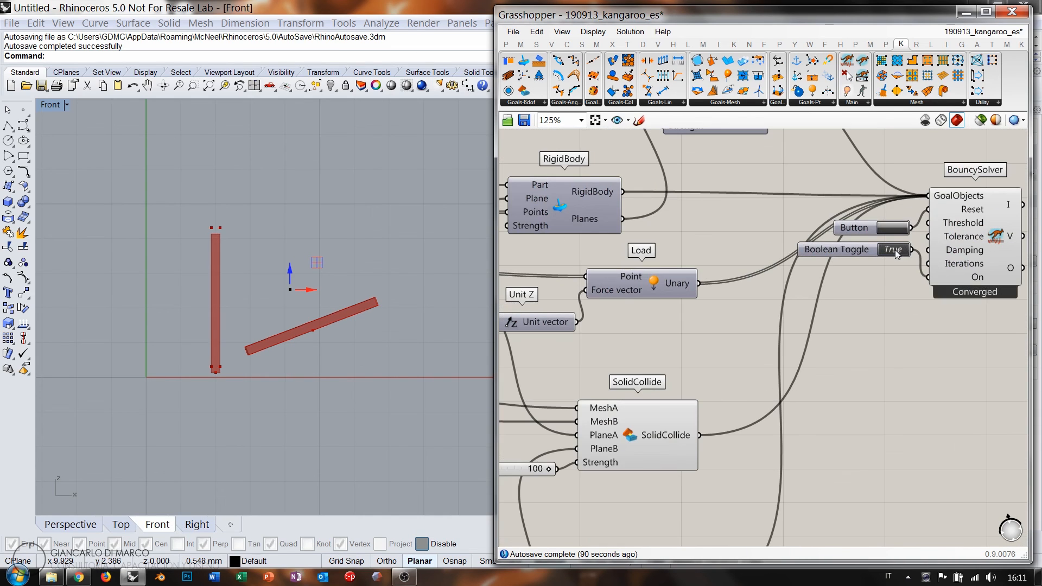
click(894, 230)
right_drag(672, 338, 890, 244)
right_drag(656, 356, 911, 291)
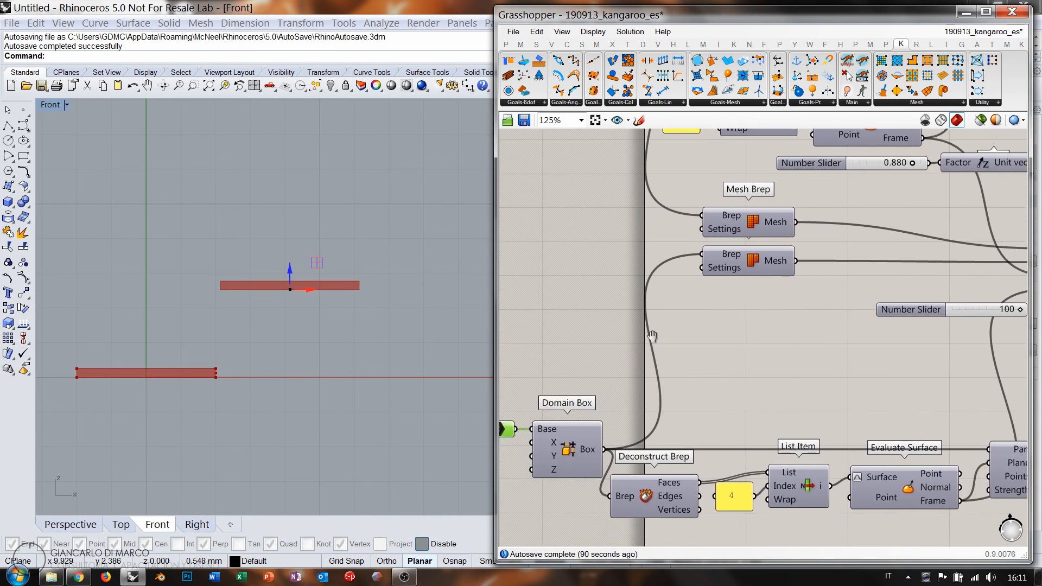
right_drag(653, 337, 796, 286)
drag(290, 295, 270, 273)
- Run and repeatedly reset the simulation to examine the collision with the moved box, finishing with the solver paused and reset
right_drag(872, 288, 621, 349)
right_drag(879, 269, 704, 318)
right_drag(963, 262, 782, 354)
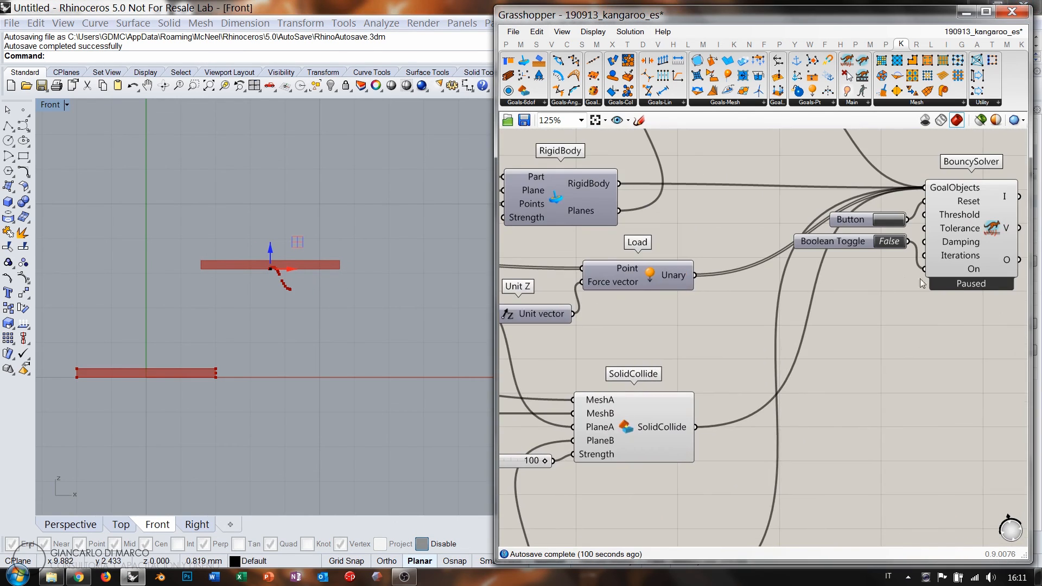
click(889, 242)
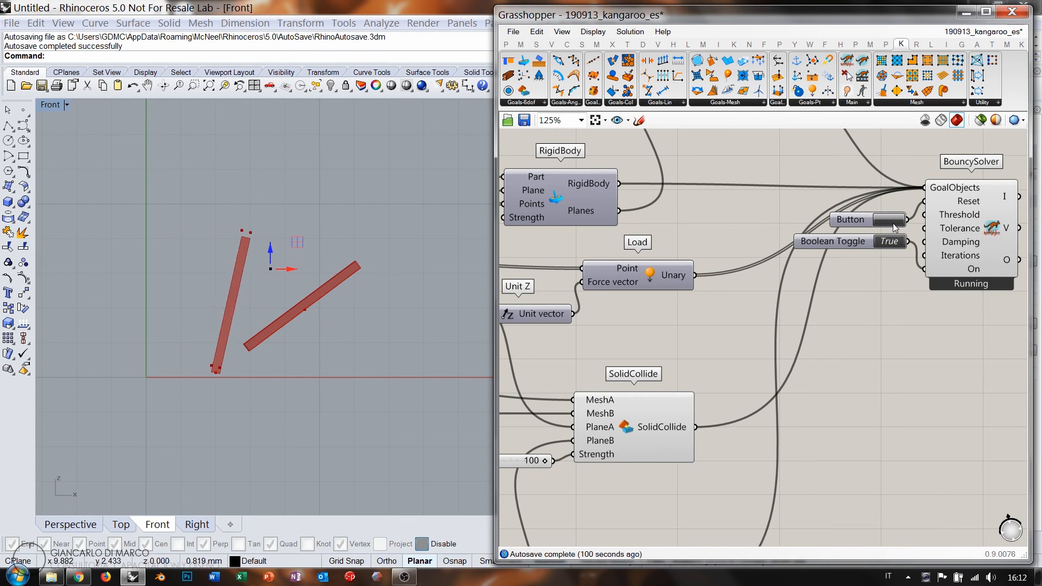
click(893, 221)
click(892, 221)
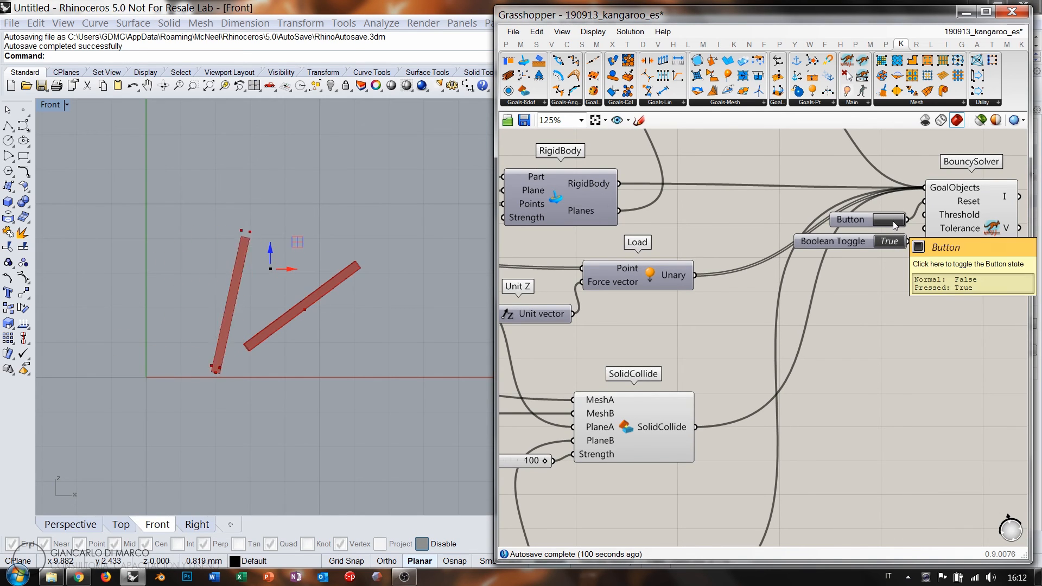
click(894, 221)
click(890, 242)
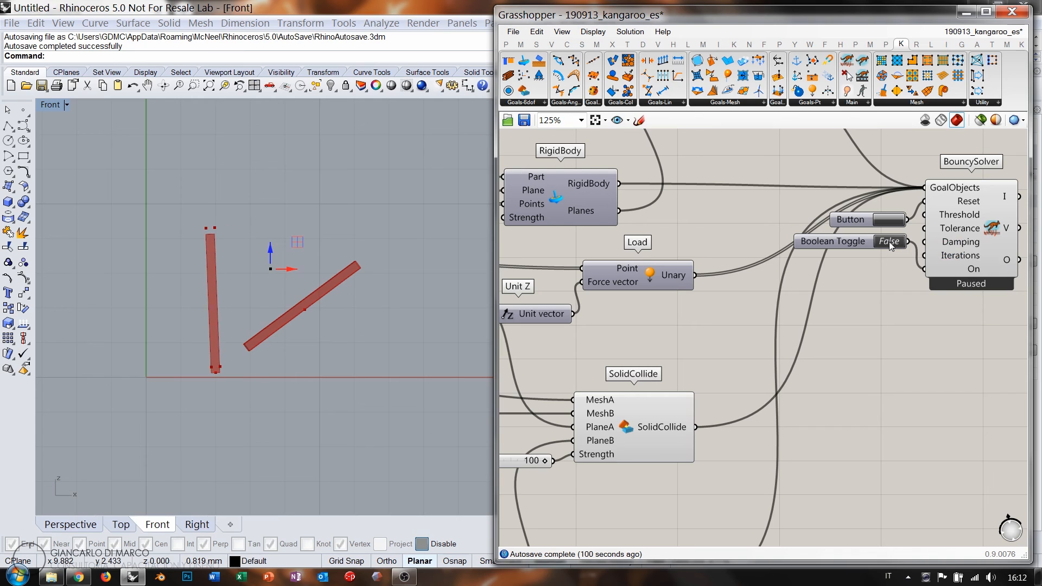
click(890, 222)
- Run BouncySolver once more to examine how the swinging box strikes the raised box
click(691, 340)
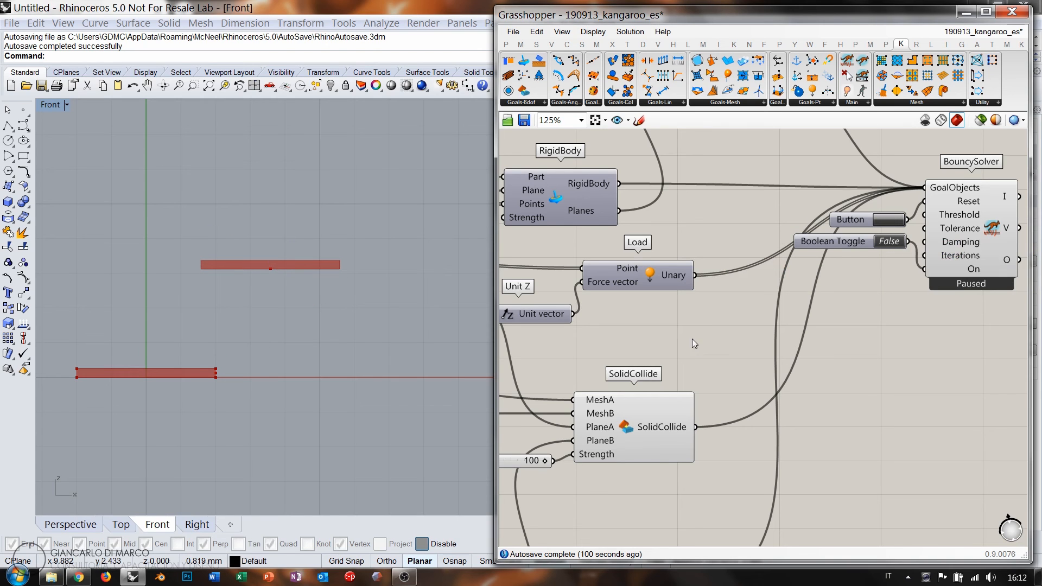
right_drag(686, 381, 820, 286)
scroll(827, 286, down, 3)
right_drag(701, 382, 622, 396)
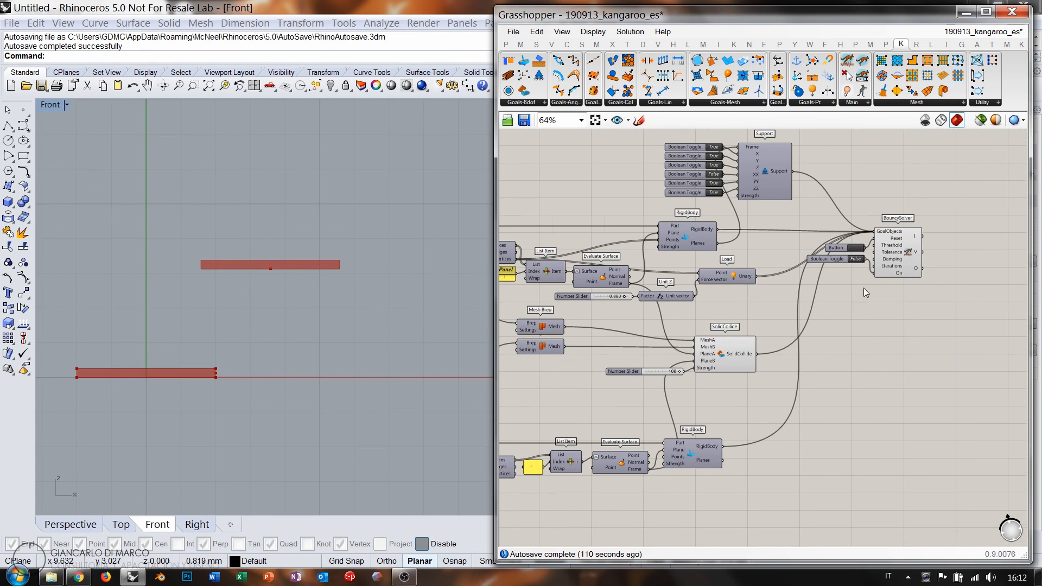
double_click(856, 260)
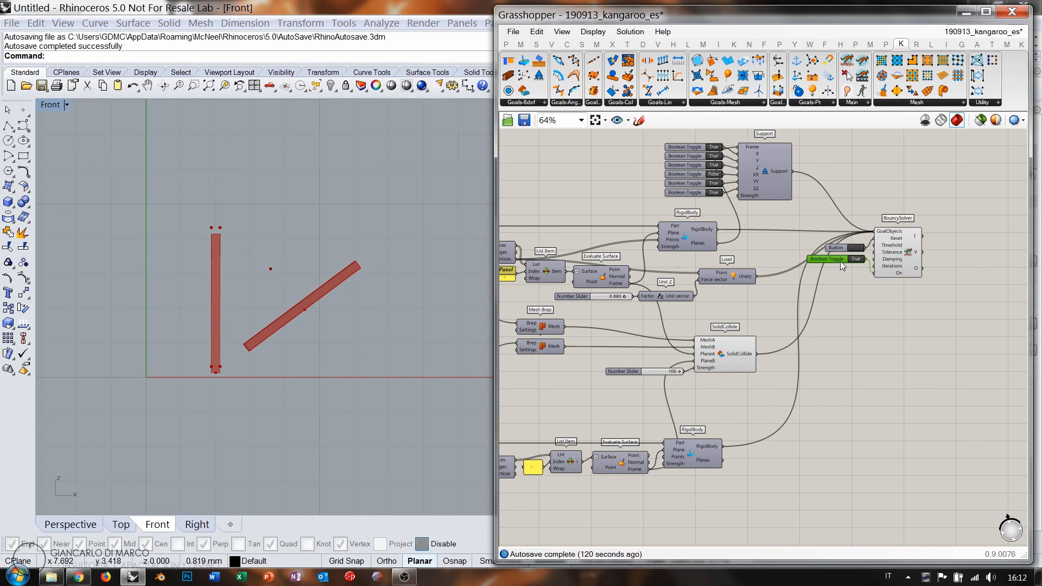
- Duplicate the second box's component chain, from Point and Domain Box through to RigidBody, and place the copy below the original
right_drag(526, 469, 727, 293)
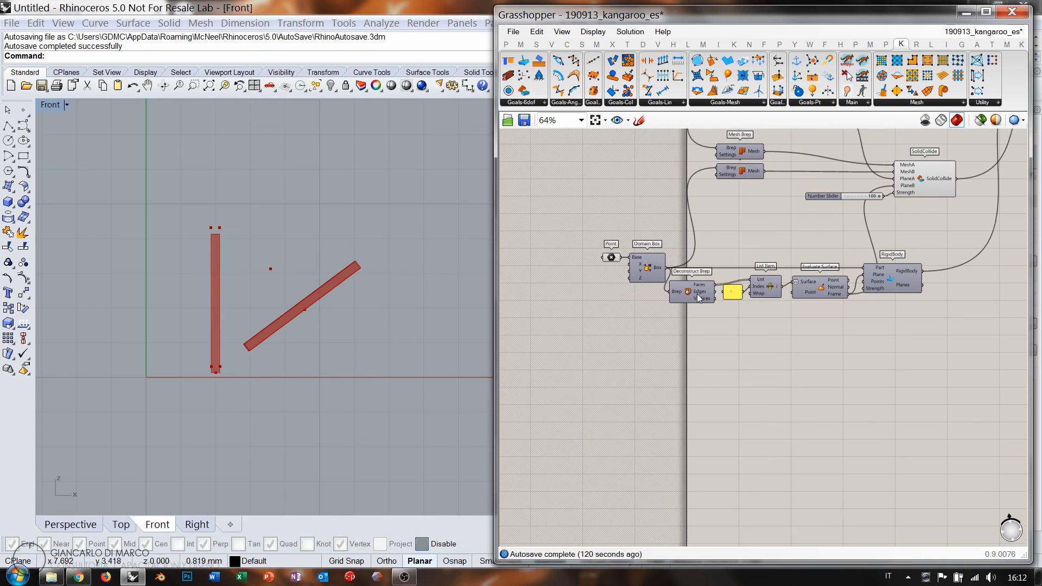
scroll(727, 293, up, 1)
drag(971, 333, 584, 231)
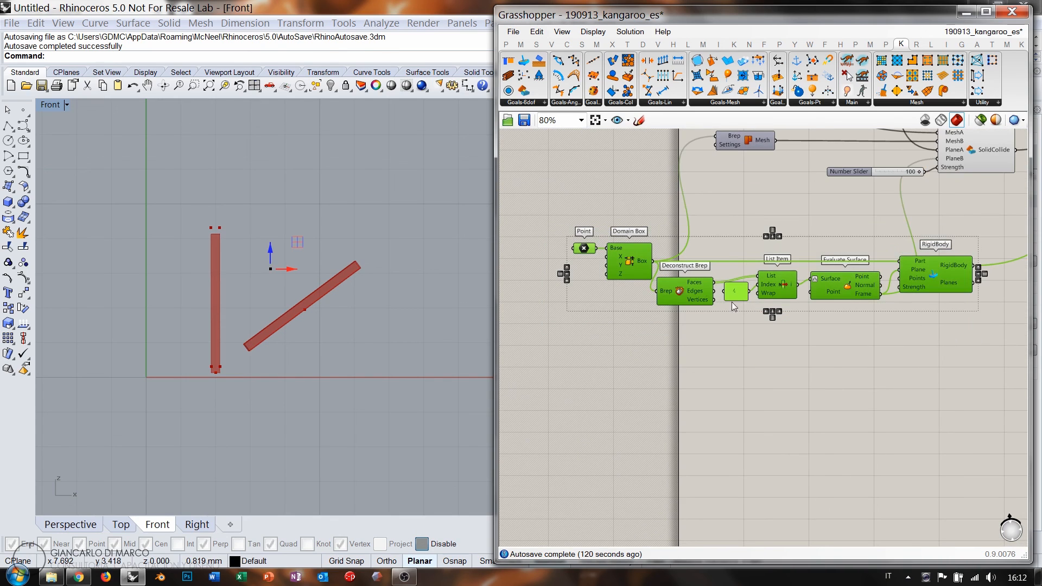
key(ctrl+c)
key(ctrl+v)
drag(630, 268, 625, 343)
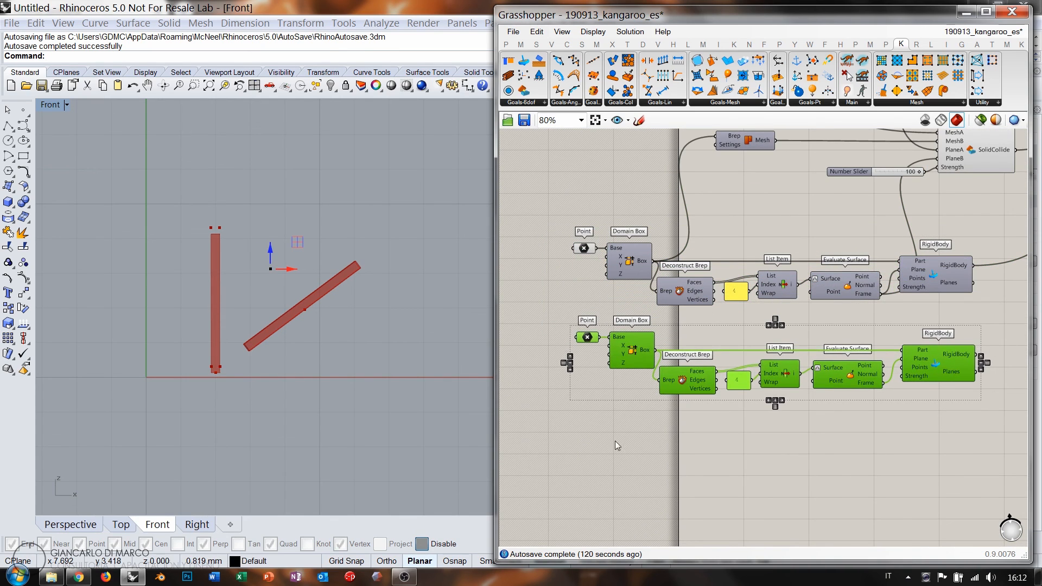
click(615, 440)
- Turn on the preview of the duplicated RigidBody and Domain Box
click(948, 357)
key(ctrl+q)
click(910, 428)
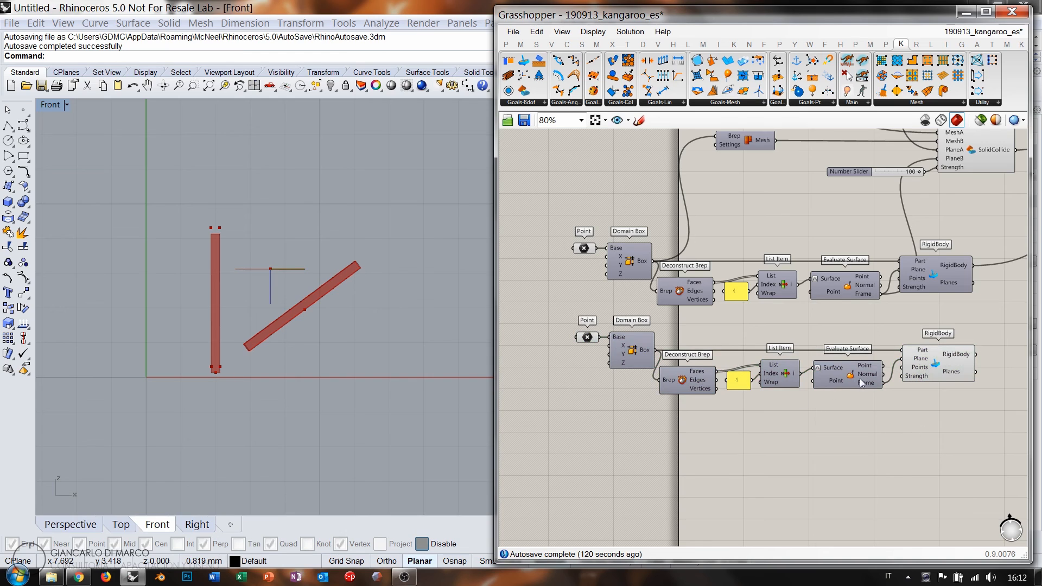
click(641, 358)
key(ctrl+q)
- Move the third Domain Box's base point down and to the right of the second box's starting position in the Front view
click(604, 363)
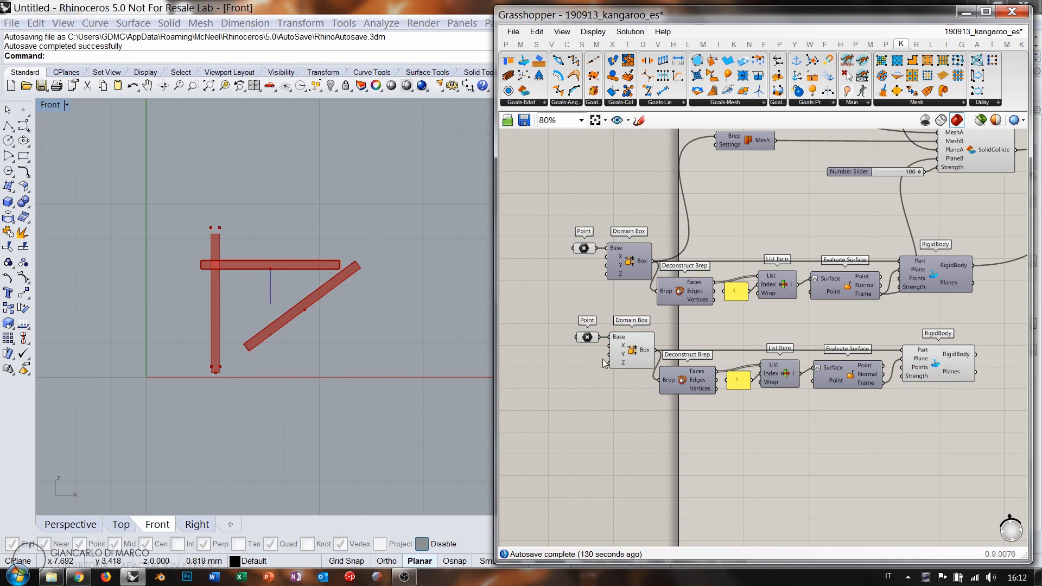
drag(272, 270, 328, 319)
click(682, 420)
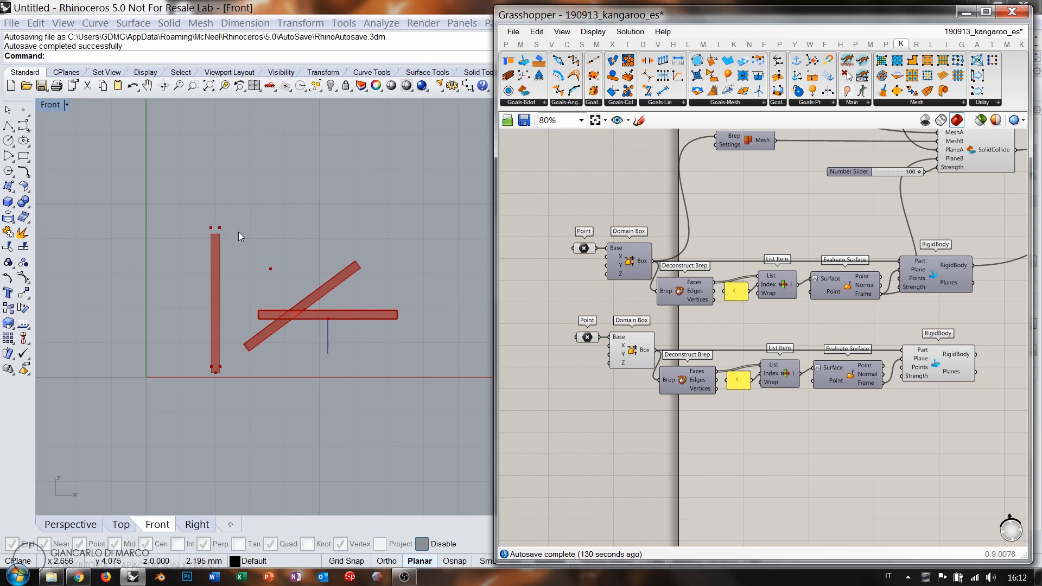
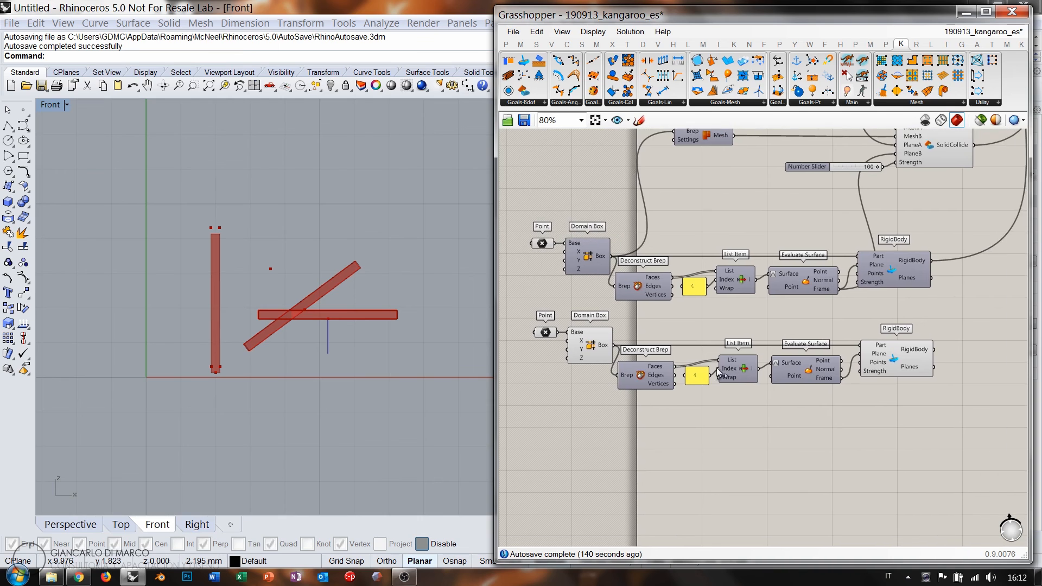
- Set the index panel of the duplicated List Item to 5
scroll(735, 391, up, 5)
double_click(689, 366)
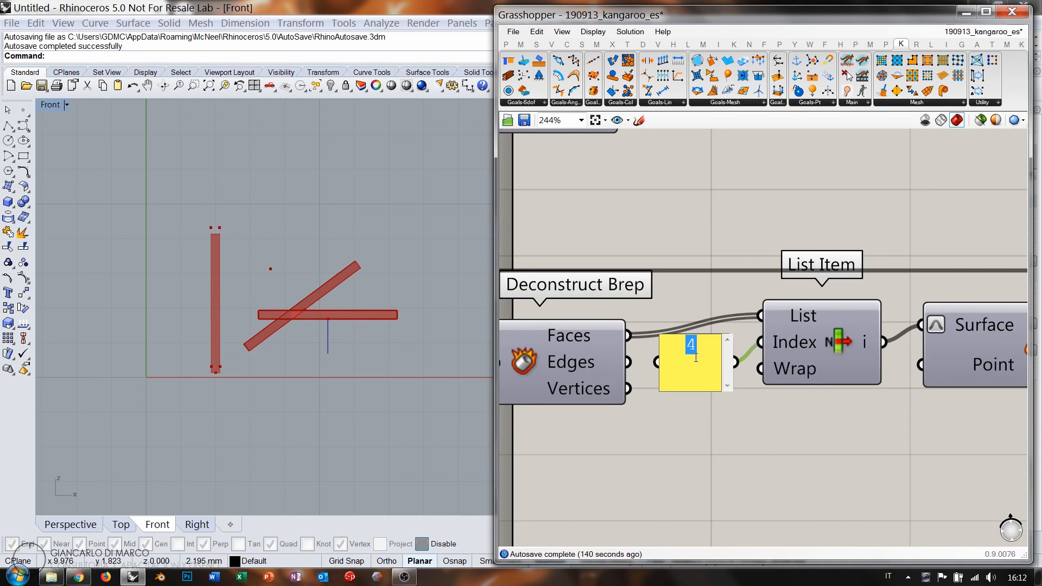
click(770, 432)
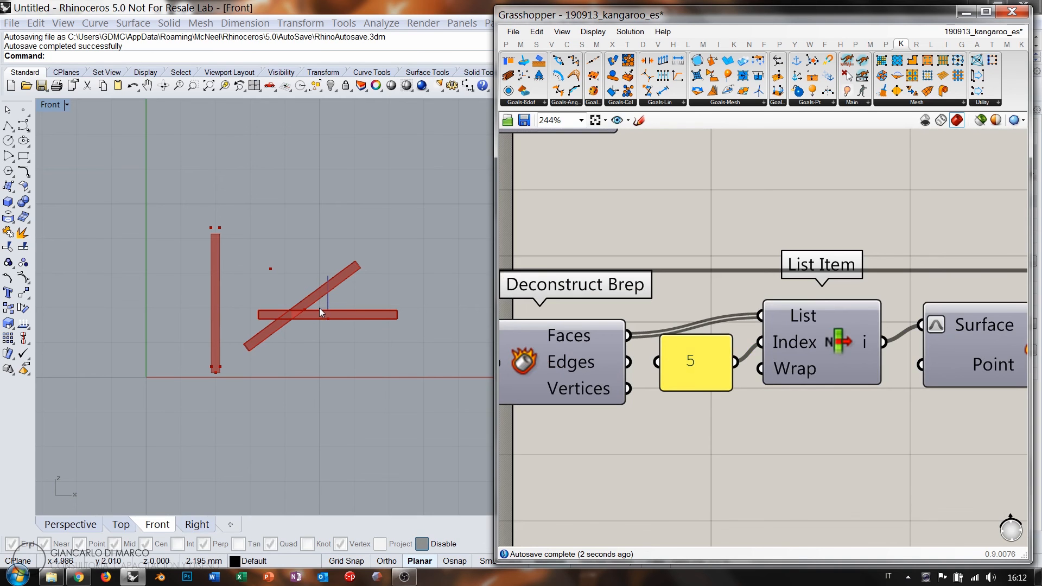
- Turn off the preview of the third box's Domain Box and RigidBody components
scroll(821, 390, down, 5)
right_drag(819, 389, 807, 448)
scroll(681, 418, down, 2)
scroll(700, 425, up, 3)
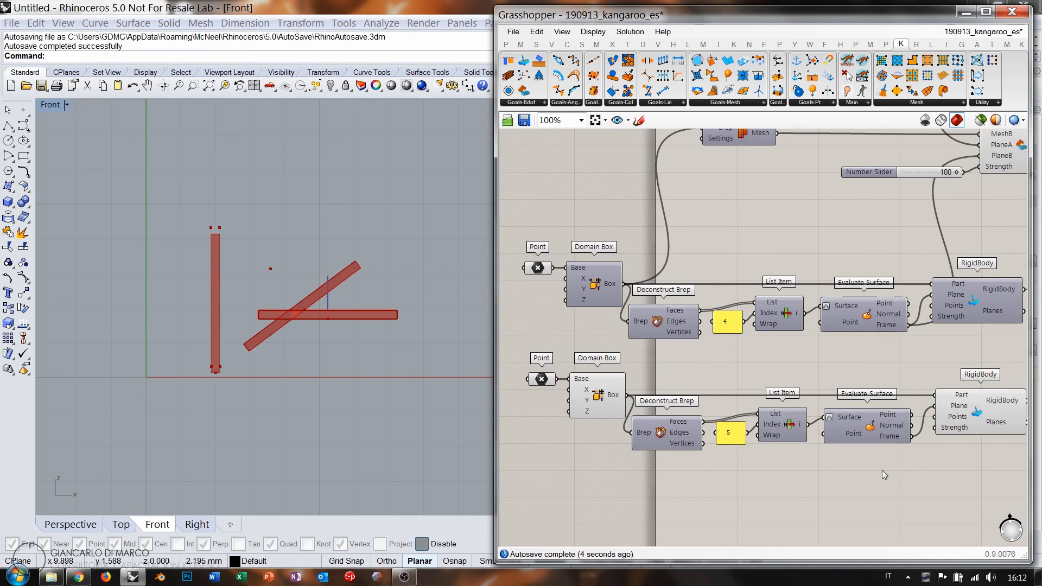
drag(982, 477, 510, 359)
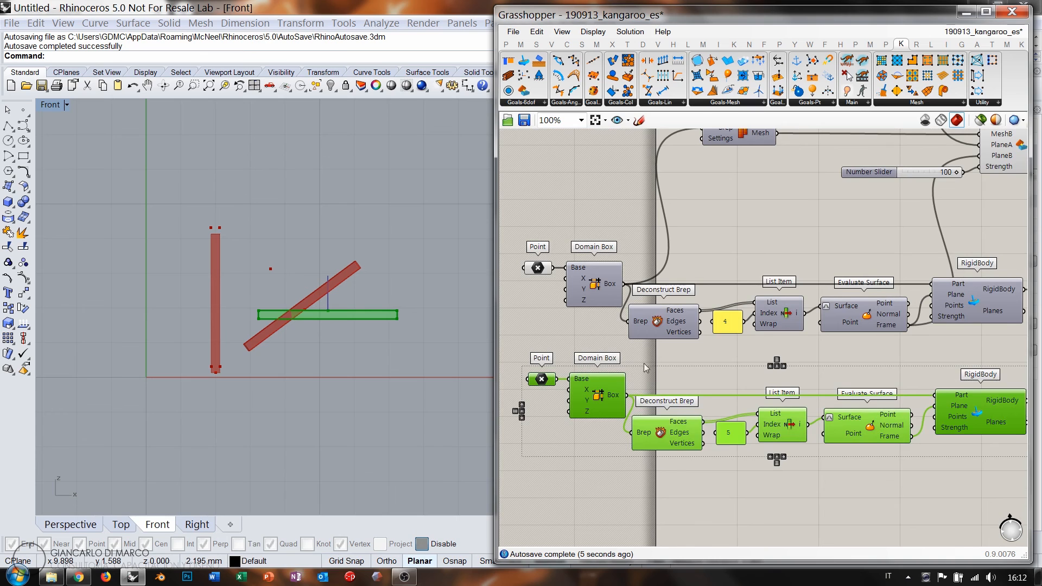
right_drag(841, 388, 814, 398)
key(ctrl+q)
right_drag(910, 474, 865, 476)
click(862, 491)
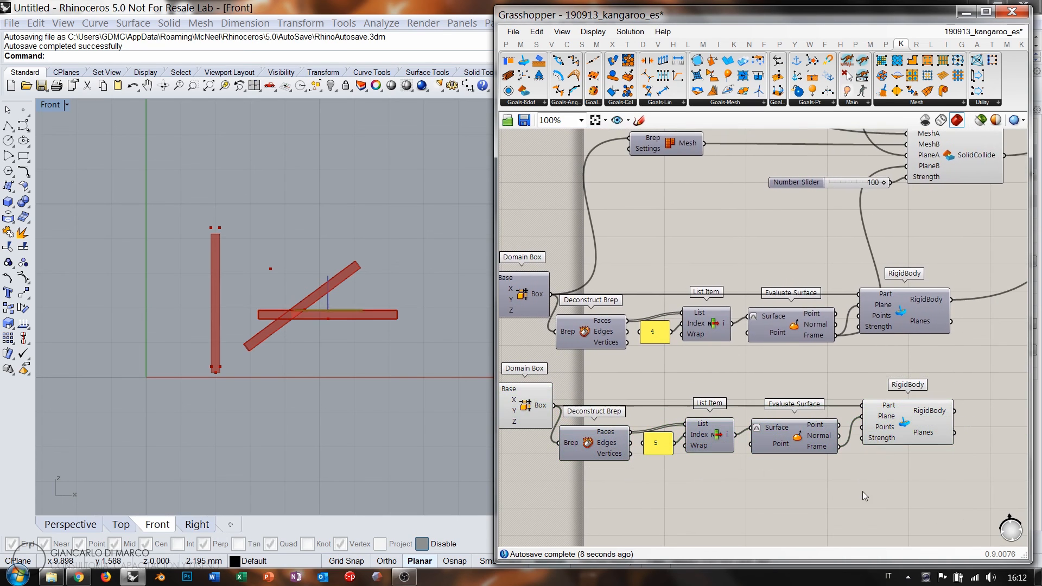
click(512, 404)
click(905, 425)
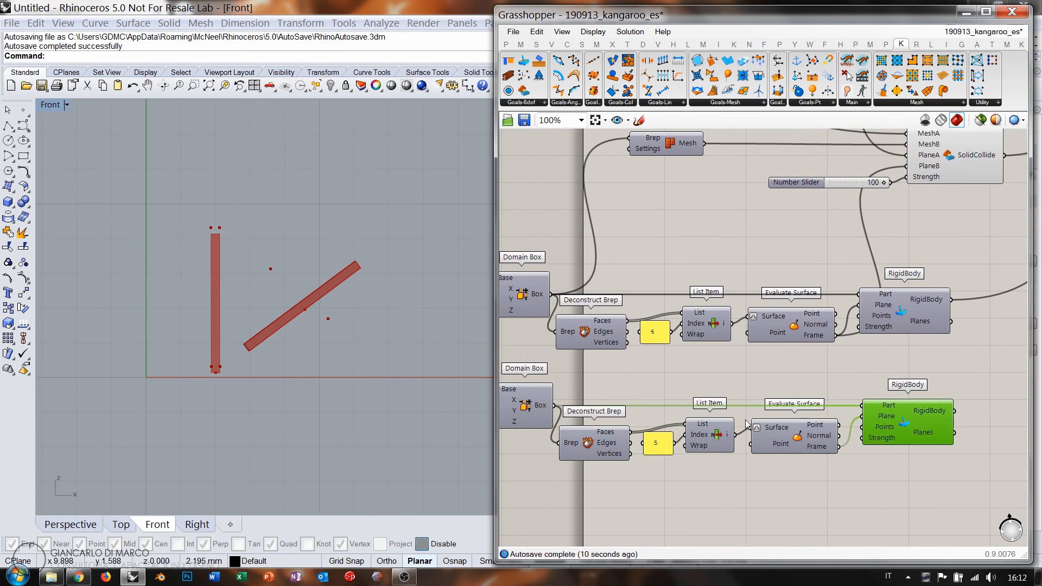
- Add the third RigidBody to BouncySolver's GoalObjects and reset the paused simulation
scroll(905, 425, down, 3)
click(613, 400)
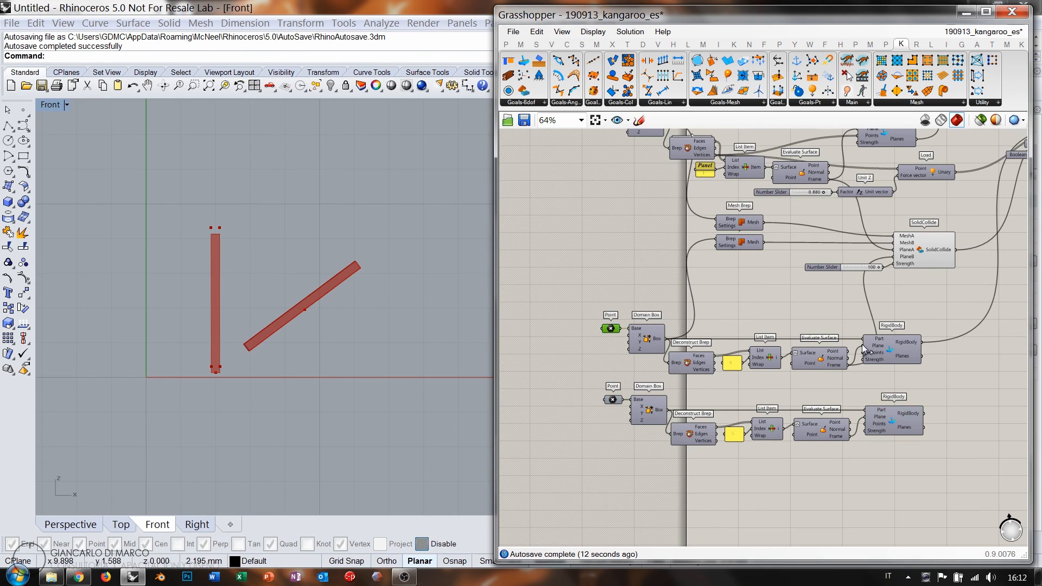
right_drag(863, 349, 751, 412)
shift+drag(704, 477, 852, 191)
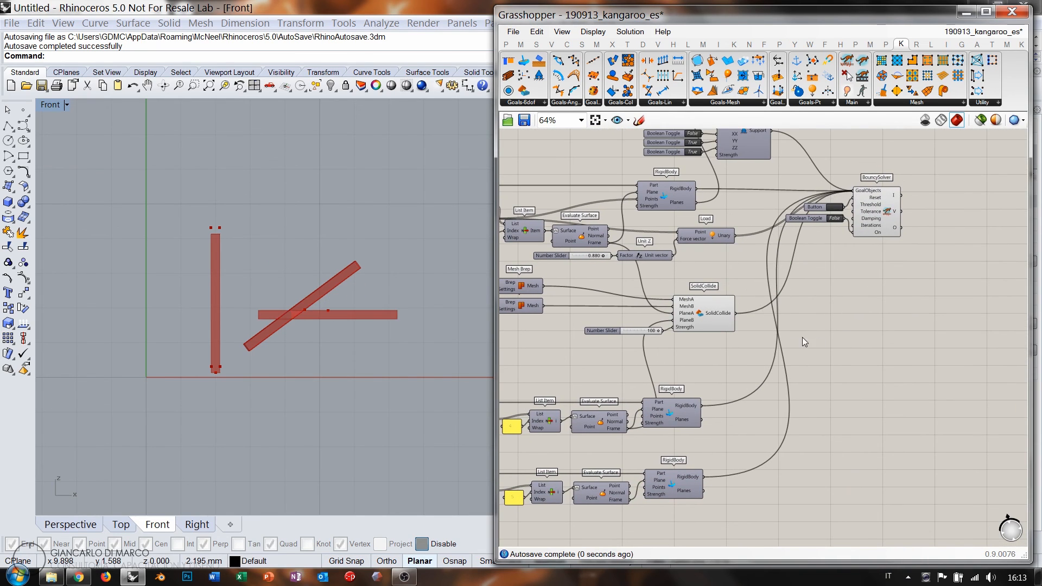
click(836, 208)
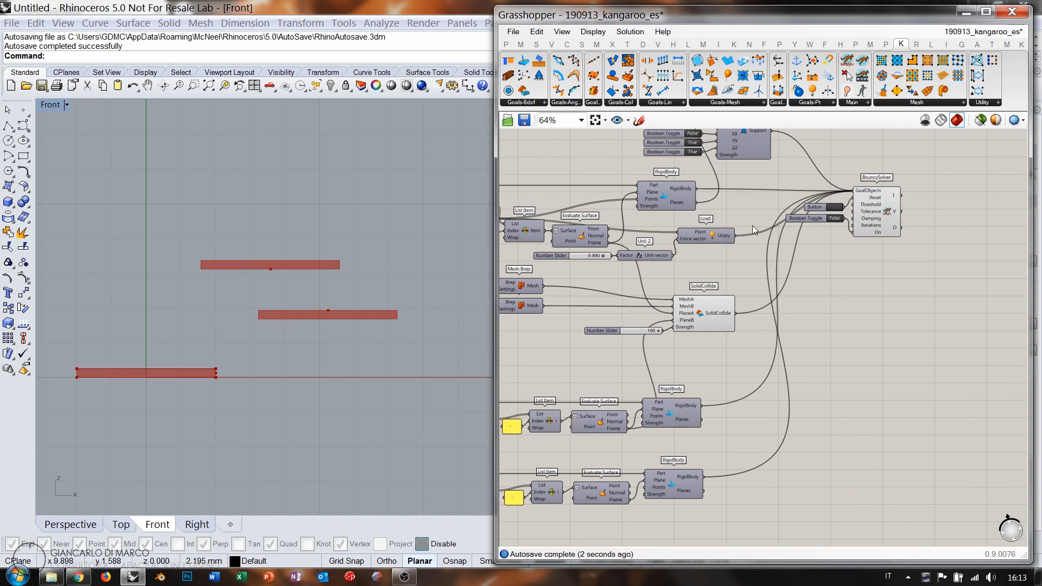
- Duplicate the SolidCollide component with its input connections and place the copy beside the two lower RigidBody components
scroll(696, 333, up, 2)
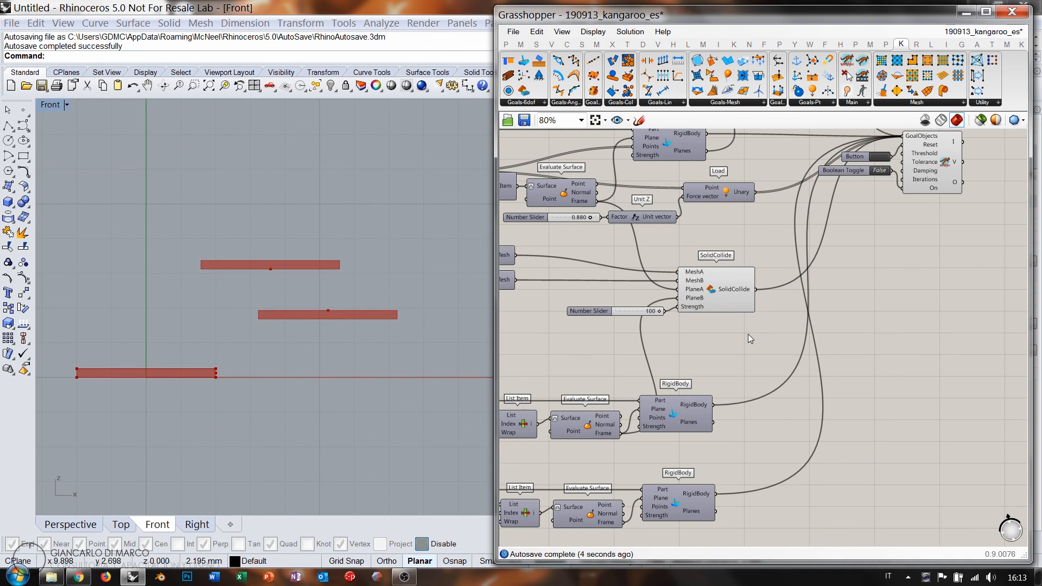
right_drag(727, 335, 795, 299)
drag(808, 314, 694, 252)
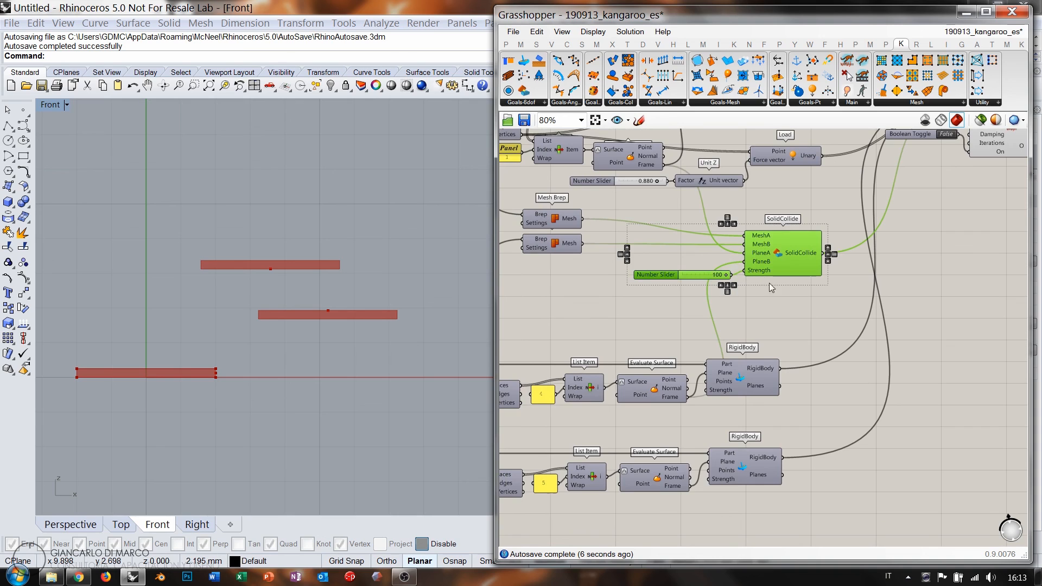
right_drag(809, 320, 782, 297)
click(782, 298)
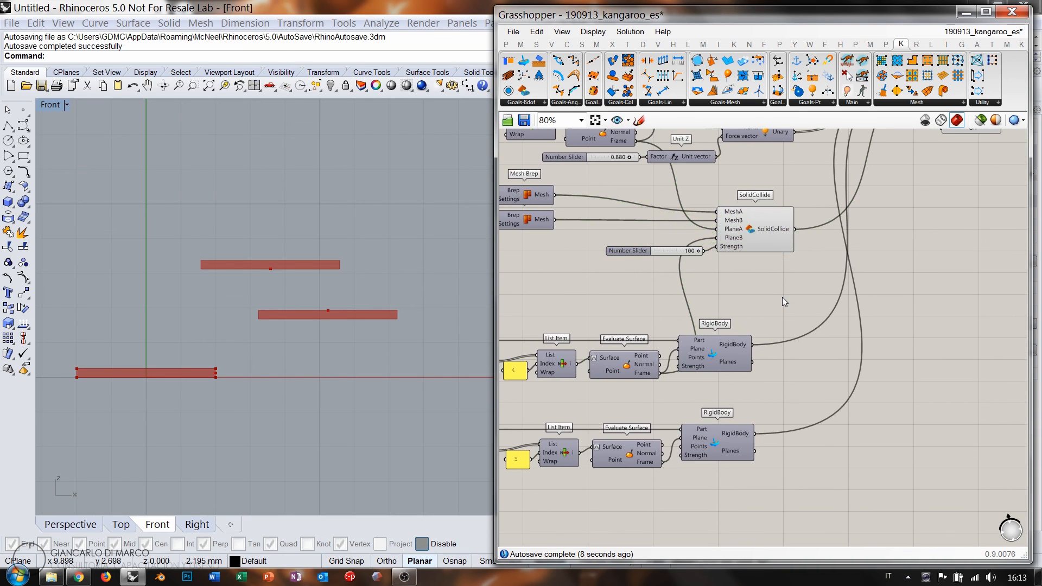
click(763, 230)
alt+drag(763, 230, 878, 404)
scroll(877, 405, up, 3)
click(819, 409)
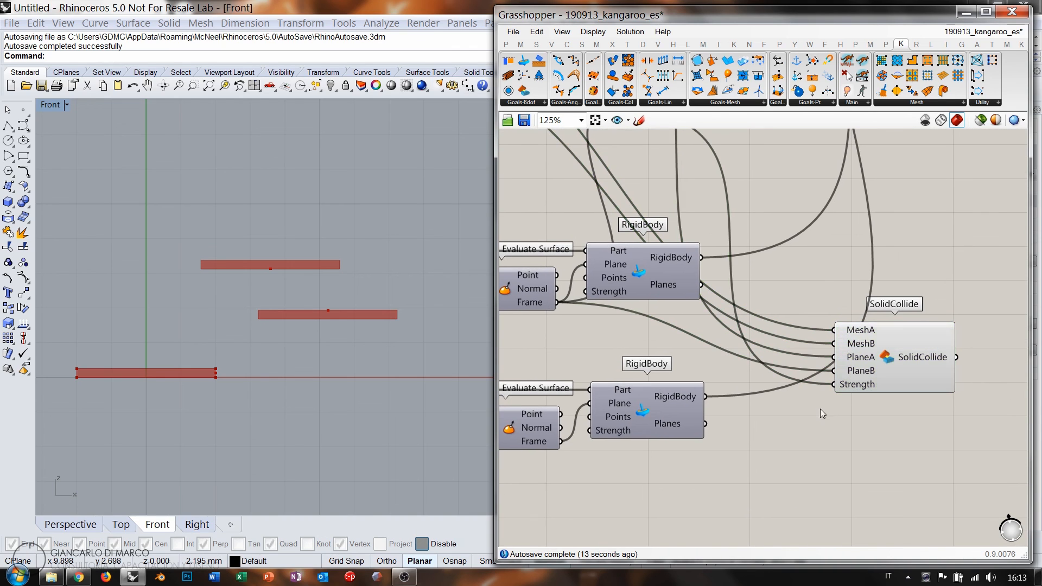
- Move the third box's component chain down to open space beneath the second box's chain
scroll(704, 283, down, 3)
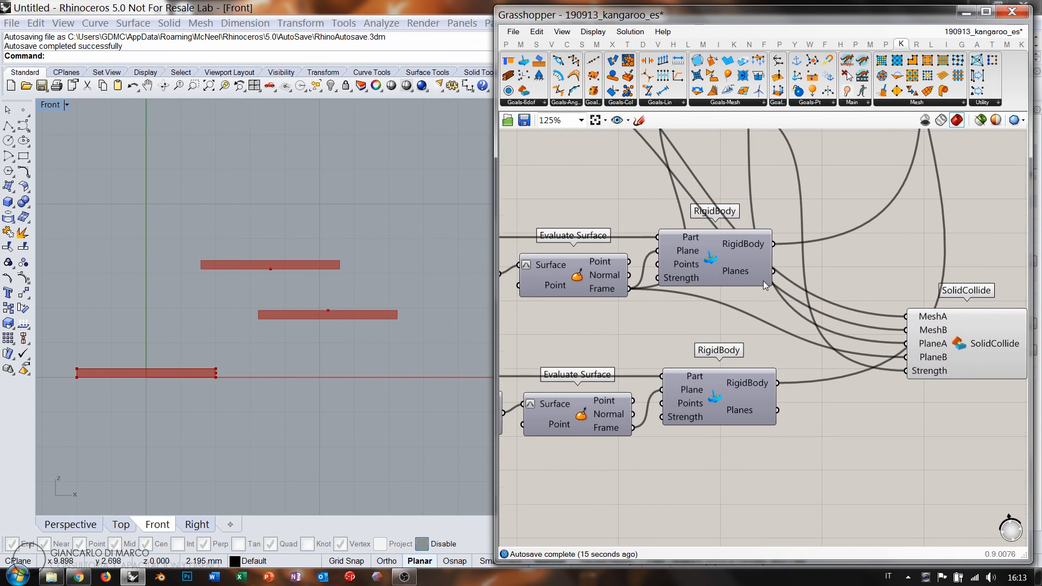
right_drag(675, 329, 779, 284)
scroll(781, 283, down, 2)
drag(855, 382, 531, 295)
drag(593, 314, 592, 370)
click(632, 334)
- Duplicate the Mesh Brep component above the third box's chain and feed it with the third Domain Box
alt+drag(678, 153, 677, 330)
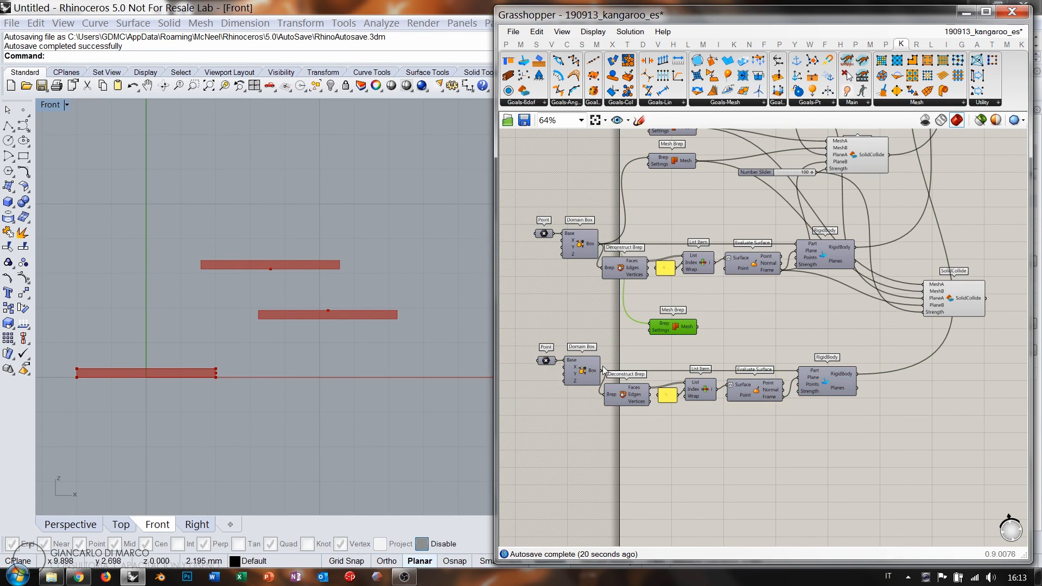
scroll(725, 324, up, 1)
click(692, 230)
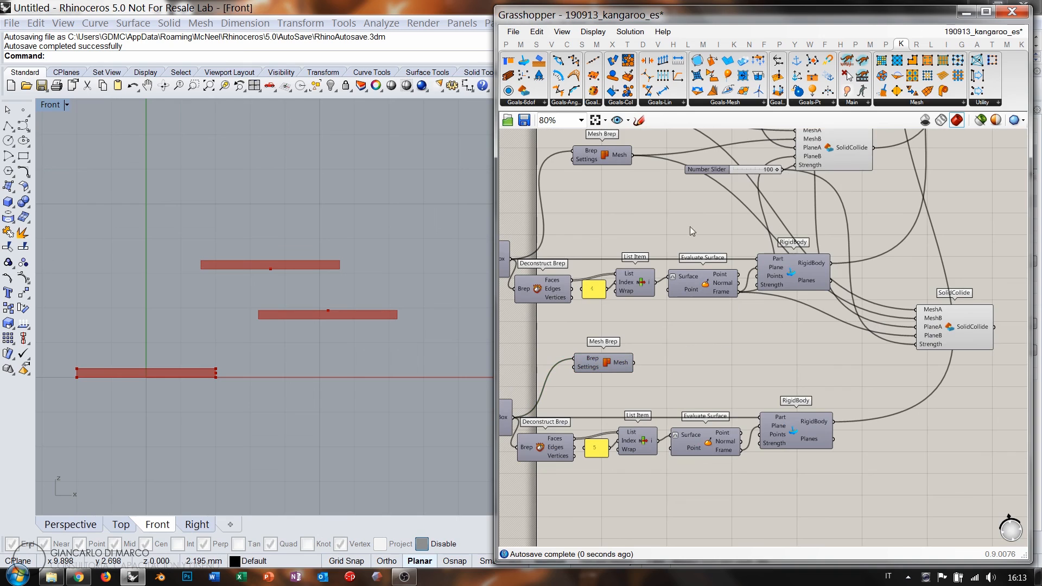
- Wire the second and third boxes' meshes and frames into the second SolidCollide and add it to BouncySolver's GoalObjects
drag(762, 224, 635, 363)
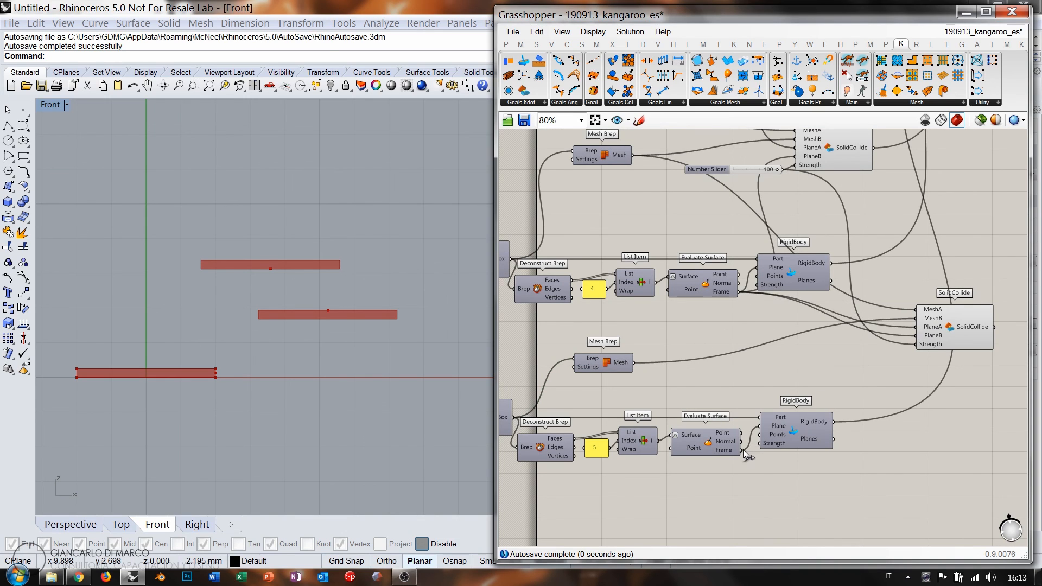
drag(884, 337, 916, 336)
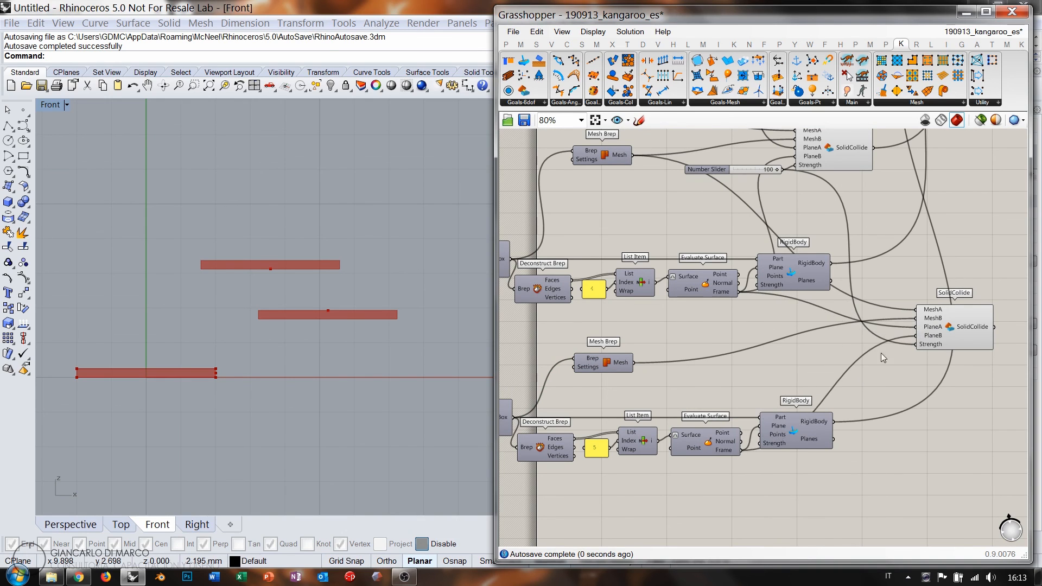
right_drag(925, 230, 682, 386)
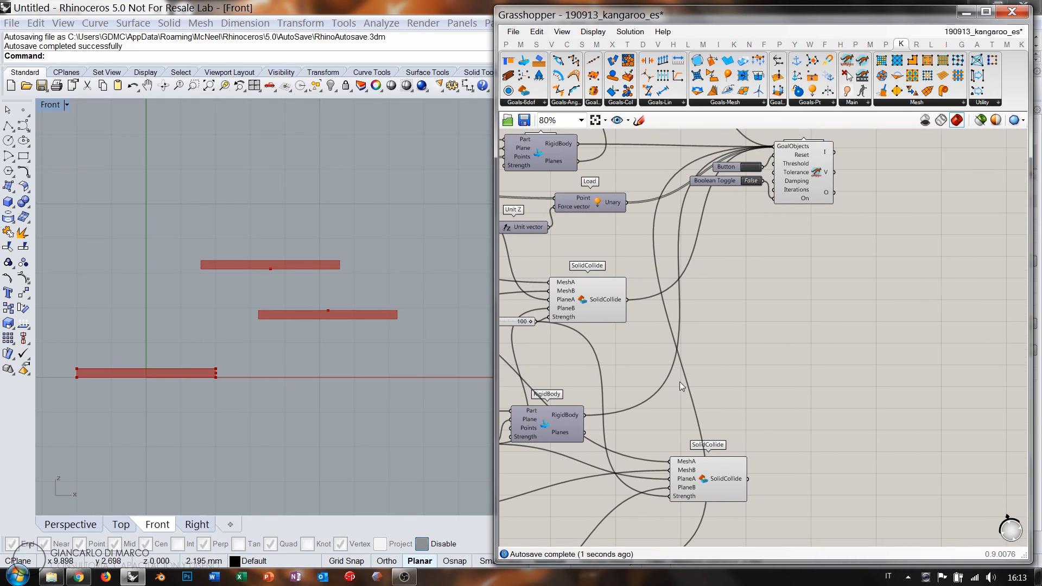
drag(721, 273, 774, 147)
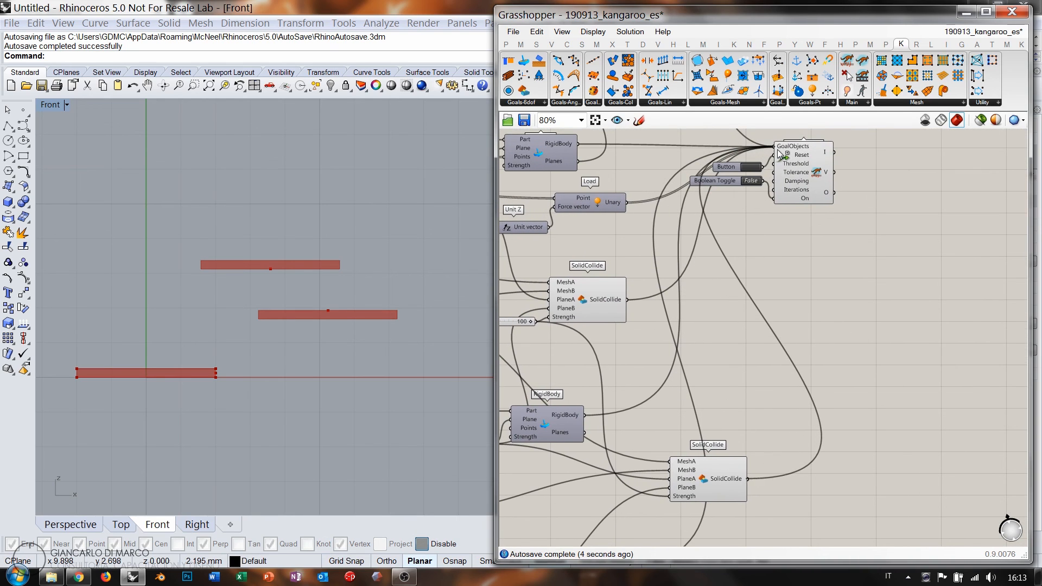
- Switch the BouncySolver on and reset it repeatedly to test the collision of all three boxes
click(751, 182)
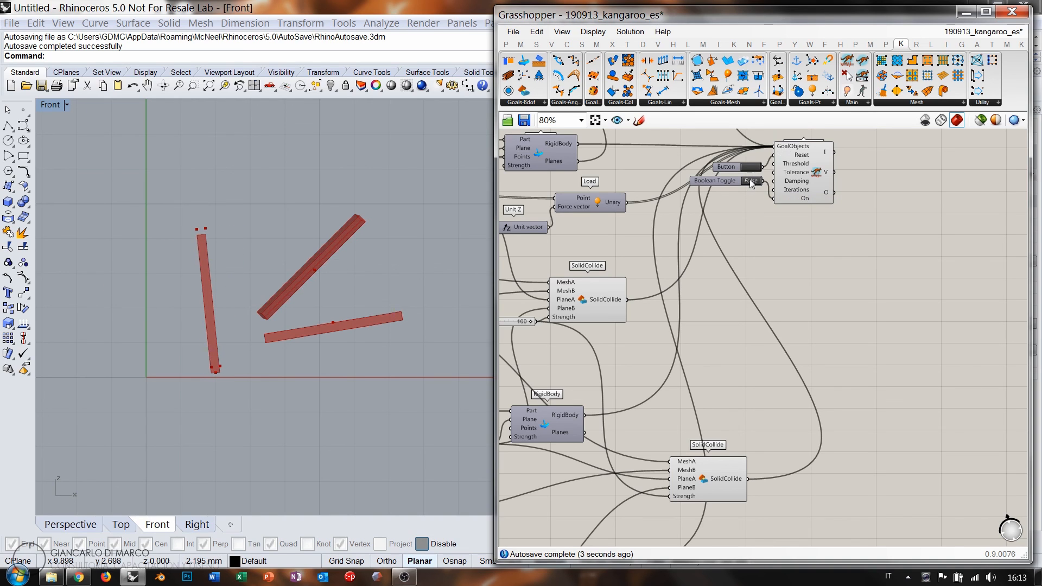
click(752, 181)
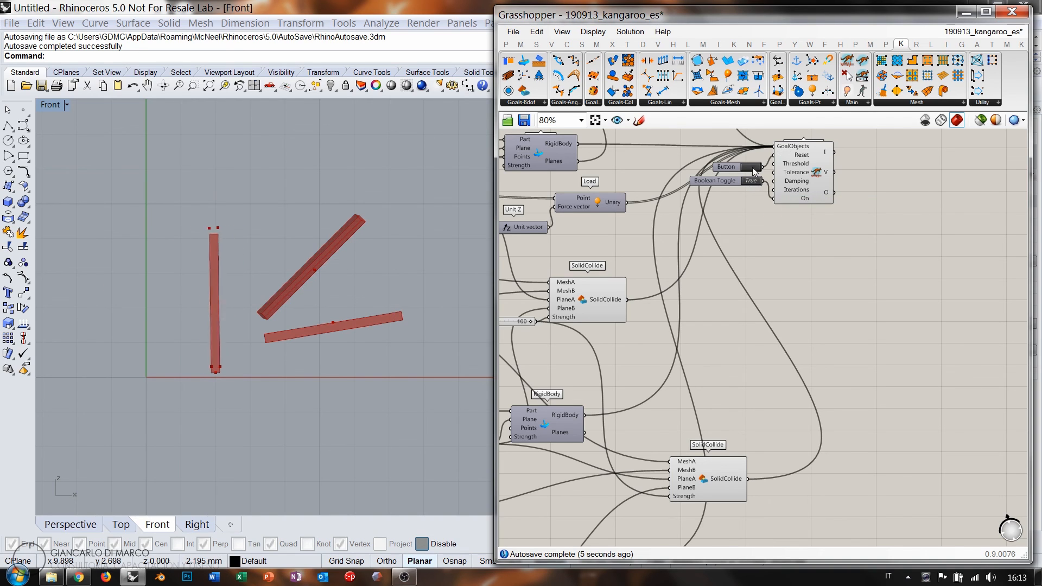
click(751, 167)
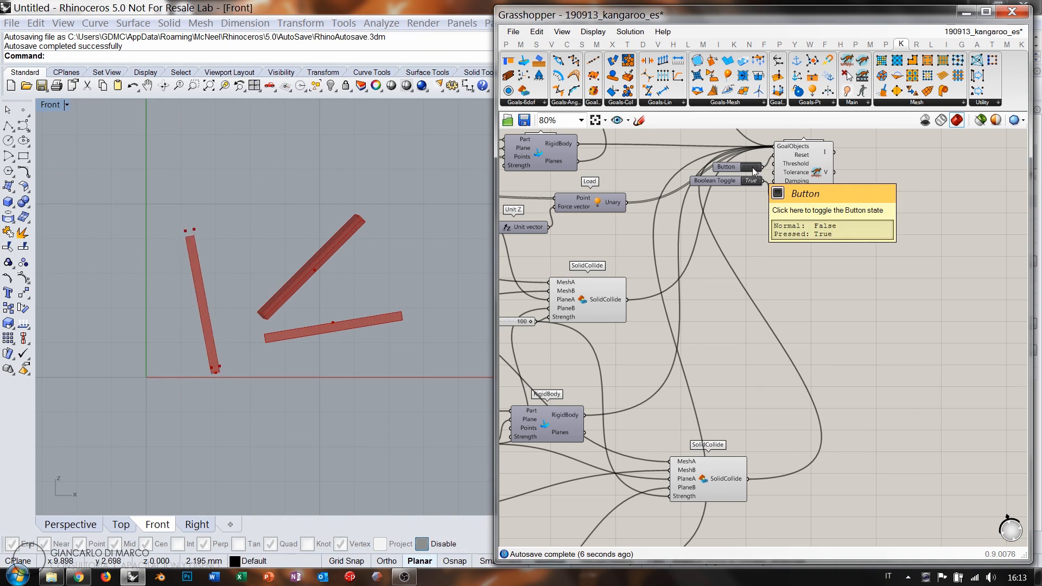
click(753, 169)
click(753, 168)
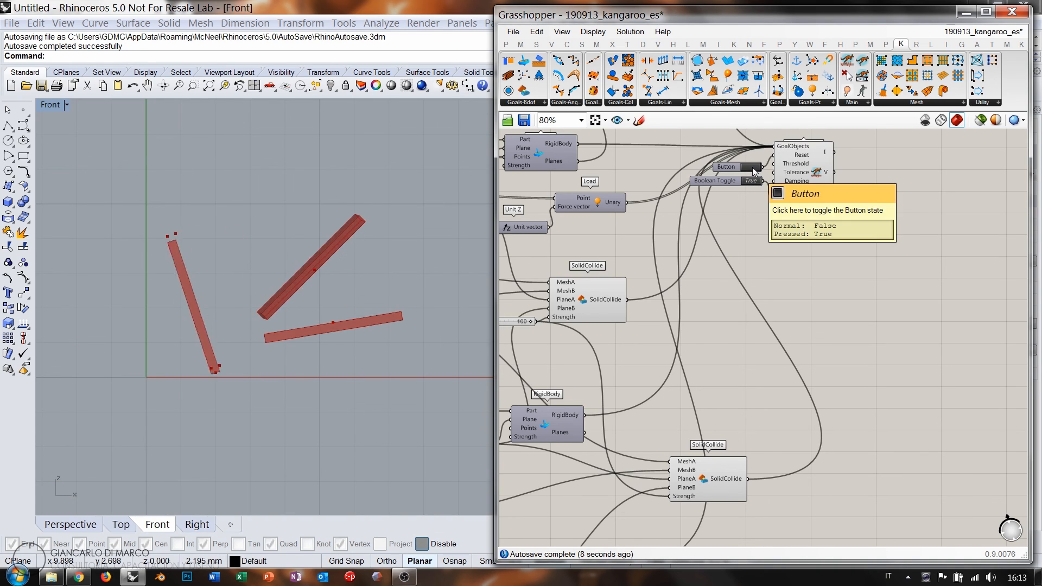
click(753, 168)
click(752, 168)
click(753, 168)
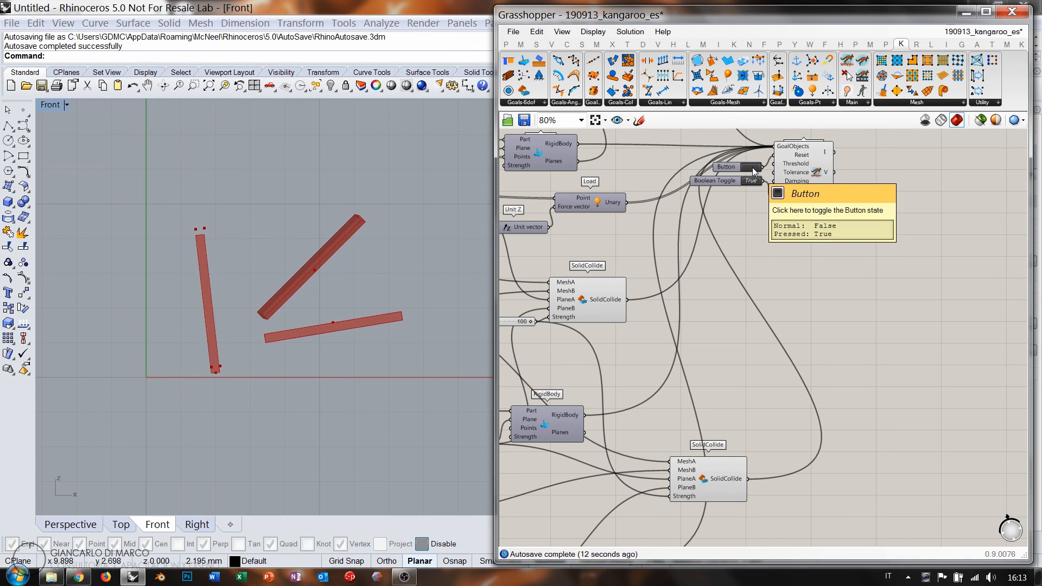
click(752, 169)
click(752, 168)
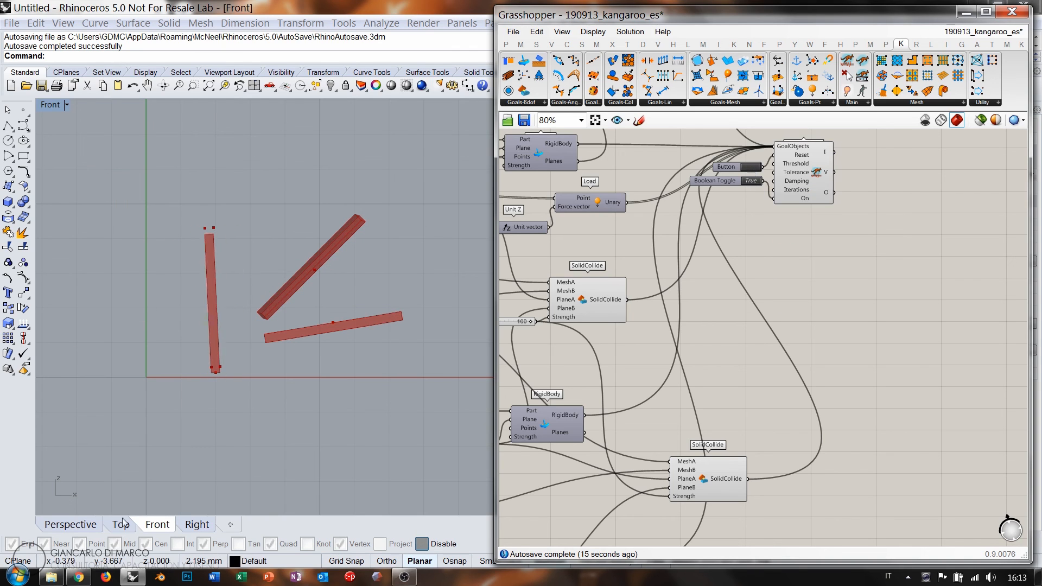
- Switch to the Perspective viewport and inspect the three colliding boxes in 3D
click(95, 523)
right_drag(314, 365, 266, 341)
right_drag(667, 356, 841, 326)
scroll(841, 328, down, 3)
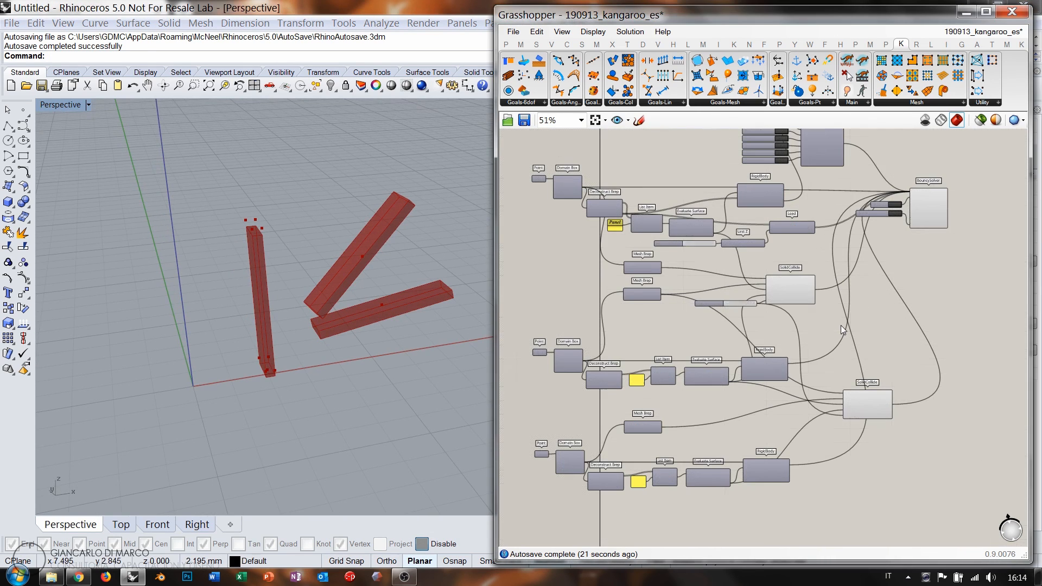
right_drag(399, 293, 349, 316)
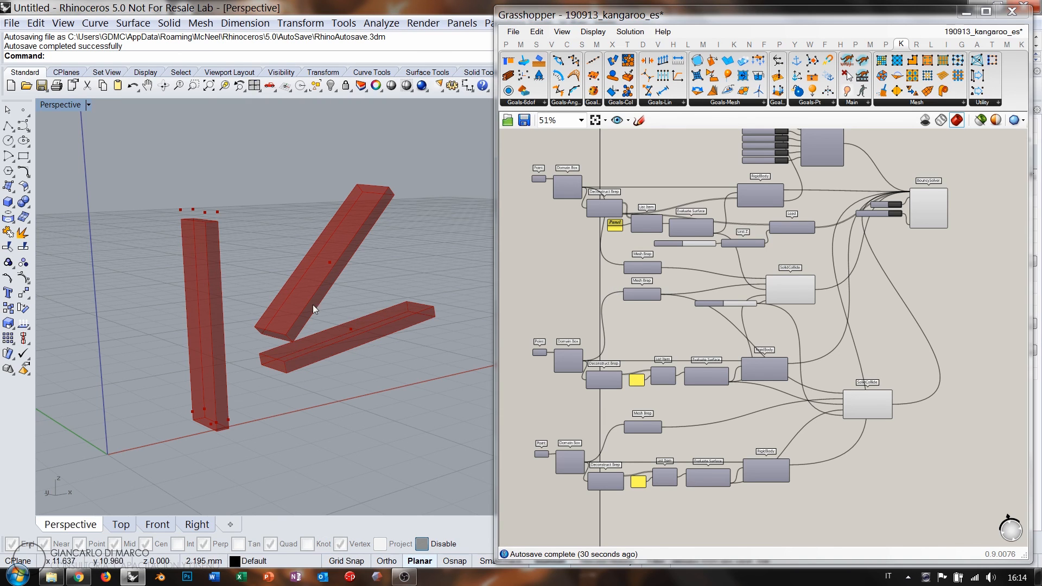
- Shift the whole three-box definition to the right beneath the disabled group above it
scroll(822, 311, down, 3)
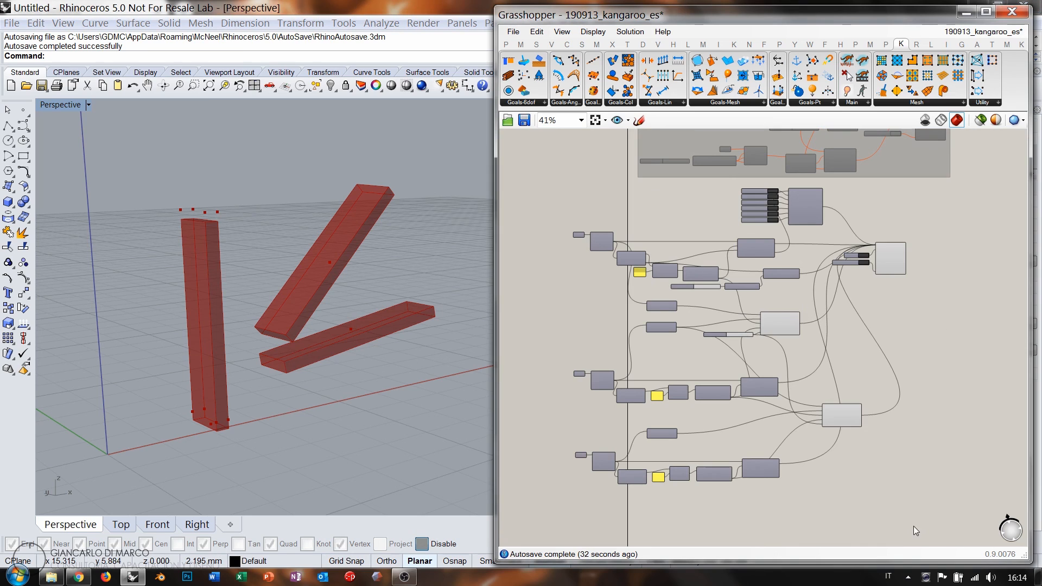
drag(913, 526, 531, 202)
scroll(792, 245, down, 2)
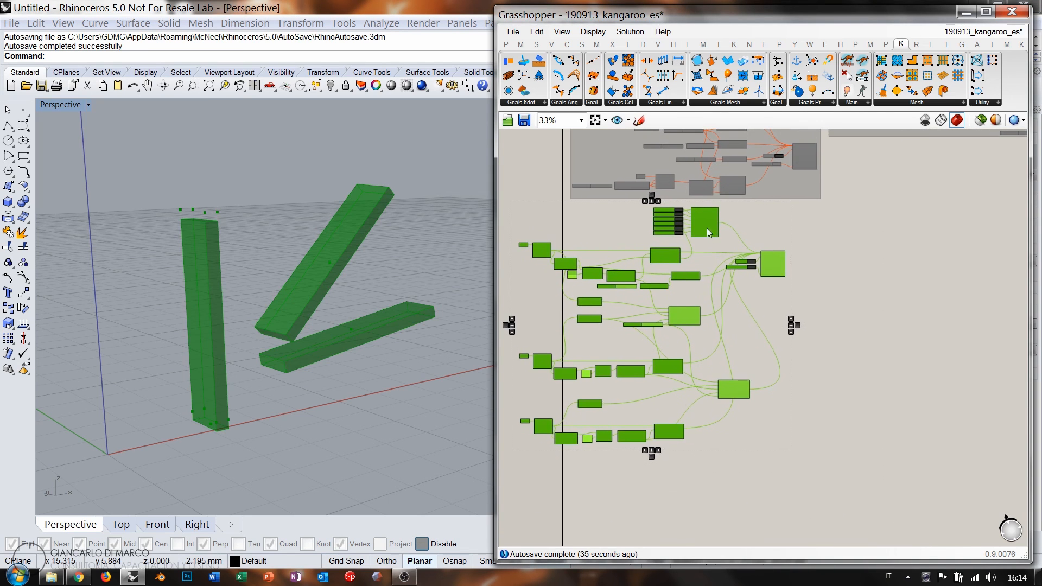
drag(706, 228, 758, 230)
click(741, 283)
- Stack the first RigidBody directly above the Support component and its Boolean Toggles as one compact cluster
scroll(683, 275, up, 8)
right_drag(758, 230, 684, 296)
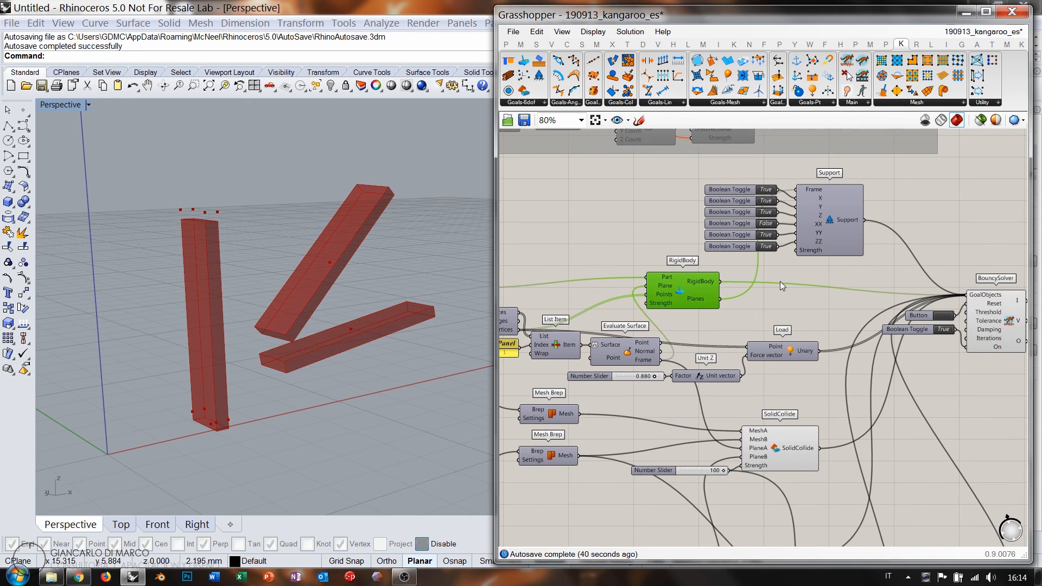
drag(689, 293, 660, 221)
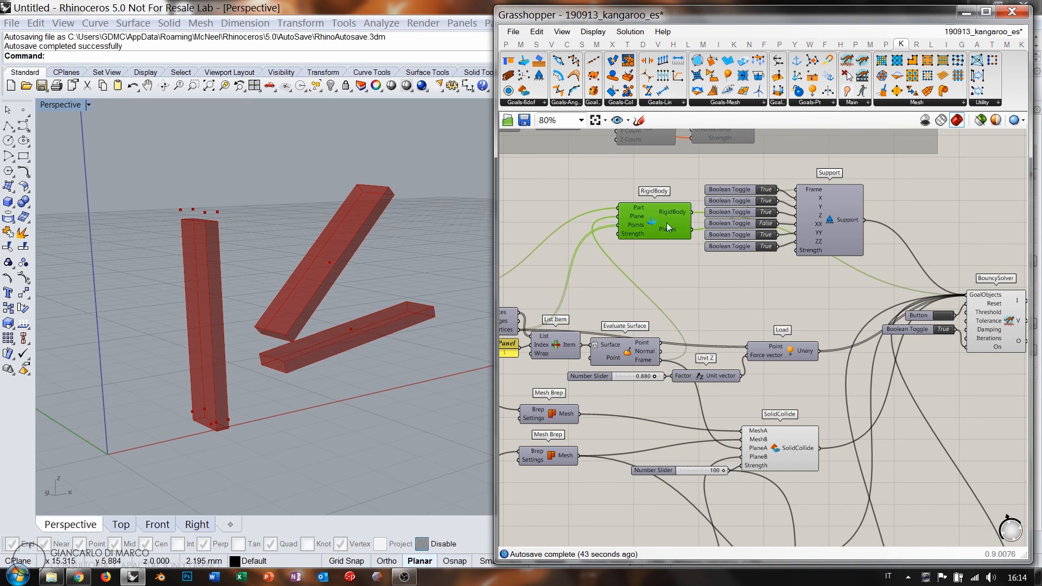
drag(841, 277, 770, 190)
drag(826, 206, 742, 263)
drag(750, 200, 629, 310)
drag(637, 227, 713, 236)
drag(717, 239, 721, 240)
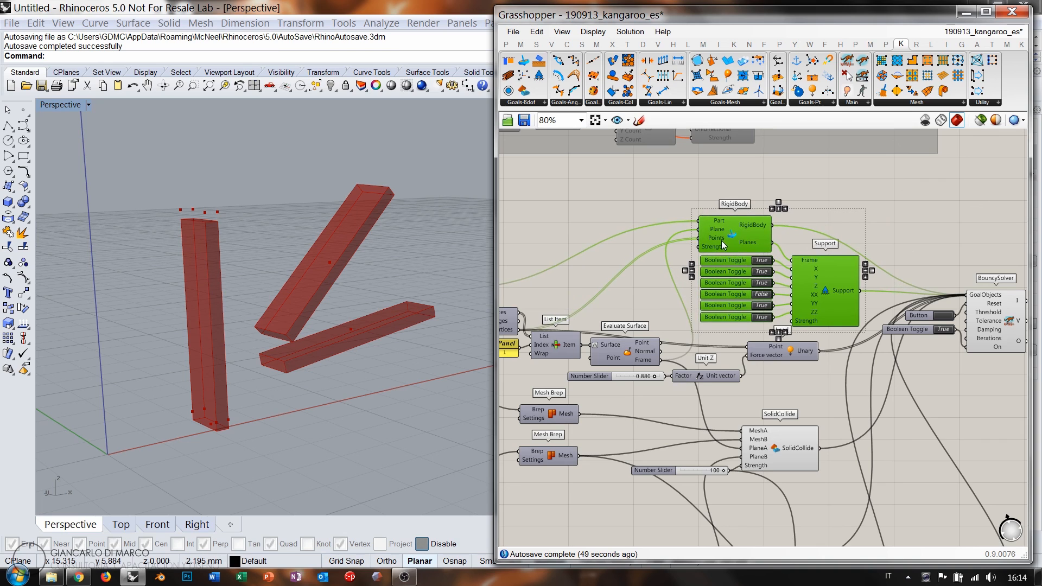
- Move the Load component with its Unit Z and Number Slider to line up below the Support component
right_drag(815, 362, 807, 321)
click(797, 316)
drag(787, 352, 633, 332)
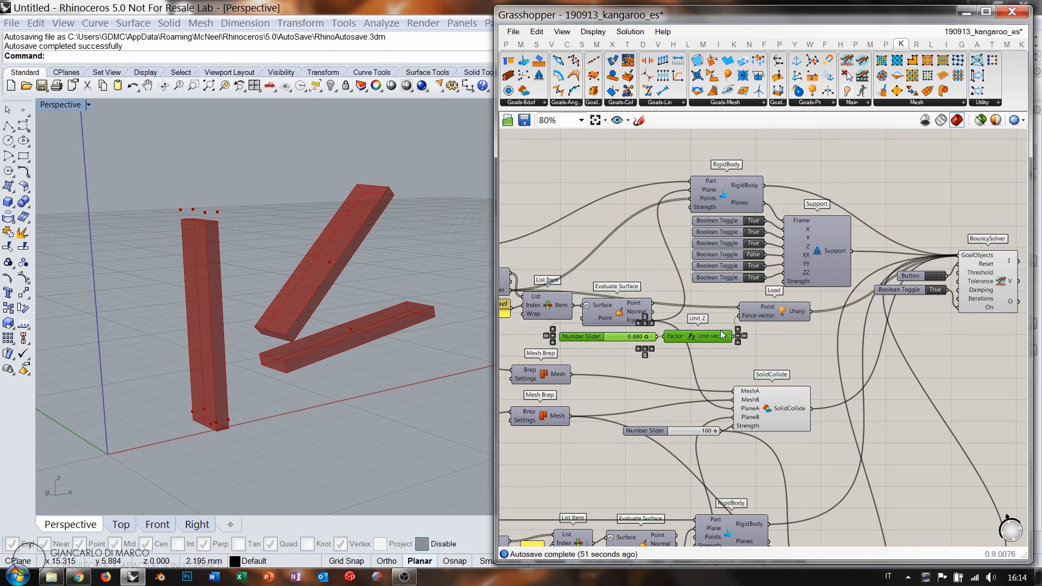
shift+click(781, 316)
drag(781, 315, 822, 315)
click(812, 353)
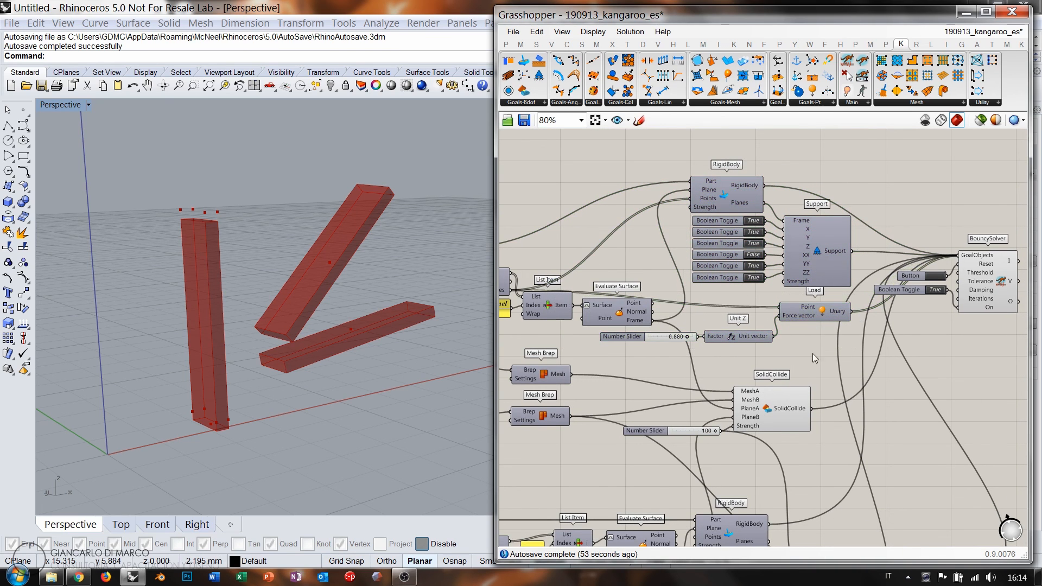
- Place the first SolidCollide beneath the Load component and nudge its strength slider upward
right_drag(726, 376, 794, 310)
scroll(768, 311, down, 1)
drag(797, 313, 828, 290)
right_drag(833, 392, 861, 350)
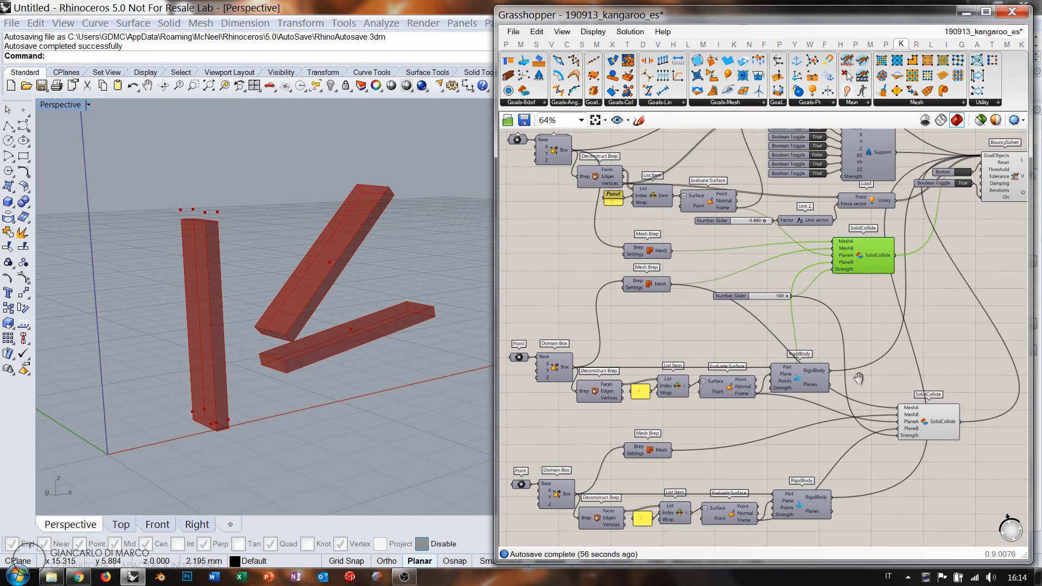
click(768, 297)
drag(767, 290, 764, 282)
- Move the second box's chain up below the Mesh Brep components and the second SolidCollide under the first one
right_drag(806, 417, 825, 404)
drag(826, 403, 530, 324)
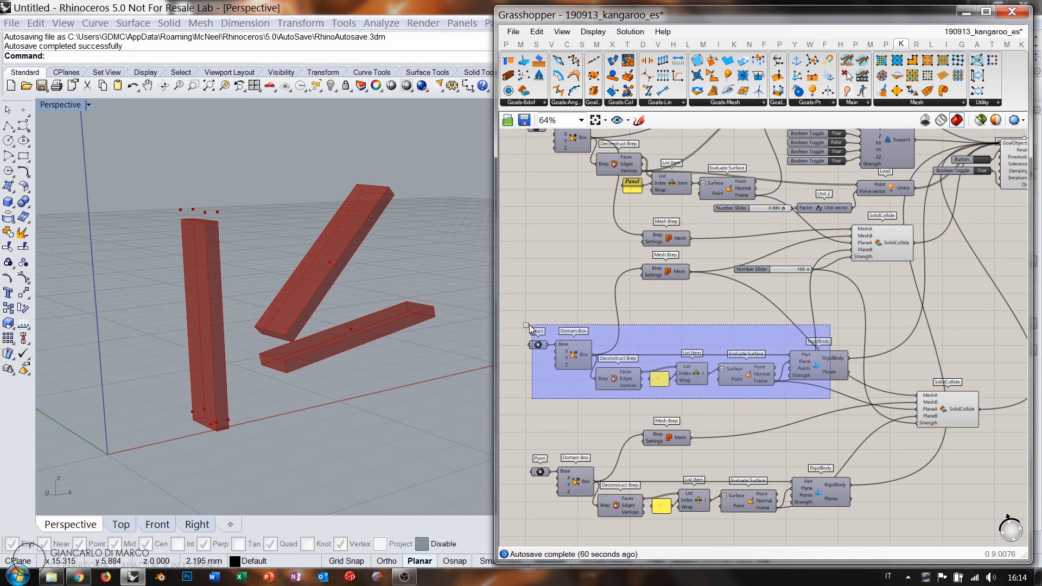
drag(811, 363, 756, 307)
drag(934, 401, 872, 322)
- Bring the third Mesh Brep close to the third box's chain and move them together up beneath the second chain
right_drag(825, 422, 891, 357)
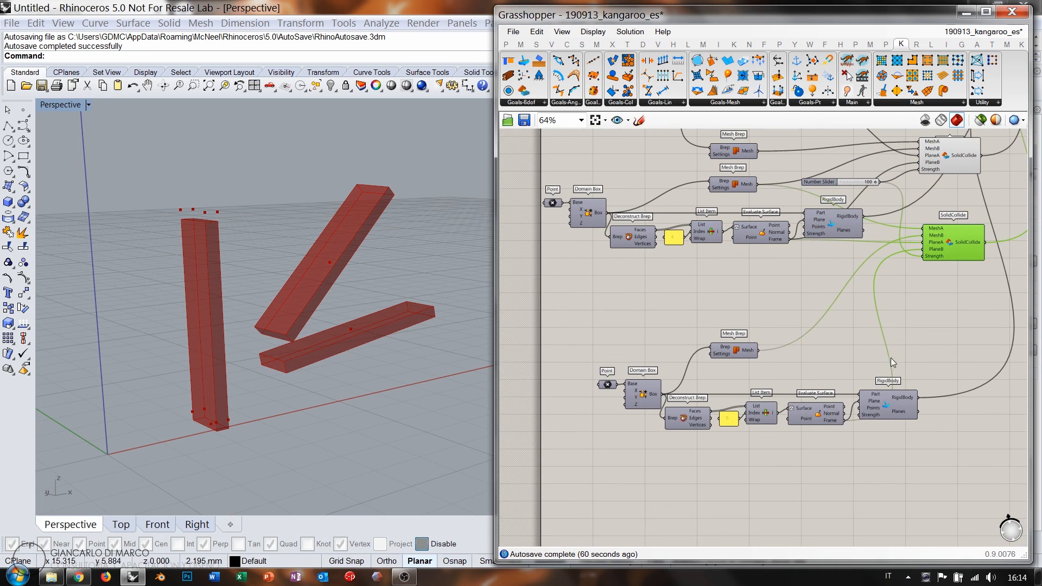
drag(742, 351, 740, 376)
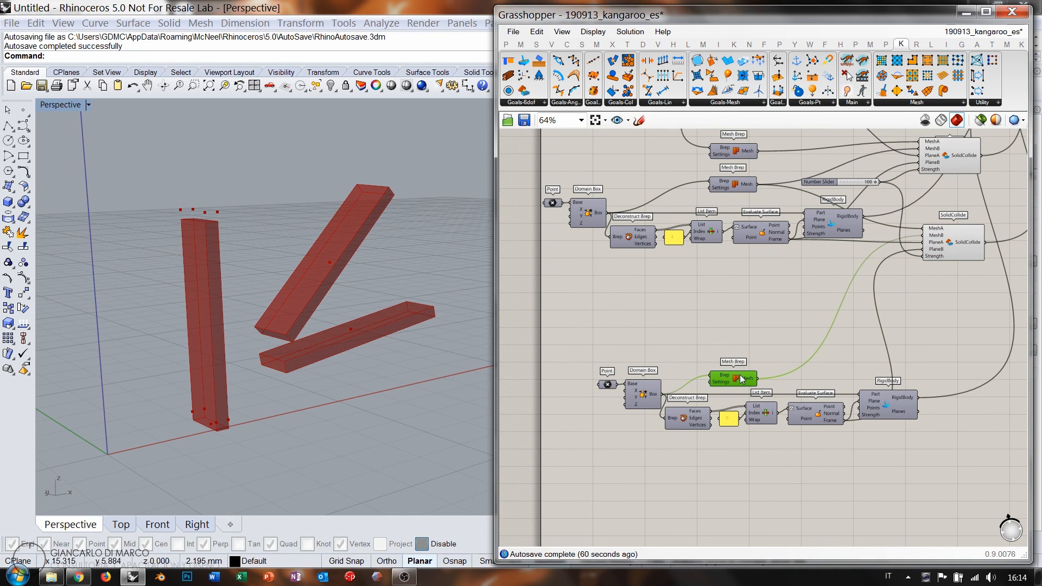
drag(923, 455, 605, 356)
right_drag(872, 396, 851, 418)
drag(850, 417, 812, 314)
click(751, 353)
- Group all components of the three-box collision definition
scroll(751, 353, down, 2)
right_drag(804, 294, 741, 358)
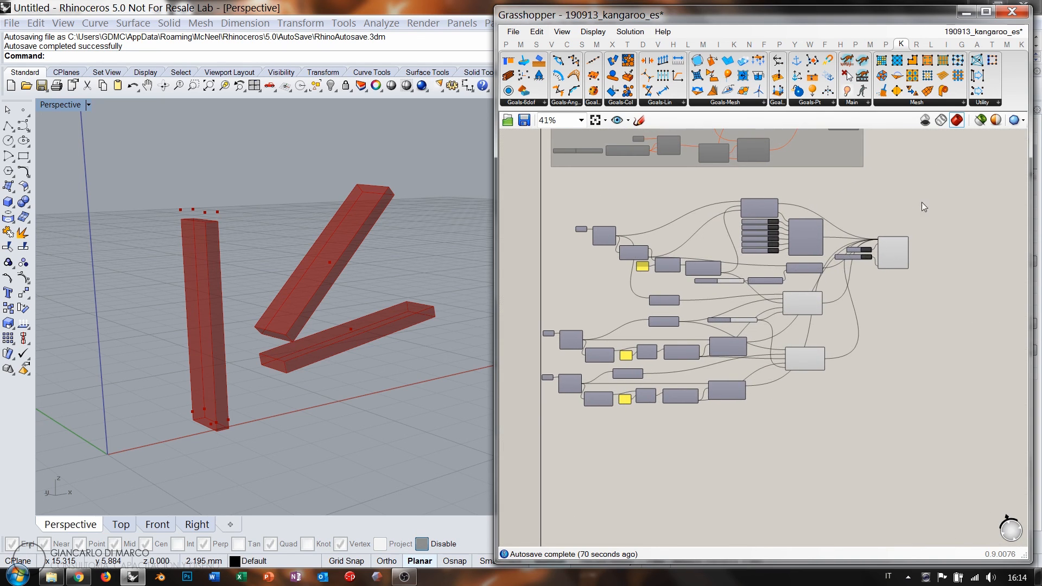
mouse_move(927, 188)
mouse_down()
mouse_move(548, 413)
mouse_move(523, 440)
mouse_up()
key(ctrl+g)
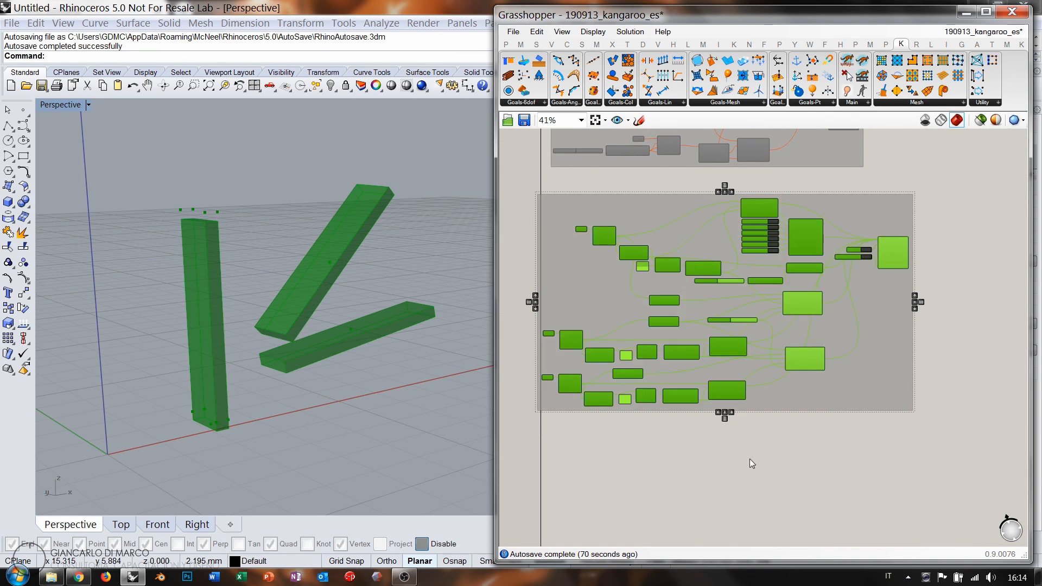
text(EdgeSrf)
click(722, 467)
key(Escape)
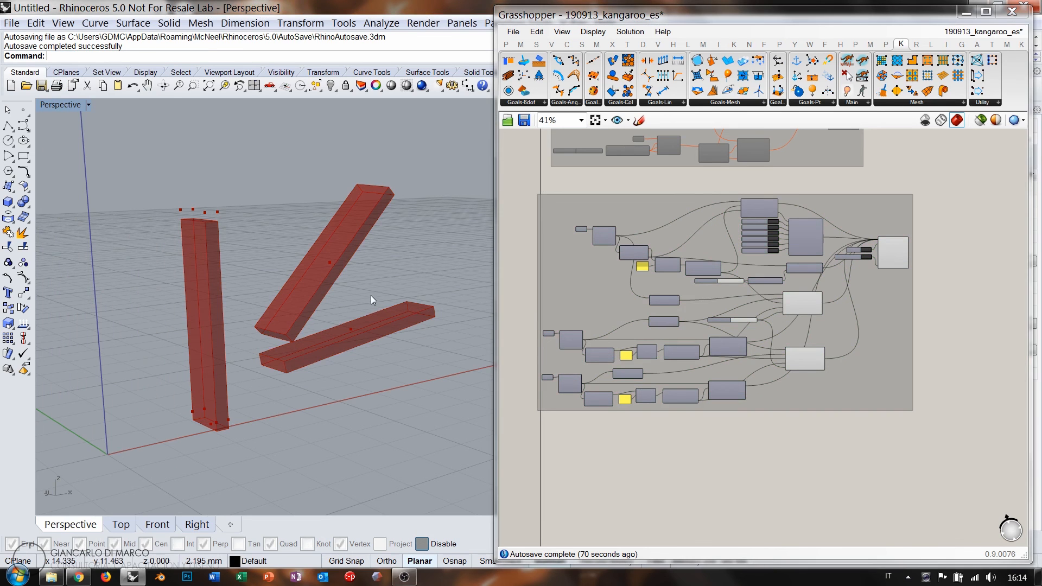
- Disable the grouped three-box definition and align the group directly under the one above it
drag(925, 447, 516, 185)
key(ctrl+e)
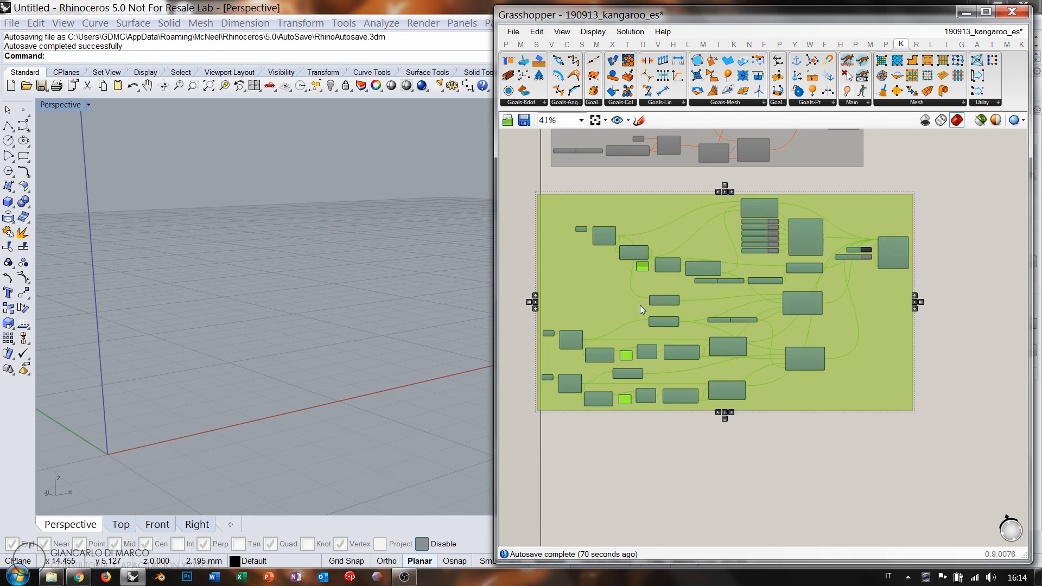
click(600, 324)
right_drag(564, 248, 572, 319)
drag(572, 318, 584, 297)
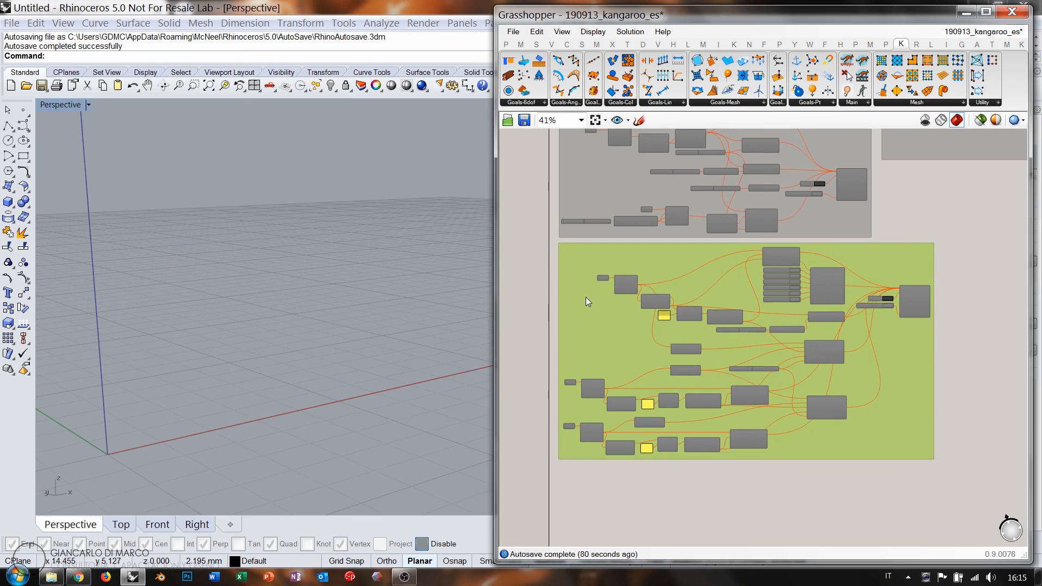
- Enclose the three-box group and the three neighbouring definition groups above it in one outer group
scroll(594, 279, down, 3)
scroll(631, 286, down, 1)
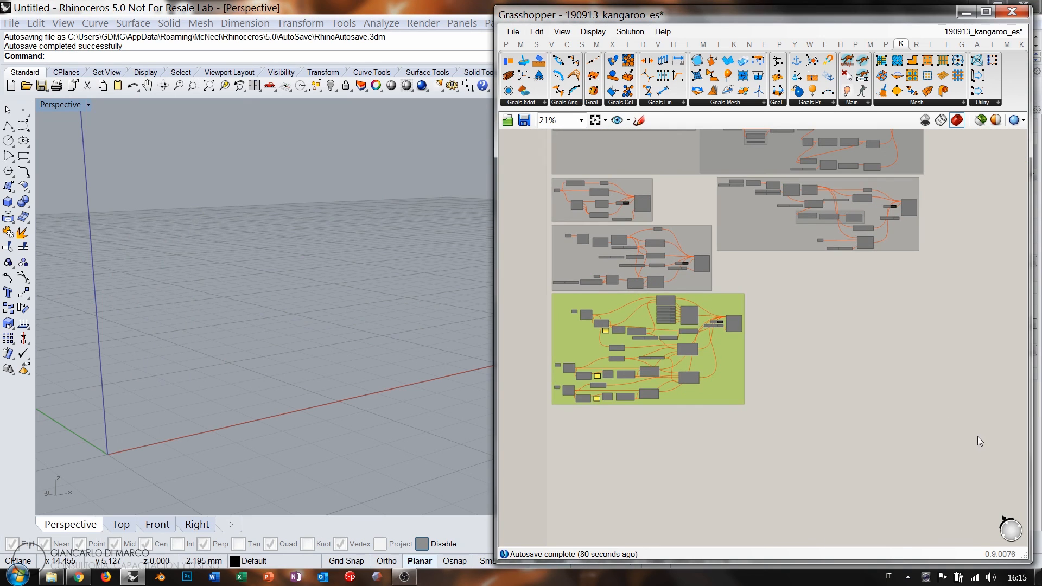
drag(980, 438, 530, 204)
click(756, 462)
right_drag(654, 240, 663, 352)
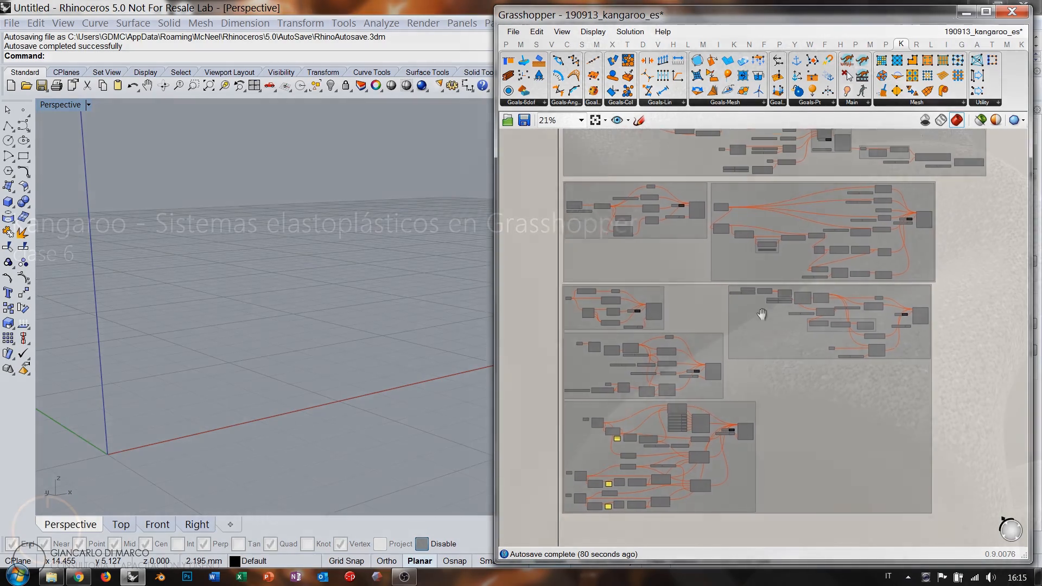